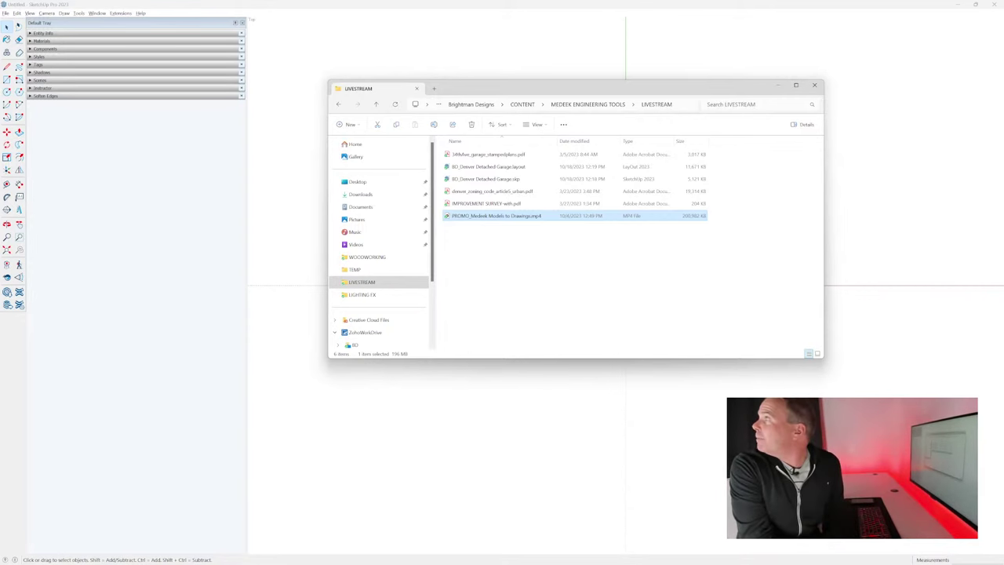
Step: Put away the file browser and resize the modeling window so it sits beside the chat window
{"action": "left_click_drag", "start_coordinate": [778, 69], "coordinate": [953, 28]}
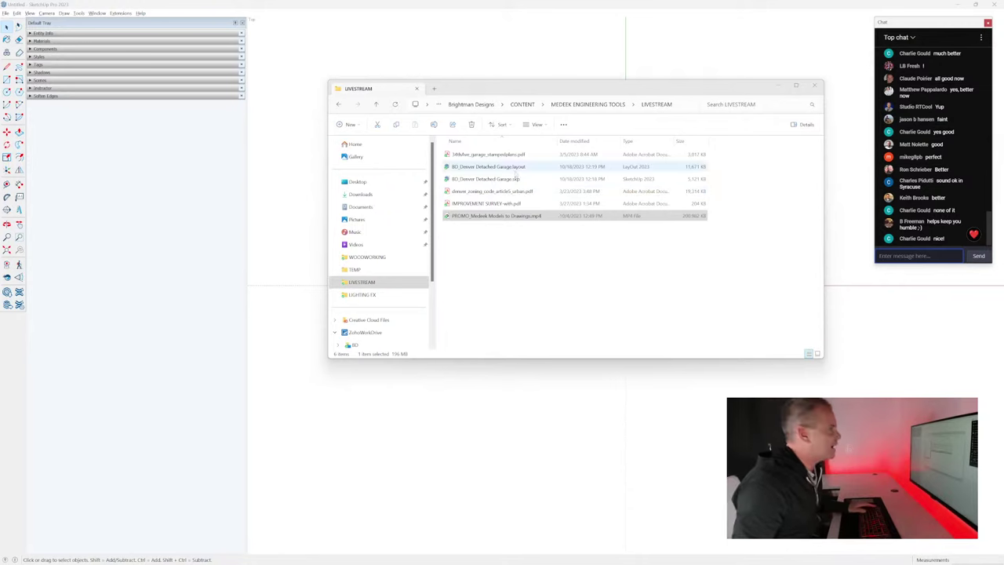
{"action": "left_click", "coordinate": [523, 68]}
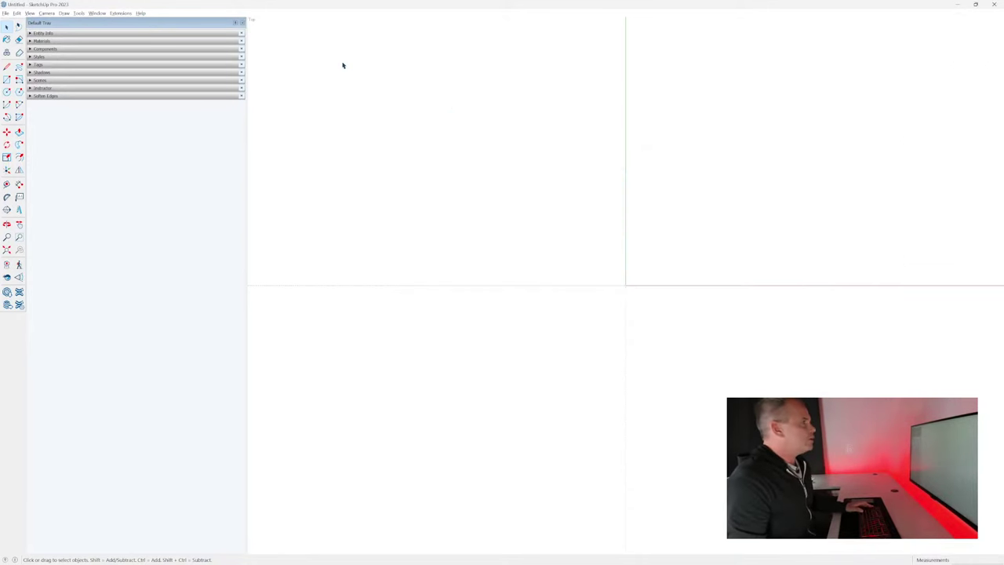
{"action": "mouse_move", "coordinate": [316, 6]}
{"action": "left_mouse_down"}
{"action": "mouse_move", "coordinate": [43, 86]}
{"action": "mouse_move", "coordinate": [1, 86]}
{"action": "left_mouse_up"}
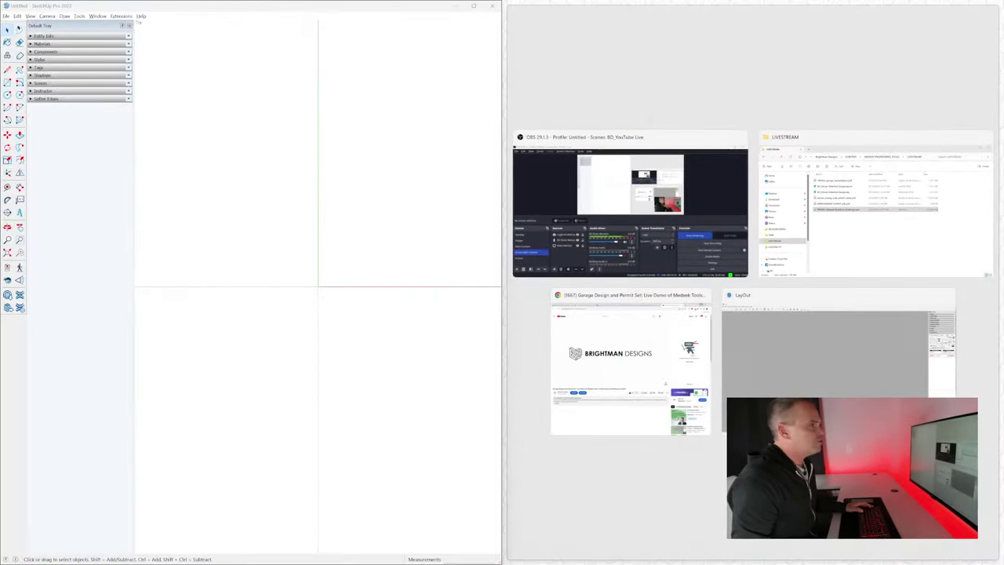
{"action": "left_click_drag", "start_coordinate": [499, 92], "coordinate": [875, 106]}
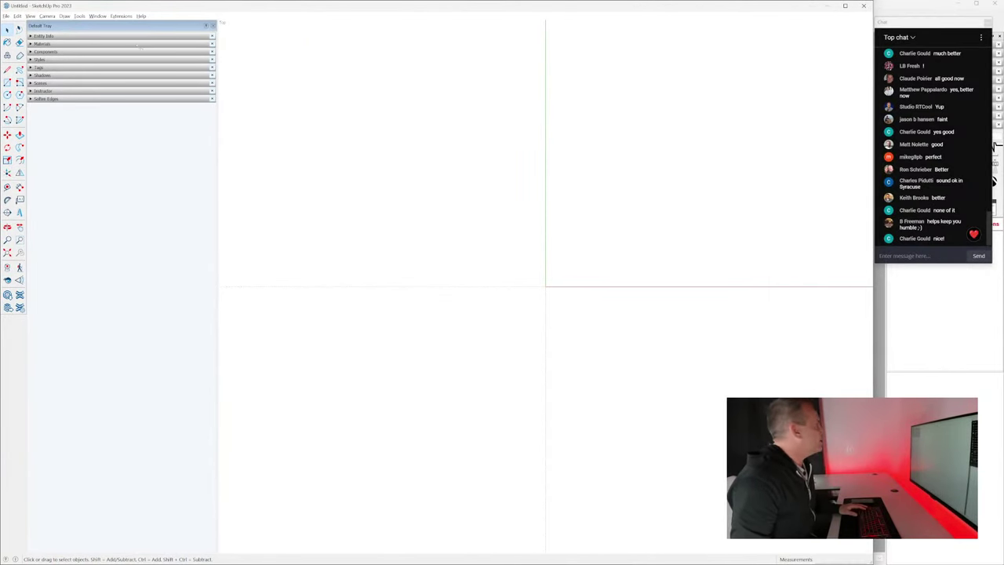
Step: Try to add a geo-location by importing an enlarged 16-tile satellite region around the pinned house
{"action": "left_click", "coordinate": [5, 16]}
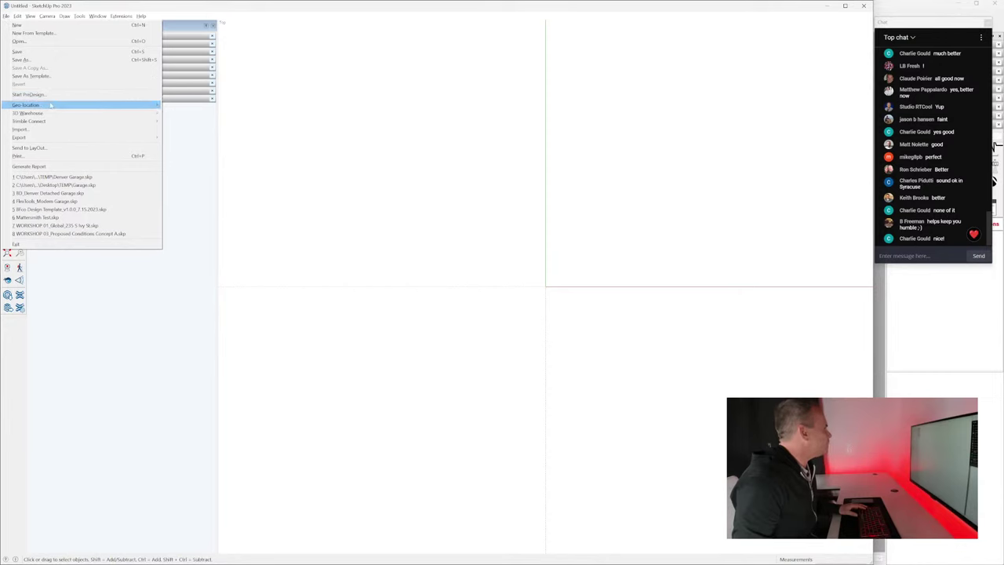
{"action": "mouse_move", "coordinate": [117, 105]}
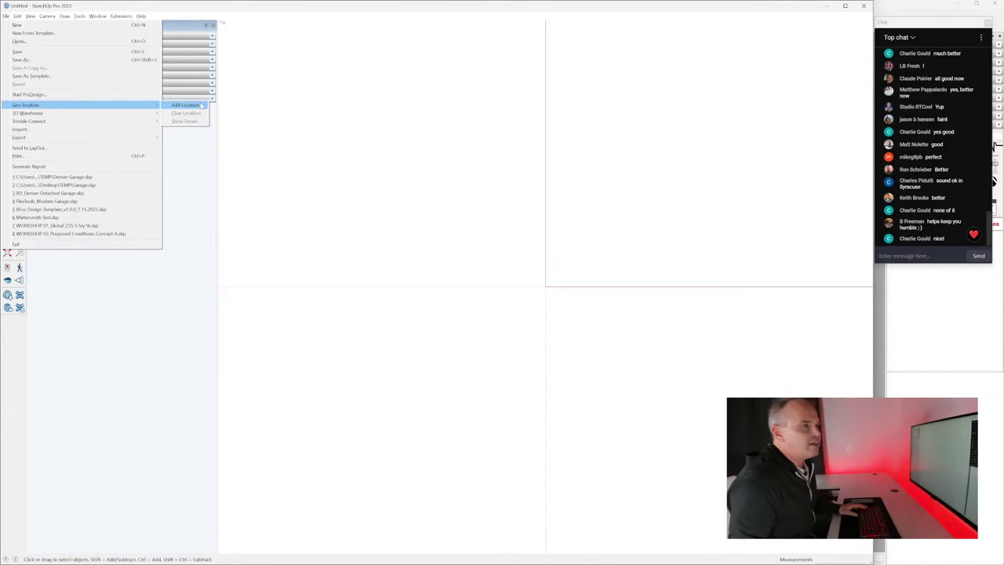
{"action": "left_click", "coordinate": [198, 106]}
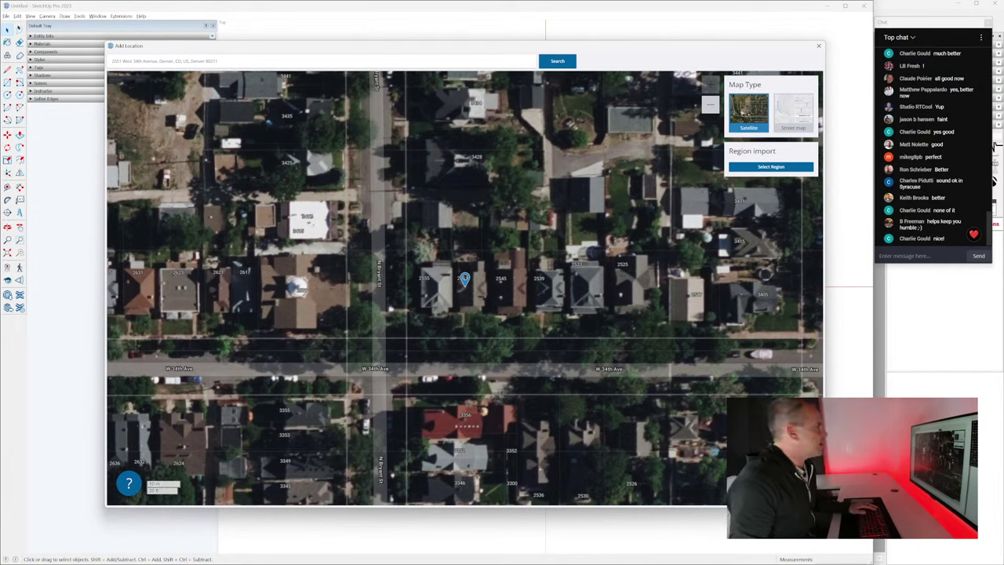
{"action": "left_click", "coordinate": [770, 166]}
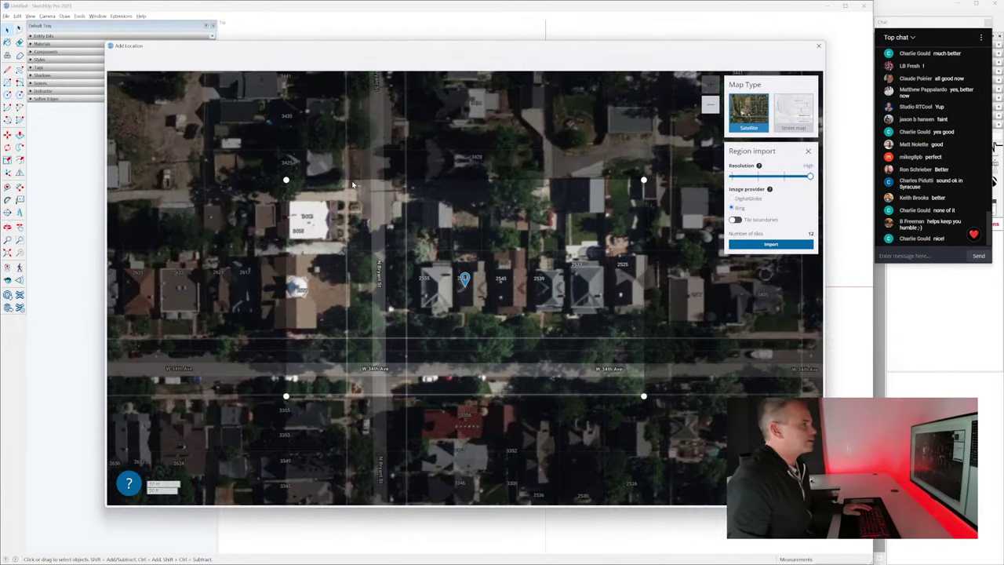
{"action": "left_click_drag", "start_coordinate": [287, 181], "coordinate": [300, 130]}
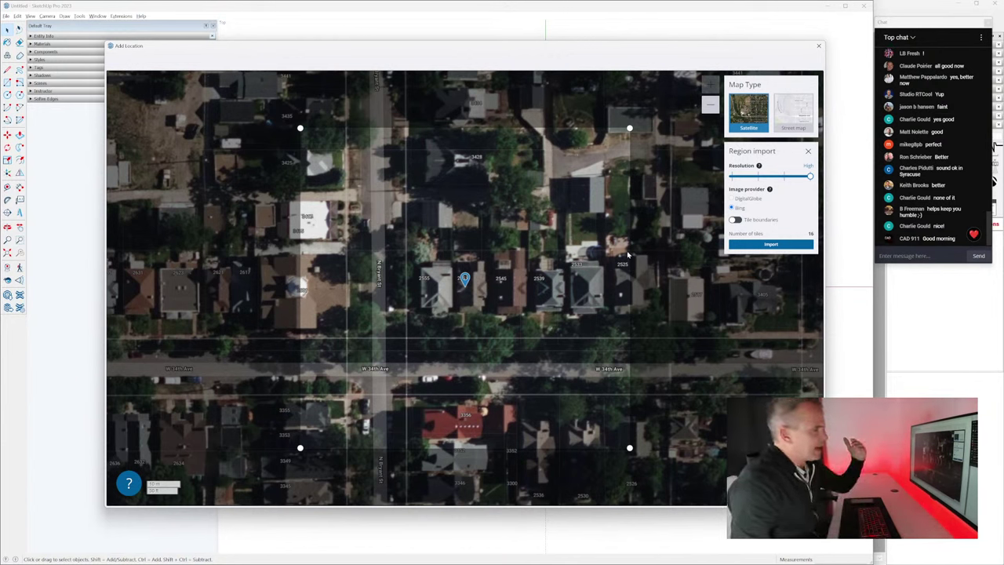
{"action": "left_click", "coordinate": [771, 244]}
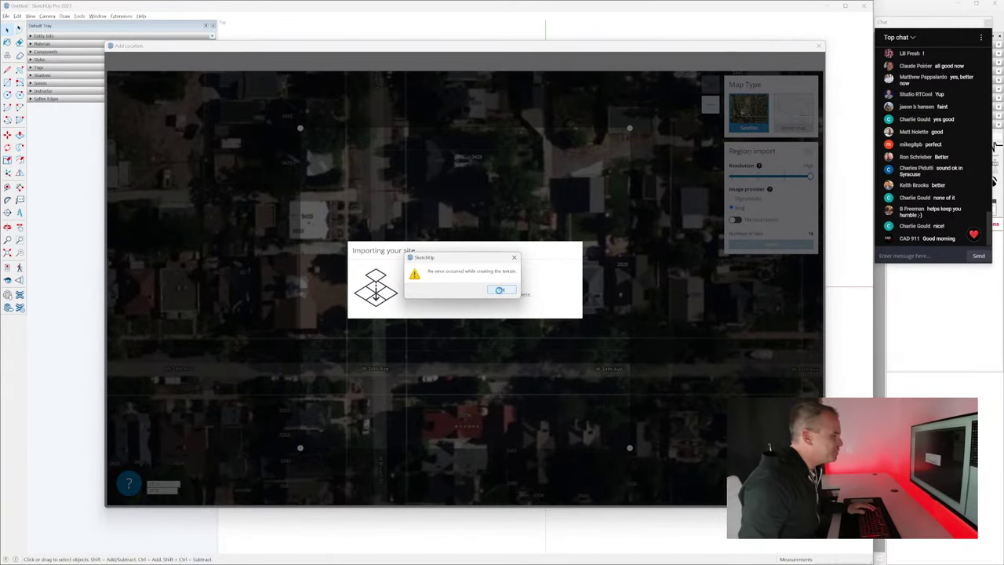
{"action": "left_click", "coordinate": [494, 290]}
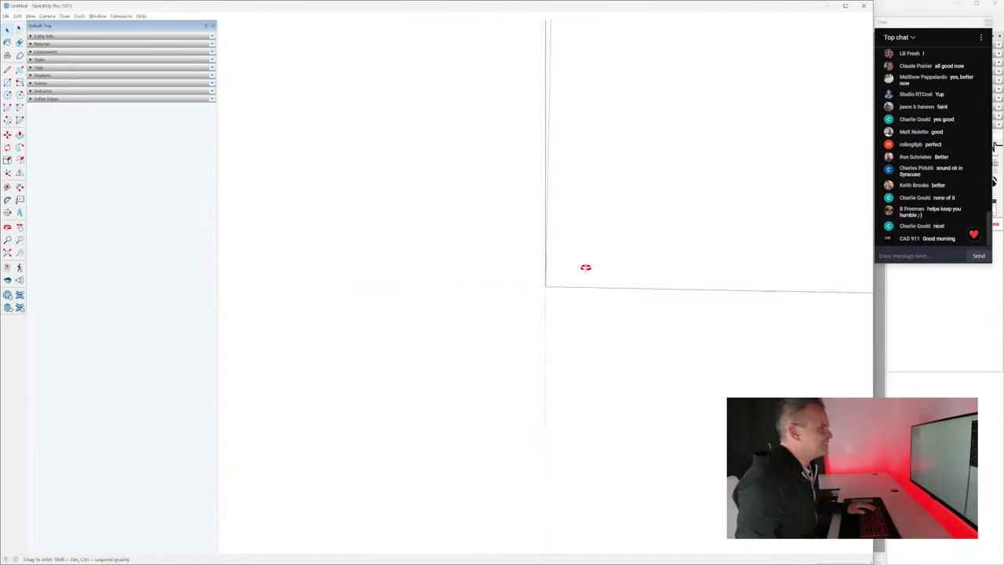
Step: Add the site location again, enlarging the region around the pinned house to 16 tiles, and import its Bing satellite imagery
{"action": "left_click", "coordinate": [6, 16]}
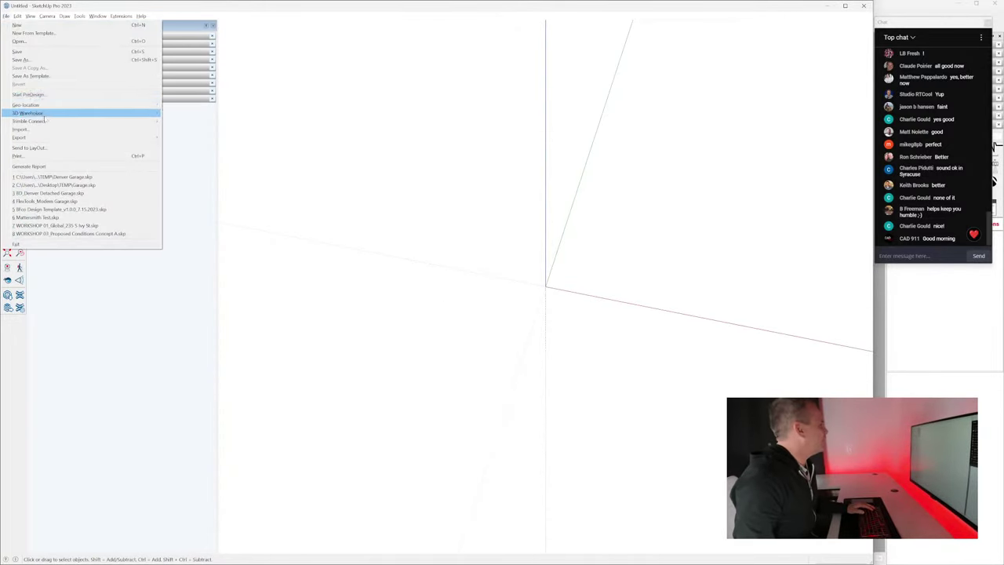
{"action": "mouse_move", "coordinate": [47, 105]}
{"action": "left_click", "coordinate": [199, 106]}
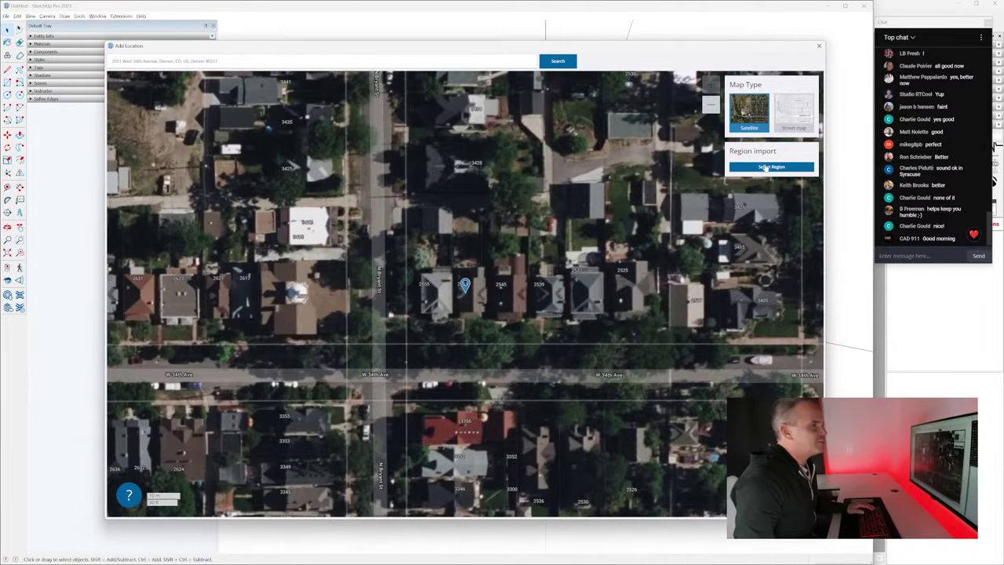
{"action": "left_click", "coordinate": [766, 167]}
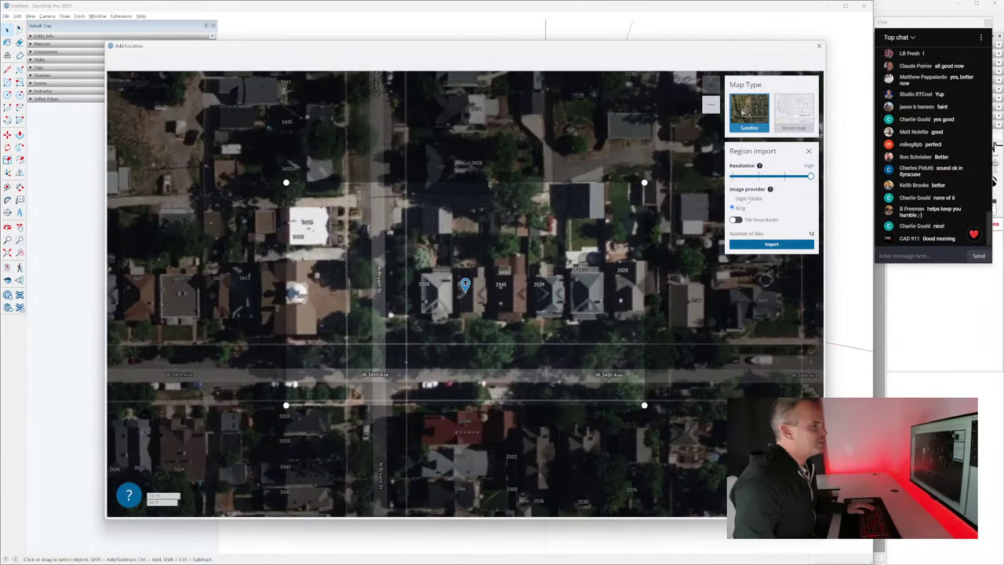
{"action": "left_click_drag", "start_coordinate": [644, 184], "coordinate": [689, 147]}
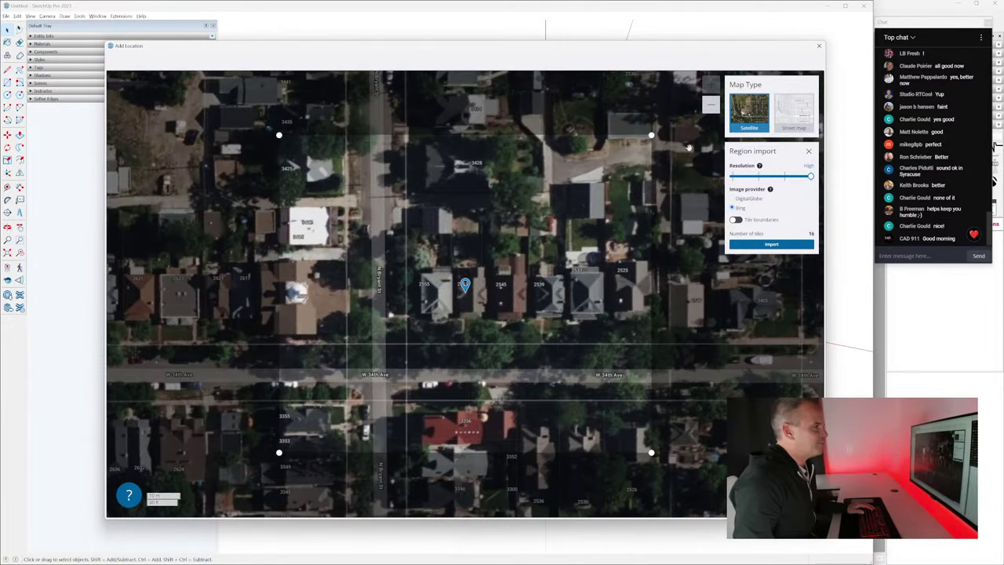
{"action": "left_click", "coordinate": [773, 245]}
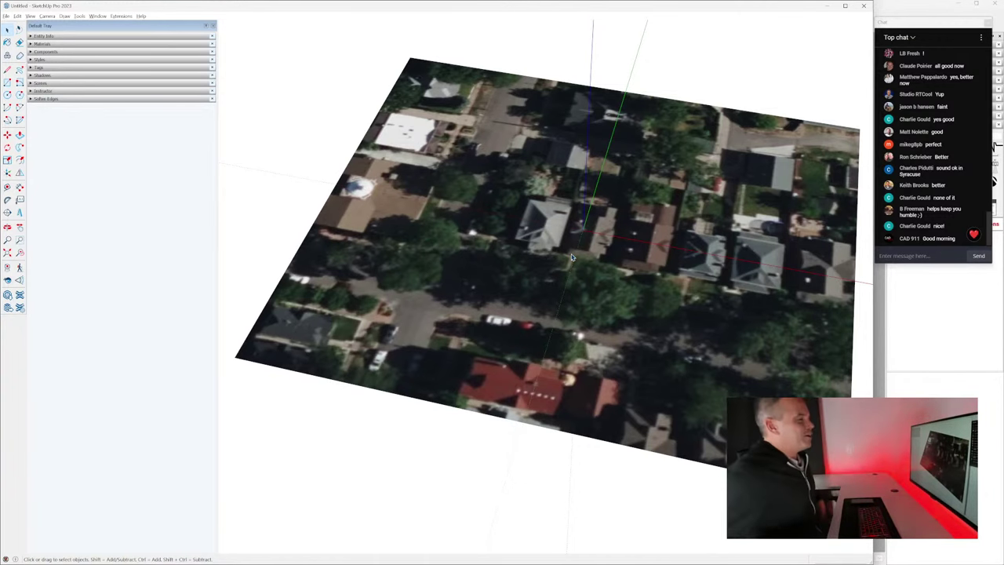
Step: Open IMPROVEMENT SURVEY-with.pdf for import into the geo-located model
{"action": "middle_click_drag", "start_coordinate": [520, 279], "coordinate": [573, 253]}
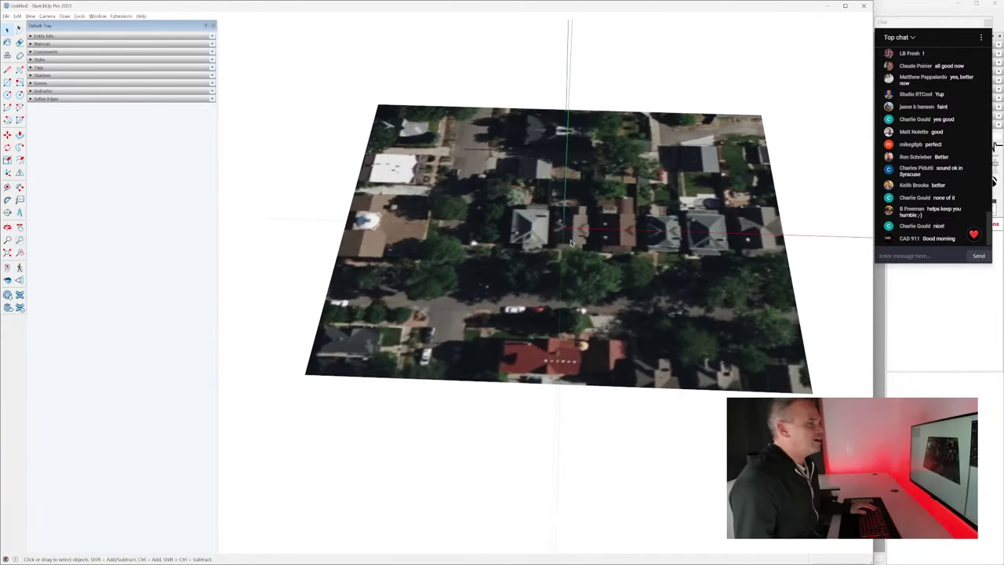
{"action": "scroll", "coordinate": [542, 204], "scroll_direction": "up", "scroll_amount": 2}
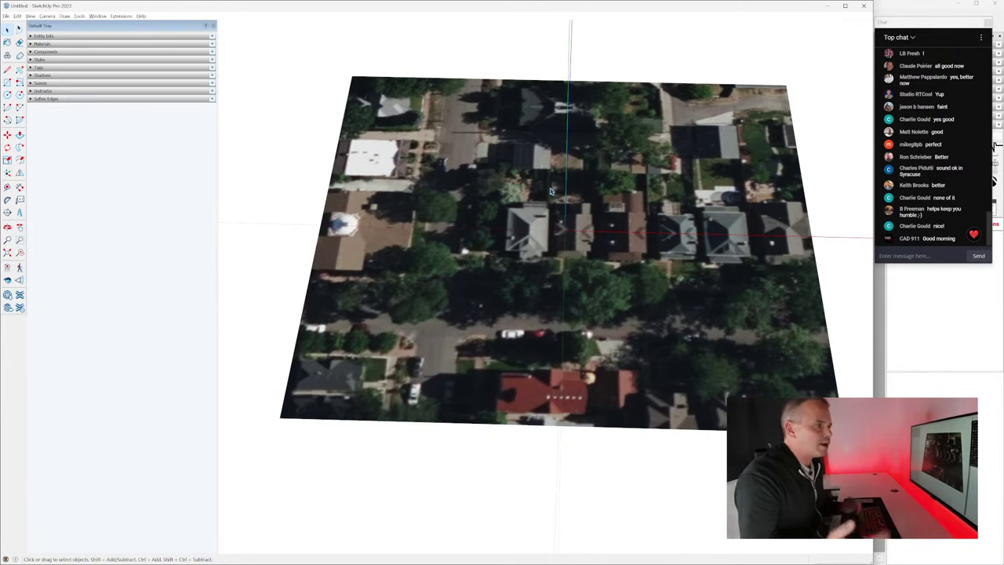
{"action": "mouse_move", "coordinate": [550, 190]}
{"action": "middle_mouse_down"}
{"action": "mouse_move", "coordinate": [593, 222]}
{"action": "mouse_move", "coordinate": [559, 249]}
{"action": "middle_mouse_up"}
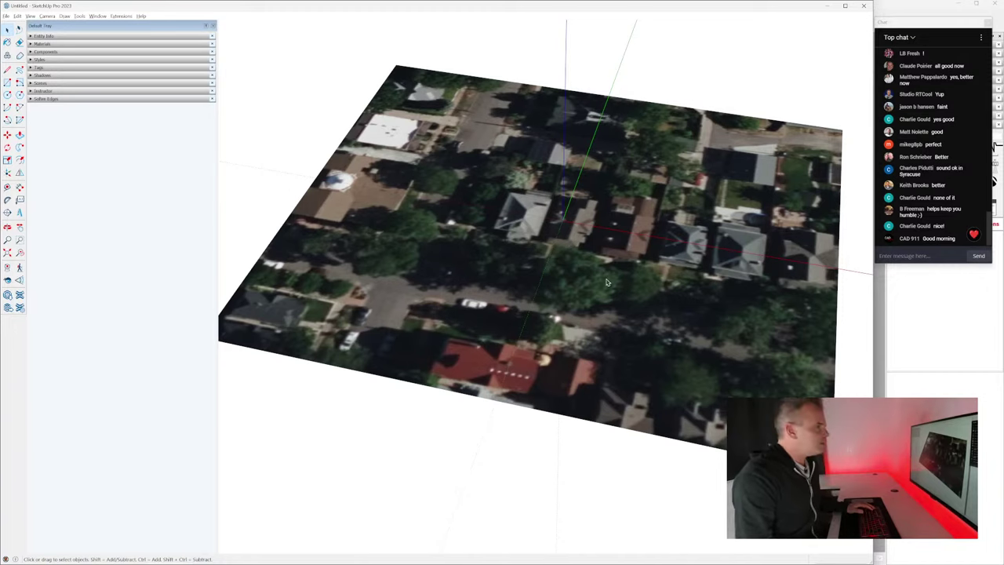
{"action": "scroll", "coordinate": [566, 239], "scroll_direction": "up", "scroll_amount": 5}
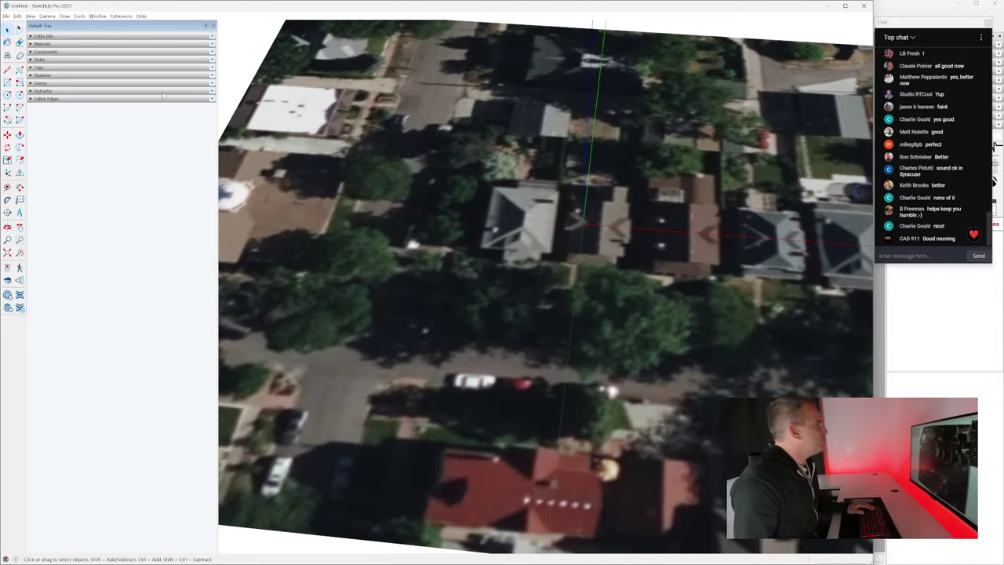
{"action": "left_click", "coordinate": [6, 15]}
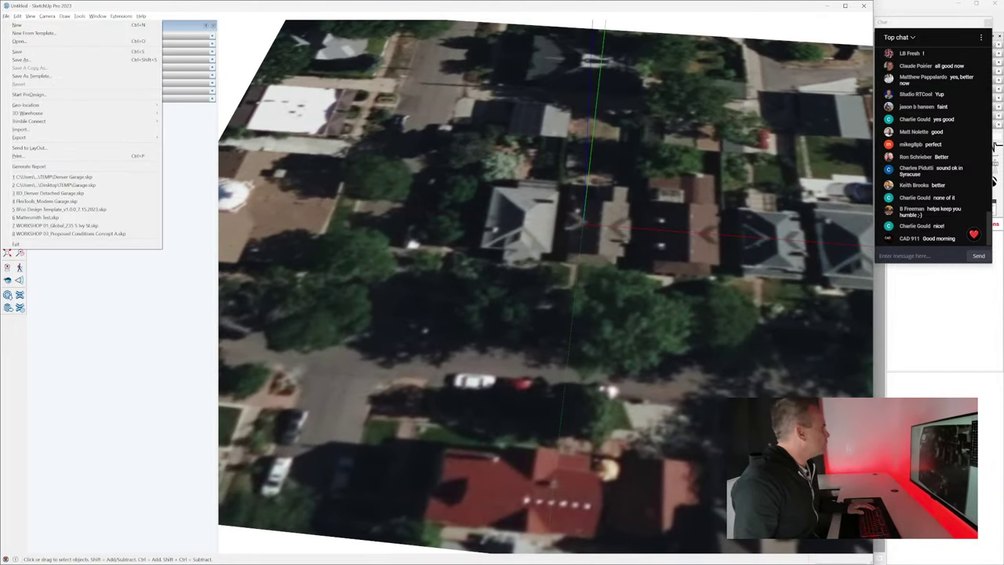
{"action": "left_click", "coordinate": [24, 129]}
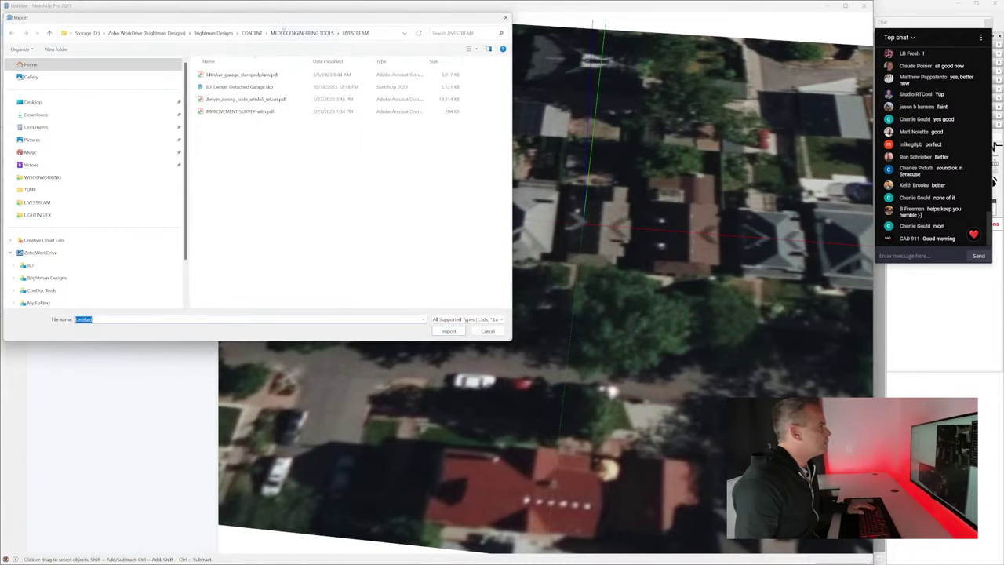
{"action": "double_click", "coordinate": [488, 168]}
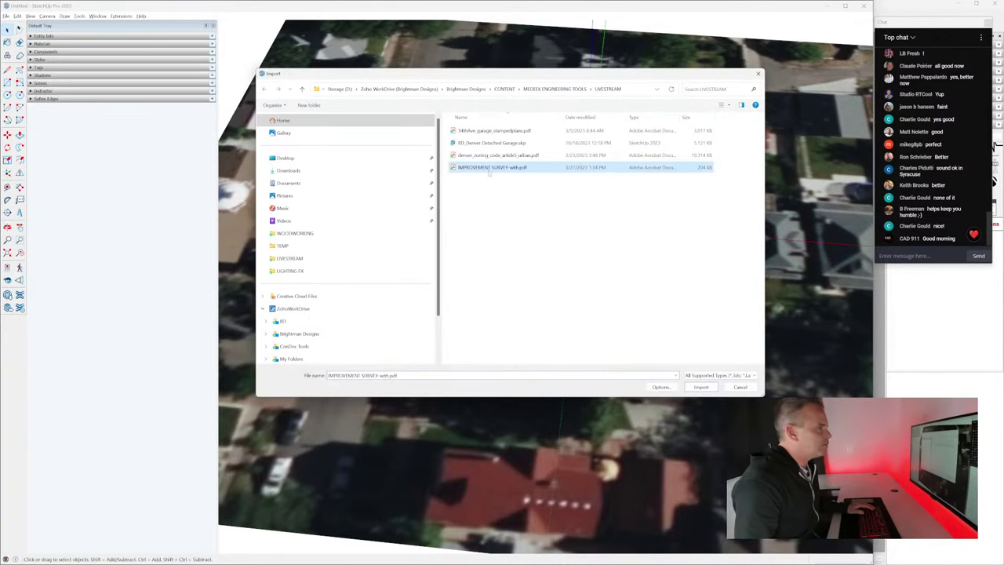
Step: Set the PDF preview zoom to 75% and crop the import region to the site plan, excluding the title and notes
{"action": "scroll", "coordinate": [549, 235], "scroll_direction": "down", "scroll_amount": 3}
{"action": "scroll", "coordinate": [550, 234], "scroll_direction": "up", "scroll_amount": 1}
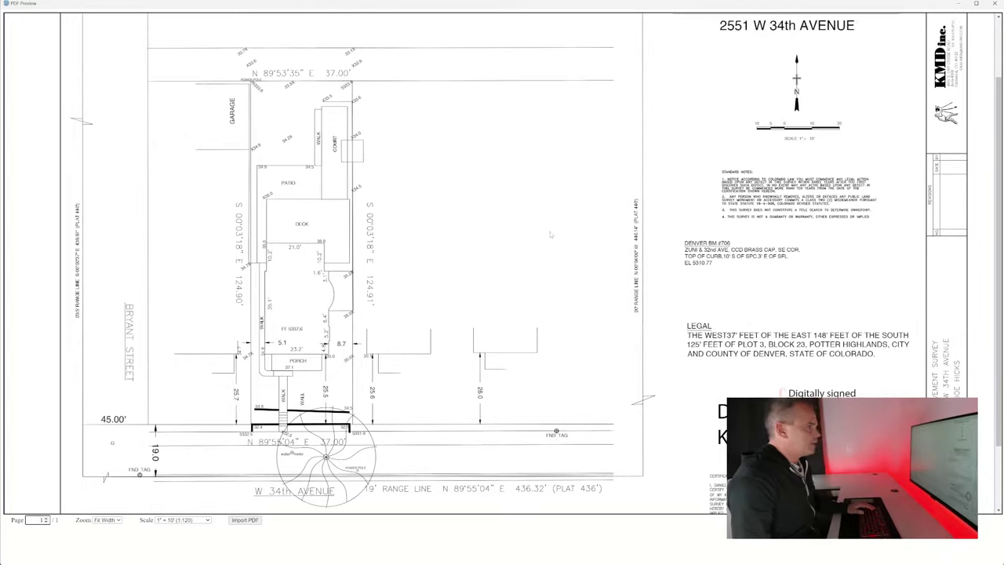
{"action": "left_click", "coordinate": [119, 520]}
{"action": "left_click", "coordinate": [107, 471]}
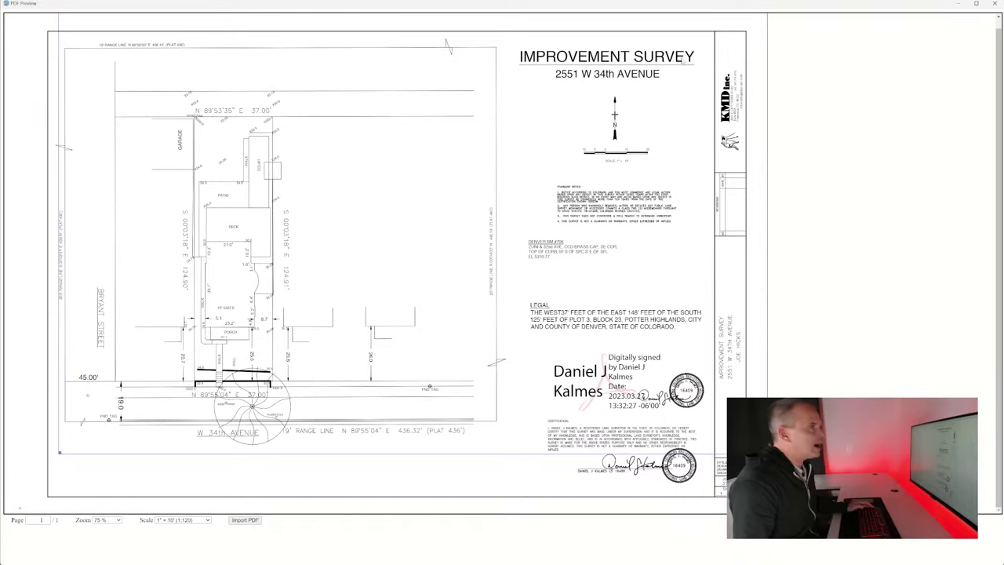
{"action": "scroll", "coordinate": [739, 34], "scroll_direction": "up", "scroll_amount": 1}
{"action": "left_click_drag", "start_coordinate": [767, 15], "coordinate": [523, 40]}
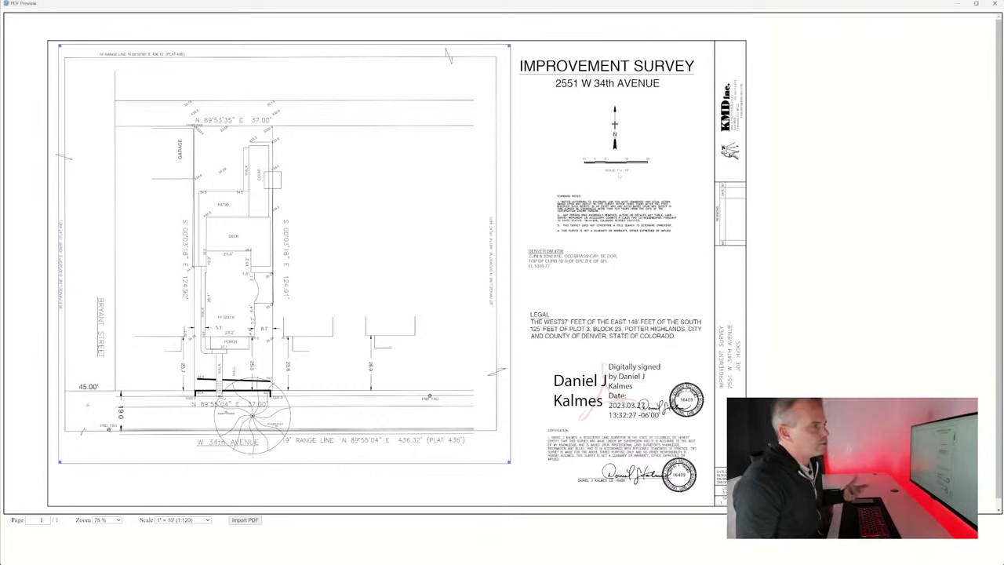
Step: Choose the 1" = 10' (1:120) scale and import the cropped survey PDF
{"action": "left_click", "coordinate": [190, 521]}
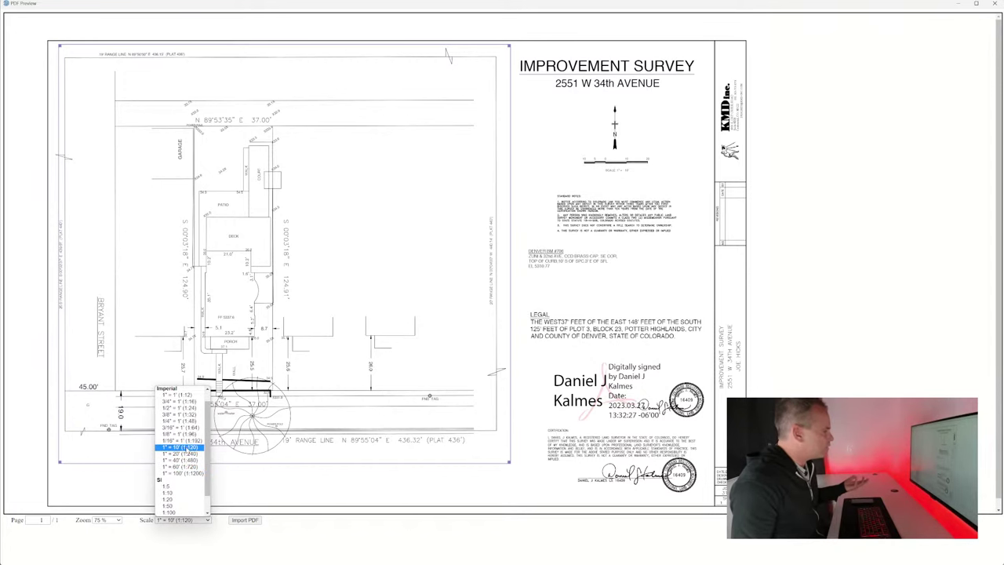
{"action": "left_click", "coordinate": [186, 447]}
{"action": "left_click", "coordinate": [249, 522]}
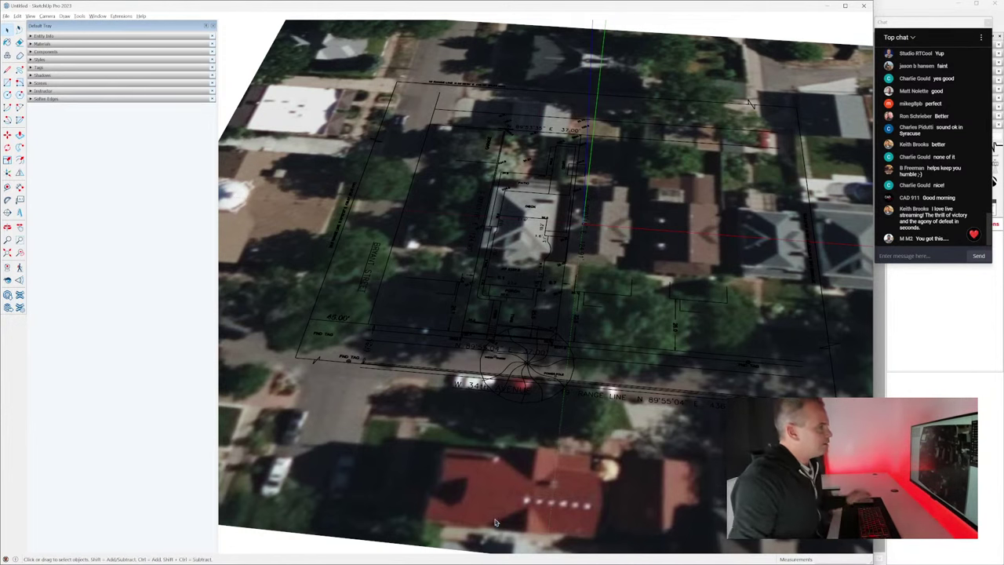
Step: Select the imported survey and measure the house wall line along the deck to verify the drawing scale
{"action": "left_click", "coordinate": [542, 223]}
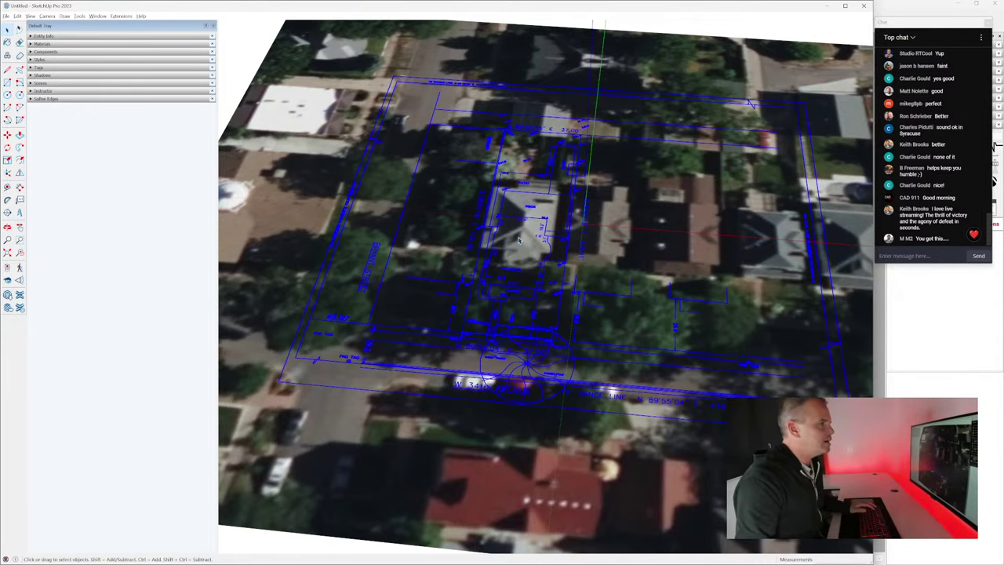
{"action": "scroll", "coordinate": [518, 239], "scroll_direction": "up", "scroll_amount": 5}
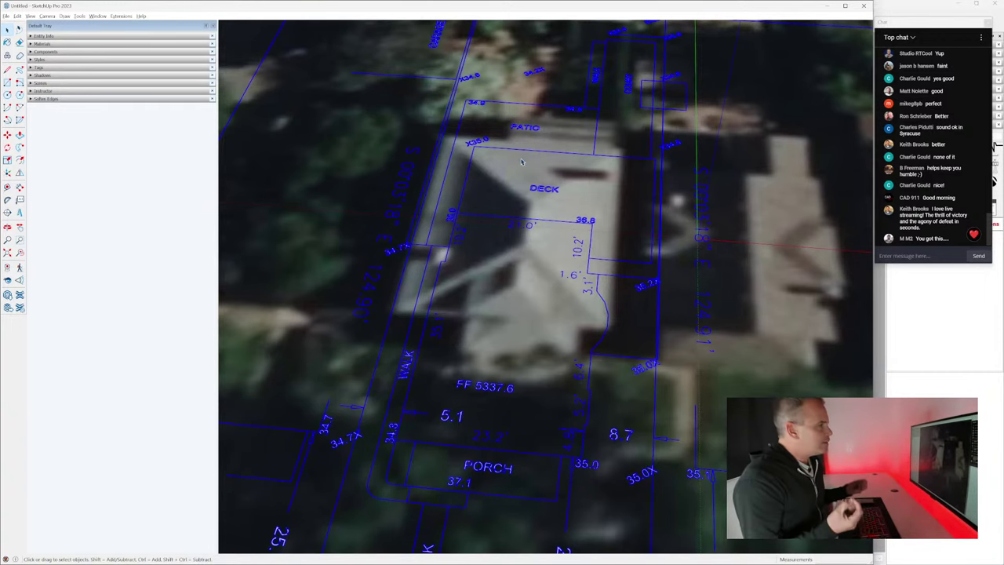
{"action": "scroll", "coordinate": [463, 213], "scroll_direction": "up", "scroll_amount": 10}
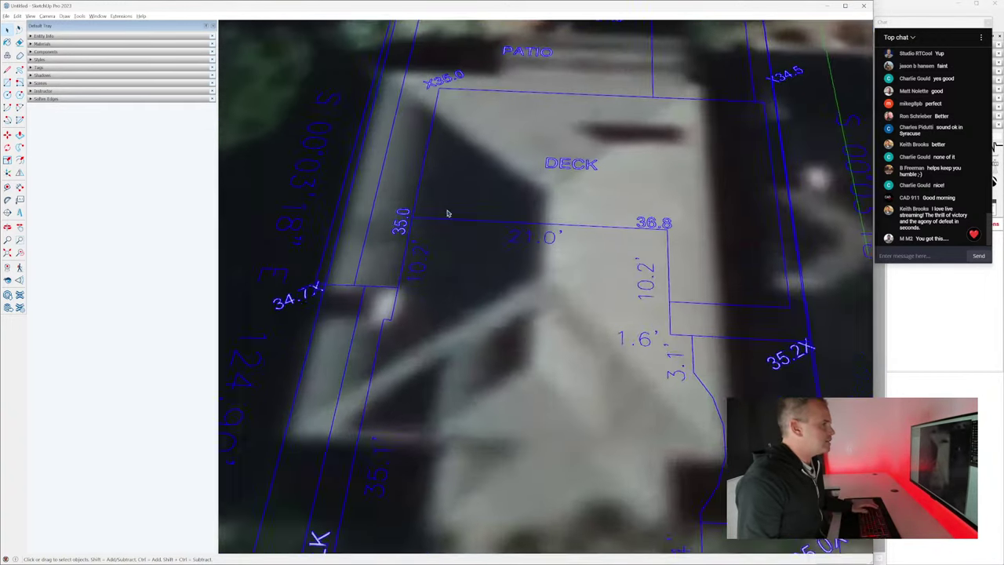
{"action": "key", "text": "t"}
{"action": "left_click", "coordinate": [395, 223]}
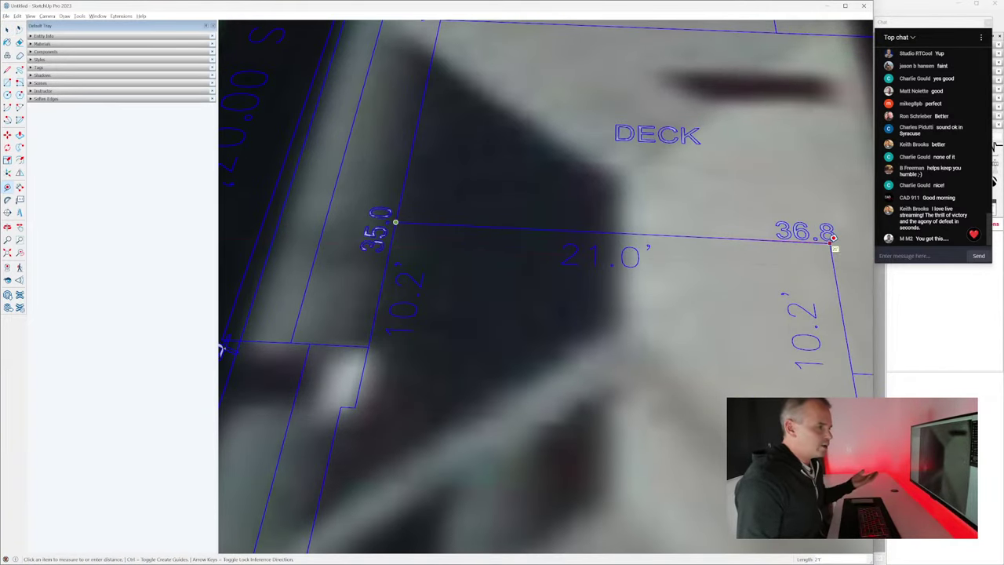
{"action": "left_click", "coordinate": [833, 238]}
Step: Move the survey drawing east so its house outline lies over the pinned house in the satellite image
{"action": "scroll", "coordinate": [564, 220], "scroll_direction": "down", "scroll_amount": 10}
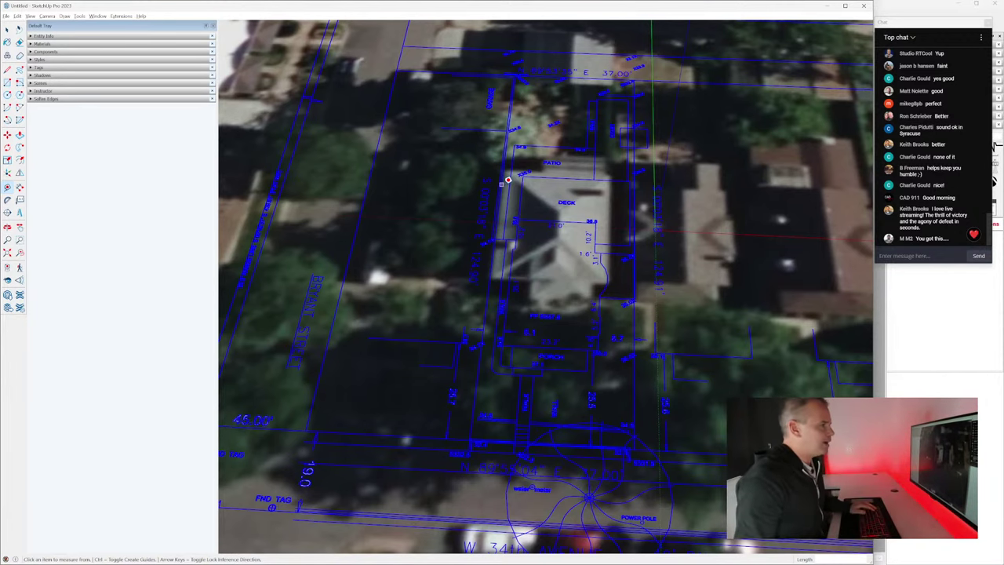
{"action": "scroll", "coordinate": [502, 184], "scroll_direction": "down", "scroll_amount": 6}
{"action": "middle_click_drag", "start_coordinate": [512, 213], "coordinate": [480, 189]}
{"action": "key", "text": "space"}
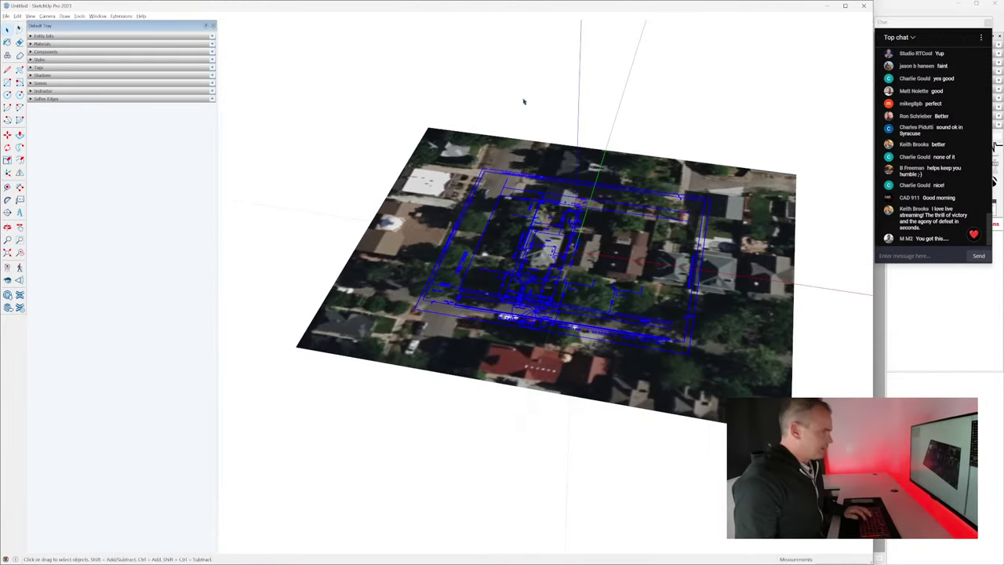
{"action": "scroll", "coordinate": [559, 285], "scroll_direction": "up", "scroll_amount": 4}
{"action": "middle_click_drag", "start_coordinate": [559, 285], "coordinate": [597, 322]}
{"action": "scroll", "coordinate": [600, 322], "scroll_direction": "down", "scroll_amount": 2}
{"action": "scroll", "coordinate": [615, 322], "scroll_direction": "up", "scroll_amount": 3}
{"action": "scroll", "coordinate": [615, 322], "scroll_direction": "up", "scroll_amount": 1}
{"action": "key", "text": "m"}
{"action": "left_click", "coordinate": [618, 272]}
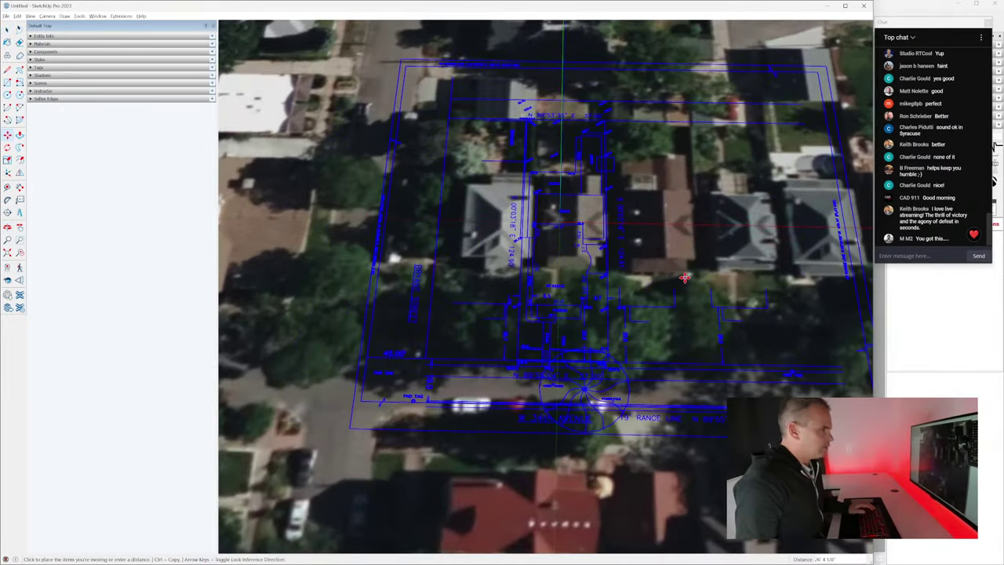
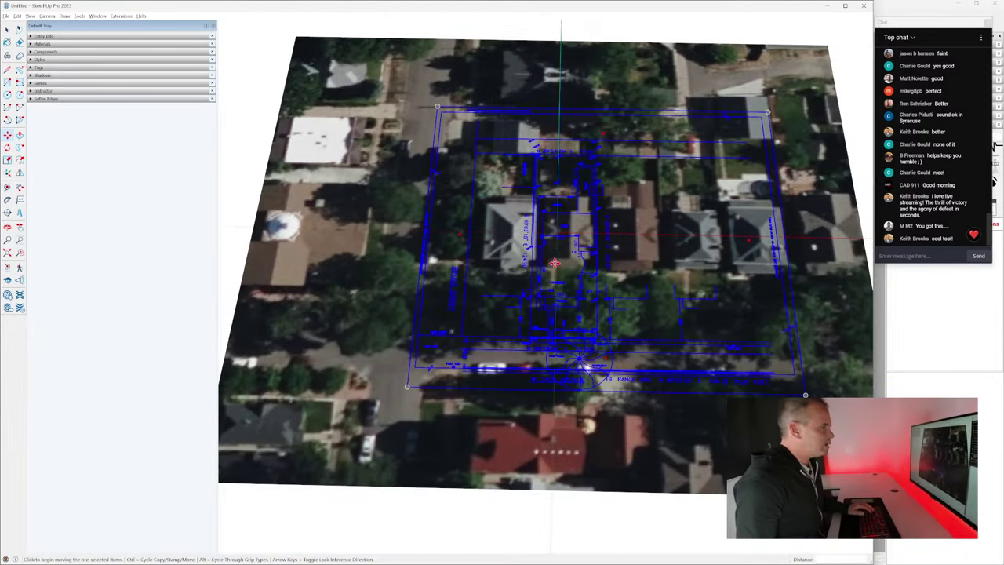
Step: Display the PlaceMaker tools, open PlaceMaker and select the satellite image surface as the import area
{"action": "middle_click_drag", "start_coordinate": [601, 369], "coordinate": [542, 306]}
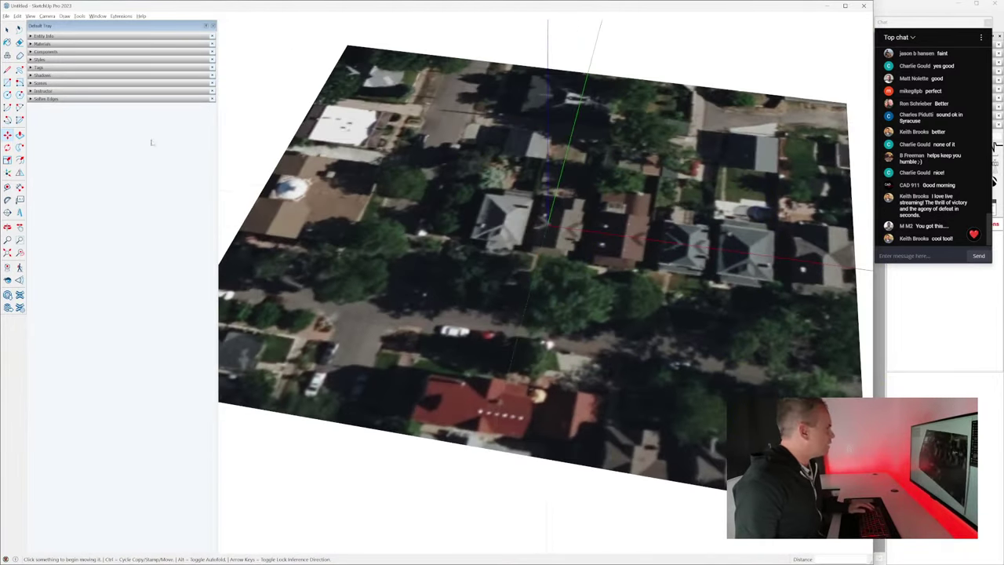
{"action": "right_click", "coordinate": [19, 123]}
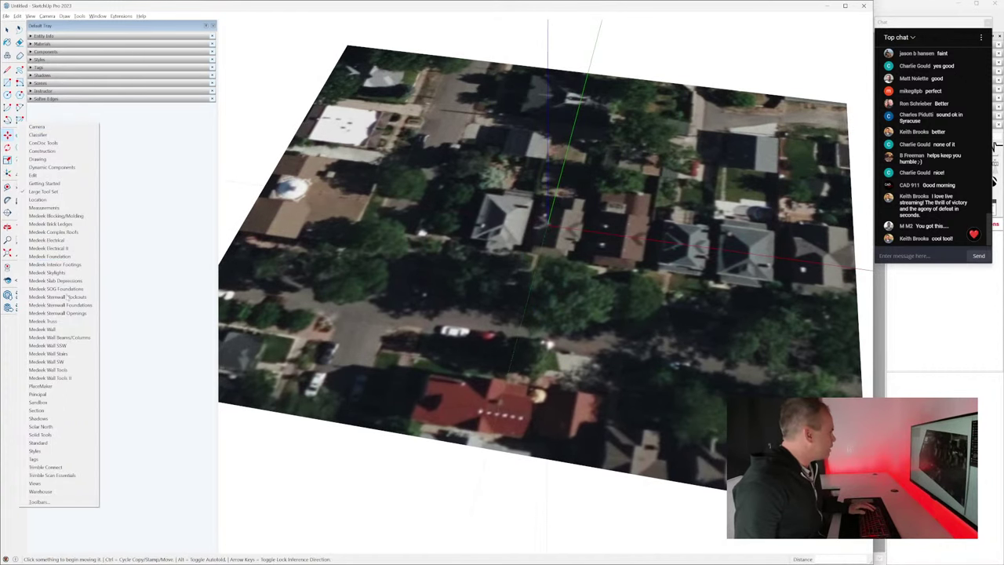
{"action": "left_click", "coordinate": [73, 386]}
{"action": "left_click", "coordinate": [588, 55]}
{"action": "key", "text": "space"}
{"action": "left_click", "coordinate": [583, 204]}
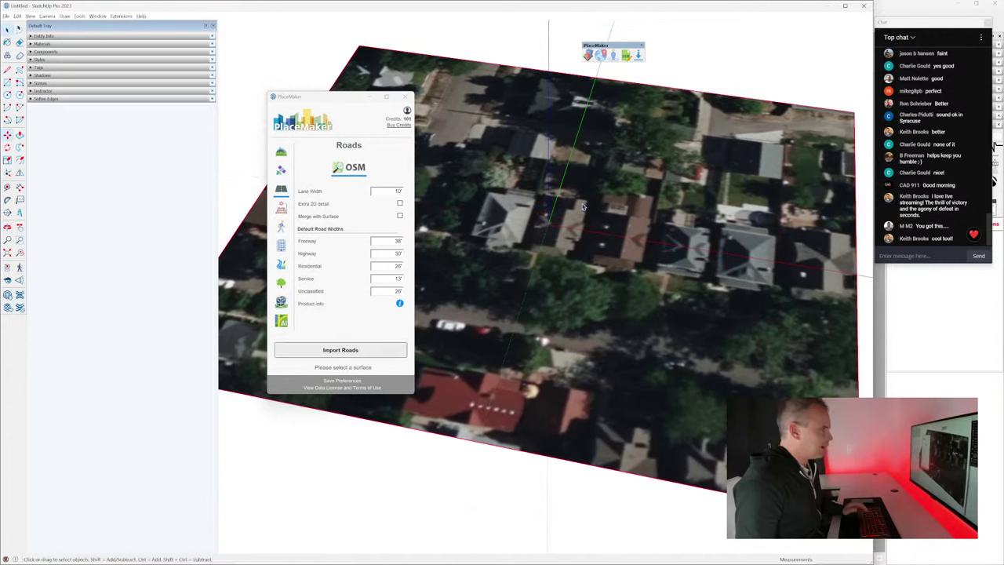
Step: Import Nearmap imagery at Max zoom merged with the selected surface, confirm the order and close PlaceMaker
{"action": "left_click", "coordinate": [280, 152]}
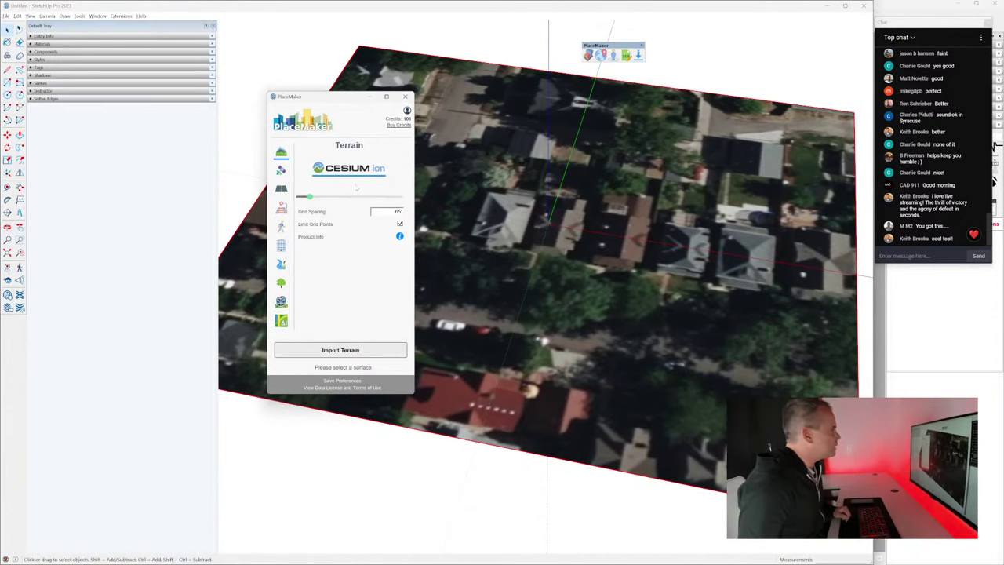
{"action": "left_click", "coordinate": [282, 171]}
{"action": "left_click", "coordinate": [362, 193]}
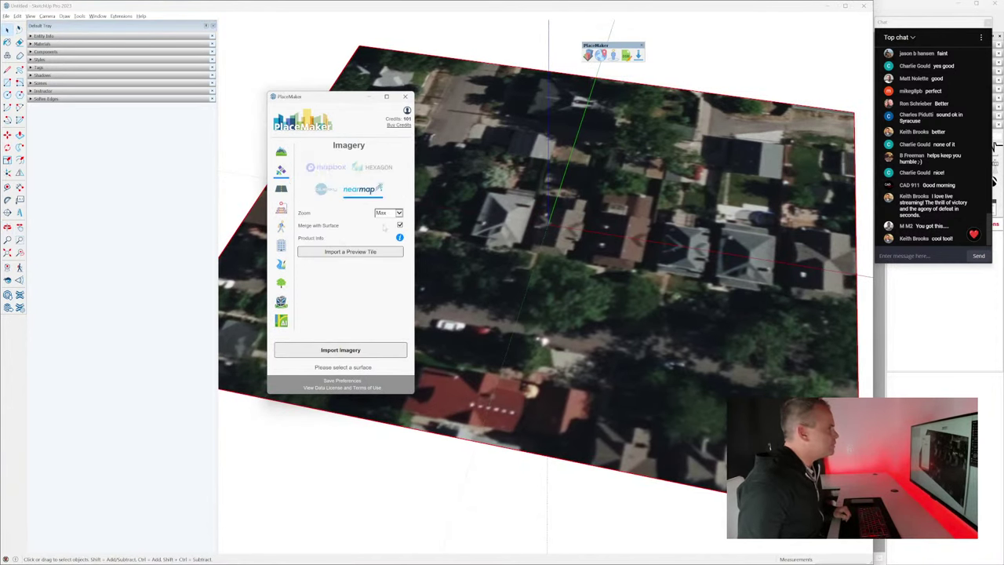
{"action": "left_click", "coordinate": [353, 353]}
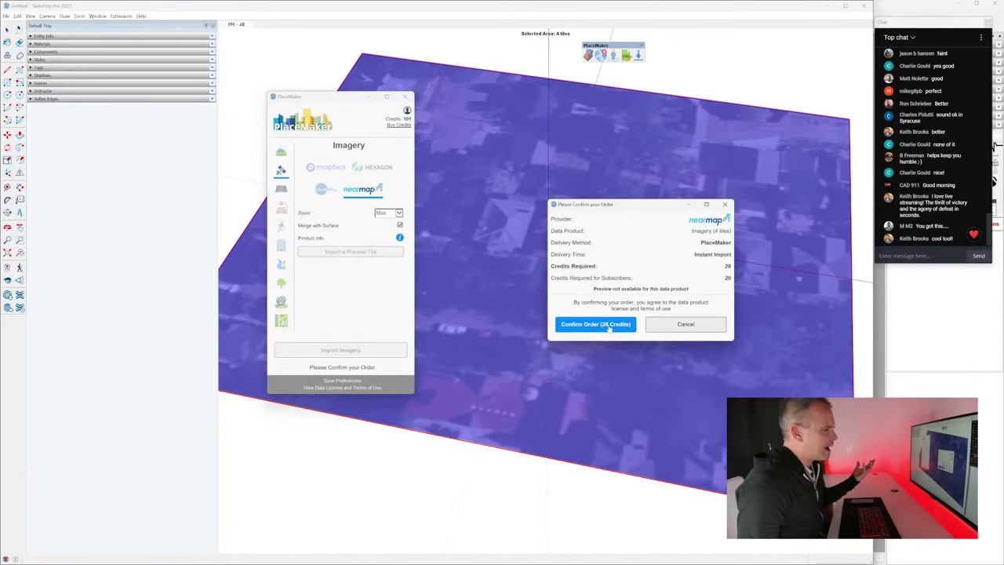
{"action": "left_click", "coordinate": [609, 324]}
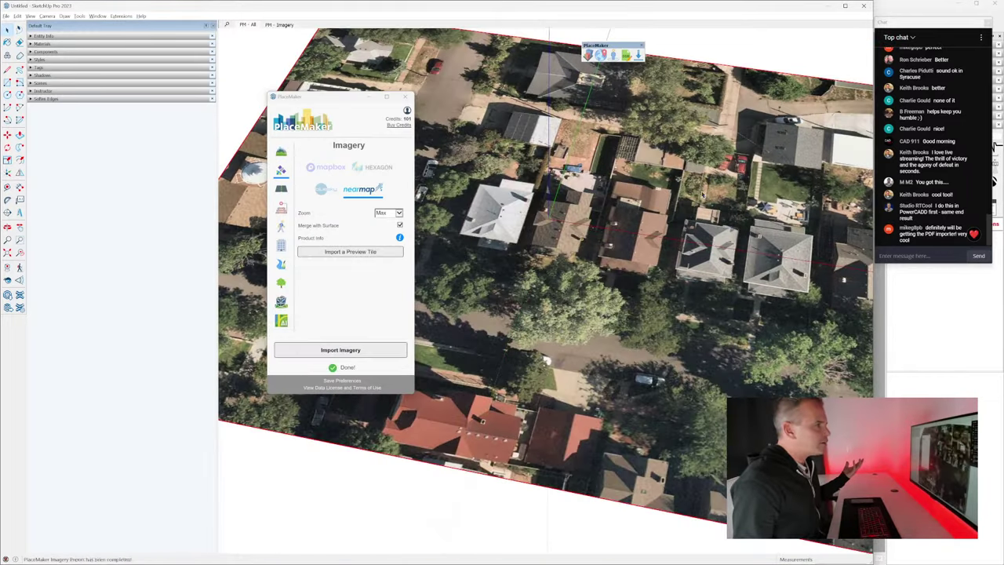
{"action": "scroll", "coordinate": [531, 155], "scroll_direction": "up", "scroll_amount": 3}
{"action": "scroll", "coordinate": [531, 155], "scroll_direction": "up", "scroll_amount": 3}
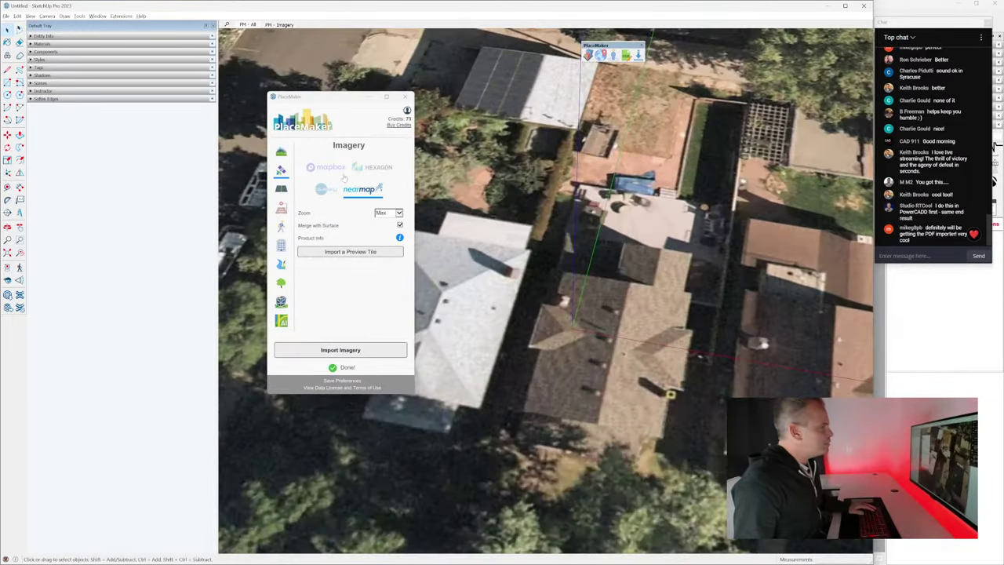
{"action": "left_click", "coordinate": [404, 98]}
{"action": "scroll", "coordinate": [575, 265], "scroll_direction": "down", "scroll_amount": 6}
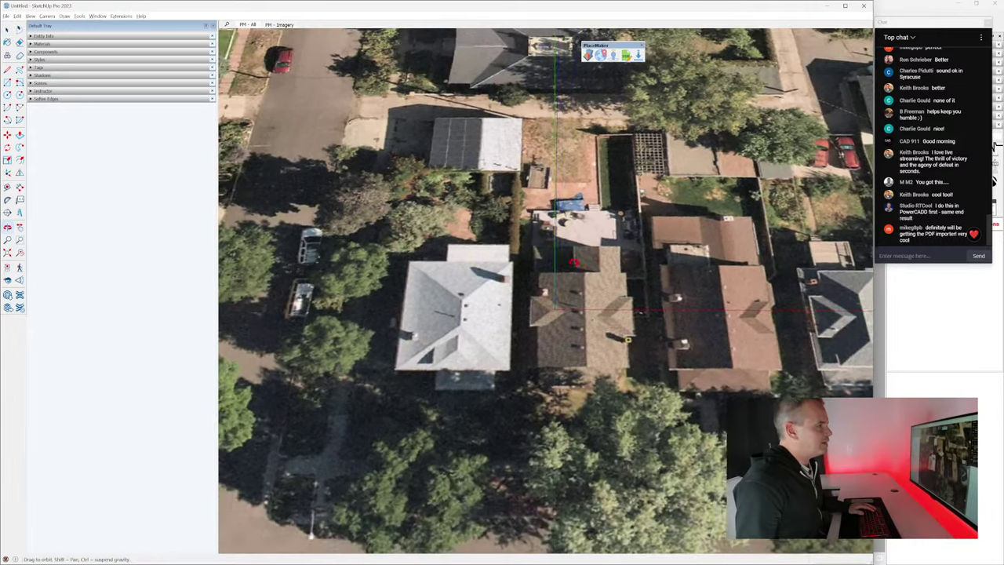
Step: Move the survey drawing so its garage and lot lines align with the garage and fences in the Nearmap imagery
{"action": "scroll", "coordinate": [574, 265], "scroll_direction": "up", "scroll_amount": 2}
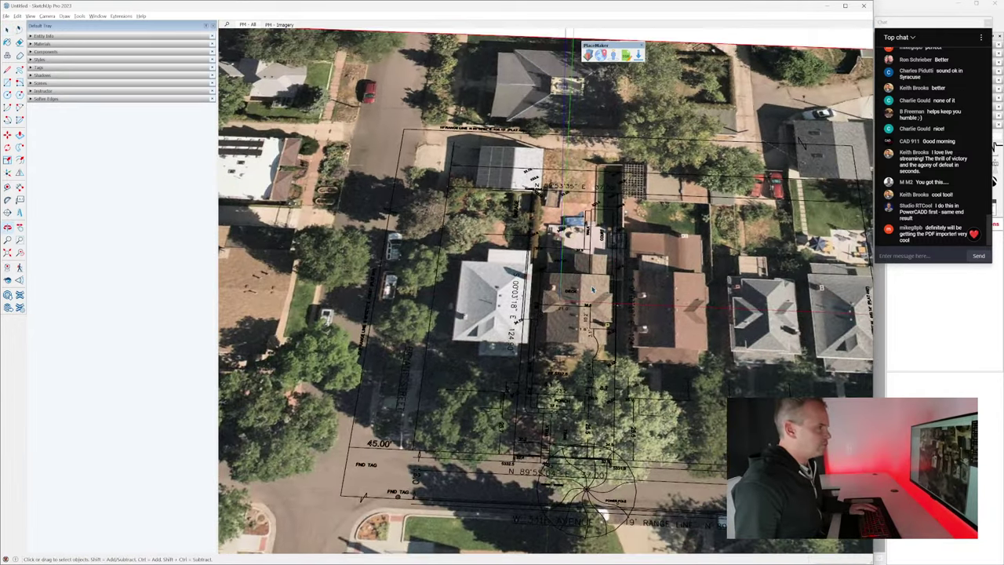
{"action": "left_click", "coordinate": [589, 268]}
{"action": "scroll", "coordinate": [590, 270], "scroll_direction": "up", "scroll_amount": 4}
{"action": "key", "text": "m"}
{"action": "middle_click_drag", "start_coordinate": [616, 307], "coordinate": [593, 370], "text": "shift"}
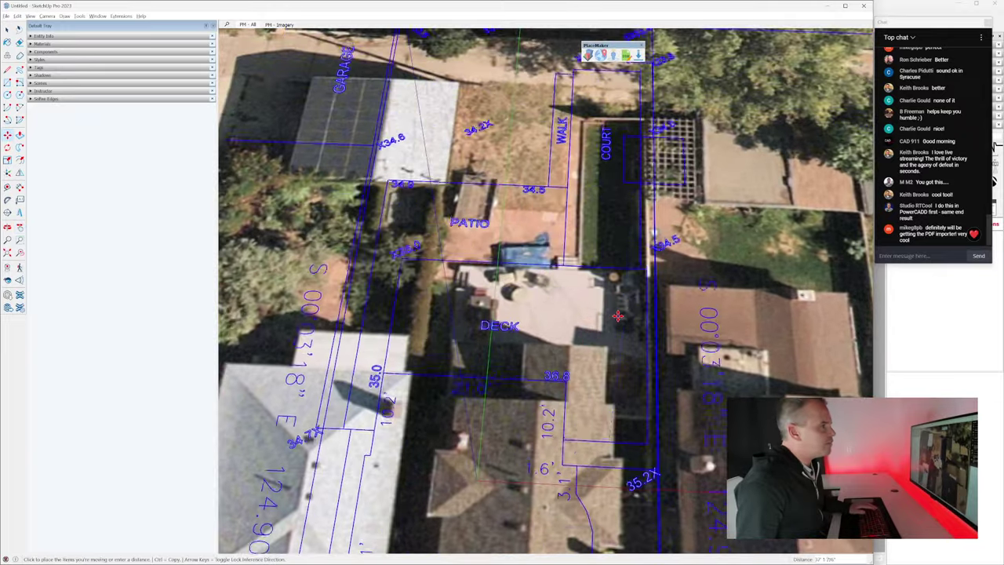
{"action": "middle_click_drag", "start_coordinate": [606, 214], "coordinate": [612, 285], "text": "shift"}
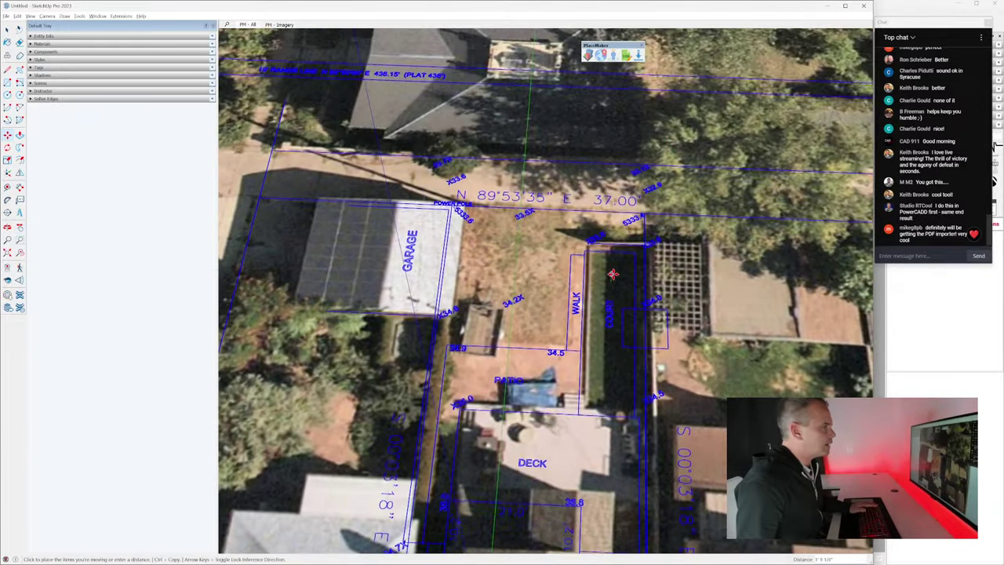
{"action": "scroll", "coordinate": [471, 236], "scroll_direction": "up", "scroll_amount": 4}
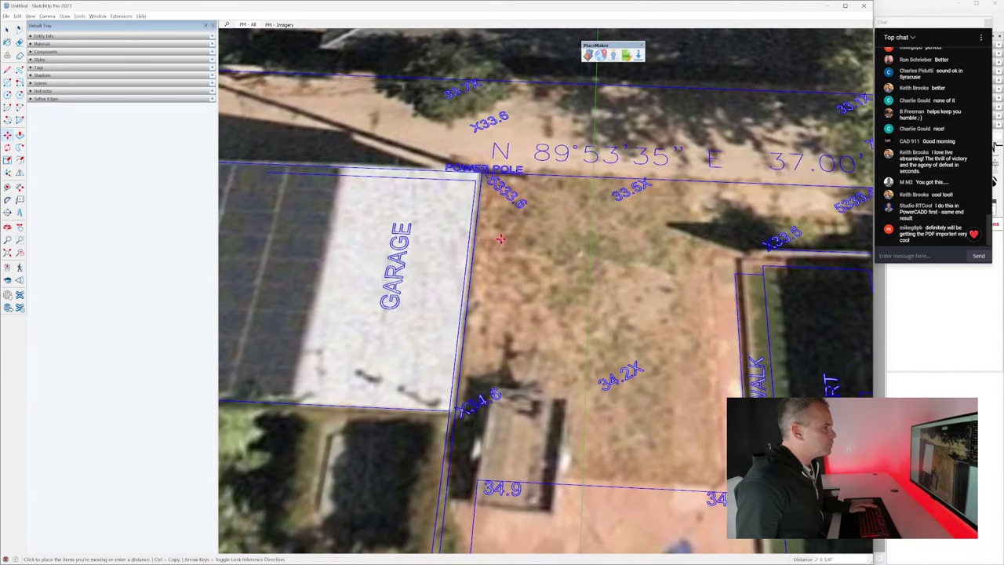
{"action": "left_click", "coordinate": [451, 236]}
Step: Examine how the survey's garage, deck, house and street lines match the Nearmap imagery across the whole site
{"action": "scroll", "coordinate": [448, 235], "scroll_direction": "down", "scroll_amount": 3}
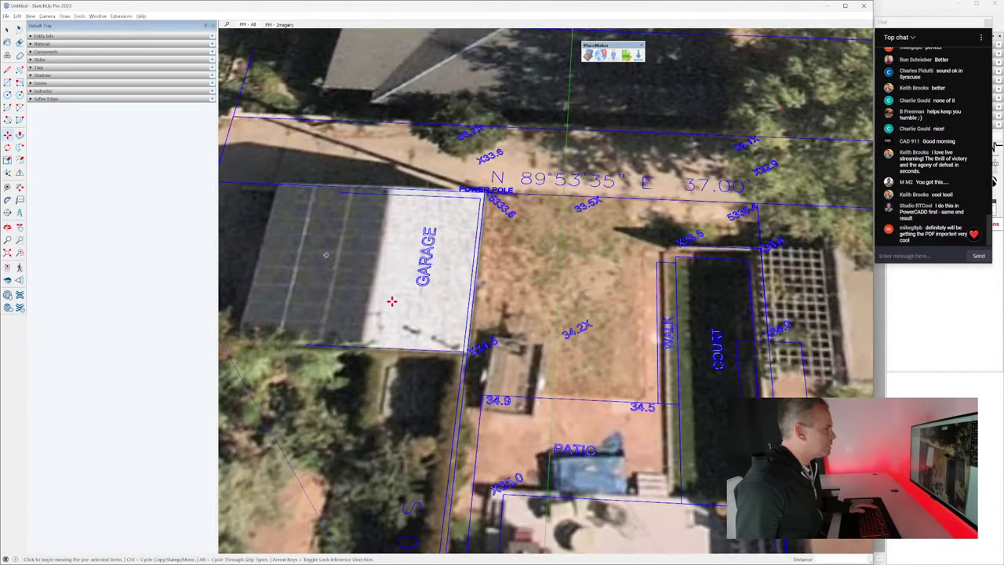
{"action": "scroll", "coordinate": [448, 236], "scroll_direction": "down", "scroll_amount": 3}
{"action": "scroll", "coordinate": [564, 181], "scroll_direction": "up", "scroll_amount": 4}
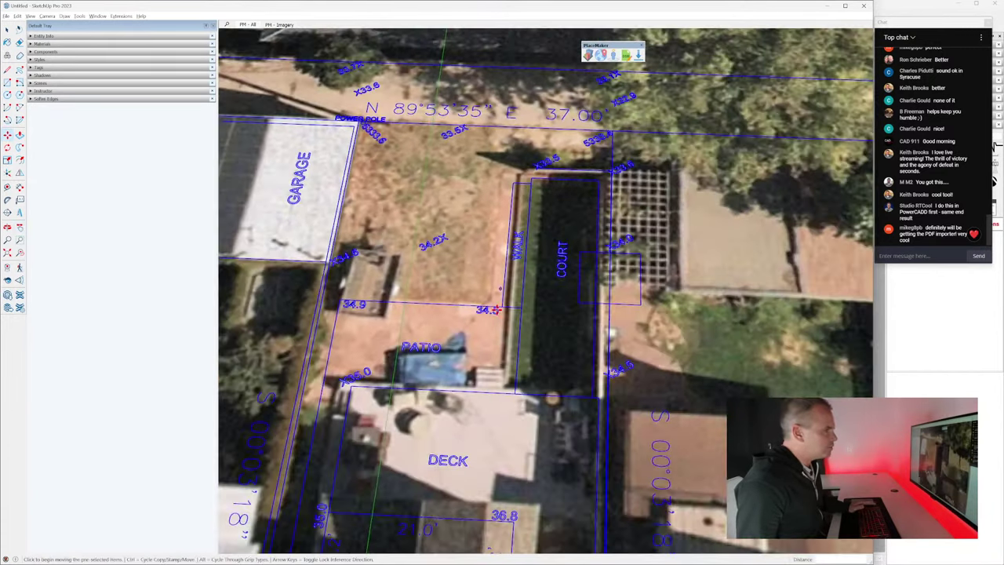
{"action": "scroll", "coordinate": [615, 327], "scroll_direction": "down", "scroll_amount": 3}
{"action": "mouse_move", "coordinate": [533, 469]}
{"action": "middle_mouse_down", "text": "shift"}
{"action": "mouse_move", "coordinate": [529, 426]}
{"action": "mouse_move", "coordinate": [562, 236]}
{"action": "mouse_move", "coordinate": [583, 195]}
{"action": "middle_mouse_up", "text": "shift"}
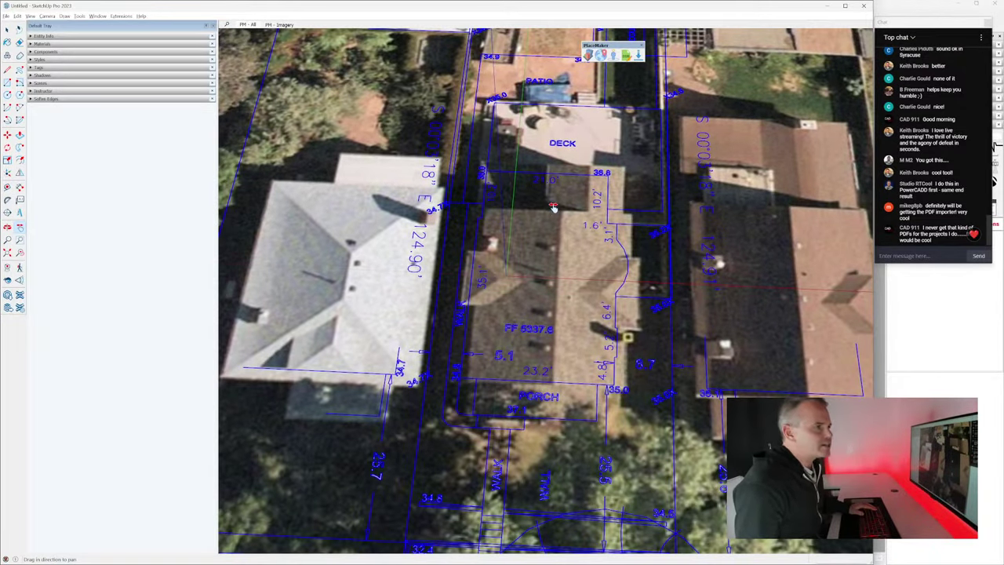
{"action": "scroll", "coordinate": [558, 195], "scroll_direction": "down", "scroll_amount": 3}
{"action": "mouse_move", "coordinate": [564, 335]}
{"action": "middle_mouse_down", "text": "shift"}
{"action": "mouse_move", "coordinate": [602, 225]}
{"action": "mouse_move", "coordinate": [648, 251]}
{"action": "mouse_move", "coordinate": [598, 345]}
{"action": "middle_mouse_up", "text": "shift"}
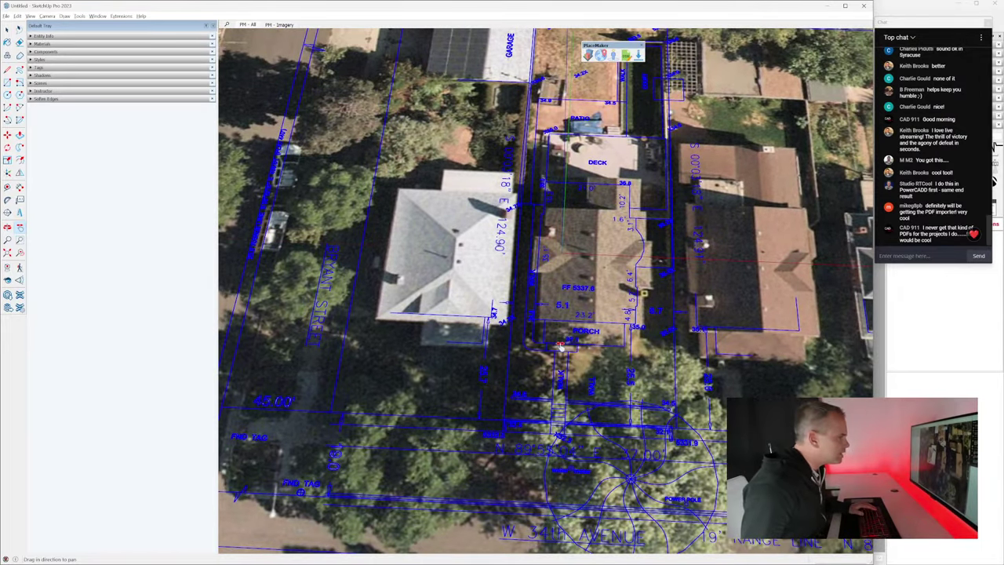
{"action": "middle_click_drag", "start_coordinate": [648, 90], "coordinate": [643, 257], "text": "shift"}
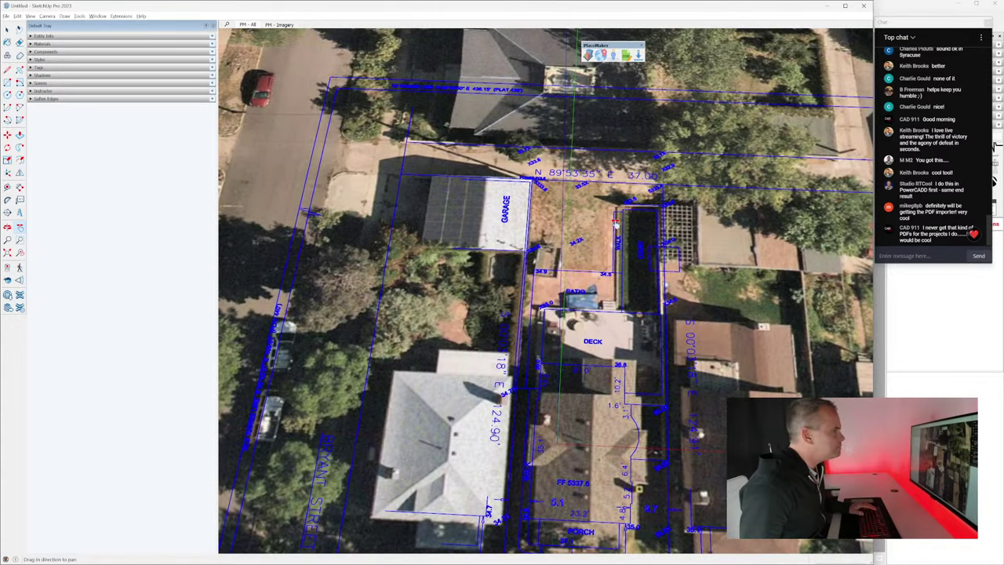
{"action": "mouse_move", "coordinate": [722, 368]}
{"action": "middle_mouse_down", "text": "shift"}
{"action": "mouse_move", "coordinate": [665, 282]}
{"action": "mouse_move", "coordinate": [659, 239]}
{"action": "middle_mouse_up", "text": "shift"}
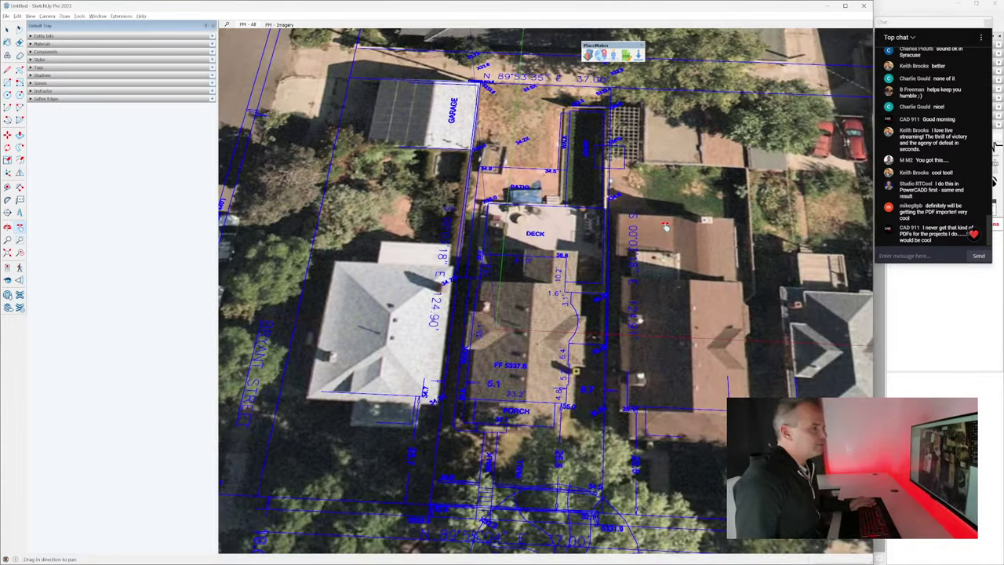
{"action": "scroll", "coordinate": [666, 226], "scroll_direction": "down", "scroll_amount": 3}
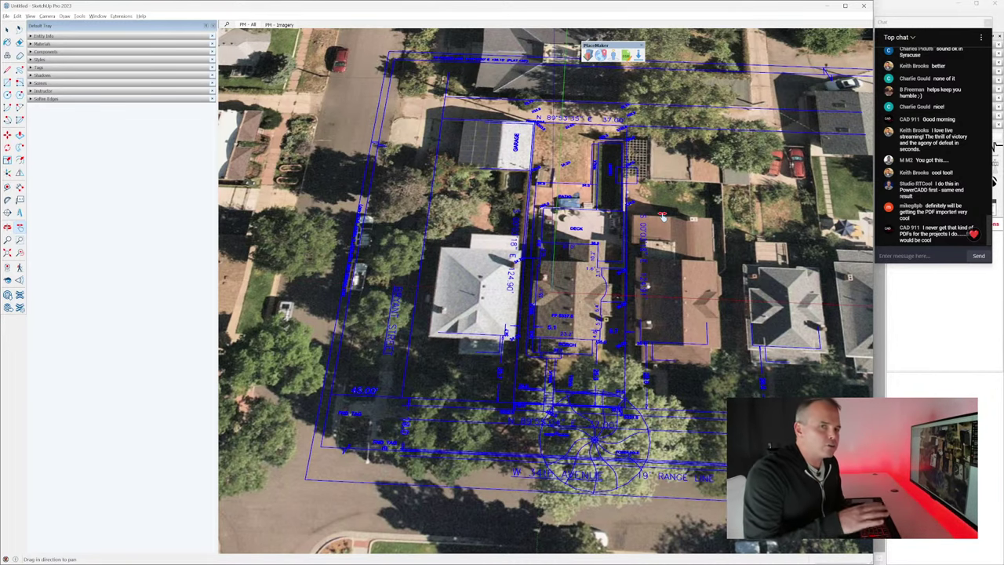
{"action": "key", "text": "space"}
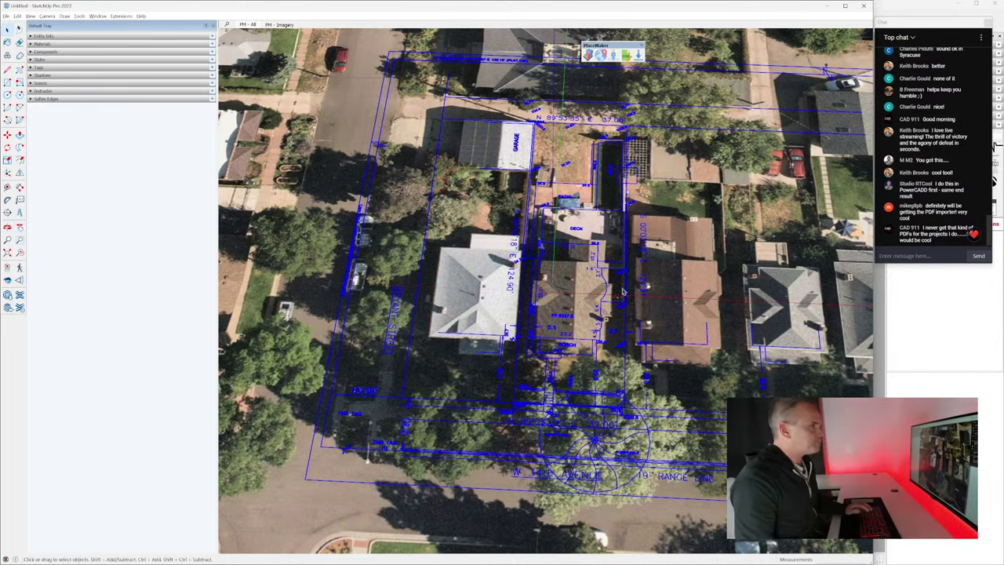
{"action": "middle_click_drag", "start_coordinate": [618, 275], "coordinate": [535, 195]}
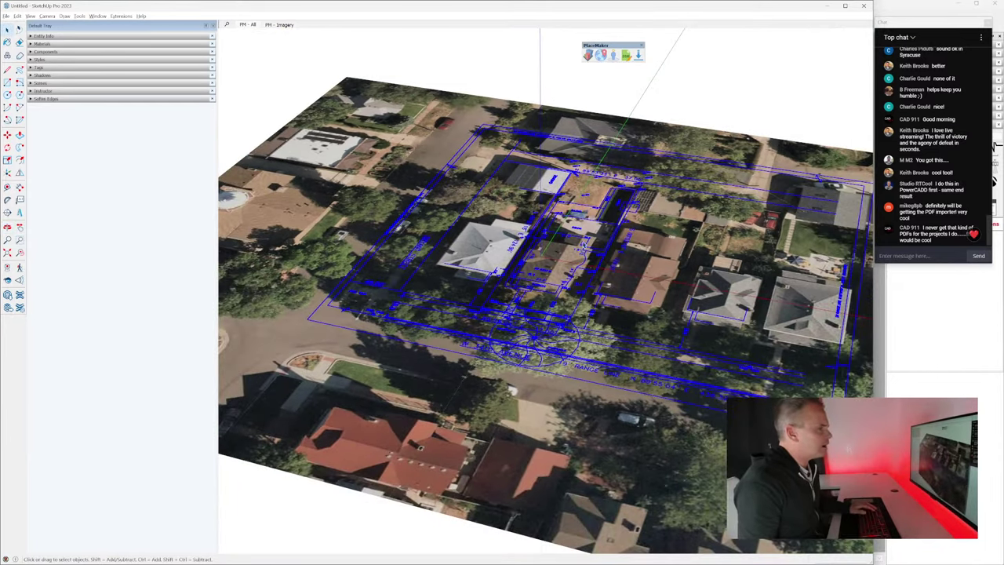
{"action": "scroll", "coordinate": [554, 271], "scroll_direction": "up", "scroll_amount": 5}
{"action": "mouse_move", "coordinate": [555, 270]}
{"action": "middle_mouse_down"}
{"action": "mouse_move", "coordinate": [577, 269]}
{"action": "mouse_move", "coordinate": [571, 320]}
{"action": "mouse_move", "coordinate": [517, 251]}
{"action": "middle_mouse_up"}
{"action": "scroll", "coordinate": [578, 269], "scroll_direction": "down", "scroll_amount": 4}
Step: Open the tag list and use the Location tools to switch from the flat snapshot to the 3D terrain
{"action": "left_click", "coordinate": [54, 68]}
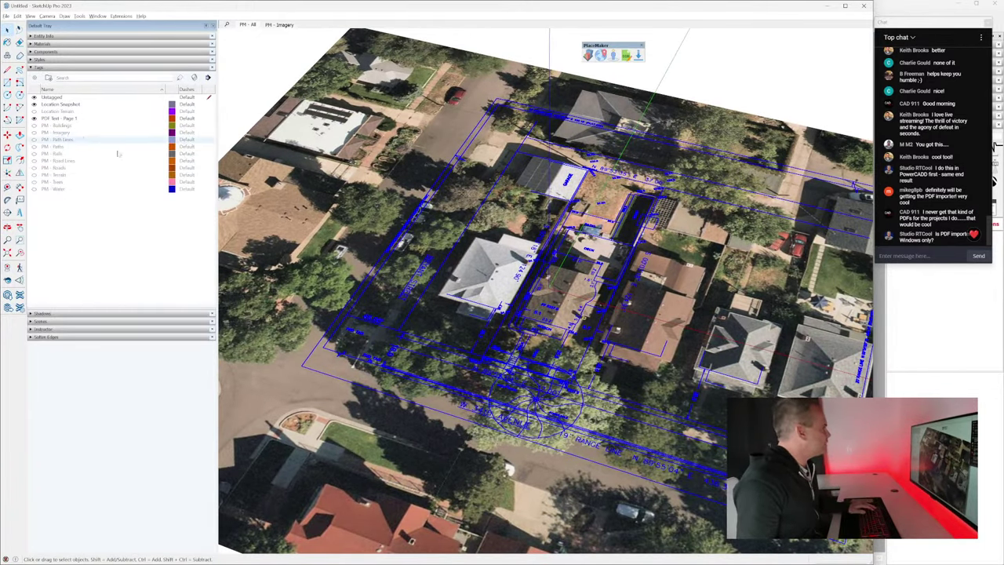
{"action": "left_click", "coordinate": [55, 189]}
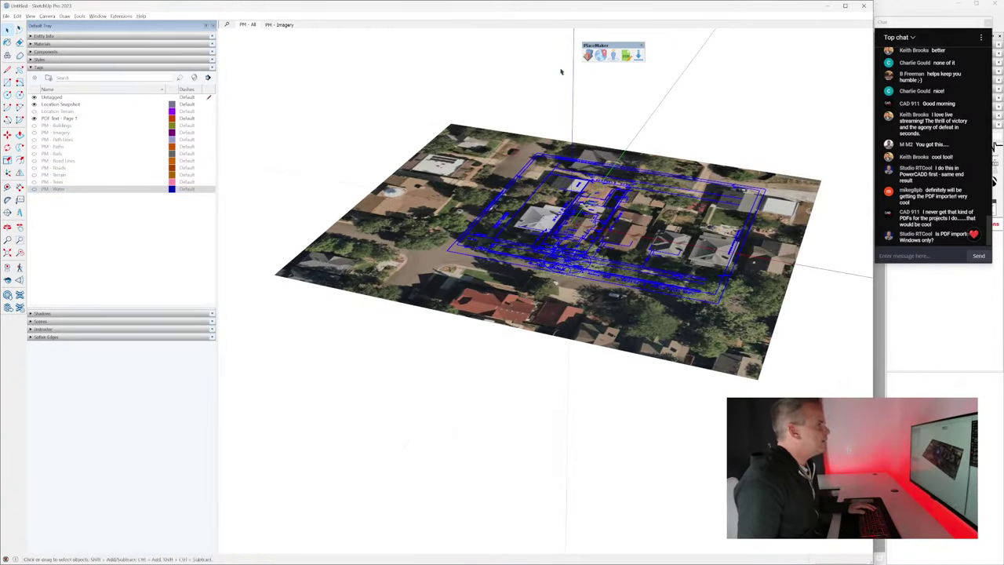
{"action": "right_click", "coordinate": [600, 55]}
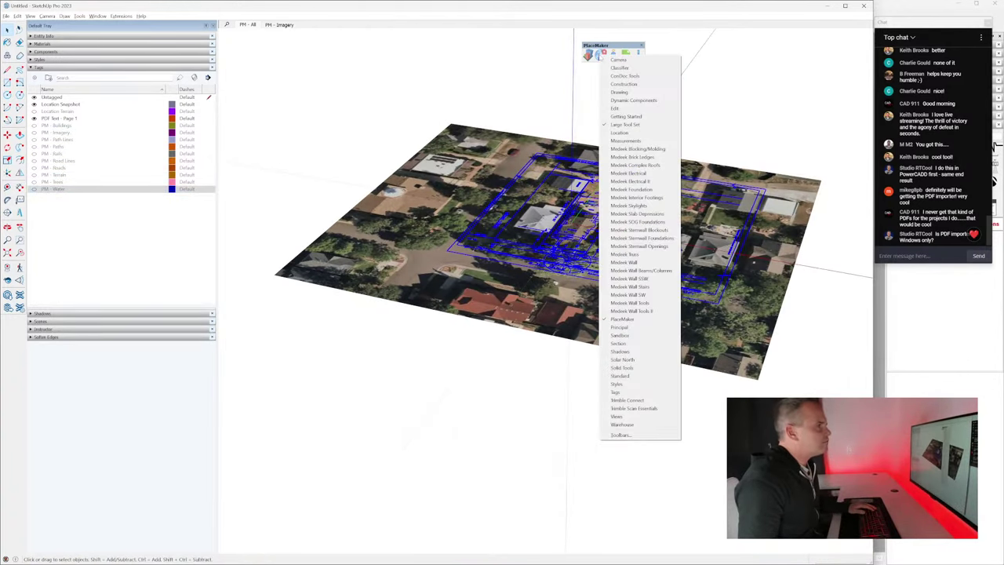
{"action": "left_click", "coordinate": [619, 132]}
{"action": "left_click", "coordinate": [316, 44]}
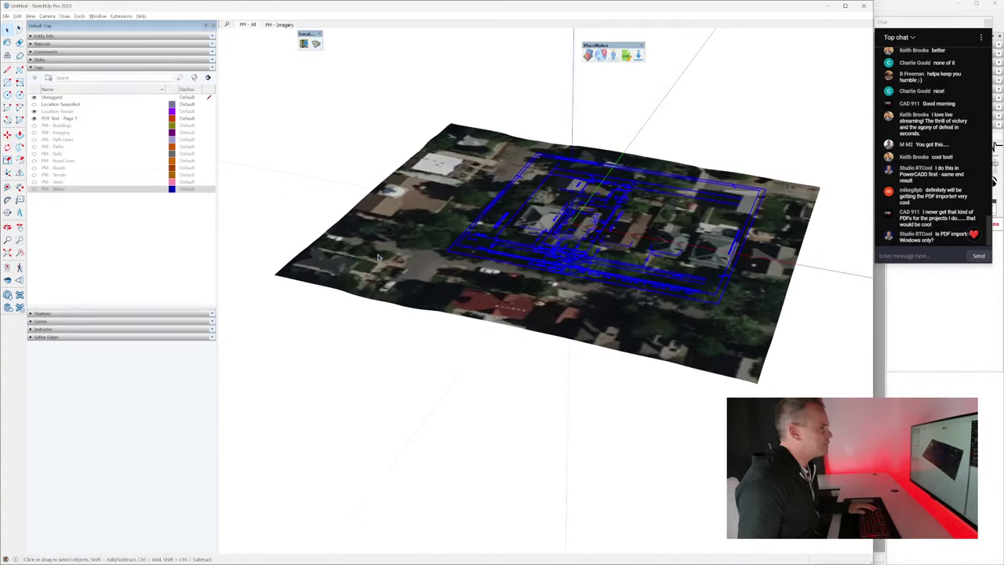
Step: Unlock the 3D terrain and delete it from the model
{"action": "middle_click_drag", "start_coordinate": [334, 286], "coordinate": [362, 216]}
{"action": "scroll", "coordinate": [362, 216], "scroll_direction": "up", "scroll_amount": 3}
{"action": "left_click", "coordinate": [433, 199]}
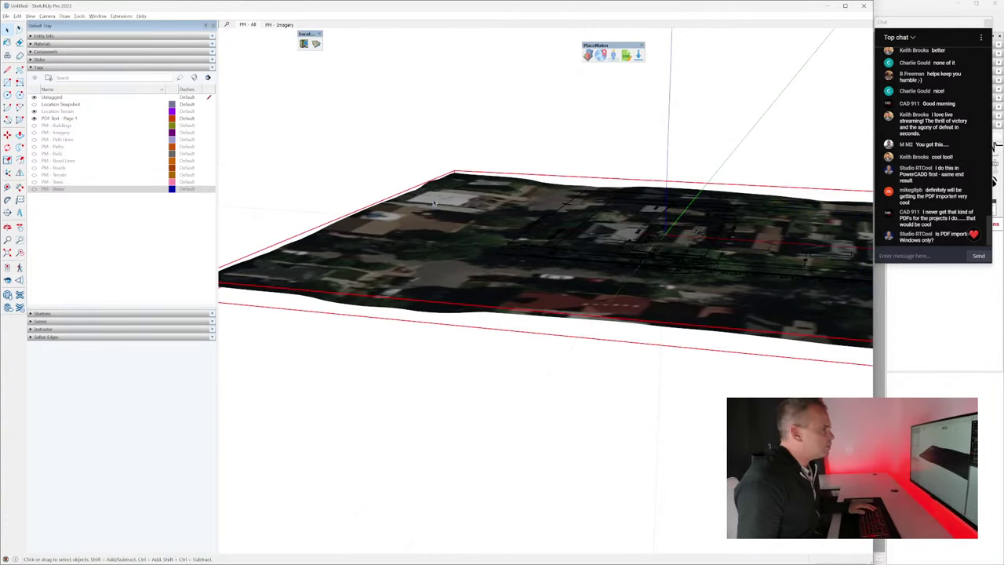
{"action": "right_click", "coordinate": [433, 201]}
{"action": "left_click", "coordinate": [469, 229]}
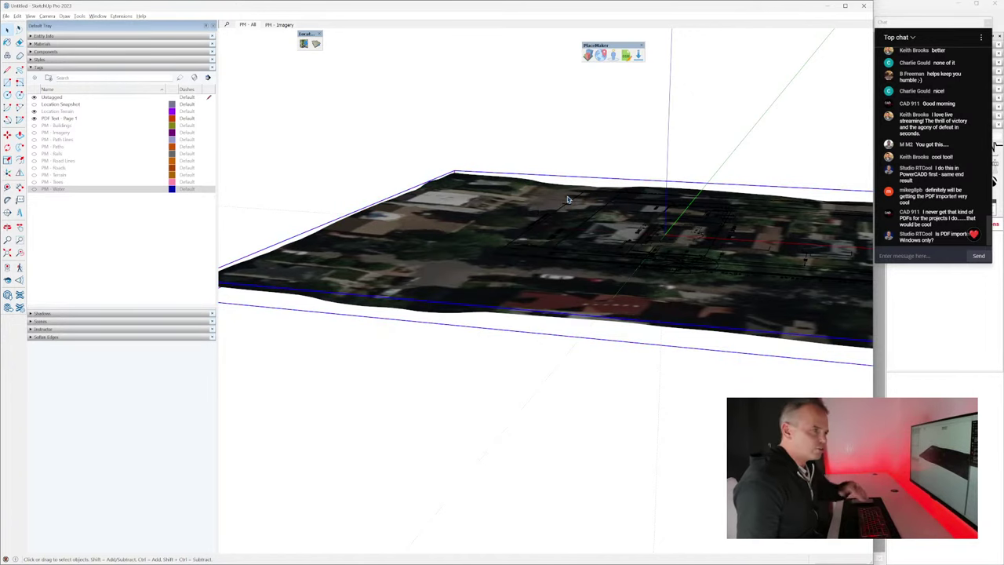
{"action": "key", "text": "Delete"}
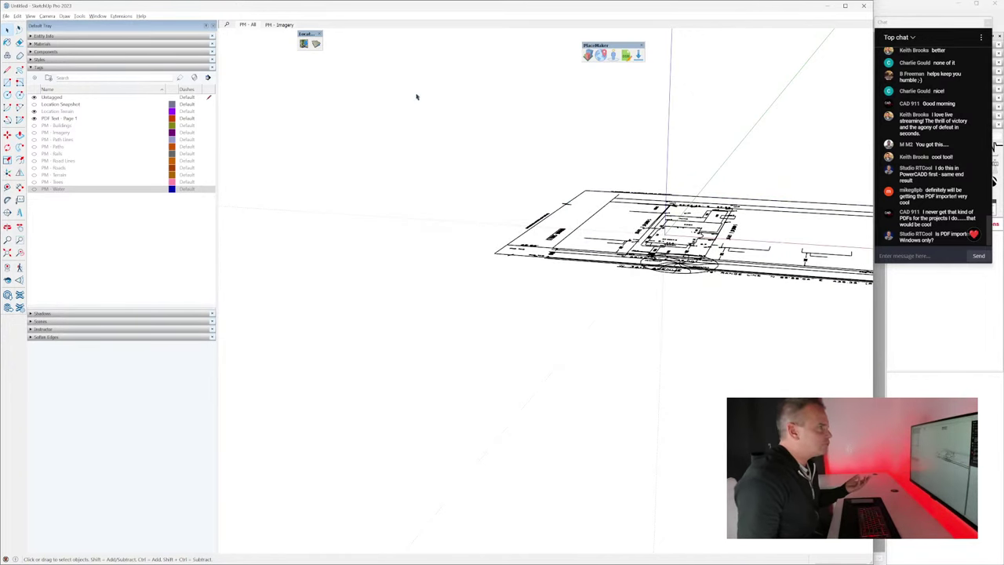
Step: Switch the location display back to the flat snapshot and close the Location tools
{"action": "left_click", "coordinate": [316, 44]}
{"action": "middle_click_drag", "start_coordinate": [439, 129], "coordinate": [471, 217]}
{"action": "scroll", "coordinate": [471, 217], "scroll_direction": "down", "scroll_amount": 1}
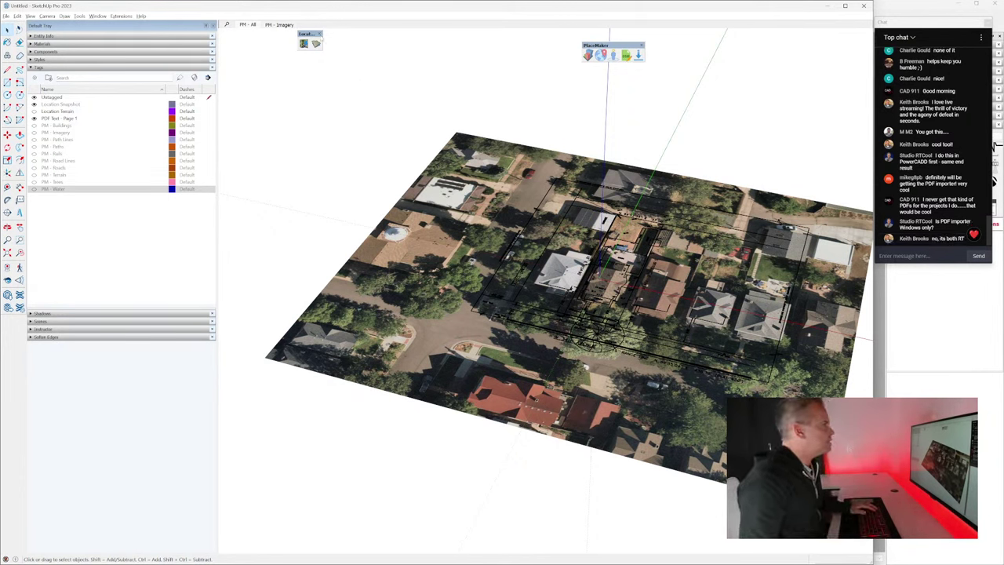
{"action": "left_click", "coordinate": [319, 34]}
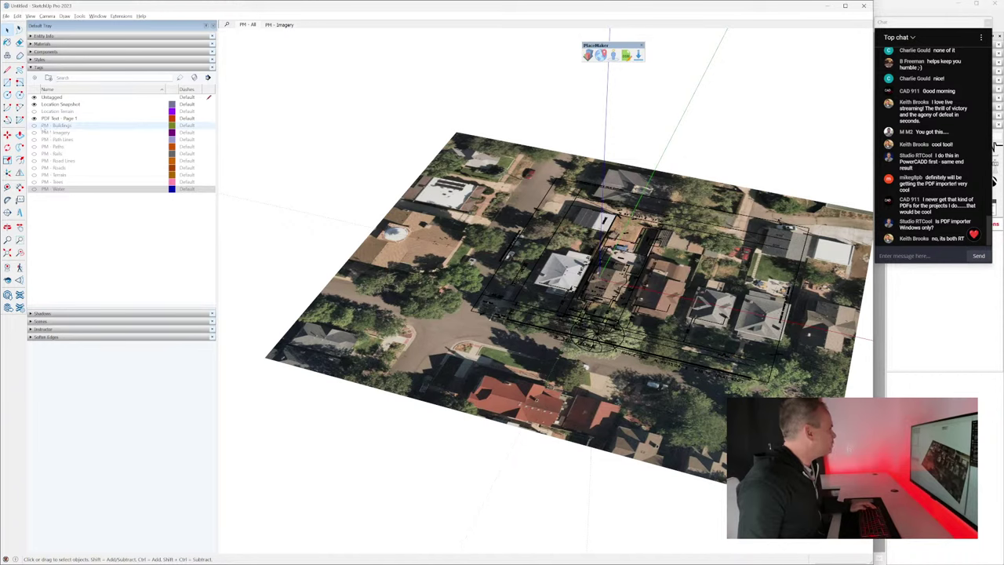
Step: Make all tags from PM - Buildings to PM - Water visible and delete the larger separate PlaceMaker imagery
{"action": "left_click", "coordinate": [47, 125], "text": "shift"}
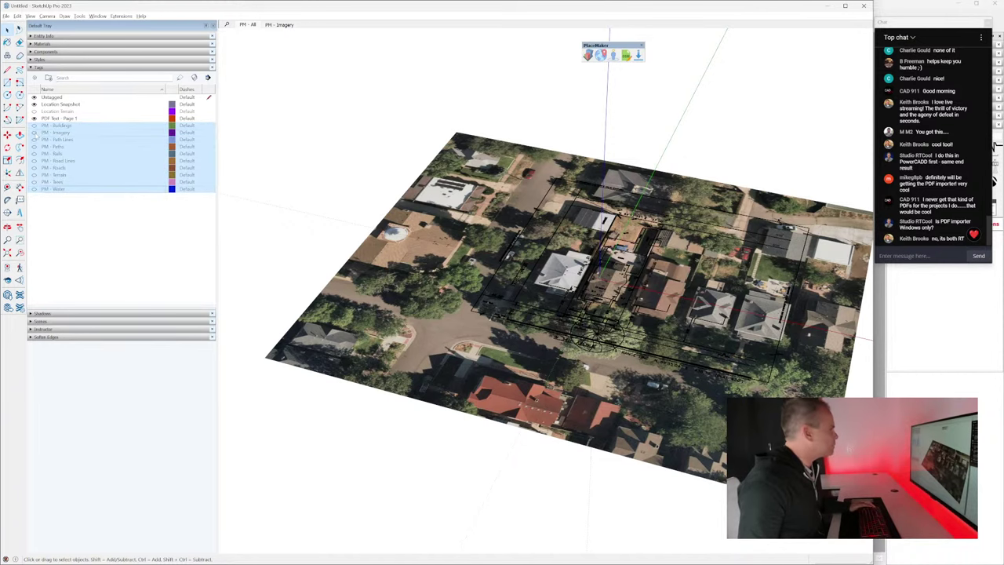
{"action": "left_click", "coordinate": [34, 133]}
{"action": "scroll", "coordinate": [496, 121], "scroll_direction": "down", "scroll_amount": 3}
{"action": "left_click", "coordinate": [496, 116]}
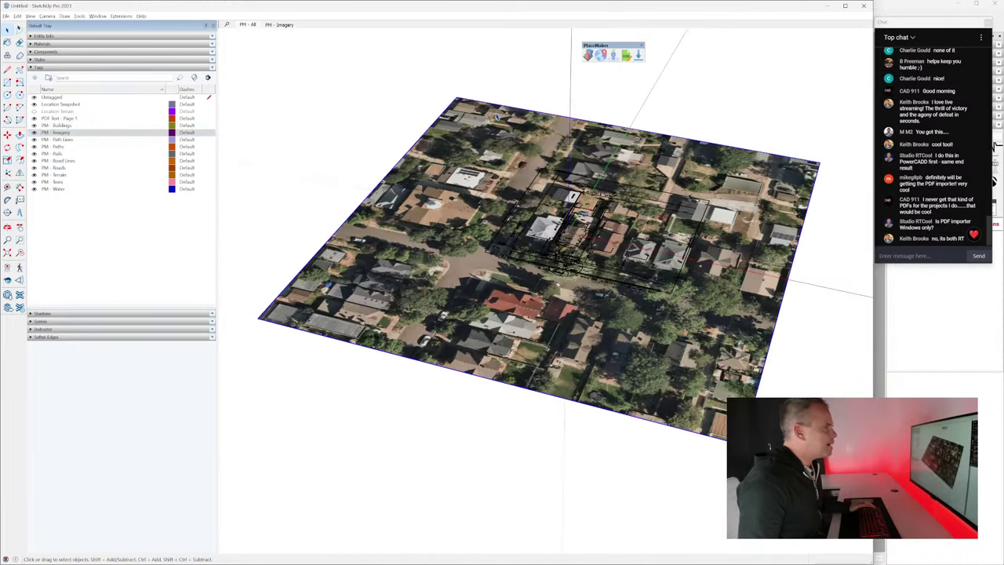
{"action": "middle_click_drag", "start_coordinate": [496, 117], "coordinate": [440, 170]}
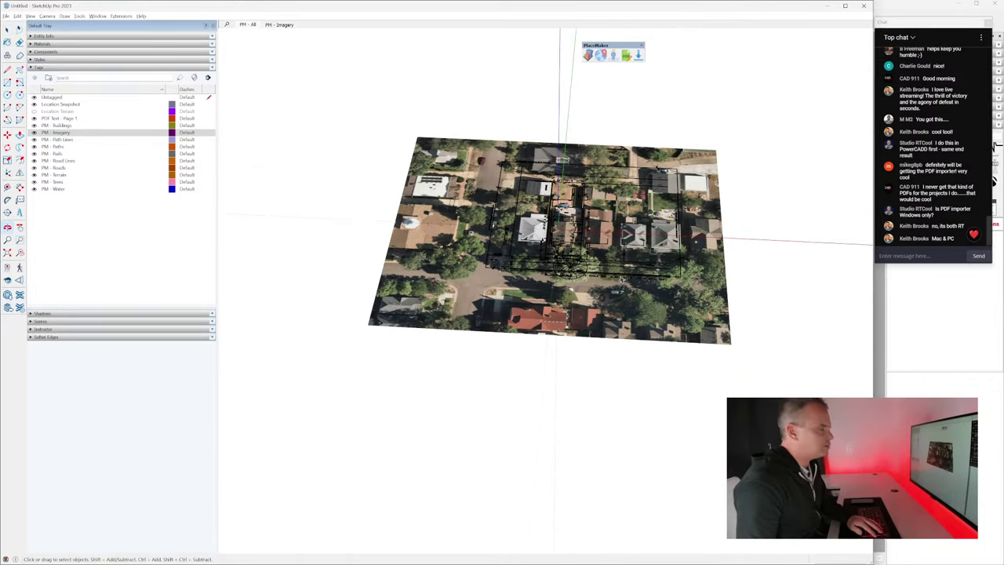
Step: Delete all the PlaceMaker tags, from PM - Buildings to PM - Water
{"action": "left_click_drag", "start_coordinate": [55, 189], "coordinate": [53, 125]}
{"action": "right_click", "coordinate": [62, 148]}
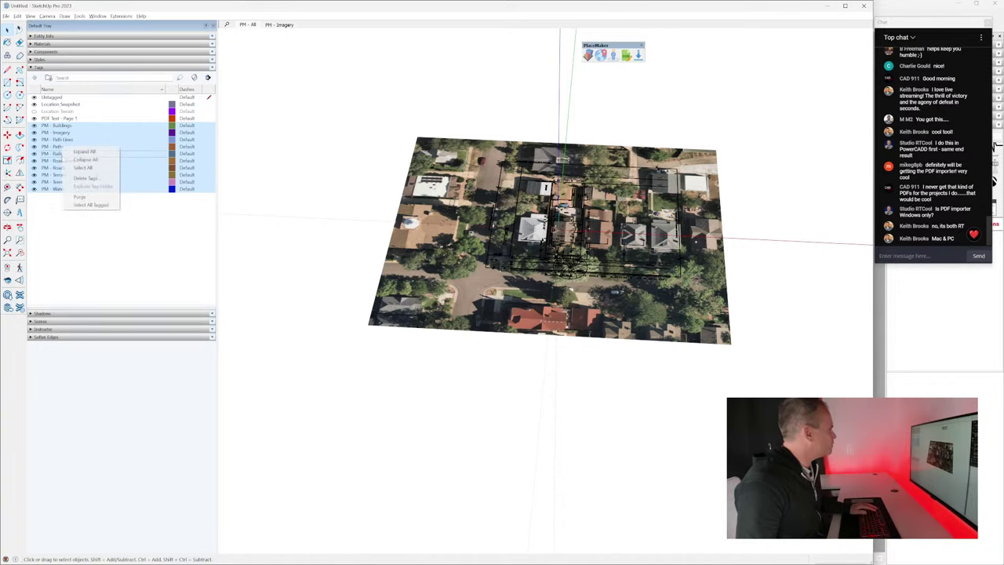
{"action": "left_click", "coordinate": [96, 180]}
Step: Delete the PDF Text - Page 1 tag
{"action": "left_click", "coordinate": [68, 119]}
{"action": "scroll", "coordinate": [581, 223], "scroll_direction": "up", "scroll_amount": 5}
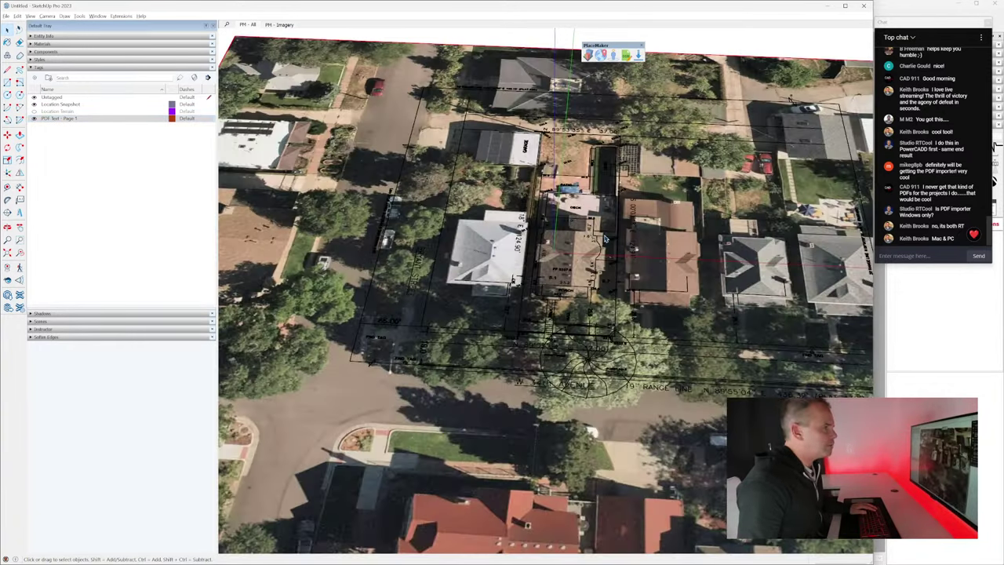
{"action": "scroll", "coordinate": [602, 237], "scroll_direction": "up", "scroll_amount": 4}
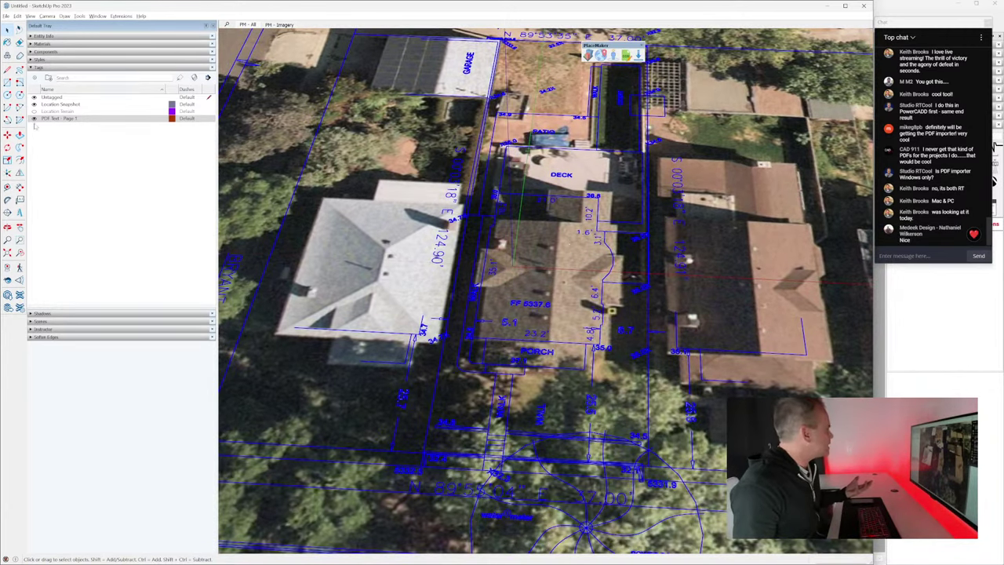
{"action": "scroll", "coordinate": [650, 223], "scroll_direction": "up", "scroll_amount": 3}
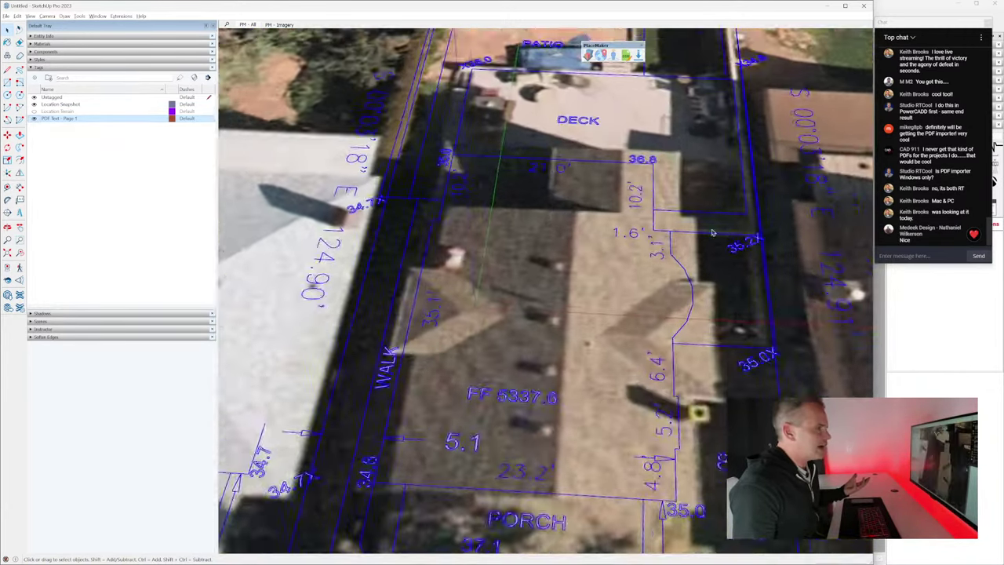
{"action": "scroll", "coordinate": [758, 225], "scroll_direction": "up", "scroll_amount": 2}
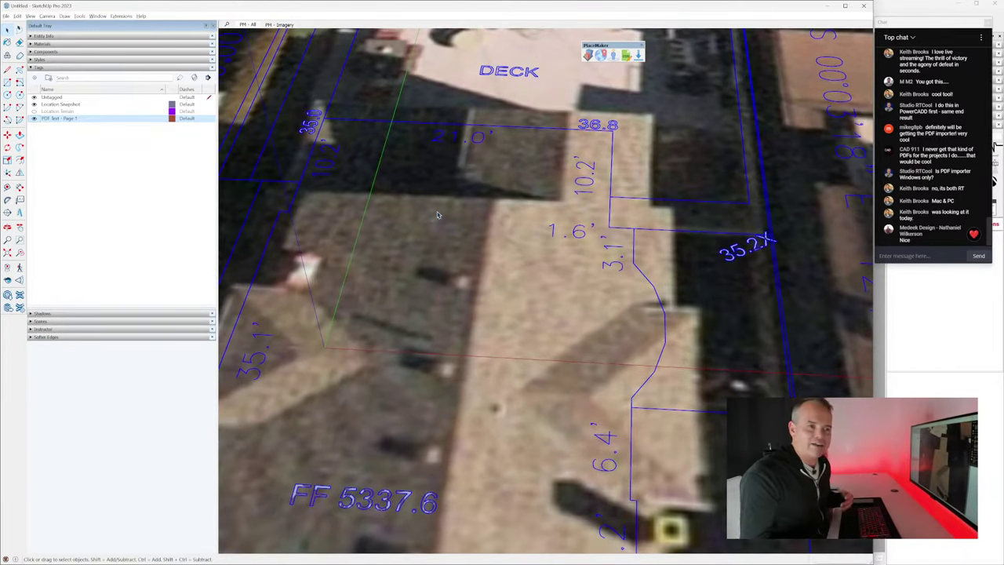
{"action": "scroll", "coordinate": [596, 219], "scroll_direction": "down", "scroll_amount": 5}
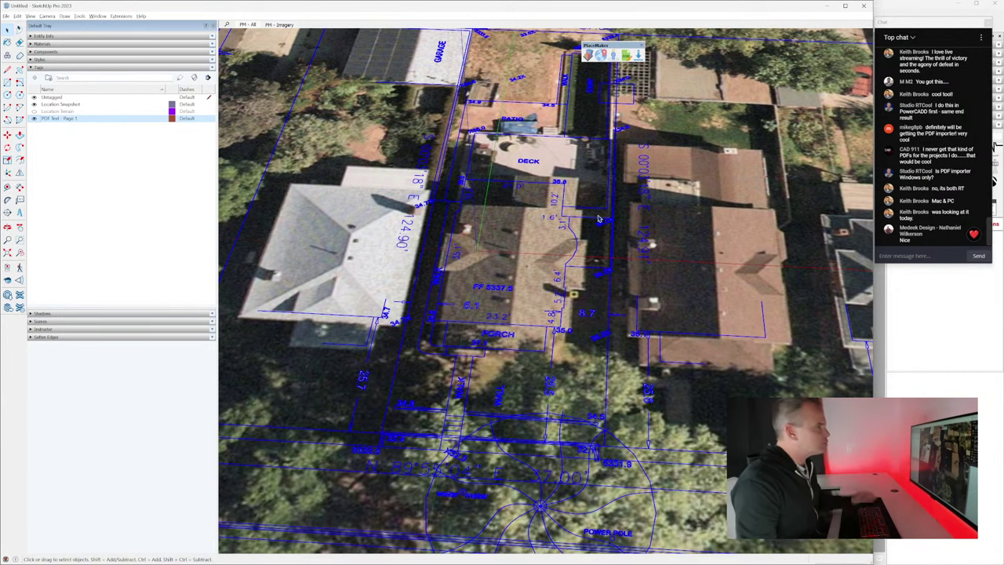
{"action": "right_click", "coordinate": [67, 119]}
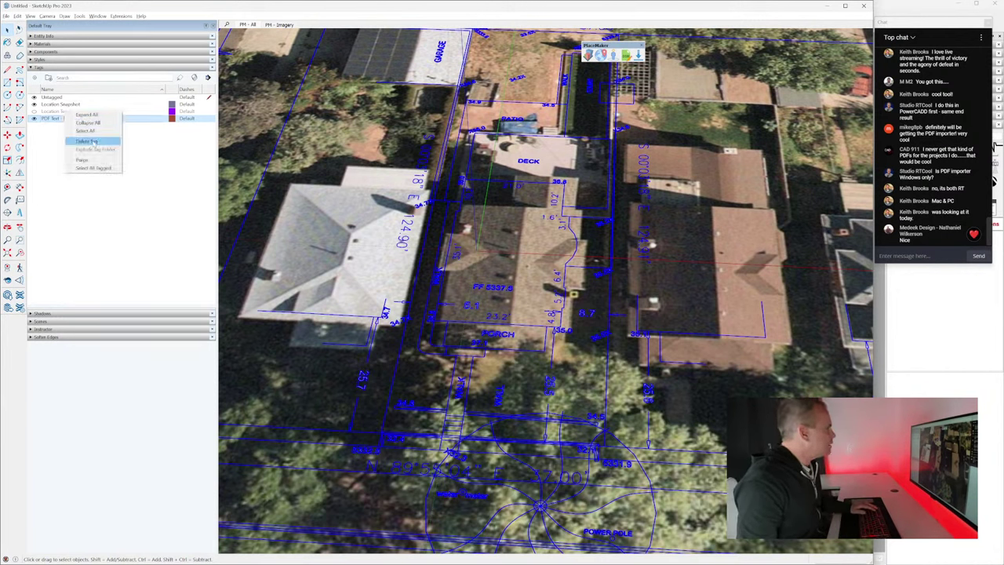
{"action": "left_click", "coordinate": [87, 142]}
{"action": "left_click", "coordinate": [436, 315]}
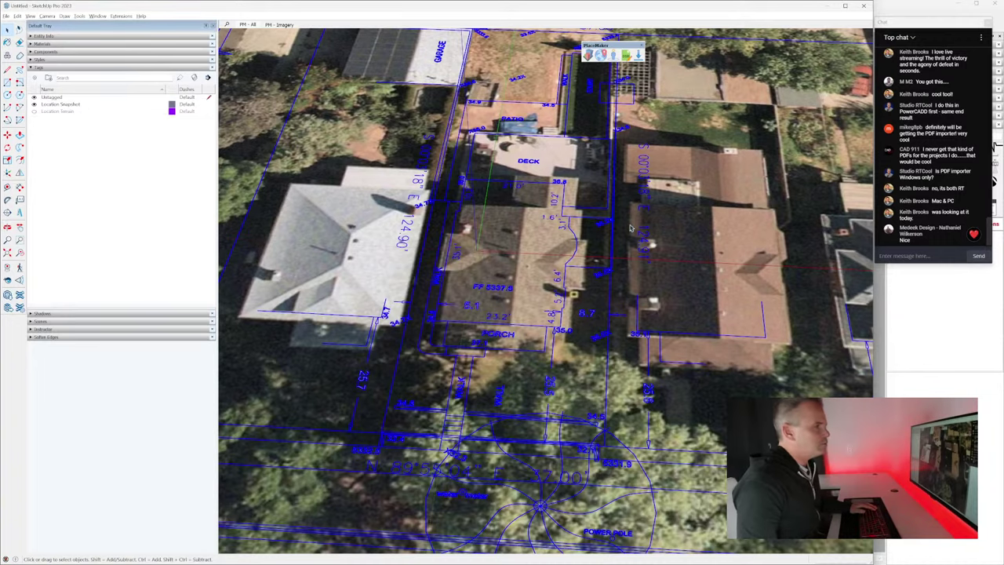
Step: Delete the Location Snapshot and Location Terrain tags together
{"action": "scroll", "coordinate": [582, 229], "scroll_direction": "down", "scroll_amount": 5}
{"action": "middle_click_drag", "start_coordinate": [582, 229], "coordinate": [541, 138]}
{"action": "left_click", "coordinate": [578, 116]}
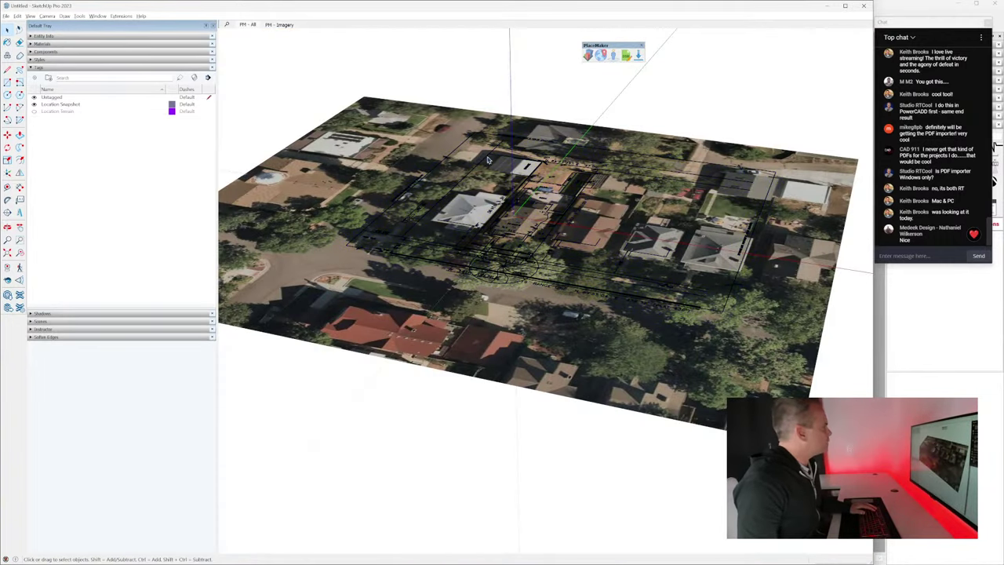
{"action": "left_click", "coordinate": [61, 104]}
{"action": "left_click", "coordinate": [66, 111], "text": "shift"}
{"action": "right_click", "coordinate": [68, 110]}
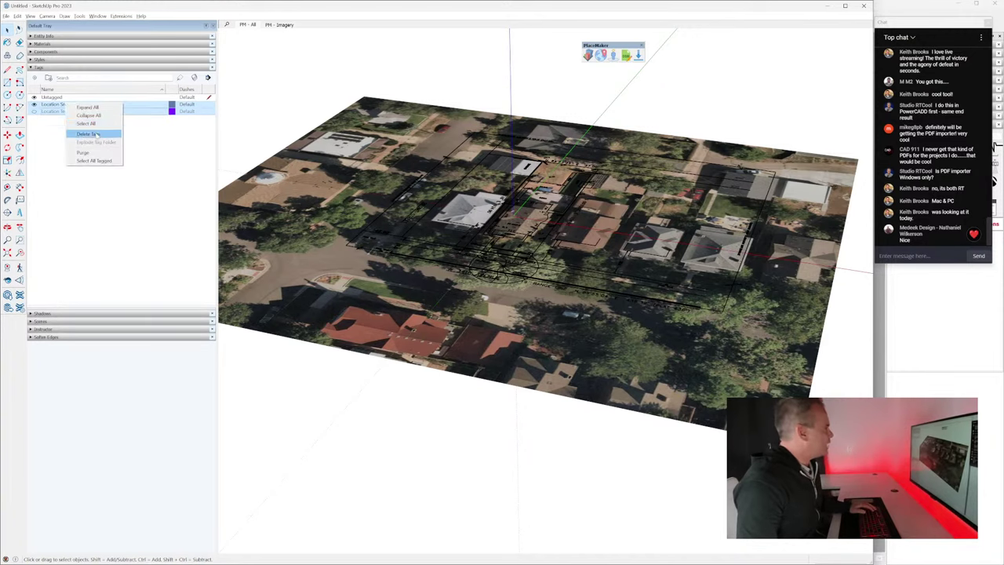
{"action": "left_click", "coordinate": [86, 132]}
{"action": "left_click", "coordinate": [429, 321]}
Step: Unlock the aerial imagery beneath the survey and delete it from the model
{"action": "scroll", "coordinate": [527, 175], "scroll_direction": "down", "scroll_amount": 2}
{"action": "middle_click_drag", "start_coordinate": [527, 174], "coordinate": [564, 223]}
{"action": "left_click", "coordinate": [564, 224]}
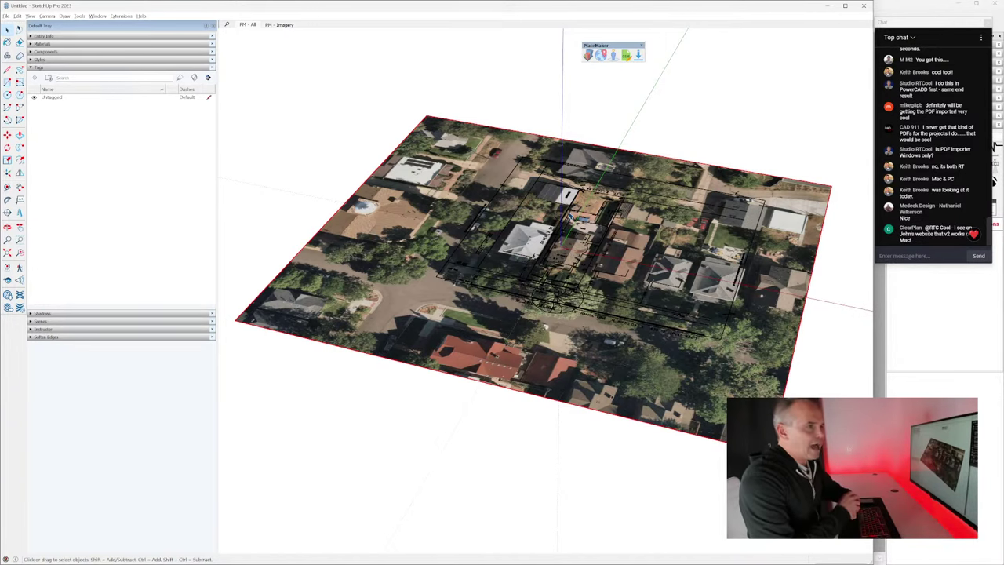
{"action": "left_click", "coordinate": [570, 253]}
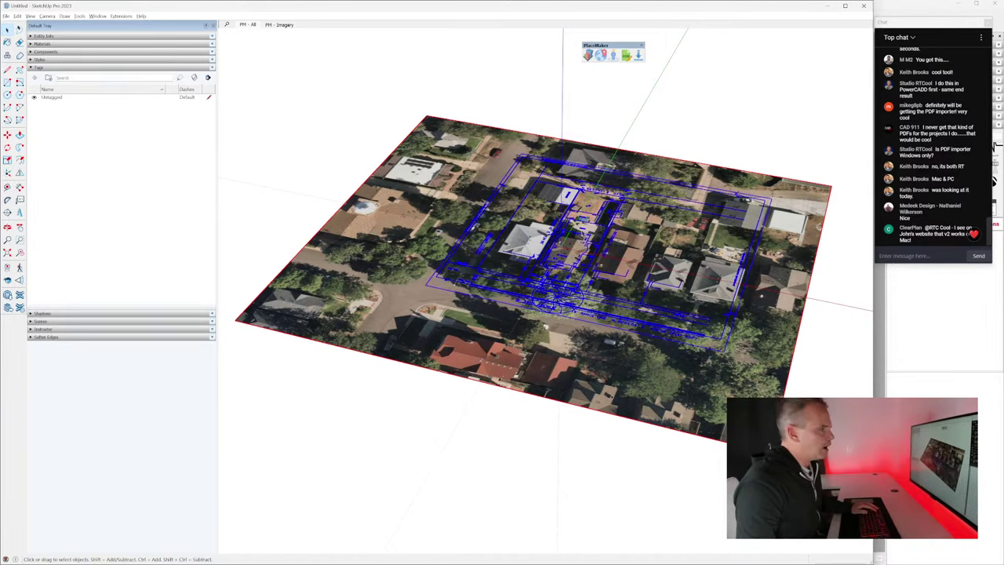
{"action": "scroll", "coordinate": [596, 232], "scroll_direction": "up", "scroll_amount": 3}
{"action": "left_click", "coordinate": [384, 121]}
{"action": "right_click", "coordinate": [384, 121]}
{"action": "left_click", "coordinate": [416, 150]}
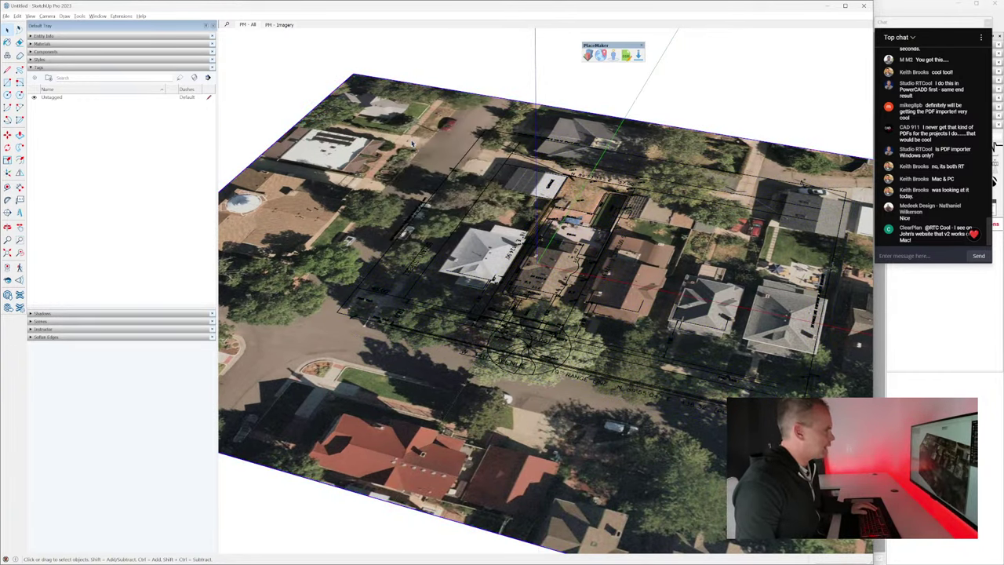
{"action": "key", "text": "Delete"}
Step: Draw a 124.9' by 37' rectangle over the survey's property lines, starting from a lot corner
{"action": "middle_click_drag", "start_coordinate": [495, 219], "coordinate": [514, 267]}
{"action": "scroll", "coordinate": [577, 283], "scroll_direction": "up", "scroll_amount": 4}
{"action": "middle_click_drag", "start_coordinate": [539, 327], "coordinate": [664, 279]}
{"action": "scroll", "coordinate": [689, 286], "scroll_direction": "up", "scroll_amount": 5}
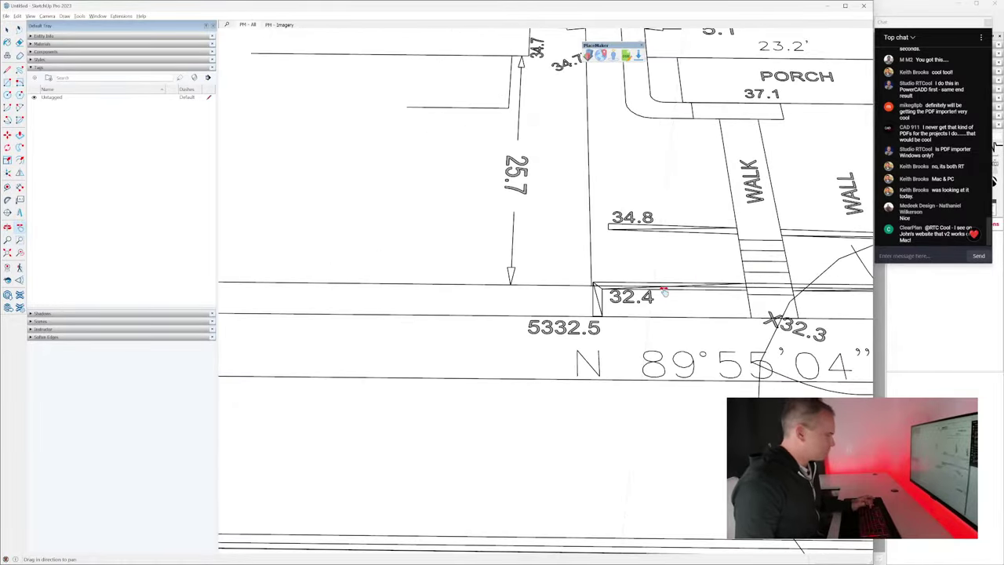
{"action": "scroll", "coordinate": [599, 292], "scroll_direction": "up", "scroll_amount": 3}
{"action": "scroll", "coordinate": [667, 253], "scroll_direction": "down", "scroll_amount": 5}
{"action": "middle_click_drag", "start_coordinate": [706, 163], "coordinate": [520, 444], "text": "shift"}
{"action": "scroll", "coordinate": [520, 444], "scroll_direction": "down", "scroll_amount": 3}
{"action": "scroll", "coordinate": [604, 113], "scroll_direction": "up", "scroll_amount": 8}
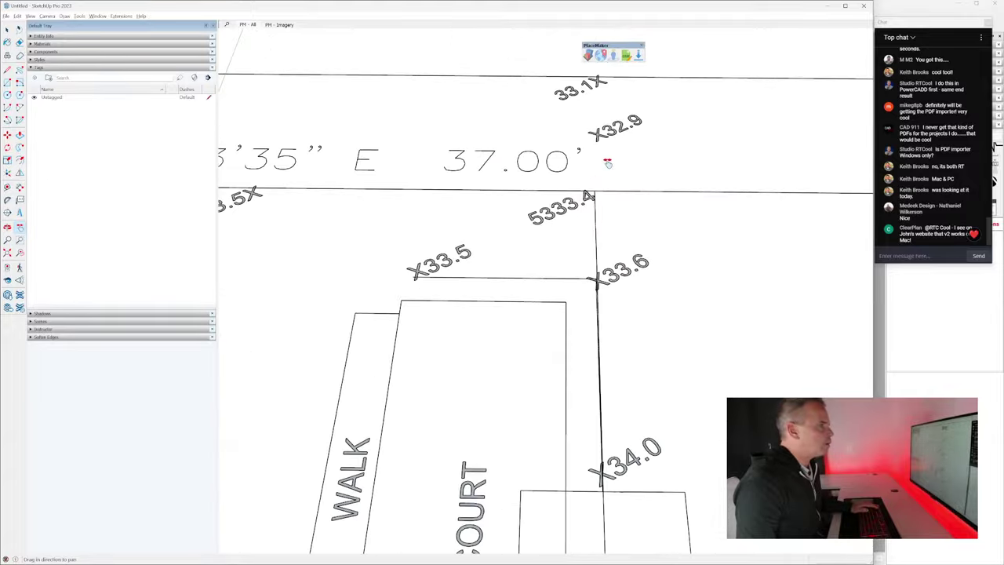
{"action": "scroll", "coordinate": [606, 161], "scroll_direction": "down", "scroll_amount": 1}
{"action": "scroll", "coordinate": [692, 177], "scroll_direction": "down", "scroll_amount": 4}
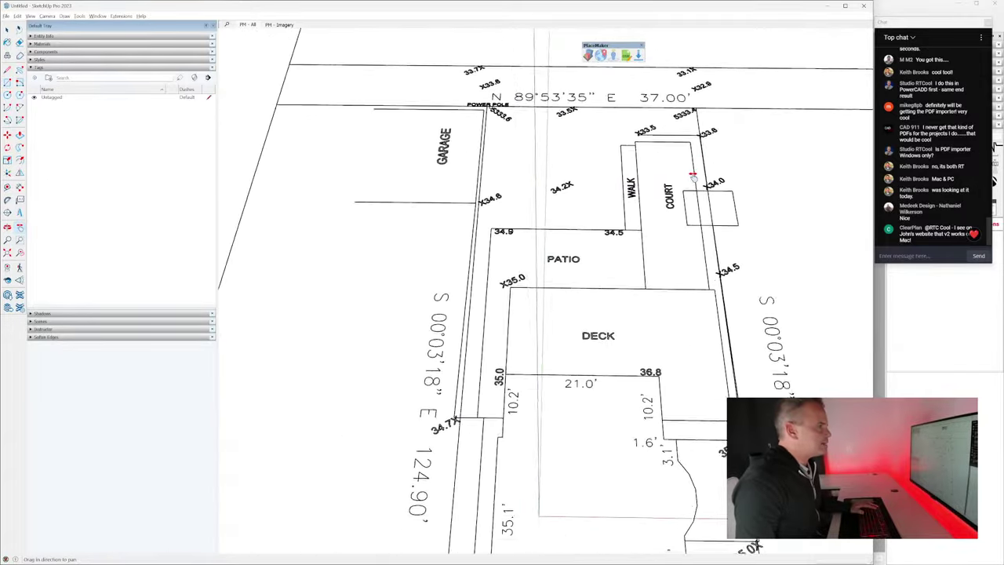
{"action": "scroll", "coordinate": [692, 178], "scroll_direction": "down", "scroll_amount": 1}
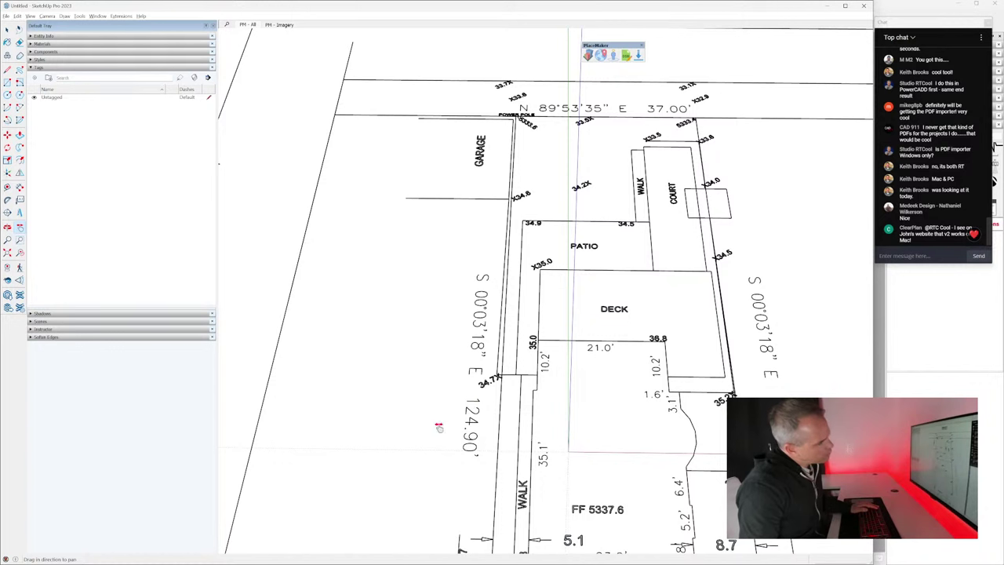
{"action": "key", "text": "r"}
{"action": "left_click", "coordinate": [650, 138]}
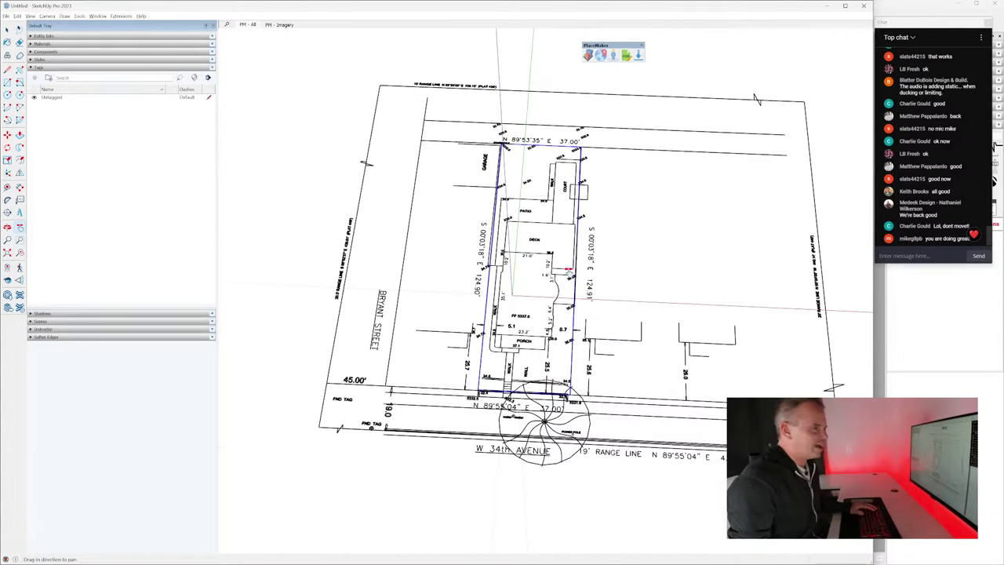
{"action": "middle_click_drag", "start_coordinate": [534, 206], "coordinate": [542, 200]}
{"action": "scroll", "coordinate": [542, 200], "scroll_direction": "up", "scroll_amount": 3}
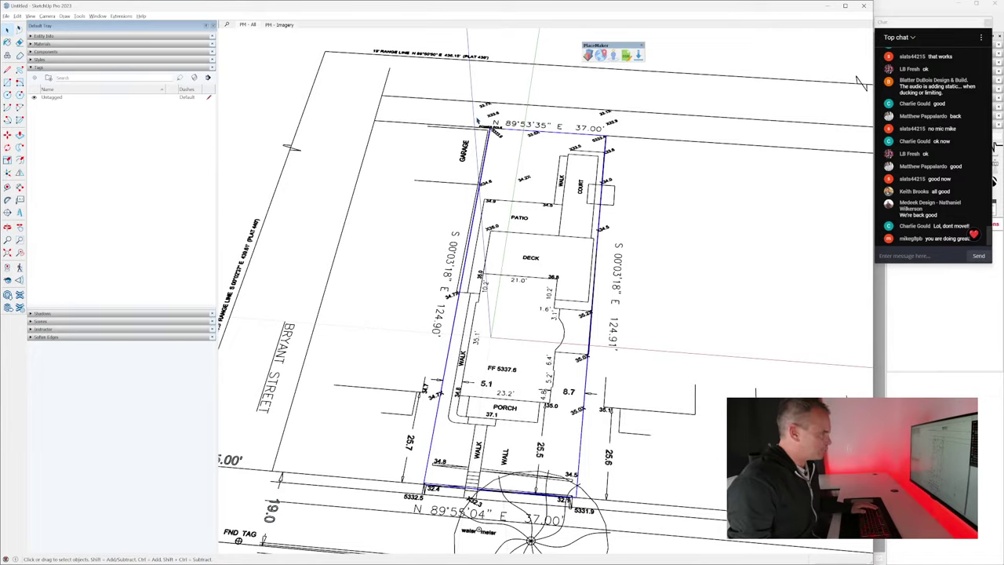
{"action": "scroll", "coordinate": [479, 123], "scroll_direction": "up", "scroll_amount": 2}
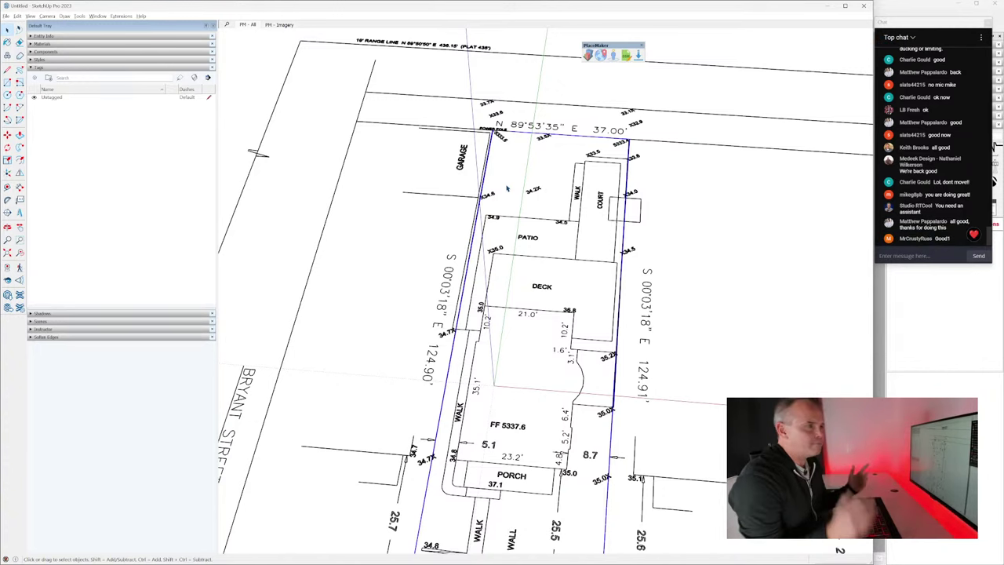
{"action": "scroll", "coordinate": [612, 113], "scroll_direction": "down", "scroll_amount": 3}
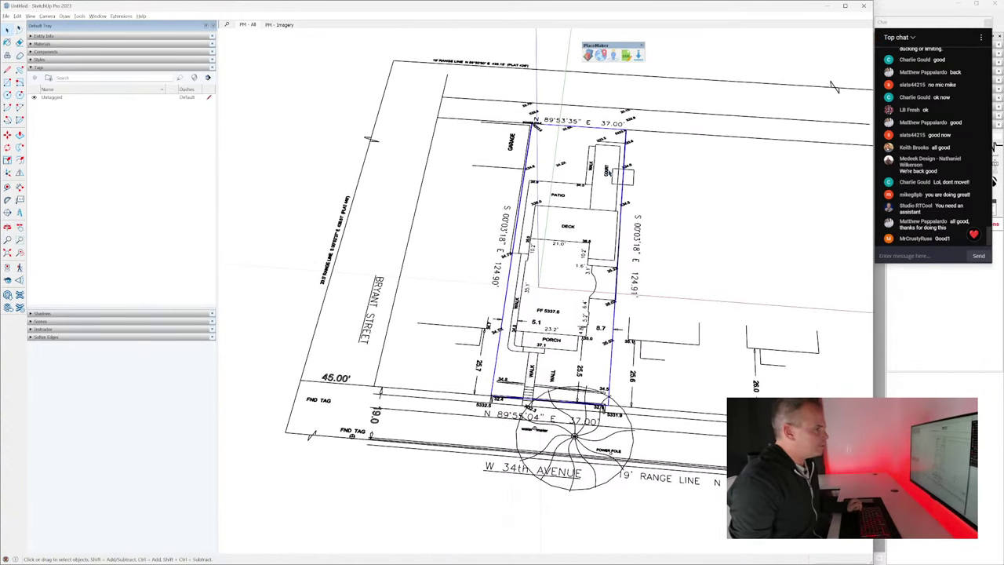
{"action": "mouse_move", "coordinate": [557, 202]}
{"action": "middle_mouse_down"}
{"action": "mouse_move", "coordinate": [555, 185]}
{"action": "mouse_move", "coordinate": [538, 237]}
{"action": "middle_mouse_up"}
{"action": "scroll", "coordinate": [553, 190], "scroll_direction": "up", "scroll_amount": 2}
Step: Switch to the LIVESTREAM folder in File Explorer and open the Denver zoning code PDF
{"action": "key", "text": "alt+Tab"}
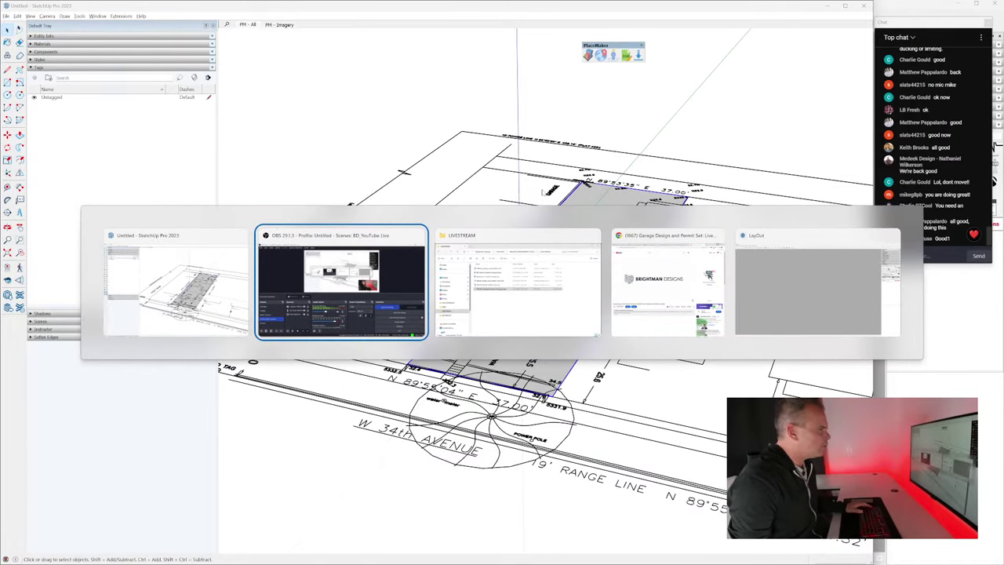
{"action": "key", "text": "alt+Tab"}
{"action": "key", "text": "Tab"}
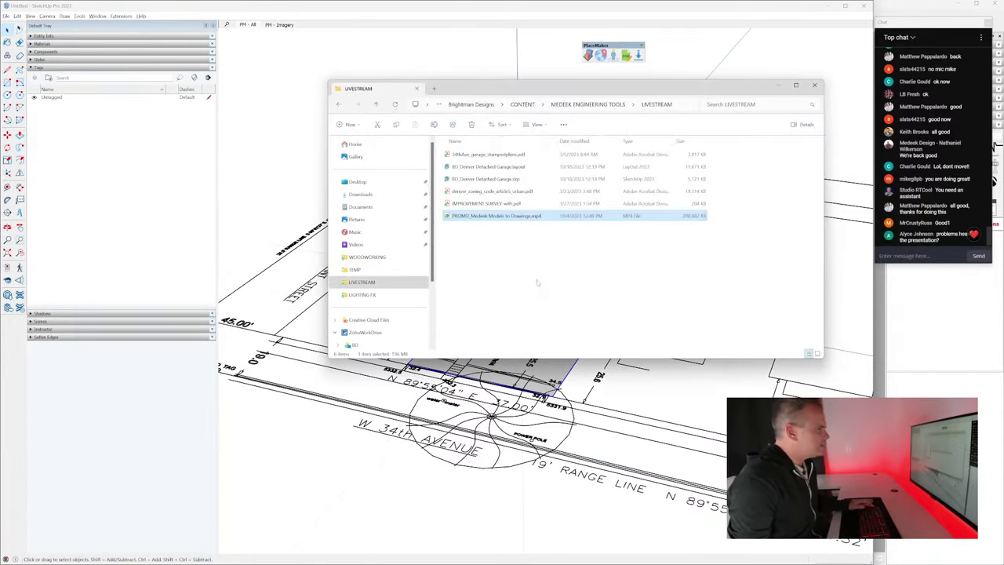
{"action": "double_click", "coordinate": [499, 193]}
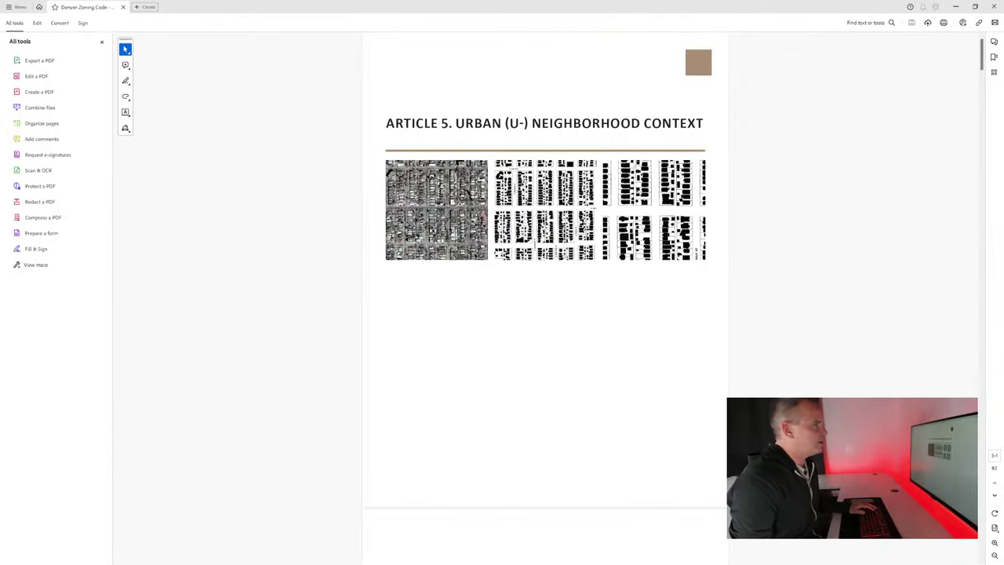
Step: Find the Article 5 table of contents and go to Section 5.3.4, Detached Accessory Building Form Standards
{"action": "scroll", "coordinate": [541, 180], "scroll_direction": "down", "scroll_amount": 5}
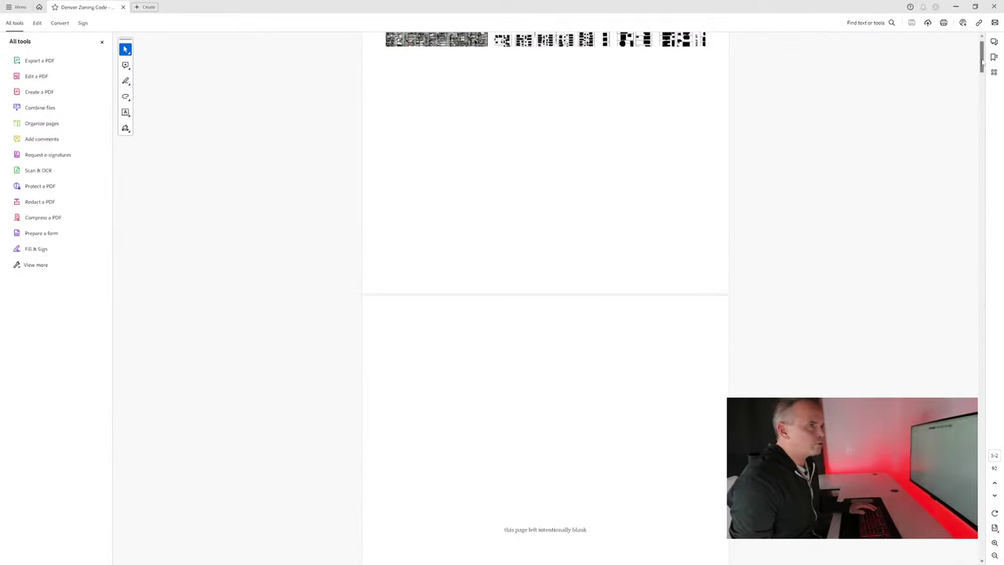
{"action": "scroll", "coordinate": [826, 233], "scroll_direction": "down", "scroll_amount": 9}
{"action": "scroll", "coordinate": [795, 322], "scroll_direction": "up", "scroll_amount": 5}
{"action": "scroll", "coordinate": [816, 283], "scroll_direction": "up", "scroll_amount": 20}
{"action": "scroll", "coordinate": [803, 321], "scroll_direction": "down", "scroll_amount": 10}
{"action": "scroll", "coordinate": [588, 360], "scroll_direction": "down", "scroll_amount": 14}
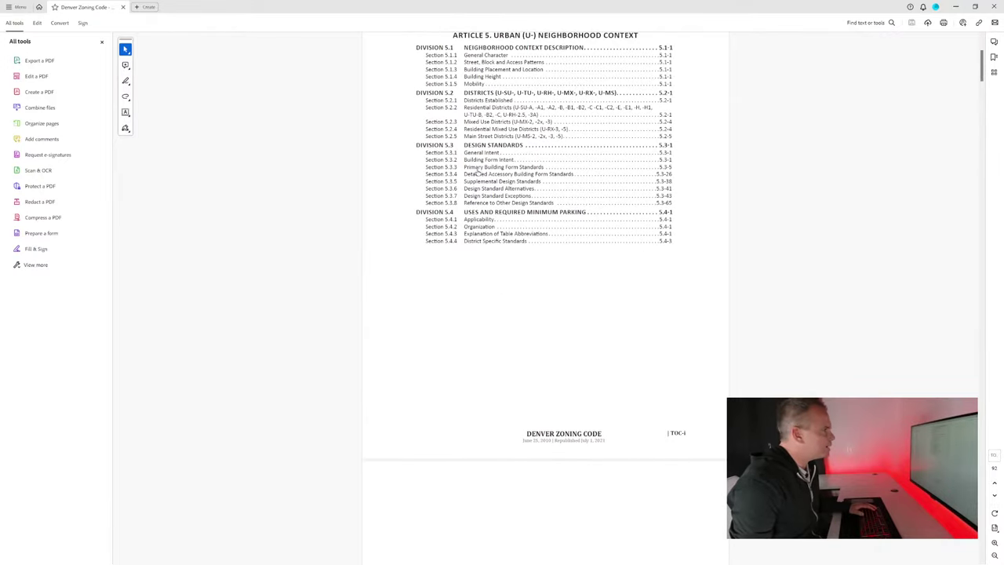
{"action": "left_click", "coordinate": [526, 175]}
Step: Look through the detached accessory building standards to the Detached Garage diagrams and the page that follows
{"action": "scroll", "coordinate": [595, 286], "scroll_direction": "down", "scroll_amount": 4}
{"action": "scroll", "coordinate": [594, 288], "scroll_direction": "down", "scroll_amount": 20}
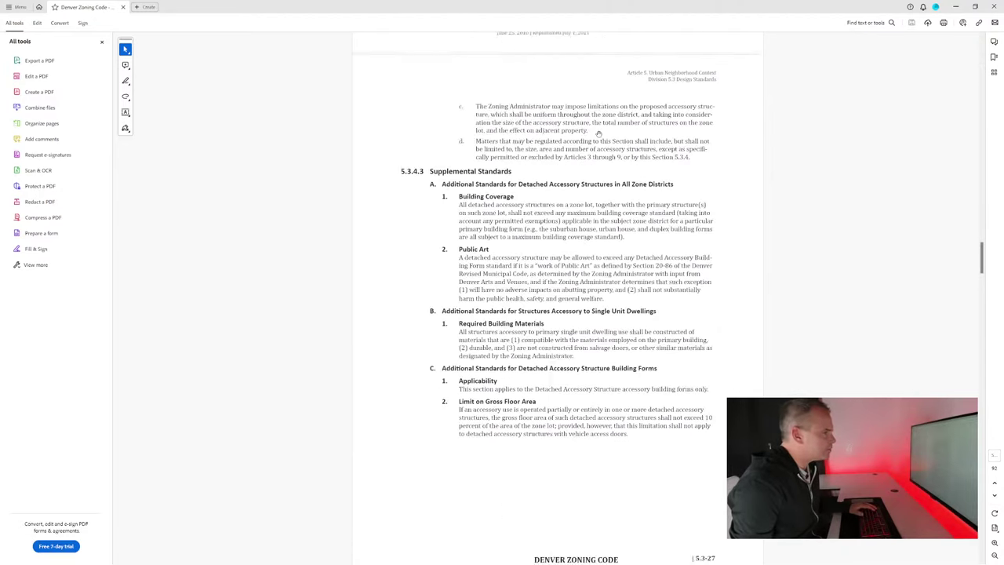
{"action": "scroll", "coordinate": [624, 303], "scroll_direction": "down", "scroll_amount": 20}
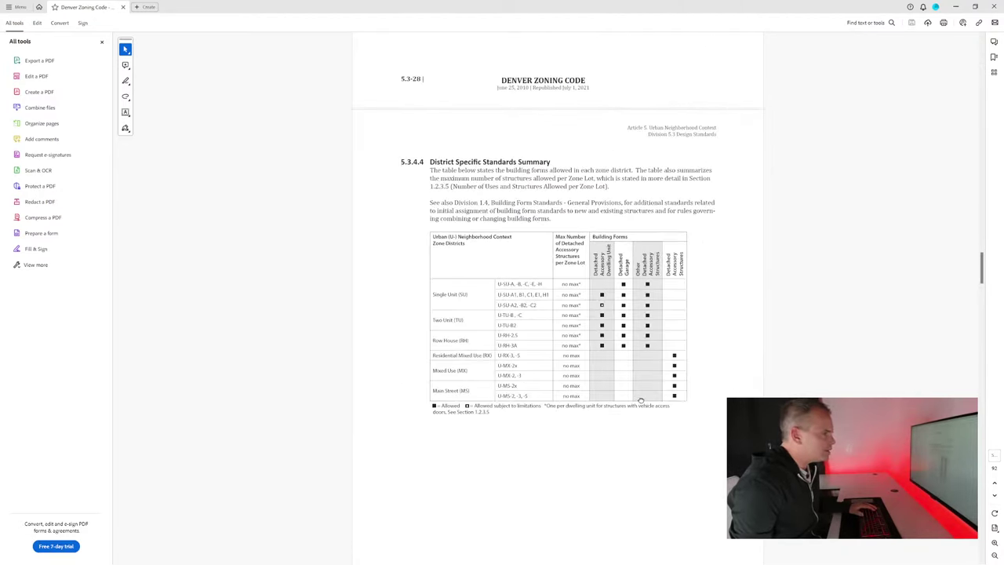
{"action": "scroll", "coordinate": [649, 461], "scroll_direction": "down", "scroll_amount": 15}
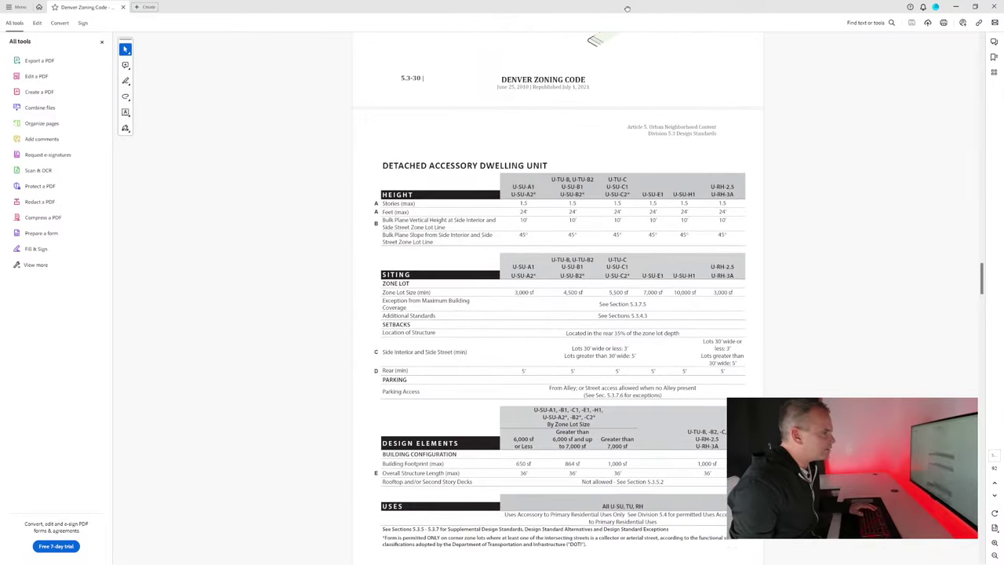
{"action": "left_click_drag", "start_coordinate": [644, 112], "coordinate": [645, 36]}
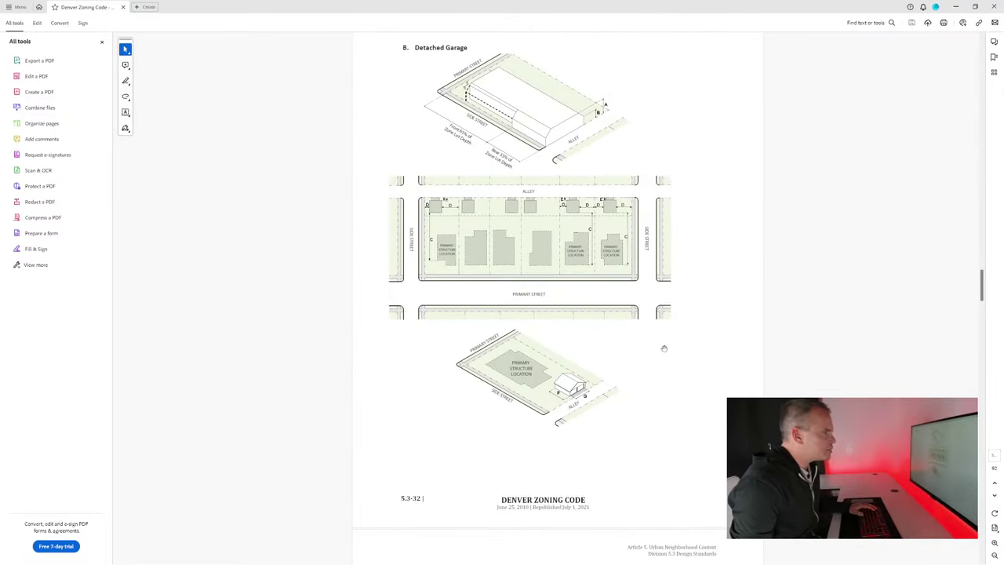
{"action": "left_click_drag", "start_coordinate": [657, 396], "coordinate": [638, 300]}
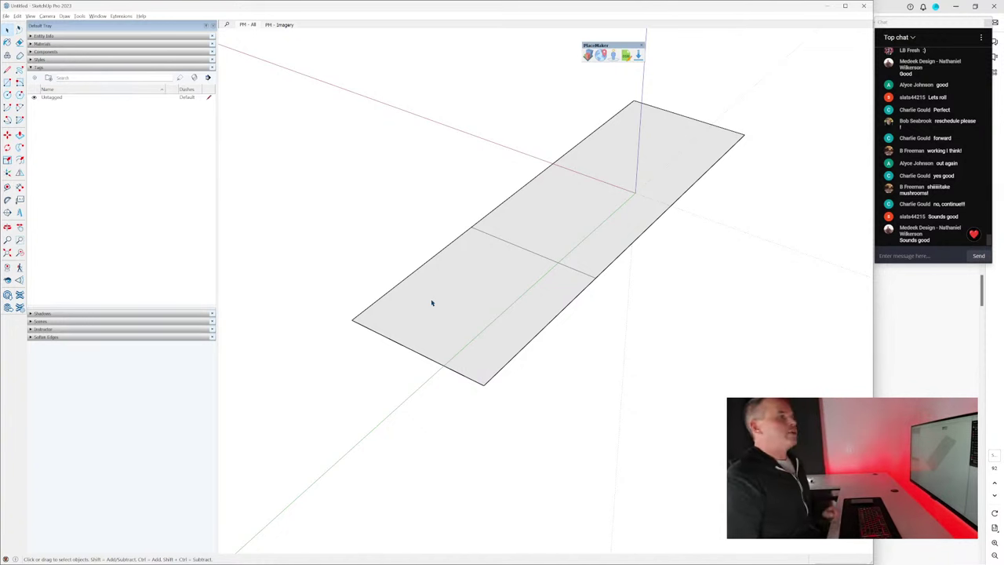
Step: Place a guide line just inside the lot's near short edge, parallel to that edge
{"action": "mouse_move", "coordinate": [766, 184]}
{"action": "middle_mouse_down"}
{"action": "mouse_move", "coordinate": [617, 321]}
{"action": "mouse_move", "coordinate": [465, 230]}
{"action": "mouse_move", "coordinate": [498, 228]}
{"action": "middle_mouse_up"}
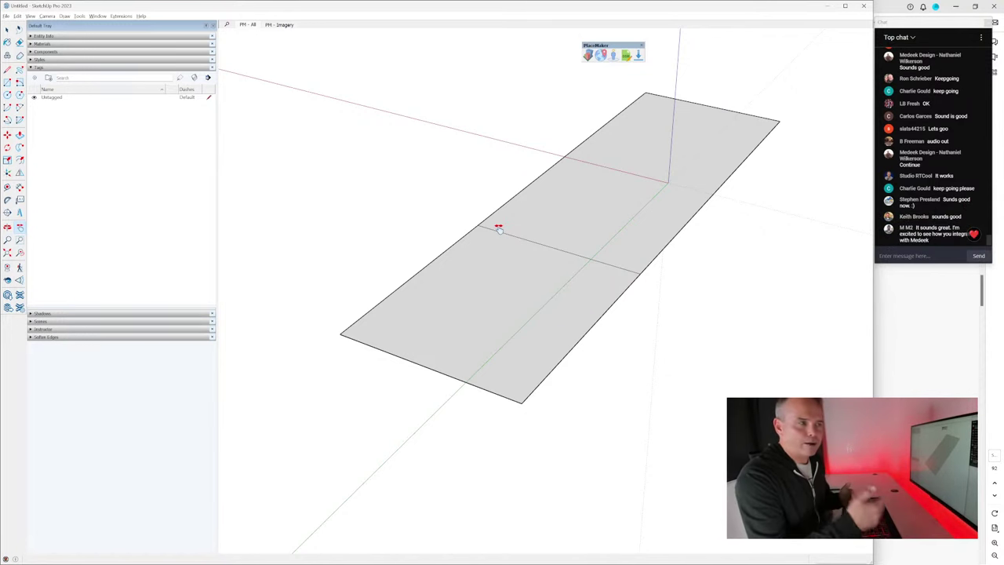
{"action": "middle_click_drag", "start_coordinate": [566, 314], "coordinate": [551, 269]}
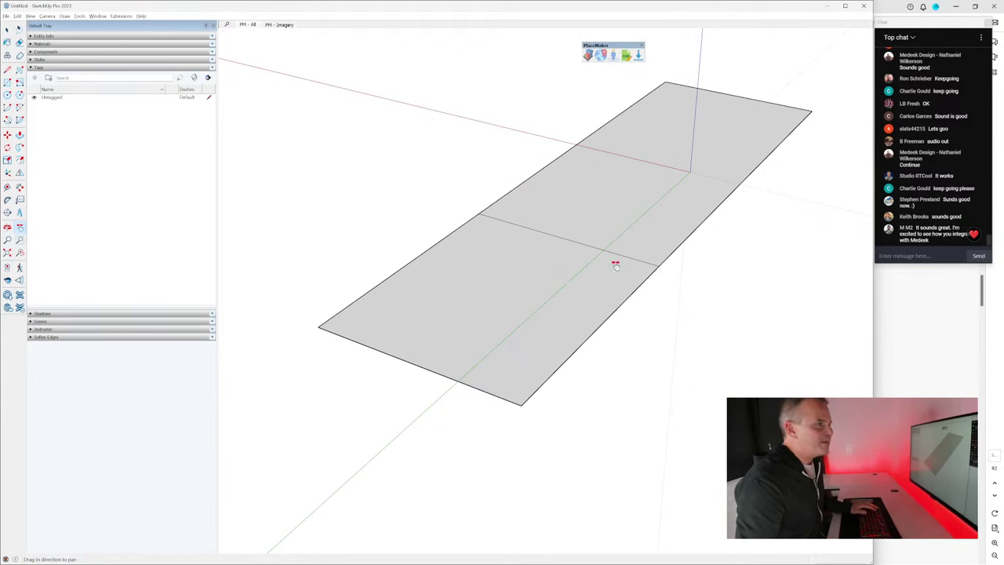
{"action": "key", "text": "space"}
{"action": "scroll", "coordinate": [596, 232], "scroll_direction": "down", "scroll_amount": 2}
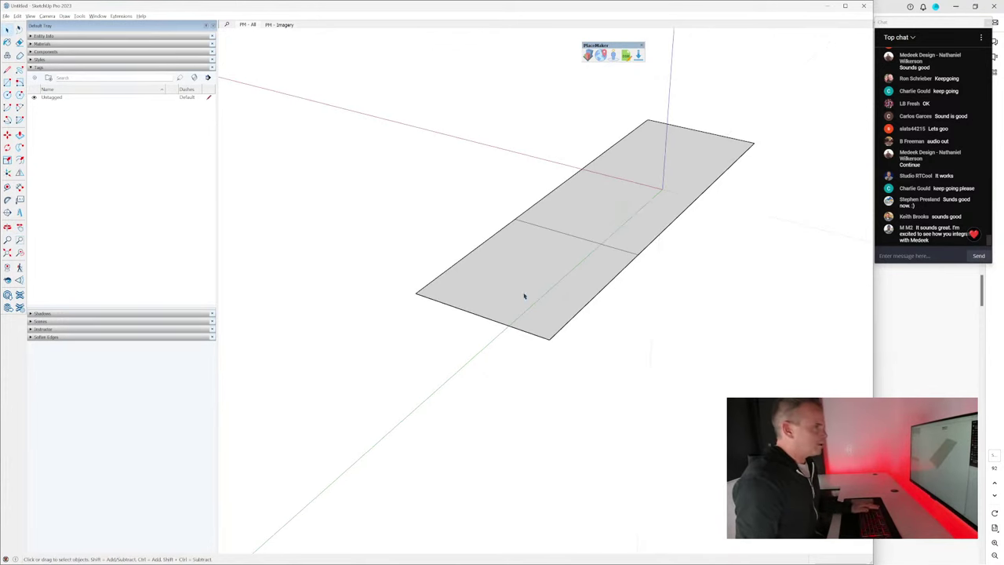
{"action": "scroll", "coordinate": [519, 312], "scroll_direction": "up", "scroll_amount": 2}
{"action": "key", "text": "t"}
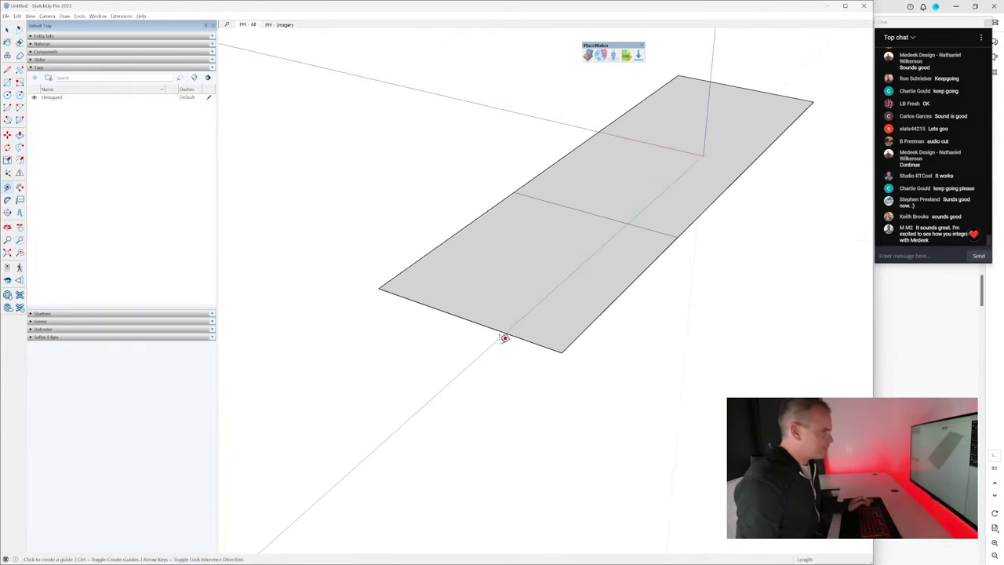
{"action": "left_click", "coordinate": [531, 284]}
{"action": "scroll", "coordinate": [602, 312], "scroll_direction": "up", "scroll_amount": 2}
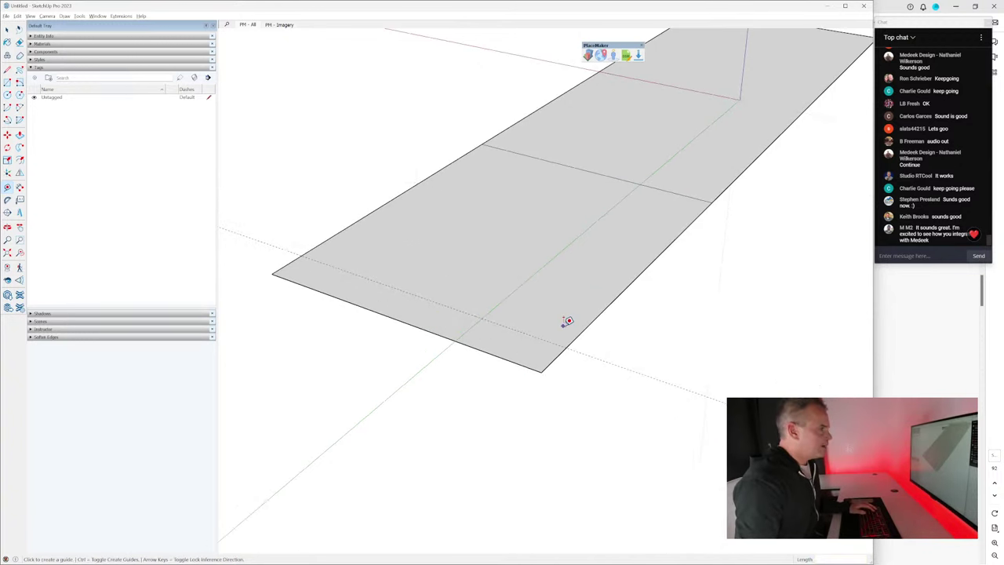
Step: Draw a rectangle spanning the lot's full width from the guide line to the dividing line across the lot
{"action": "key", "text": "r"}
{"action": "left_click", "coordinate": [567, 343]}
{"action": "left_click", "coordinate": [497, 140]}
{"action": "scroll", "coordinate": [579, 255], "scroll_direction": "down", "scroll_amount": 2}
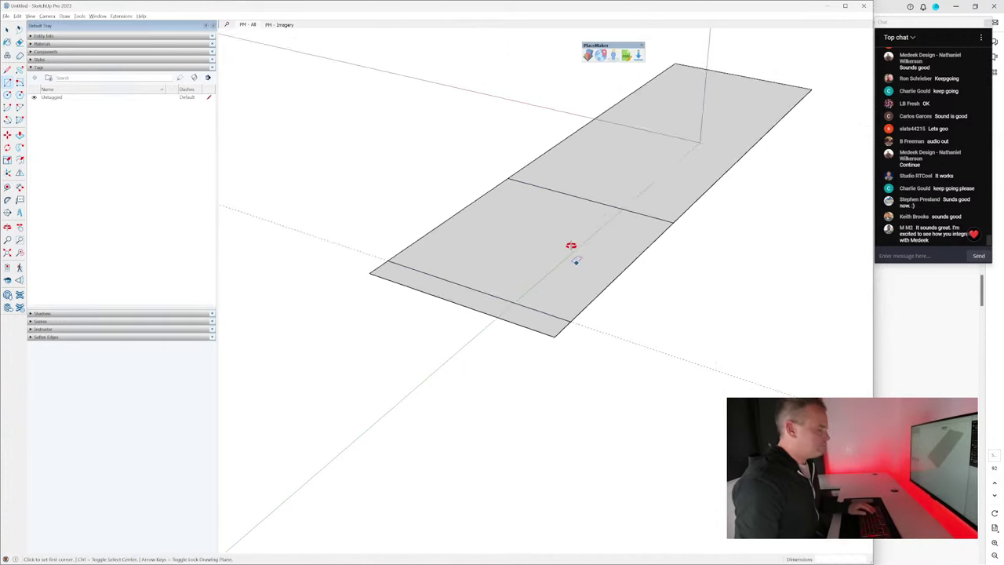
Step: Push/Pull the rectangle between the guide and the dividing line up 10'
{"action": "middle_click_drag", "start_coordinate": [577, 260], "coordinate": [566, 251]}
{"action": "key", "text": "p"}
{"action": "left_click", "coordinate": [566, 251]}
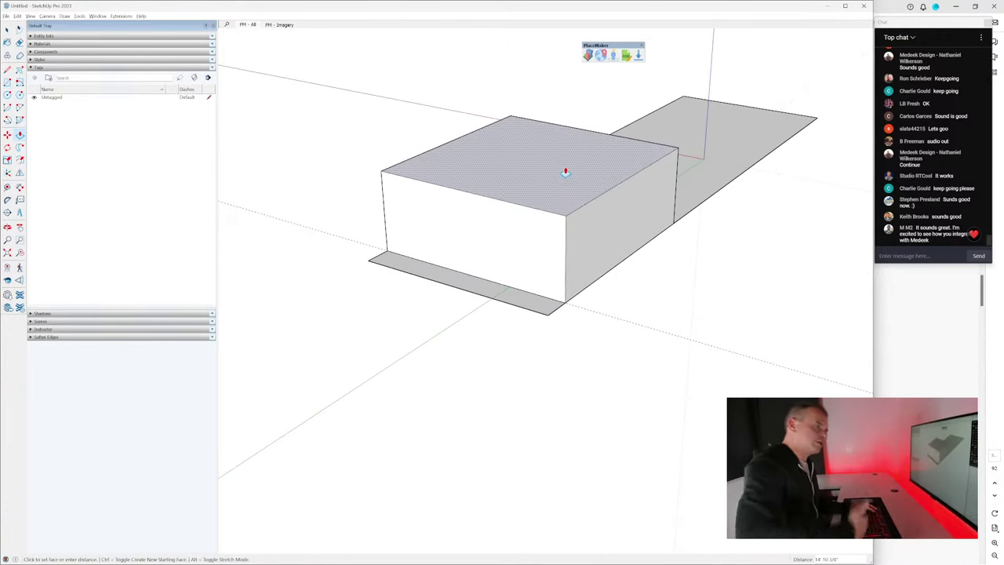
{"action": "type", "text": "10"}
{"action": "key", "text": "Return"}
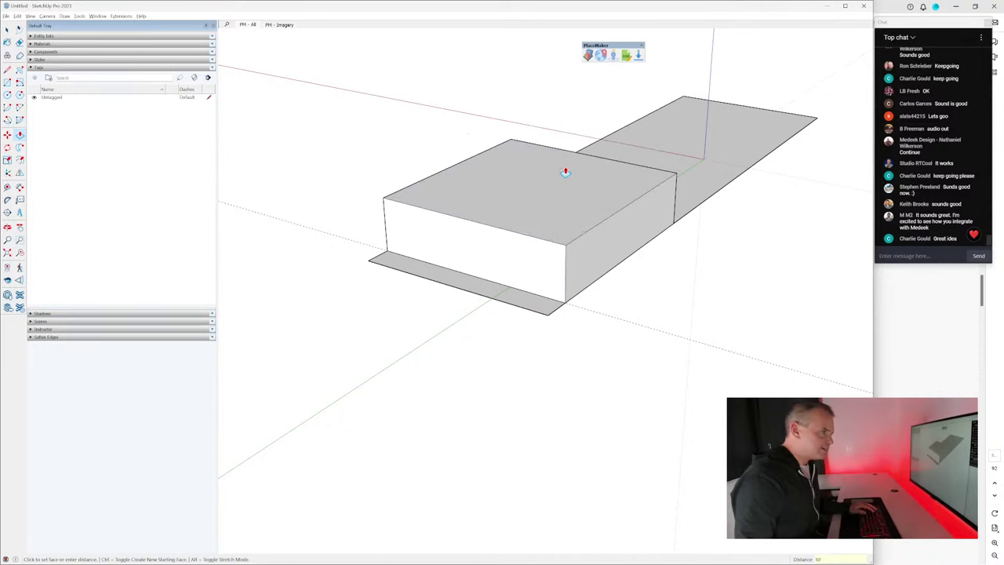
Step: Extrude the box's top face another 7' from a new starting face, keeping the edges at the 10' level
{"action": "left_click", "coordinate": [543, 186]}
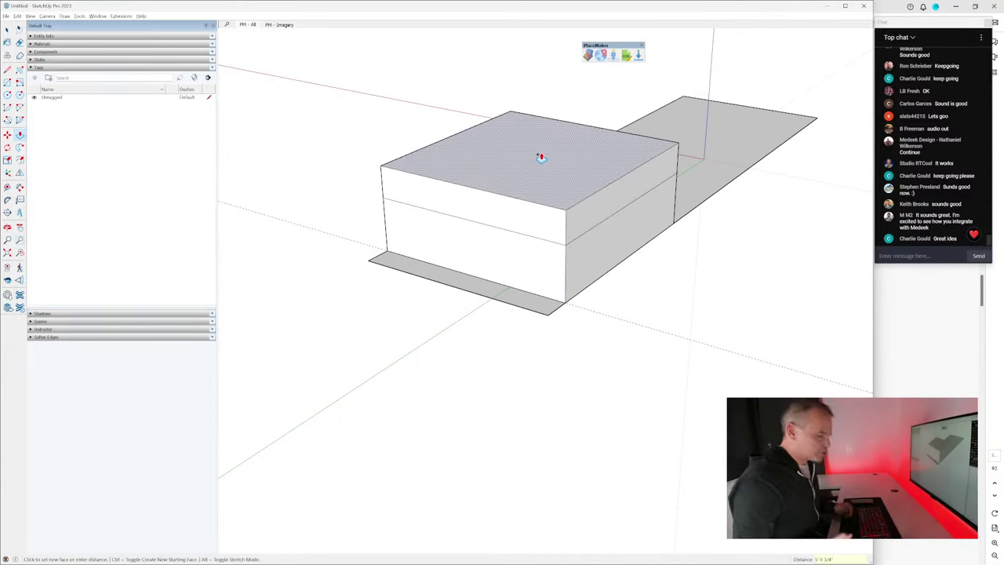
{"action": "type", "text": "10"}
{"action": "key", "text": "Return"}
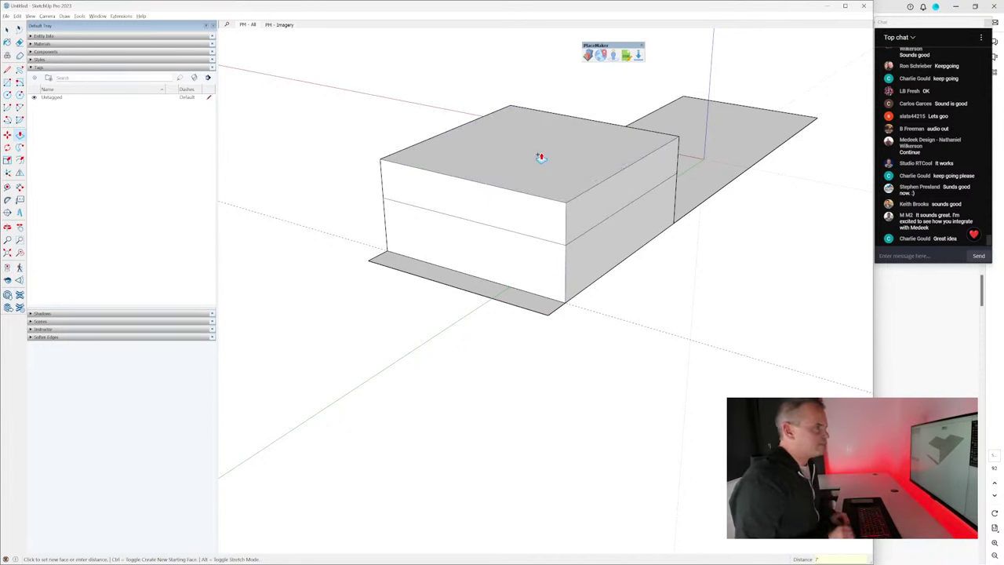
Step: Place a 45° protractor guide on the front face, starting at the side corner of the 10' level
{"action": "middle_click_drag", "start_coordinate": [495, 239], "coordinate": [567, 179]}
{"action": "scroll", "coordinate": [568, 179], "scroll_direction": "up", "scroll_amount": 3}
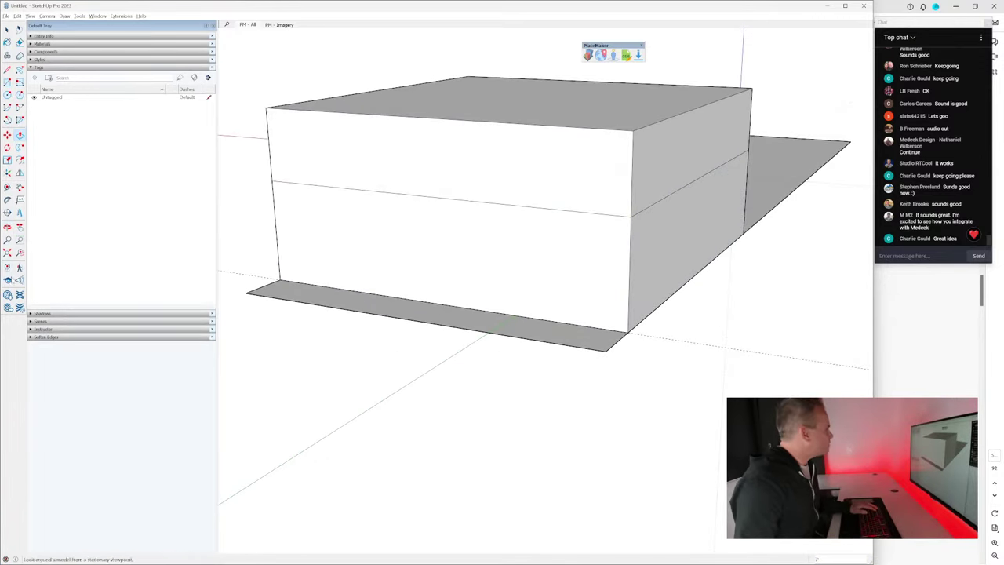
{"action": "left_click", "coordinate": [7, 200]}
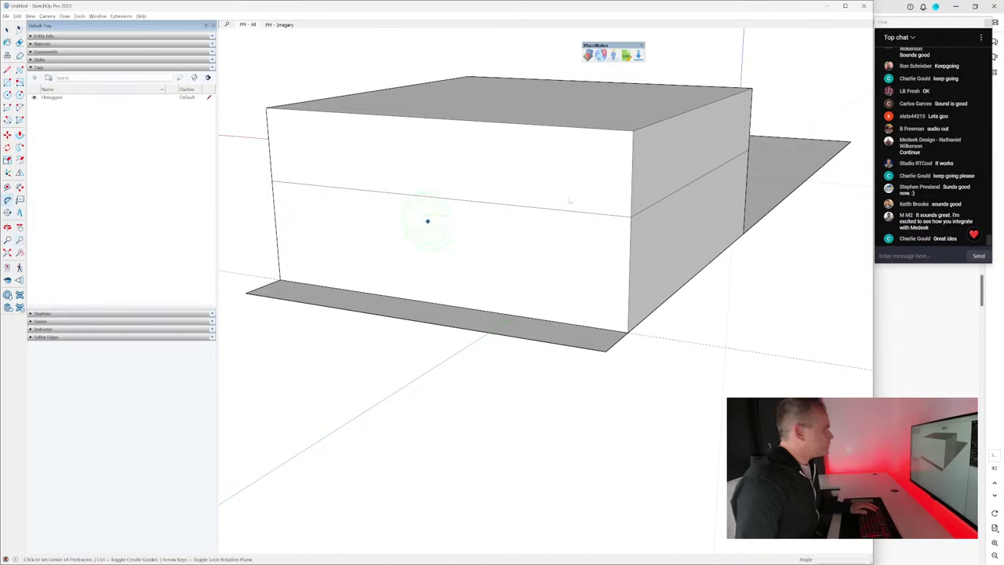
{"action": "left_click", "coordinate": [612, 216]}
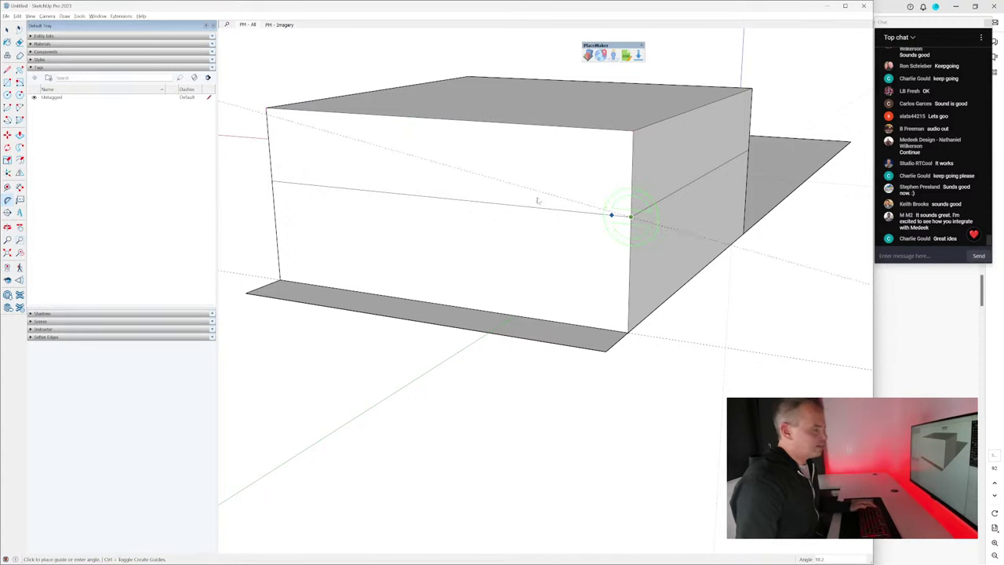
{"action": "type", "text": "45"}
{"action": "key", "text": "Return"}
Step: Draw a line along the 45° guide and push the upper corner triangle through the full depth to cut the bulk plane slope
{"action": "key", "text": "l"}
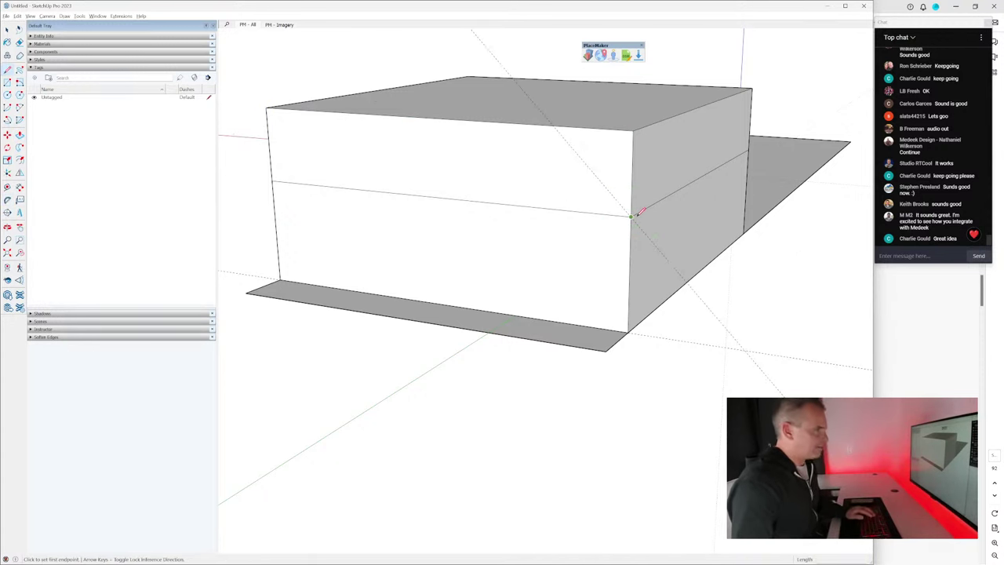
{"action": "middle_click_drag", "start_coordinate": [581, 167], "coordinate": [561, 262], "text": "shift"}
{"action": "key", "text": "p"}
{"action": "left_click", "coordinate": [593, 236]}
{"action": "left_click", "coordinate": [716, 157]}
{"action": "left_click", "coordinate": [715, 154]}
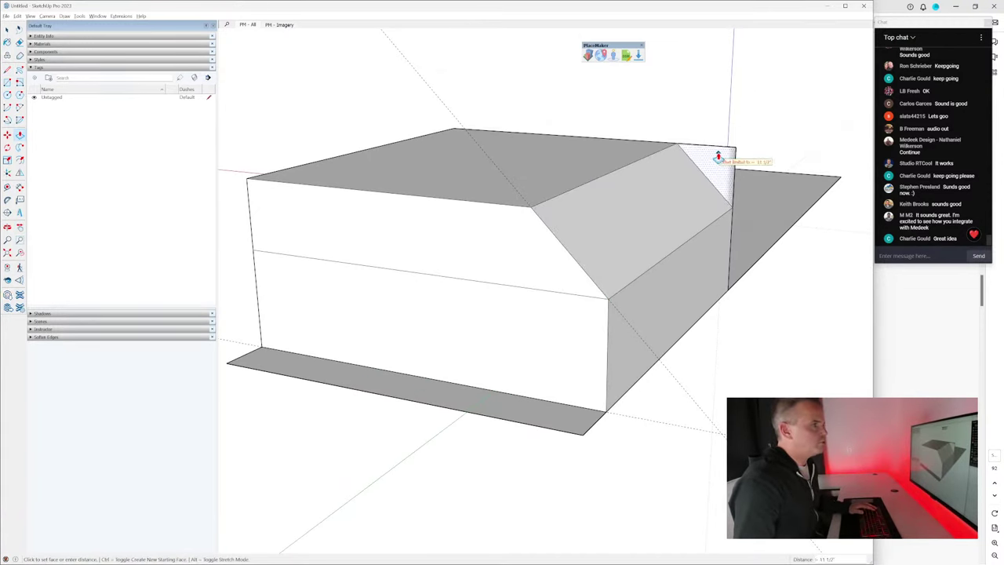
Step: Erase the leftover horizontal edges at the 10' level, keeping the one at the base of the sloped plane
{"action": "scroll", "coordinate": [721, 172], "scroll_direction": "down", "scroll_amount": 3}
{"action": "middle_click_drag", "start_coordinate": [392, 279], "coordinate": [538, 269]}
{"action": "key", "text": "e"}
{"action": "mouse_move", "coordinate": [426, 253]}
{"action": "middle_mouse_down"}
{"action": "mouse_move", "coordinate": [533, 264]}
{"action": "mouse_move", "coordinate": [469, 261]}
{"action": "mouse_move", "coordinate": [544, 289]}
{"action": "mouse_move", "coordinate": [602, 281]}
{"action": "middle_mouse_up"}
{"action": "scroll", "coordinate": [471, 219], "scroll_direction": "up", "scroll_amount": 2}
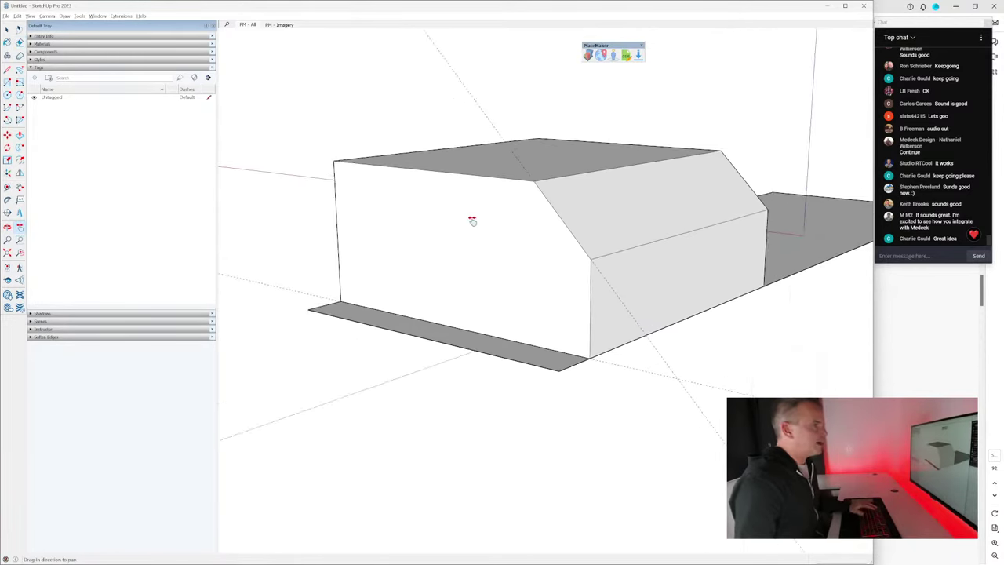
{"action": "middle_click_drag", "start_coordinate": [471, 220], "coordinate": [505, 233], "text": "shift"}
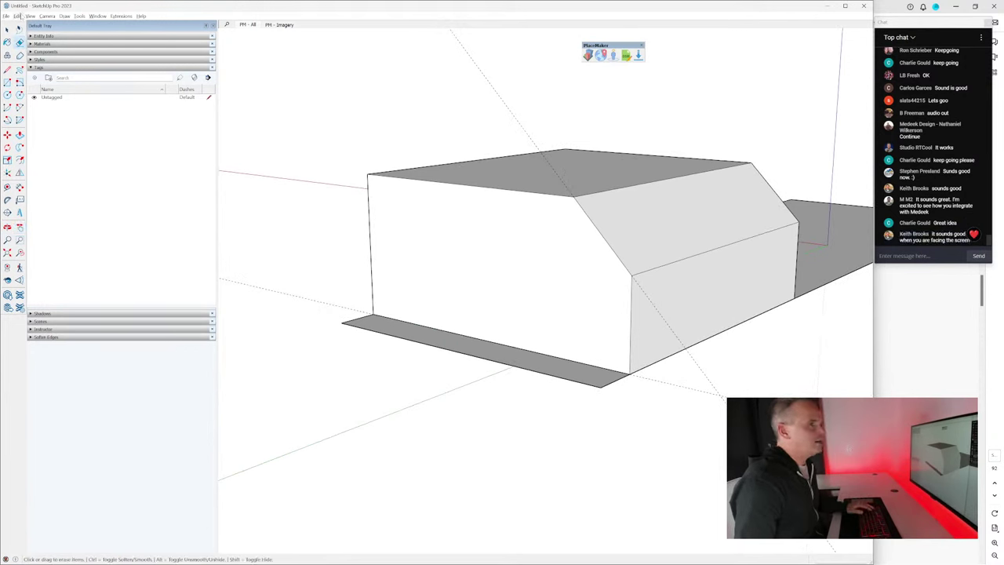
Step: Open the editing commands for the model
{"action": "left_click", "coordinate": [17, 15]}
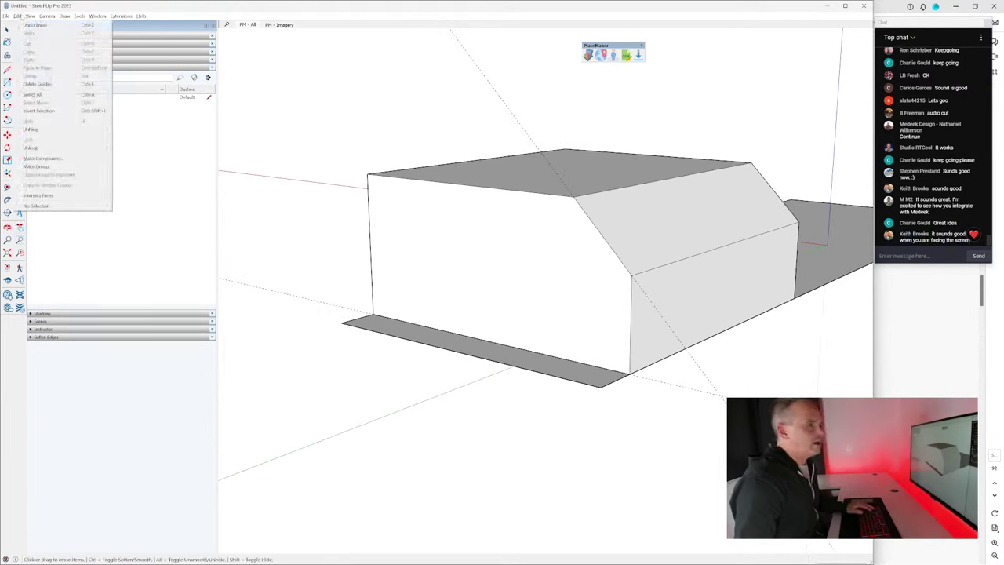
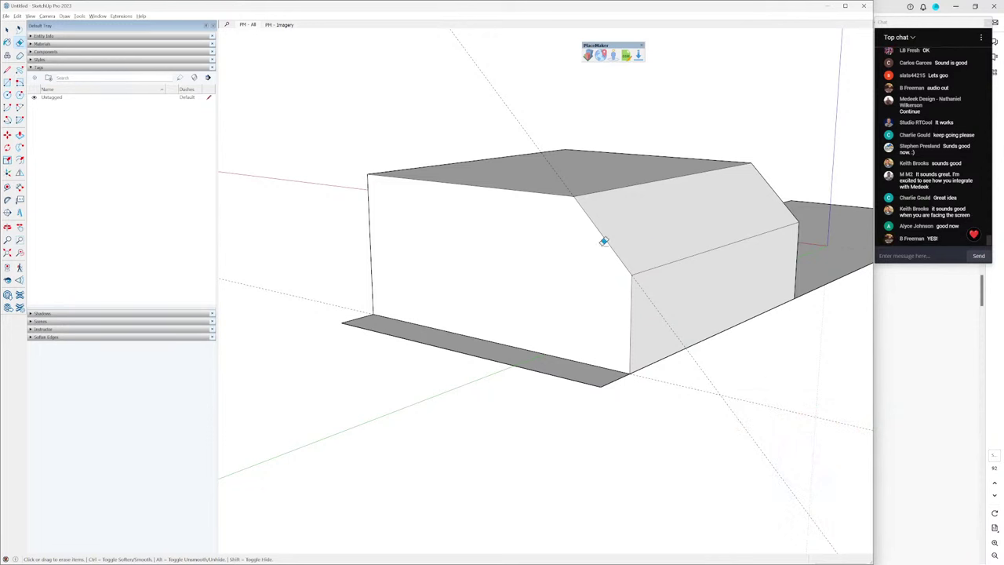
Step: Select all connected geometry of the bulk plane solid, make it a group, and open the group for editing
{"action": "mouse_move", "coordinate": [614, 313]}
{"action": "middle_mouse_down"}
{"action": "mouse_move", "coordinate": [641, 287]}
{"action": "mouse_move", "coordinate": [630, 260]}
{"action": "middle_mouse_up"}
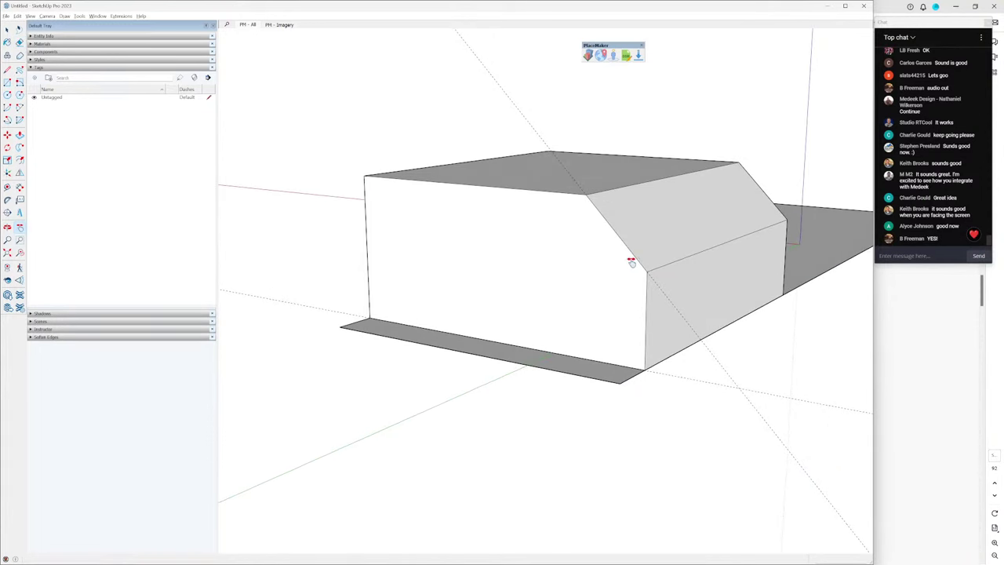
{"action": "scroll", "coordinate": [636, 293], "scroll_direction": "down", "scroll_amount": 3}
{"action": "key", "text": "space"}
{"action": "triple_click", "coordinate": [615, 292]}
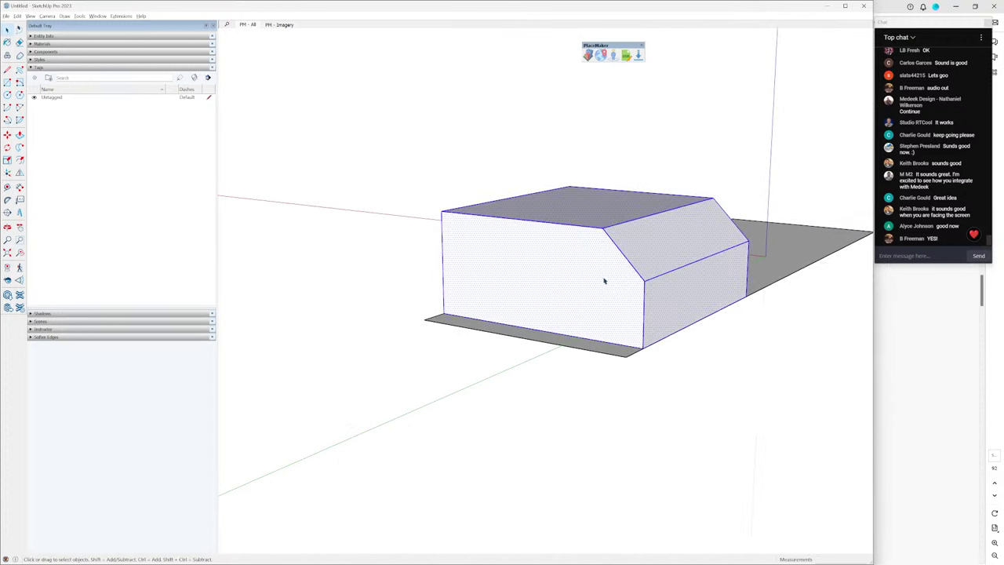
{"action": "middle_click_drag", "start_coordinate": [604, 281], "coordinate": [589, 295]}
{"action": "key", "text": "b"}
{"action": "middle_click_drag", "start_coordinate": [466, 272], "coordinate": [450, 252]}
{"action": "key", "text": "space"}
{"action": "double_click", "coordinate": [573, 280]}
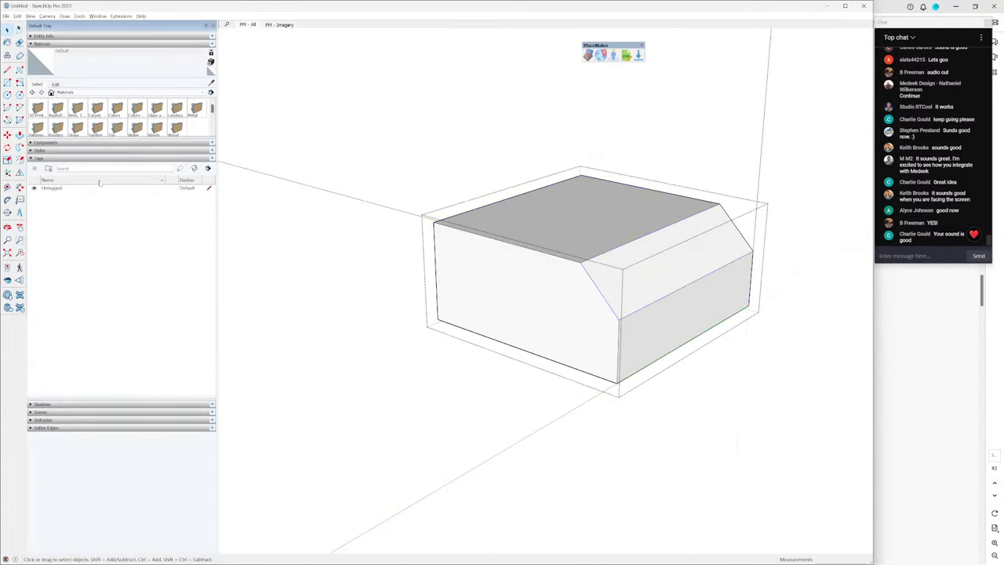
Step: Create a semi-transparent orange material at about 45% opacity and paint the bulk plane solid with it
{"action": "left_click", "coordinate": [210, 62]}
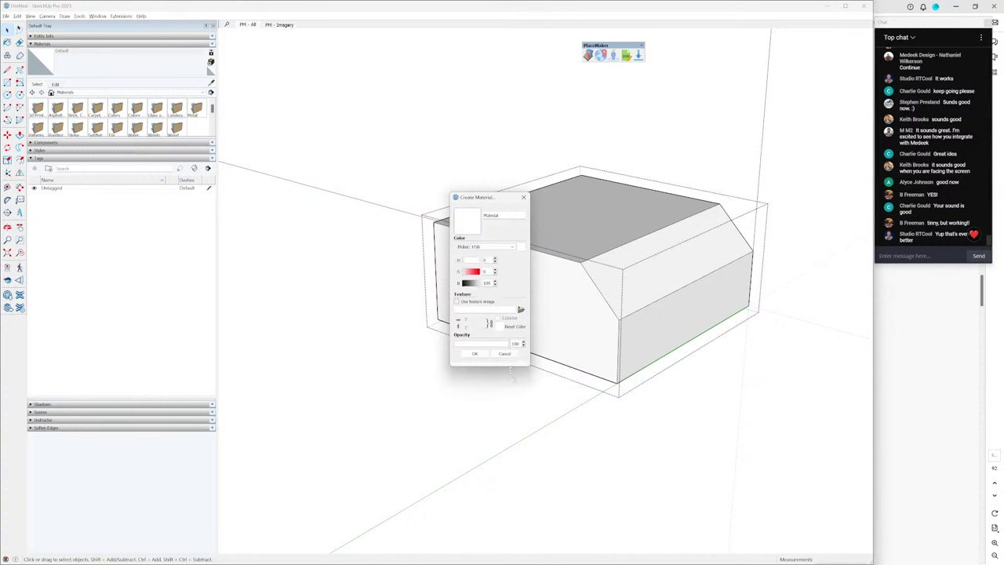
{"action": "left_click", "coordinate": [468, 302]}
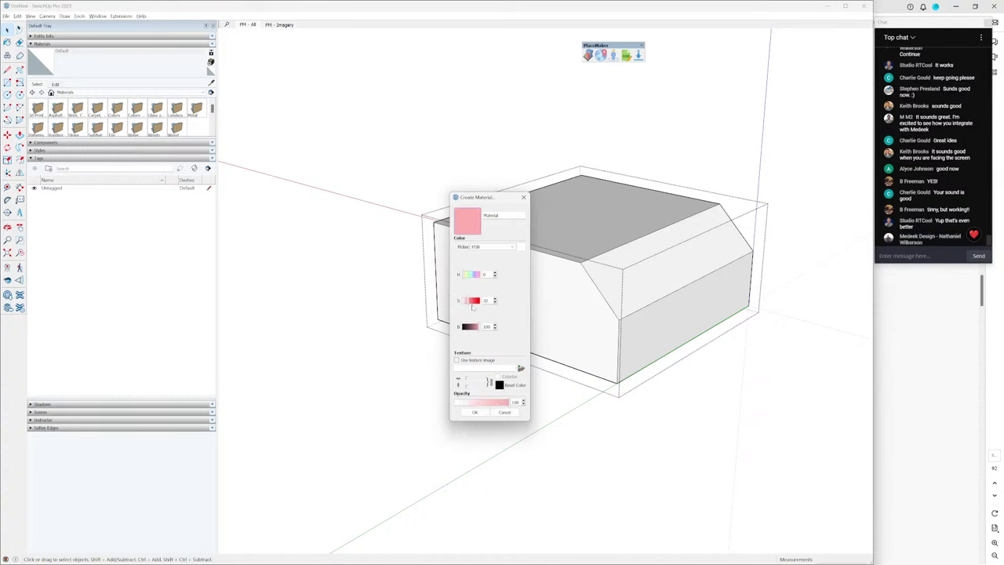
{"action": "left_click", "coordinate": [471, 274]}
{"action": "left_click", "coordinate": [466, 279]}
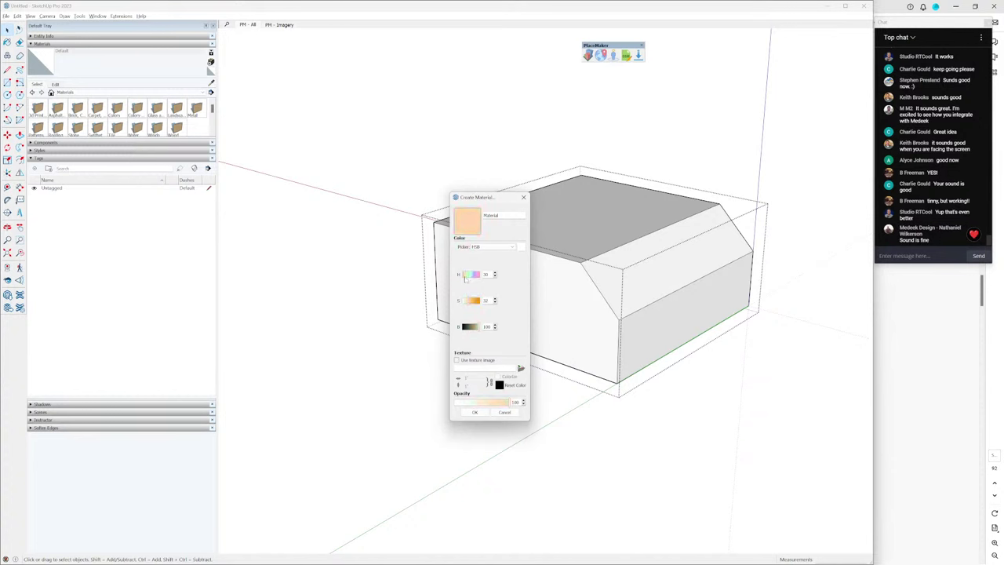
{"action": "left_click", "coordinate": [476, 301]}
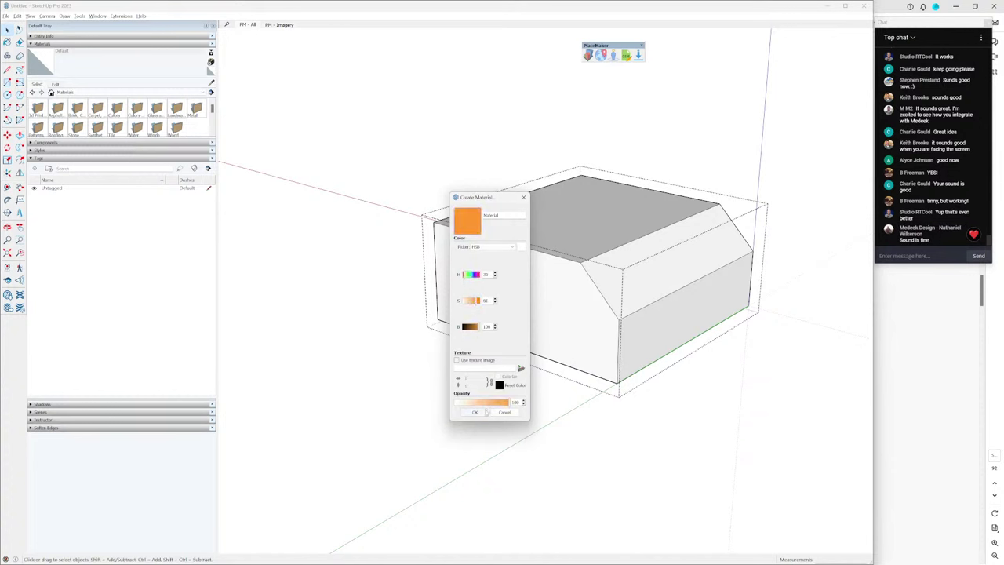
{"action": "left_click", "coordinate": [474, 412]}
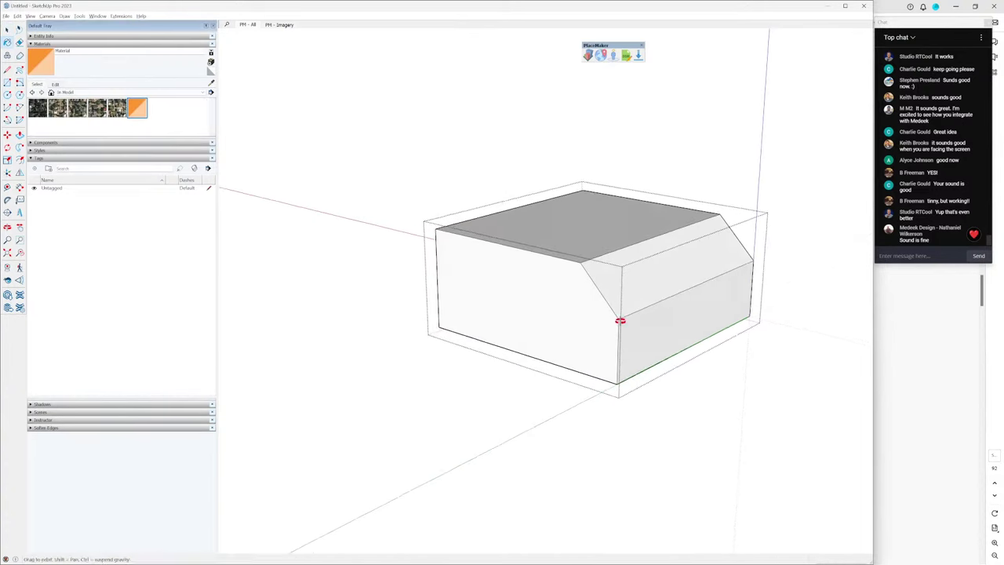
{"action": "left_click", "coordinate": [565, 293]}
Step: Delete the bottom face of the orange bulk plane solid and close the group
{"action": "middle_click_drag", "start_coordinate": [582, 350], "coordinate": [592, 265]}
{"action": "key", "text": "space"}
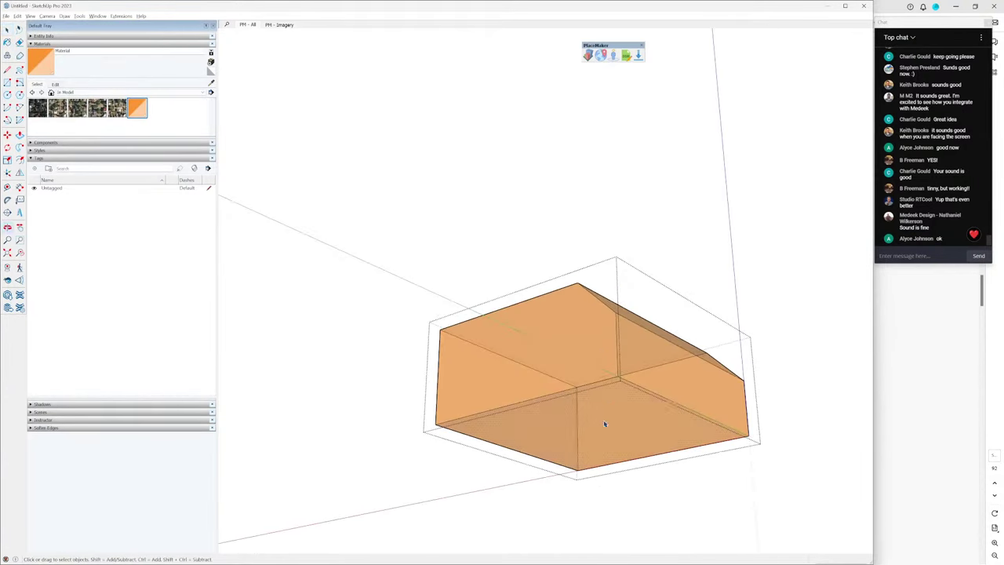
{"action": "left_click", "coordinate": [605, 424]}
{"action": "key", "text": "Delete"}
{"action": "middle_click_drag", "start_coordinate": [636, 294], "coordinate": [625, 366]}
{"action": "key", "text": "Escape"}
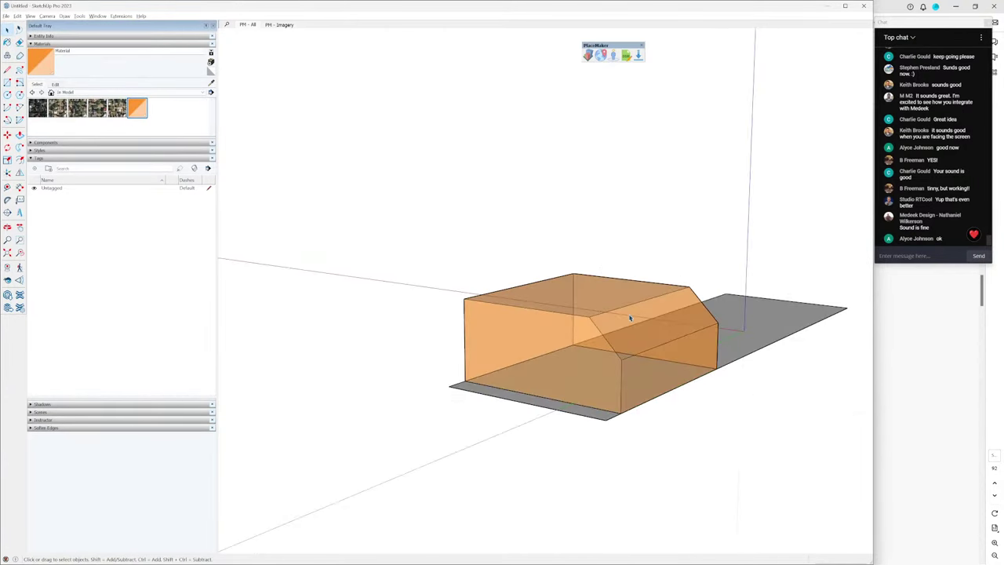
Step: Open the lot group, create a semi-transparent lime green material, and paint both lot faces with it
{"action": "middle_click_drag", "start_coordinate": [630, 318], "coordinate": [751, 327]}
{"action": "double_click", "coordinate": [725, 328]}
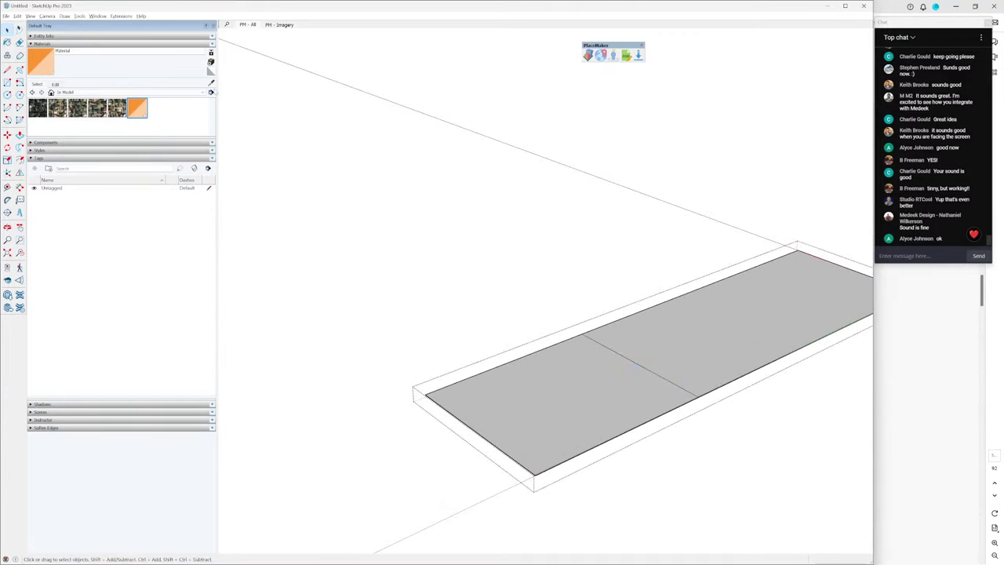
{"action": "left_click", "coordinate": [210, 62]}
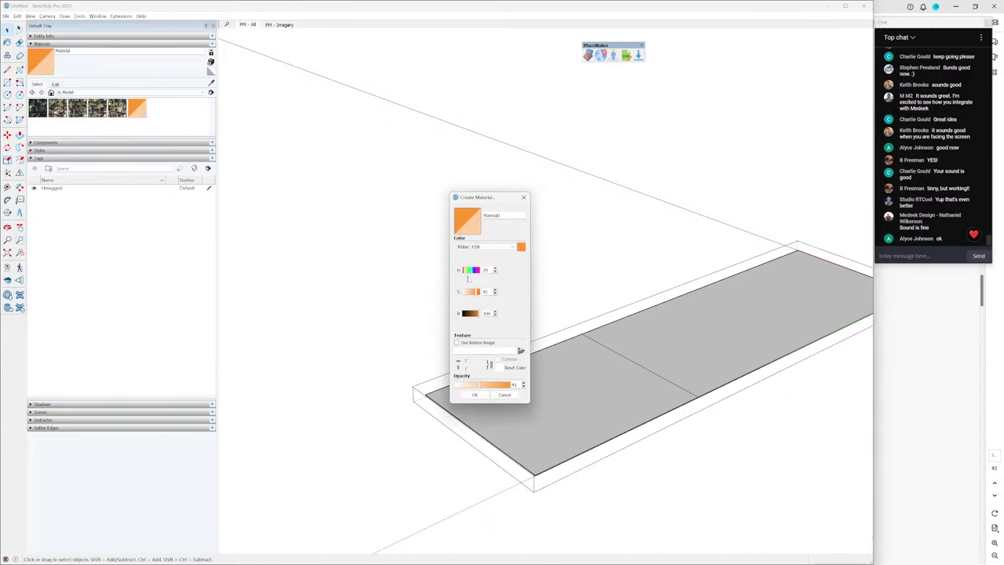
{"action": "left_click_drag", "start_coordinate": [465, 269], "coordinate": [466, 270]}
{"action": "left_click", "coordinate": [477, 395]}
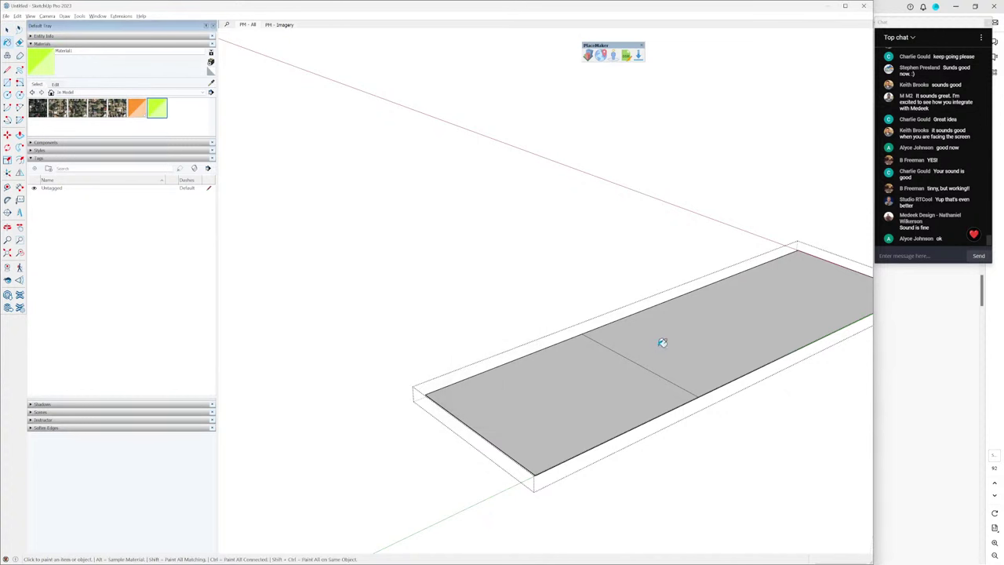
{"action": "left_click", "coordinate": [662, 342]}
{"action": "scroll", "coordinate": [659, 345], "scroll_direction": "down", "scroll_amount": 2}
{"action": "key", "text": "space"}
{"action": "scroll", "coordinate": [636, 328], "scroll_direction": "down", "scroll_amount": 1}
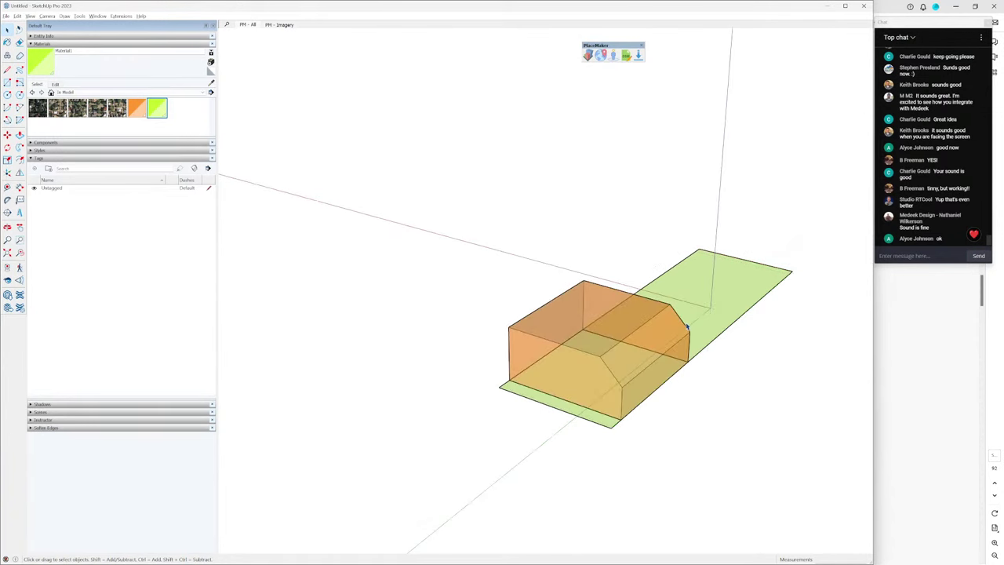
Step: Unhide the aerial imagery beneath the model and select the green lot group
{"action": "middle_click_drag", "start_coordinate": [655, 329], "coordinate": [602, 248], "text": "shift"}
{"action": "scroll", "coordinate": [673, 369], "scroll_direction": "up", "scroll_amount": 2}
{"action": "key", "text": "shift+h"}
{"action": "scroll", "coordinate": [600, 260], "scroll_direction": "down", "scroll_amount": 3}
{"action": "scroll", "coordinate": [643, 212], "scroll_direction": "up", "scroll_amount": 2}
{"action": "left_click", "coordinate": [653, 175]}
{"action": "key", "text": "h"}
{"action": "scroll", "coordinate": [603, 248], "scroll_direction": "down", "scroll_amount": 3}
{"action": "left_click", "coordinate": [630, 256]}
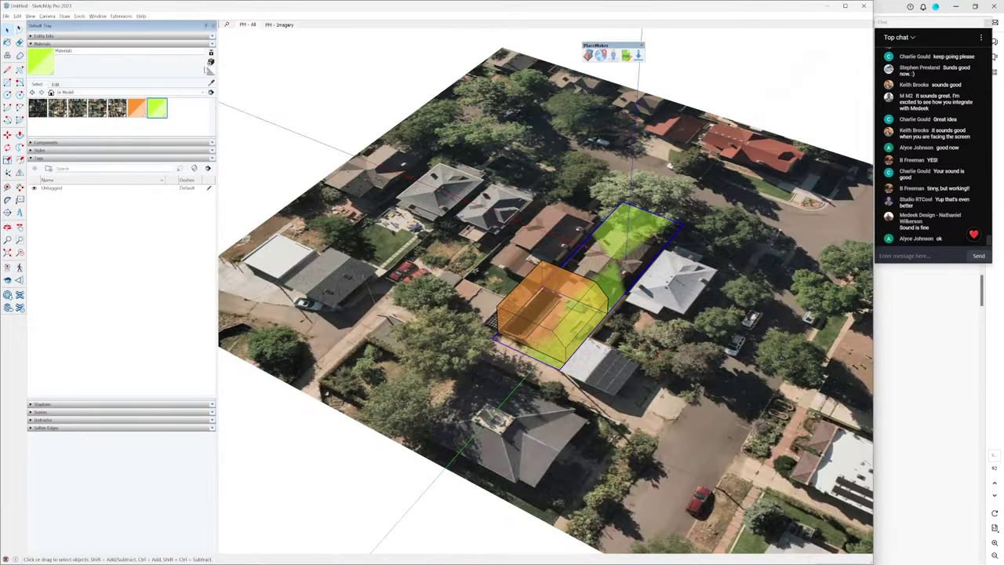
Step: Drape the selected lot outline onto the aerial imagery surface with the Sandbox Drape tool
{"action": "left_click", "coordinate": [80, 16]}
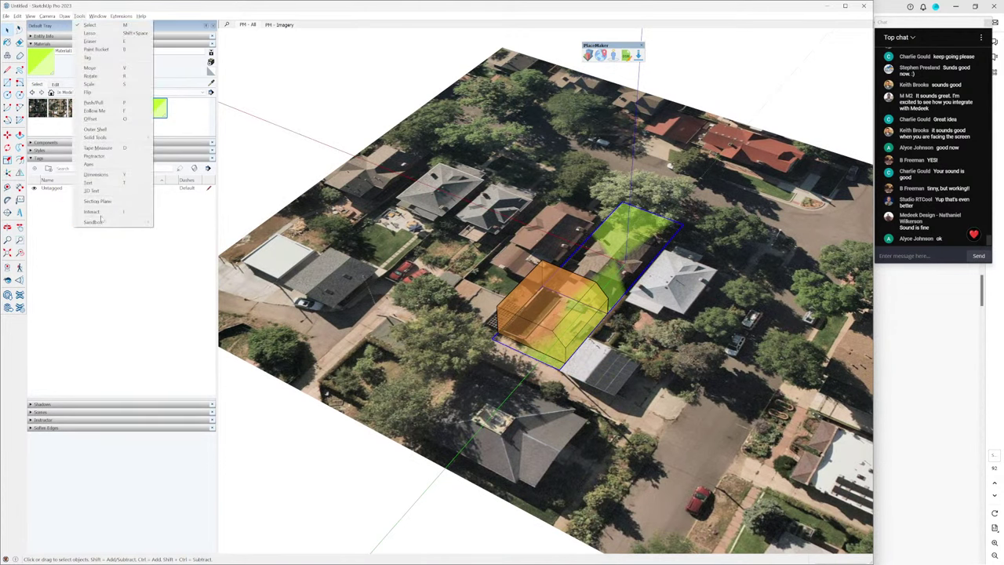
{"action": "mouse_move", "coordinate": [133, 223]}
{"action": "left_click", "coordinate": [169, 238]}
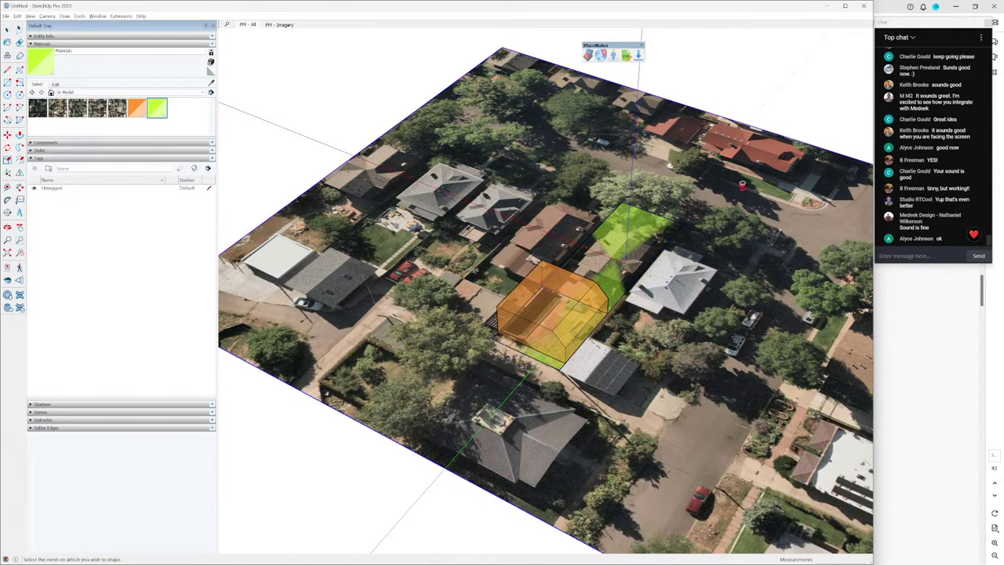
{"action": "left_click", "coordinate": [742, 186]}
{"action": "middle_click_drag", "start_coordinate": [741, 346], "coordinate": [713, 296]}
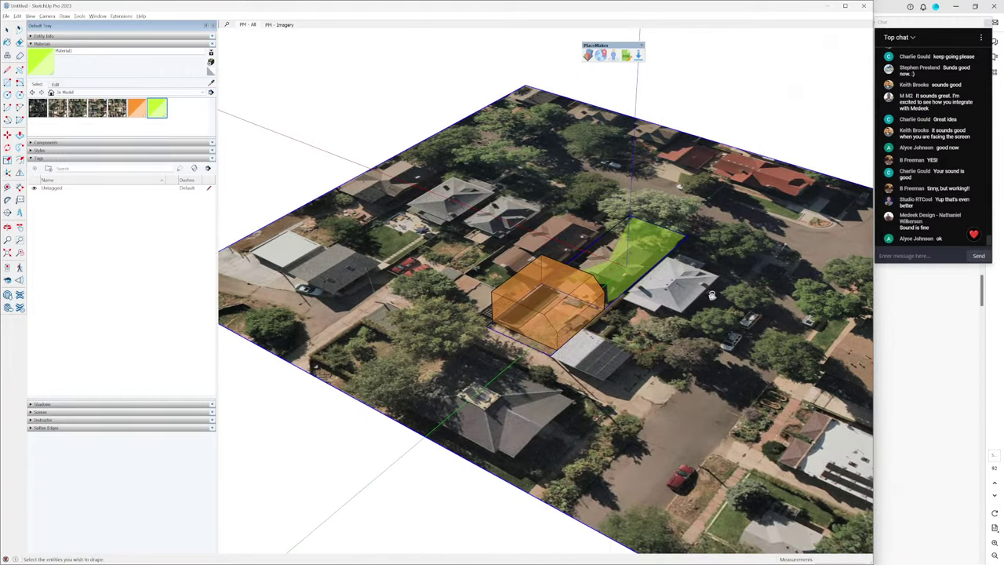
Step: Cut the draped lot faces out of the aerial imagery group and try pasting them back in place
{"action": "key", "text": "space"}
{"action": "scroll", "coordinate": [593, 281], "scroll_direction": "up", "scroll_amount": 4}
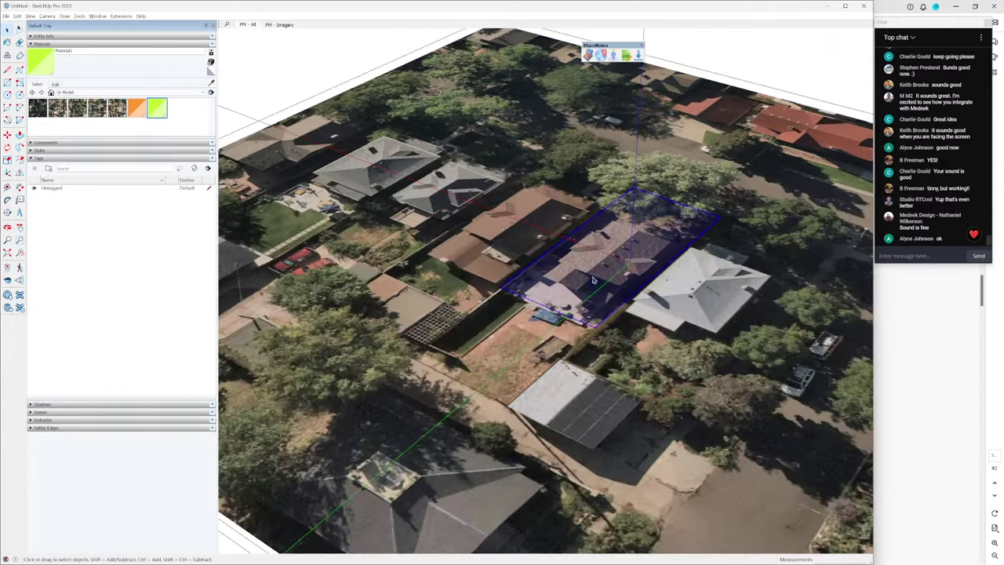
{"action": "scroll", "coordinate": [573, 249], "scroll_direction": "down", "scroll_amount": 1}
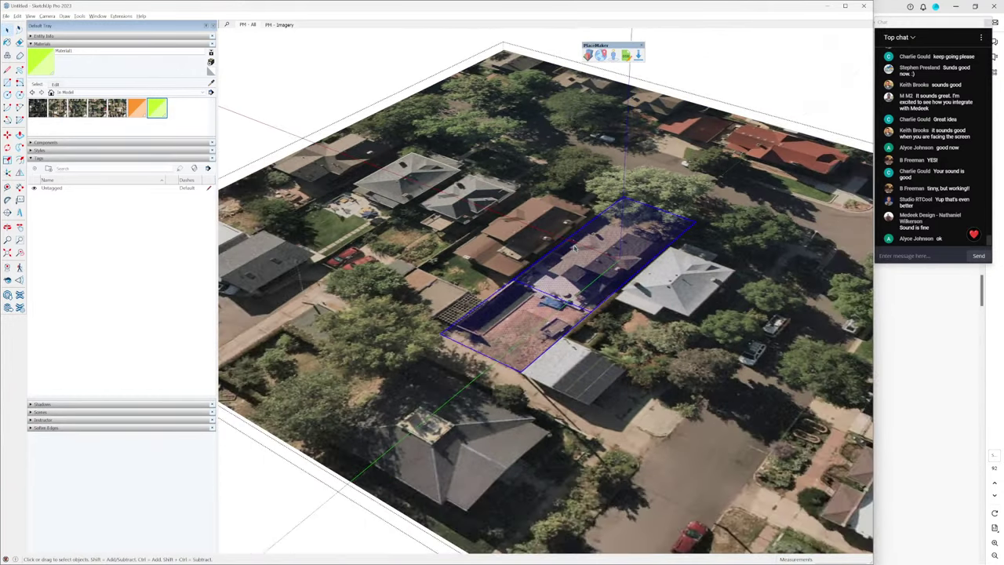
{"action": "left_click", "coordinate": [632, 299]}
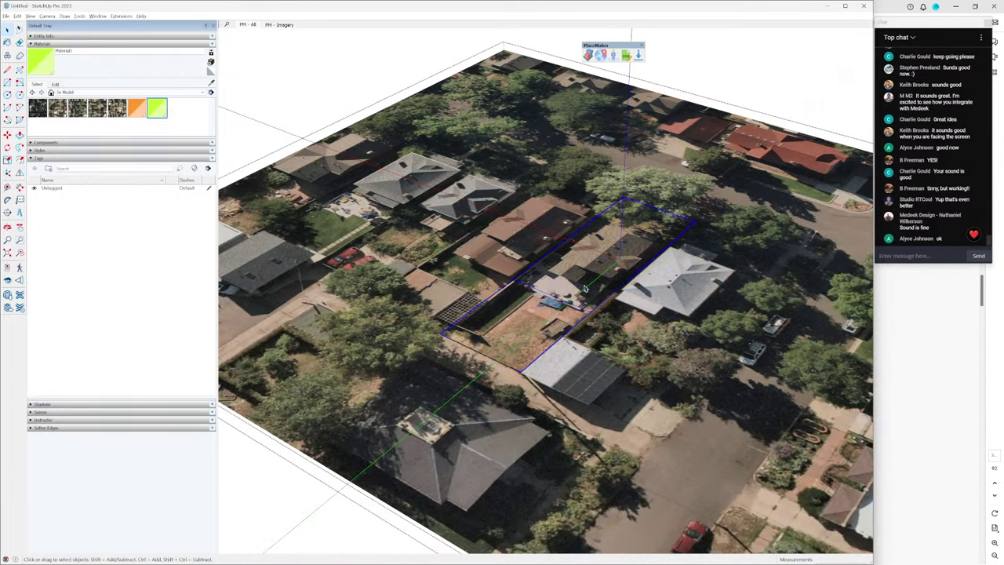
{"action": "key", "text": "ctrl+x"}
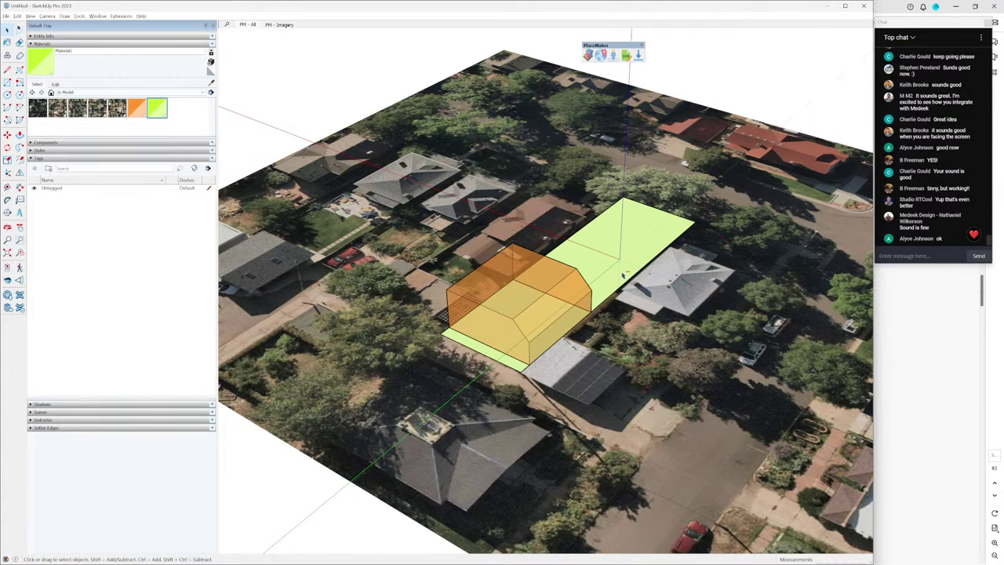
{"action": "key", "text": "ctrl+shift+v"}
{"action": "key", "text": "ctrl+z"}
Step: Examine how the green lot and orange bulk plane envelope sit within the surrounding aerial imagery
{"action": "mouse_move", "coordinate": [695, 281]}
{"action": "middle_mouse_down"}
{"action": "mouse_move", "coordinate": [696, 298]}
{"action": "mouse_move", "coordinate": [704, 283]}
{"action": "middle_mouse_up"}
{"action": "scroll", "coordinate": [697, 295], "scroll_direction": "down", "scroll_amount": 2}
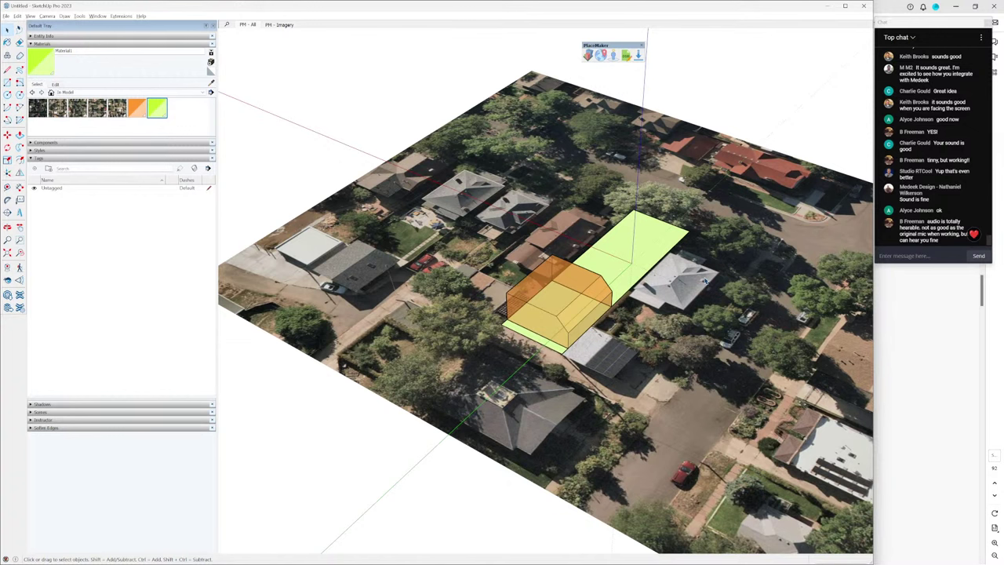
{"action": "middle_click_drag", "start_coordinate": [719, 299], "coordinate": [718, 291]}
{"action": "left_click", "coordinate": [648, 254]}
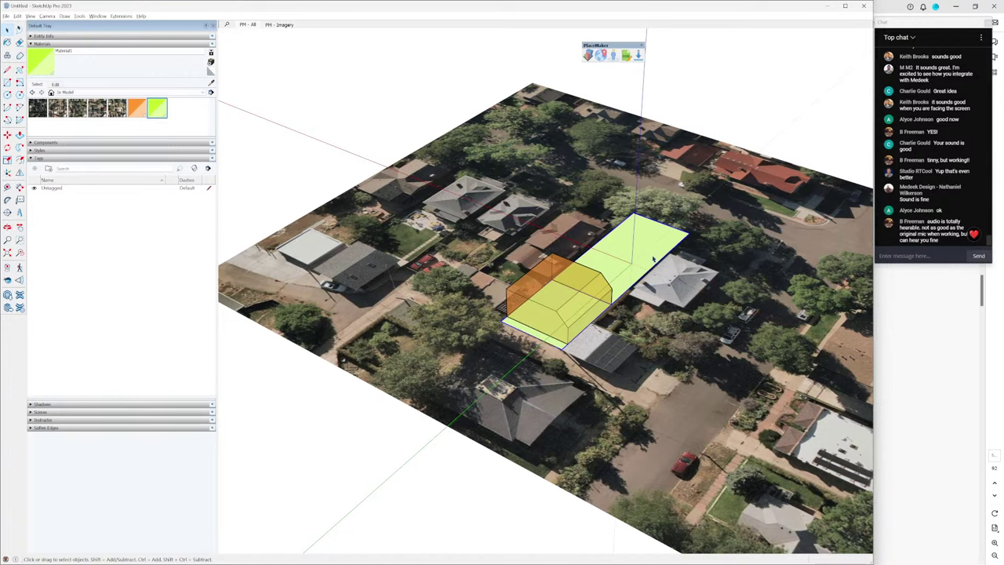
{"action": "left_click", "coordinate": [714, 396]}
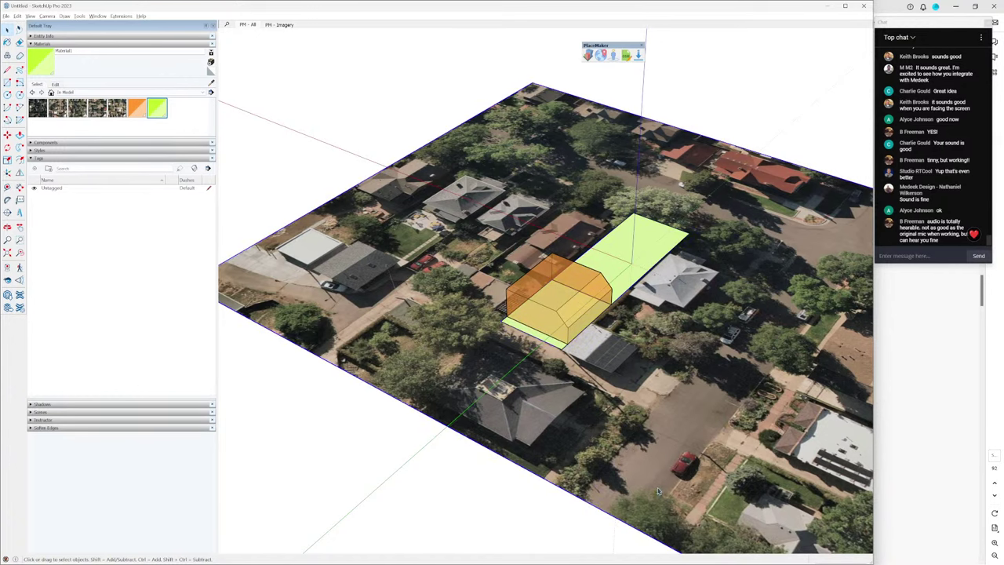
{"action": "middle_click_drag", "start_coordinate": [594, 241], "coordinate": [663, 261]}
{"action": "middle_click_drag", "start_coordinate": [585, 216], "coordinate": [619, 244]}
{"action": "scroll", "coordinate": [542, 235], "scroll_direction": "down", "scroll_amount": 2}
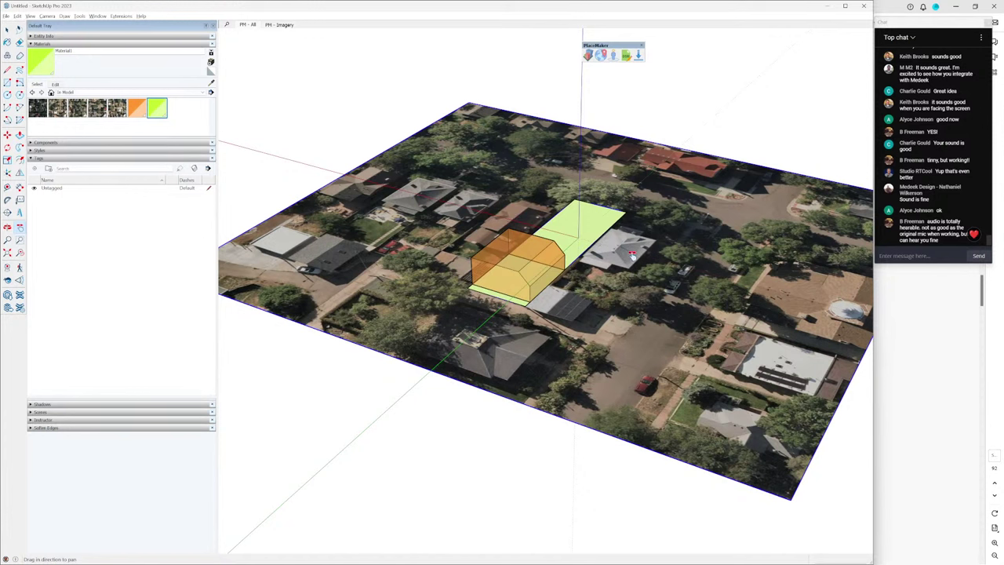
{"action": "middle_click_drag", "start_coordinate": [591, 278], "coordinate": [571, 292]}
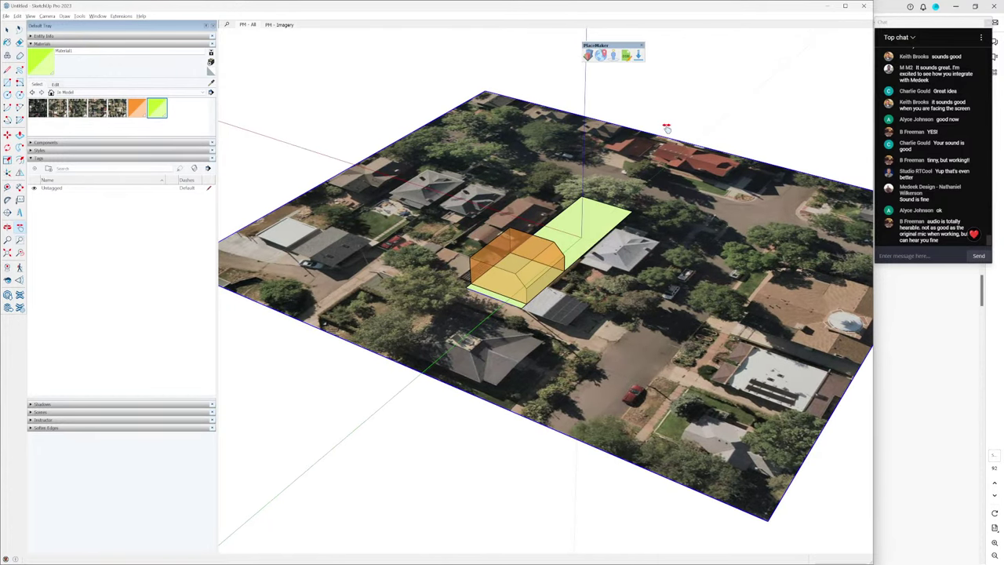
{"action": "middle_click_drag", "start_coordinate": [641, 229], "coordinate": [657, 206]}
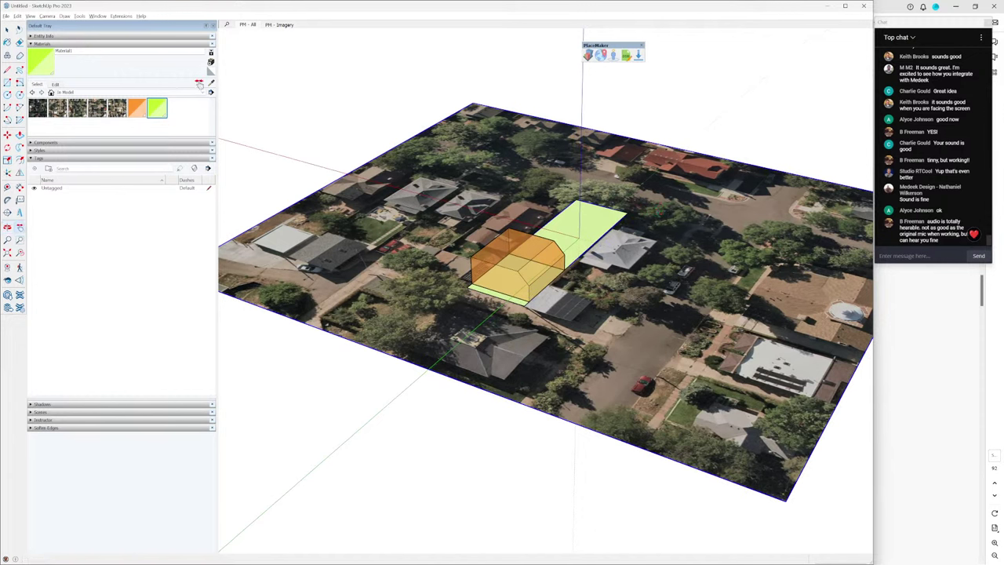
Step: Load the ARCHITECT_Medeek.condoc drawing set from the LABS folder into the ConDoc system
{"action": "left_click_drag", "start_coordinate": [123, 22], "coordinate": [676, 23]}
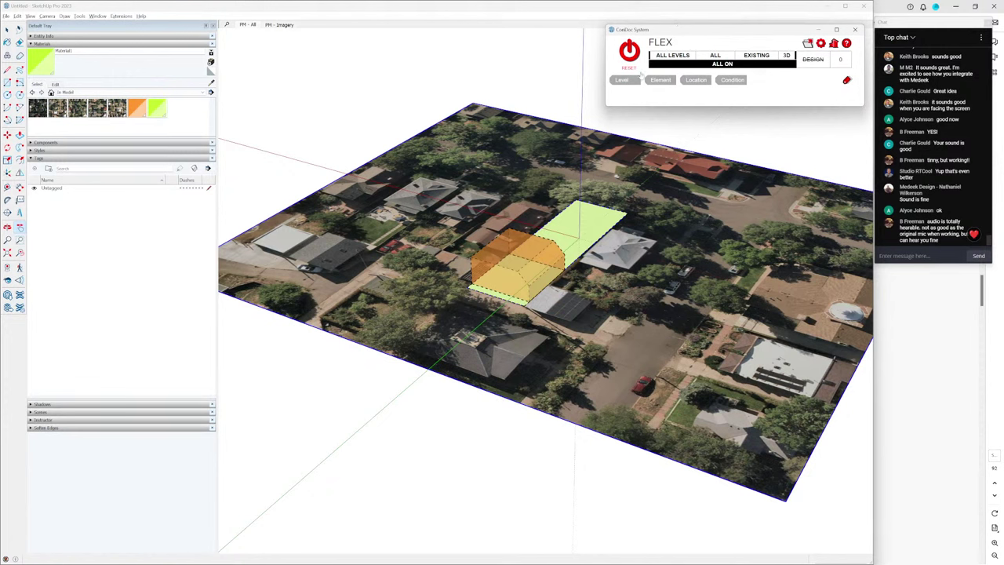
{"action": "left_click_drag", "start_coordinate": [699, 35], "coordinate": [700, 45]}
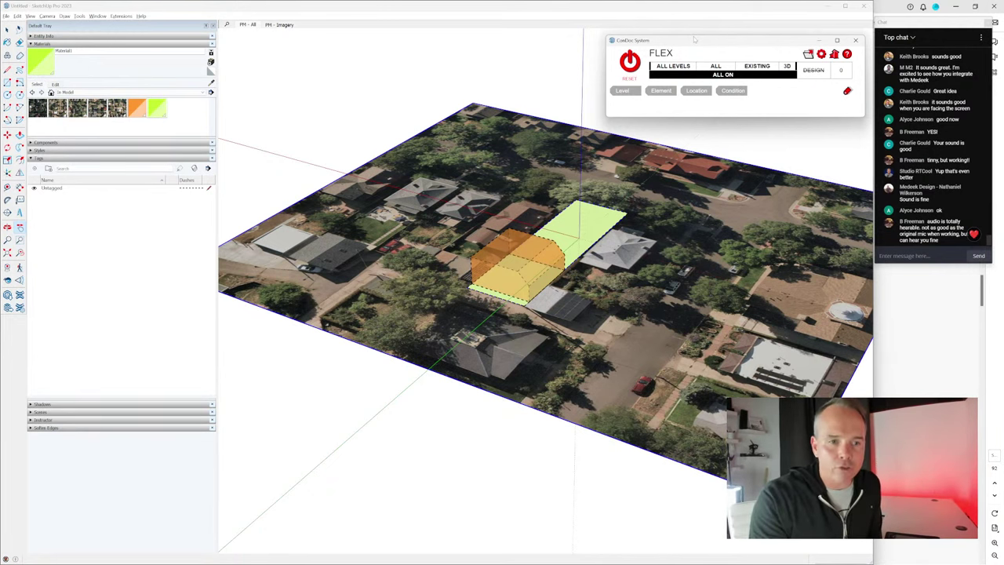
{"action": "left_click", "coordinate": [808, 54]}
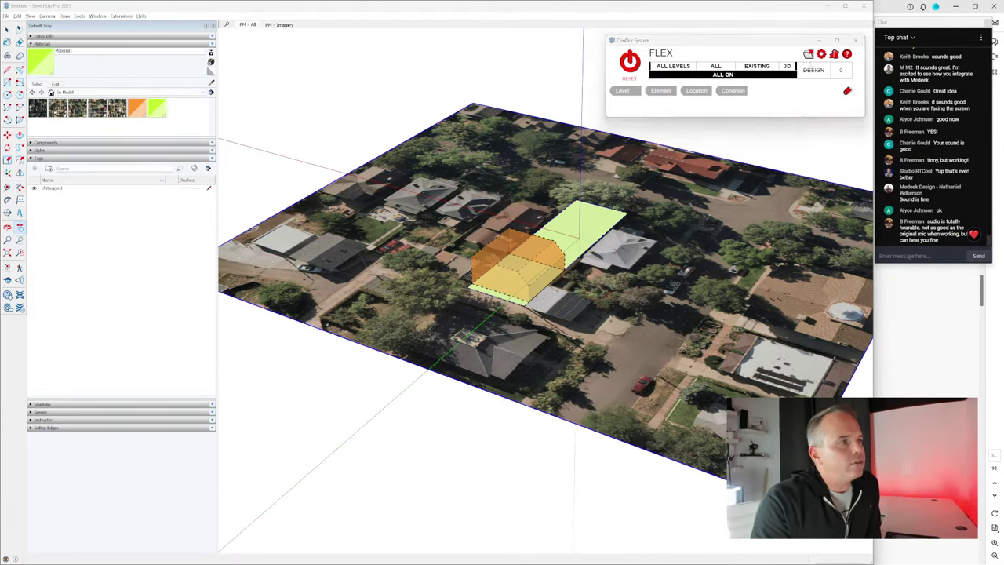
{"action": "left_click", "coordinate": [488, 143]}
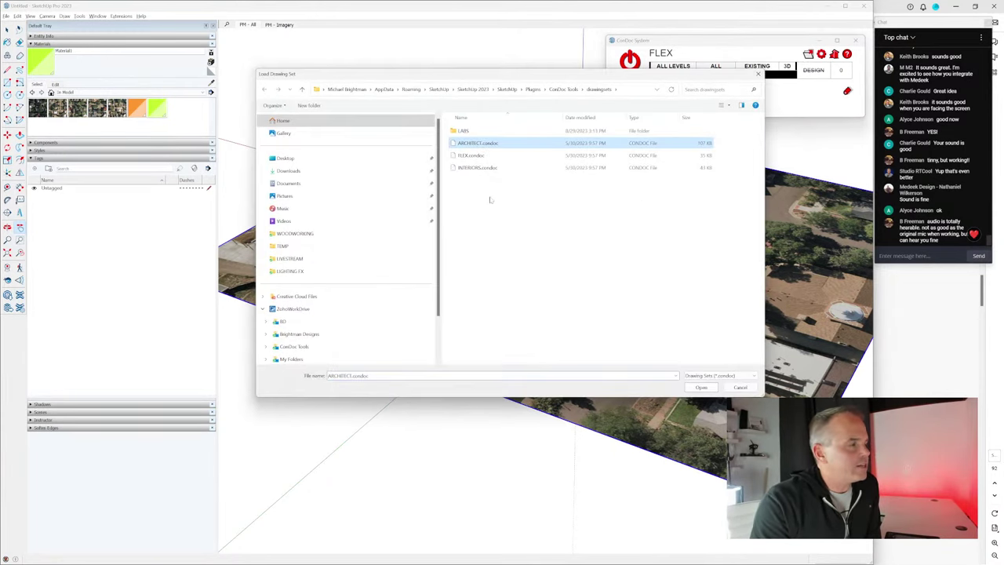
{"action": "left_click", "coordinate": [481, 169]}
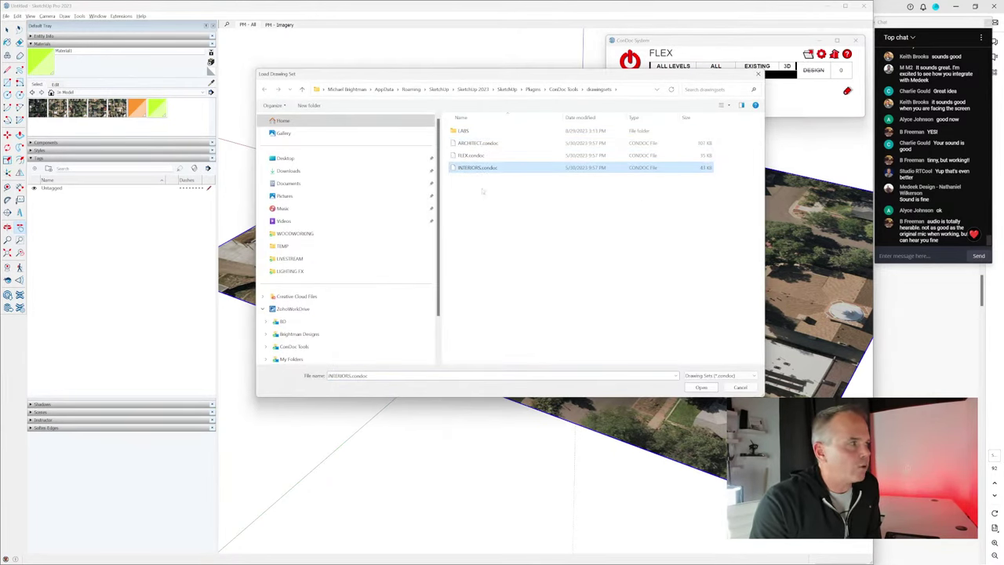
{"action": "double_click", "coordinate": [464, 131]}
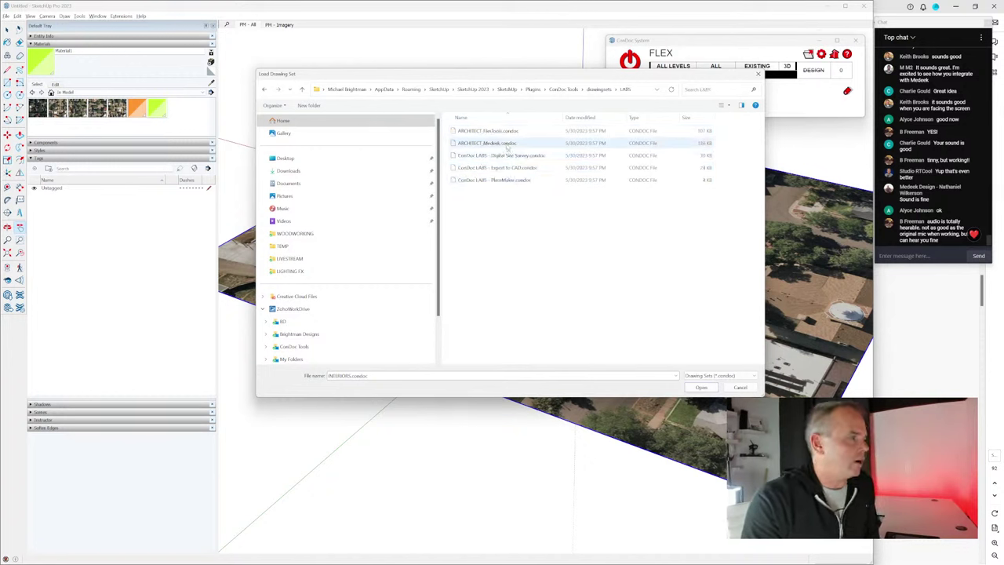
{"action": "left_click", "coordinate": [517, 180]}
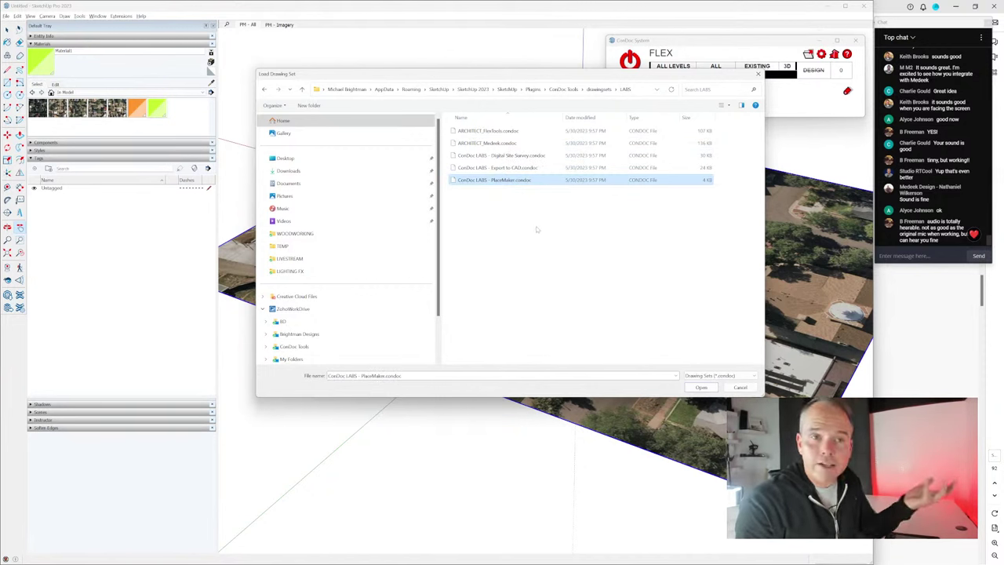
{"action": "left_click", "coordinate": [488, 131]}
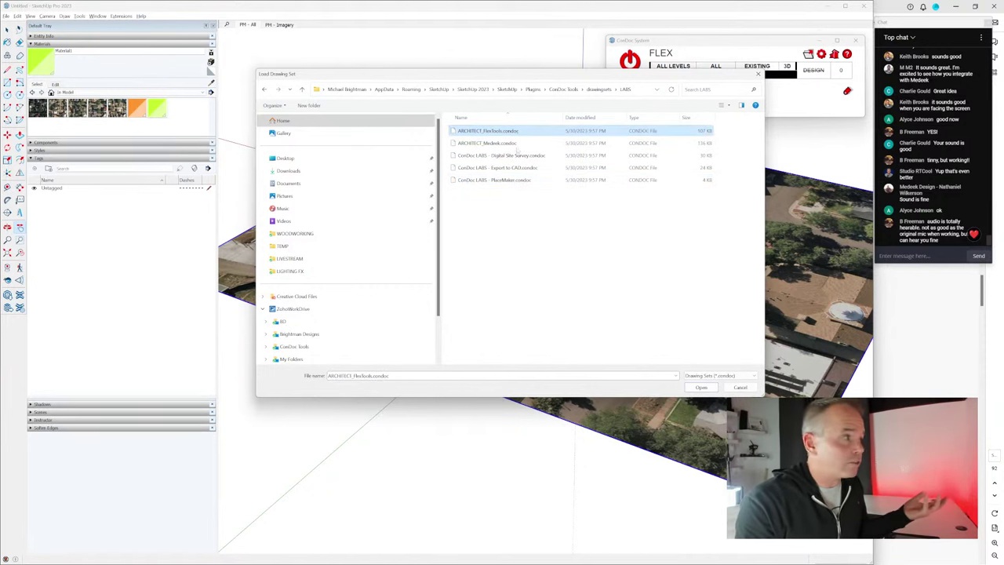
{"action": "left_click", "coordinate": [509, 144]}
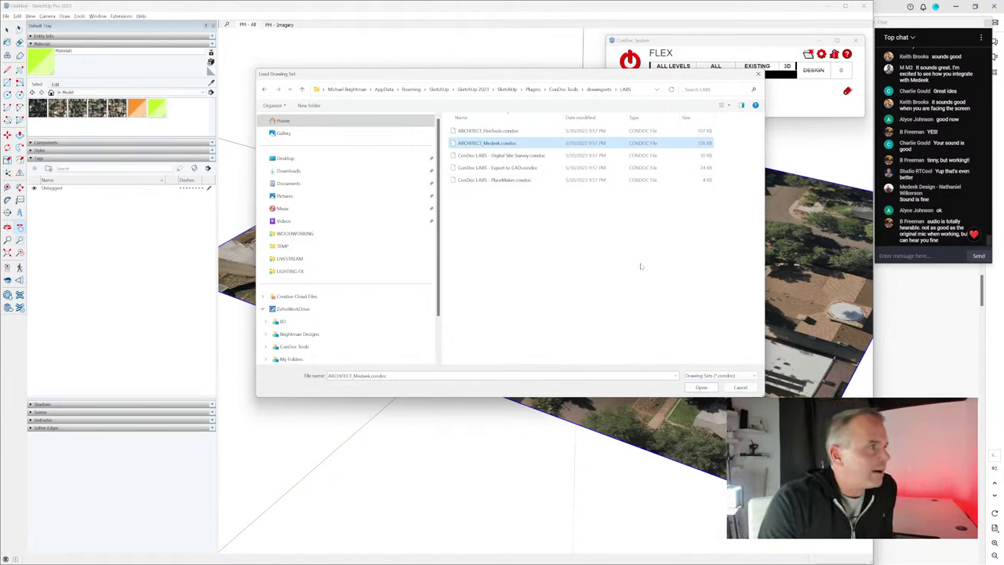
{"action": "left_click", "coordinate": [701, 388]}
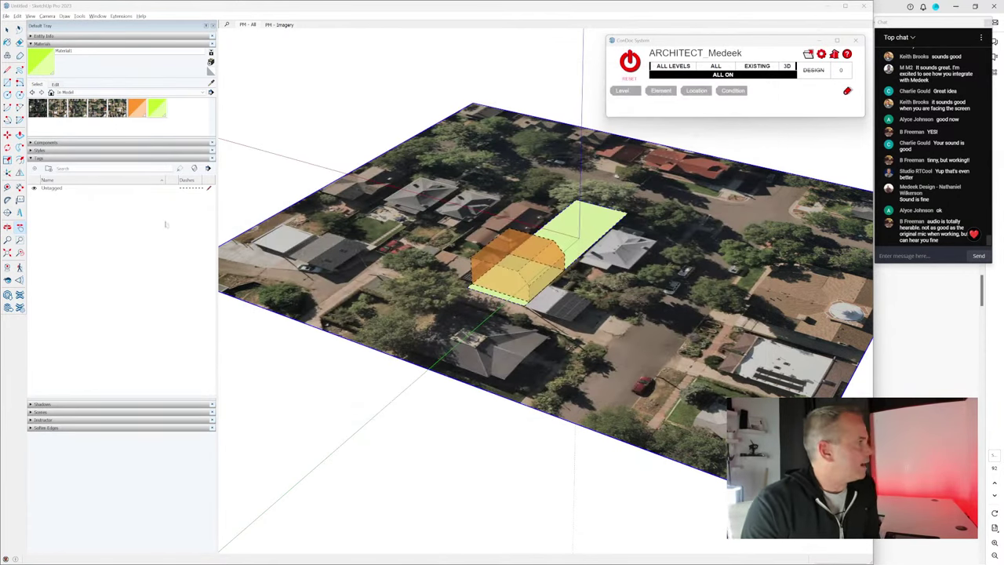
Step: Activate the loaded drawing set with a ConDoc reset and expand the ConDoc Tools tag folder to review its tags
{"action": "left_click", "coordinate": [630, 63]}
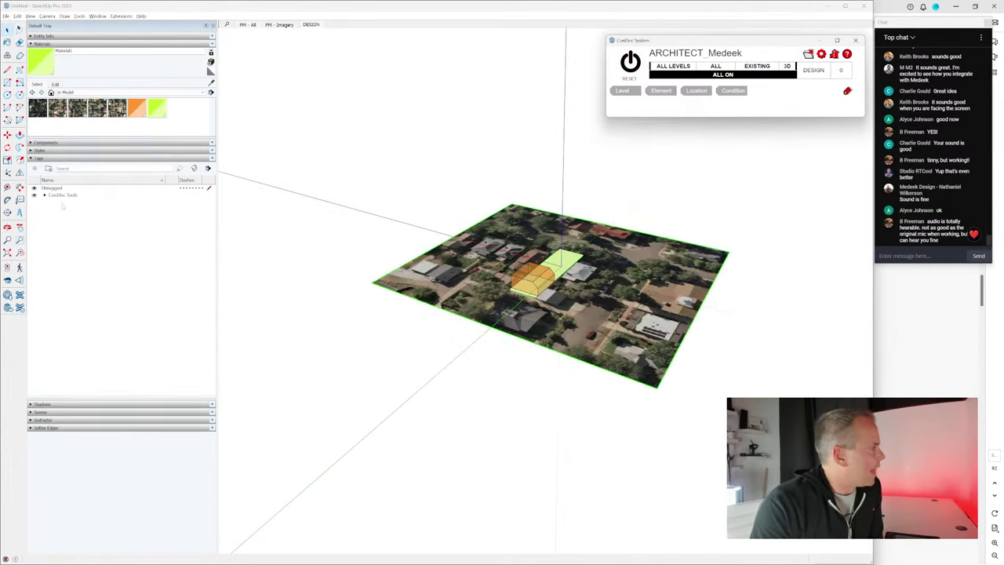
{"action": "left_click", "coordinate": [45, 195]}
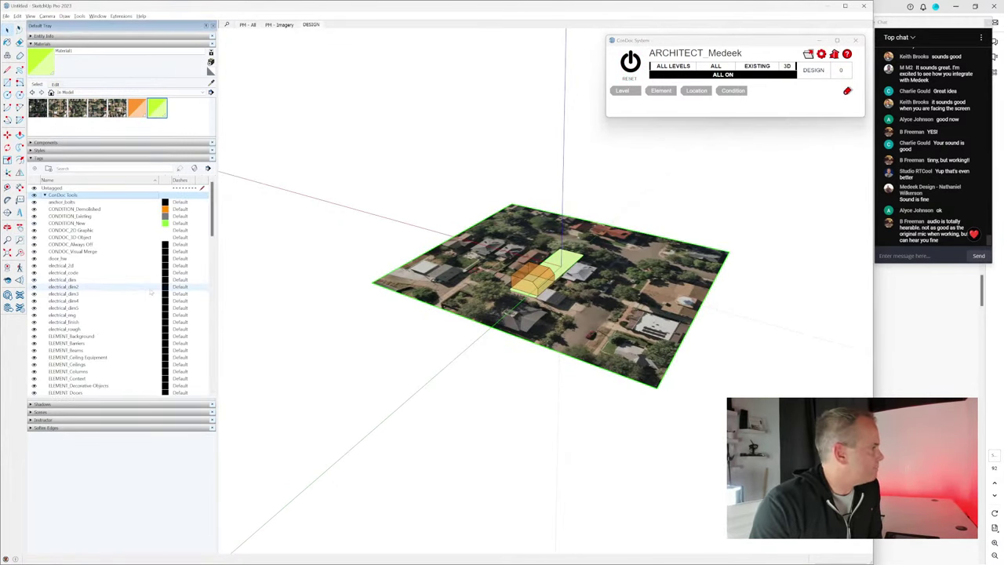
{"action": "scroll", "coordinate": [151, 290], "scroll_direction": "down", "scroll_amount": 2}
{"action": "scroll", "coordinate": [151, 290], "scroll_direction": "down", "scroll_amount": 10}
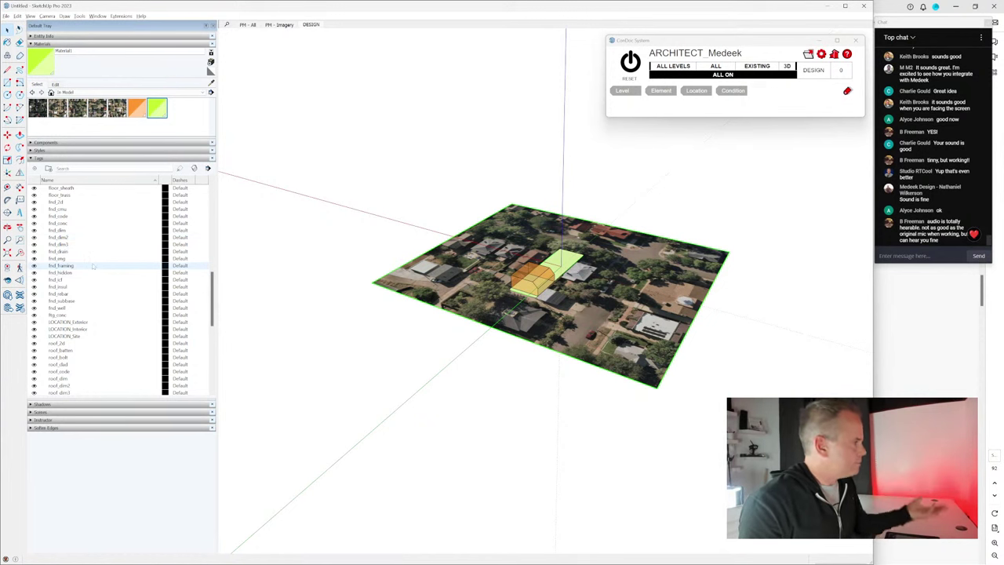
{"action": "scroll", "coordinate": [95, 267], "scroll_direction": "down", "scroll_amount": 2}
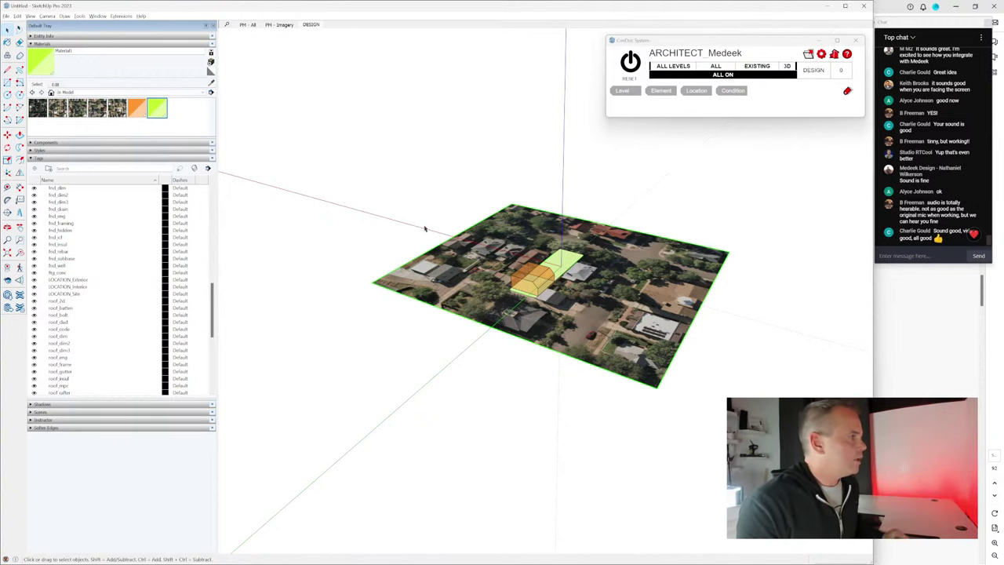
{"action": "scroll", "coordinate": [557, 259], "scroll_direction": "up", "scroll_amount": 3}
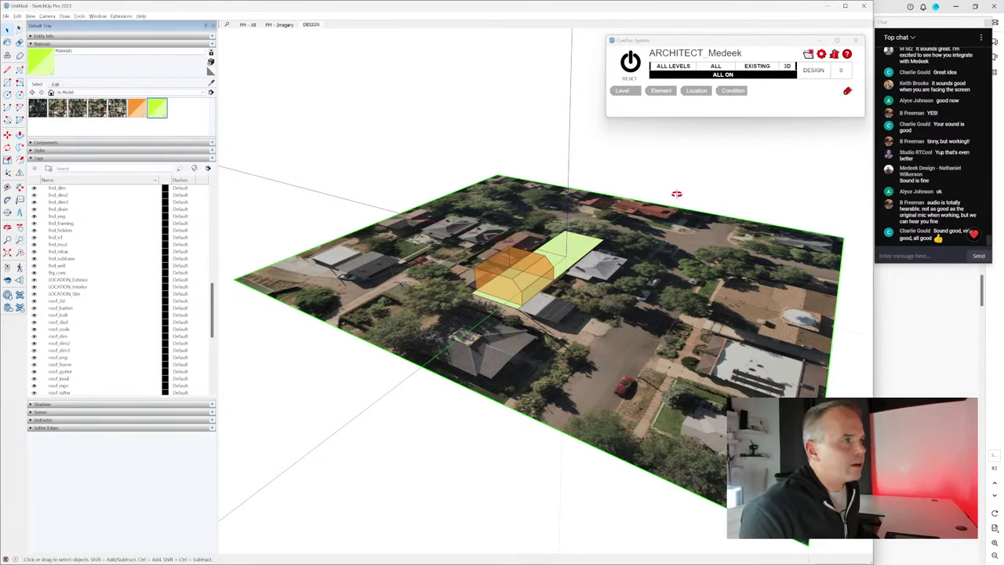
{"action": "middle_click_drag", "start_coordinate": [676, 194], "coordinate": [675, 196]}
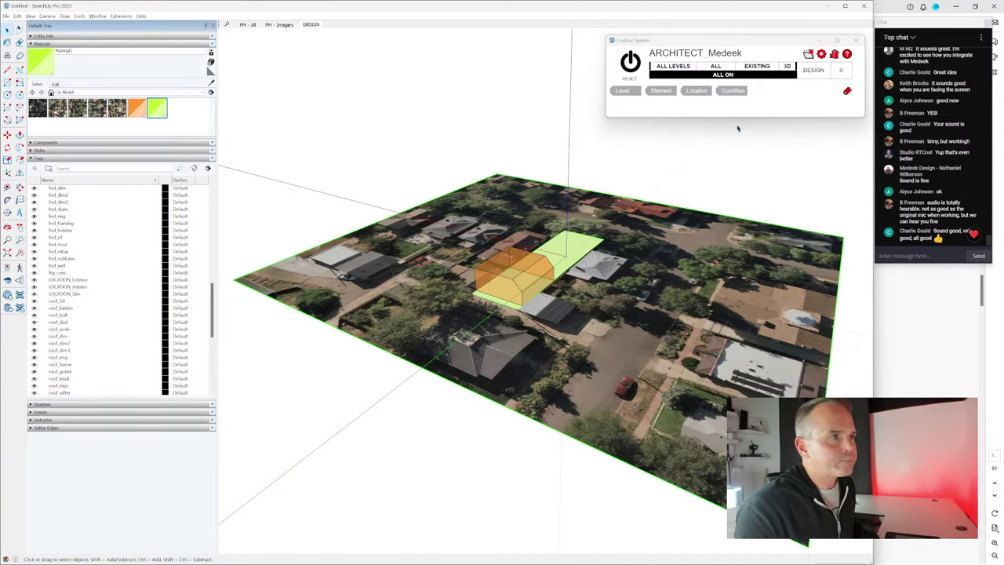
Step: Open the ConDoc Tags window and place it clear of the tag list and lot model
{"action": "left_click", "coordinate": [846, 93]}
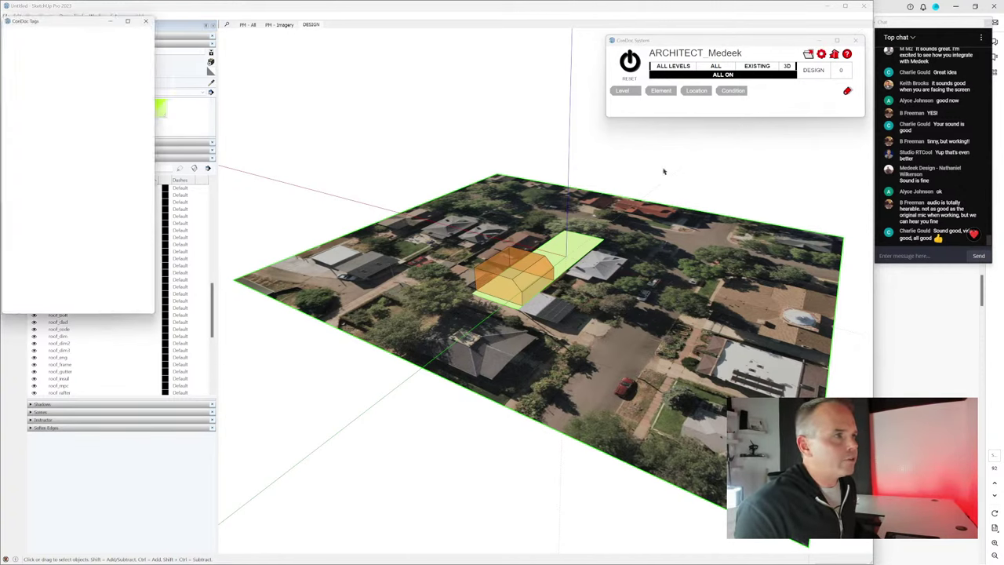
{"action": "left_click_drag", "start_coordinate": [81, 18], "coordinate": [785, 132]}
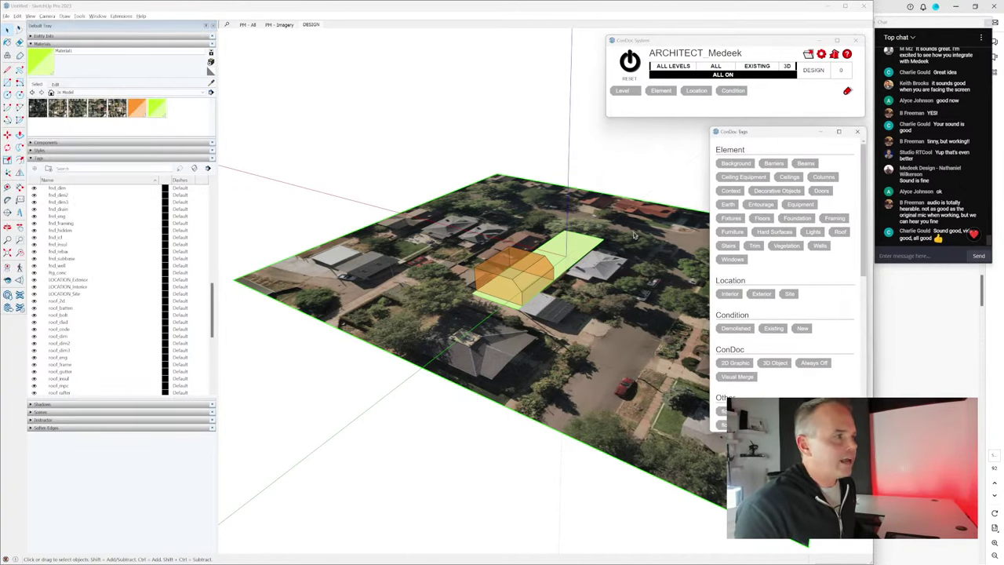
{"action": "scroll", "coordinate": [648, 254], "scroll_direction": "down", "scroll_amount": 1}
{"action": "middle_click_drag", "start_coordinate": [681, 250], "coordinate": [640, 255]}
{"action": "middle_click_drag", "start_coordinate": [493, 268], "coordinate": [530, 226]}
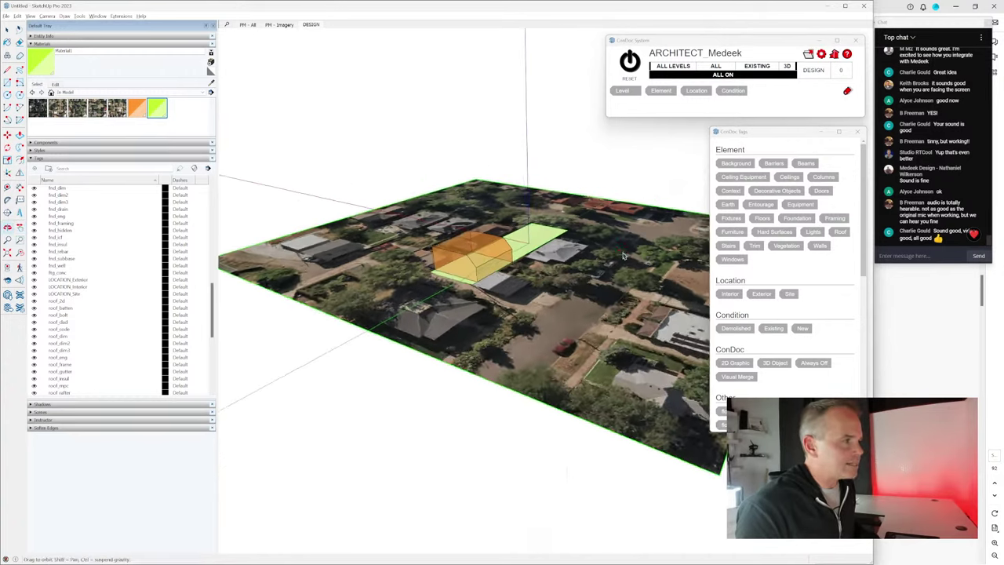
{"action": "scroll", "coordinate": [529, 225], "scroll_direction": "up", "scroll_amount": 3}
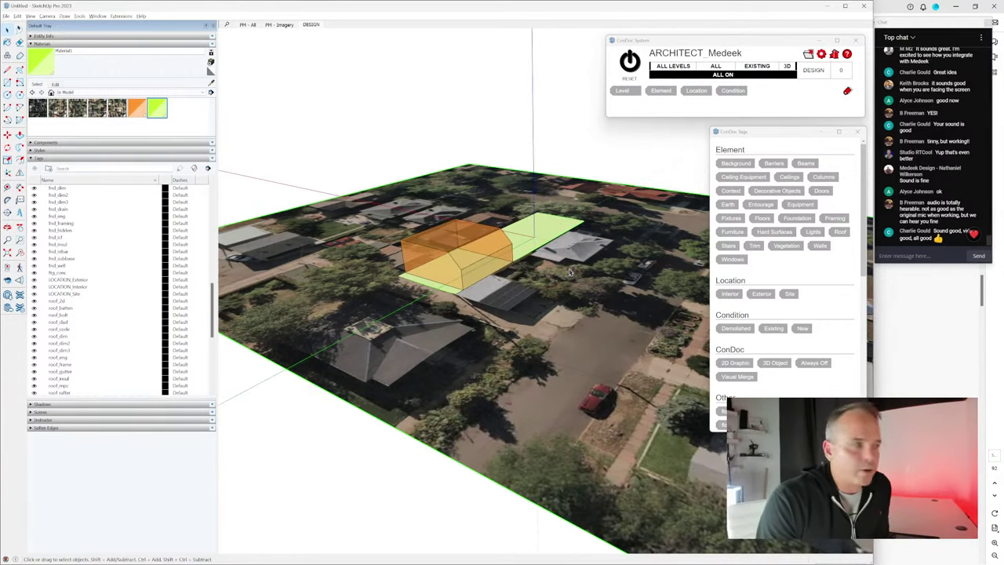
{"action": "scroll", "coordinate": [485, 296], "scroll_direction": "down", "scroll_amount": 3}
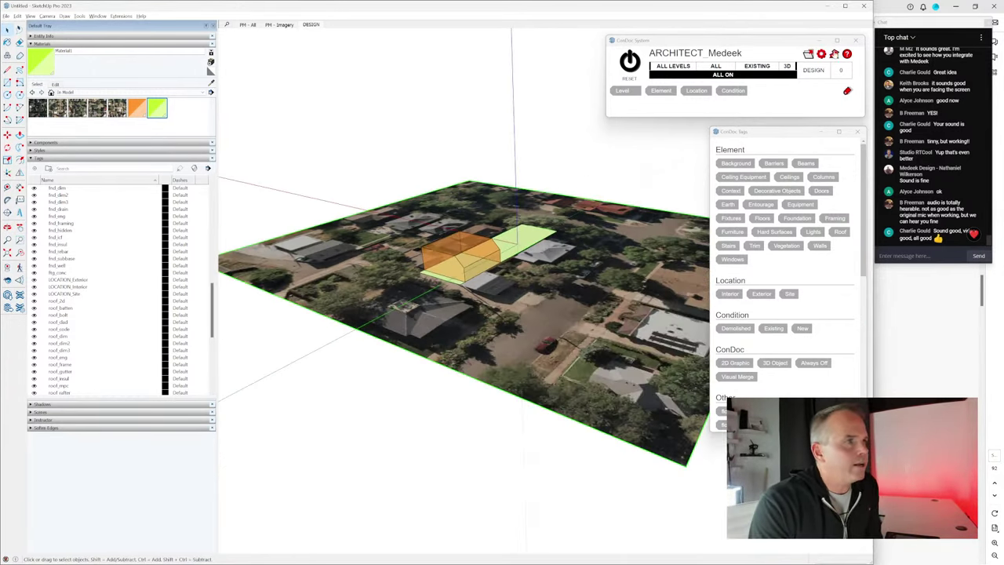
Step: Save the ConDoc project setup with 1 level, no basement and a Level 1 finished floor height of 0"
{"action": "left_click", "coordinate": [835, 55]}
{"action": "left_click_drag", "start_coordinate": [71, 19], "coordinate": [441, 54]}
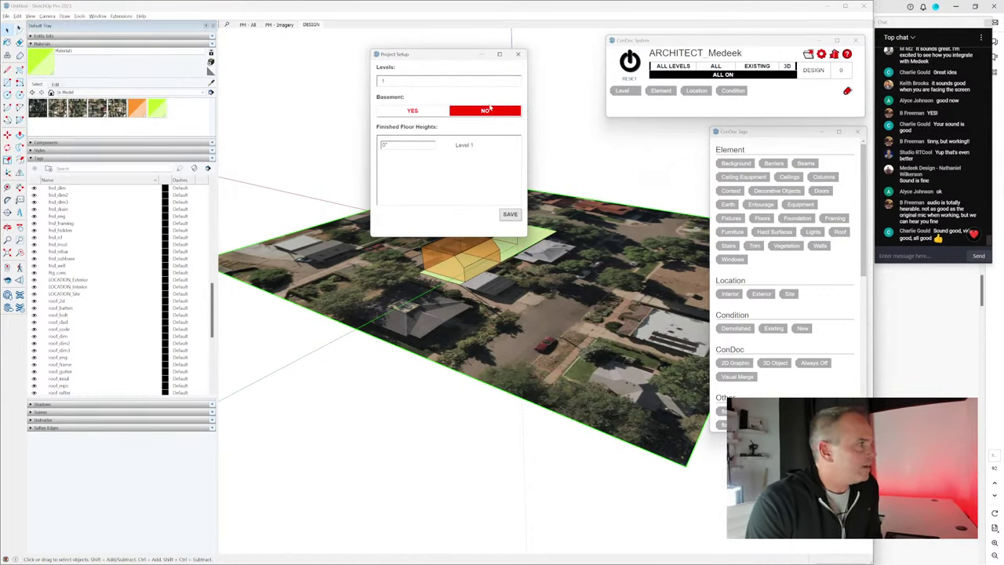
{"action": "left_click", "coordinate": [510, 215]}
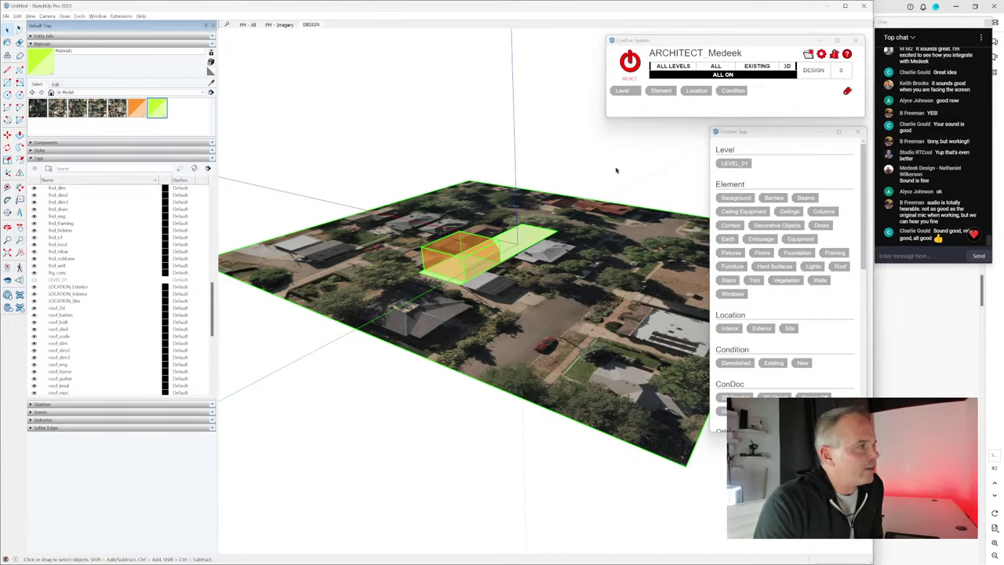
Step: Assign the LEVEL_01 and New condition tags to all the model geometry, and reset ConDoc to turn every tag back on
{"action": "key", "text": "ctrl+z"}
{"action": "key", "text": "ctrl+z"}
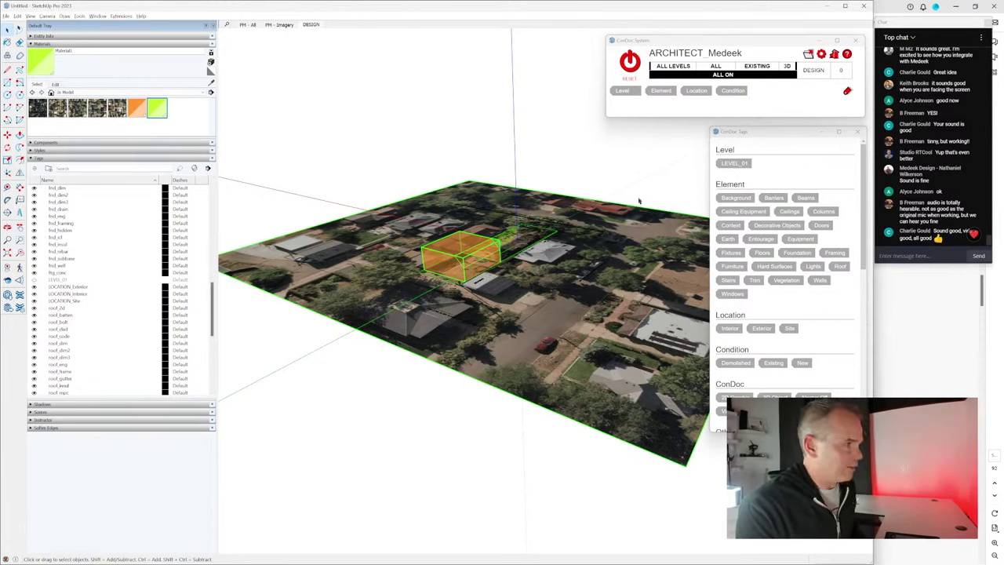
{"action": "left_click", "coordinate": [729, 163]}
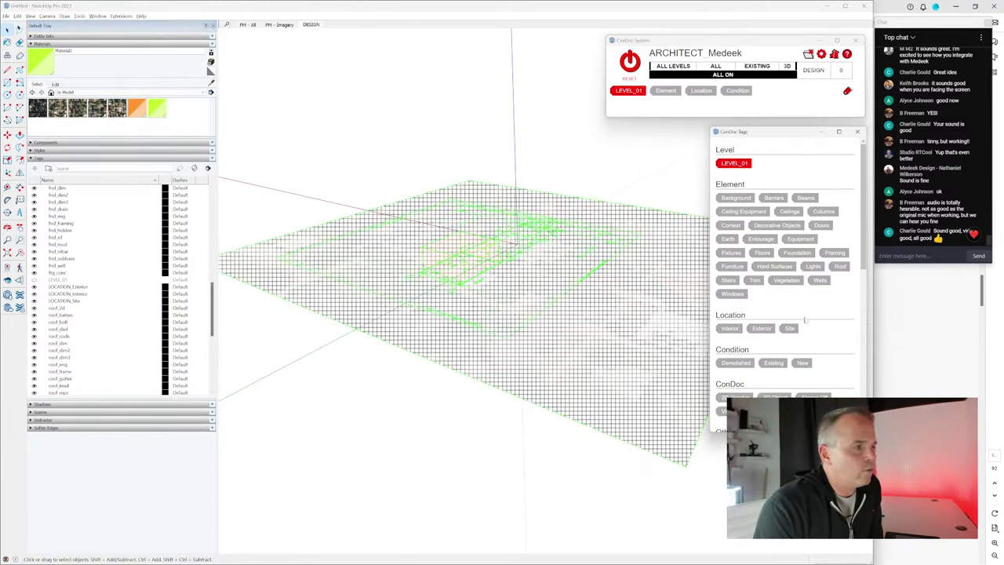
{"action": "left_click", "coordinate": [803, 363]}
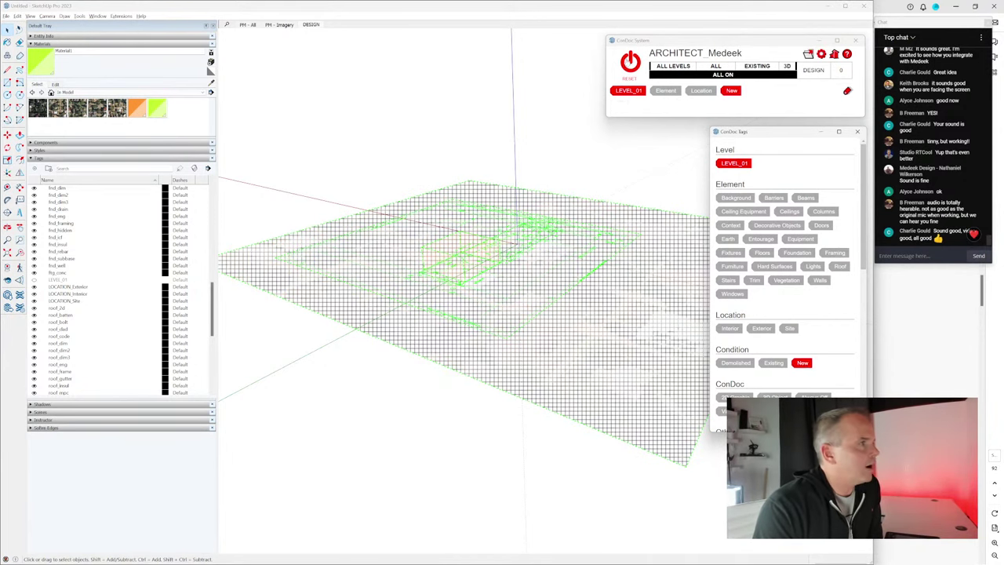
{"action": "left_click", "coordinate": [630, 62]}
{"action": "middle_click_drag", "start_coordinate": [585, 235], "coordinate": [583, 248]}
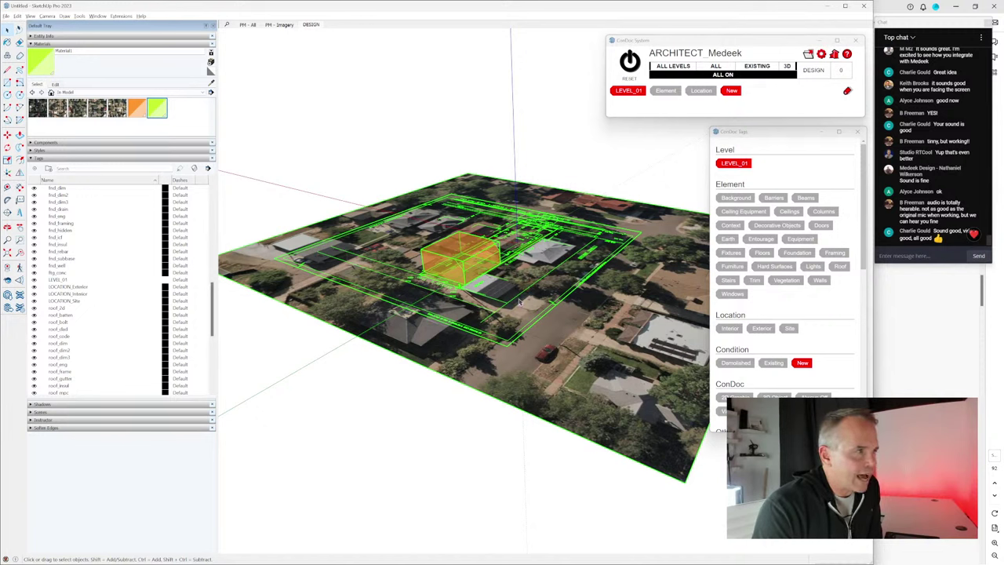
Step: Look through the ConDoc Tools tag list and hide and reshow the CONDITION_New tag to check which geometry it controls
{"action": "scroll", "coordinate": [91, 253], "scroll_direction": "up", "scroll_amount": 6}
{"action": "scroll", "coordinate": [95, 275], "scroll_direction": "up", "scroll_amount": 3}
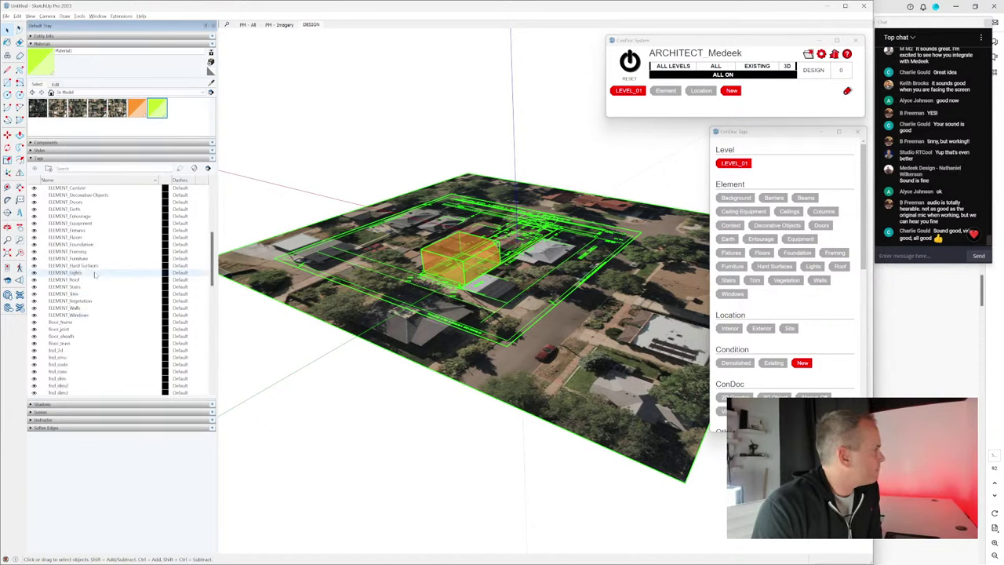
{"action": "scroll", "coordinate": [95, 273], "scroll_direction": "up", "scroll_amount": 2}
{"action": "left_click_drag", "start_coordinate": [213, 231], "coordinate": [214, 189]}
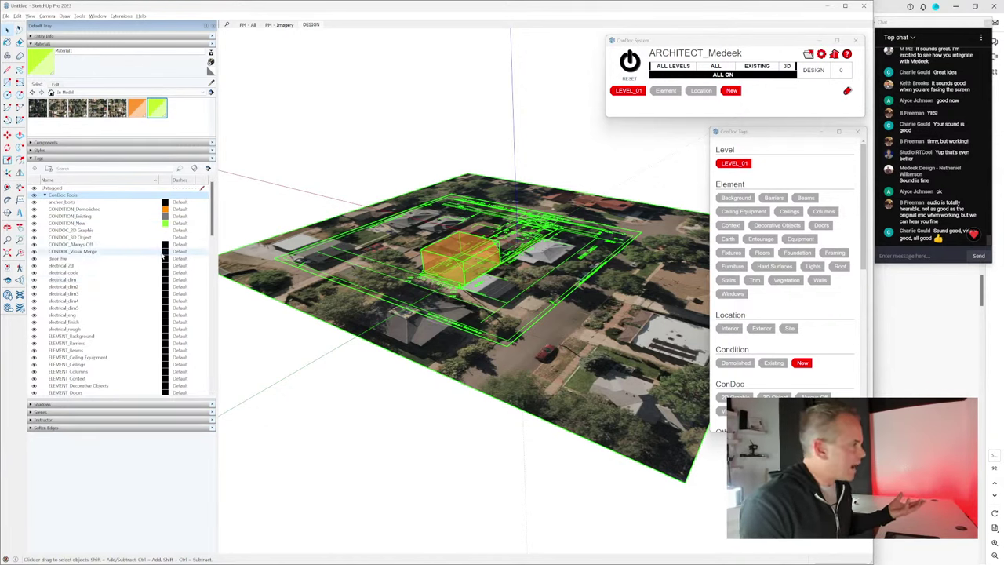
{"action": "scroll", "coordinate": [98, 338], "scroll_direction": "down", "scroll_amount": 20}
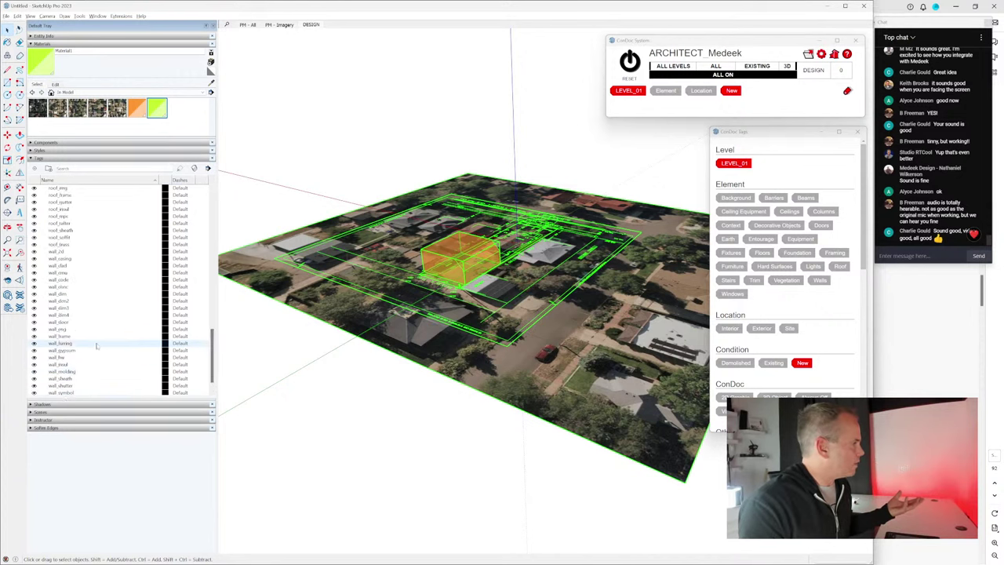
{"action": "scroll", "coordinate": [97, 345], "scroll_direction": "up", "scroll_amount": 10}
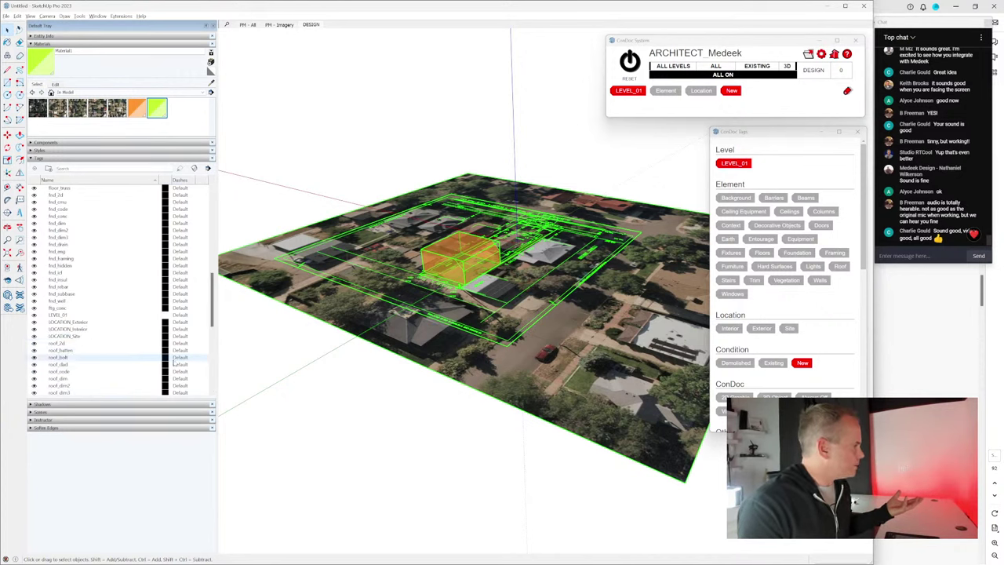
{"action": "scroll", "coordinate": [99, 277], "scroll_direction": "up", "scroll_amount": 15}
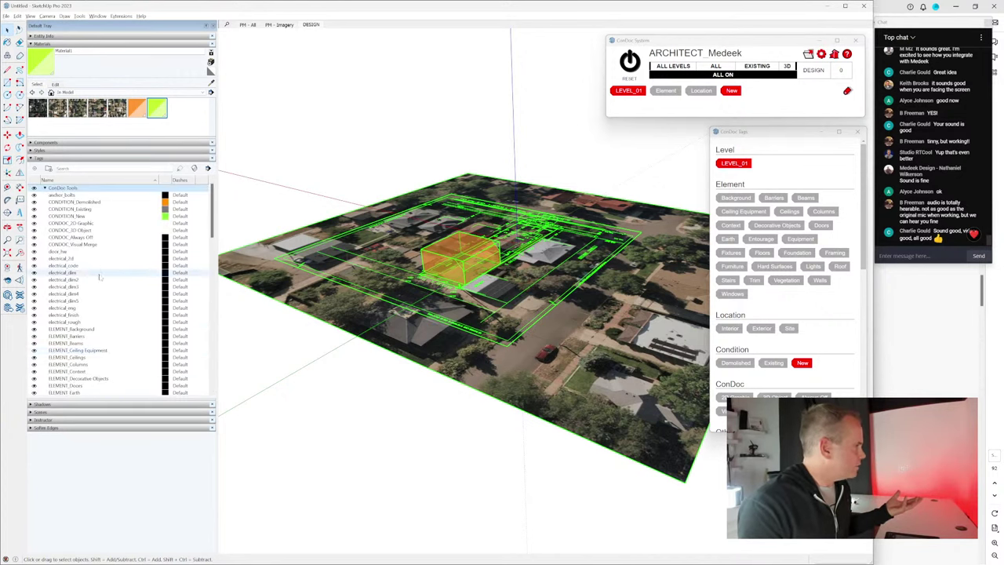
{"action": "left_click", "coordinate": [34, 217]}
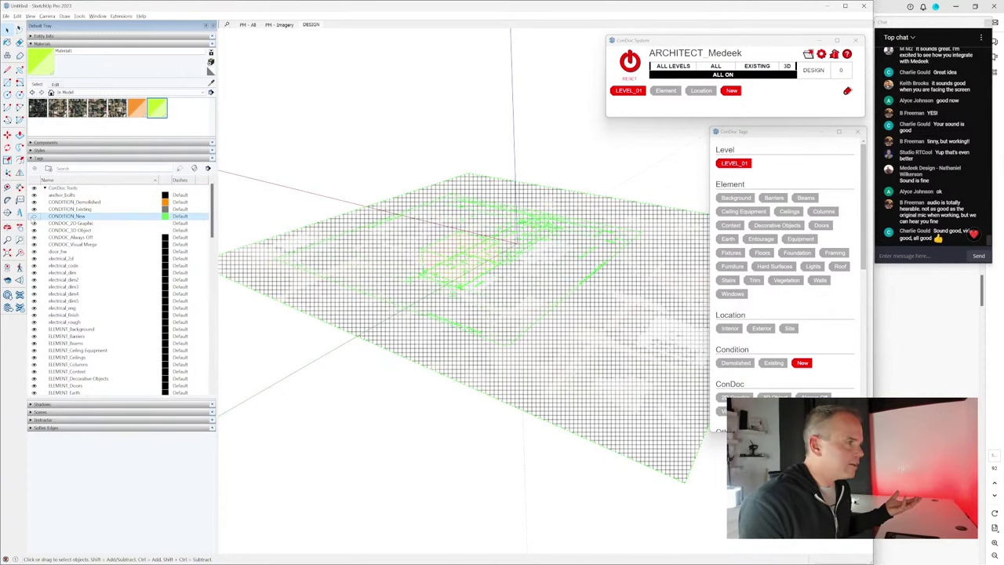
{"action": "left_click", "coordinate": [34, 217]}
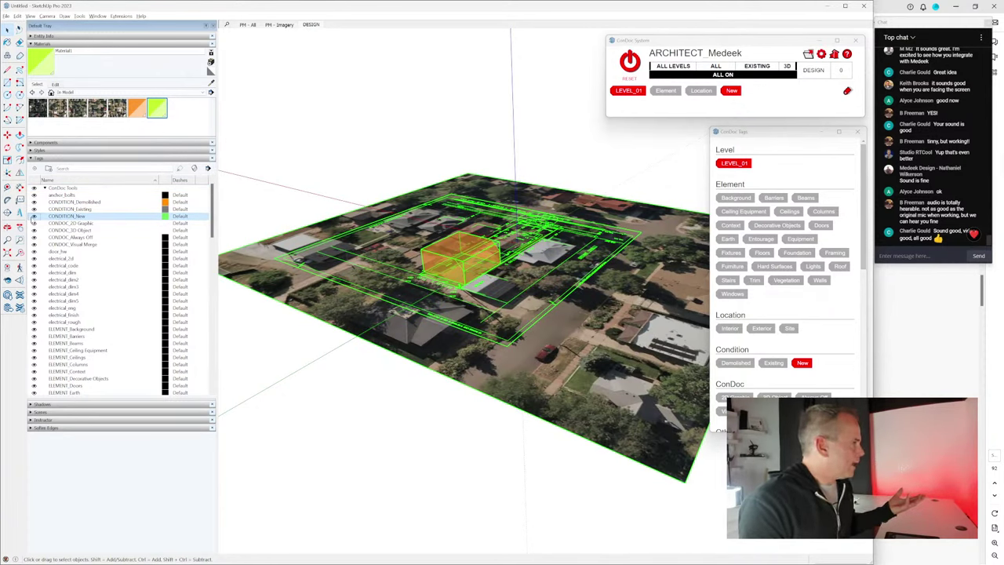
Step: Hide and reshow the LEVEL_01 tag to check which geometry it controls, and clear the selection
{"action": "scroll", "coordinate": [204, 320], "scroll_direction": "down", "scroll_amount": 15}
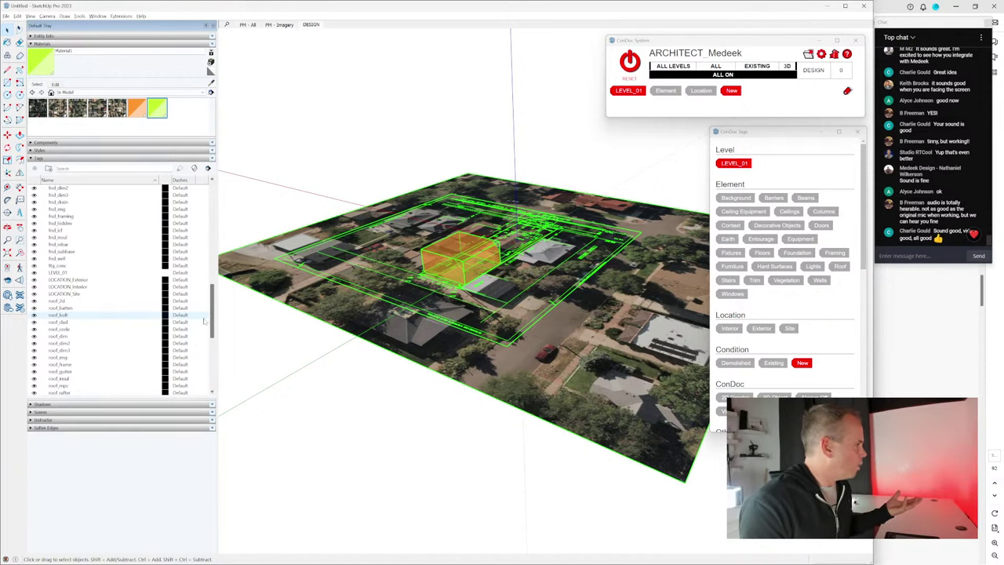
{"action": "left_click", "coordinate": [34, 273]}
{"action": "left_click", "coordinate": [34, 272]}
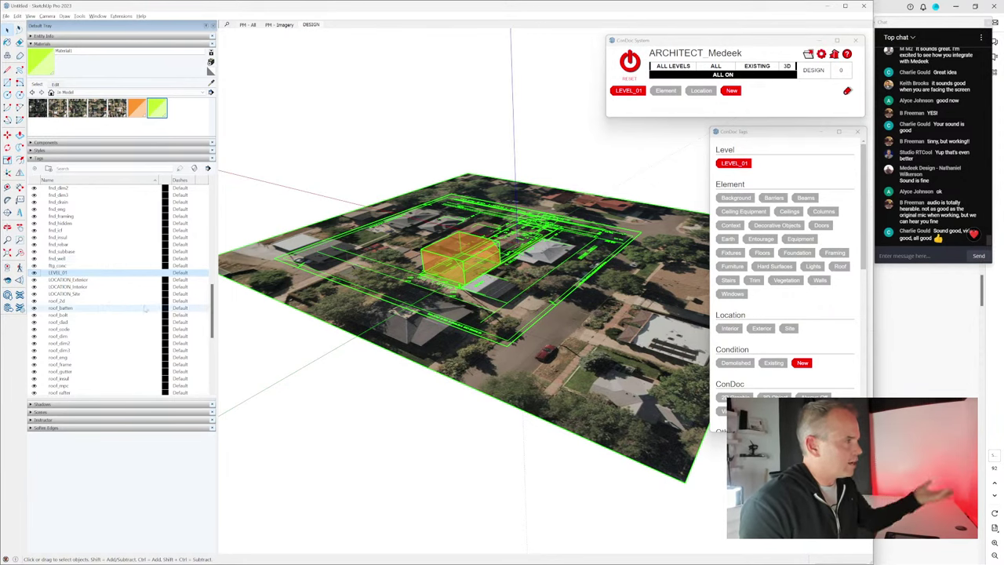
{"action": "left_click", "coordinate": [553, 144]}
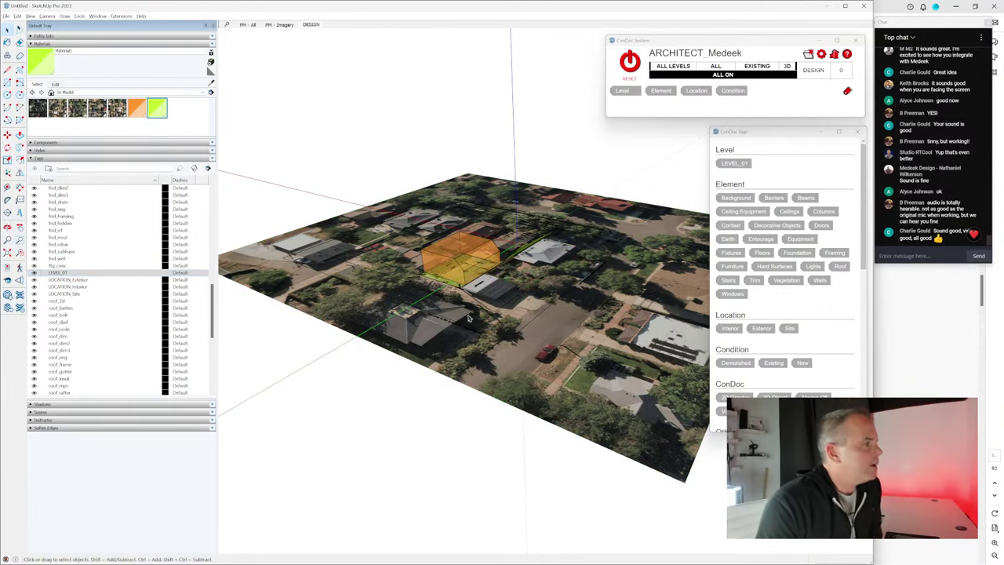
Step: Filter the tag list by "elem" and turn off the visibility of all the ELEMENT tags at once
{"action": "scroll", "coordinate": [365, 287], "scroll_direction": "up", "scroll_amount": 3}
{"action": "left_click", "coordinate": [85, 168]}
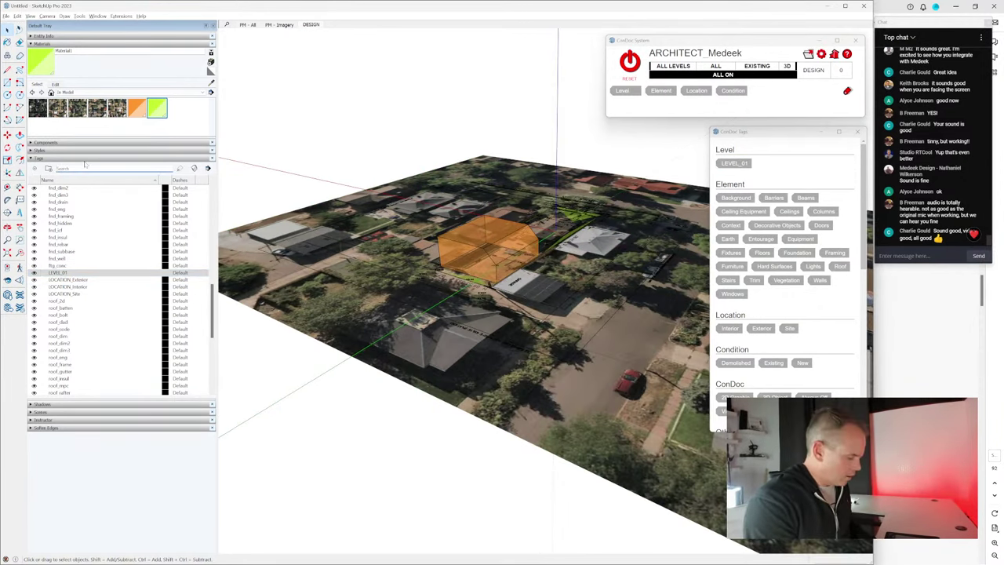
{"action": "type", "text": "dem"}
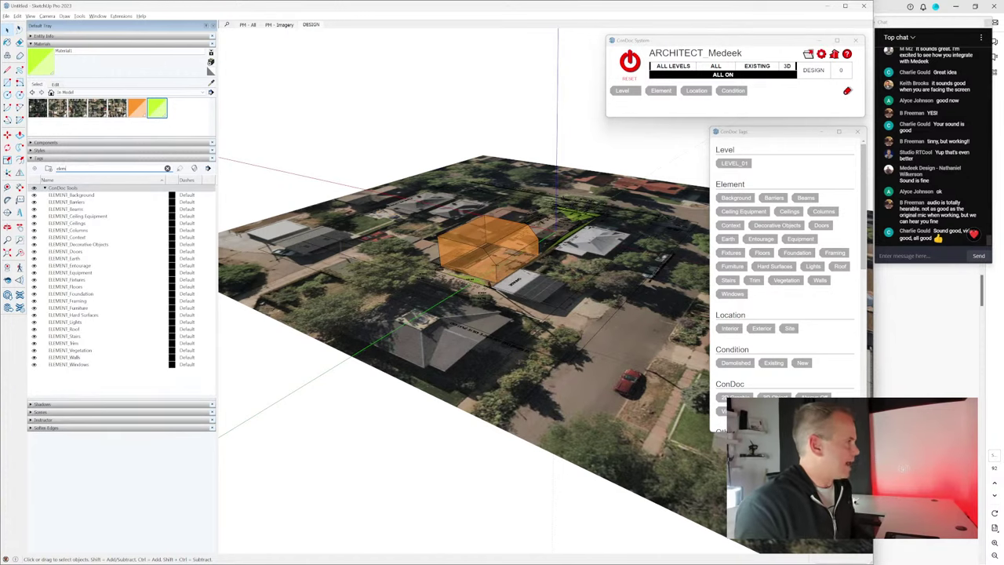
{"action": "left_click", "coordinate": [72, 364], "text": "shift"}
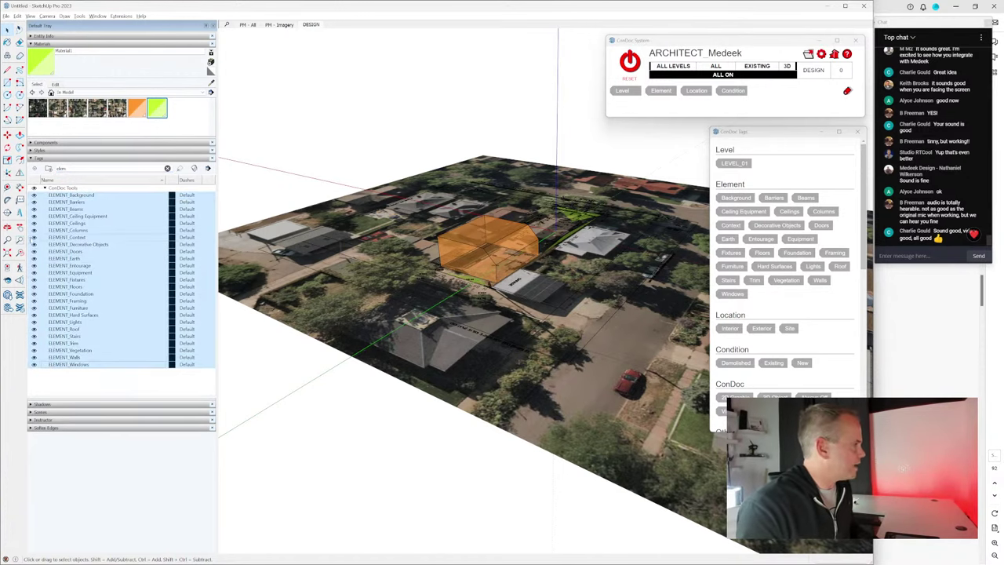
{"action": "left_click", "coordinate": [34, 230]}
{"action": "left_click", "coordinate": [540, 136]}
Step: Assign the Background element and Exterior location tags to the orange zoning bulk plane envelope
{"action": "middle_click_drag", "start_coordinate": [534, 203], "coordinate": [553, 281]}
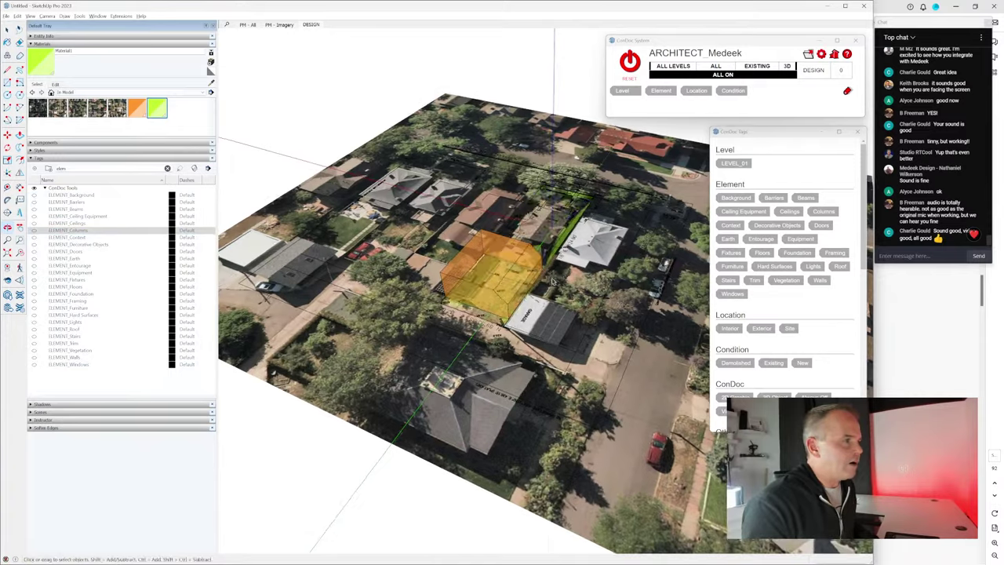
{"action": "scroll", "coordinate": [520, 295], "scroll_direction": "up", "scroll_amount": 4}
{"action": "mouse_move", "coordinate": [505, 310]}
{"action": "middle_mouse_down"}
{"action": "mouse_move", "coordinate": [507, 262]}
{"action": "mouse_move", "coordinate": [458, 289]}
{"action": "middle_mouse_up"}
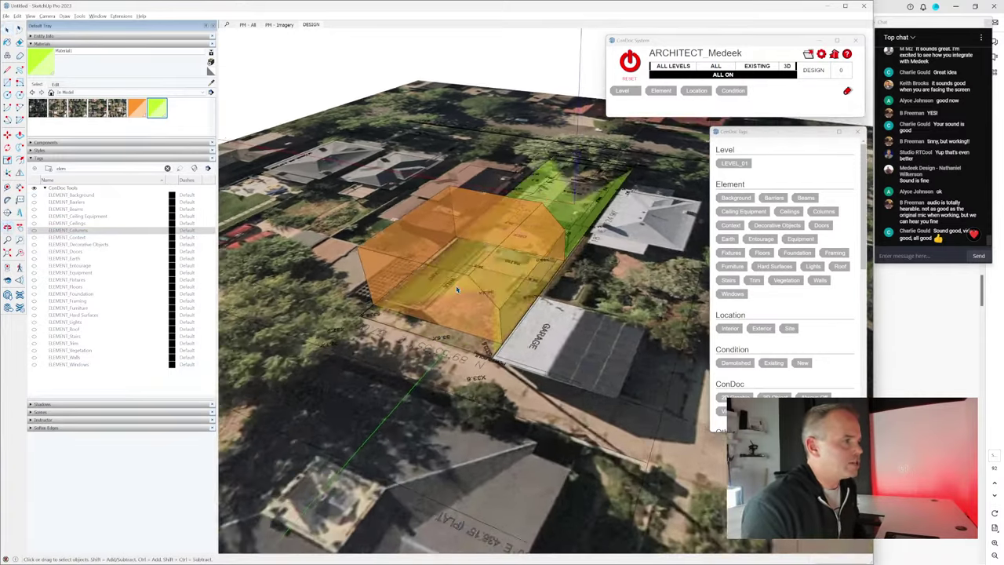
{"action": "scroll", "coordinate": [457, 290], "scroll_direction": "up", "scroll_amount": 1}
{"action": "left_click", "coordinate": [461, 268]}
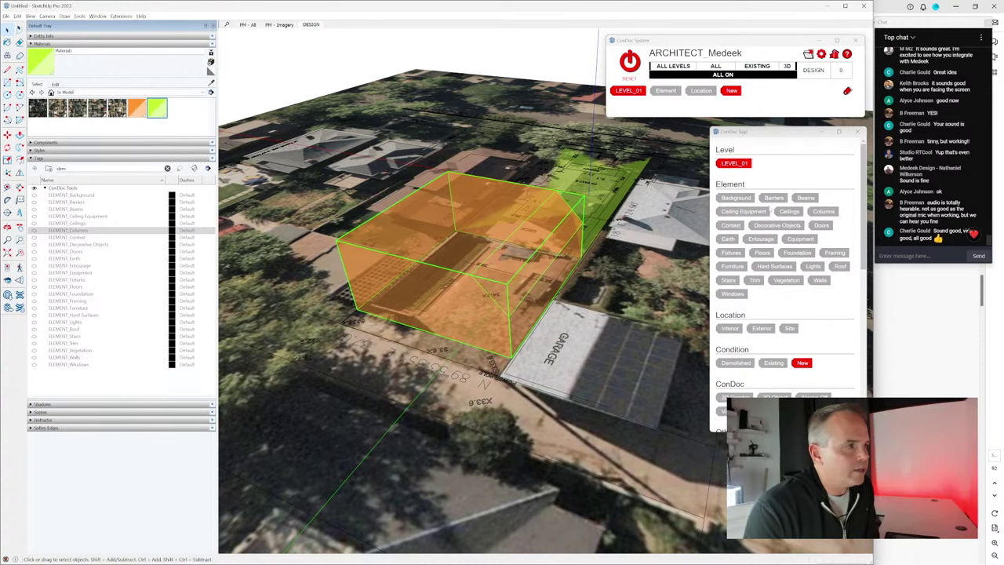
{"action": "left_click", "coordinate": [749, 201]}
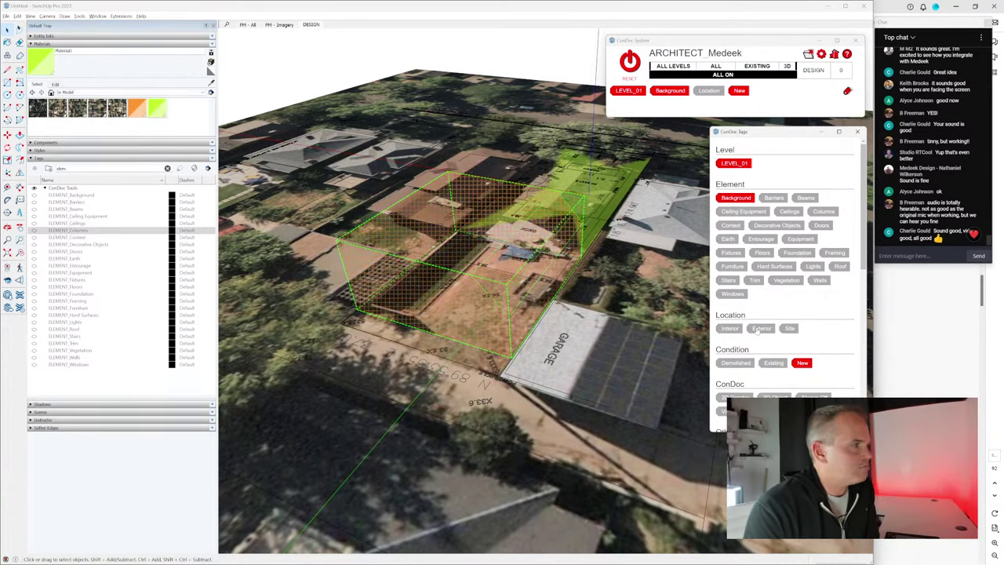
{"action": "left_click", "coordinate": [757, 329]}
{"action": "left_click", "coordinate": [561, 54]}
Step: Assign the Context element and Exterior location tags to the large neighbourhood aerial image
{"action": "middle_click_drag", "start_coordinate": [588, 307], "coordinate": [573, 262]}
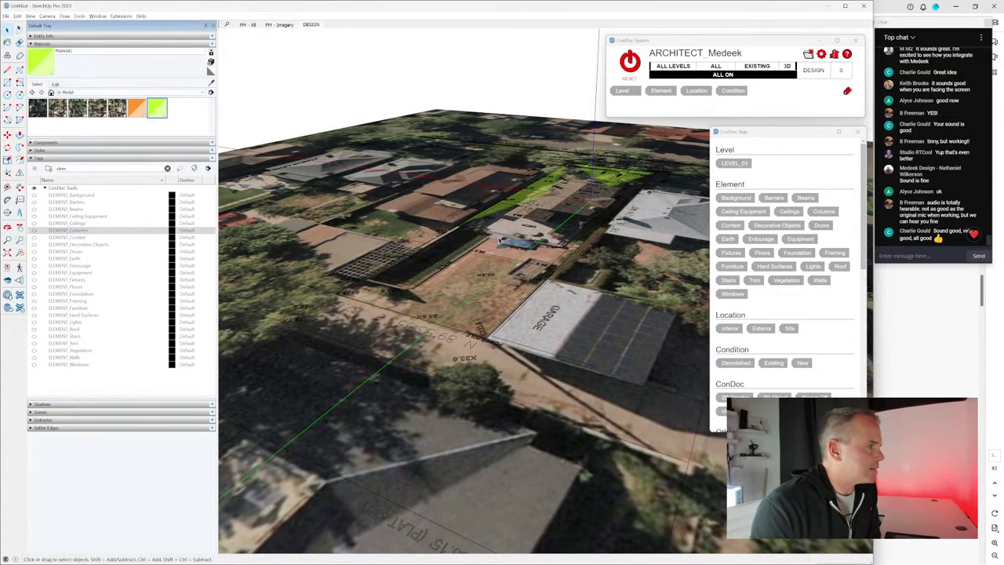
{"action": "left_click", "coordinate": [499, 240]}
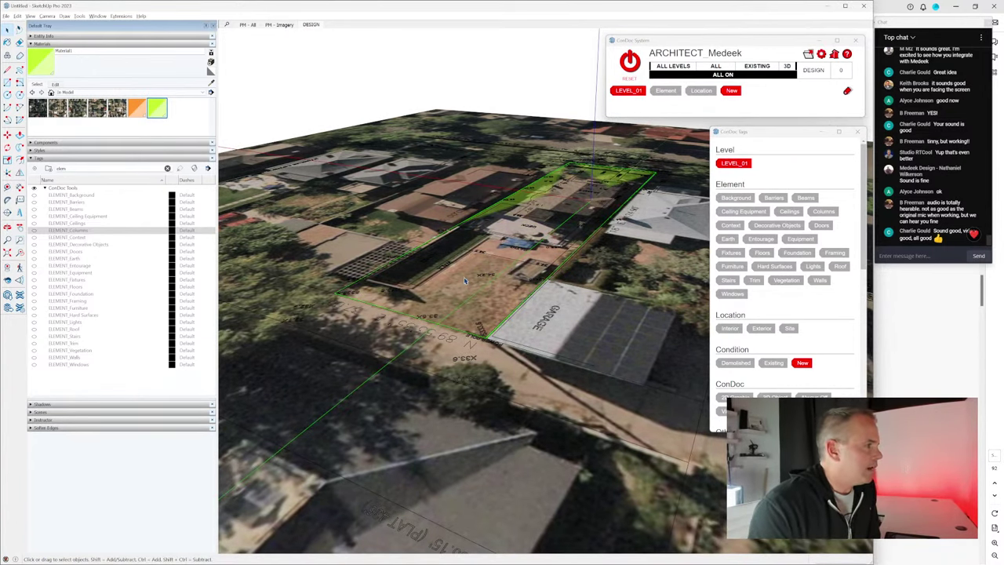
{"action": "middle_click_drag", "start_coordinate": [465, 280], "coordinate": [469, 301]}
{"action": "scroll", "coordinate": [472, 318], "scroll_direction": "down", "scroll_amount": 3}
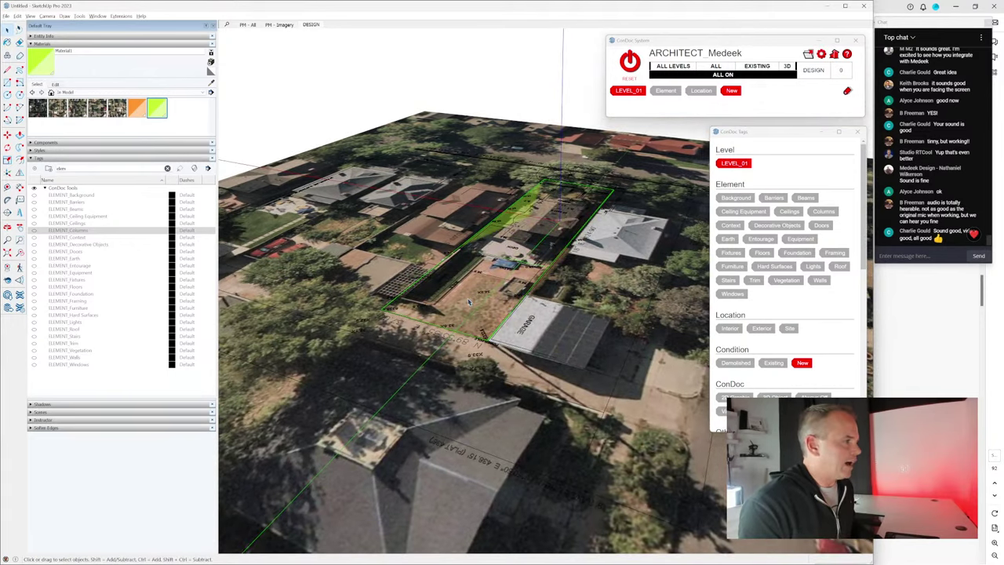
{"action": "left_click", "coordinate": [424, 366]}
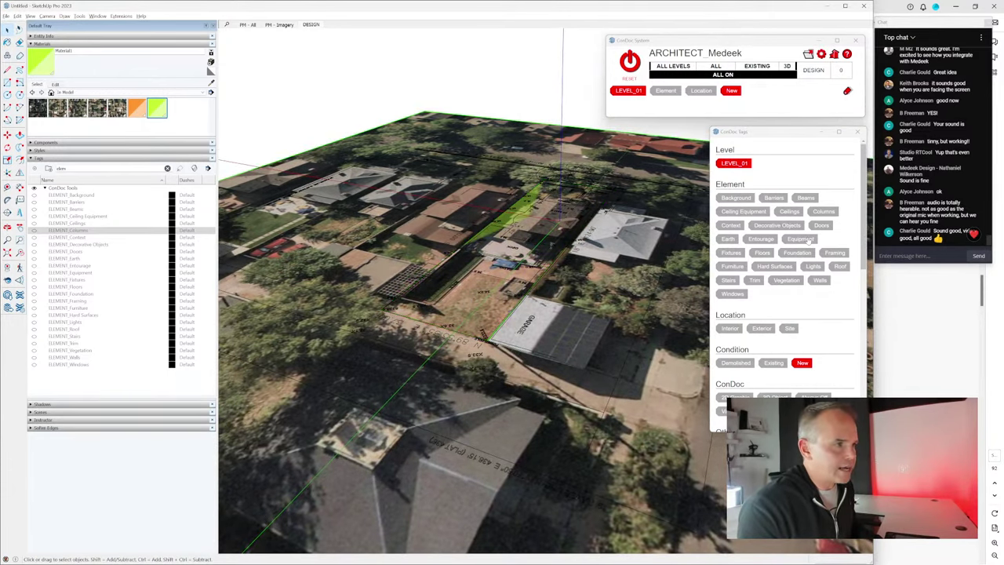
{"action": "left_click", "coordinate": [729, 225]}
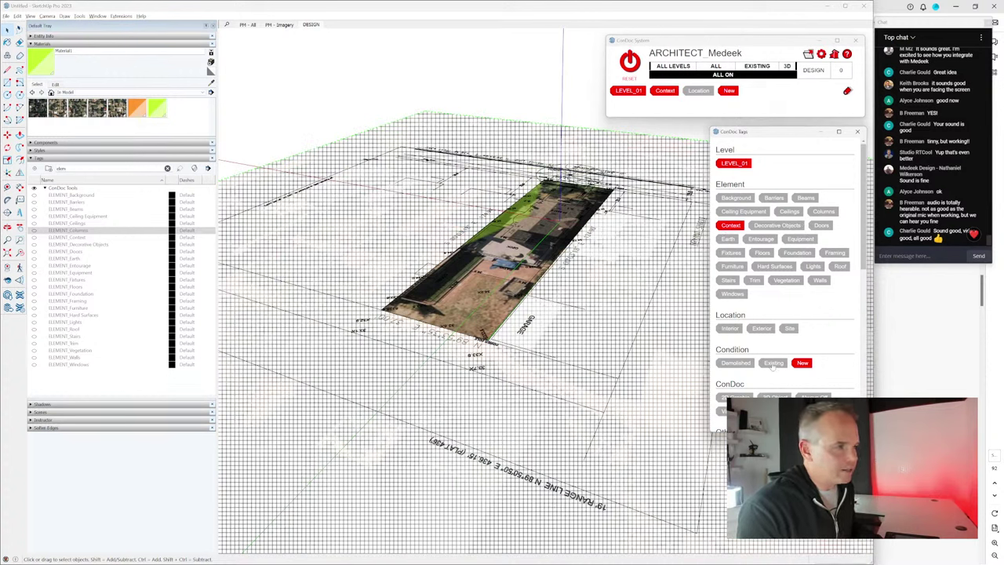
{"action": "left_click", "coordinate": [773, 364]}
{"action": "left_click", "coordinate": [773, 363]}
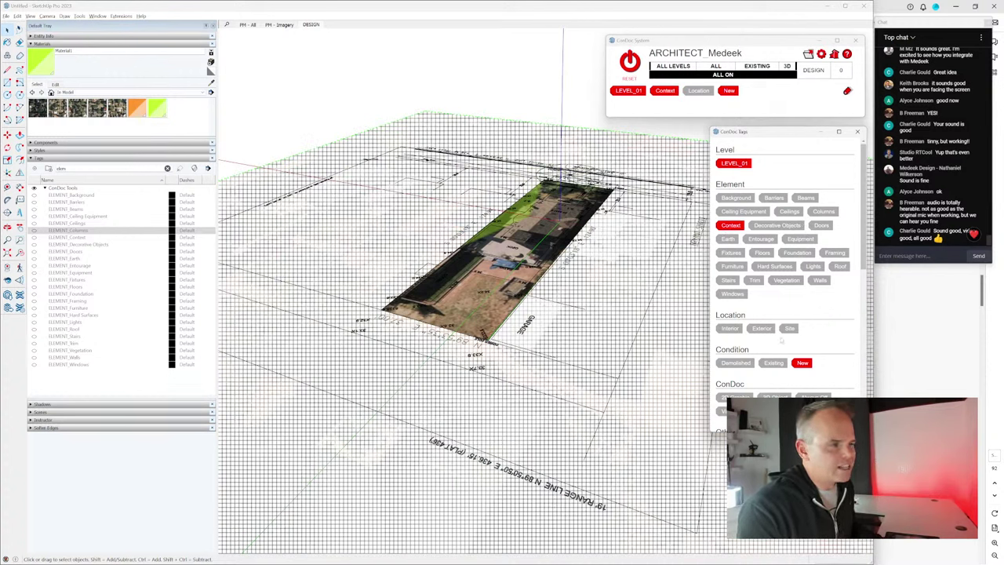
{"action": "left_click", "coordinate": [761, 329]}
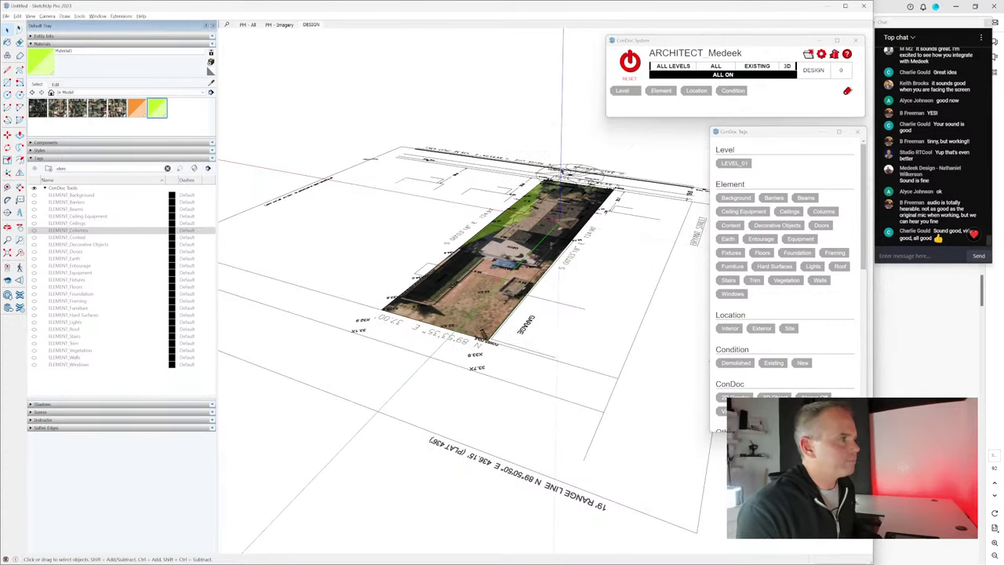
Step: Show ELEMENT_Context, change the neighbourhood aerial image's location tag to Site, and hide ELEMENT_Context again
{"action": "middle_click_drag", "start_coordinate": [695, 296], "coordinate": [624, 306]}
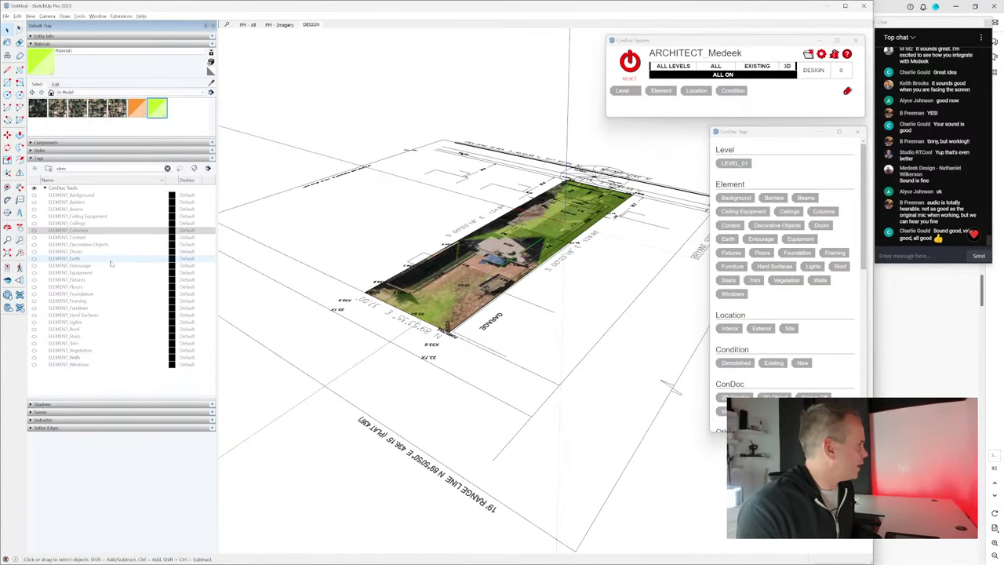
{"action": "left_click", "coordinate": [34, 238]}
{"action": "left_click", "coordinate": [33, 237]}
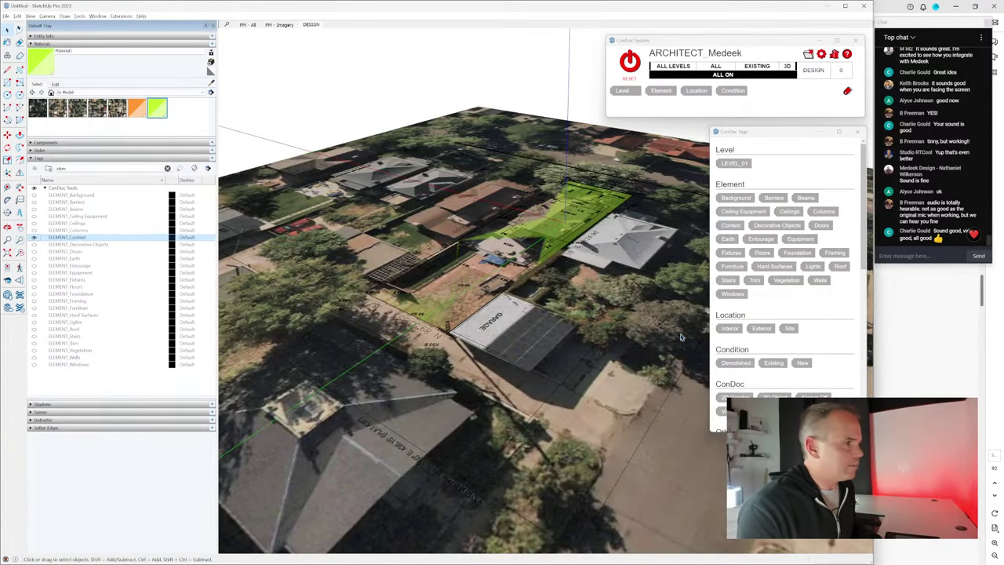
{"action": "left_click", "coordinate": [786, 329]}
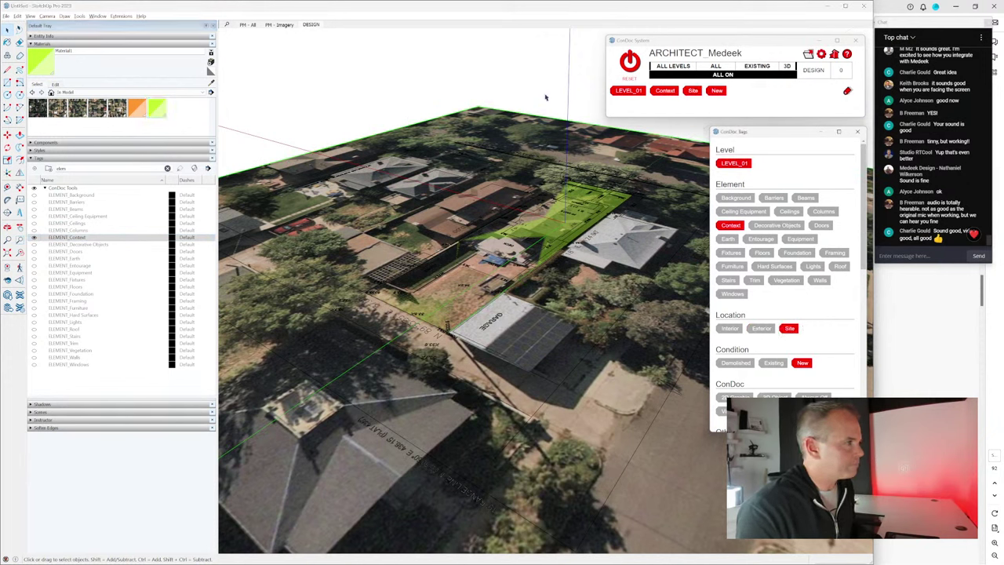
{"action": "left_click", "coordinate": [34, 238]}
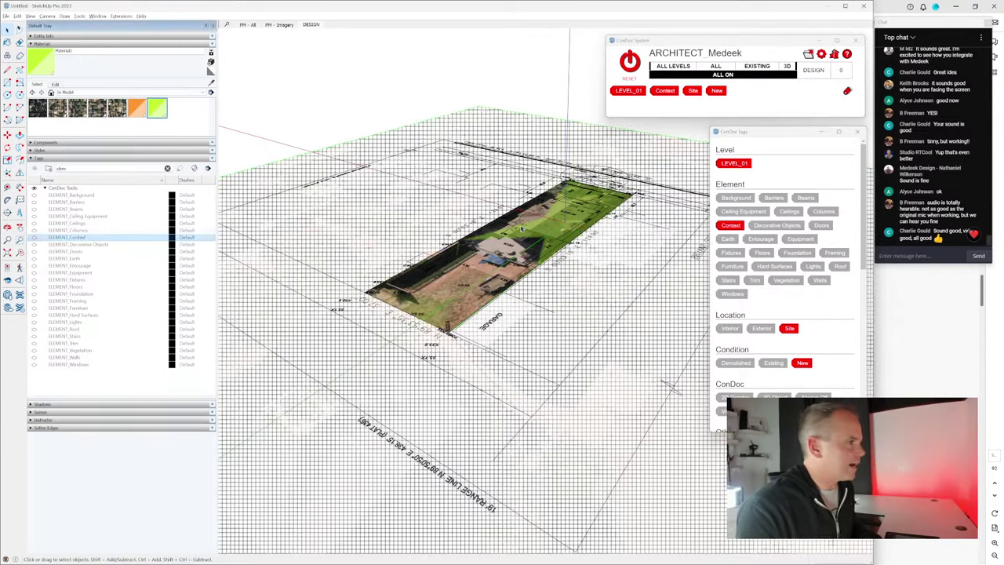
Step: Assign the Background element and Exterior location tags to the lot survey linework
{"action": "left_click", "coordinate": [551, 105]}
{"action": "scroll", "coordinate": [539, 204], "scroll_direction": "up", "scroll_amount": 2}
{"action": "left_click", "coordinate": [725, 164]}
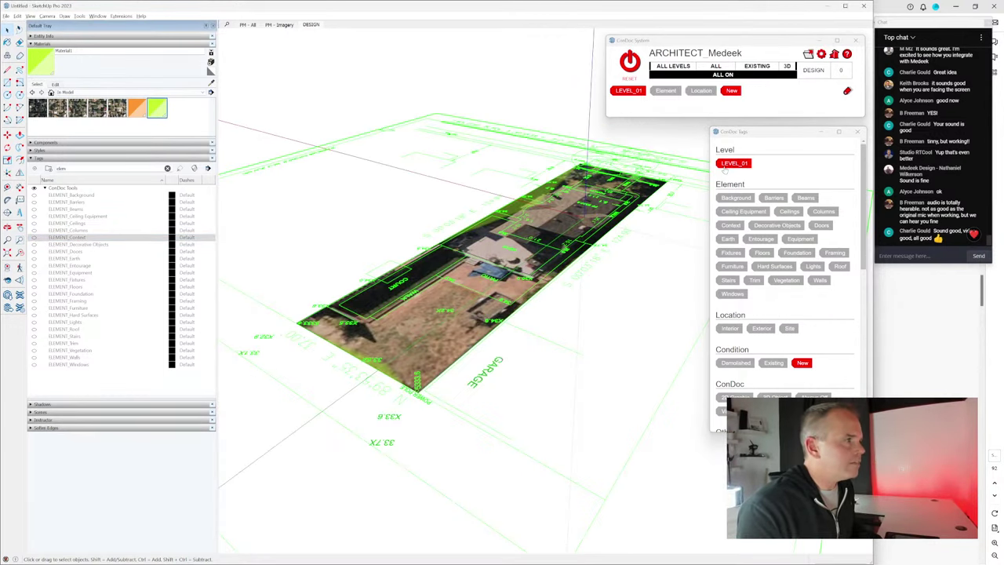
{"action": "left_click", "coordinate": [737, 198]}
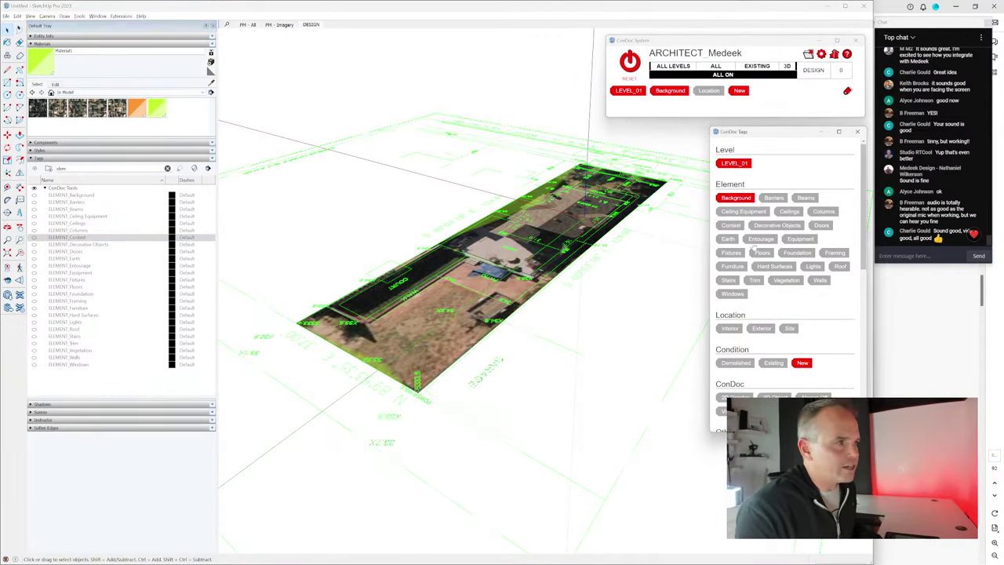
{"action": "left_click", "coordinate": [762, 332]}
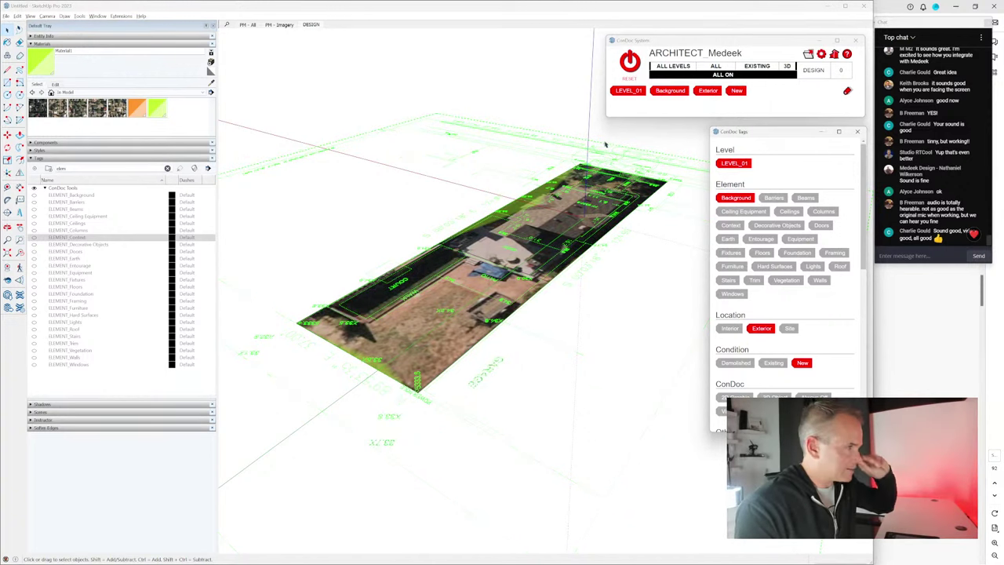
{"action": "left_click", "coordinate": [562, 100]}
Step: Assign the Earth element and Site location tags to the lot-shaped aerial image
{"action": "left_click", "coordinate": [546, 230]}
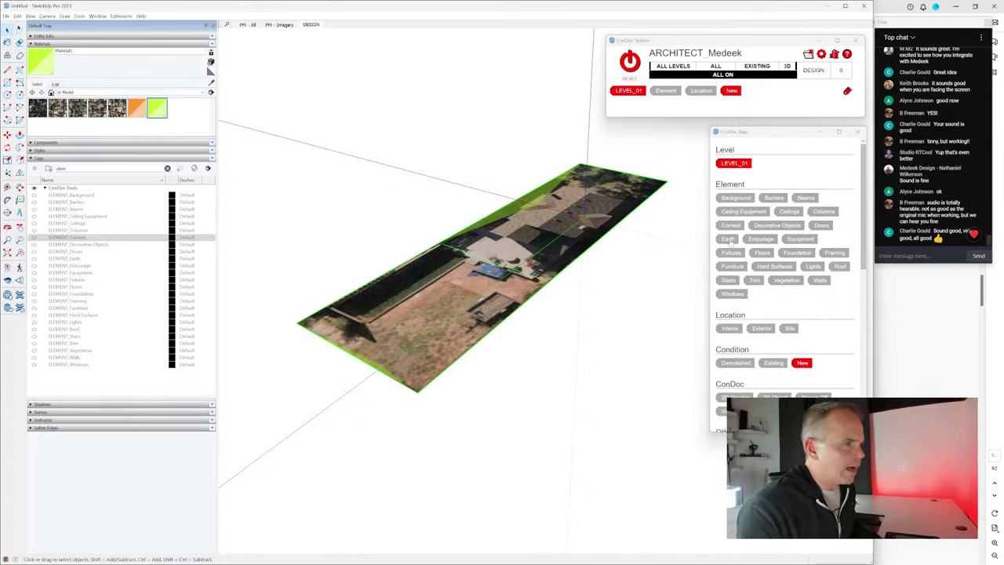
{"action": "left_click", "coordinate": [728, 239]}
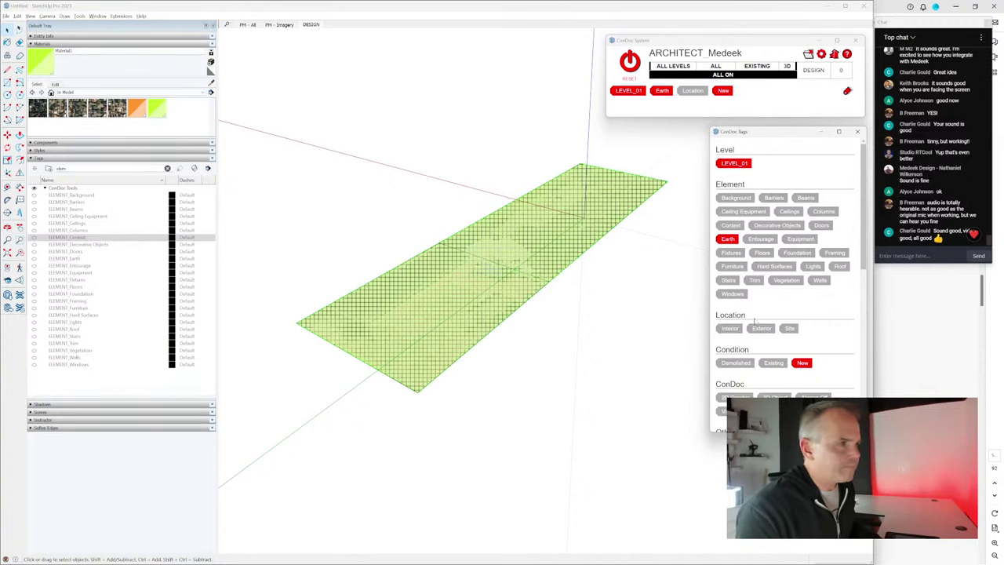
{"action": "left_click", "coordinate": [792, 329]}
Step: Show ELEMENT_Earth and replace the lot-shaped aerial image's Earth element tag with the Always Off tag
{"action": "left_click", "coordinate": [577, 227]}
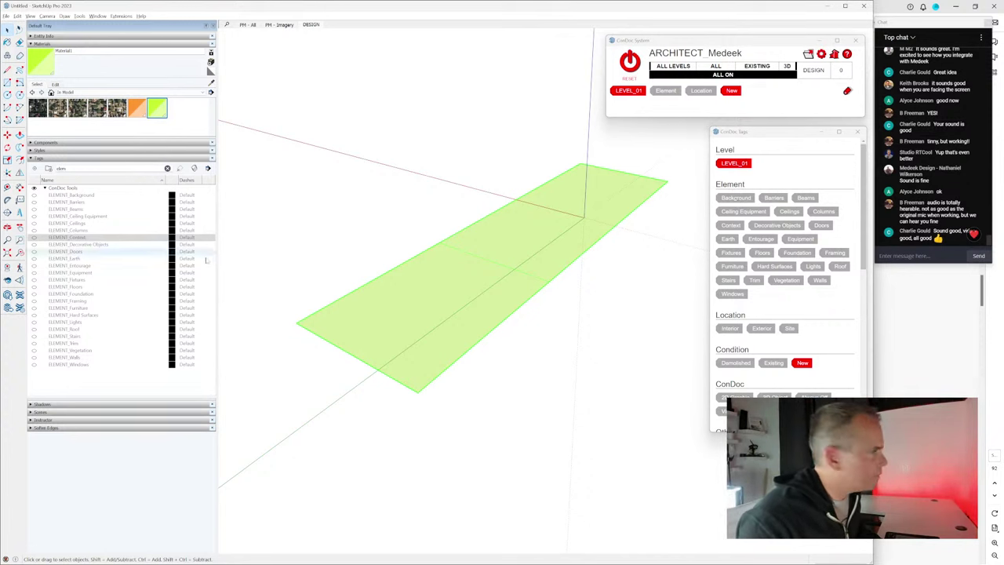
{"action": "left_click", "coordinate": [34, 259]}
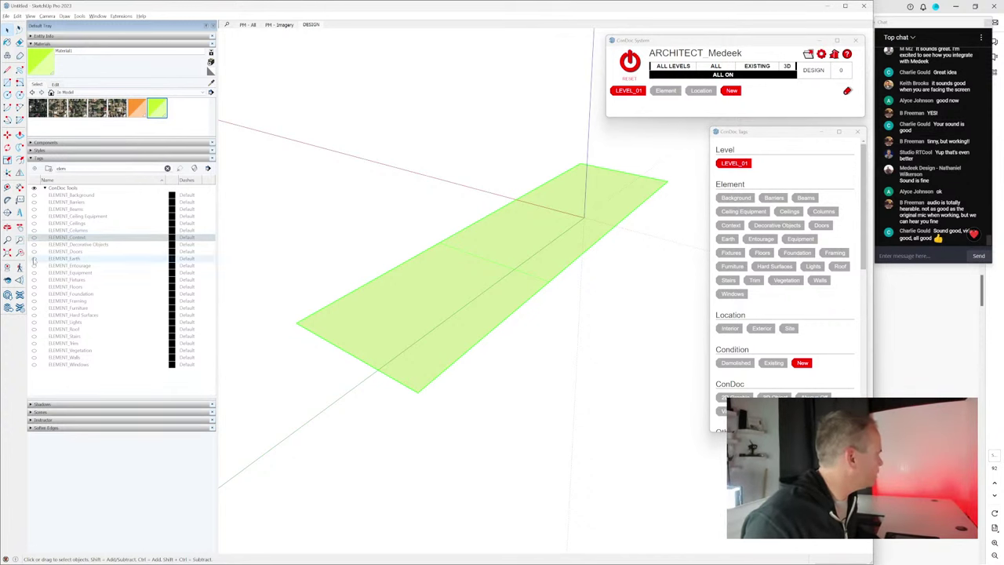
{"action": "left_click", "coordinate": [549, 231]}
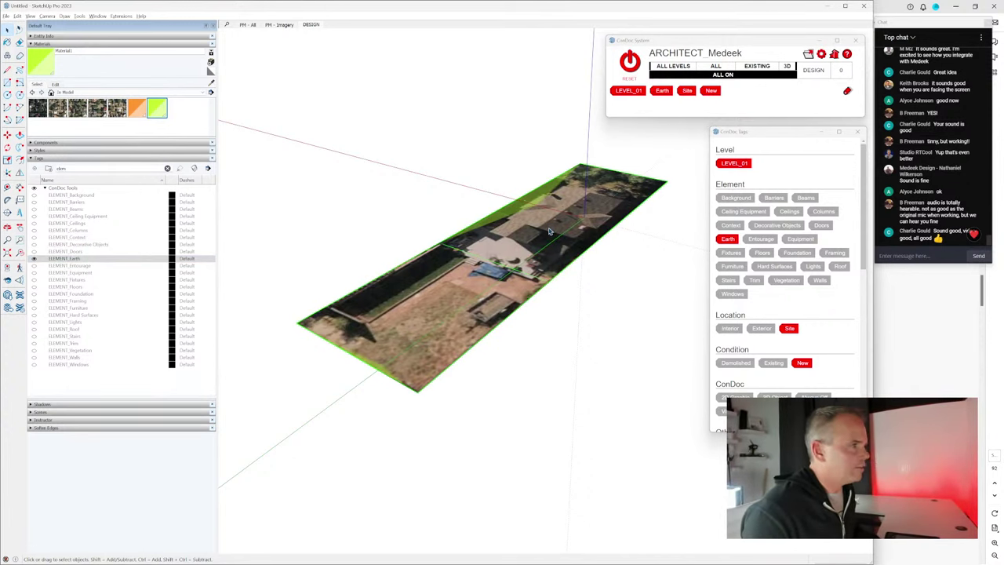
{"action": "left_click", "coordinate": [726, 239]}
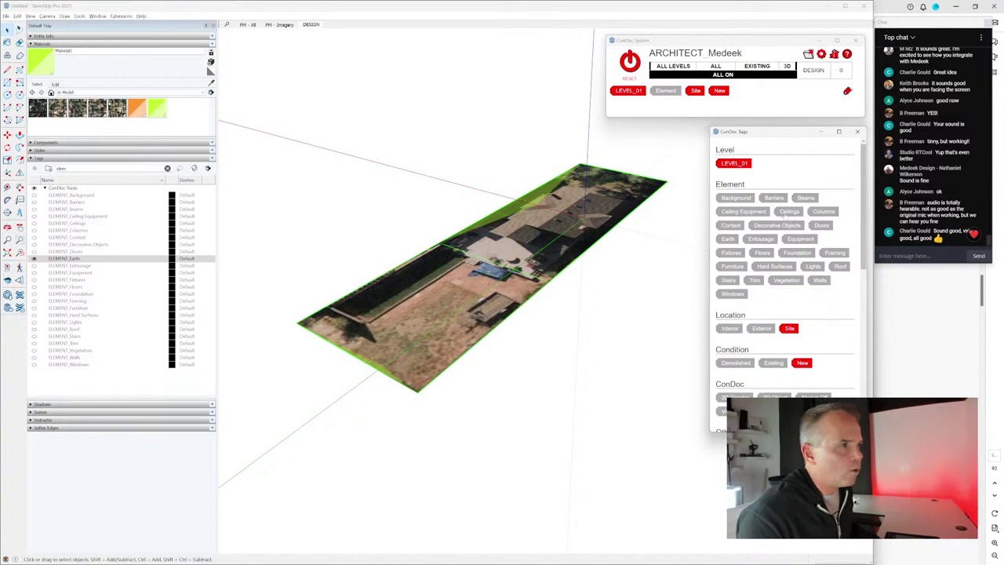
{"action": "left_click", "coordinate": [814, 397]}
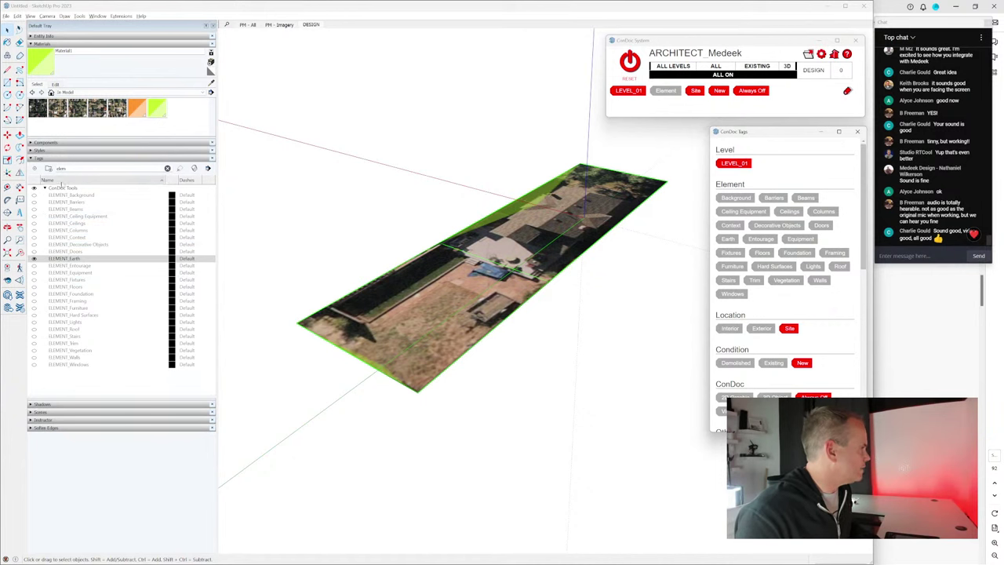
Step: Hide the CONDOC_Always Off tag and assign the Earth element tag to the green lot surface
{"action": "left_click", "coordinate": [167, 168]}
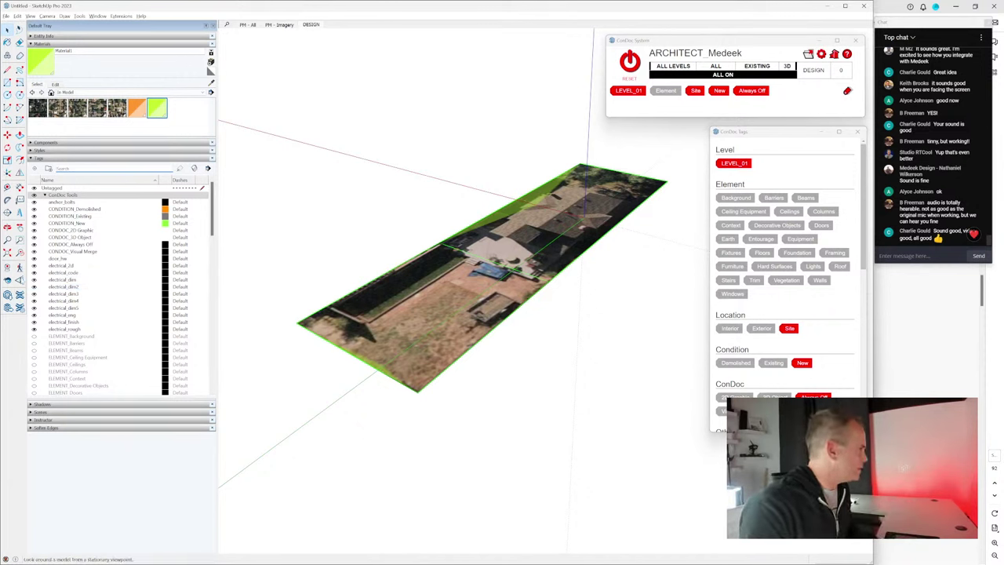
{"action": "left_click", "coordinate": [34, 245]}
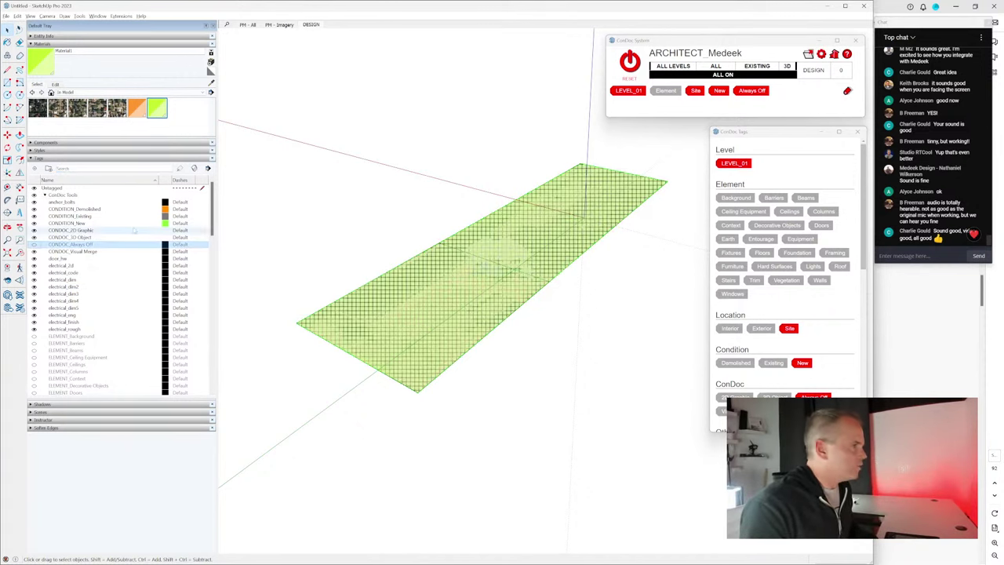
{"action": "left_click", "coordinate": [423, 229]}
{"action": "left_click", "coordinate": [495, 230]}
{"action": "left_click", "coordinate": [728, 238]}
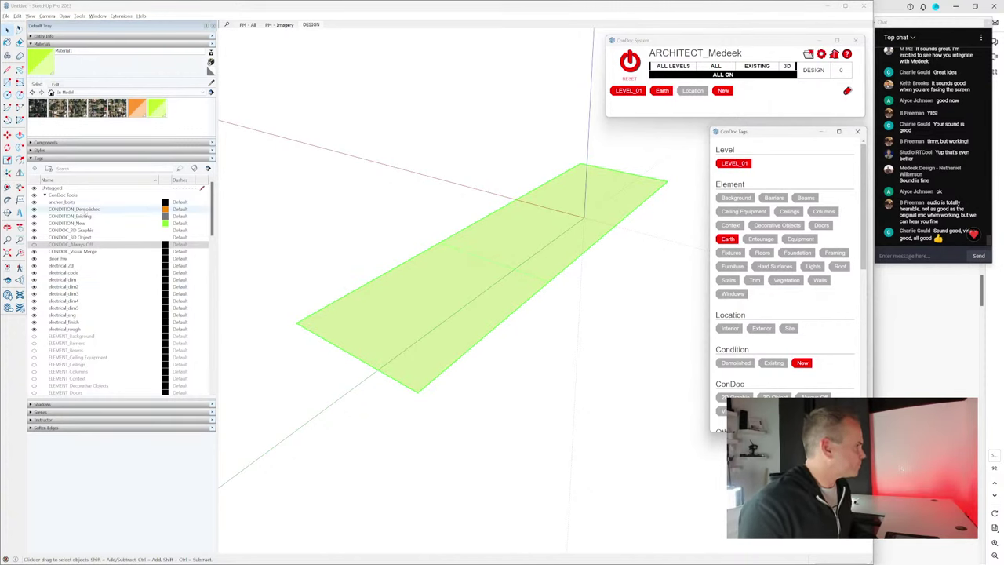
{"action": "left_click", "coordinate": [625, 321]}
Step: Reset the ConDoc visibility and inspect the bulk plane envelope within the neighbourhood imagery
{"action": "left_click", "coordinate": [630, 62]}
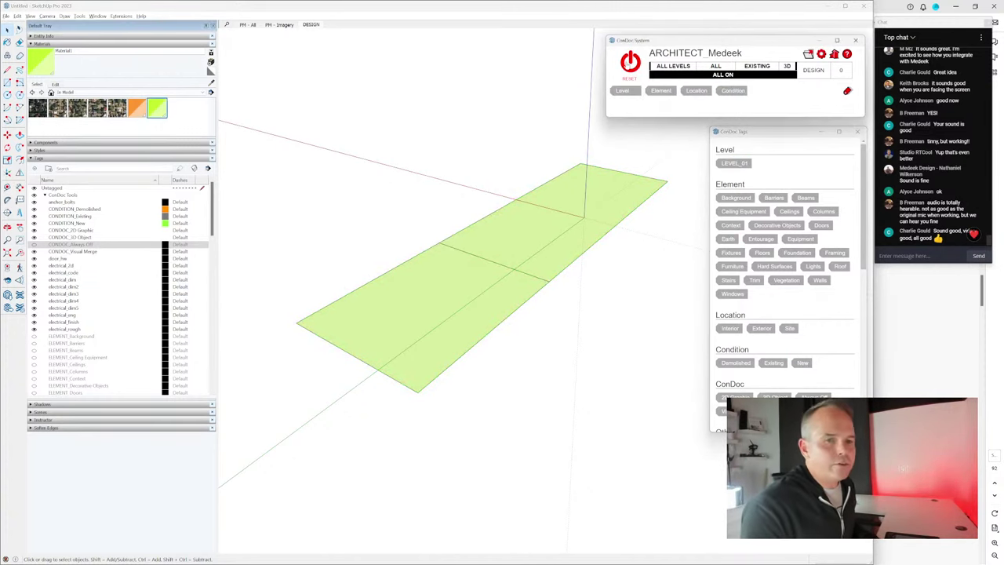
{"action": "scroll", "coordinate": [534, 310], "scroll_direction": "down", "scroll_amount": 5}
{"action": "scroll", "coordinate": [486, 290], "scroll_direction": "up", "scroll_amount": 5}
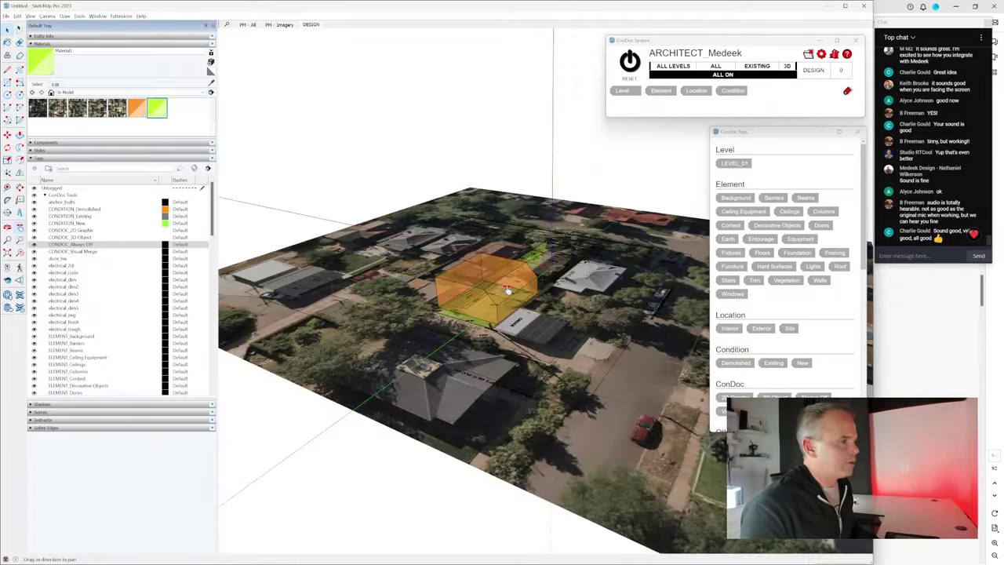
{"action": "middle_click_drag", "start_coordinate": [484, 292], "coordinate": [518, 316]}
{"action": "scroll", "coordinate": [515, 243], "scroll_direction": "down", "scroll_amount": 3}
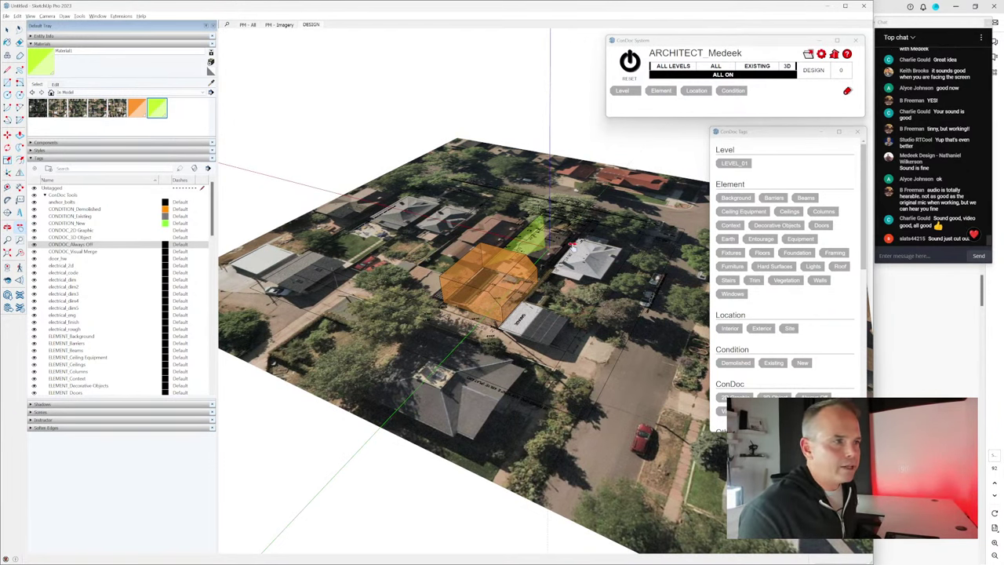
{"action": "scroll", "coordinate": [549, 251], "scroll_direction": "up", "scroll_amount": 3}
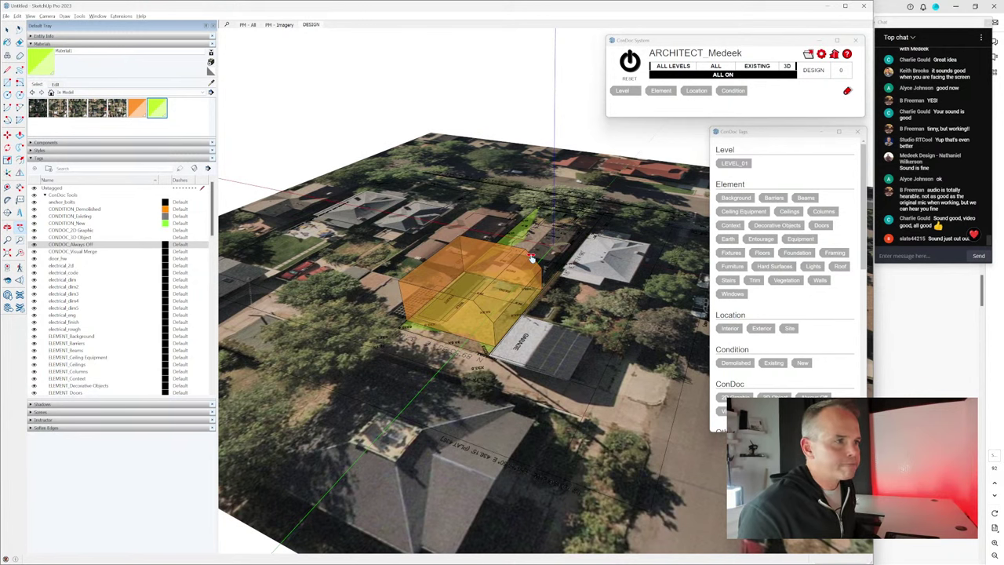
{"action": "scroll", "coordinate": [532, 258], "scroll_direction": "up", "scroll_amount": 2}
Step: Hide the ELEMENT_Context and ELEMENT_Background tags
{"action": "left_click", "coordinate": [62, 44]}
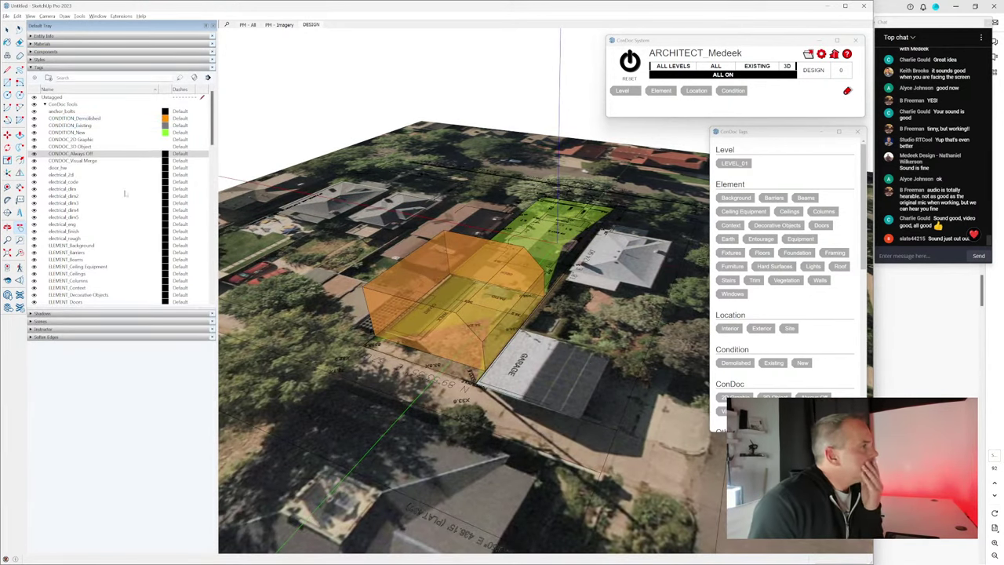
{"action": "scroll", "coordinate": [85, 218], "scroll_direction": "down", "scroll_amount": 5}
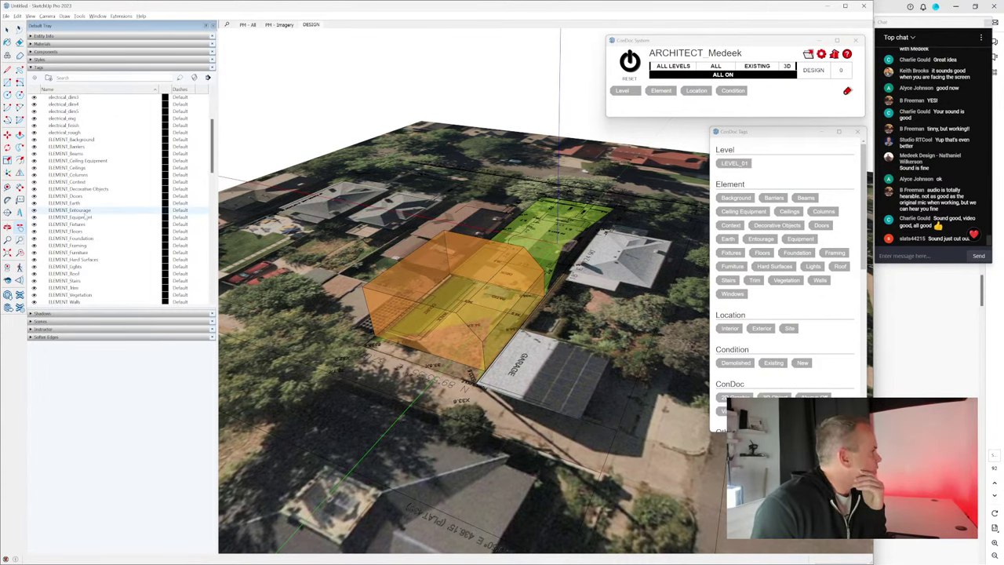
{"action": "scroll", "coordinate": [74, 210], "scroll_direction": "down", "scroll_amount": 1}
{"action": "left_click", "coordinate": [34, 161]}
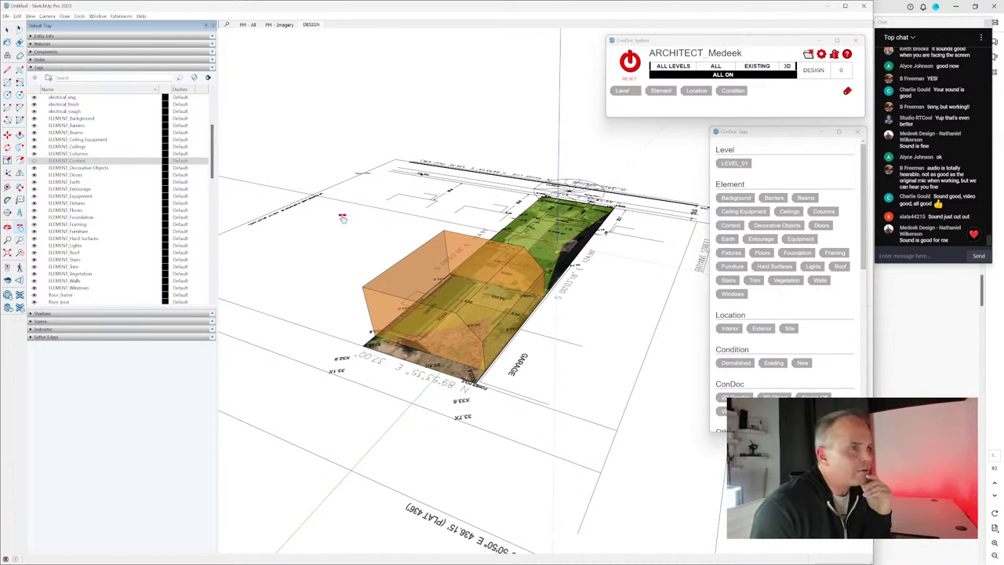
{"action": "left_click", "coordinate": [35, 119]}
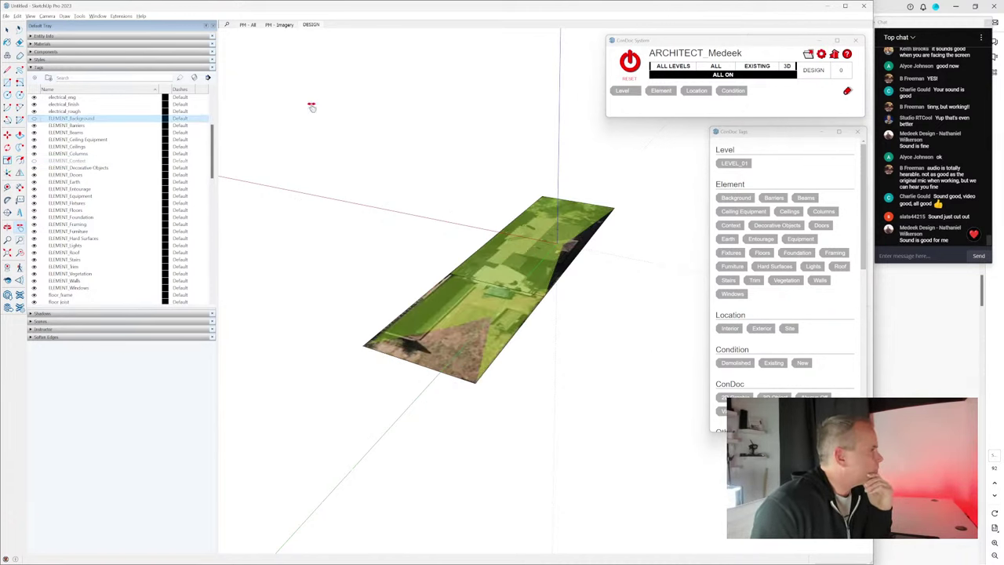
Step: Filter the tag list for "alway" and hide the CONDOC_Always Off tag
{"action": "middle_click_drag", "start_coordinate": [475, 197], "coordinate": [502, 263]}
{"action": "scroll", "coordinate": [502, 264], "scroll_direction": "up", "scroll_amount": 3}
{"action": "scroll", "coordinate": [141, 156], "scroll_direction": "down", "scroll_amount": 15}
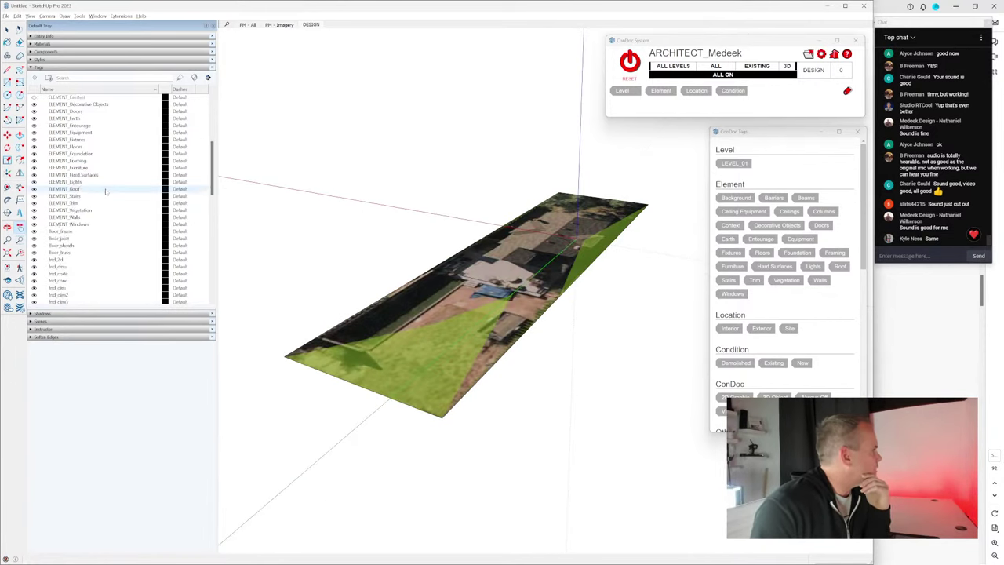
{"action": "scroll", "coordinate": [108, 193], "scroll_direction": "up", "scroll_amount": 10}
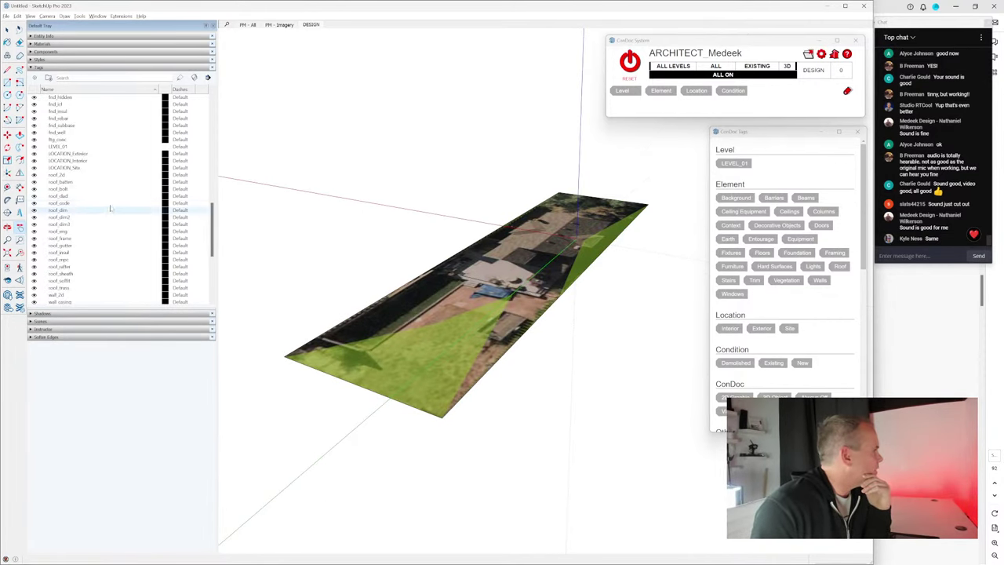
{"action": "left_click", "coordinate": [91, 77]}
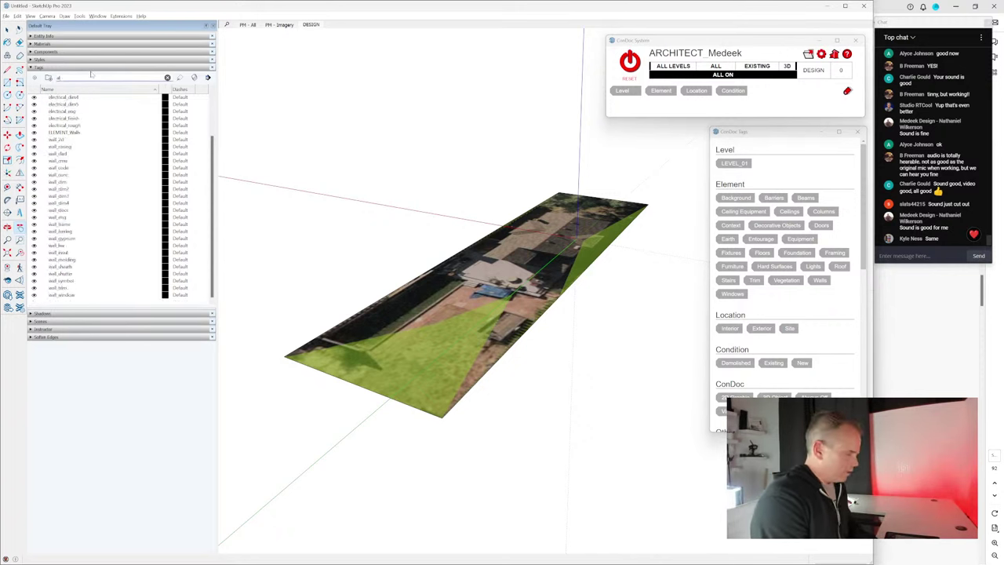
{"action": "type", "text": "alway"}
{"action": "left_click", "coordinate": [34, 104]}
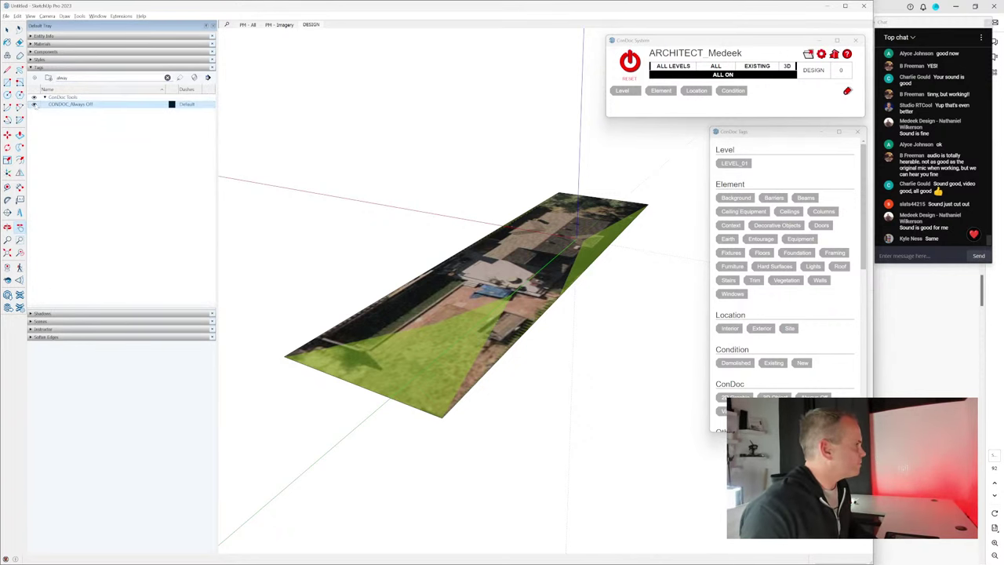
{"action": "scroll", "coordinate": [541, 201], "scroll_direction": "up", "scroll_amount": 3}
{"action": "middle_click_drag", "start_coordinate": [529, 246], "coordinate": [593, 222], "text": "shift"}
{"action": "scroll", "coordinate": [557, 239], "scroll_direction": "down", "scroll_amount": 2}
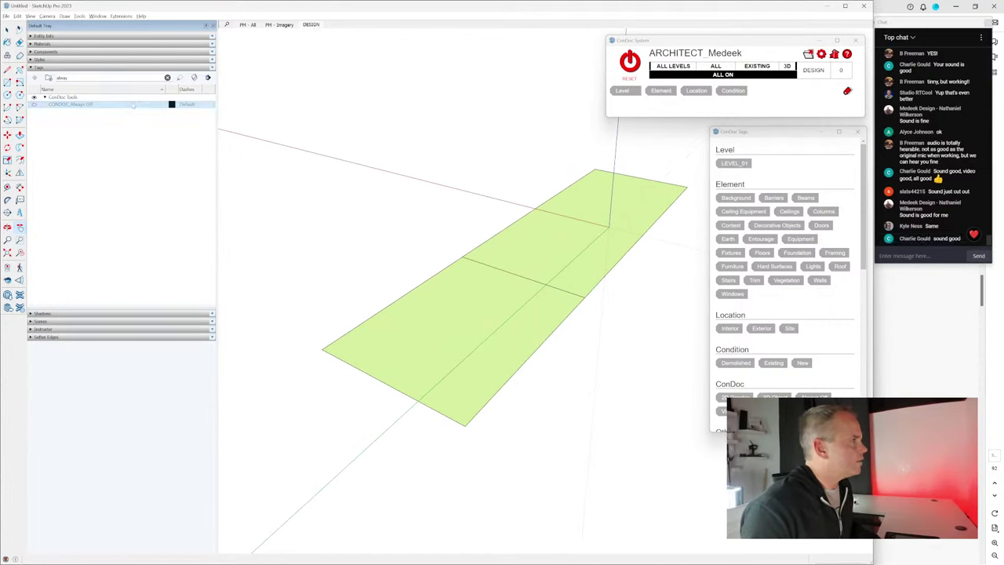
Step: Include visible tags in the properties saved with the DESIGN scene
{"action": "left_click", "coordinate": [37, 68]}
{"action": "left_click", "coordinate": [39, 82]}
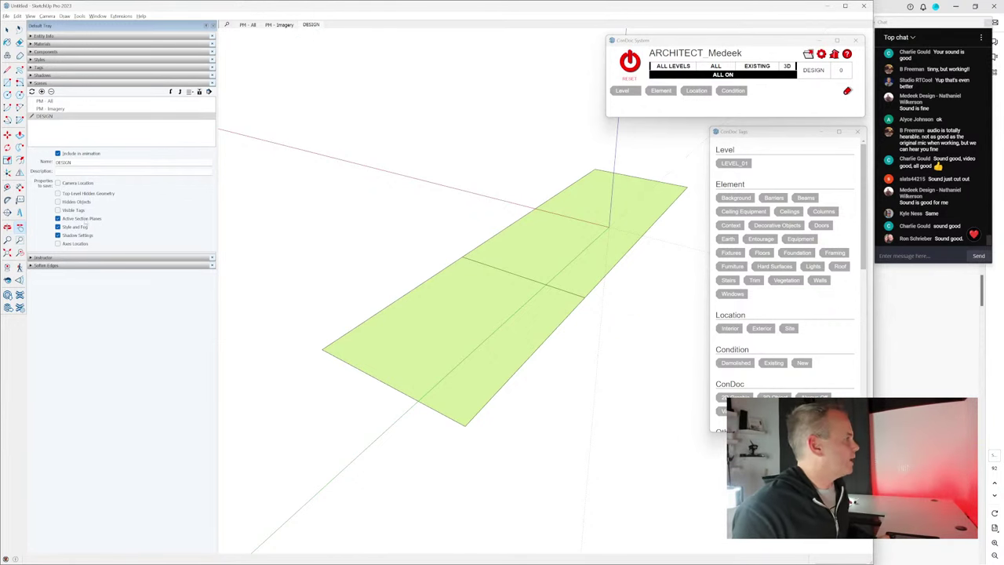
{"action": "left_click", "coordinate": [57, 210]}
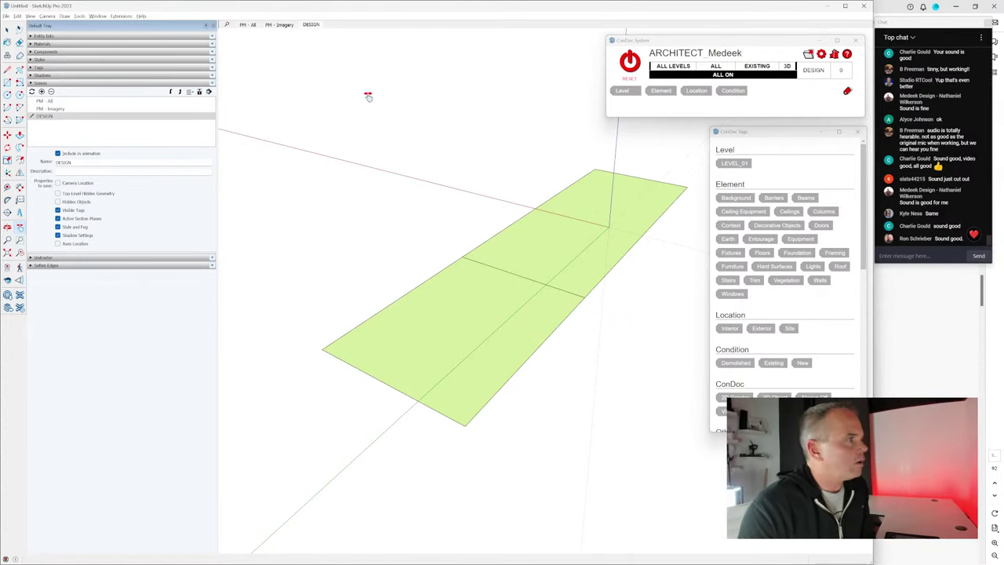
Step: Turn everything on in ConDoc and reset the visibility back to the DESIGN scene
{"action": "left_click", "coordinate": [728, 76]}
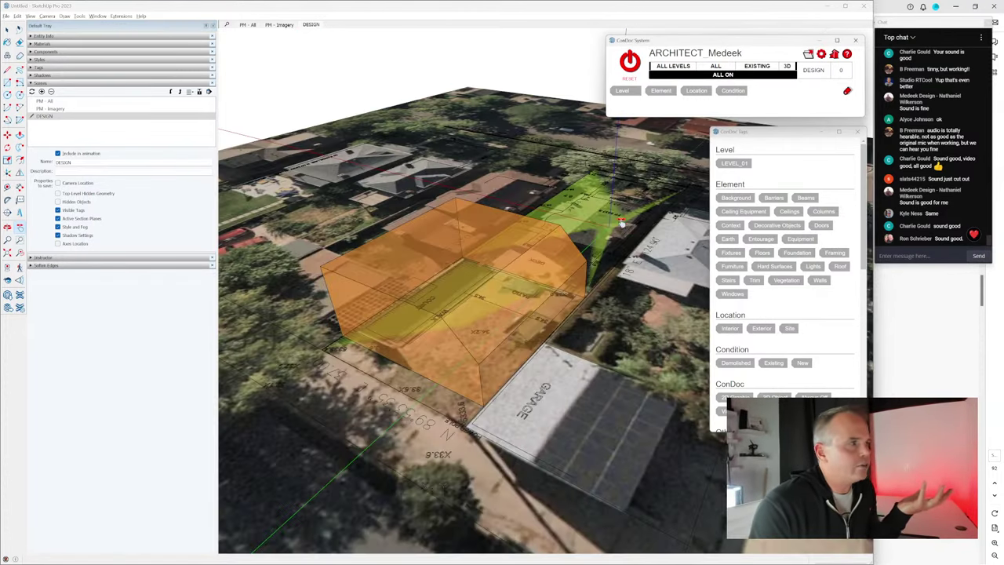
{"action": "scroll", "coordinate": [547, 271], "scroll_direction": "down", "scroll_amount": 2}
{"action": "middle_click_drag", "start_coordinate": [547, 271], "coordinate": [554, 234]}
{"action": "left_click", "coordinate": [630, 62]}
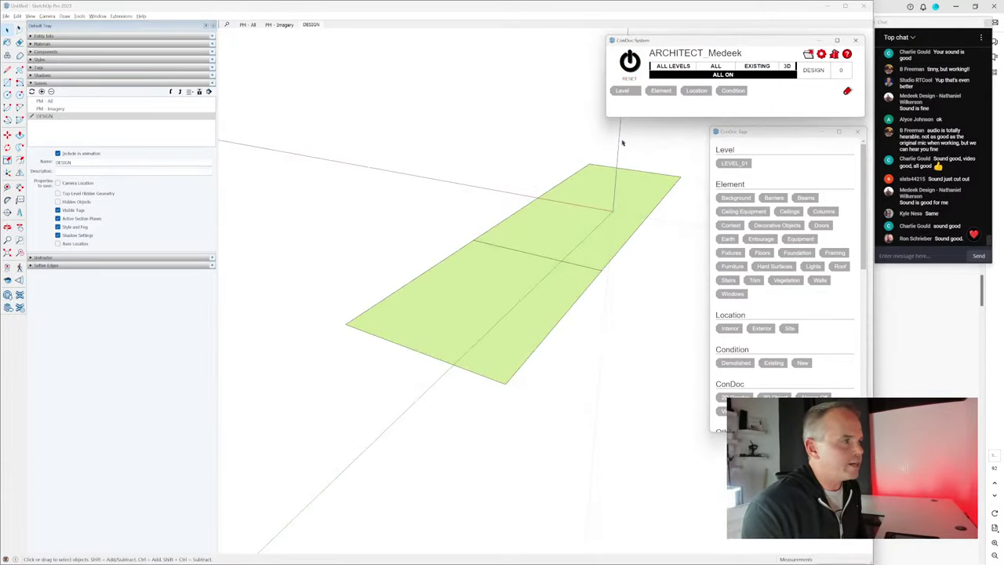
{"action": "middle_click_drag", "start_coordinate": [545, 273], "coordinate": [513, 277]}
{"action": "middle_click_drag", "start_coordinate": [497, 297], "coordinate": [484, 291]}
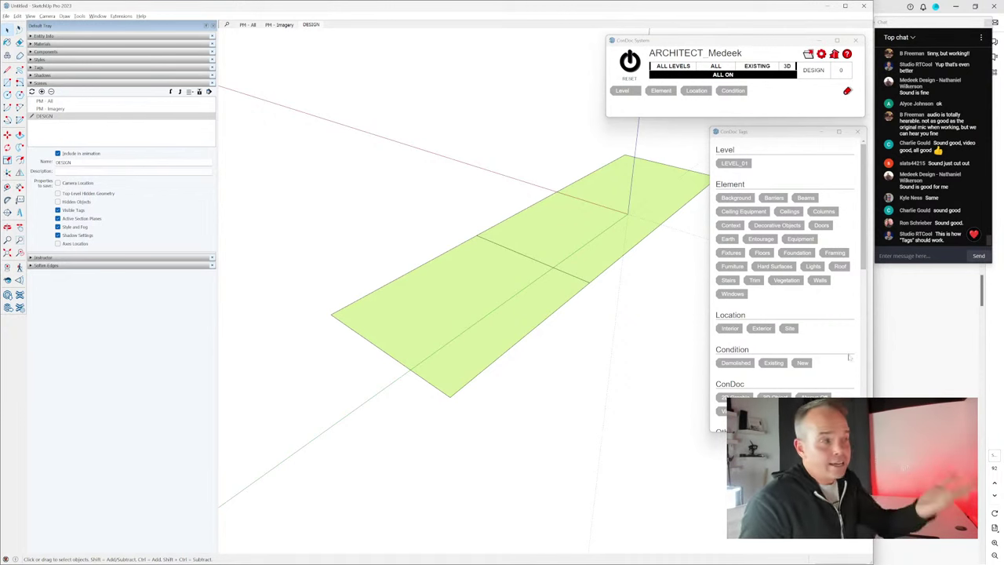
{"action": "middle_click_drag", "start_coordinate": [547, 327], "coordinate": [607, 314]}
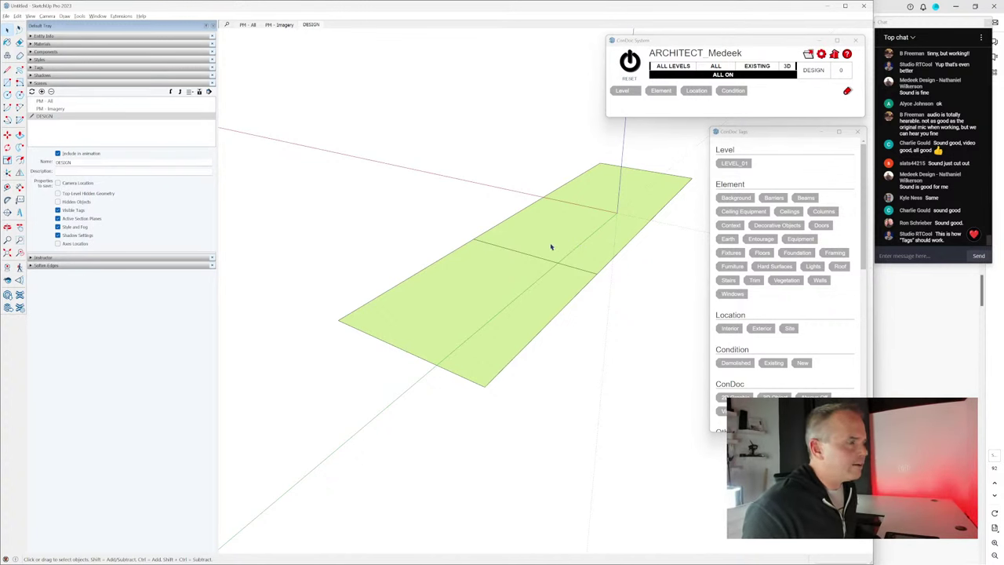
{"action": "scroll", "coordinate": [550, 246], "scroll_direction": "up", "scroll_amount": 1}
Step: Display the Medeek Foundation and Medeek Wall toolbars, placing the Wall toolbar below the Foundation one
{"action": "right_click", "coordinate": [11, 50]}
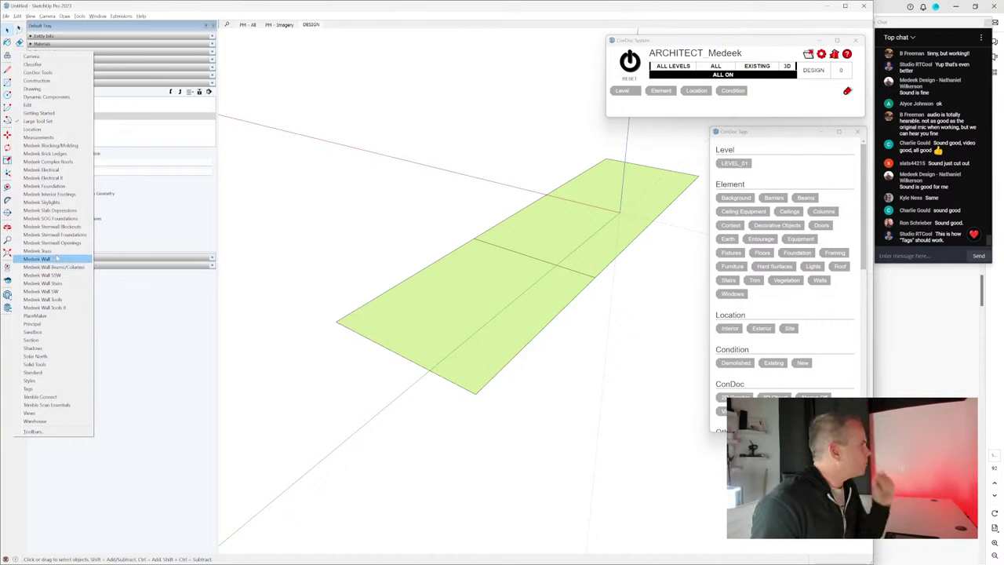
{"action": "left_click", "coordinate": [47, 186]}
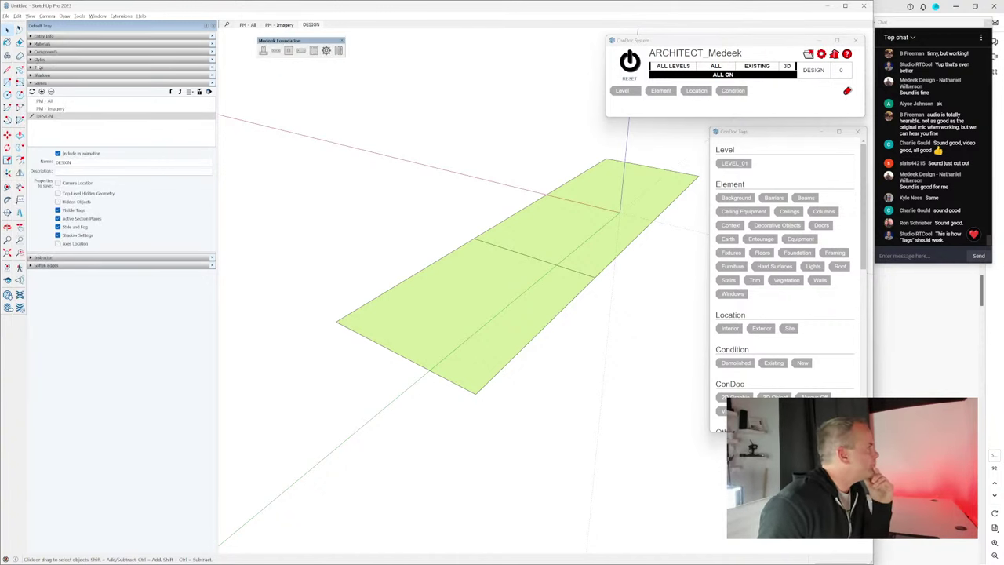
{"action": "right_click", "coordinate": [307, 46]}
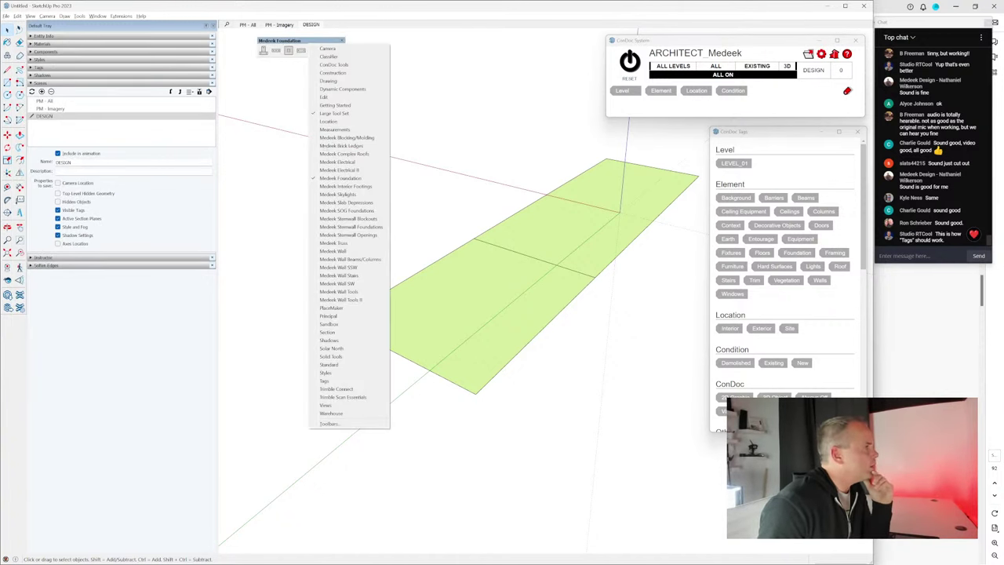
{"action": "left_click", "coordinate": [350, 252]}
{"action": "left_click_drag", "start_coordinate": [306, 71], "coordinate": [300, 120]}
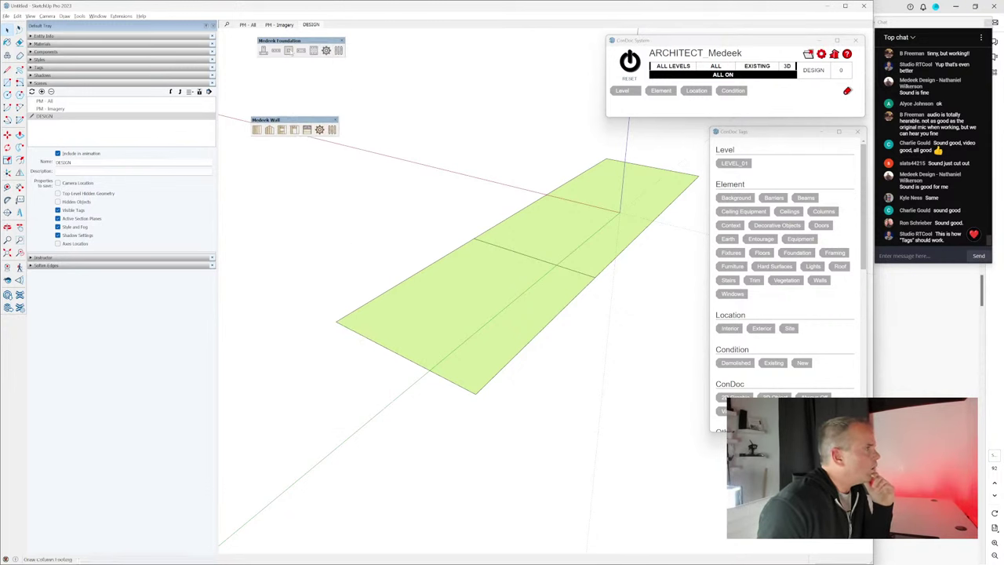
Step: Display the Medeek SOG Foundations toolbar beside the Medeek Foundation one, and display the Medeek Wall Tools toolbar
{"action": "right_click", "coordinate": [291, 50]}
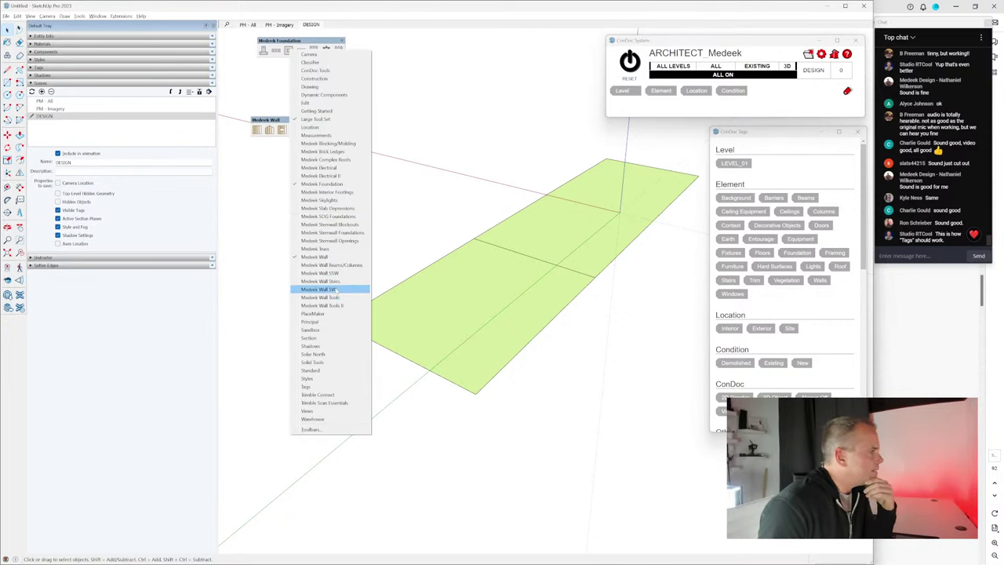
{"action": "left_click", "coordinate": [342, 218]}
{"action": "left_click_drag", "start_coordinate": [424, 40], "coordinate": [370, 41]}
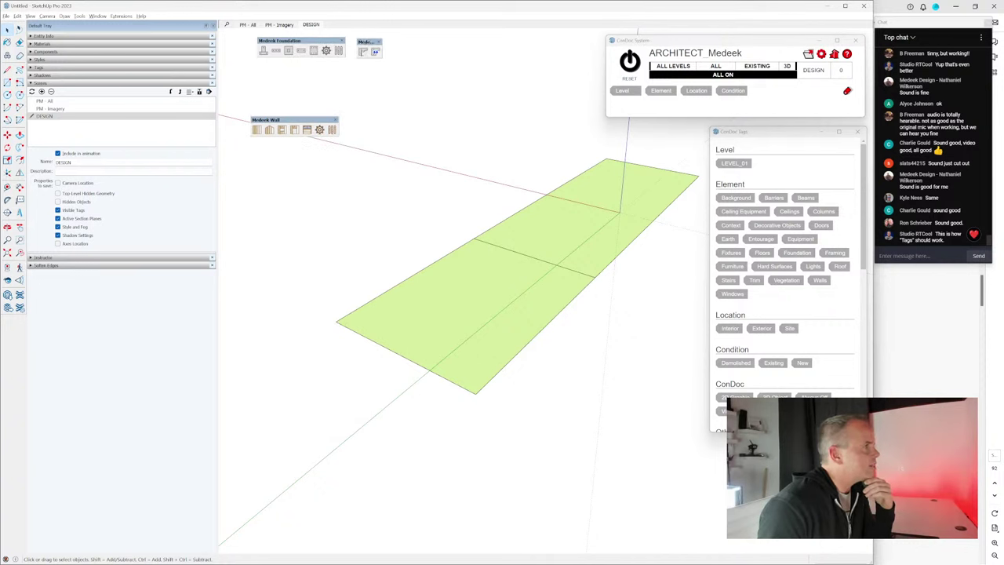
{"action": "right_click", "coordinate": [307, 131]}
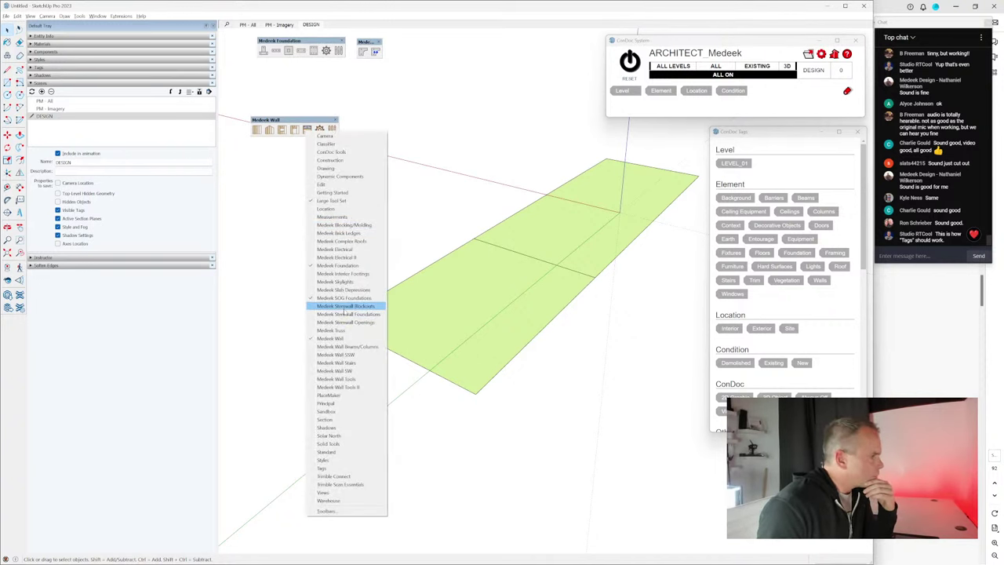
{"action": "left_click", "coordinate": [337, 379]}
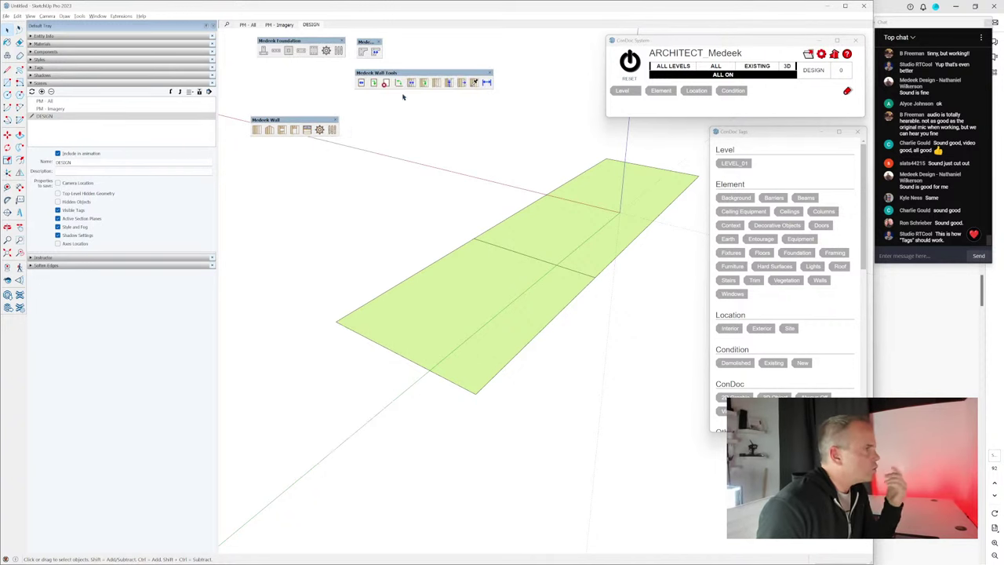
Step: Place the Medeek Wall Tools toolbar beside Medeek Wall, and display the Medeek Truss toolbar below Medeek Wall
{"action": "left_click_drag", "start_coordinate": [392, 73], "coordinate": [384, 119]}
{"action": "right_click", "coordinate": [307, 130]}
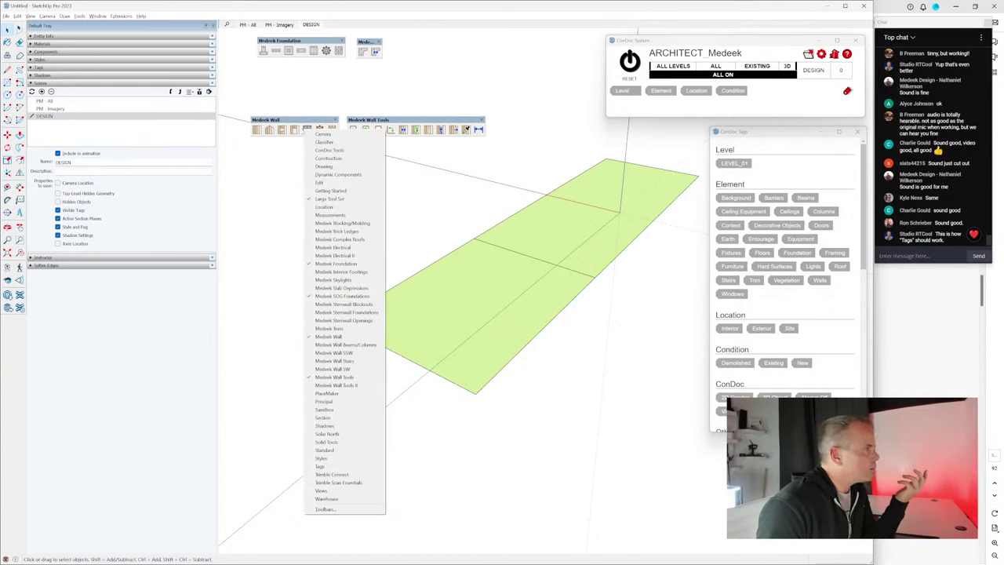
{"action": "left_click", "coordinate": [357, 329]}
{"action": "left_click_drag", "start_coordinate": [323, 101], "coordinate": [308, 163]}
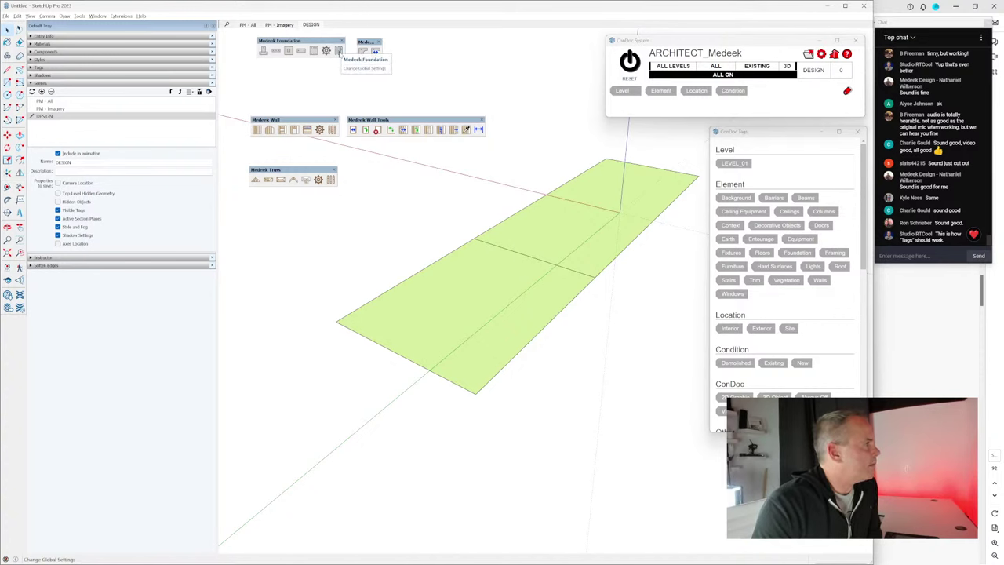
Step: Open the global settings of Medeek Foundation, Medeek Wall and Medeek Truss, arranging the windows so each stays accessible
{"action": "left_click", "coordinate": [339, 50]}
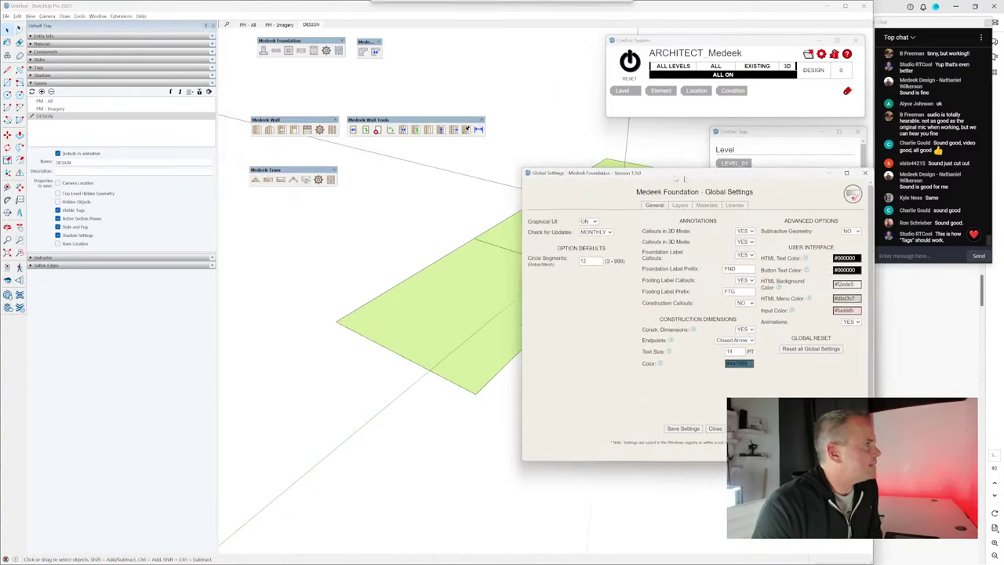
{"action": "left_click", "coordinate": [332, 130]}
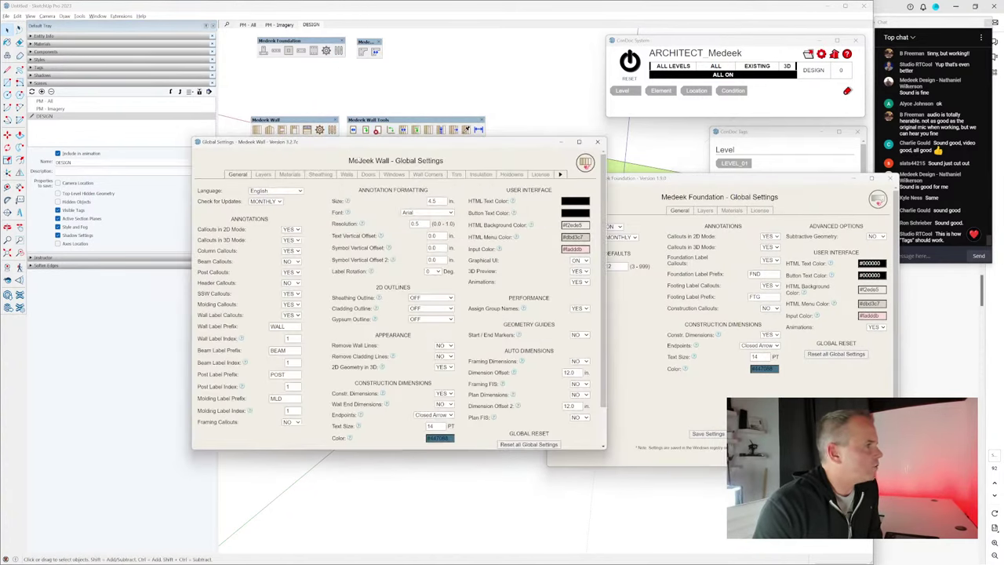
{"action": "left_click_drag", "start_coordinate": [349, 151], "coordinate": [345, 155]}
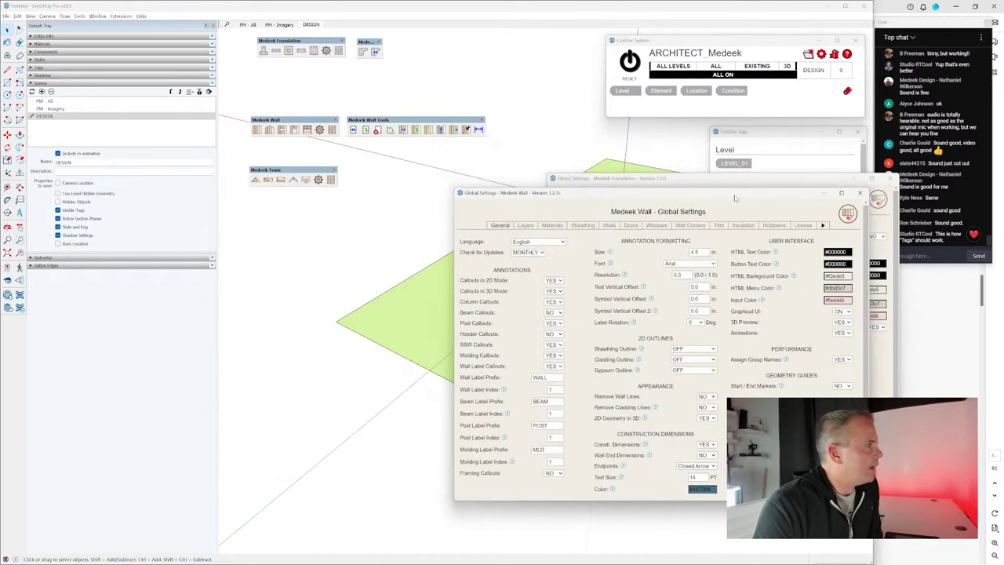
{"action": "left_click", "coordinate": [331, 179]}
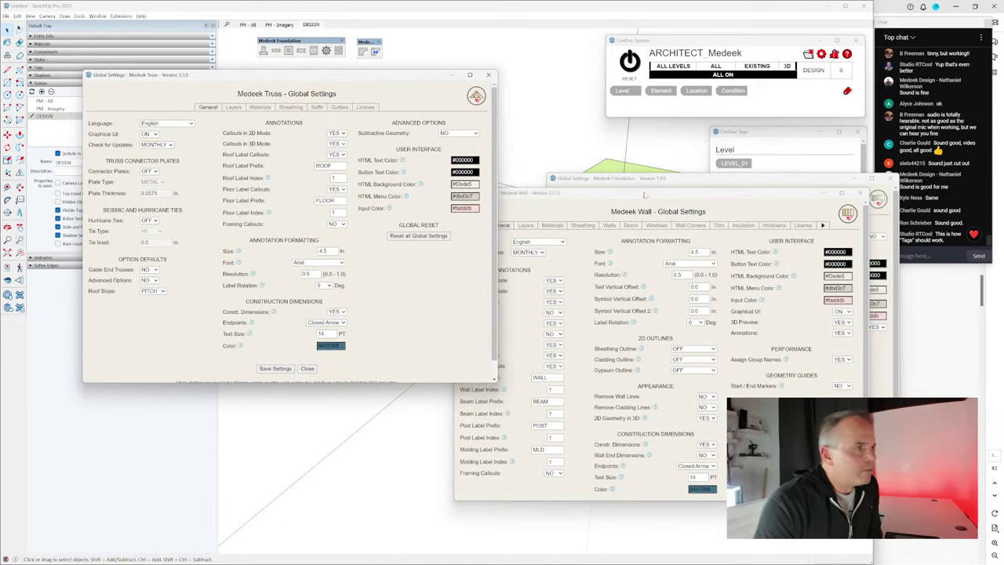
{"action": "left_click_drag", "start_coordinate": [644, 196], "coordinate": [447, 112]}
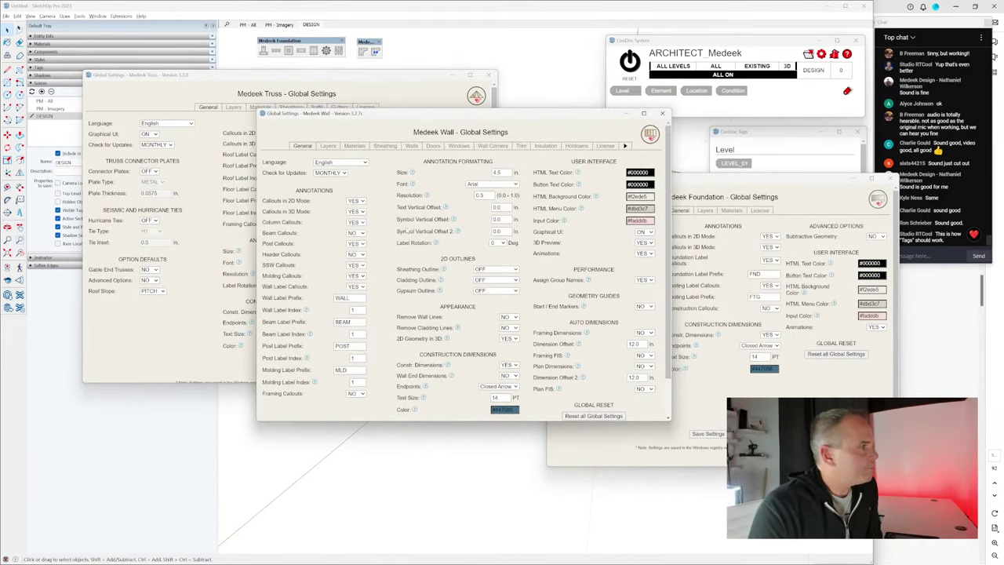
Step: Set 2D Geometry in 3D to YES in the Medeek Wall general settings and save them
{"action": "scroll", "coordinate": [471, 320], "scroll_direction": "down", "scroll_amount": 1}
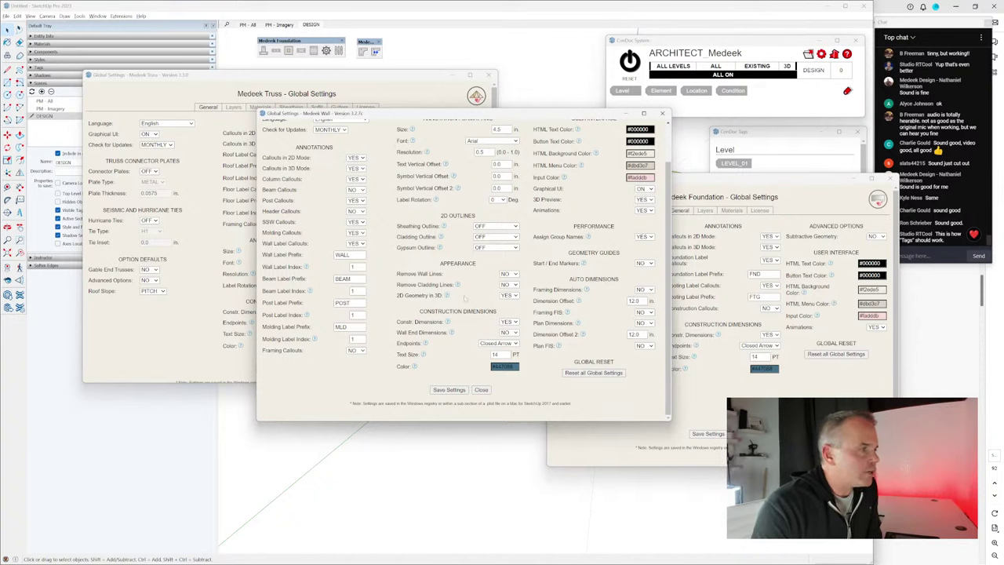
{"action": "left_click", "coordinate": [514, 298]}
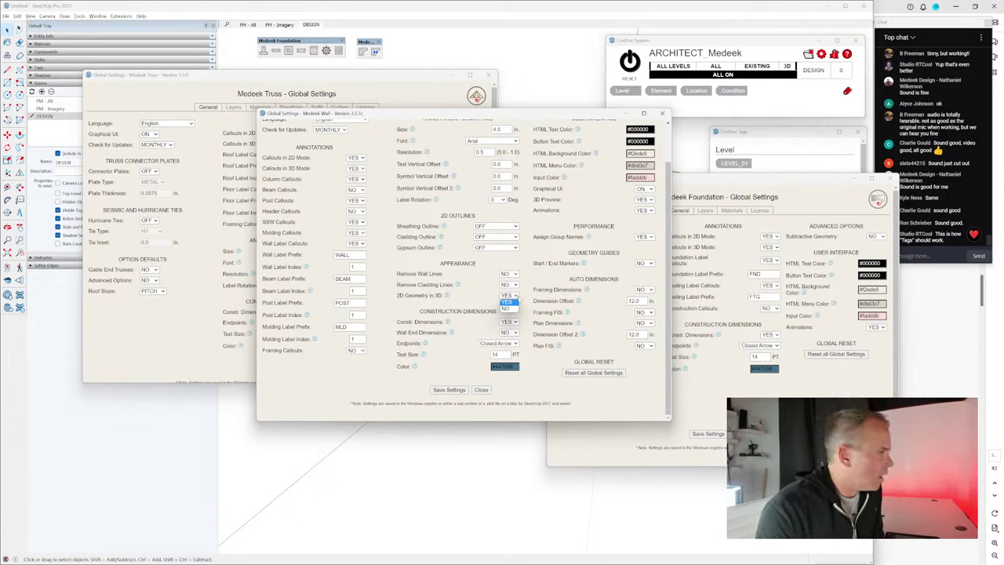
{"action": "left_click", "coordinate": [510, 302]}
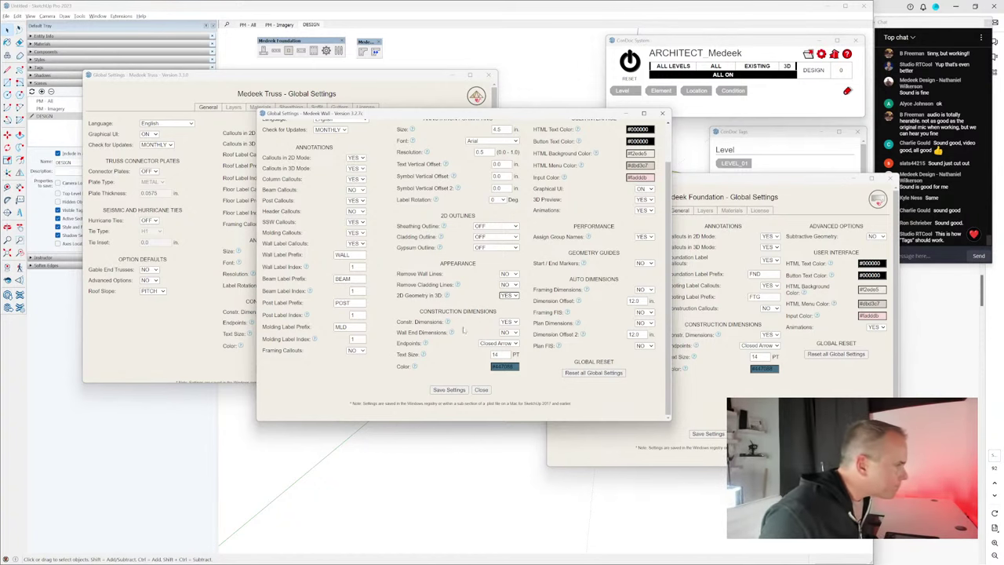
{"action": "left_click", "coordinate": [461, 392]}
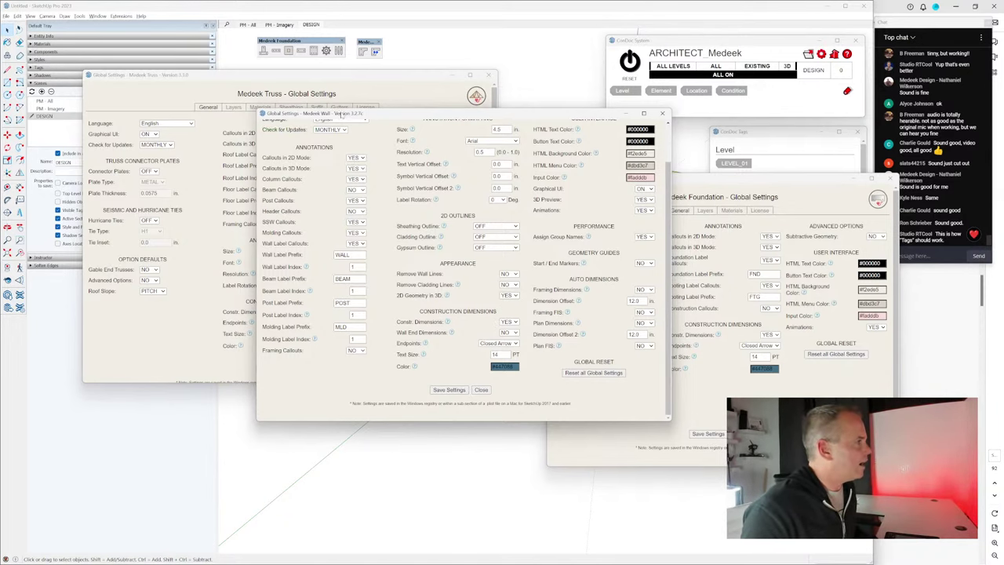
Step: Review the layer names and assignments in the Medeek Wall global settings
{"action": "left_click_drag", "start_coordinate": [342, 115], "coordinate": [338, 98]}
{"action": "left_click", "coordinate": [324, 129]}
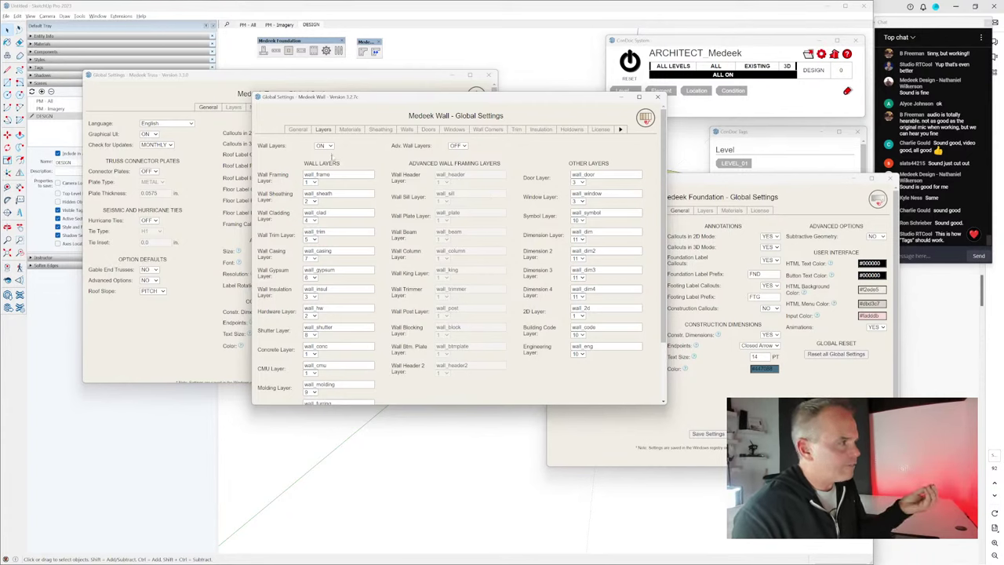
{"action": "scroll", "coordinate": [332, 155], "scroll_direction": "down", "scroll_amount": 5}
{"action": "scroll", "coordinate": [331, 155], "scroll_direction": "up", "scroll_amount": 5}
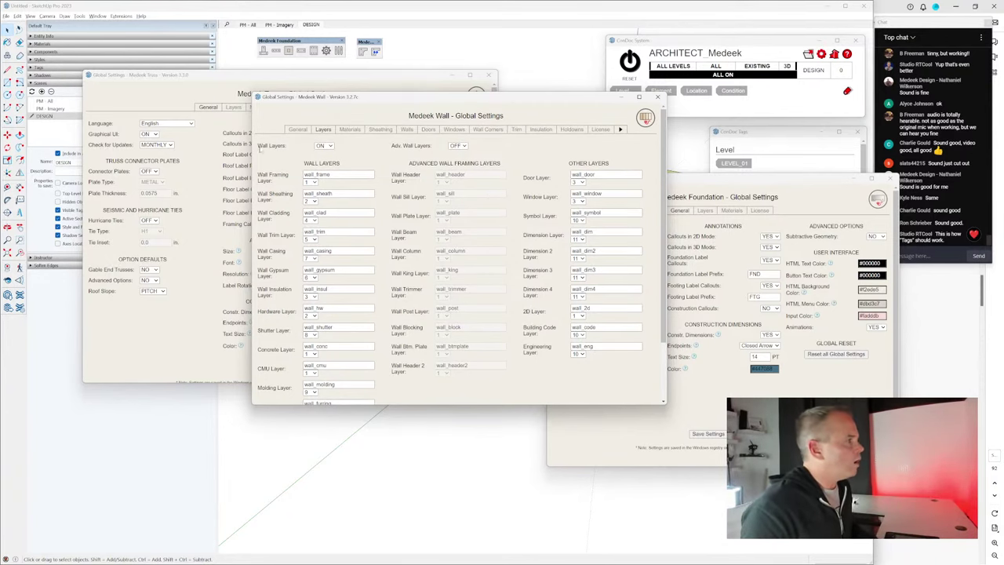
Step: Set Custom Layers to ON in the layer settings of Medeek Truss
{"action": "left_click", "coordinate": [202, 75]}
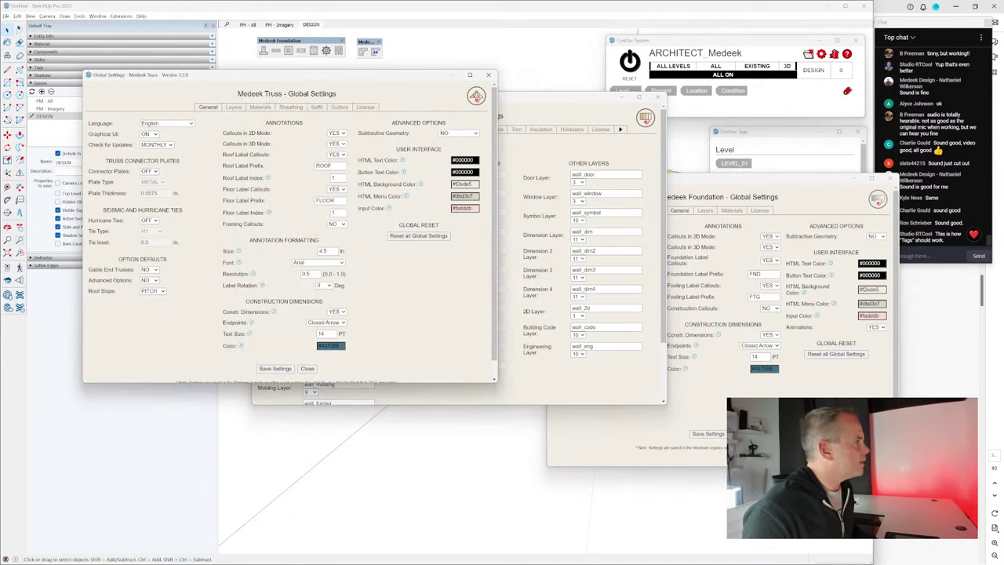
{"action": "left_click", "coordinate": [234, 107]}
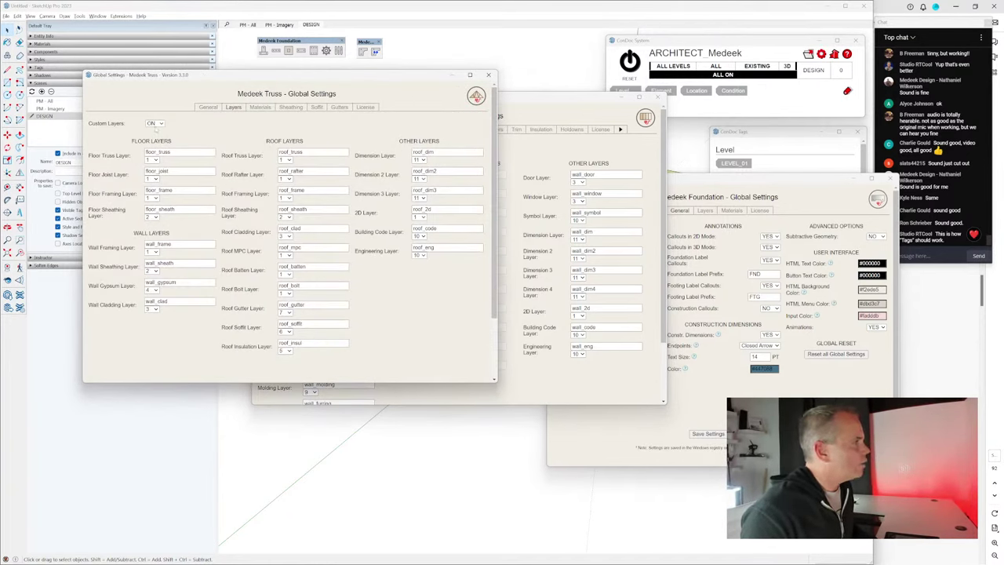
{"action": "left_click", "coordinate": [154, 124]}
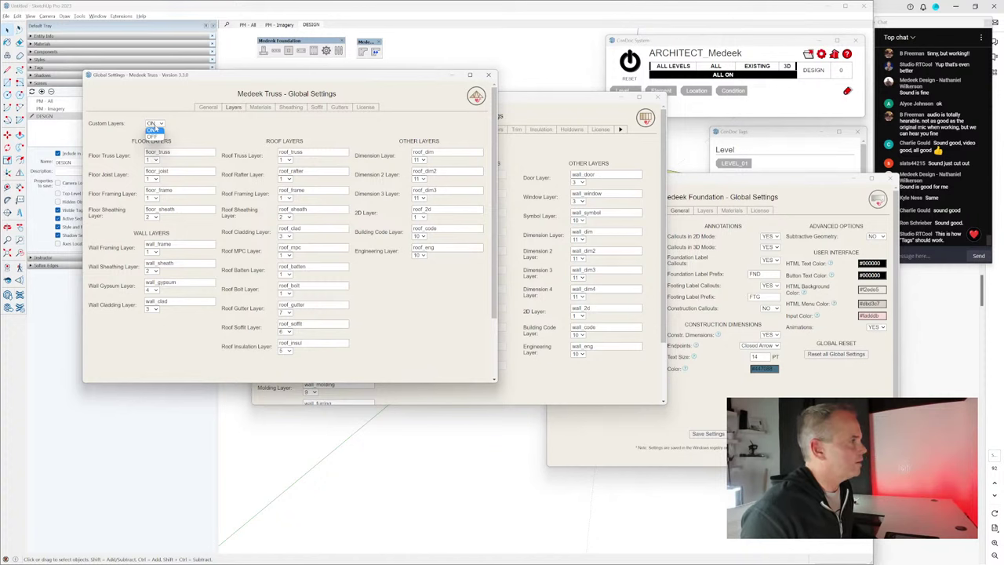
{"action": "left_click", "coordinate": [154, 129]}
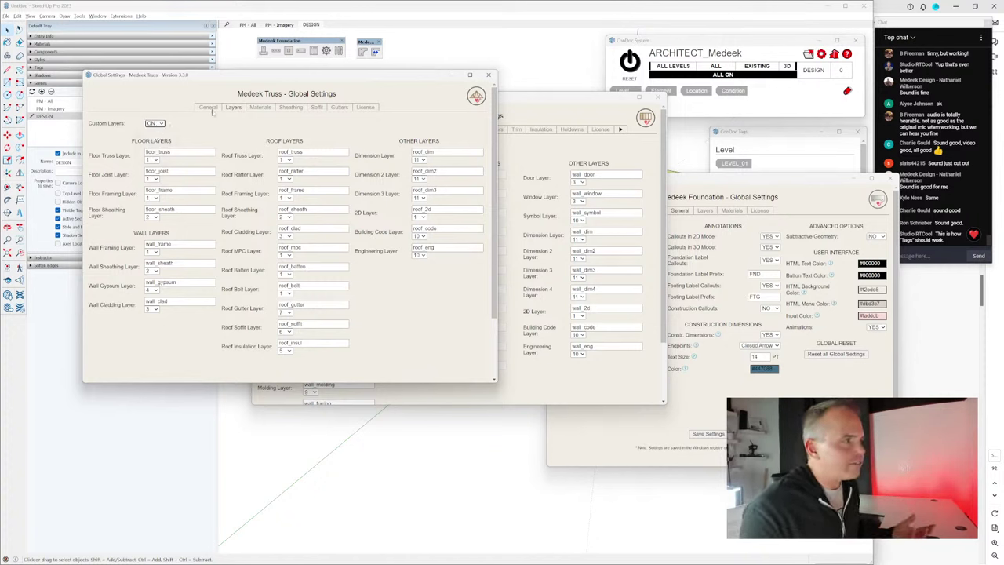
Step: Save the Medeek Foundation layer settings with custom layers on and close its global settings
{"action": "left_click", "coordinate": [722, 186]}
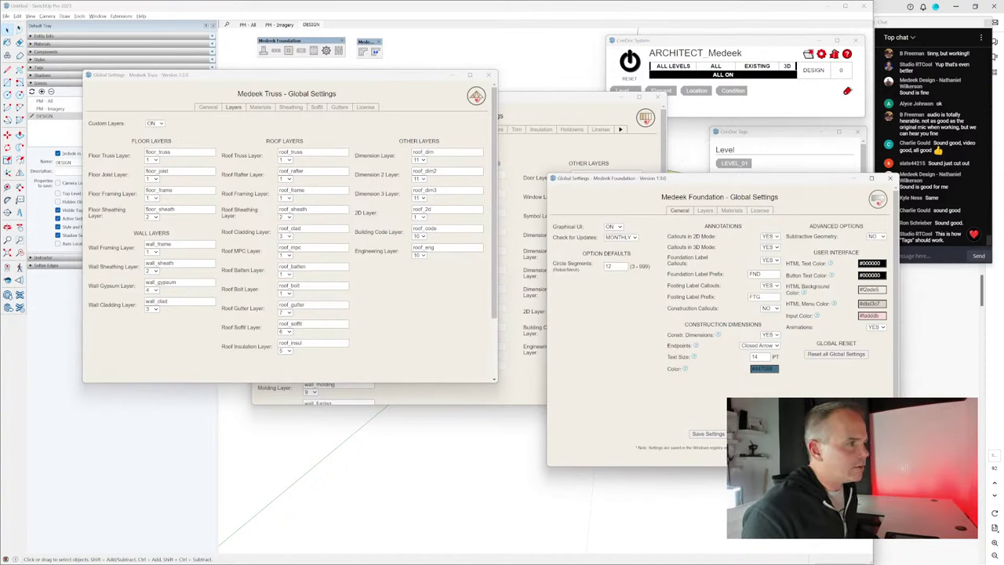
{"action": "left_click", "coordinate": [705, 210]}
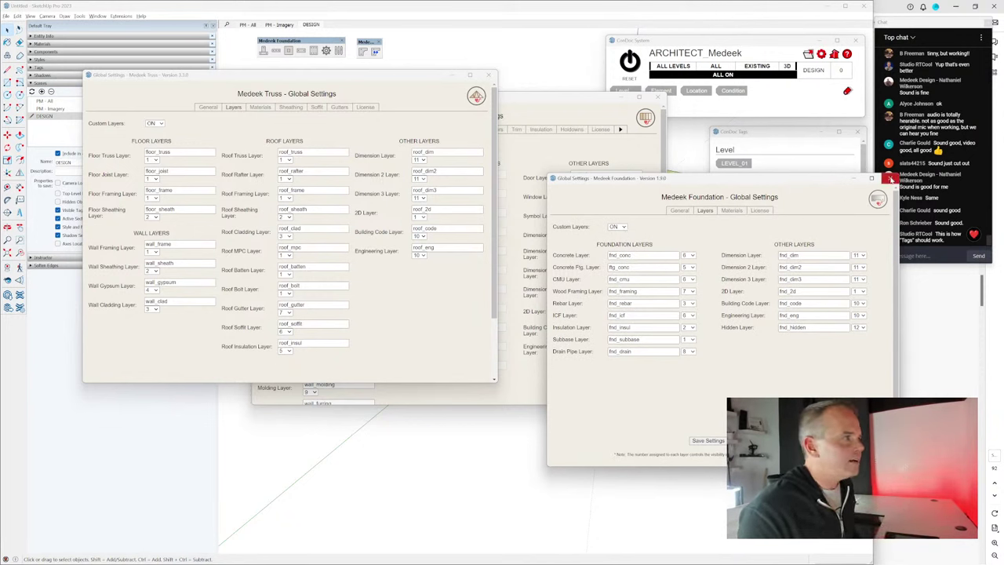
{"action": "scroll", "coordinate": [792, 314], "scroll_direction": "down", "scroll_amount": 1}
{"action": "left_click", "coordinate": [709, 436]}
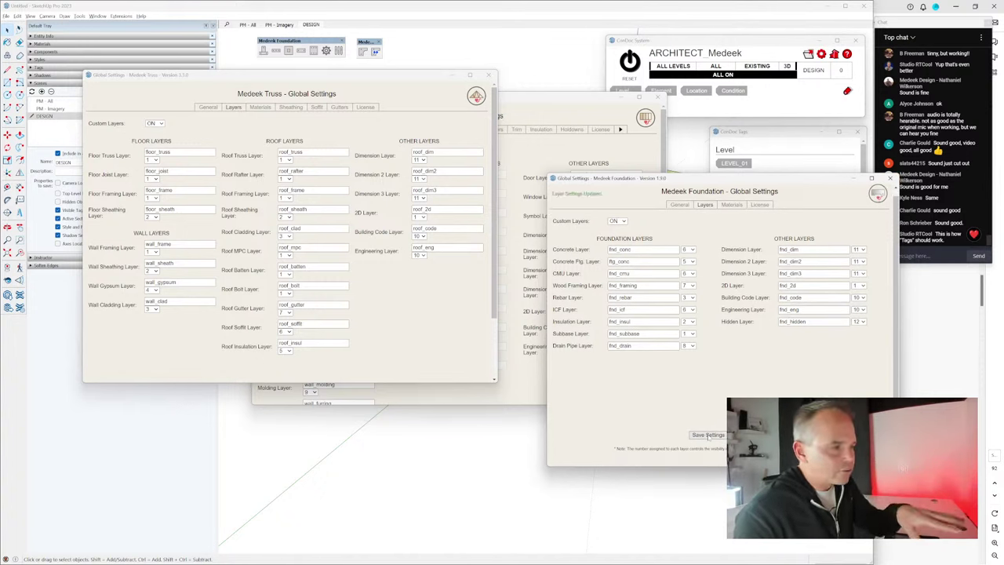
{"action": "left_click", "coordinate": [889, 178]}
Step: Save the Medeek Wall layer settings with wall layers on and close its global settings
{"action": "scroll", "coordinate": [521, 345], "scroll_direction": "down", "scroll_amount": 3}
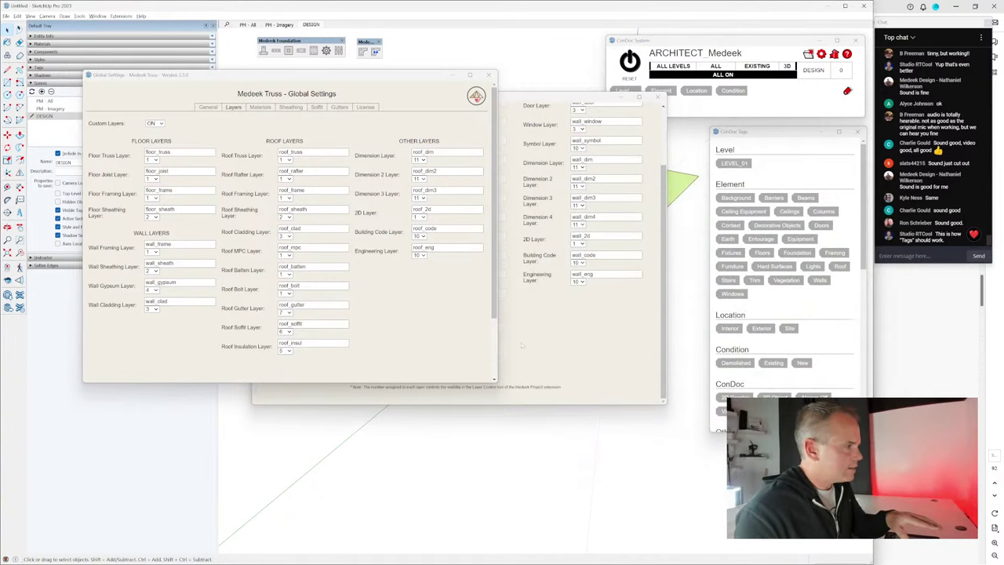
{"action": "left_click", "coordinate": [521, 345]}
{"action": "left_click", "coordinate": [444, 373]}
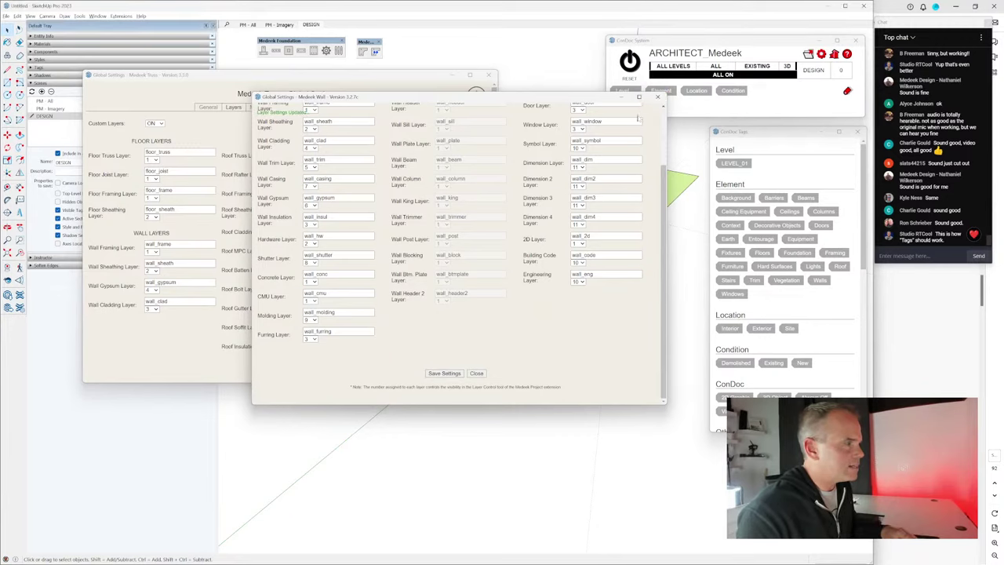
{"action": "left_click", "coordinate": [657, 97]}
Step: Save the Medeek Truss layer settings and close its global settings
{"action": "scroll", "coordinate": [351, 306], "scroll_direction": "down", "scroll_amount": 2}
{"action": "left_click", "coordinate": [275, 351]}
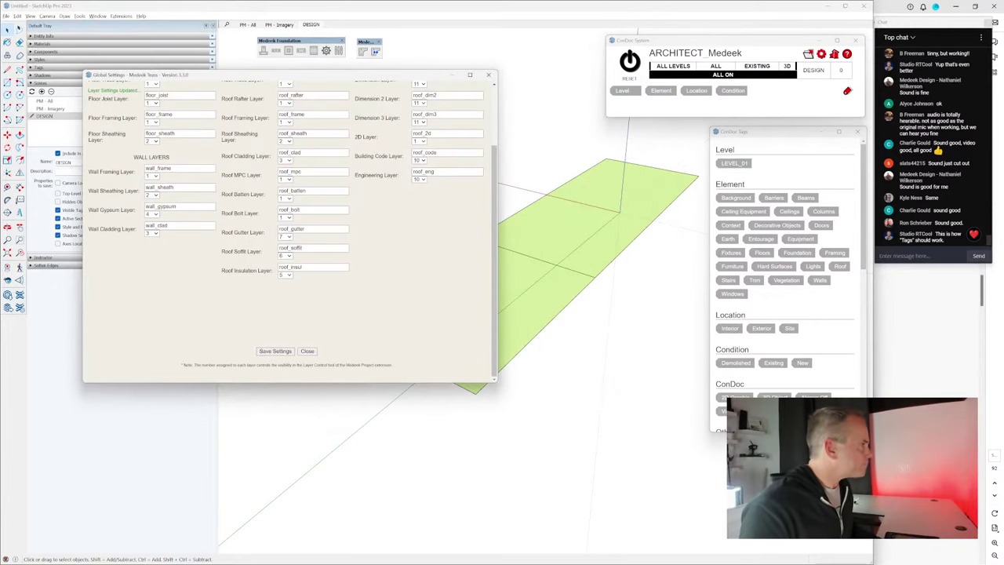
{"action": "scroll", "coordinate": [406, 182], "scroll_direction": "up", "scroll_amount": 3}
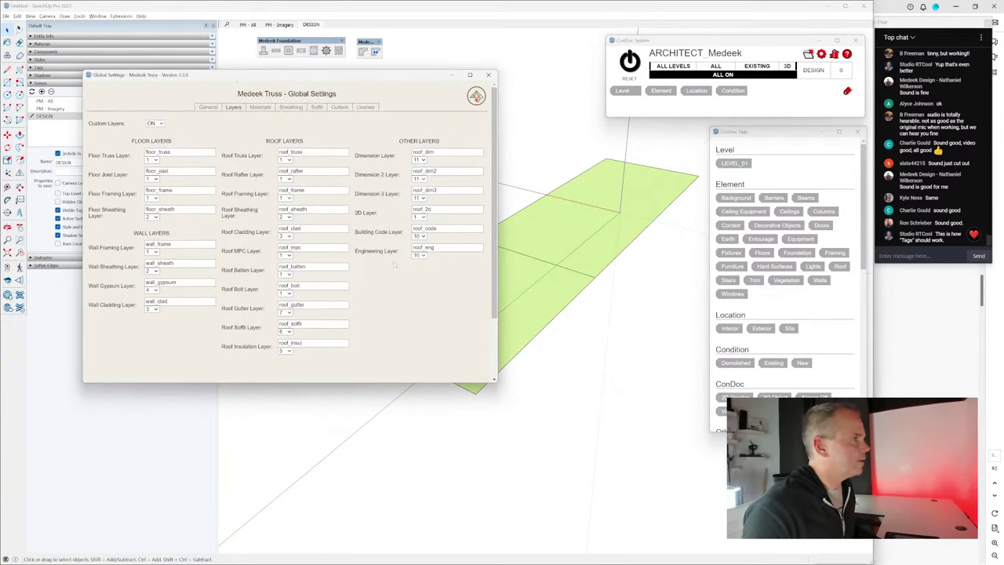
{"action": "scroll", "coordinate": [394, 264], "scroll_direction": "down", "scroll_amount": 3}
{"action": "left_click", "coordinate": [310, 352]}
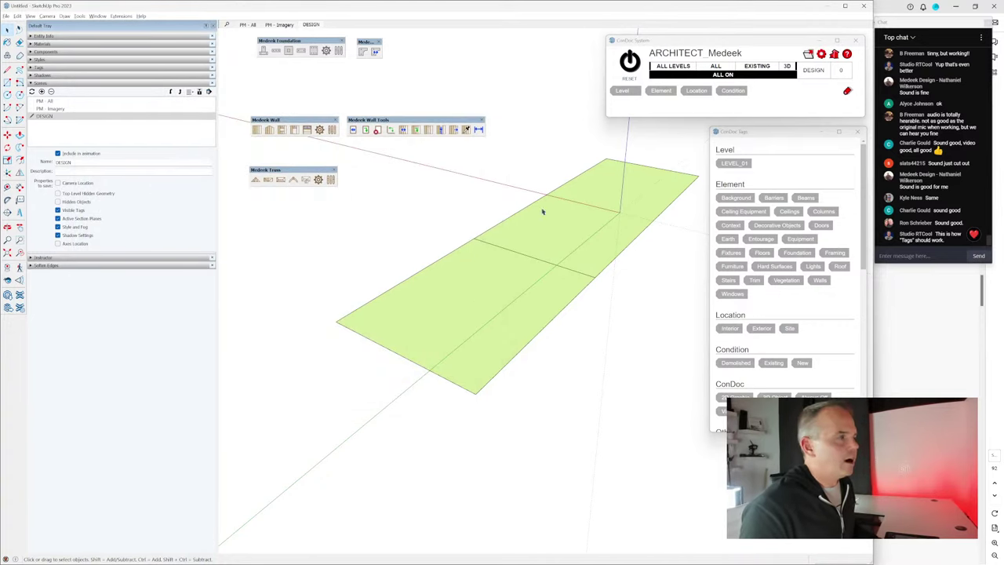
Step: Create a Tape Measure guide 1' inside the lot's long side edge
{"action": "middle_click_drag", "start_coordinate": [536, 240], "coordinate": [506, 355]}
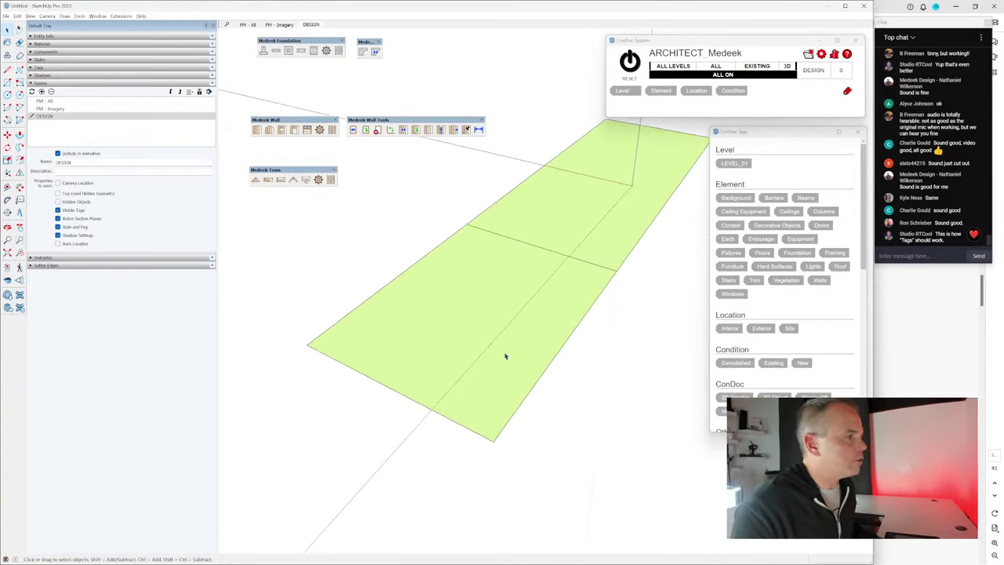
{"action": "scroll", "coordinate": [505, 356], "scroll_direction": "up", "scroll_amount": 1}
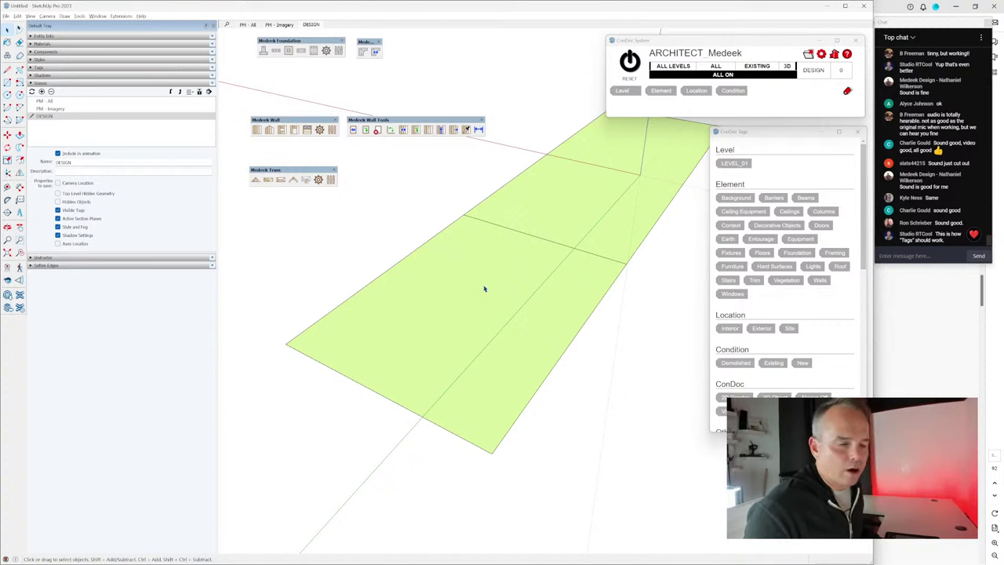
{"action": "key", "text": "t"}
{"action": "scroll", "coordinate": [525, 391], "scroll_direction": "up", "scroll_amount": 1}
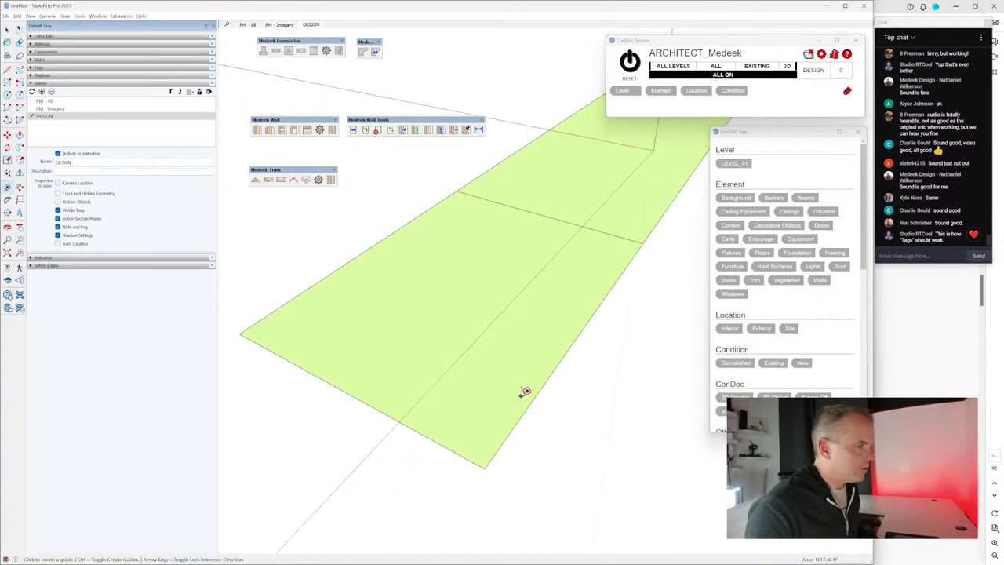
{"action": "left_click", "coordinate": [533, 398]}
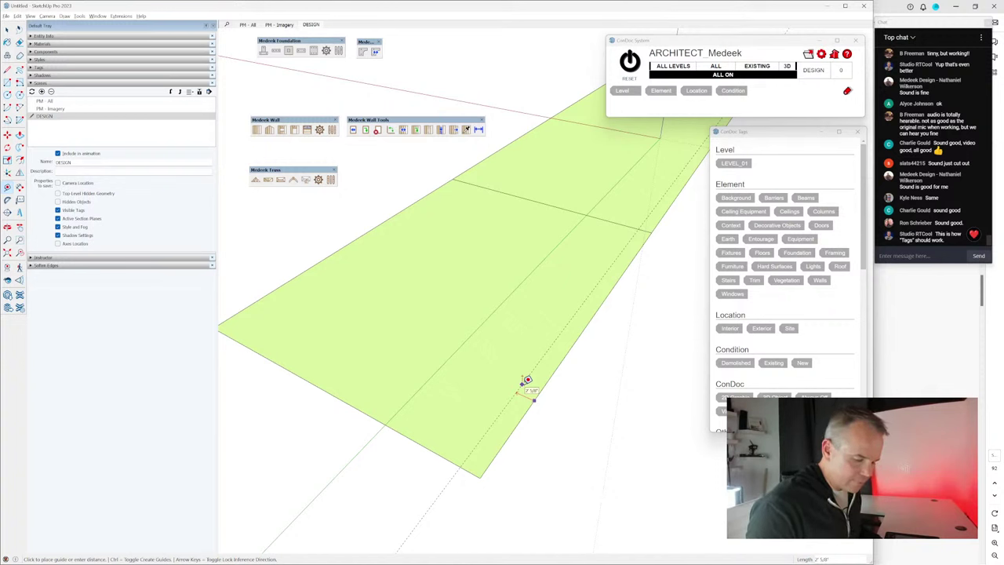
{"action": "type", "text": "1"}
{"action": "key", "text": "Return"}
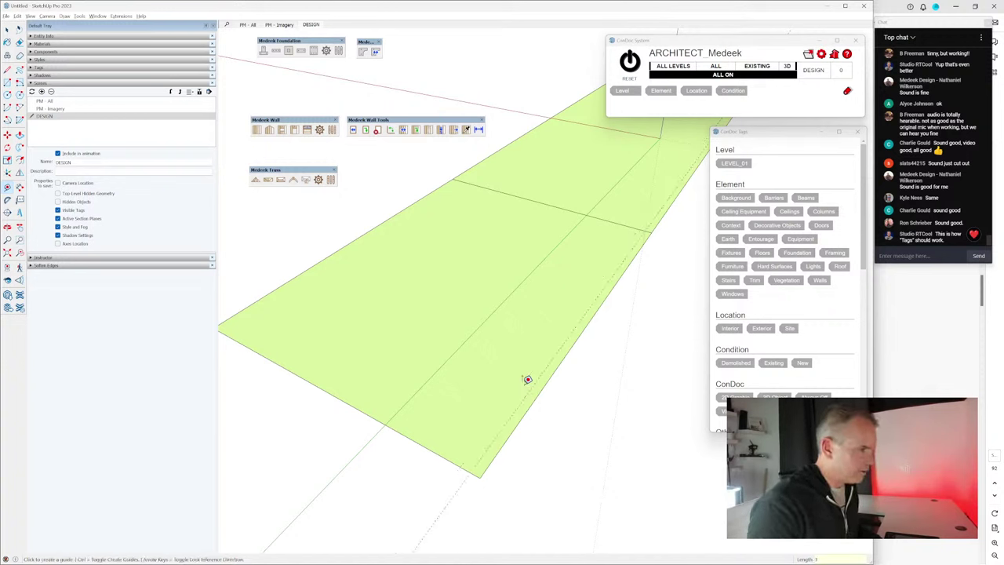
Step: Create a guide 60" inside the lot's near short edge
{"action": "left_click", "coordinate": [431, 448]}
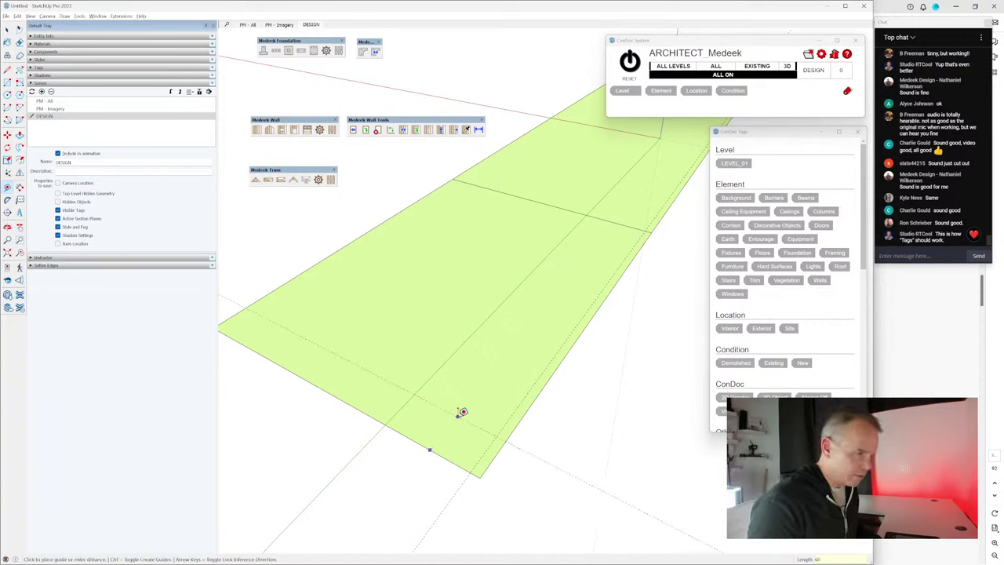
{"action": "left_click", "coordinate": [460, 412]}
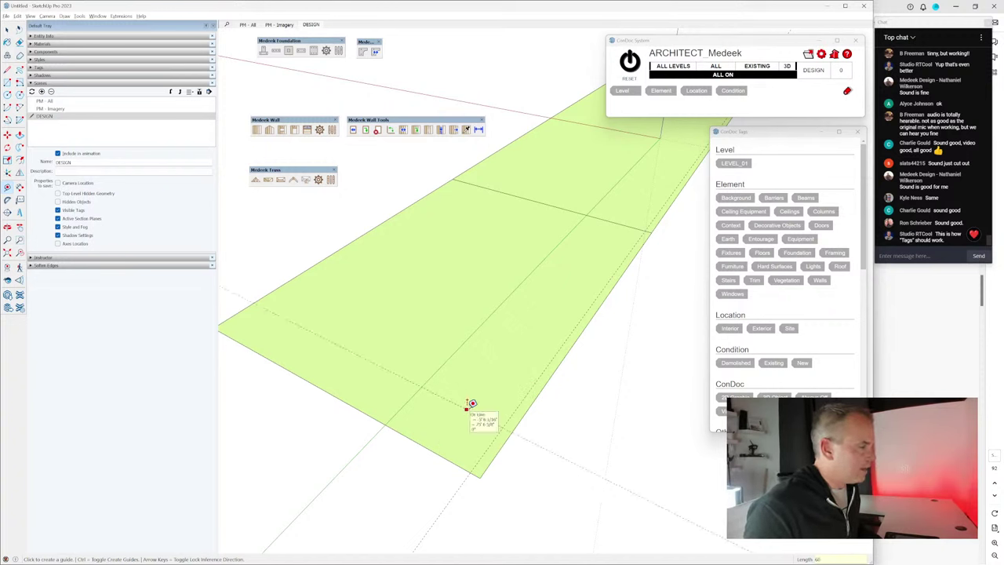
{"action": "middle_click_drag", "start_coordinate": [457, 410], "coordinate": [457, 403]}
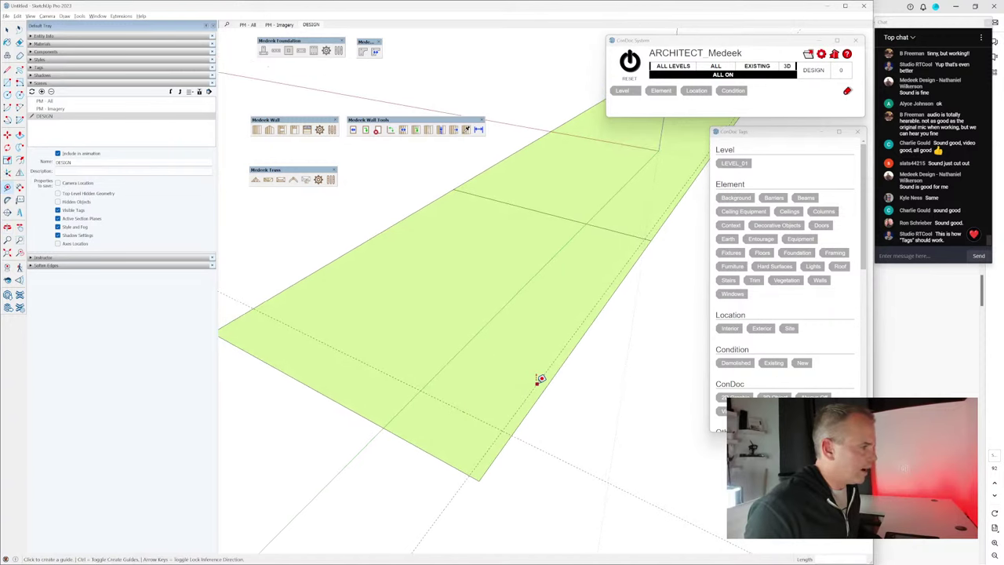
Step: Create guides 25' from the long-side guide and 22' from the near short-edge guide to outline the garage footprint
{"action": "left_click", "coordinate": [537, 382]}
{"action": "left_click", "coordinate": [504, 358]}
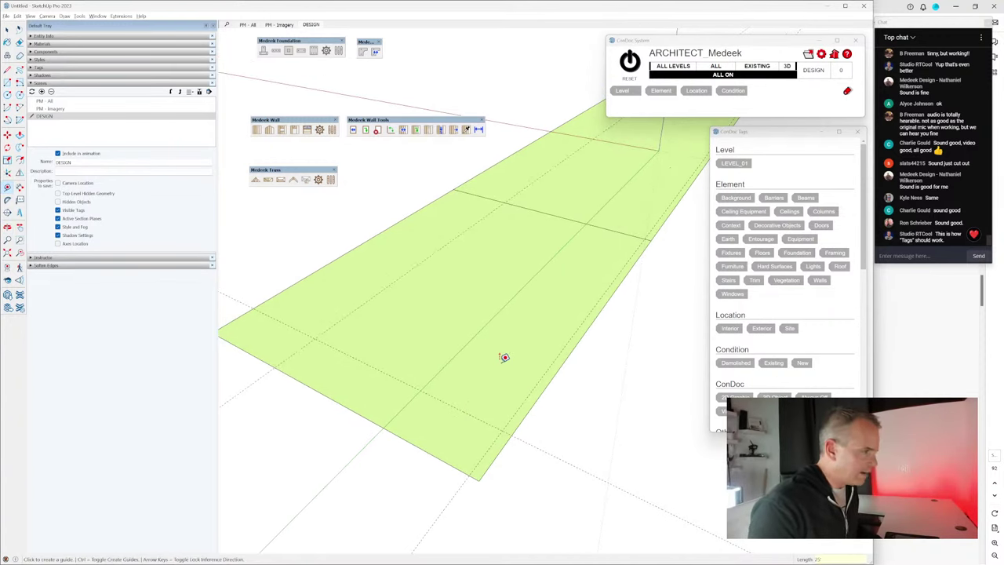
{"action": "left_click", "coordinate": [446, 403]}
{"action": "type", "text": "22'"}
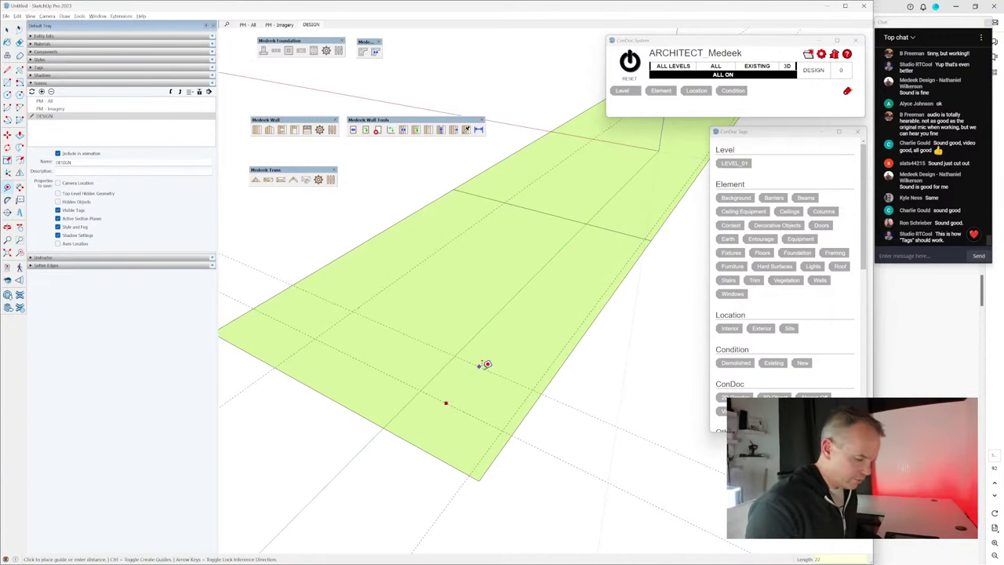
{"action": "key", "text": "Return"}
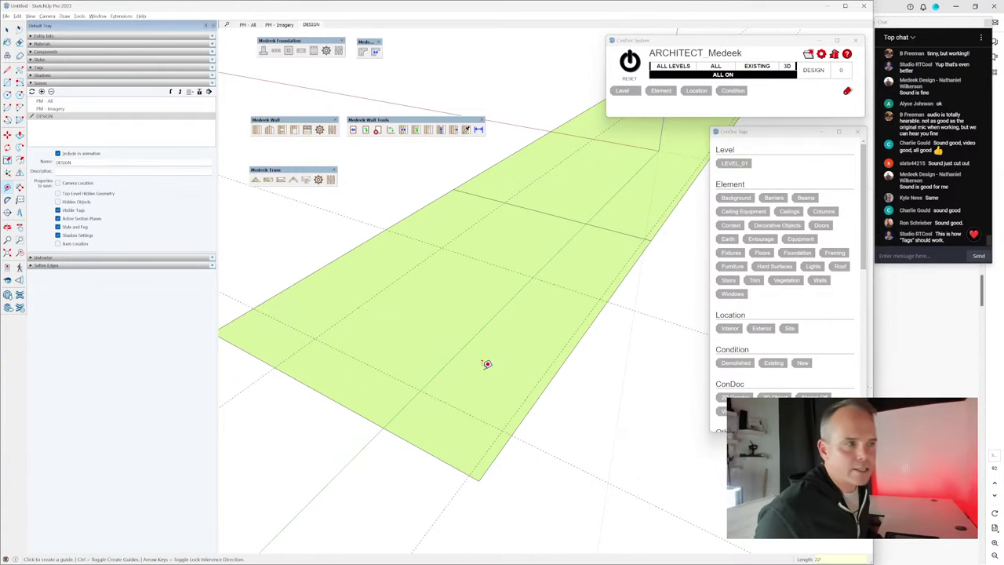
{"action": "middle_click_drag", "start_coordinate": [591, 324], "coordinate": [544, 332]}
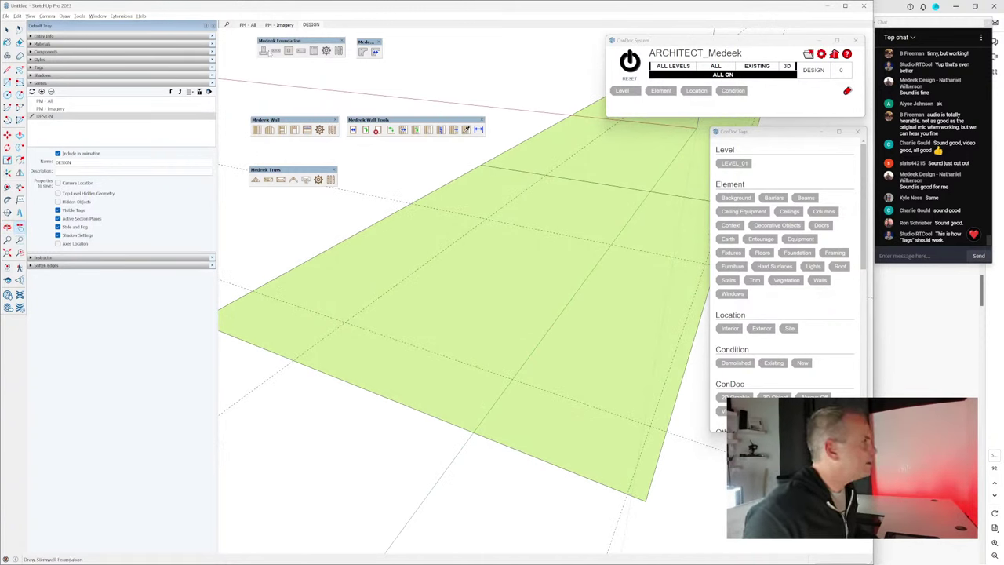
{"action": "left_click", "coordinate": [264, 52]}
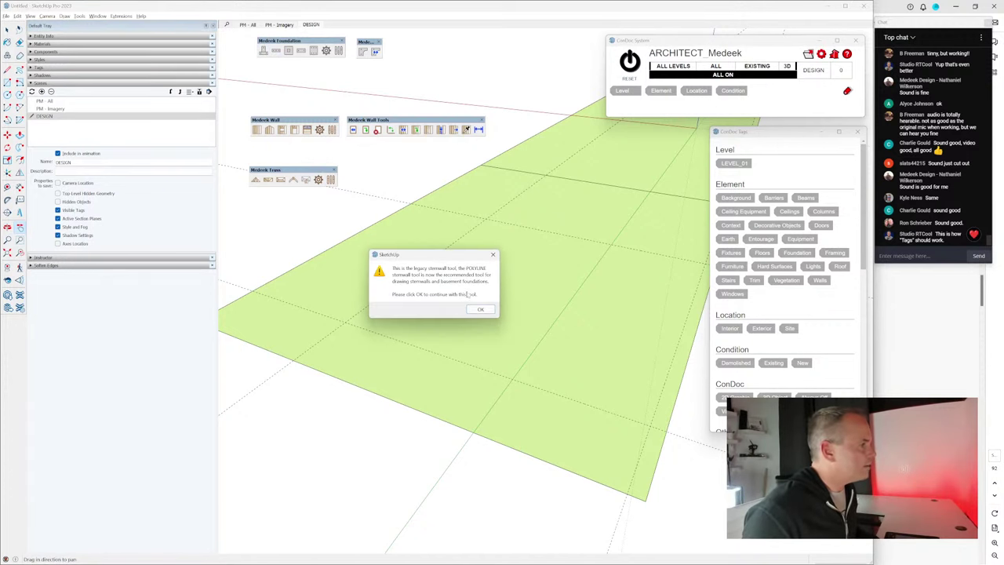
{"action": "left_click", "coordinate": [493, 254]}
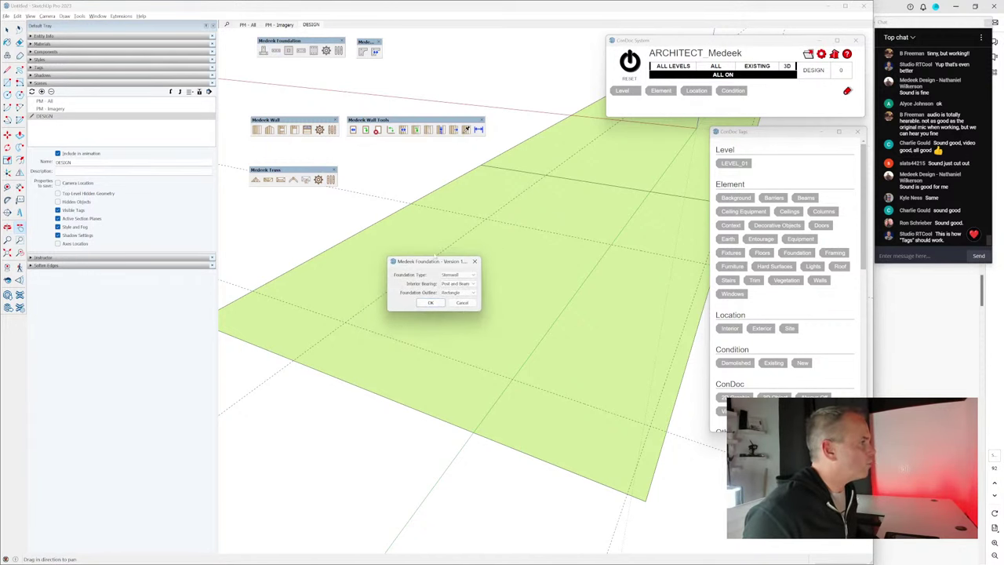
{"action": "left_click", "coordinate": [475, 260]}
Step: Enable the Medeek Stemwall Foundations tools and draw a closed 25' by 22' polyline stemwall through the four guide intersections
{"action": "right_click", "coordinate": [364, 55]}
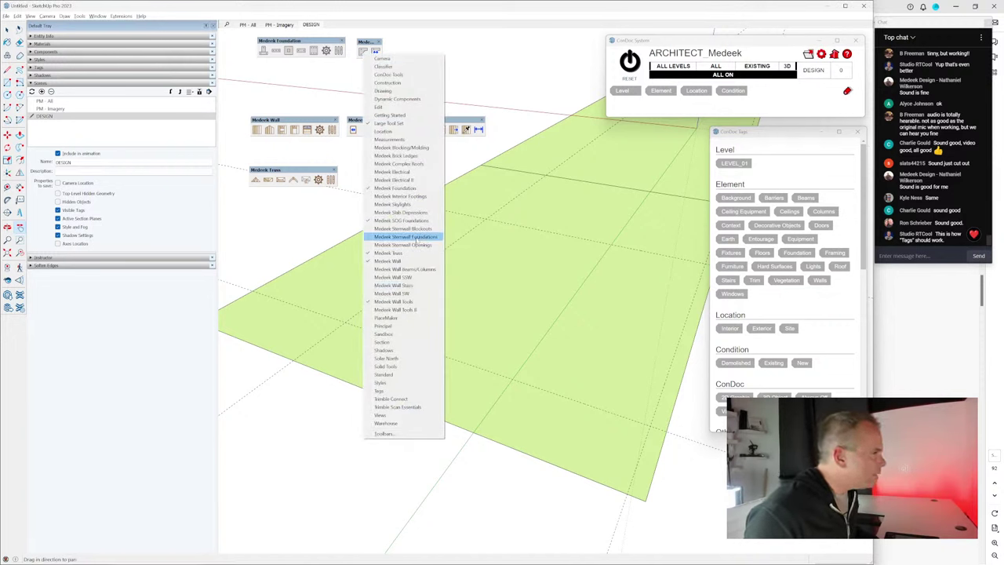
{"action": "left_click", "coordinate": [415, 238]}
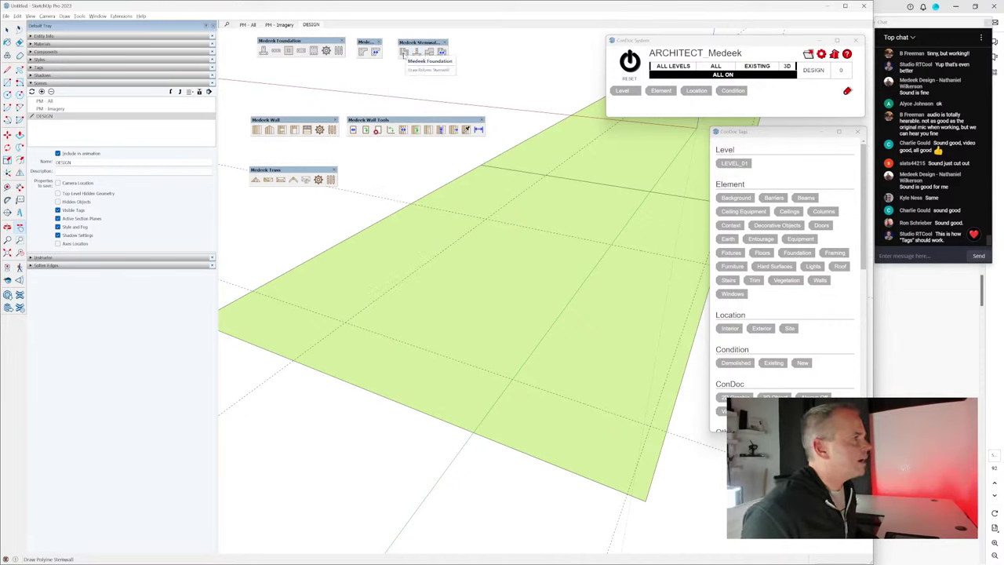
{"action": "left_click", "coordinate": [404, 52]}
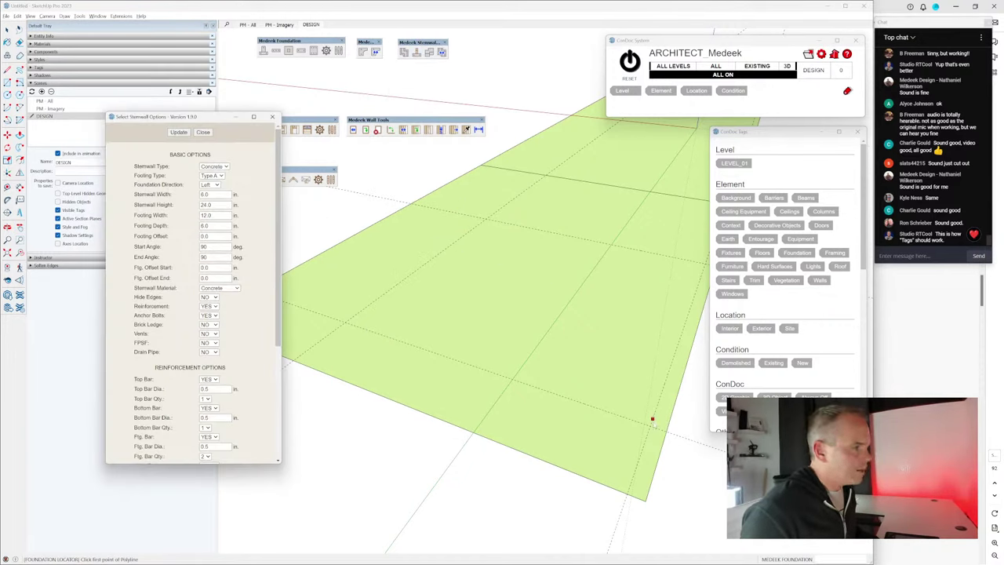
{"action": "left_click", "coordinate": [344, 324]}
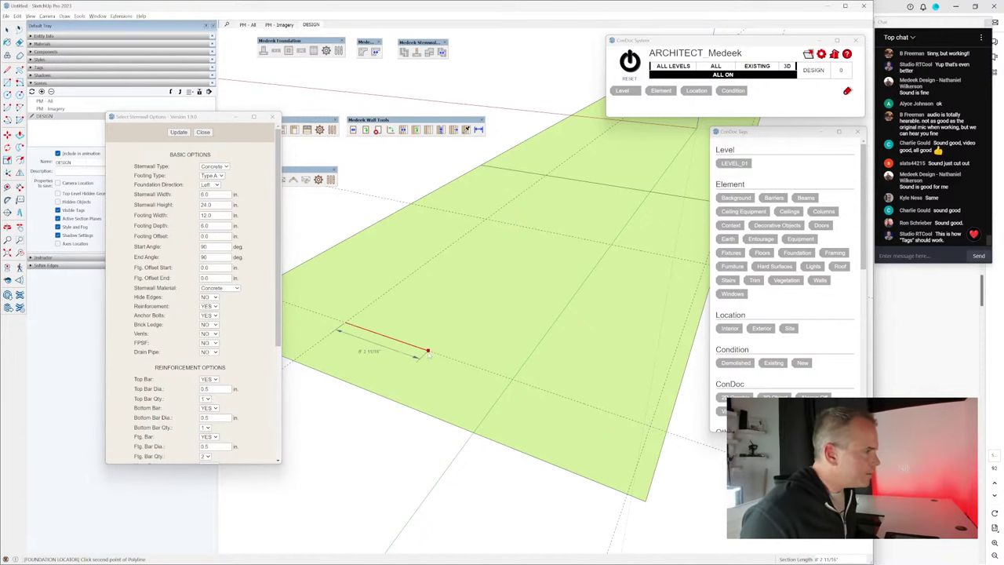
{"action": "left_click", "coordinate": [650, 428]}
{"action": "middle_click_drag", "start_coordinate": [538, 364], "coordinate": [414, 333]}
{"action": "scroll", "coordinate": [413, 332], "scroll_direction": "down", "scroll_amount": 2}
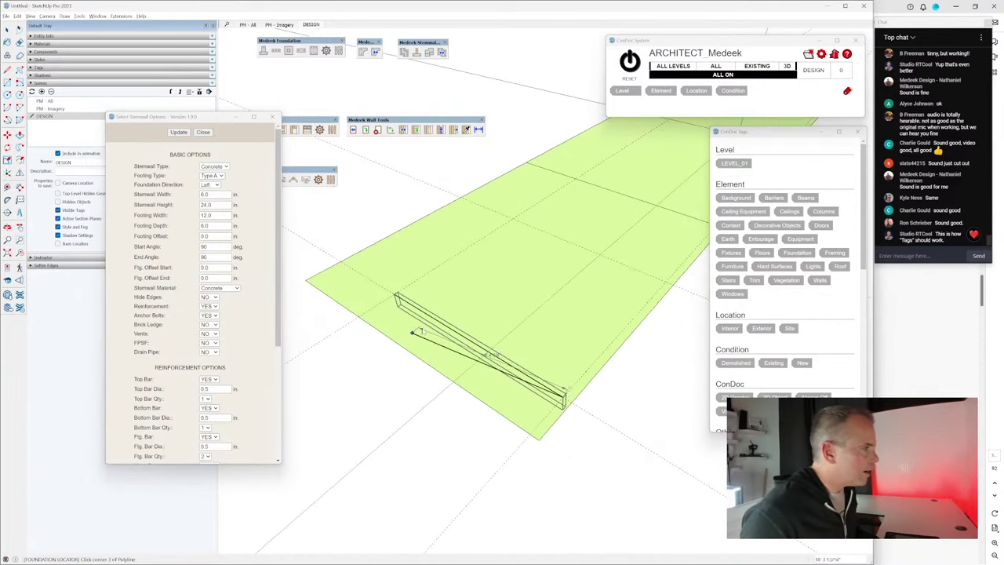
{"action": "scroll", "coordinate": [575, 292], "scroll_direction": "up", "scroll_amount": 2}
{"action": "left_click", "coordinate": [685, 280]}
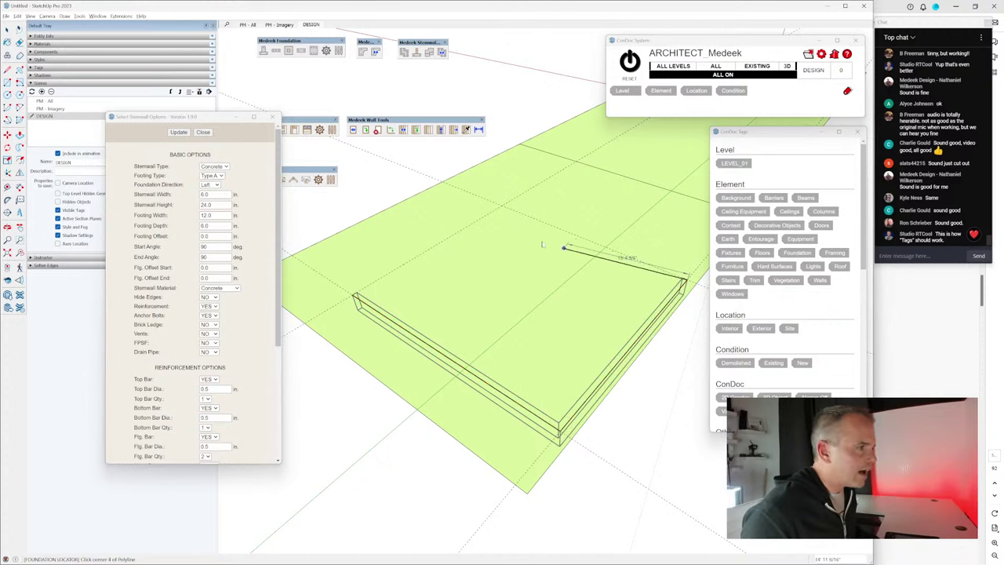
{"action": "left_click", "coordinate": [502, 207]}
{"action": "scroll", "coordinate": [332, 285], "scroll_direction": "up", "scroll_amount": 5}
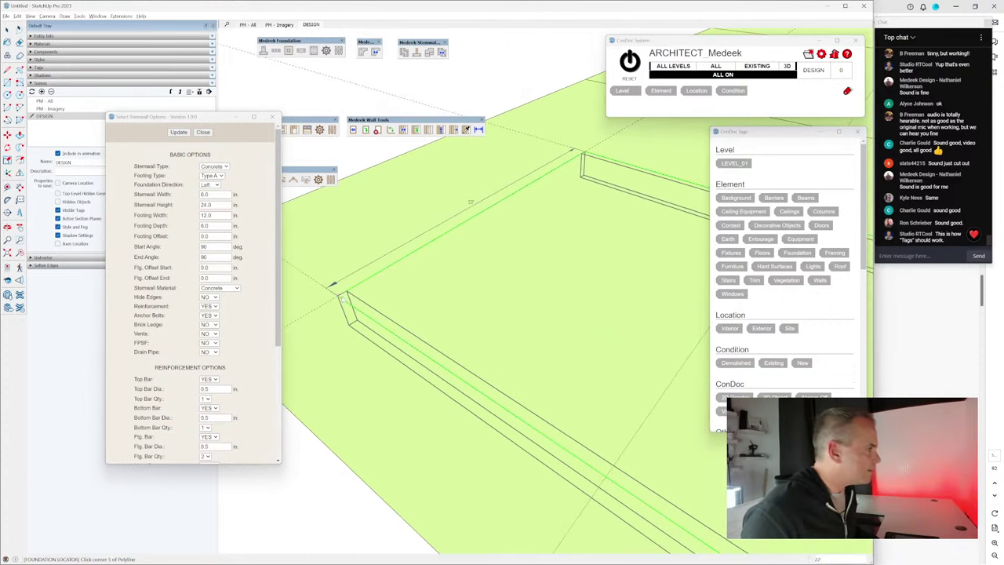
{"action": "left_click", "coordinate": [336, 288]}
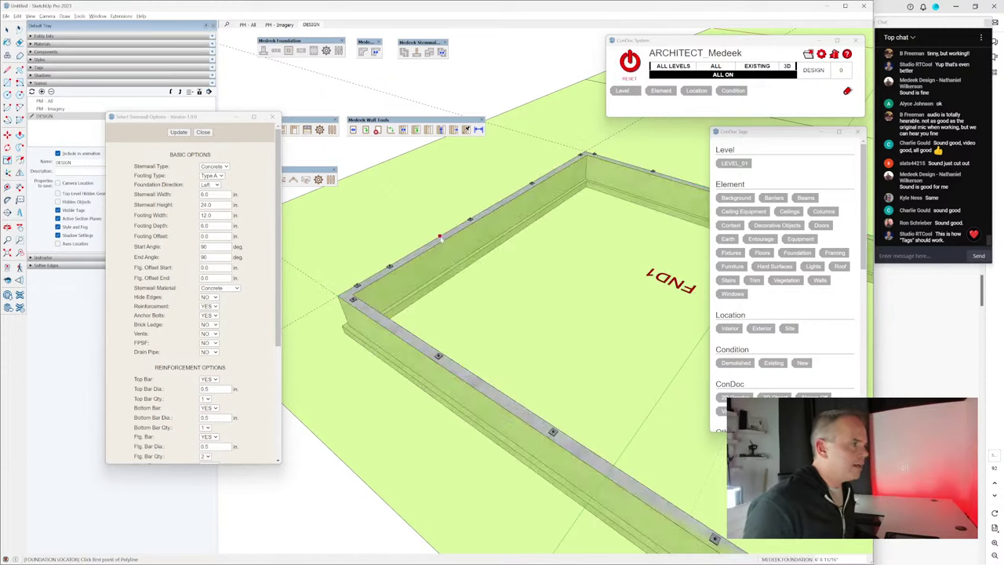
Step: Review the stemwall's basic, reinforcement and anchor bolt options, and close the options dialog
{"action": "middle_click_drag", "start_coordinate": [463, 425], "coordinate": [478, 363]}
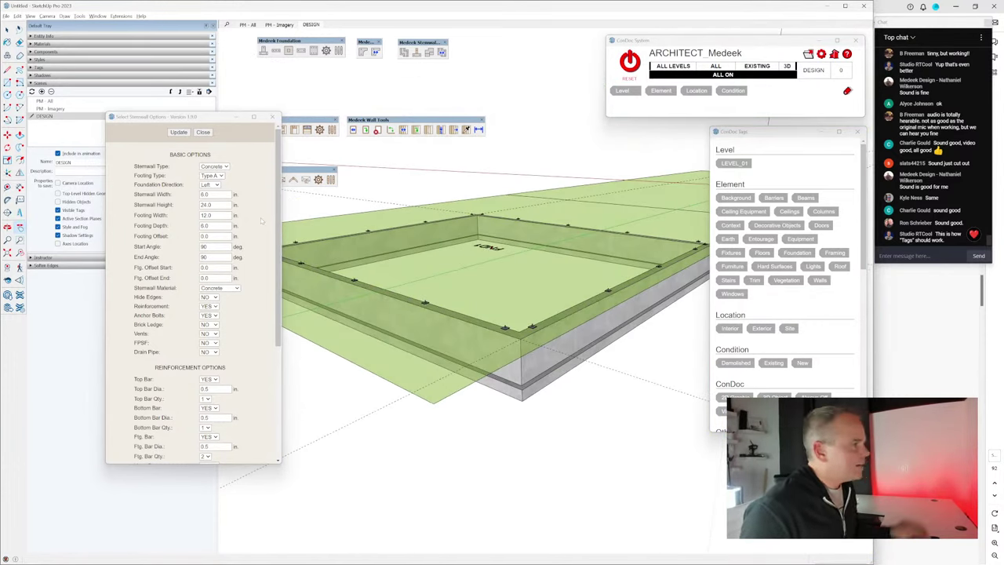
{"action": "scroll", "coordinate": [225, 252], "scroll_direction": "down", "scroll_amount": 4}
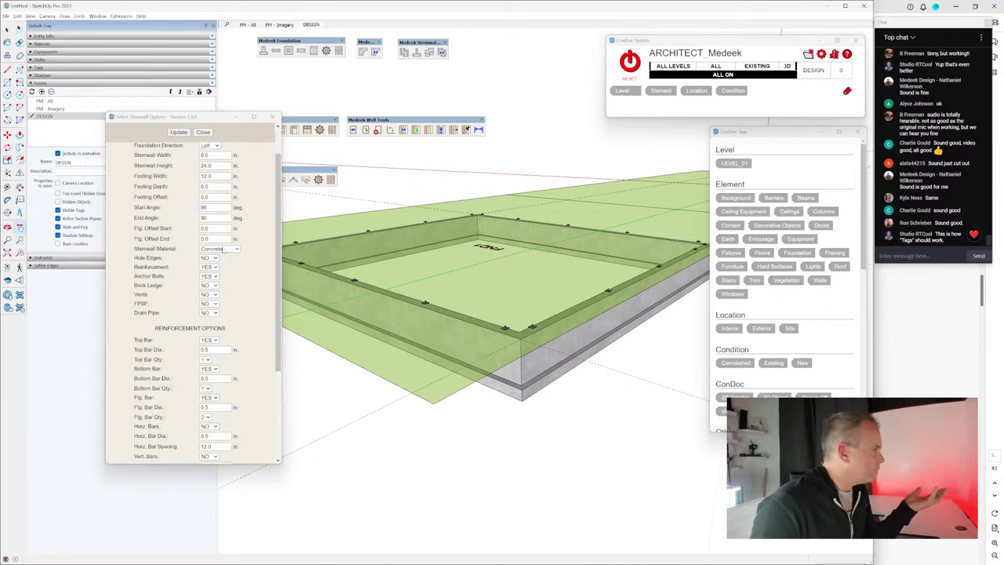
{"action": "scroll", "coordinate": [224, 255], "scroll_direction": "down", "scroll_amount": 3}
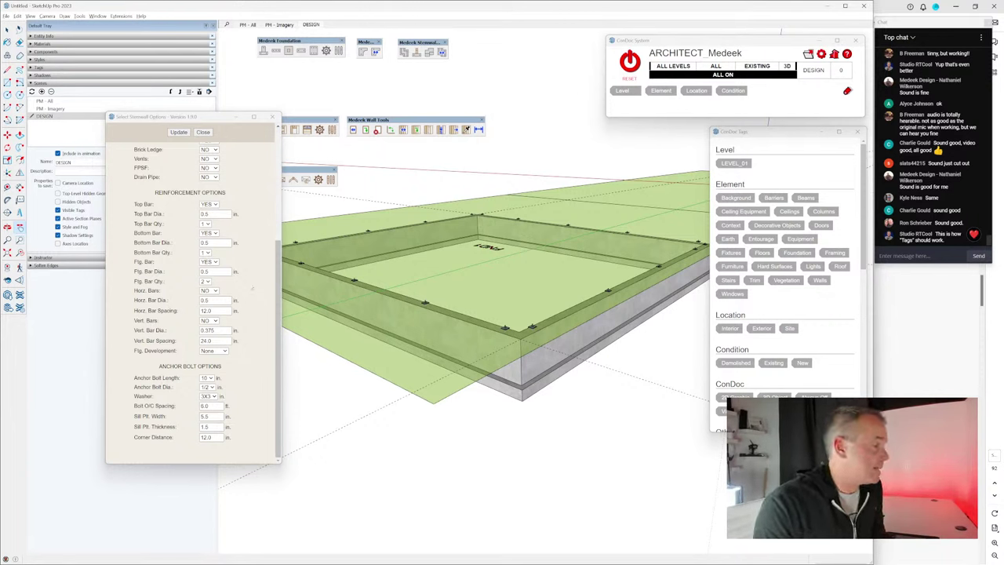
{"action": "middle_click_drag", "start_coordinate": [540, 281], "coordinate": [539, 305]}
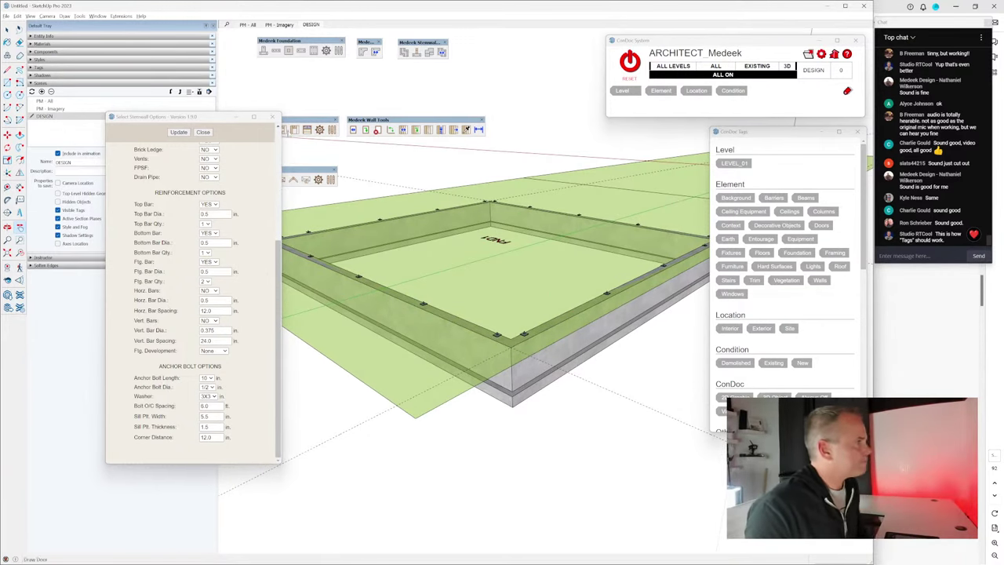
{"action": "left_click", "coordinate": [205, 134]}
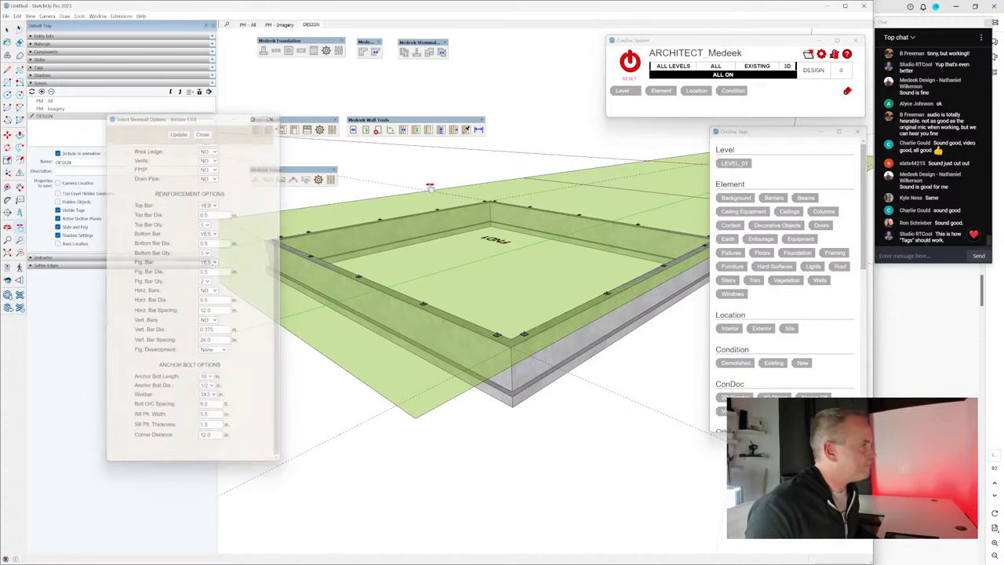
Step: Raise the stemwall foundation 6" vertically above the lot
{"action": "middle_click_drag", "start_coordinate": [549, 211], "coordinate": [561, 243]}
{"action": "mouse_move", "coordinate": [562, 328]}
{"action": "middle_mouse_down"}
{"action": "mouse_move", "coordinate": [562, 312]}
{"action": "mouse_move", "coordinate": [566, 322]}
{"action": "middle_mouse_up"}
{"action": "scroll", "coordinate": [567, 323], "scroll_direction": "up", "scroll_amount": 2}
{"action": "key", "text": "m"}
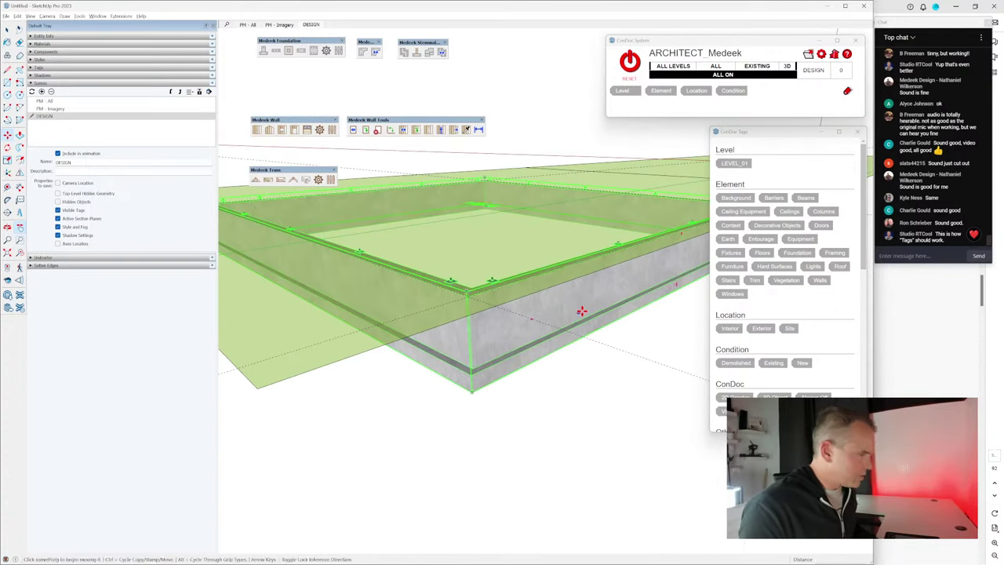
{"action": "left_click", "coordinate": [583, 309]}
{"action": "left_click", "coordinate": [580, 291]}
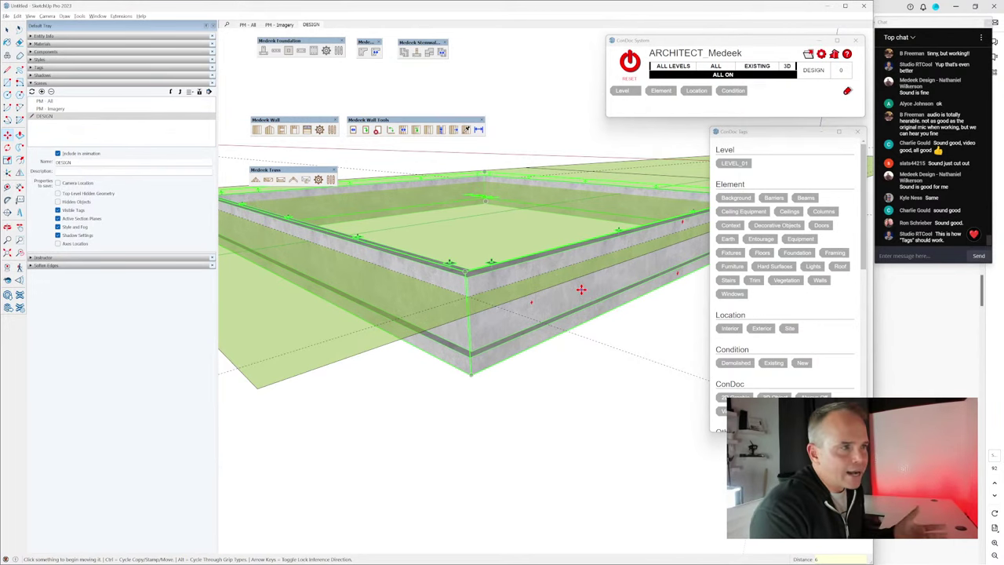
Step: Draw a rectangular Type A slab inside the stemwalls, 21' wide, 24' long and 4" thick, with reinforcement and no interior footing
{"action": "mouse_move", "coordinate": [581, 289]}
{"action": "middle_mouse_down"}
{"action": "mouse_move", "coordinate": [588, 340]}
{"action": "mouse_move", "coordinate": [578, 403]}
{"action": "middle_mouse_up"}
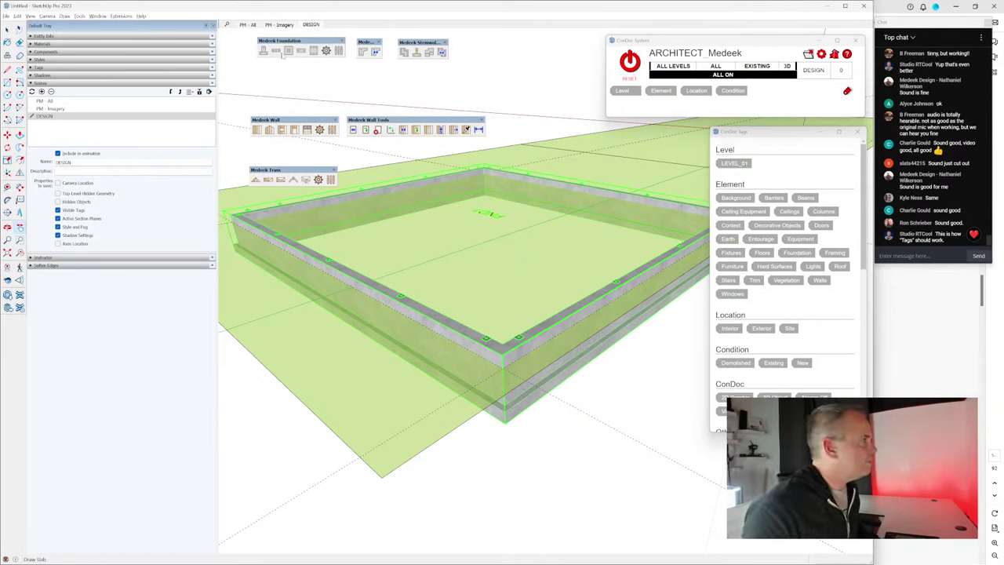
{"action": "left_click", "coordinate": [265, 50]}
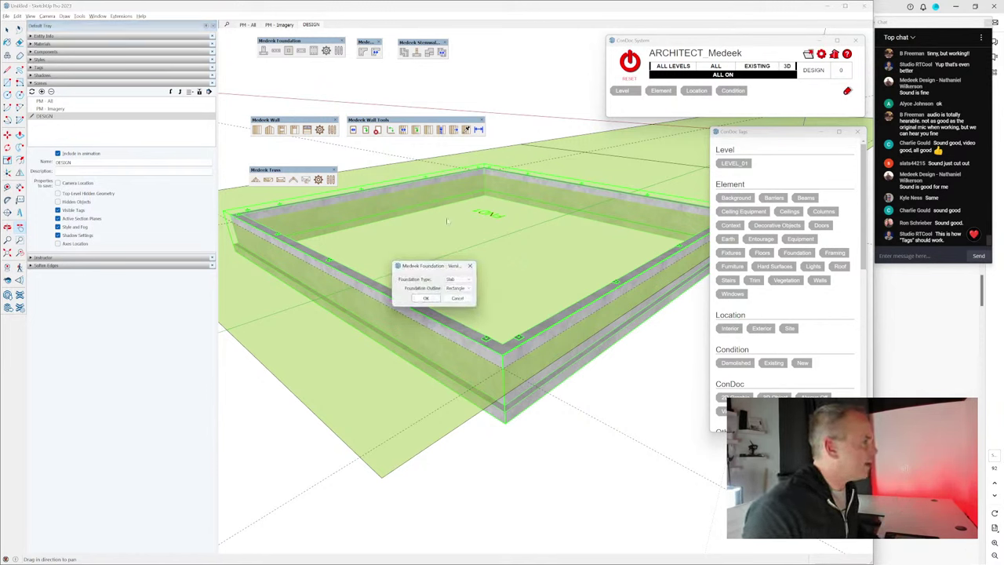
{"action": "left_click", "coordinate": [427, 299]}
{"action": "mouse_move", "coordinate": [248, 217]}
{"action": "middle_mouse_down"}
{"action": "mouse_move", "coordinate": [346, 297]}
{"action": "mouse_move", "coordinate": [589, 440]}
{"action": "mouse_move", "coordinate": [542, 219]}
{"action": "middle_mouse_up"}
{"action": "scroll", "coordinate": [582, 440], "scroll_direction": "down", "scroll_amount": 3}
{"action": "scroll", "coordinate": [672, 204], "scroll_direction": "up", "scroll_amount": 5}
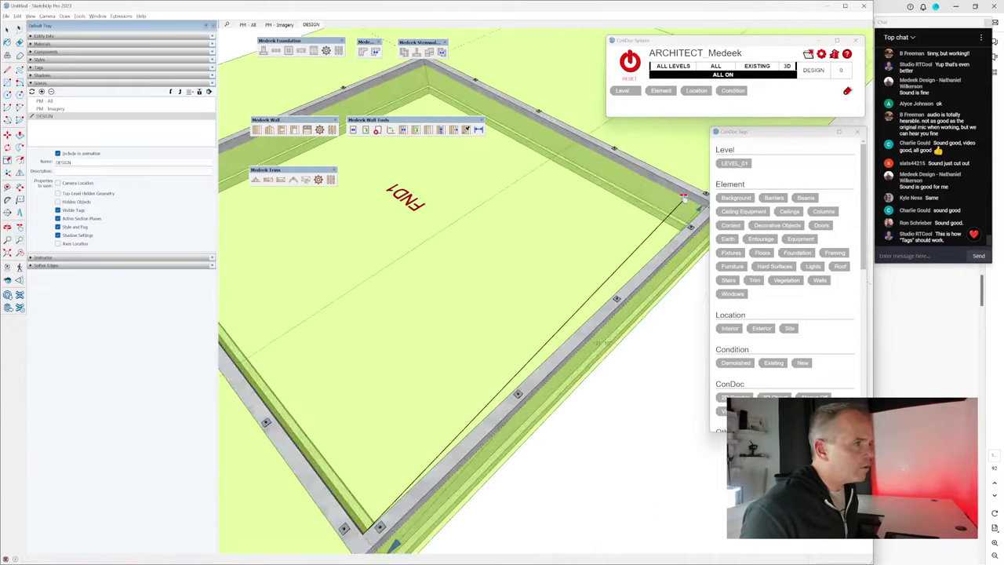
{"action": "middle_click_drag", "start_coordinate": [672, 203], "coordinate": [574, 245], "text": "shift"}
{"action": "left_click", "coordinate": [614, 244]}
{"action": "middle_click_drag", "start_coordinate": [357, 112], "coordinate": [544, 255], "text": "shift"}
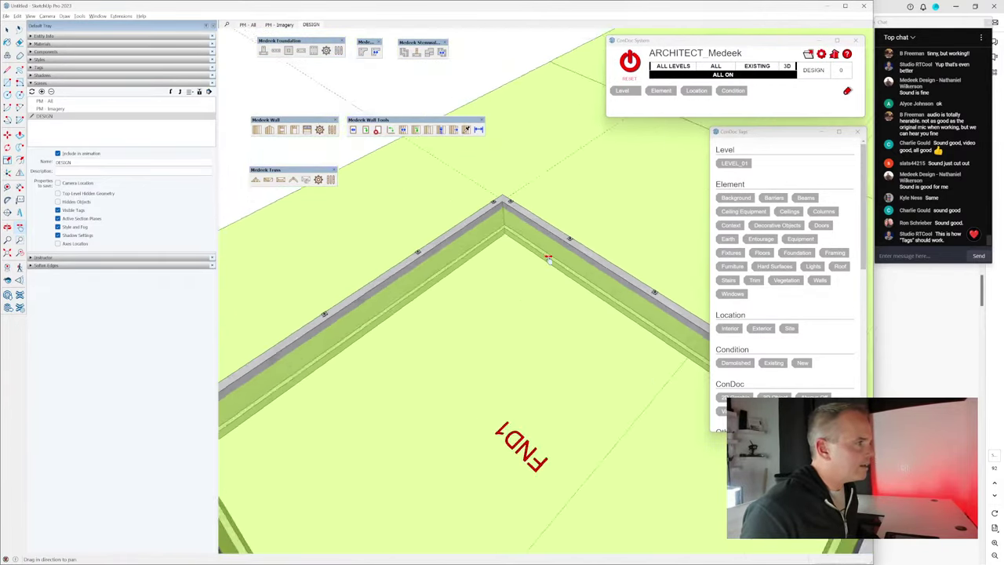
{"action": "scroll", "coordinate": [537, 244], "scroll_direction": "up", "scroll_amount": 3}
{"action": "left_click", "coordinate": [492, 184]}
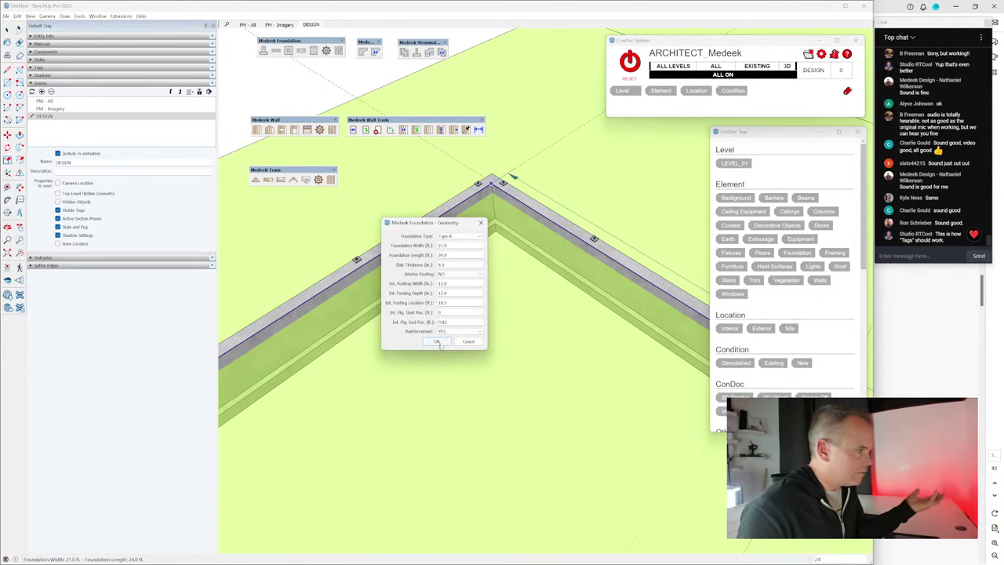
{"action": "left_click", "coordinate": [437, 342]}
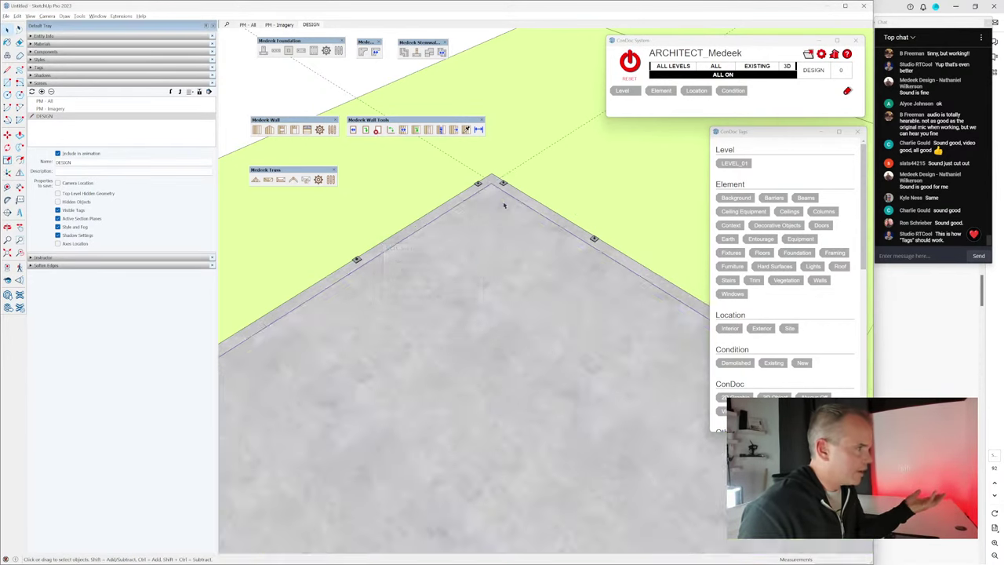
Step: Lower the concrete slab 6" between the stemwalls
{"action": "scroll", "coordinate": [504, 204], "scroll_direction": "down", "scroll_amount": 3}
{"action": "middle_click_drag", "start_coordinate": [509, 314], "coordinate": [515, 287]}
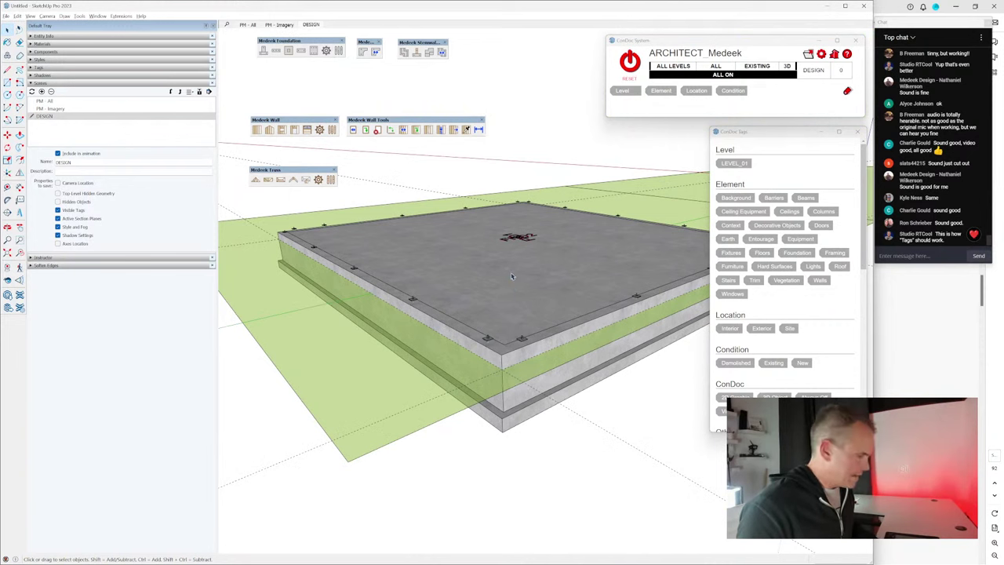
{"action": "key", "text": "m"}
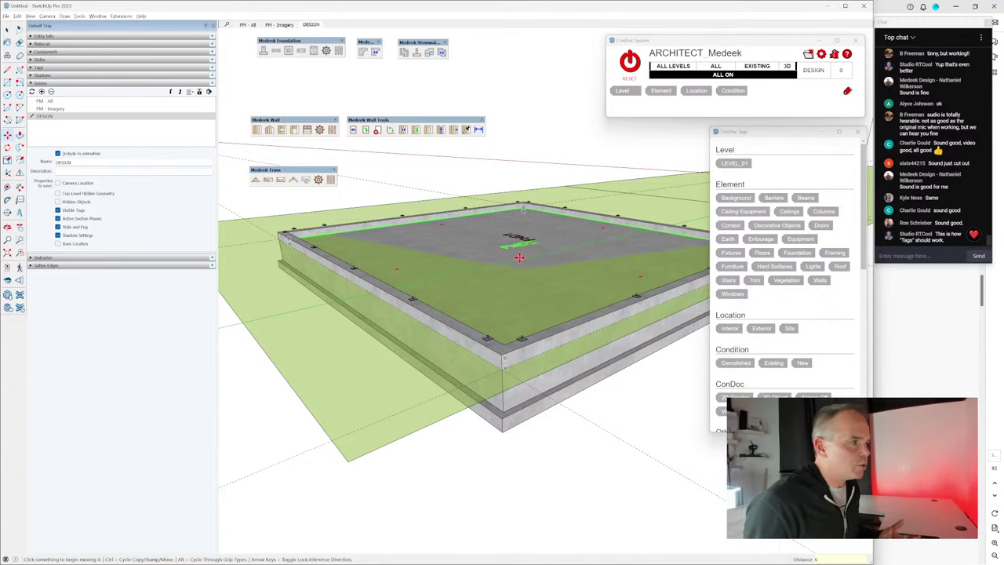
{"action": "middle_click_drag", "start_coordinate": [514, 245], "coordinate": [652, 380]}
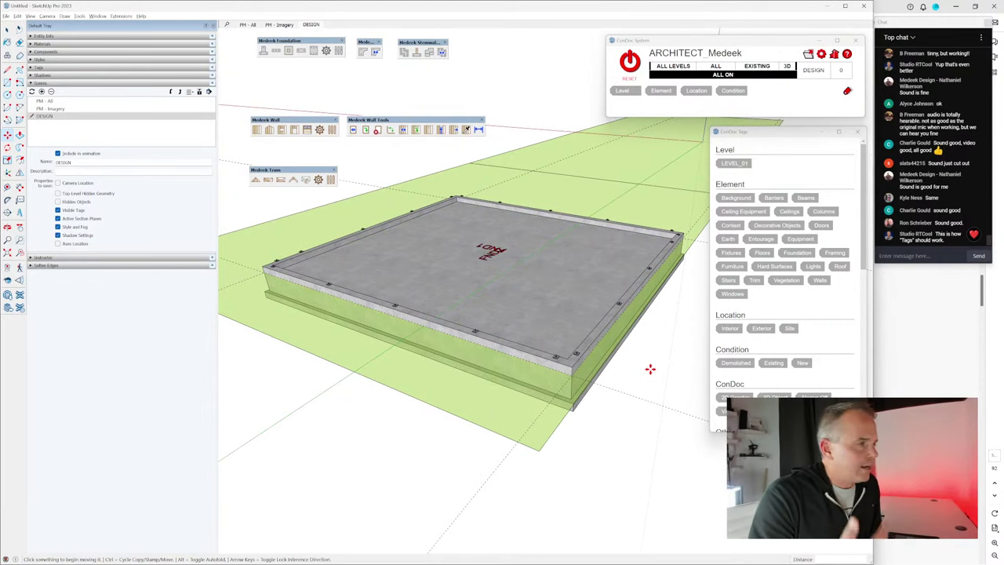
Step: Clear the tag search filter and look through the full list of tags in the ConDoc Tools folder
{"action": "left_click", "coordinate": [49, 67]}
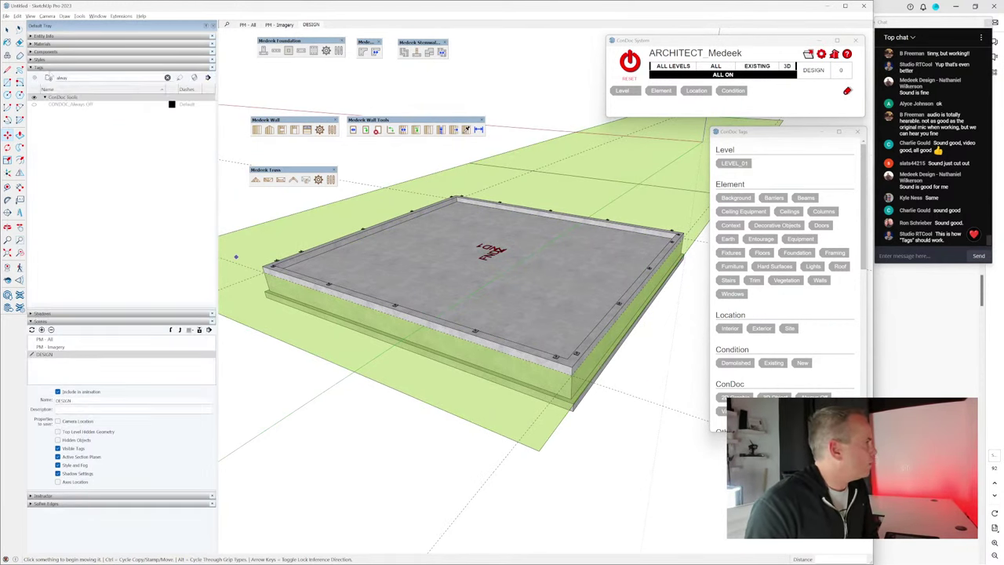
{"action": "left_click", "coordinate": [44, 98]}
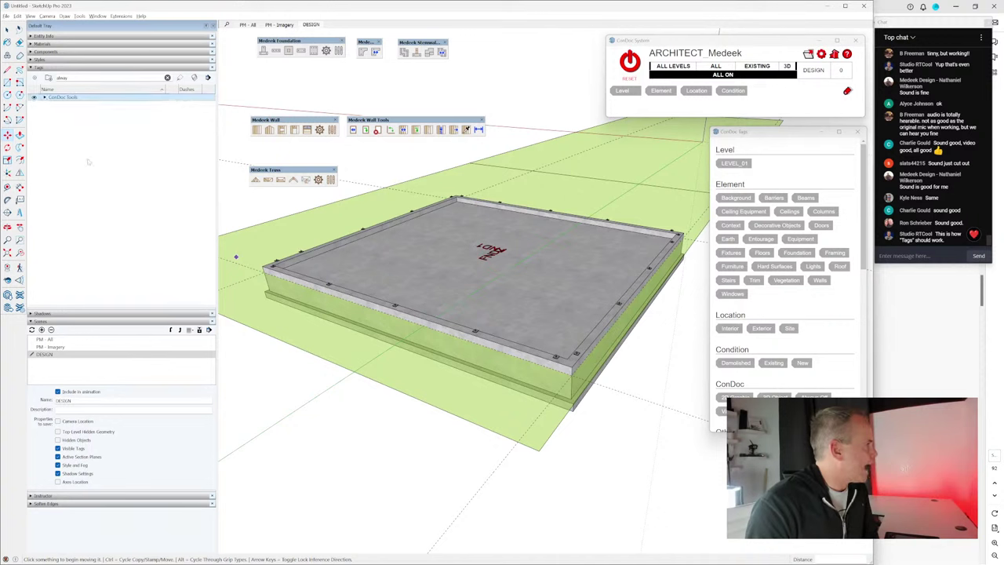
{"action": "left_click", "coordinate": [45, 97]}
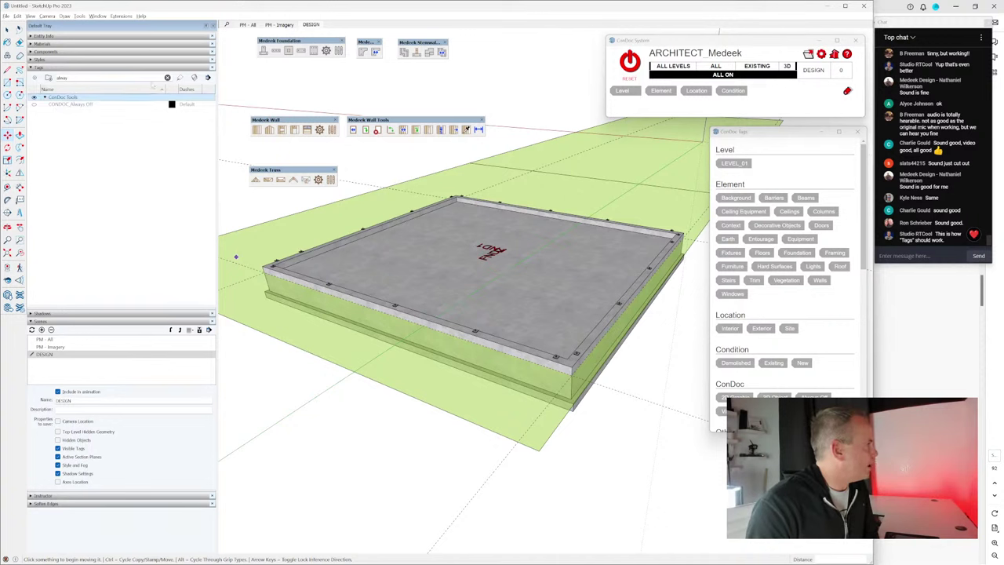
{"action": "left_click", "coordinate": [167, 77]}
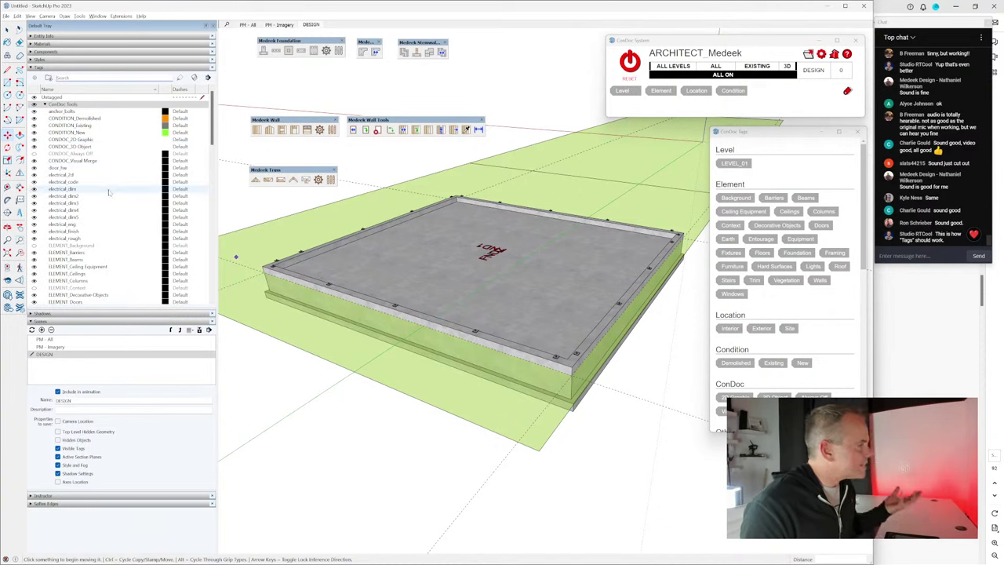
{"action": "scroll", "coordinate": [110, 192], "scroll_direction": "down", "scroll_amount": 10}
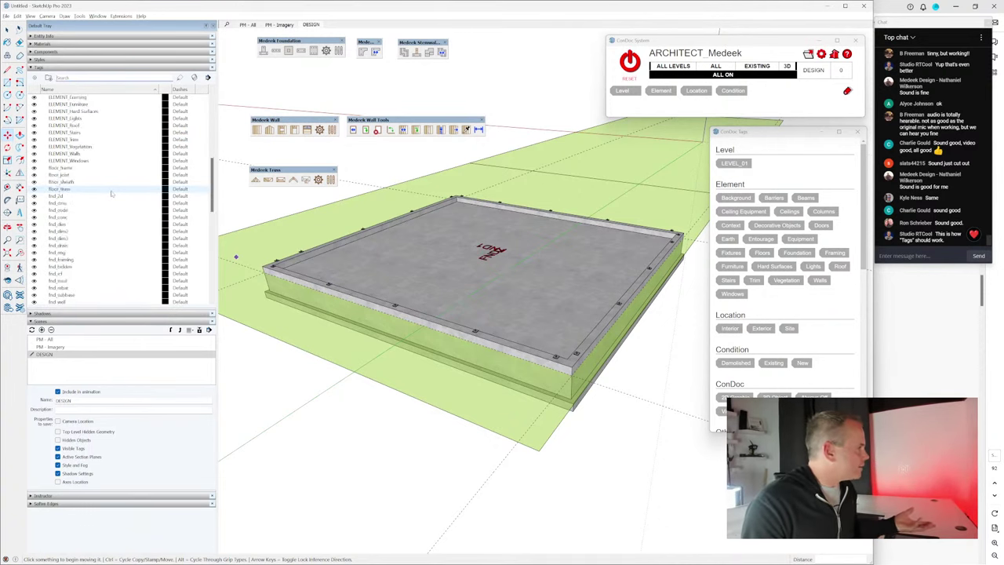
Step: Examine the foundation's reinforcement in X-ray view by hiding the fnd_conc tag and toggling fnd_rebar, and reset the tag visibility
{"action": "scroll", "coordinate": [112, 193], "scroll_direction": "down", "scroll_amount": 3}
{"action": "middle_click_drag", "start_coordinate": [392, 298], "coordinate": [659, 441]}
{"action": "key", "text": "m"}
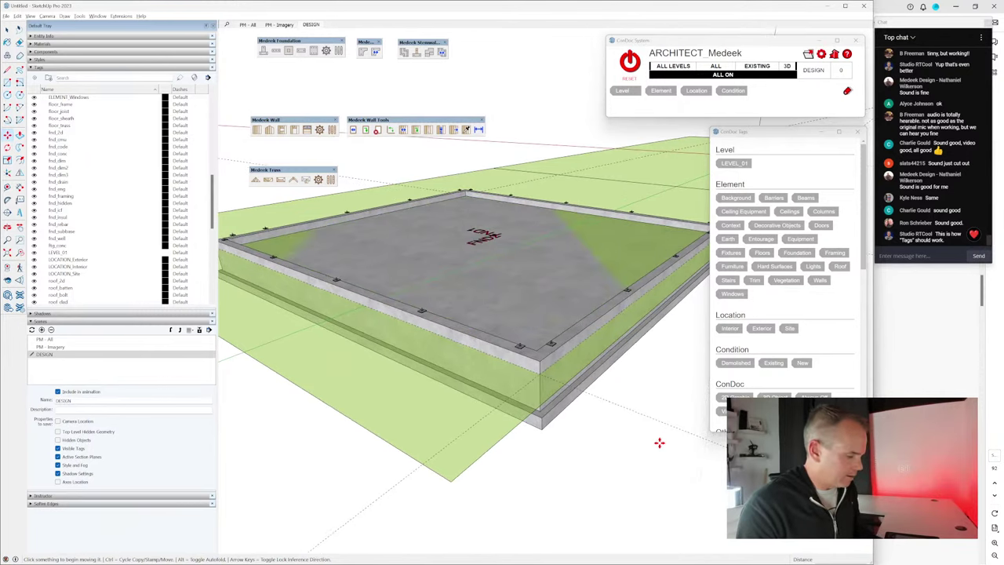
{"action": "key", "text": "space"}
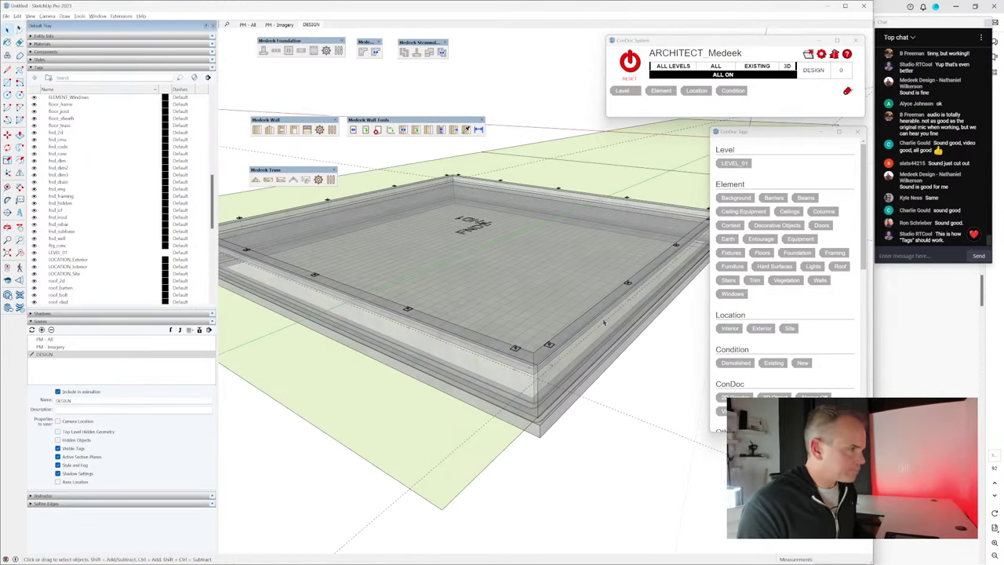
{"action": "scroll", "coordinate": [545, 315], "scroll_direction": "up", "scroll_amount": 3}
{"action": "scroll", "coordinate": [581, 426], "scroll_direction": "up", "scroll_amount": 2}
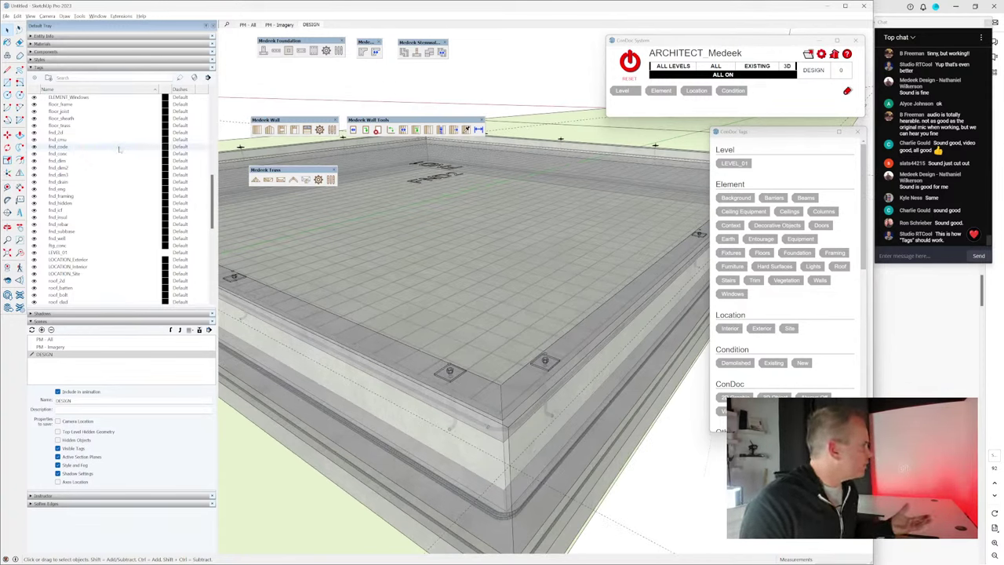
{"action": "left_click", "coordinate": [34, 154]}
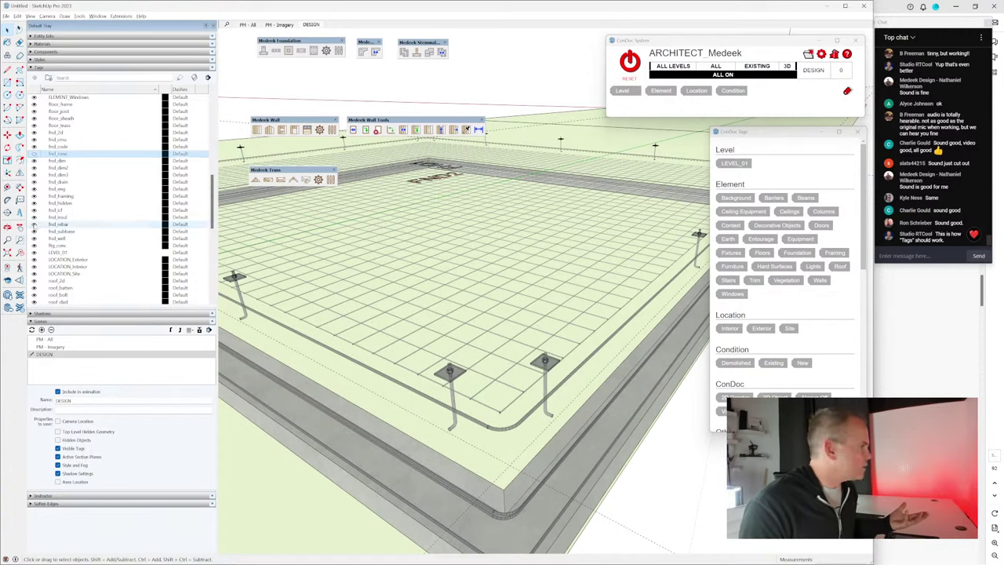
{"action": "left_click", "coordinate": [34, 225]}
{"action": "left_click", "coordinate": [34, 225]}
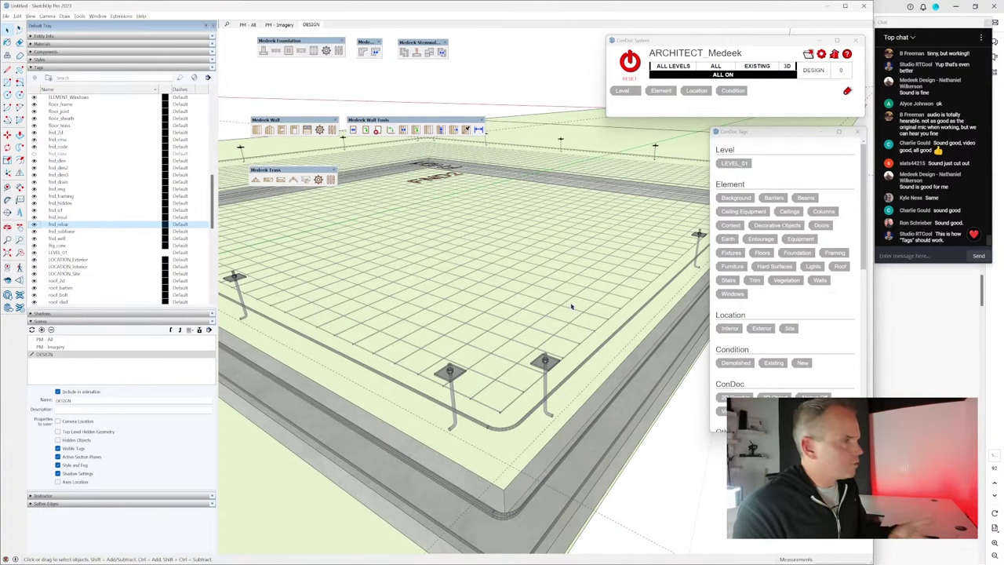
{"action": "left_click", "coordinate": [632, 66]}
Step: Delete the stemwall foundation together with its interior slab from the lot
{"action": "scroll", "coordinate": [605, 258], "scroll_direction": "down", "scroll_amount": 5}
{"action": "middle_click_drag", "start_coordinate": [594, 271], "coordinate": [468, 314]}
{"action": "left_click", "coordinate": [552, 341]}
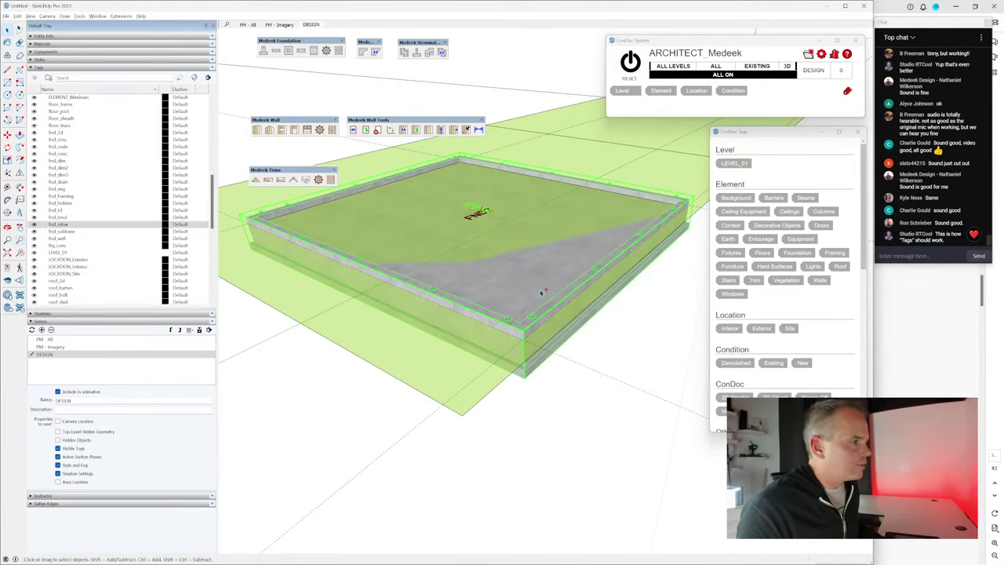
{"action": "key", "text": "Delete"}
Step: Draw a Type A slab-on-grade on the footprint guides, 22' by 25' with a 4" slab, 12" footing, reinforcement and anchor bolts
{"action": "middle_click_drag", "start_coordinate": [575, 277], "coordinate": [494, 179]}
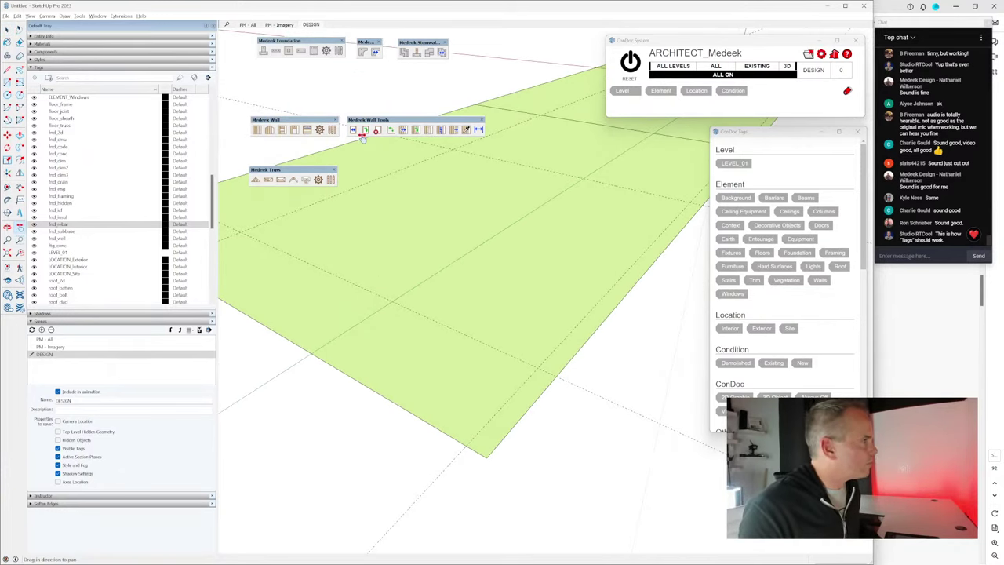
{"action": "left_click", "coordinate": [363, 52]}
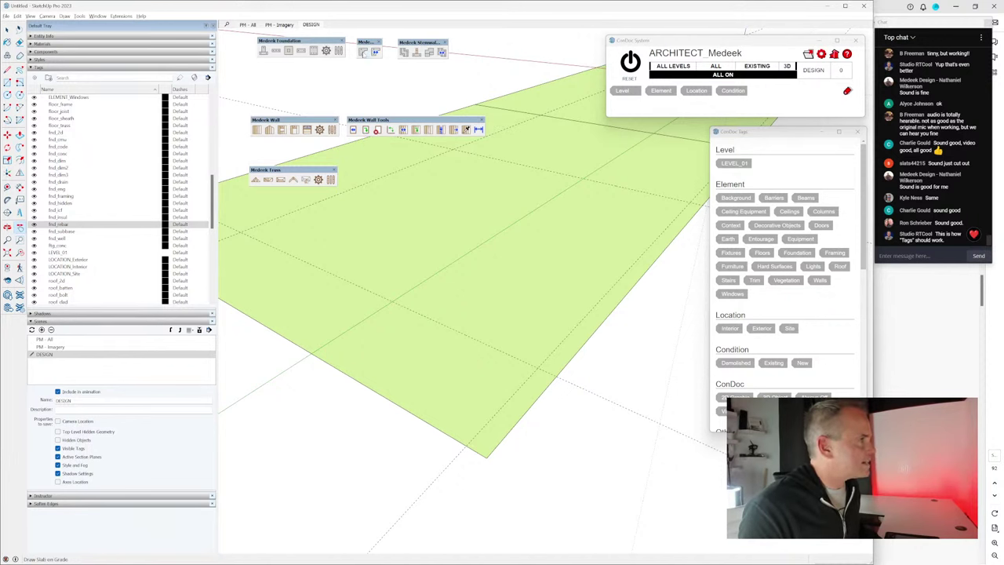
{"action": "left_click", "coordinate": [431, 299]}
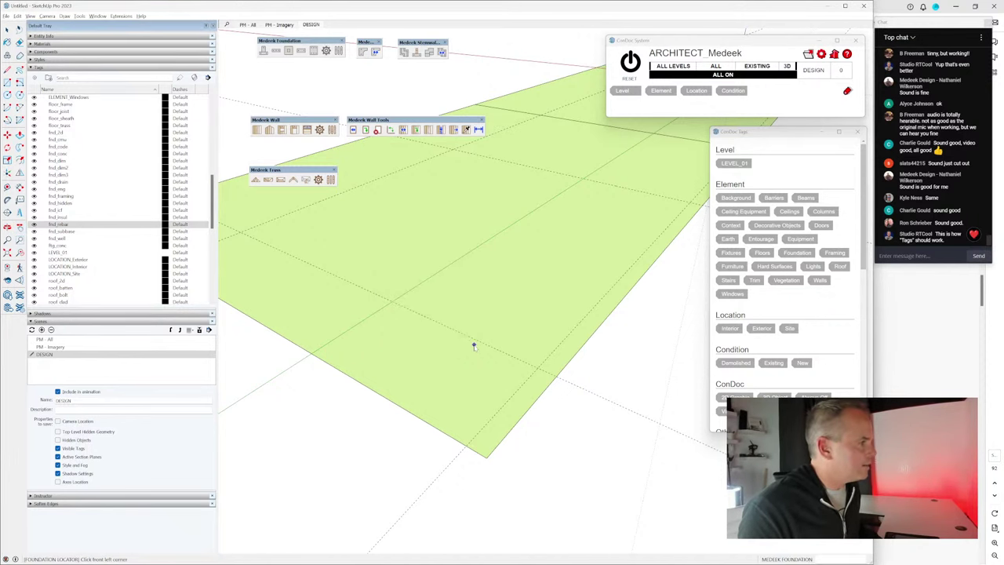
{"action": "left_click", "coordinate": [539, 369]}
{"action": "scroll", "coordinate": [504, 330], "scroll_direction": "down", "scroll_amount": 2}
{"action": "left_click", "coordinate": [653, 235]}
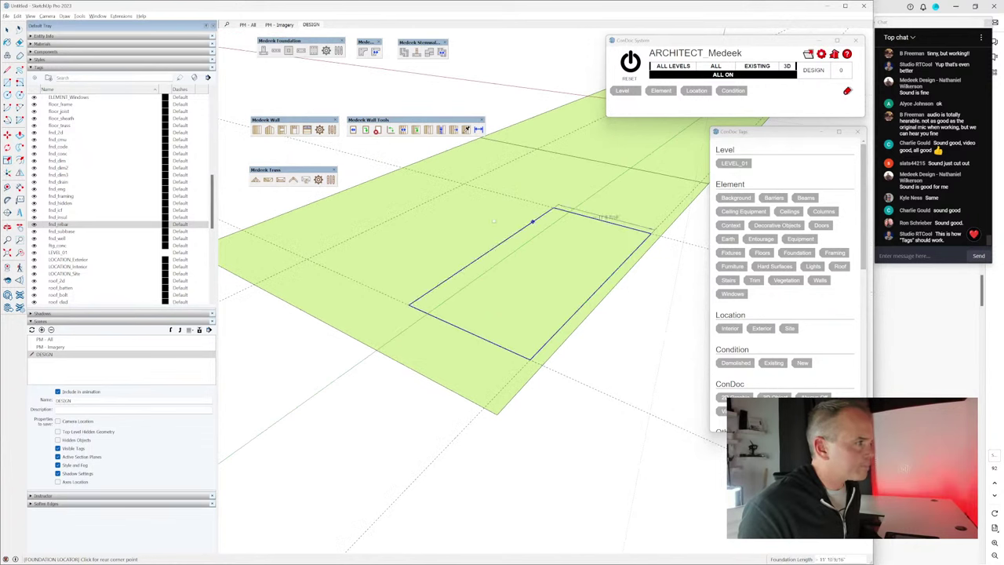
{"action": "left_click", "coordinate": [464, 184]}
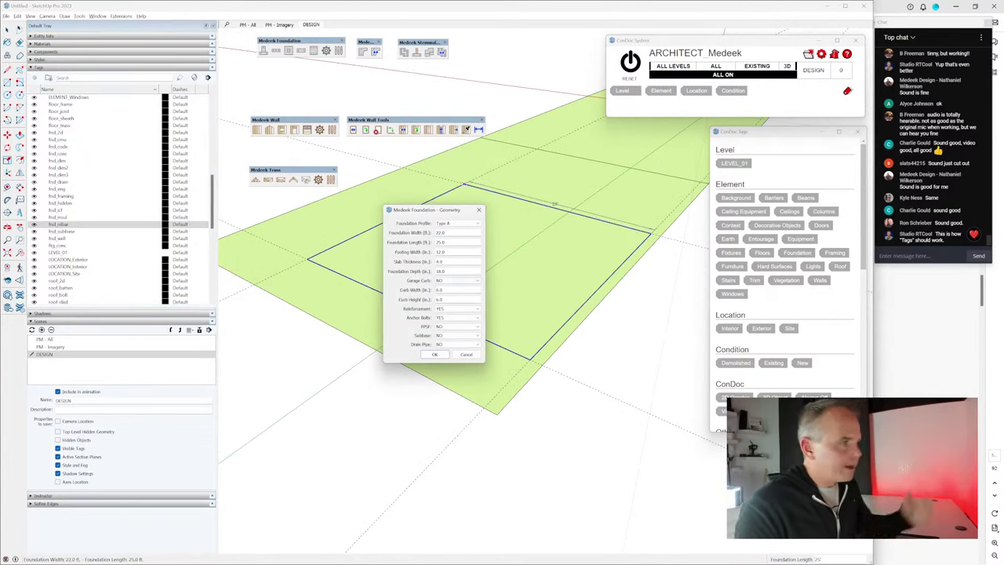
{"action": "left_click", "coordinate": [436, 354]}
{"action": "left_click", "coordinate": [436, 342]}
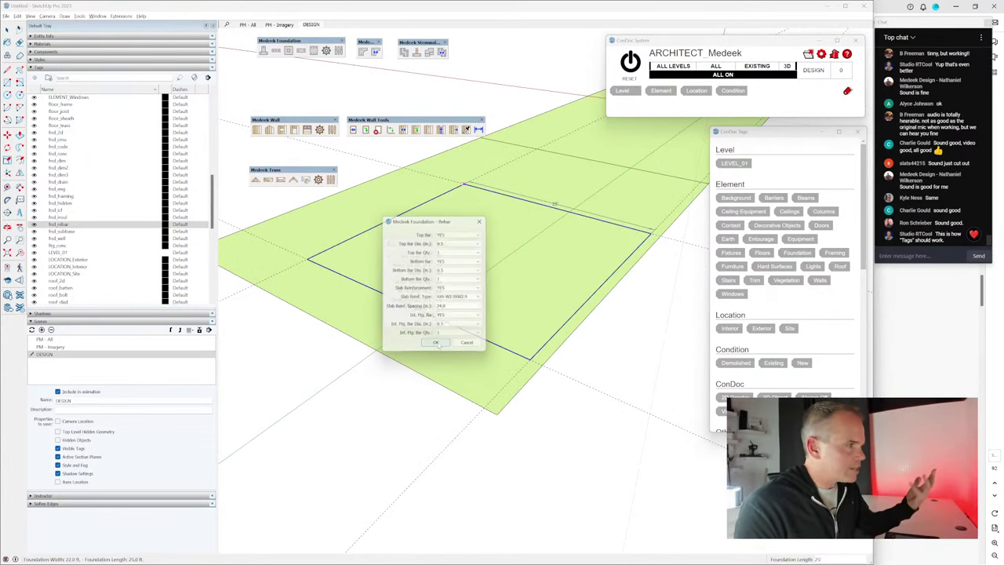
{"action": "left_click", "coordinate": [427, 322]}
Step: Examine the slab-on-grade's footing edges, reinforcement and anchor bolts in X-ray view
{"action": "middle_click_drag", "start_coordinate": [571, 390], "coordinate": [504, 233]}
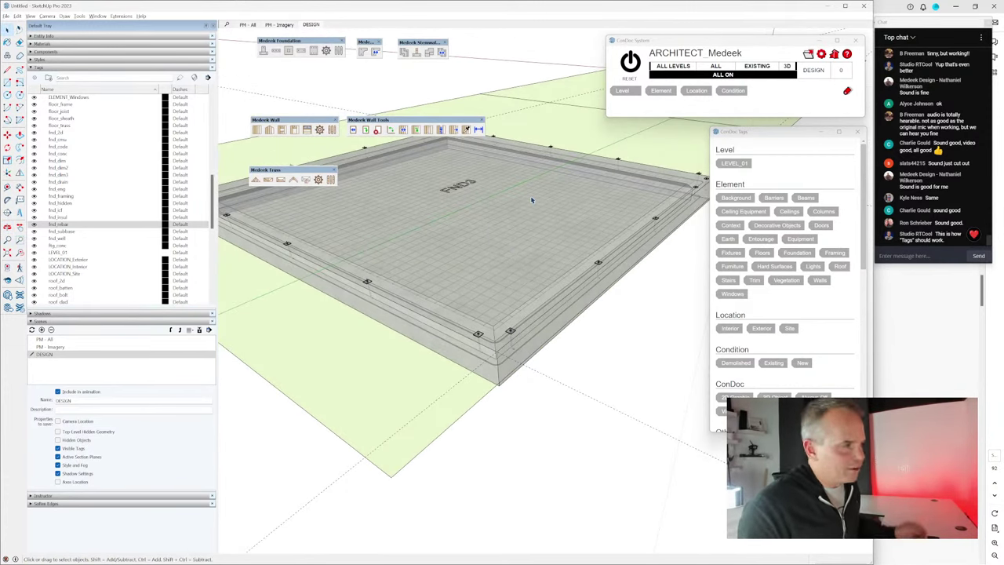
{"action": "middle_click_drag", "start_coordinate": [492, 206], "coordinate": [528, 317], "text": "shift"}
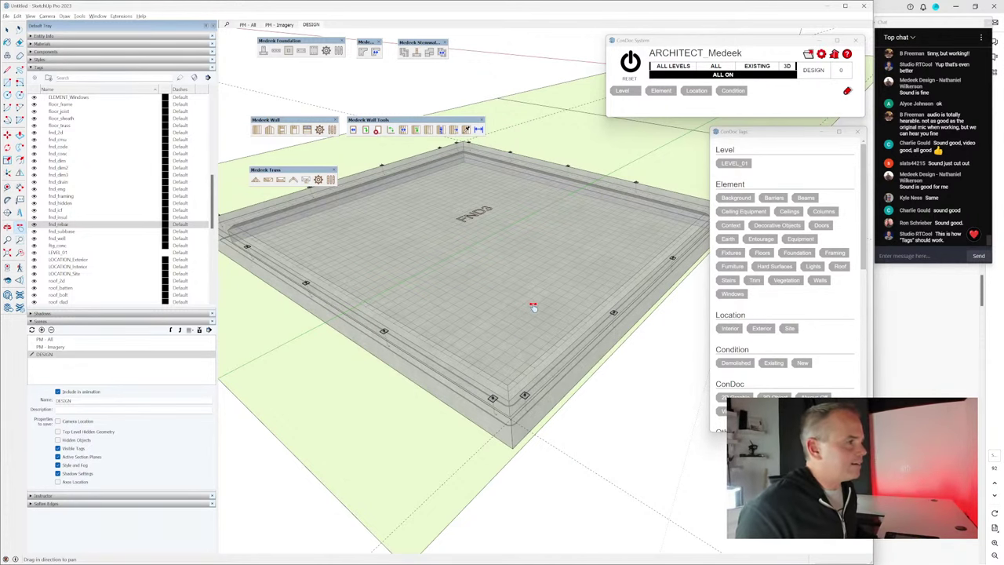
{"action": "middle_click_drag", "start_coordinate": [532, 306], "coordinate": [511, 382]}
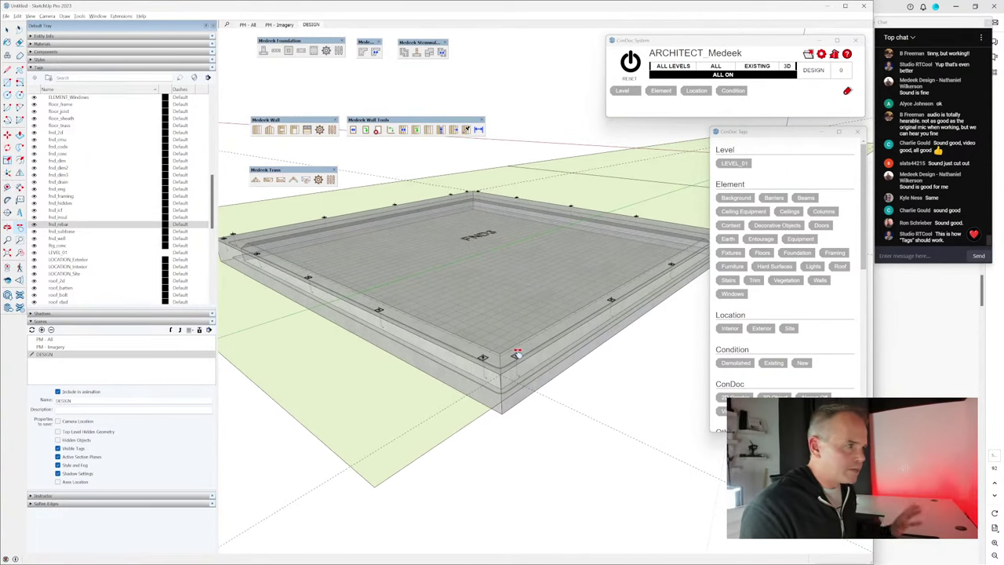
{"action": "middle_click_drag", "start_coordinate": [520, 308], "coordinate": [520, 327]}
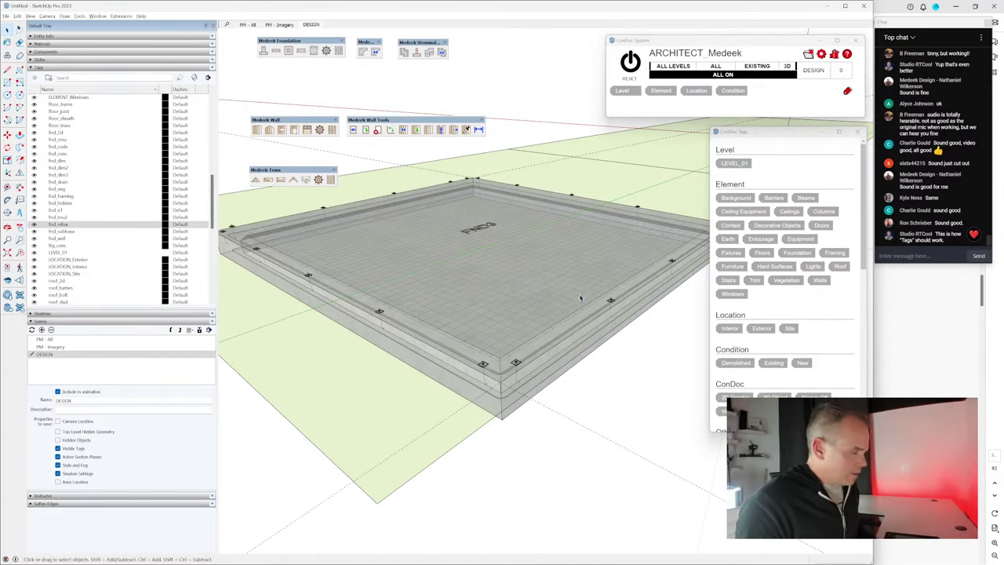
{"action": "middle_click_drag", "start_coordinate": [643, 298], "coordinate": [576, 233]}
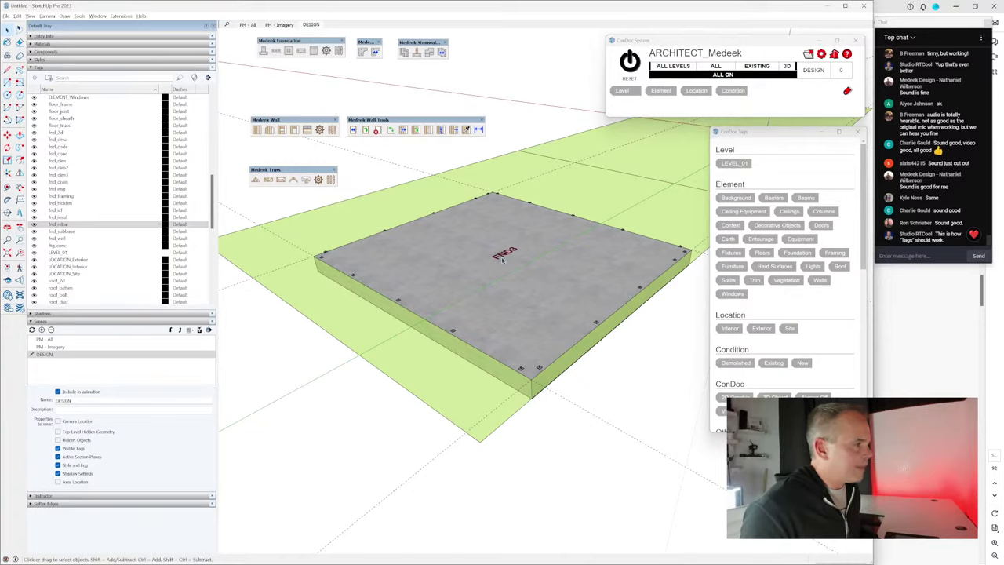
Step: Delete the green lot surface that surrounds the slab
{"action": "middle_click_drag", "start_coordinate": [502, 260], "coordinate": [542, 273]}
{"action": "left_click", "coordinate": [580, 195]}
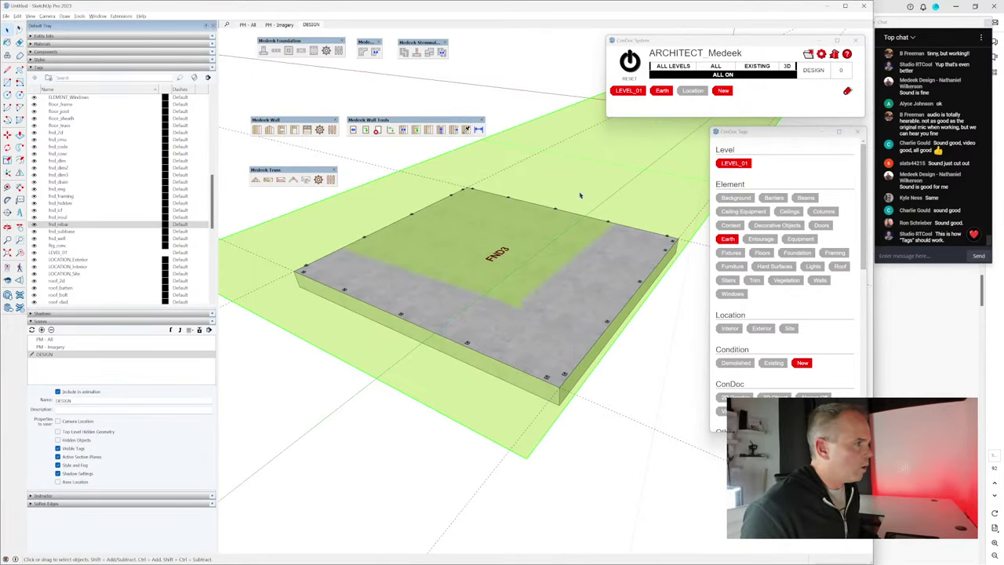
{"action": "key", "text": "Delete"}
Step: Draw the first rectangular Medeek wall, 97.125" high with 2x6 studs, along the slab's 22' edge from corner to corner
{"action": "scroll", "coordinate": [538, 307], "scroll_direction": "up", "scroll_amount": 2}
{"action": "middle_click_drag", "start_coordinate": [533, 312], "coordinate": [478, 339]}
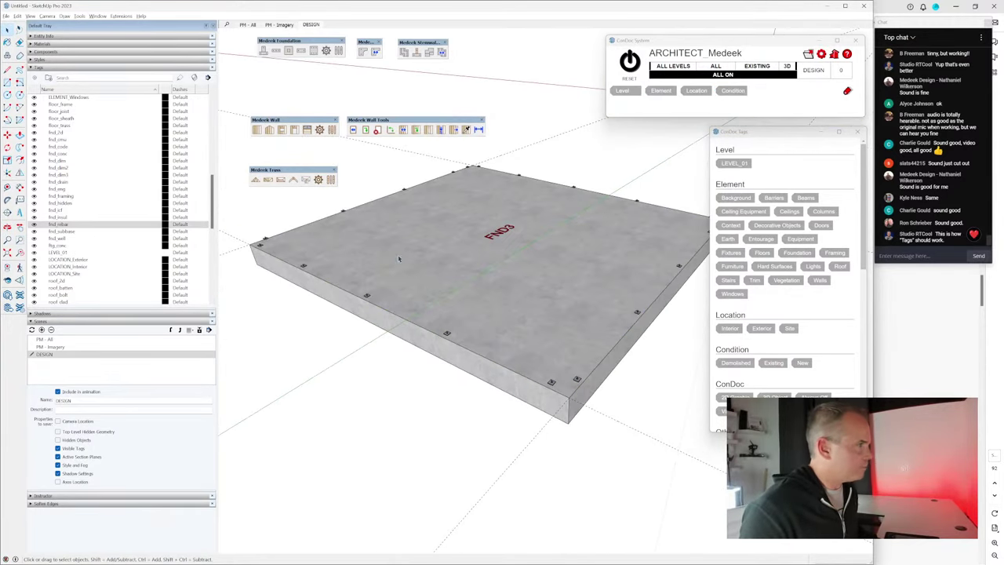
{"action": "left_click", "coordinate": [257, 129]}
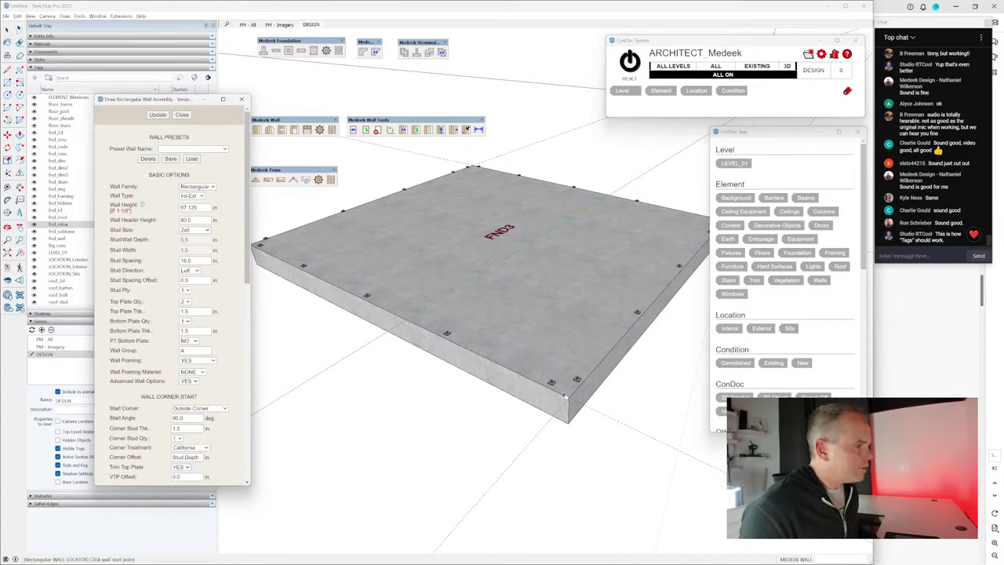
{"action": "left_click", "coordinate": [565, 397]}
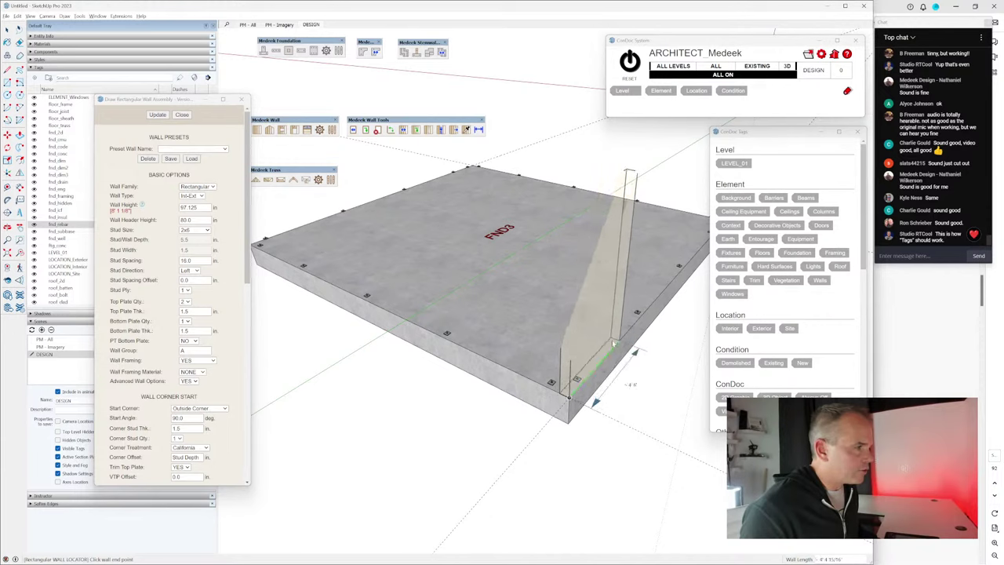
{"action": "scroll", "coordinate": [614, 344], "scroll_direction": "down", "scroll_amount": 2}
{"action": "middle_click_drag", "start_coordinate": [676, 272], "coordinate": [593, 316], "text": "shift"}
{"action": "scroll", "coordinate": [612, 302], "scroll_direction": "up", "scroll_amount": 4}
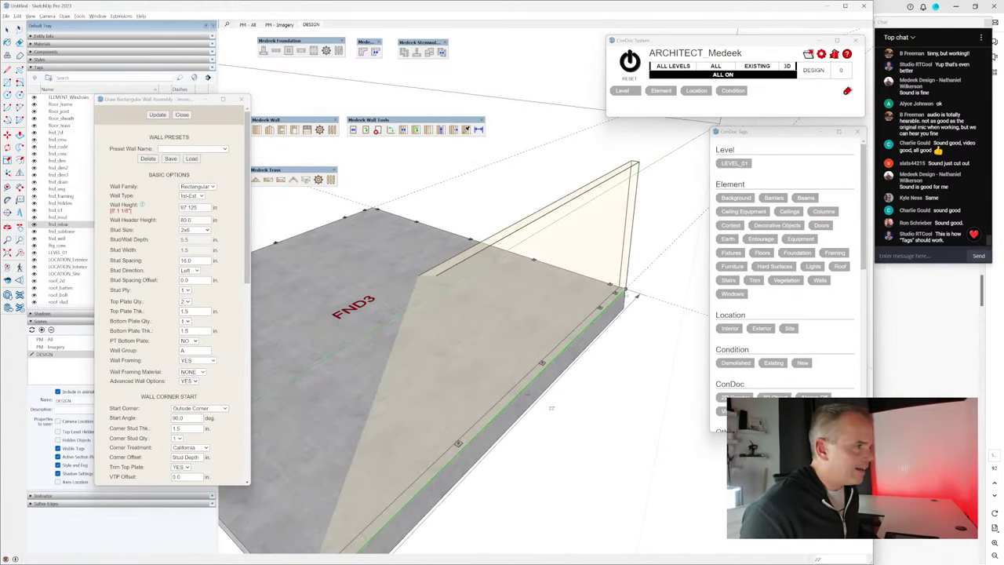
{"action": "left_click", "coordinate": [625, 289]}
Step: Draw the other three walls corner to corner around the slab perimeter to close the garage enclosure, and end the wall command
{"action": "middle_click_drag", "start_coordinate": [392, 274], "coordinate": [648, 301]}
{"action": "middle_click_drag", "start_coordinate": [407, 314], "coordinate": [596, 338]}
{"action": "middle_click_drag", "start_coordinate": [596, 338], "coordinate": [398, 337], "text": "shift"}
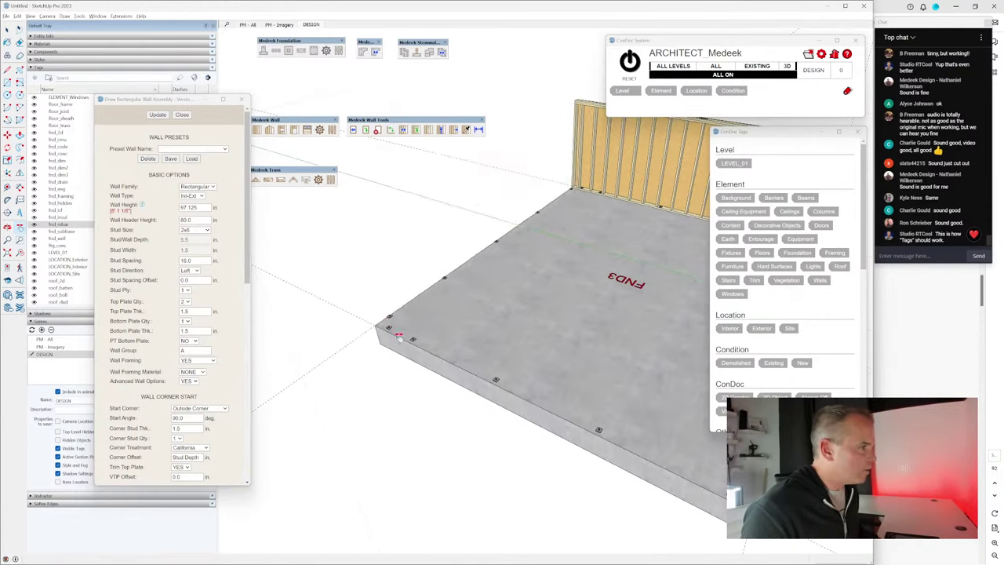
{"action": "left_click", "coordinate": [376, 327]}
{"action": "middle_click_drag", "start_coordinate": [624, 373], "coordinate": [462, 293], "text": "shift"}
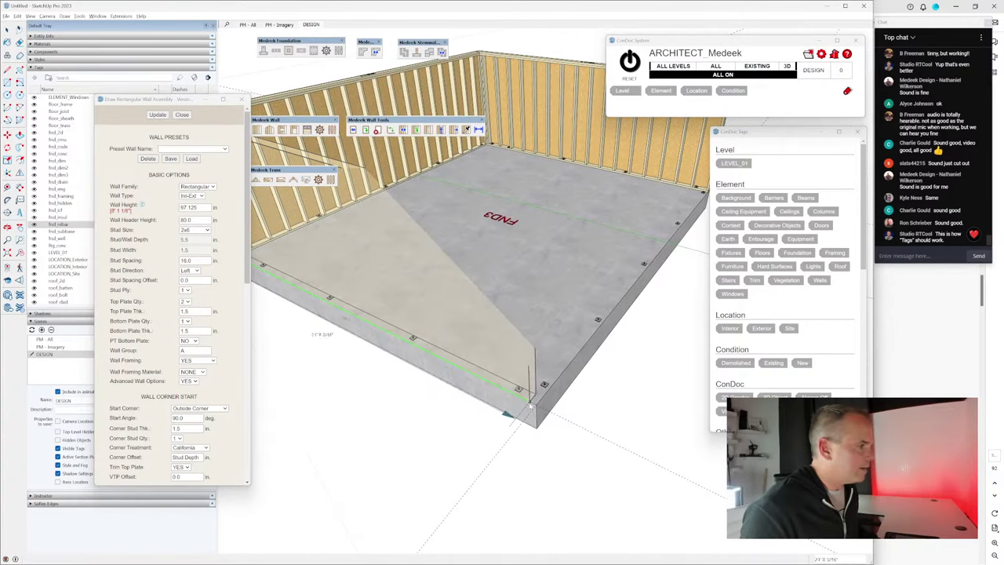
{"action": "left_click", "coordinate": [531, 405]}
{"action": "middle_click_drag", "start_coordinate": [530, 405], "coordinate": [498, 296]}
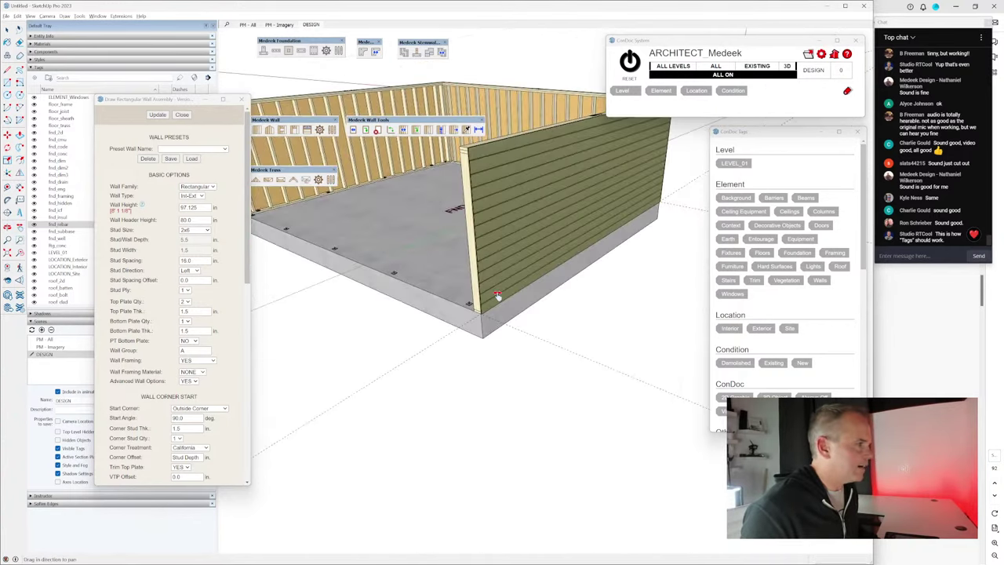
{"action": "scroll", "coordinate": [497, 295], "scroll_direction": "up", "scroll_amount": 4}
{"action": "scroll", "coordinate": [475, 322], "scroll_direction": "down", "scroll_amount": 2}
{"action": "scroll", "coordinate": [471, 316], "scroll_direction": "up", "scroll_amount": 3}
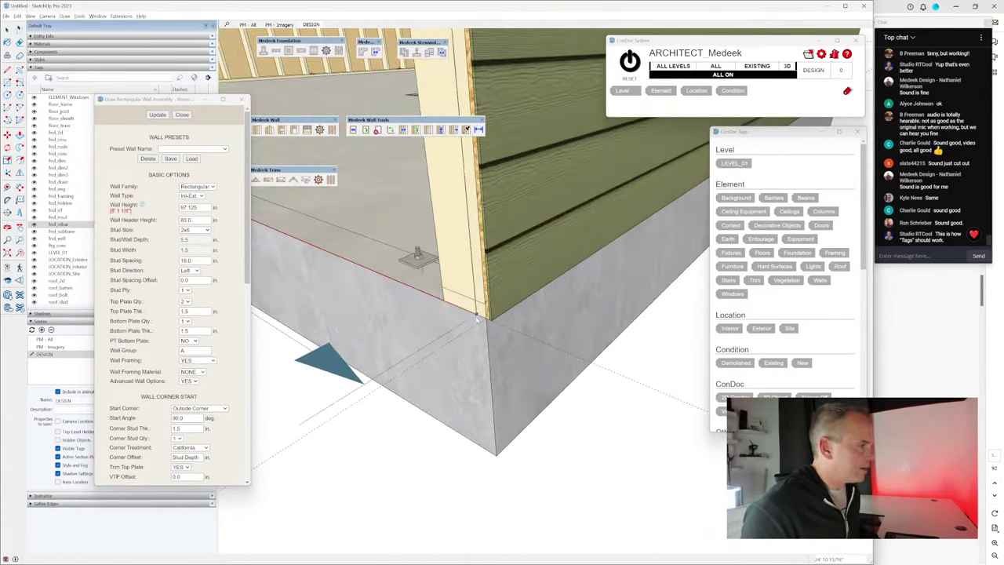
{"action": "scroll", "coordinate": [485, 320], "scroll_direction": "down", "scroll_amount": 10}
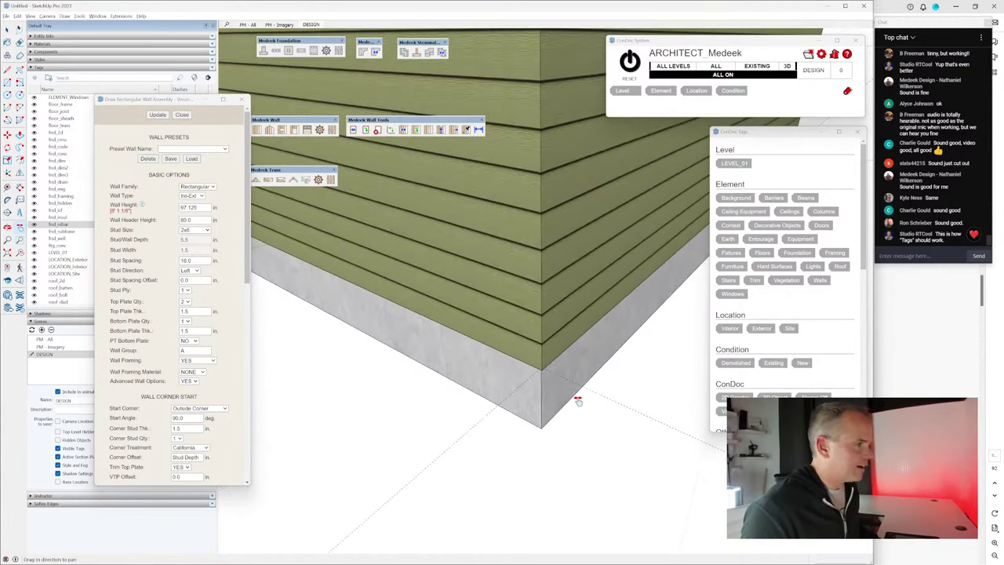
{"action": "key", "text": "space"}
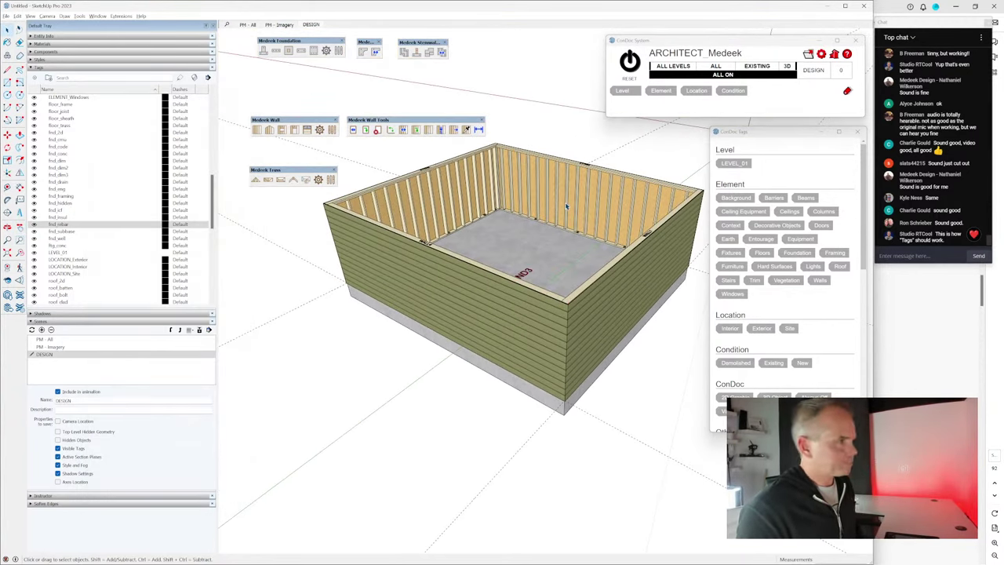
Step: Open the ConDoc Configurator and maximize its window
{"action": "mouse_move", "coordinate": [544, 228]}
{"action": "middle_mouse_down"}
{"action": "mouse_move", "coordinate": [421, 224]}
{"action": "mouse_move", "coordinate": [399, 255]}
{"action": "mouse_move", "coordinate": [627, 242]}
{"action": "mouse_move", "coordinate": [471, 225]}
{"action": "mouse_move", "coordinate": [504, 218]}
{"action": "middle_mouse_up"}
{"action": "scroll", "coordinate": [627, 241], "scroll_direction": "up", "scroll_amount": 2}
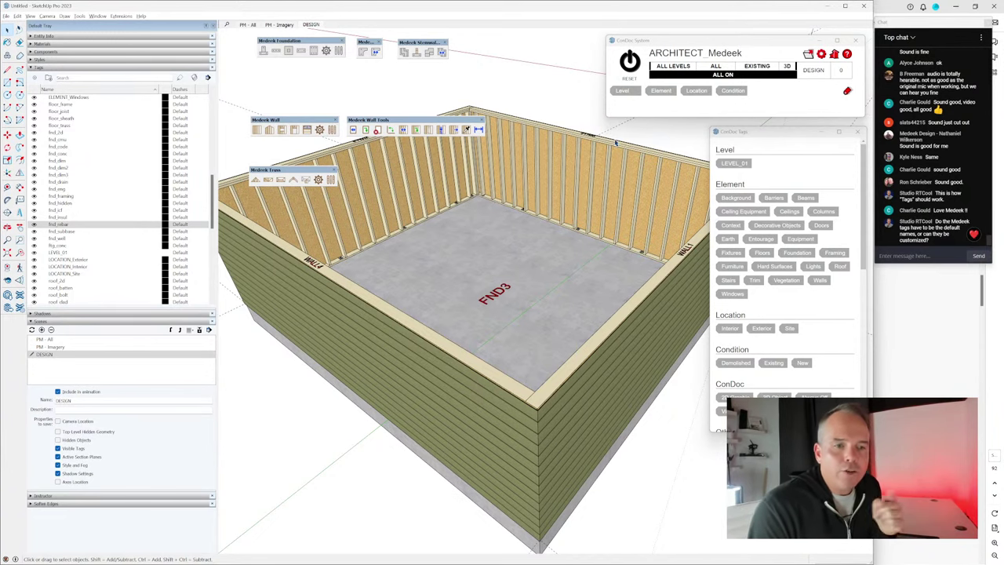
{"action": "left_click", "coordinate": [821, 53]}
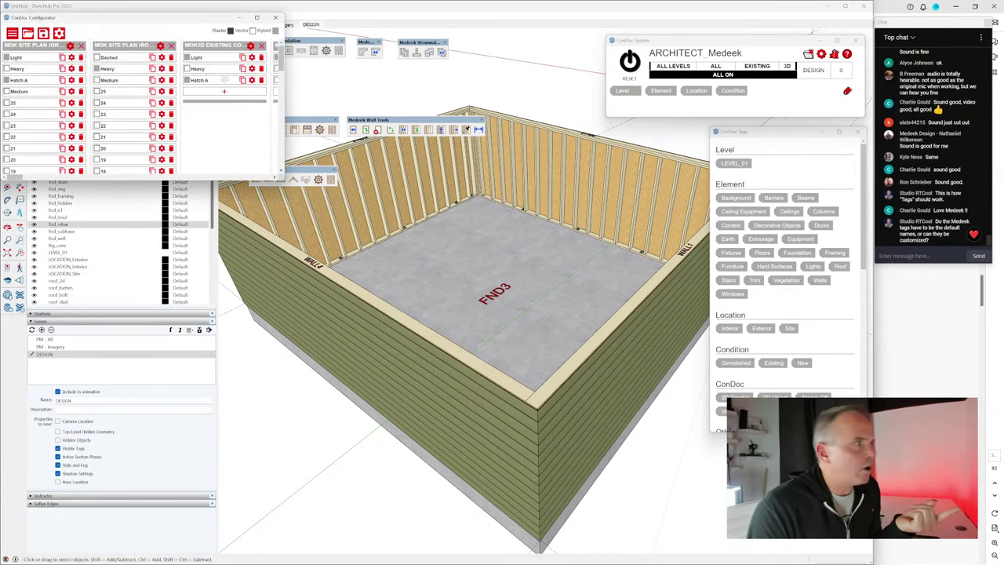
{"action": "double_click", "coordinate": [163, 21]}
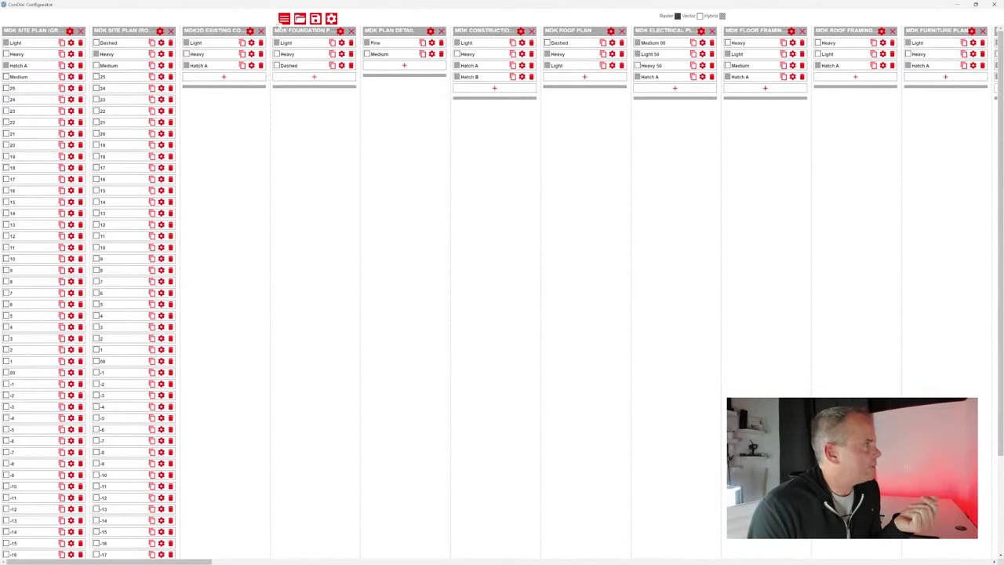
Step: Look through the configurator's tag list, inspect the roof_batten tag's name and color settings, and close the list without editing
{"action": "left_click", "coordinate": [284, 18]}
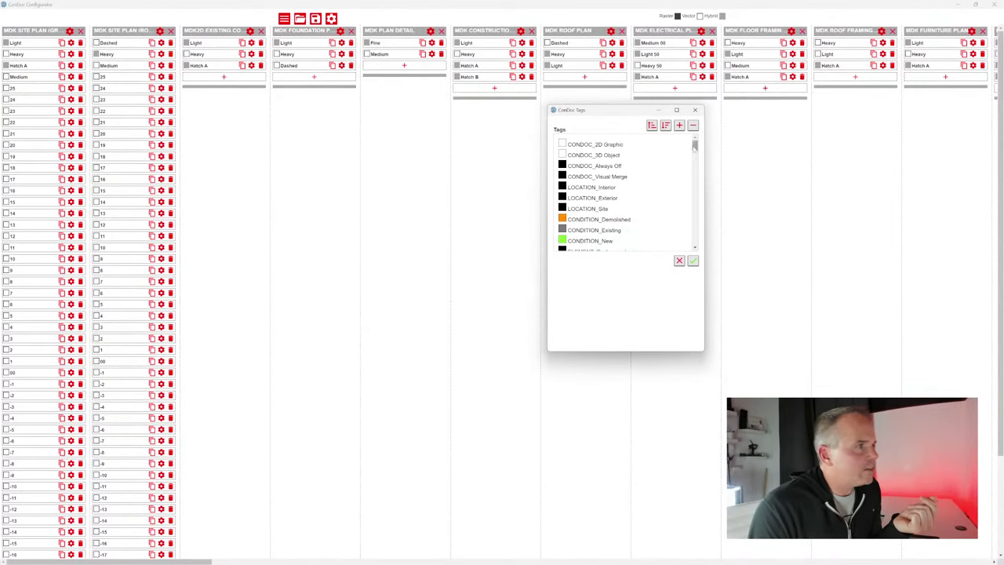
{"action": "left_click_drag", "start_coordinate": [695, 146], "coordinate": [694, 186]}
{"action": "left_click", "coordinate": [683, 187]}
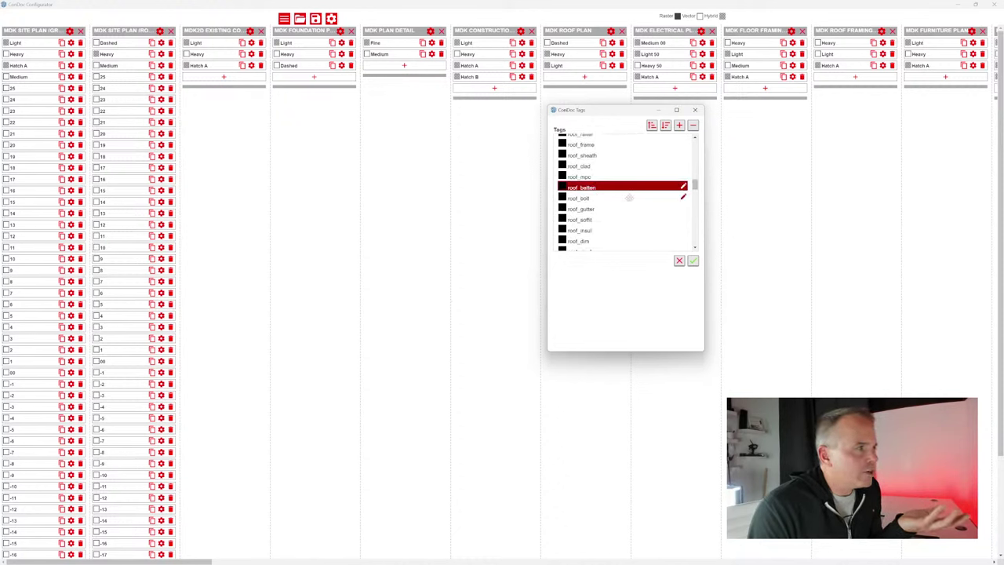
{"action": "left_click", "coordinate": [683, 188]}
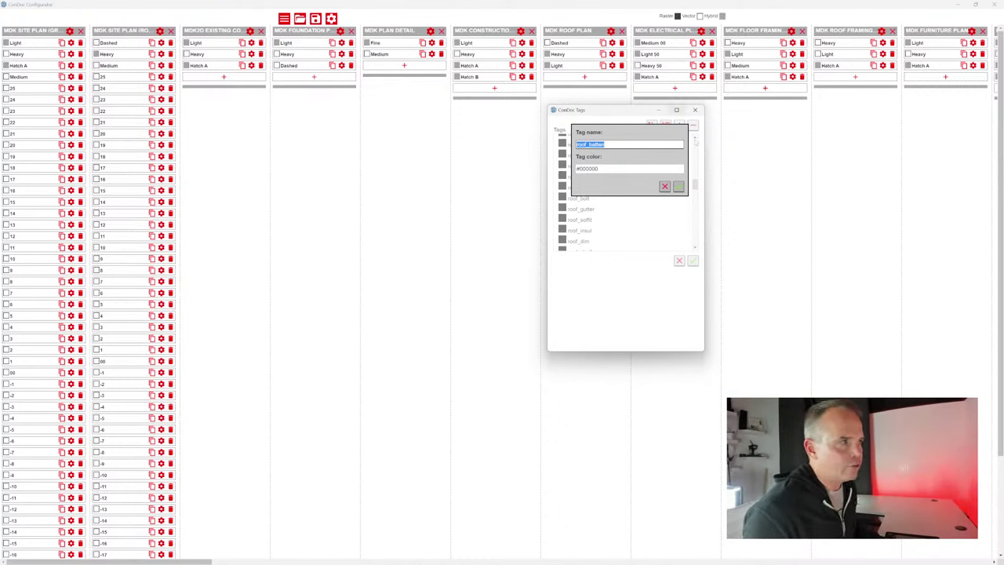
{"action": "left_click", "coordinate": [695, 111]}
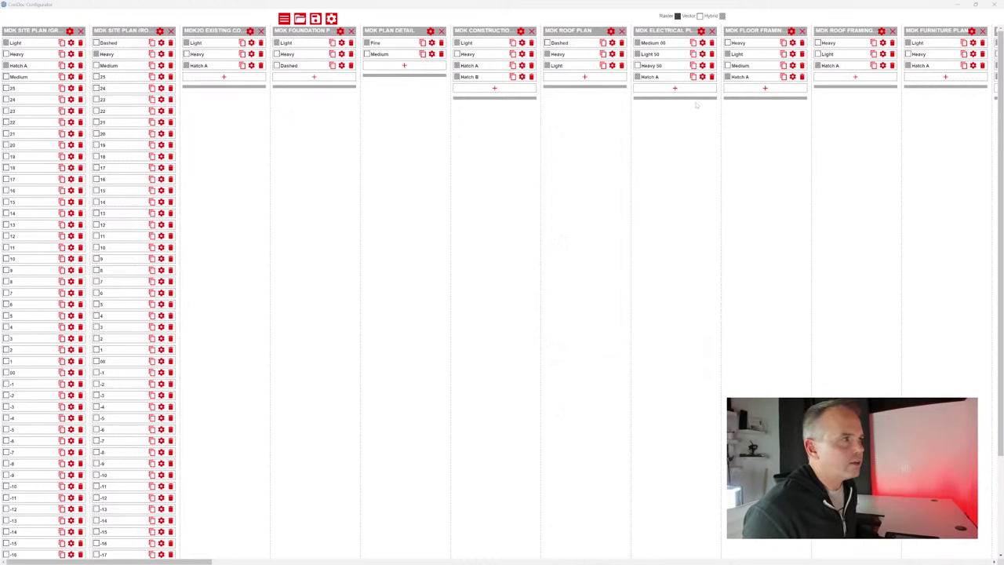
Step: View where the ARCHITECT_Medeek drawing set can be saved, cancel without saving, and close the ConDoc Configurator
{"action": "left_click", "coordinate": [315, 19]}
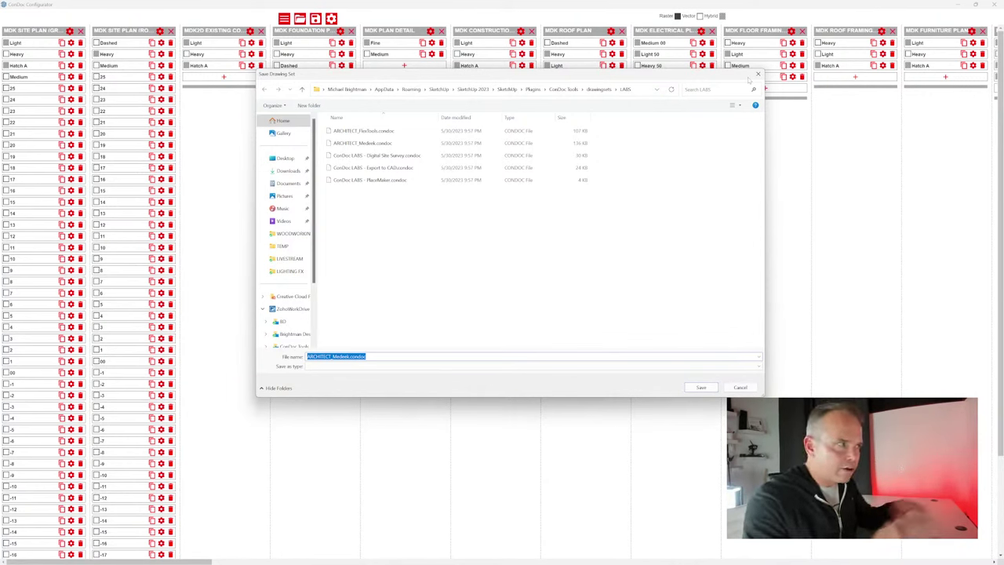
{"action": "left_click", "coordinate": [757, 74]}
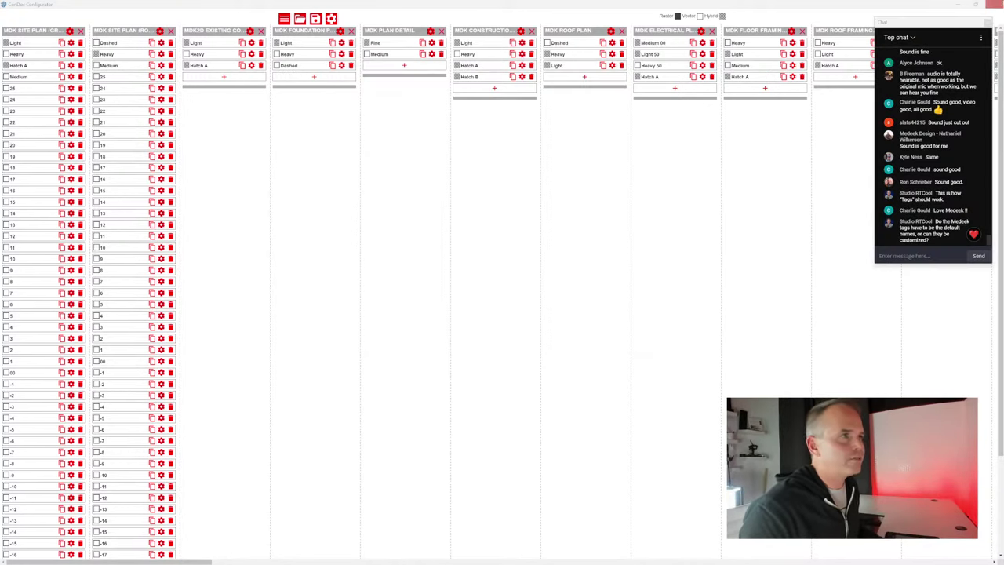
{"action": "left_click", "coordinate": [993, 5]}
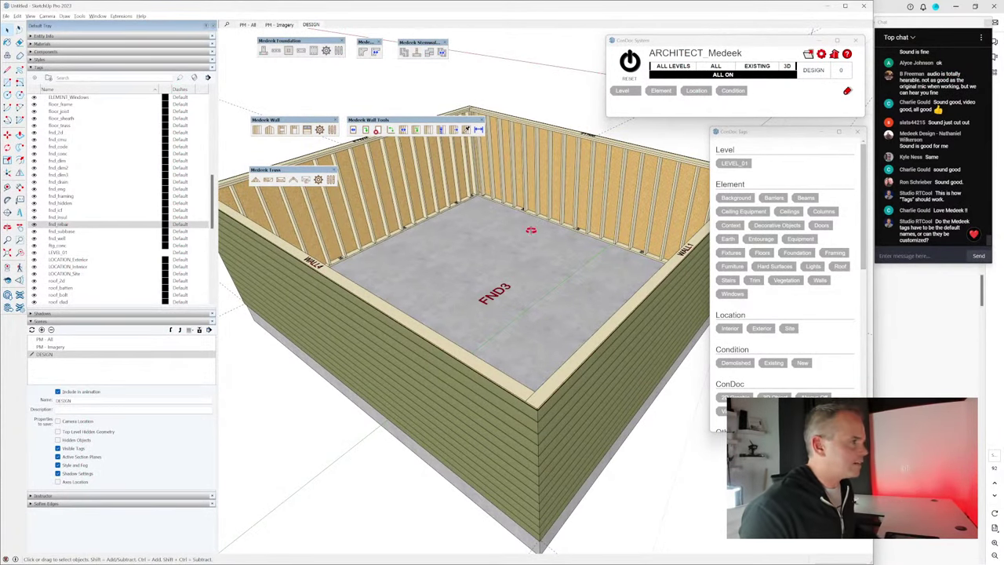
Step: Select the garage wall meeting WALL4 at the slab's far-left corner and bring up its context commands
{"action": "scroll", "coordinate": [531, 230], "scroll_direction": "down", "scroll_amount": 5}
{"action": "mouse_move", "coordinate": [502, 283]}
{"action": "middle_mouse_down"}
{"action": "mouse_move", "coordinate": [479, 283]}
{"action": "mouse_move", "coordinate": [516, 298]}
{"action": "mouse_move", "coordinate": [447, 314]}
{"action": "mouse_move", "coordinate": [457, 307]}
{"action": "middle_mouse_up"}
{"action": "scroll", "coordinate": [445, 221], "scroll_direction": "up", "scroll_amount": 3}
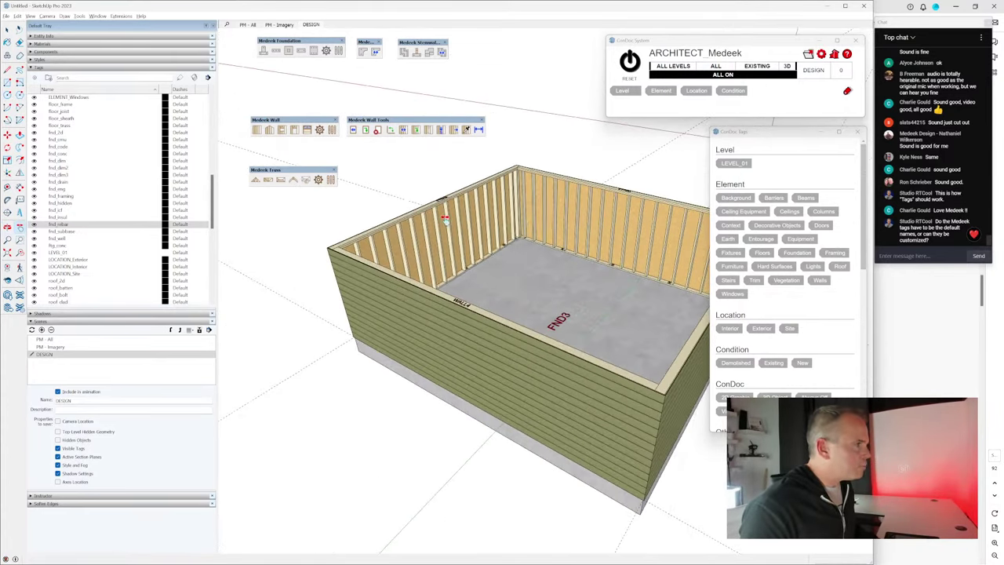
{"action": "right_click", "coordinate": [445, 219]}
{"action": "left_click", "coordinate": [445, 216]}
{"action": "key", "text": "space"}
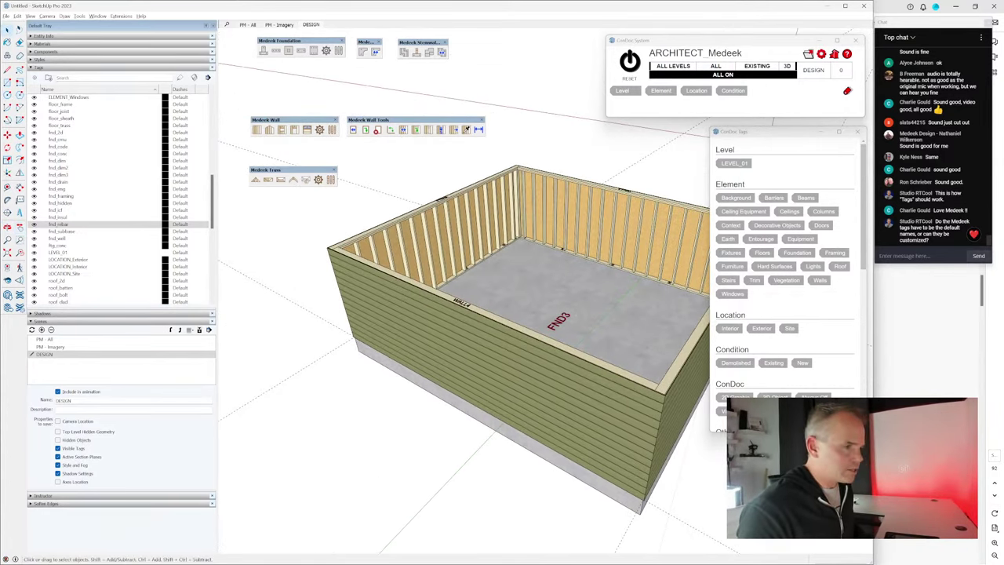
{"action": "right_click", "coordinate": [468, 211]}
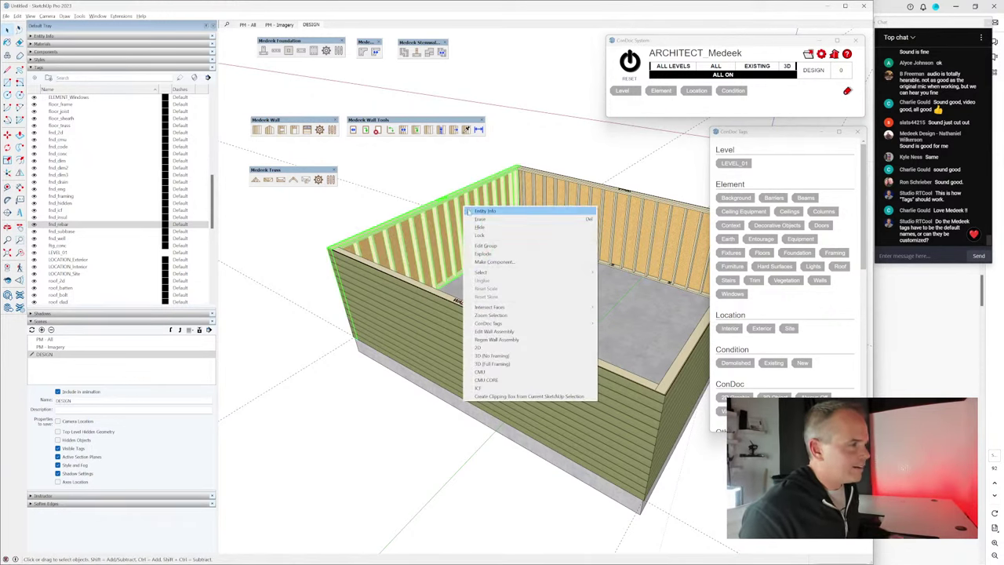
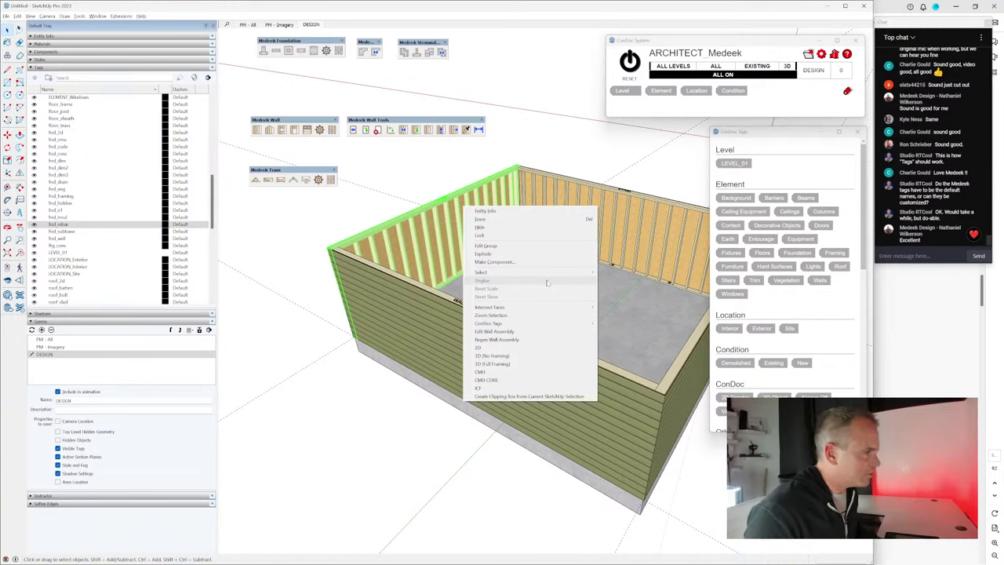
Step: Edit WALL3's wall assembly, turn on Wall Gypsum in its advanced options, and update the wall
{"action": "left_click", "coordinate": [541, 331]}
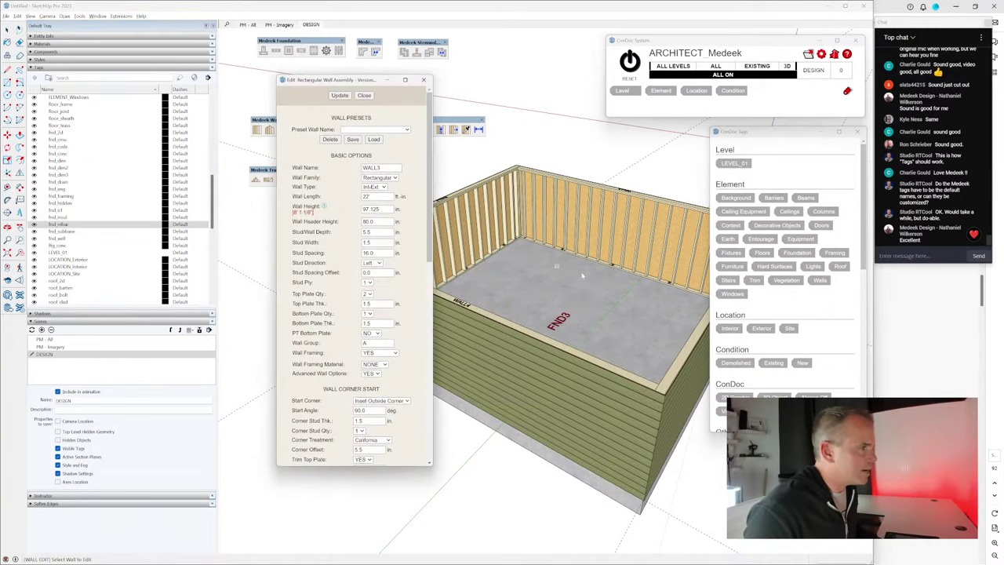
{"action": "middle_click_drag", "start_coordinate": [582, 277], "coordinate": [541, 278]}
{"action": "scroll", "coordinate": [463, 228], "scroll_direction": "up", "scroll_amount": 3}
{"action": "middle_click_drag", "start_coordinate": [463, 228], "coordinate": [500, 249], "text": "shift"}
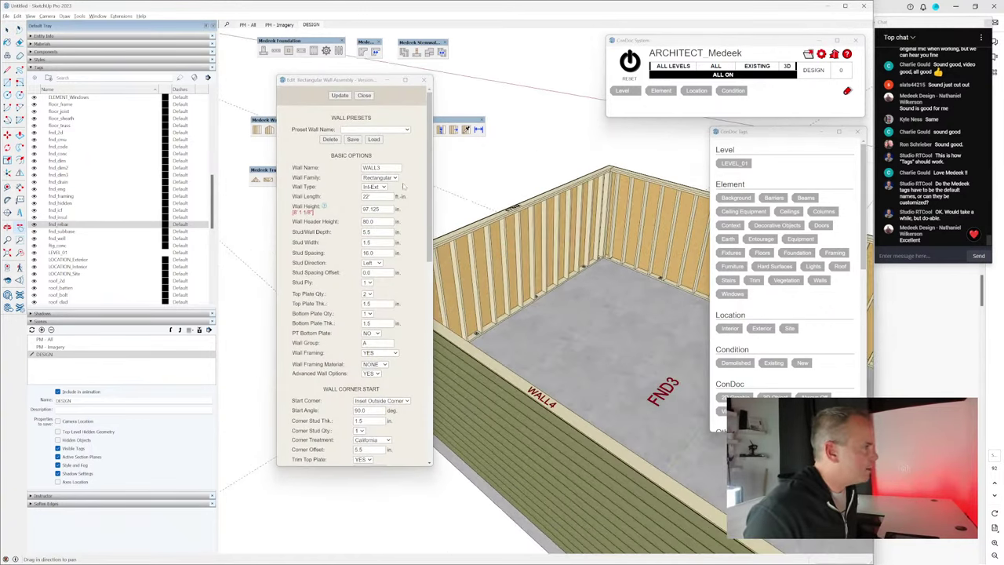
{"action": "scroll", "coordinate": [404, 186], "scroll_direction": "down", "scroll_amount": 3}
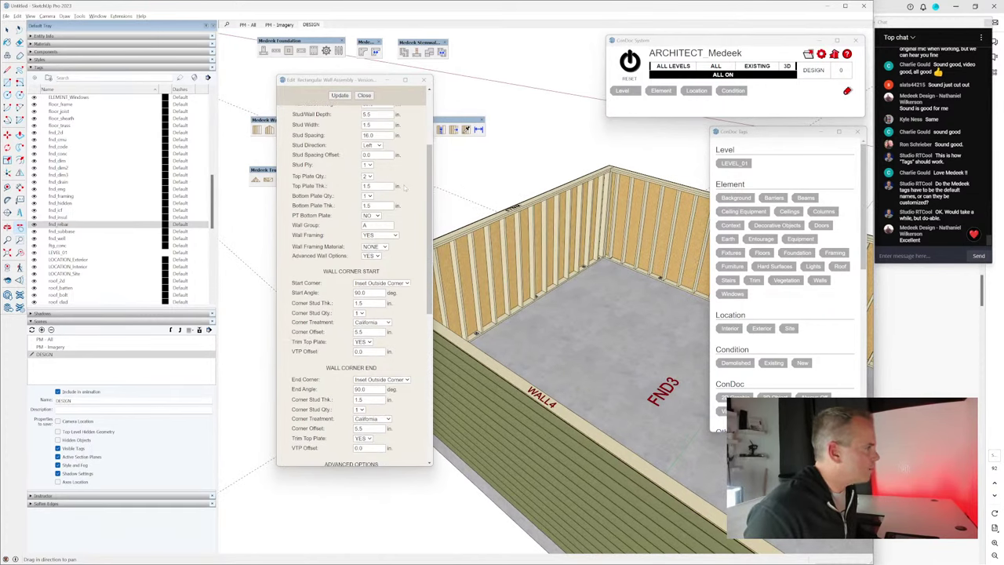
{"action": "scroll", "coordinate": [404, 187], "scroll_direction": "down", "scroll_amount": 8}
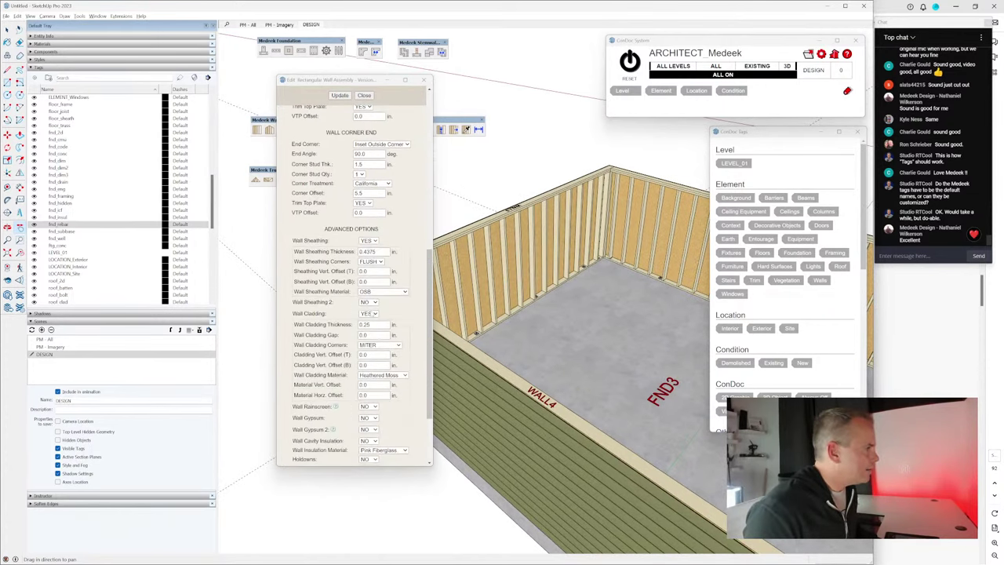
{"action": "scroll", "coordinate": [352, 311], "scroll_direction": "down", "scroll_amount": 1}
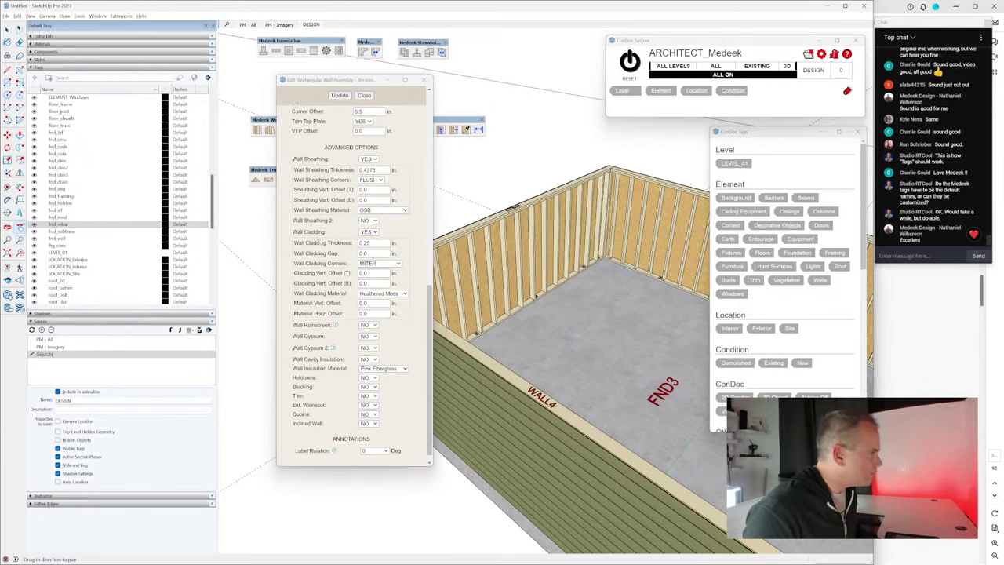
{"action": "scroll", "coordinate": [363, 282], "scroll_direction": "down", "scroll_amount": 1}
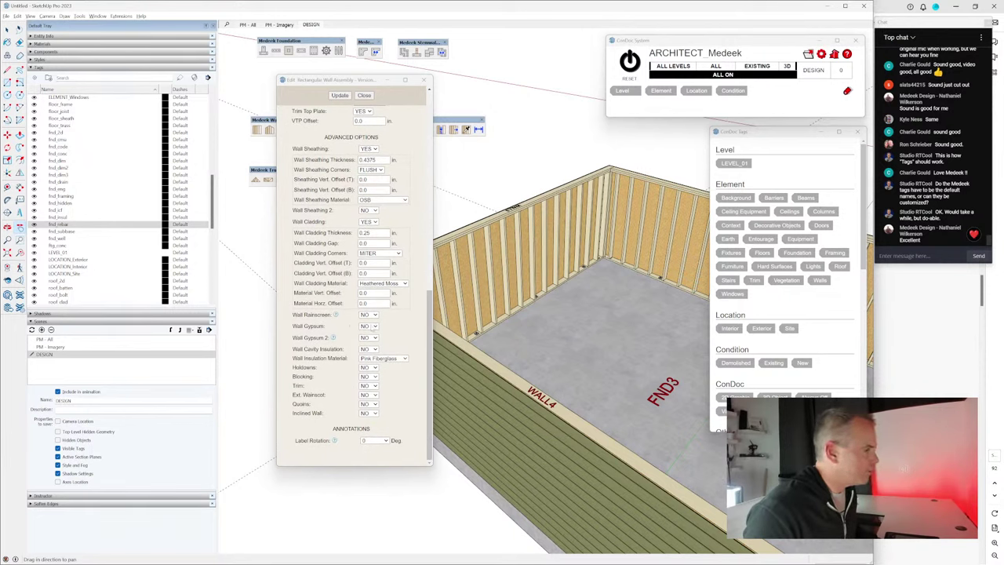
{"action": "left_click", "coordinate": [369, 325]}
{"action": "left_click", "coordinate": [370, 336]}
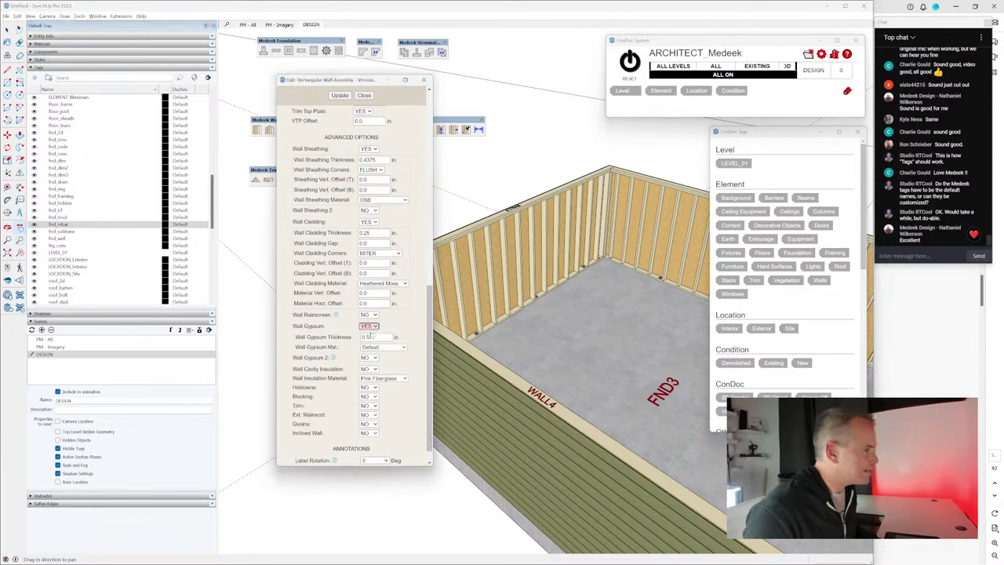
{"action": "left_click", "coordinate": [339, 95]}
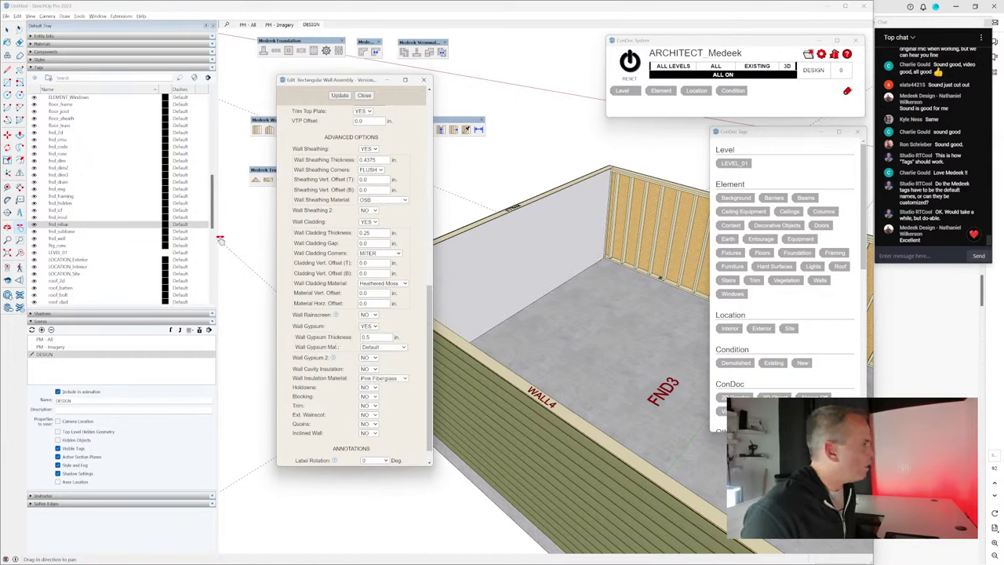
Step: Filter the tags by "gyp" and hide the wall_gypsum tag
{"action": "scroll", "coordinate": [334, 383], "scroll_direction": "down", "scroll_amount": 1}
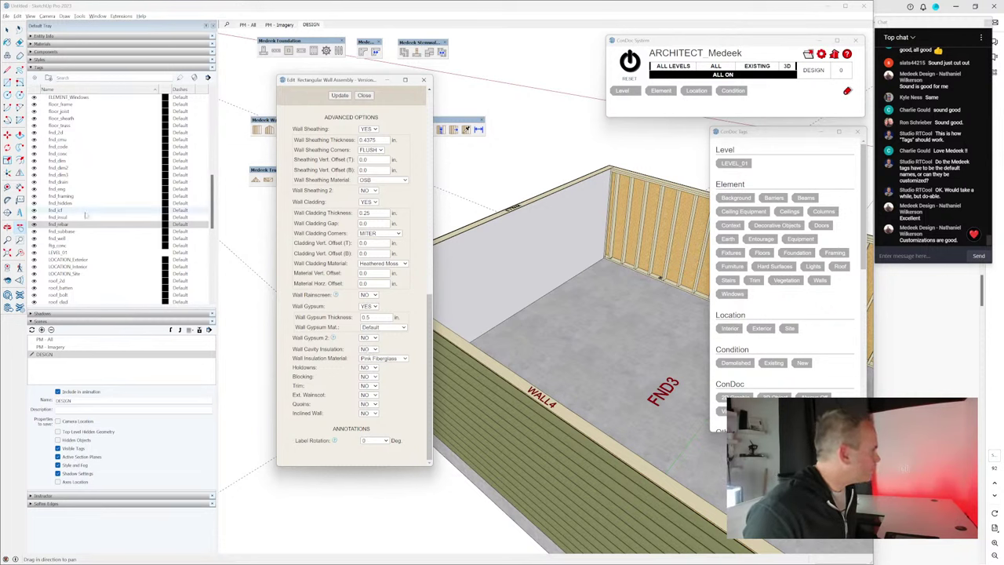
{"action": "scroll", "coordinate": [75, 182], "scroll_direction": "down", "scroll_amount": 1}
{"action": "scroll", "coordinate": [74, 182], "scroll_direction": "down", "scroll_amount": 1}
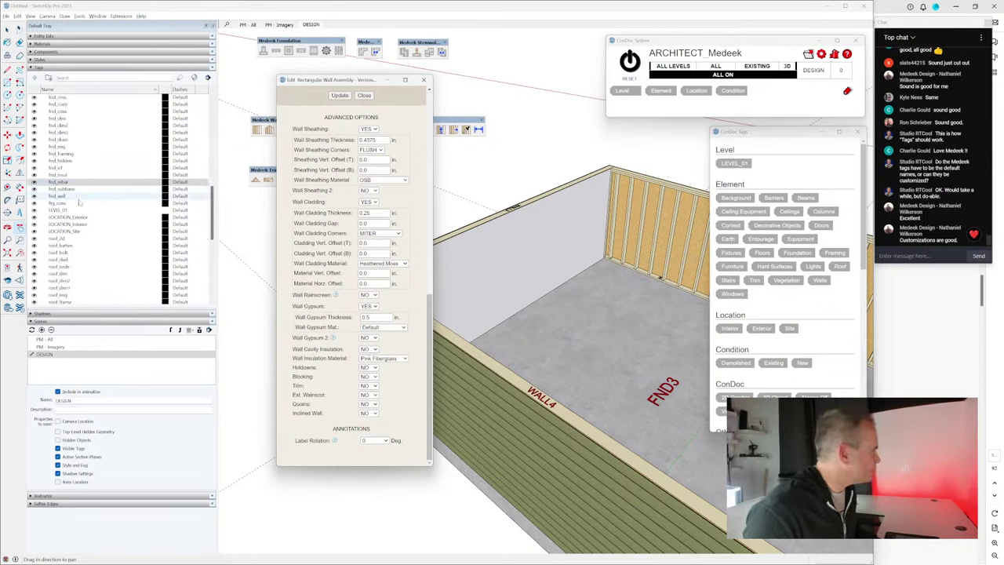
{"action": "left_click", "coordinate": [87, 78]}
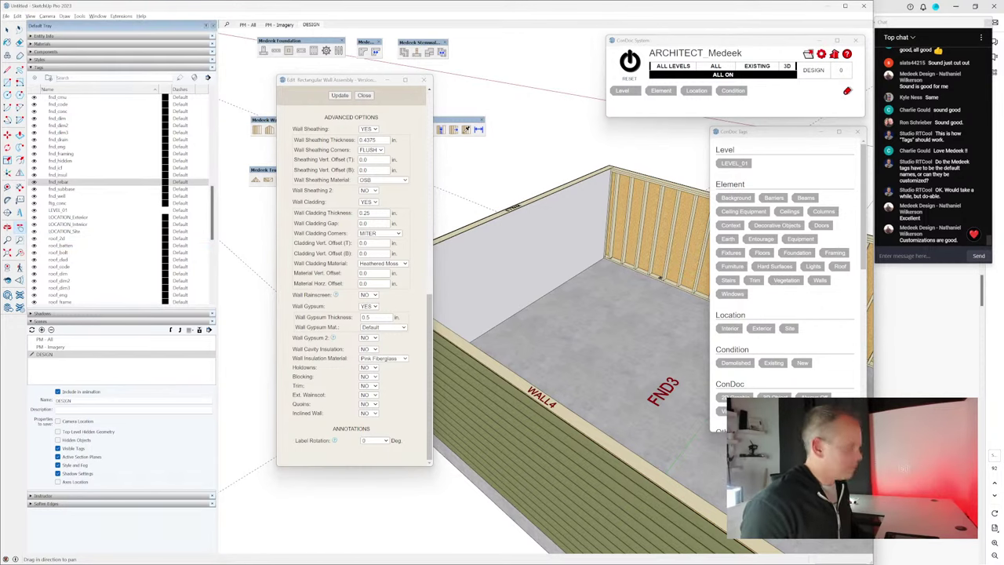
{"action": "type", "text": "gyp"}
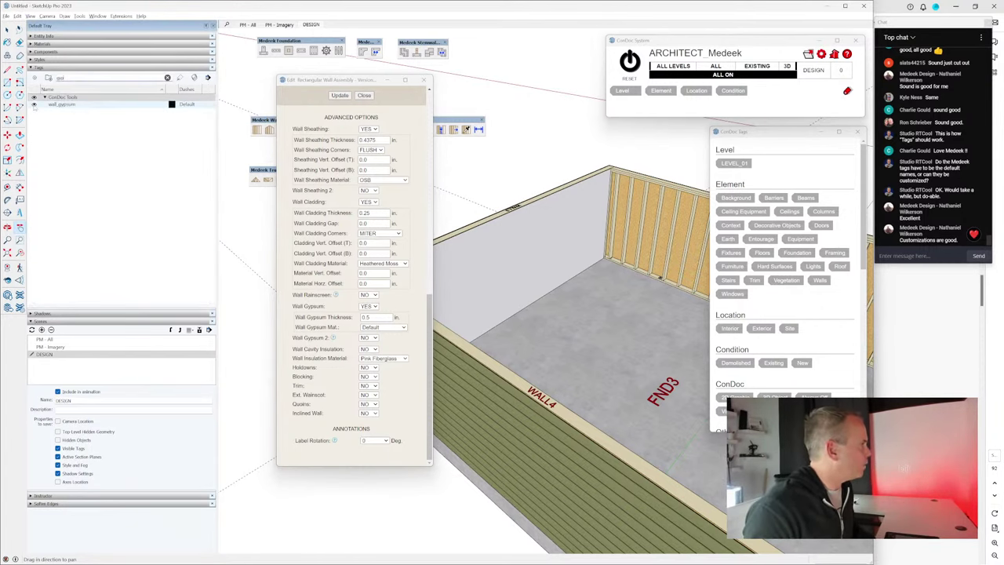
{"action": "left_click", "coordinate": [35, 105]}
{"action": "middle_click_drag", "start_coordinate": [547, 231], "coordinate": [610, 274]}
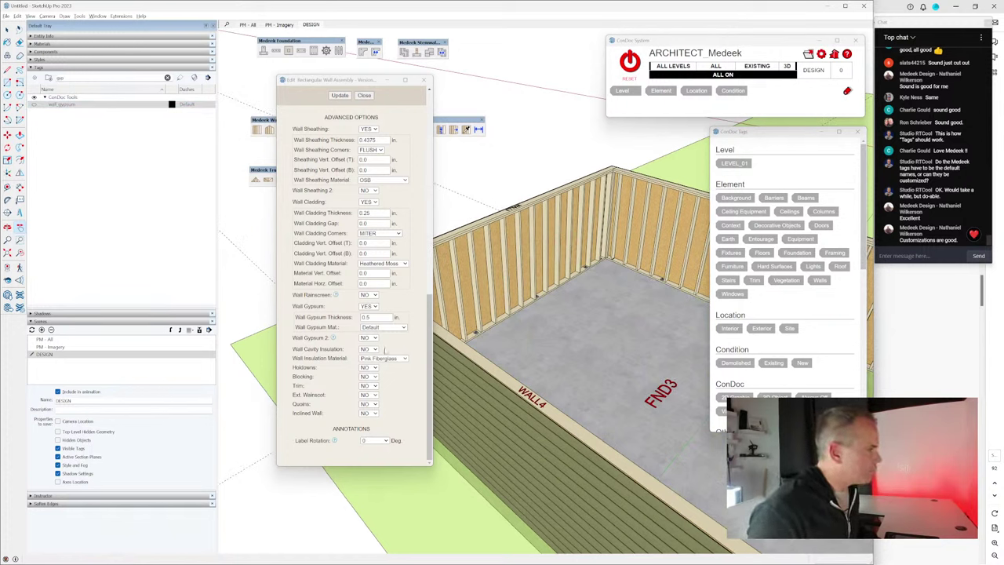
Step: Turn on Wall Cavity Insulation for WALL3 with the Pink Fiberglass material and update the wall
{"action": "left_click", "coordinate": [368, 348]}
{"action": "left_click", "coordinate": [370, 359]}
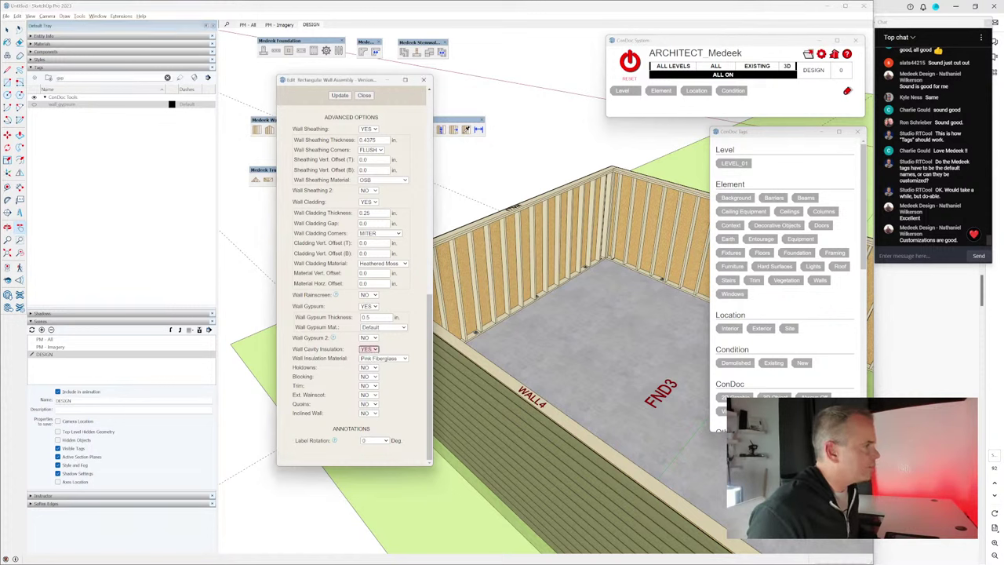
{"action": "left_click", "coordinate": [340, 96]}
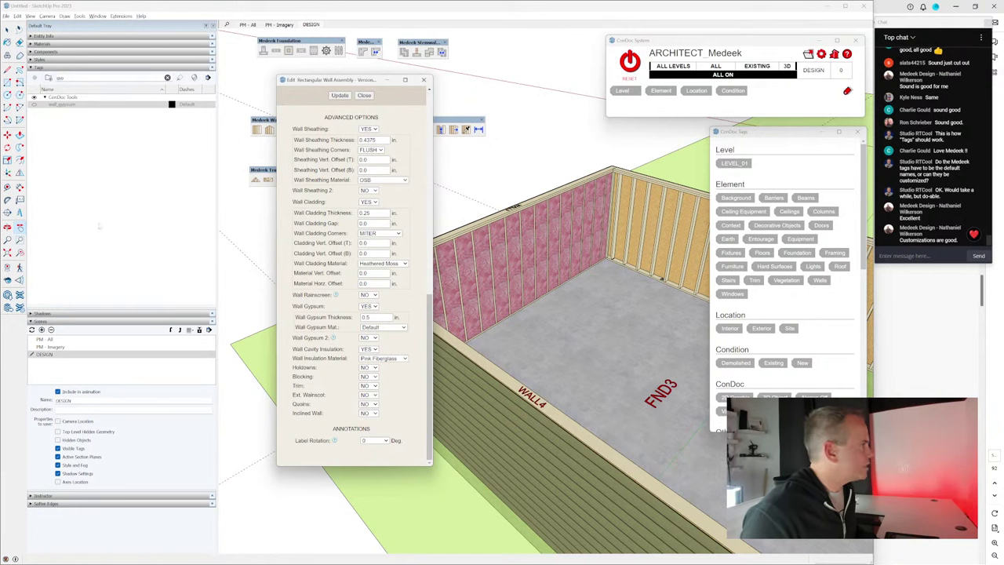
Step: Show the wall_gypsum tag, clear the tag filter, and close the wall assembly editor
{"action": "left_click", "coordinate": [35, 105]}
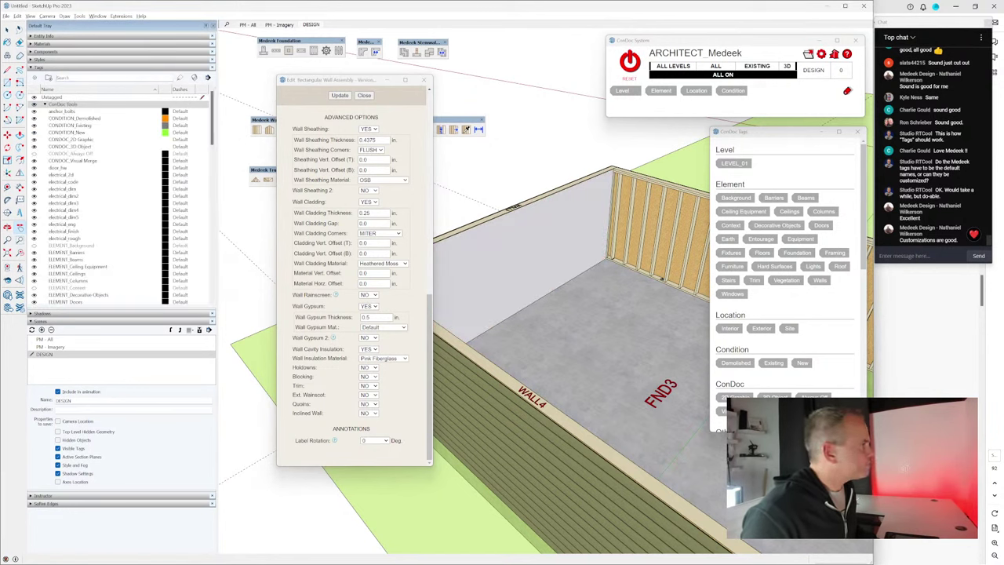
{"action": "left_click", "coordinate": [167, 77]}
{"action": "left_click", "coordinate": [364, 95]}
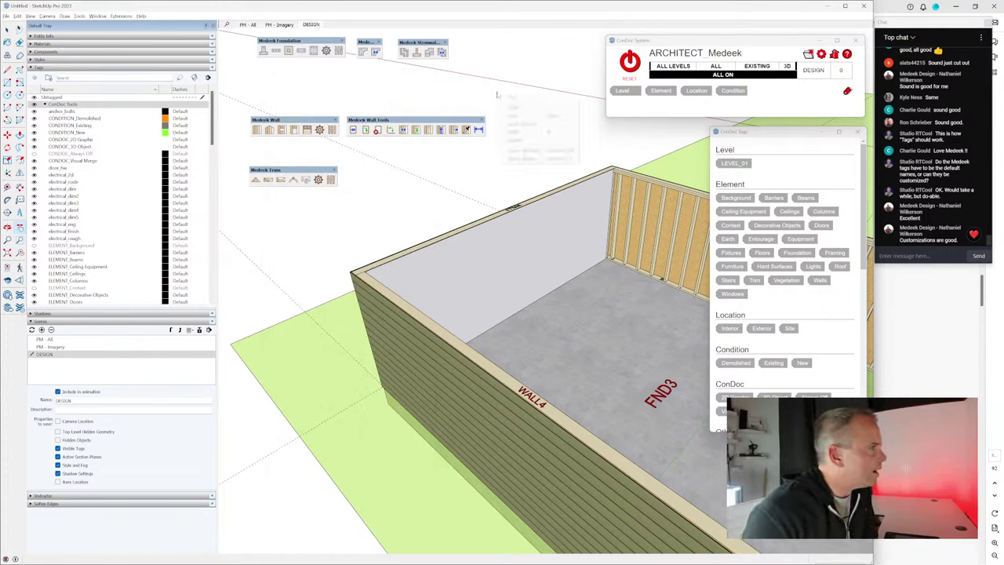
Step: Start Copy Wall from WALL3 with only Wall Gypsum and Wall Cavity Insulation set to be copied as YES
{"action": "left_click", "coordinate": [466, 130]}
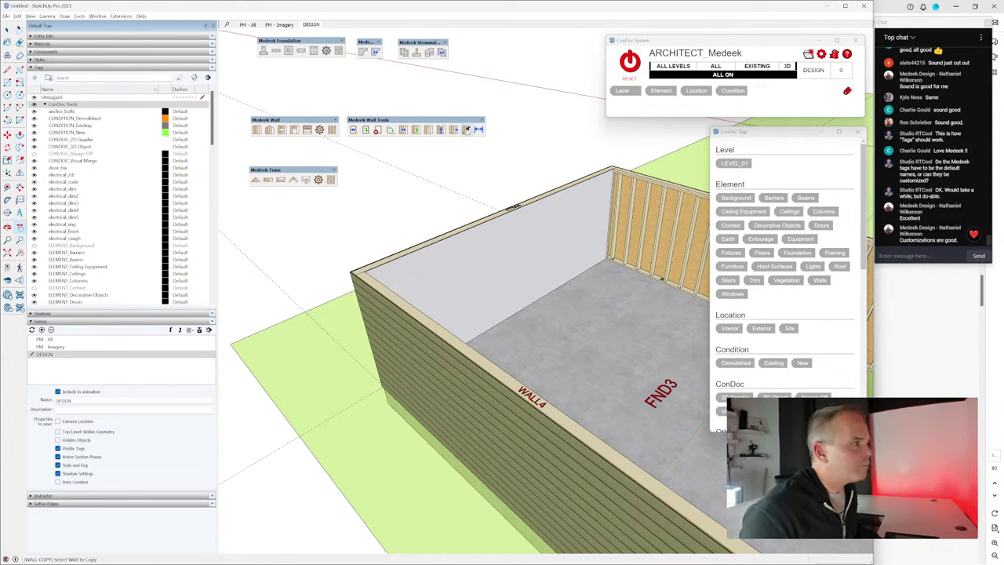
{"action": "left_click", "coordinate": [517, 226]}
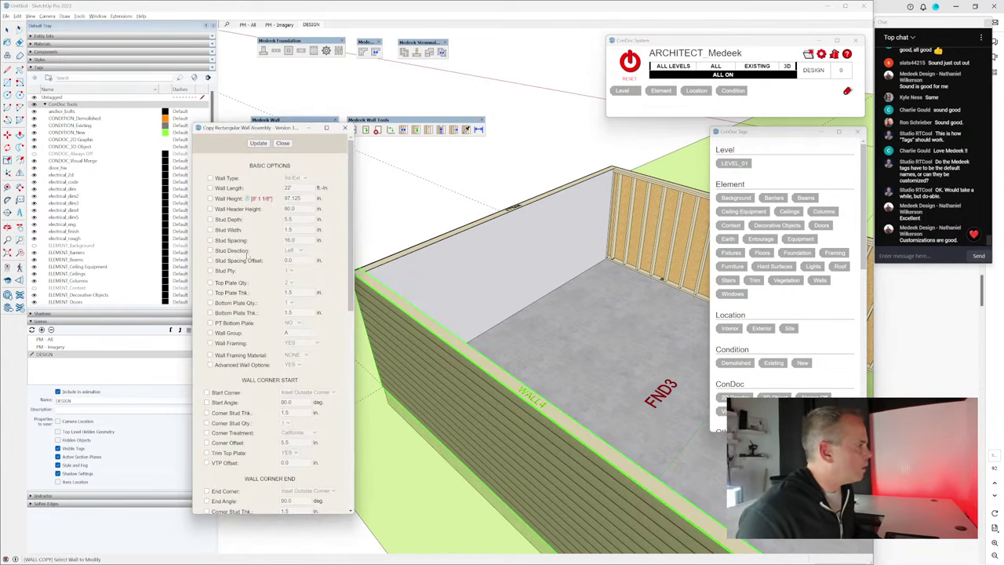
{"action": "scroll", "coordinate": [256, 323], "scroll_direction": "down", "scroll_amount": 5}
{"action": "scroll", "coordinate": [256, 322], "scroll_direction": "down", "scroll_amount": 6}
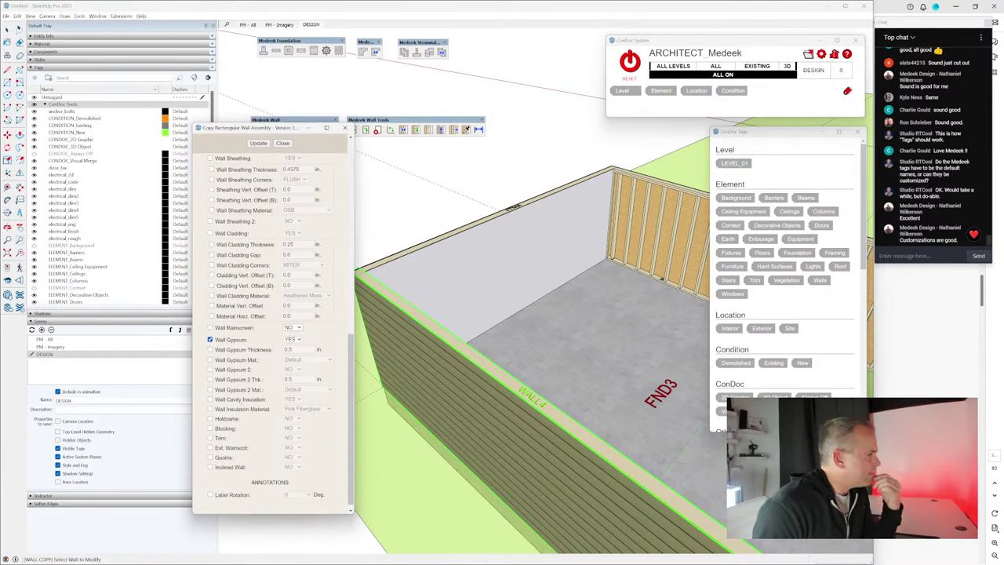
{"action": "left_click", "coordinate": [268, 146]}
Step: Apply the copied gypsum and cavity insulation settings to the other garage walls and close the Copy Wall dialog
{"action": "scroll", "coordinate": [502, 160], "scroll_direction": "down", "scroll_amount": 5}
{"action": "left_click", "coordinate": [643, 196]}
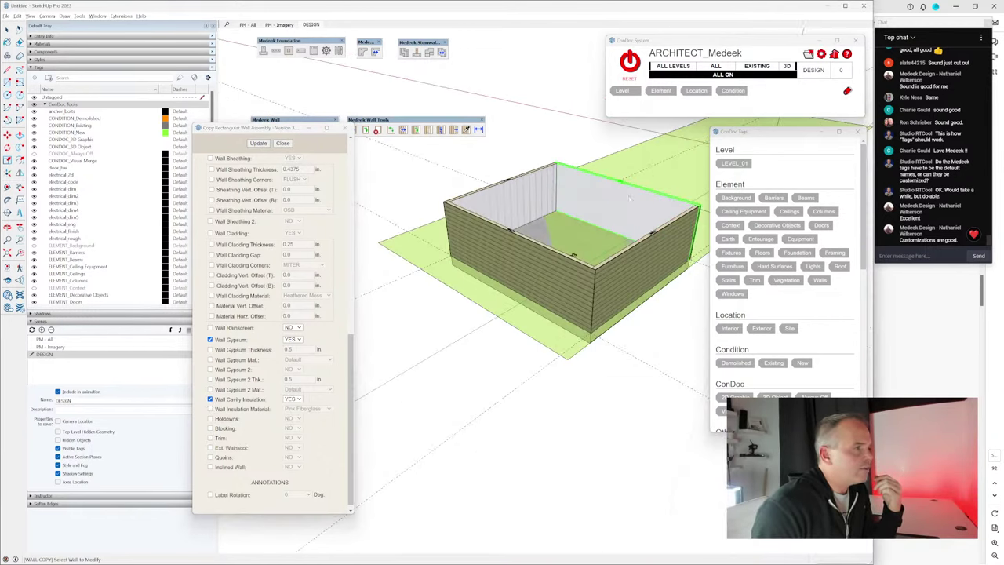
{"action": "middle_click_drag", "start_coordinate": [630, 198], "coordinate": [512, 225]}
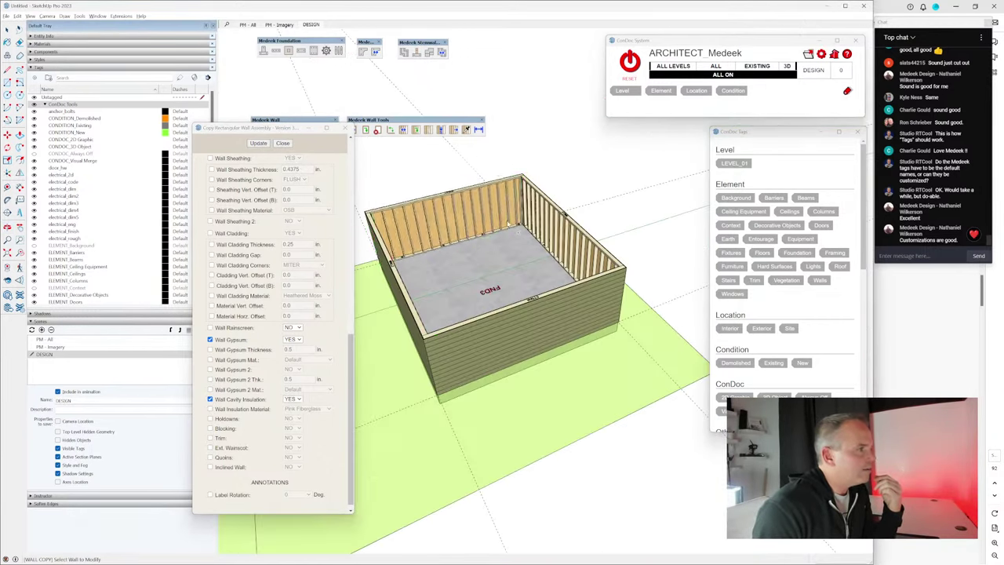
{"action": "left_click", "coordinate": [510, 225]}
{"action": "left_click", "coordinate": [565, 235]}
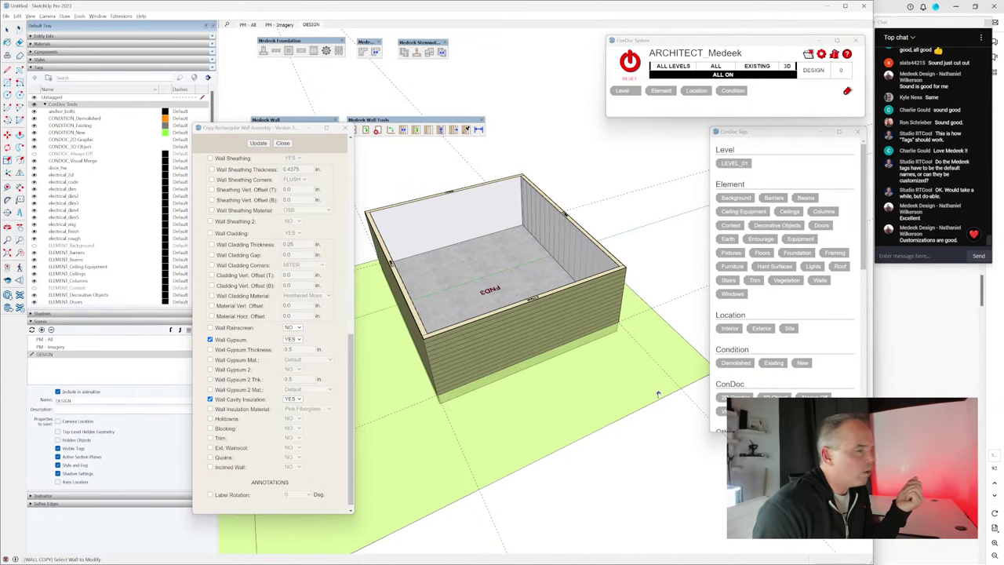
{"action": "middle_click_drag", "start_coordinate": [655, 392], "coordinate": [367, 345]}
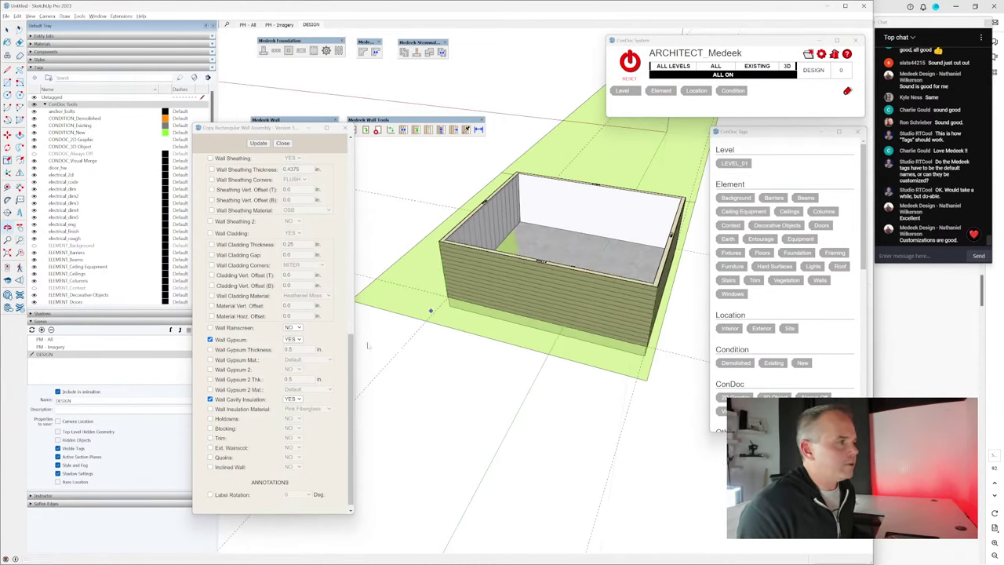
{"action": "scroll", "coordinate": [590, 283], "scroll_direction": "up", "scroll_amount": 2}
{"action": "key", "text": "space"}
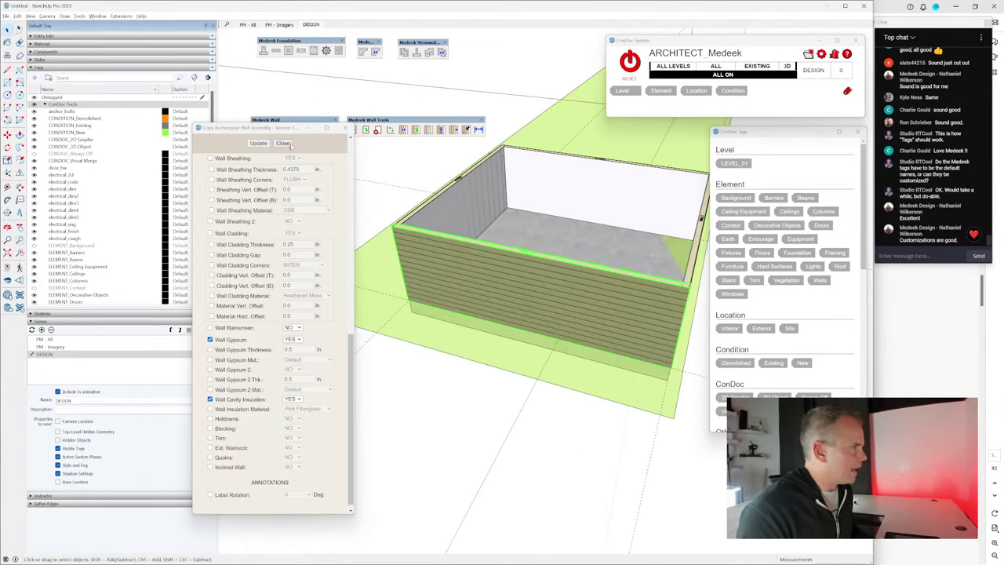
{"action": "scroll", "coordinate": [274, 330], "scroll_direction": "up", "scroll_amount": 15}
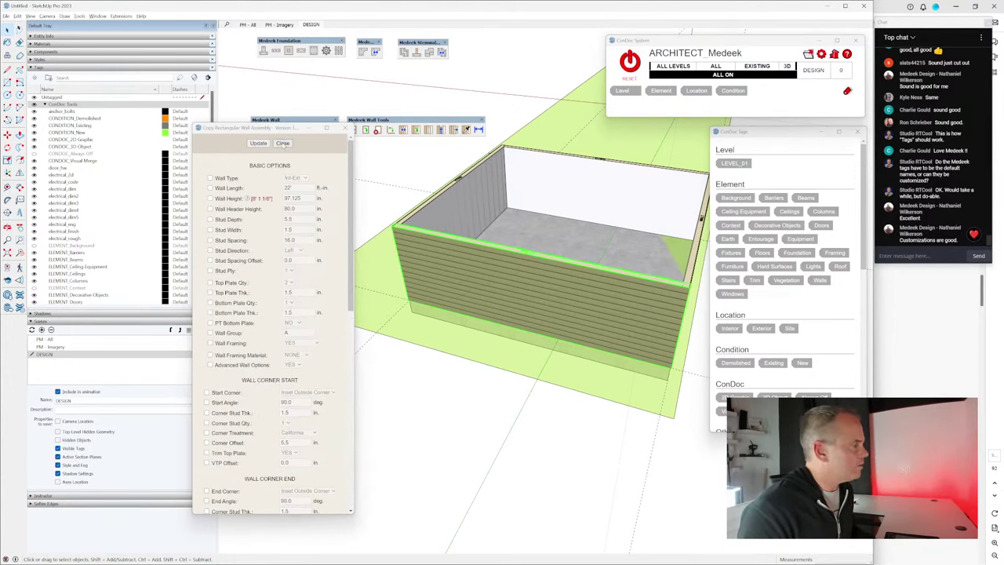
{"action": "left_click", "coordinate": [283, 144]}
Step: Open WALL4's wall assembly settings for viewing, close them without changes, and inspect the wall's exterior face
{"action": "right_click", "coordinate": [453, 262]}
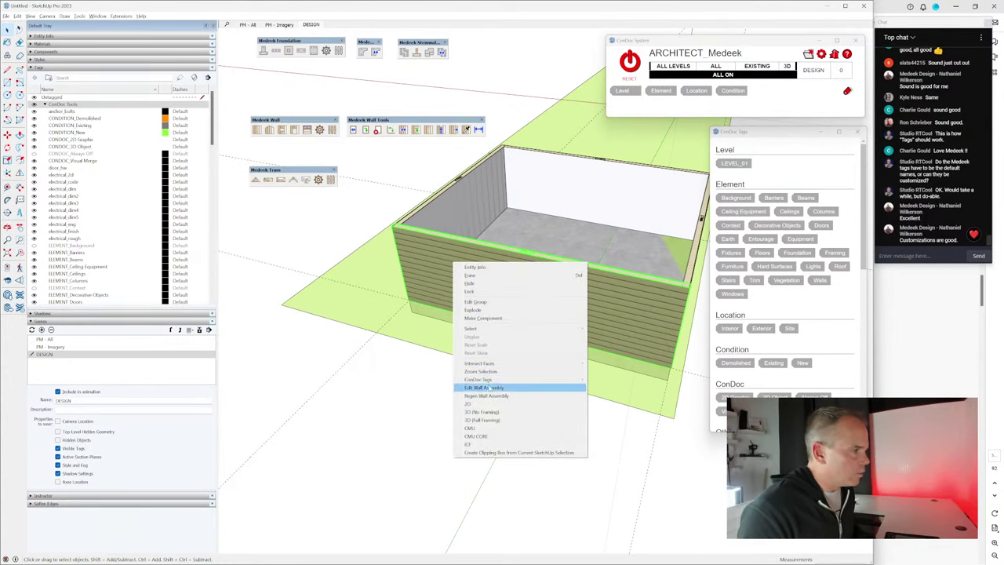
{"action": "left_click", "coordinate": [490, 388]}
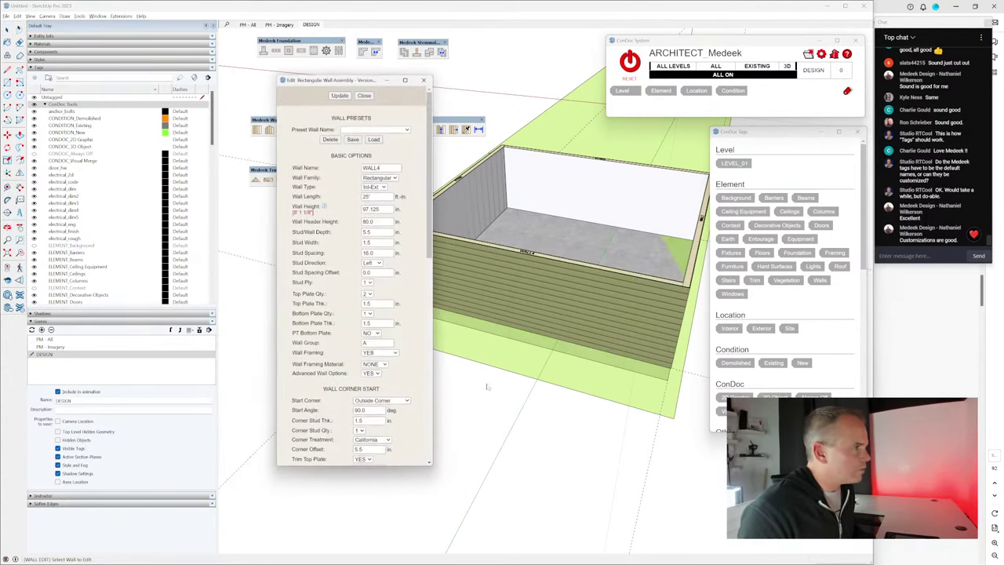
{"action": "left_click", "coordinate": [364, 95]}
{"action": "middle_click_drag", "start_coordinate": [548, 271], "coordinate": [505, 290]}
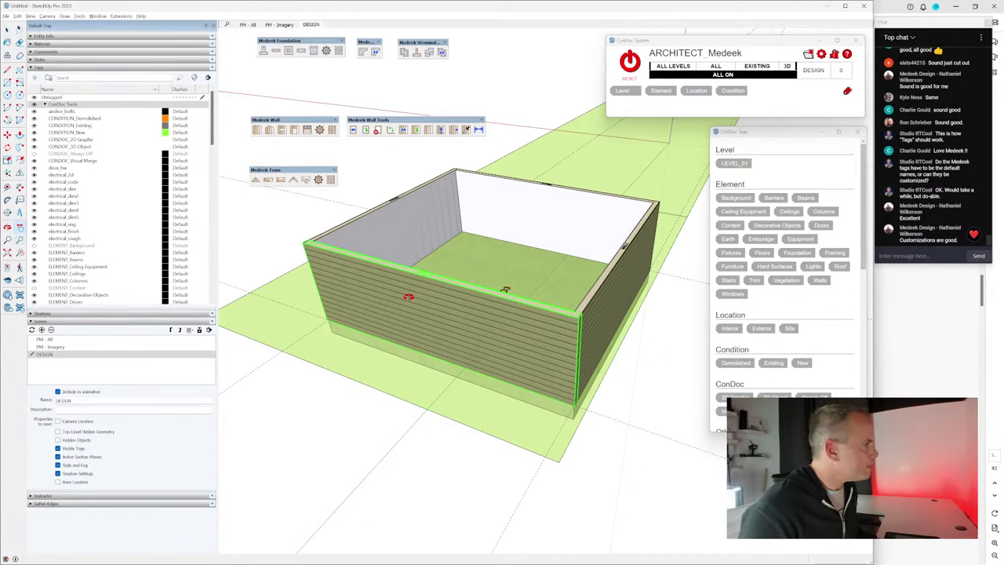
{"action": "middle_click_drag", "start_coordinate": [505, 290], "coordinate": [435, 302]}
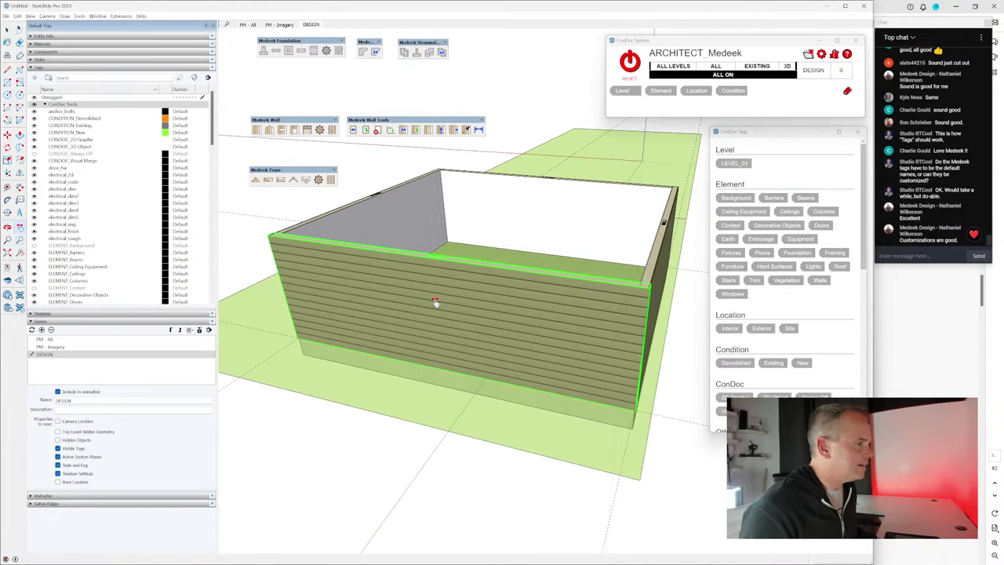
Step: Draw a garage door opening 192 in. wide and 84 in. high on the front wall, located at 12' 6"
{"action": "left_click", "coordinate": [464, 131]}
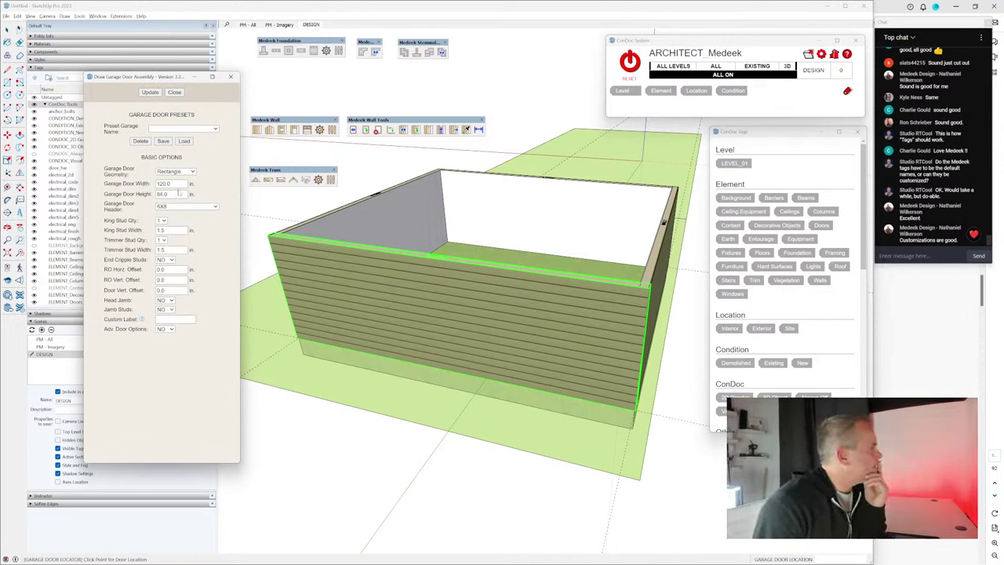
{"action": "double_click", "coordinate": [164, 184]}
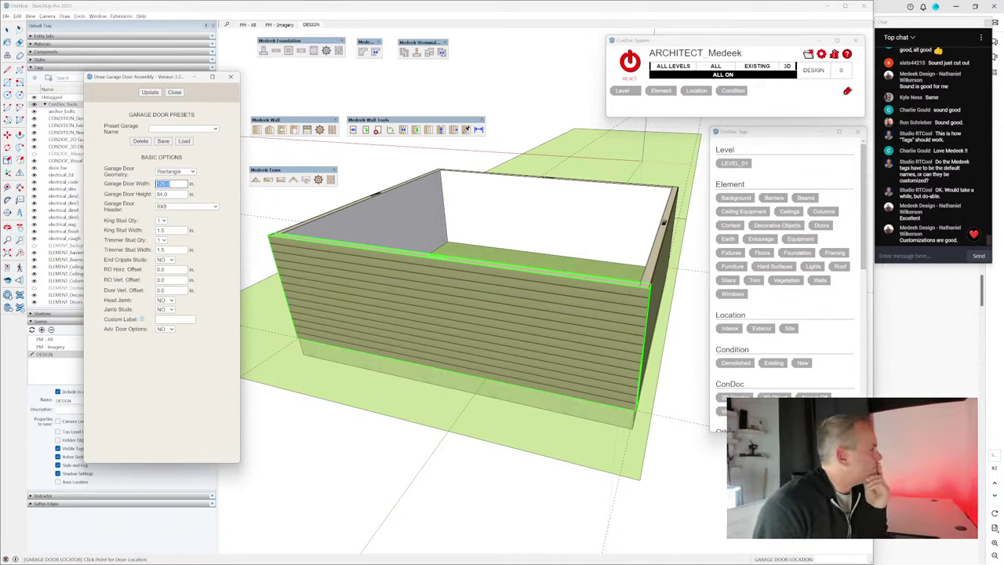
{"action": "type", "text": "19"}
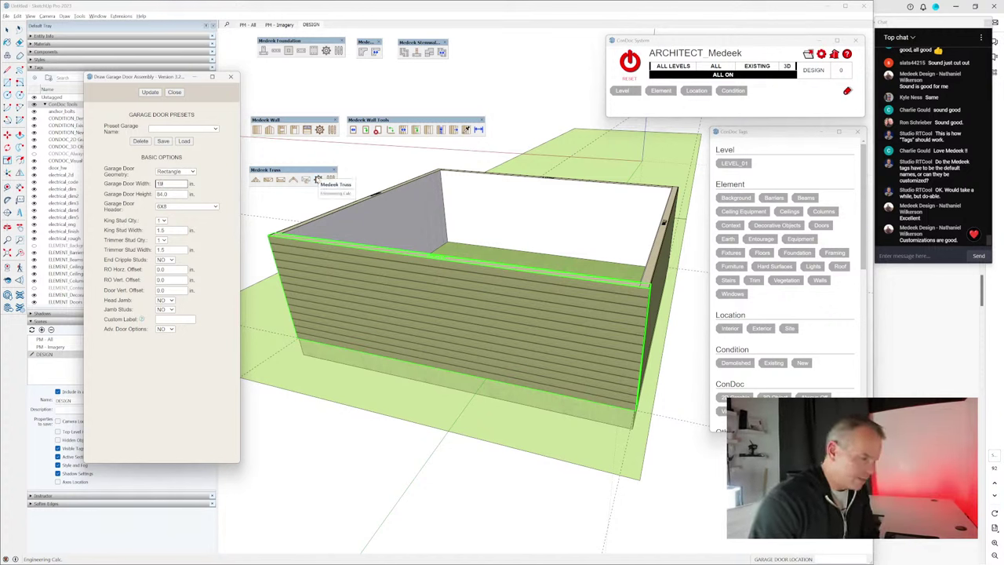
{"action": "type", "text": "2"}
{"action": "key", "text": "Return"}
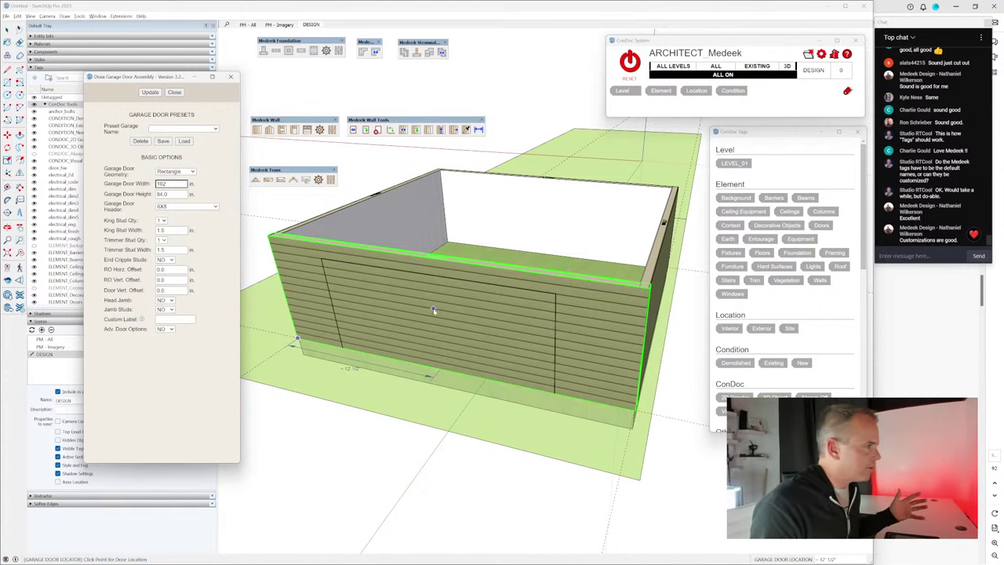
{"action": "middle_click_drag", "start_coordinate": [445, 351], "coordinate": [521, 238]}
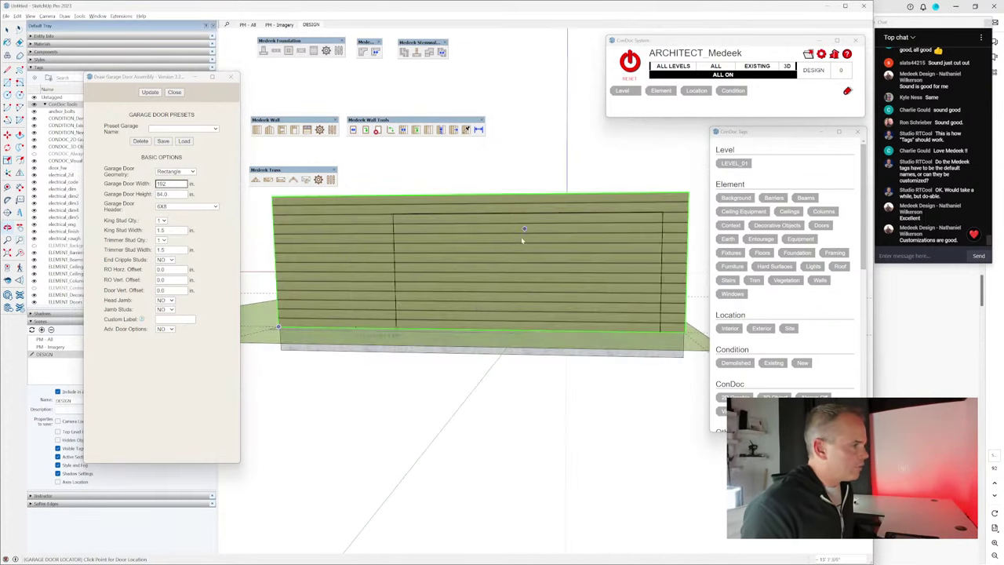
{"action": "left_click", "coordinate": [475, 355]}
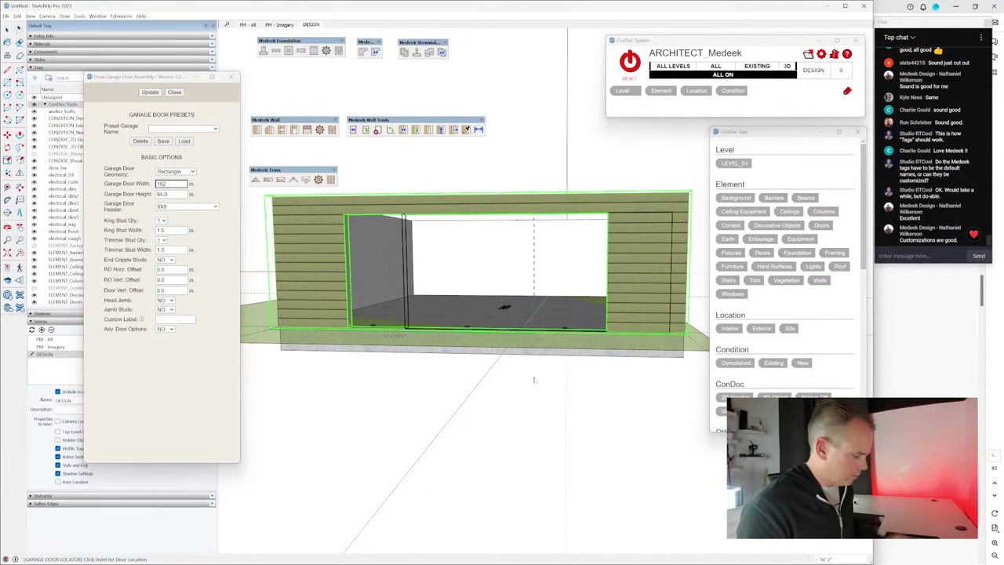
Step: Edit the new garage door opening, set Adv. Door Options to YES, and update it with the installed door, trim and casing
{"action": "middle_click_drag", "start_coordinate": [559, 339], "coordinate": [388, 371]}
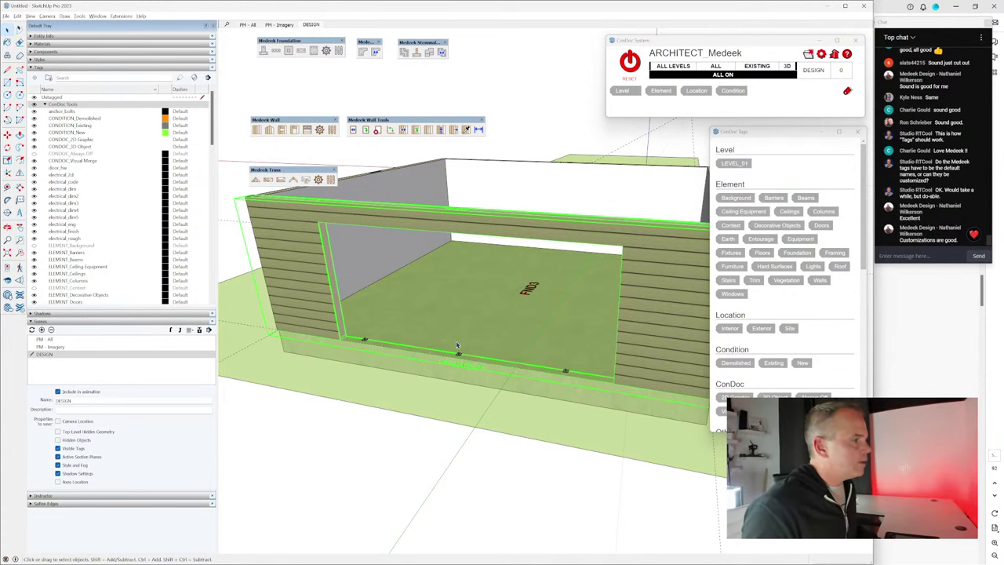
{"action": "scroll", "coordinate": [456, 340], "scroll_direction": "up", "scroll_amount": 3}
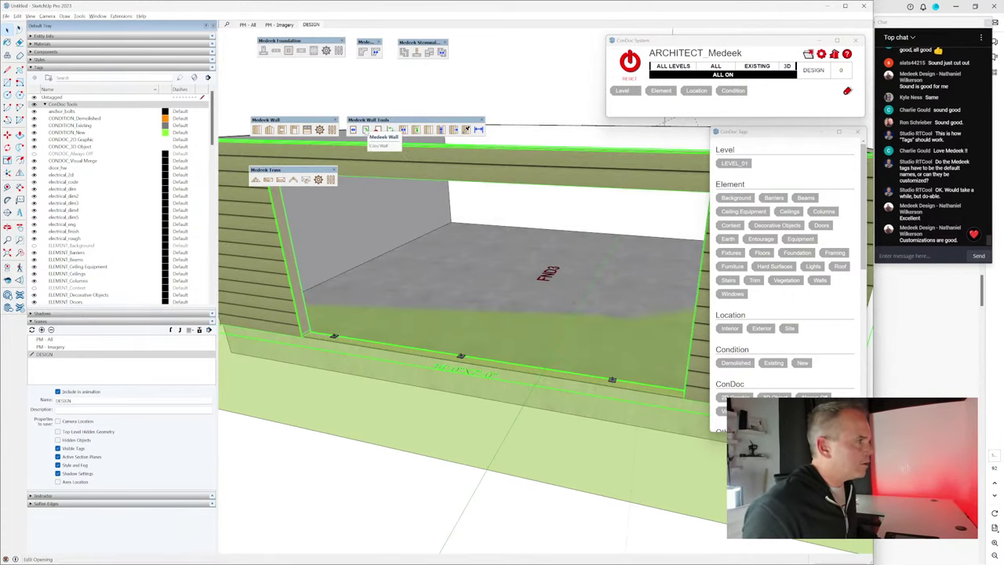
{"action": "left_click", "coordinate": [366, 129]}
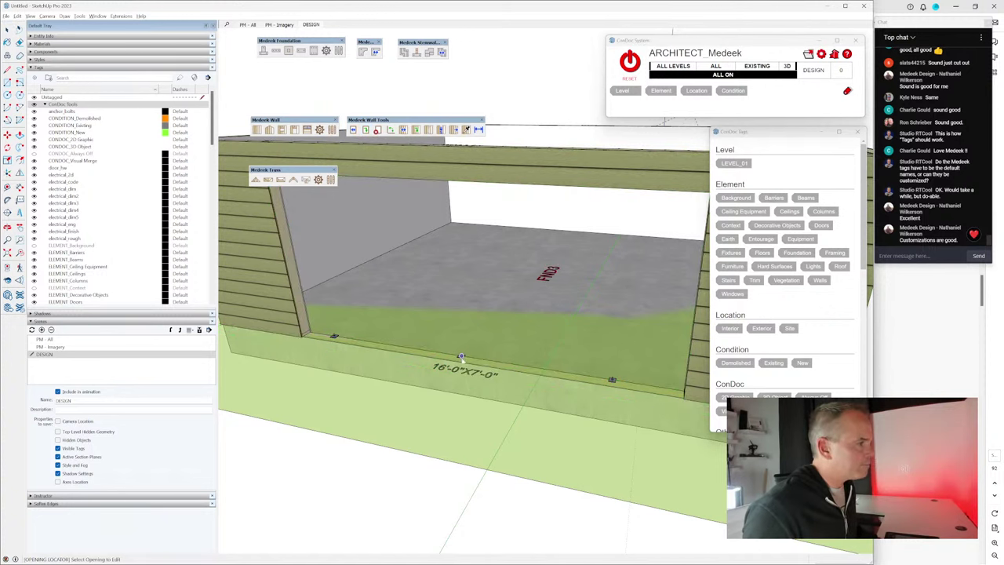
{"action": "left_click", "coordinate": [462, 369]}
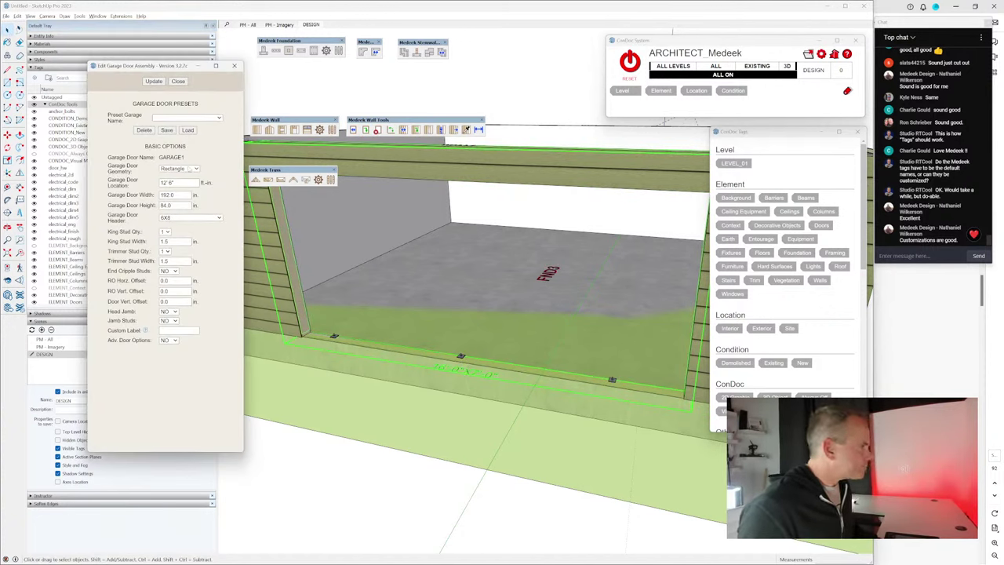
{"action": "left_click", "coordinate": [171, 342]}
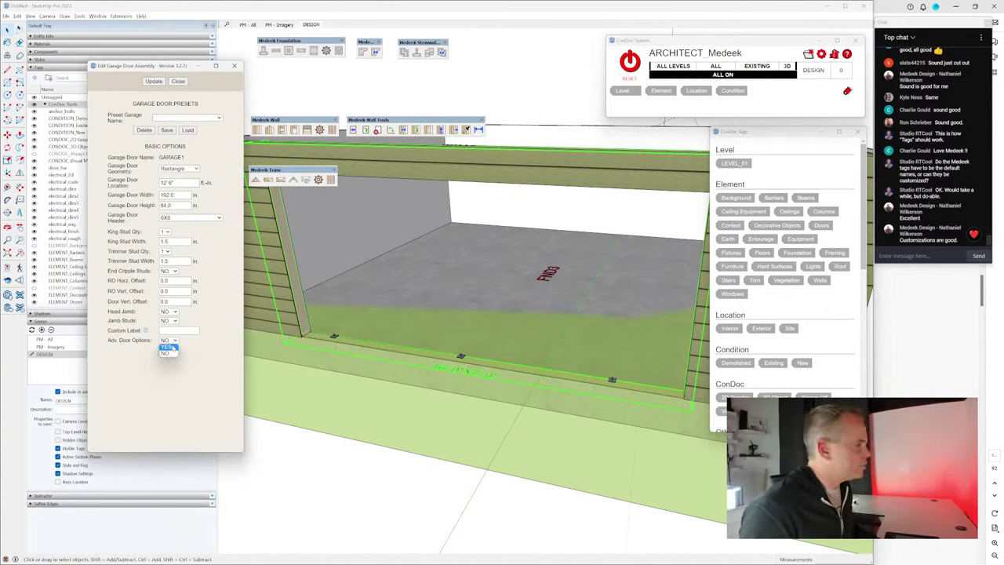
{"action": "left_click", "coordinate": [167, 347]}
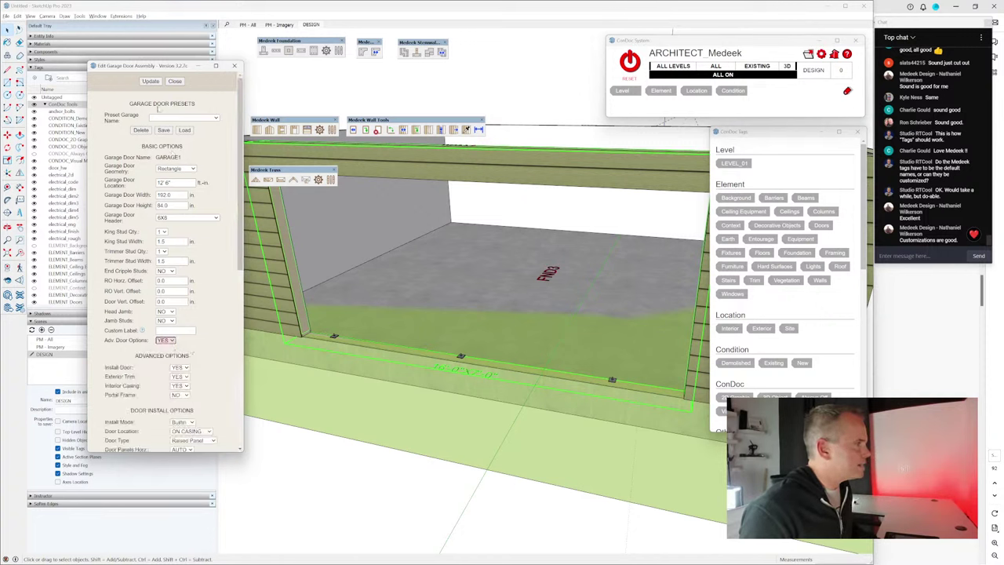
{"action": "left_click", "coordinate": [152, 82]}
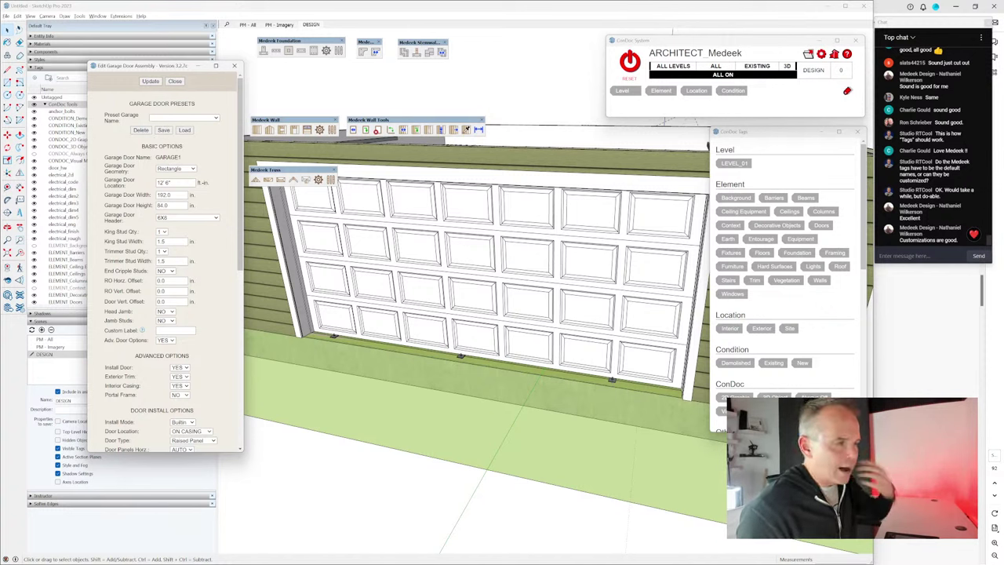
Step: Examine the garage door's install and trim options and view the opposite side of the garage
{"action": "scroll", "coordinate": [165, 275], "scroll_direction": "down", "scroll_amount": 2}
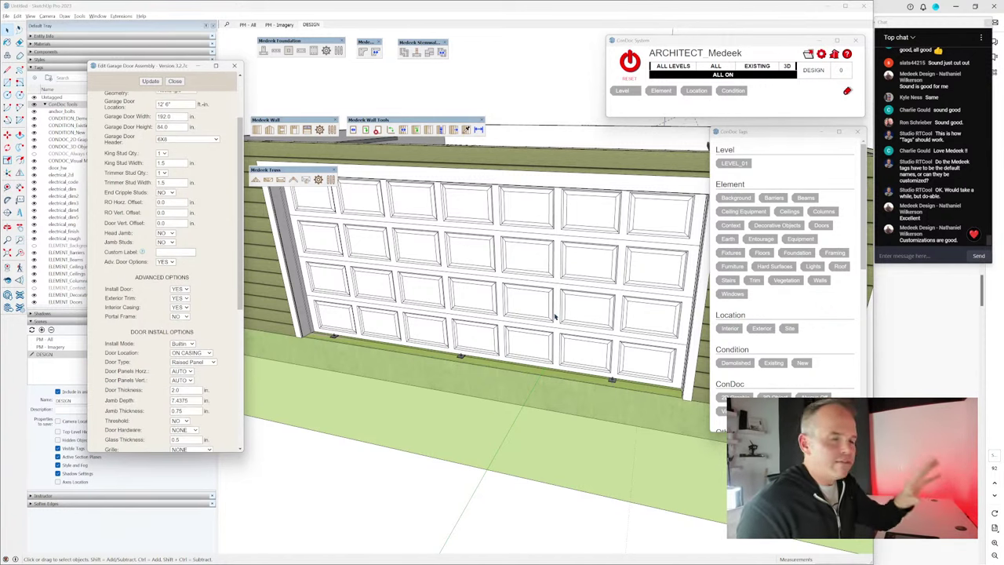
{"action": "scroll", "coordinate": [198, 297], "scroll_direction": "down", "scroll_amount": 2}
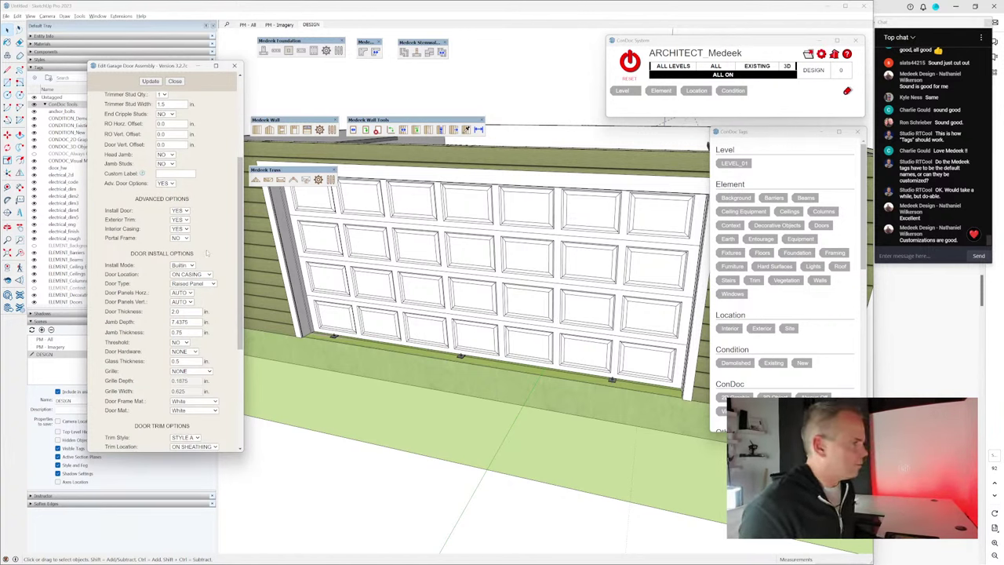
{"action": "scroll", "coordinate": [207, 252], "scroll_direction": "down", "scroll_amount": 2}
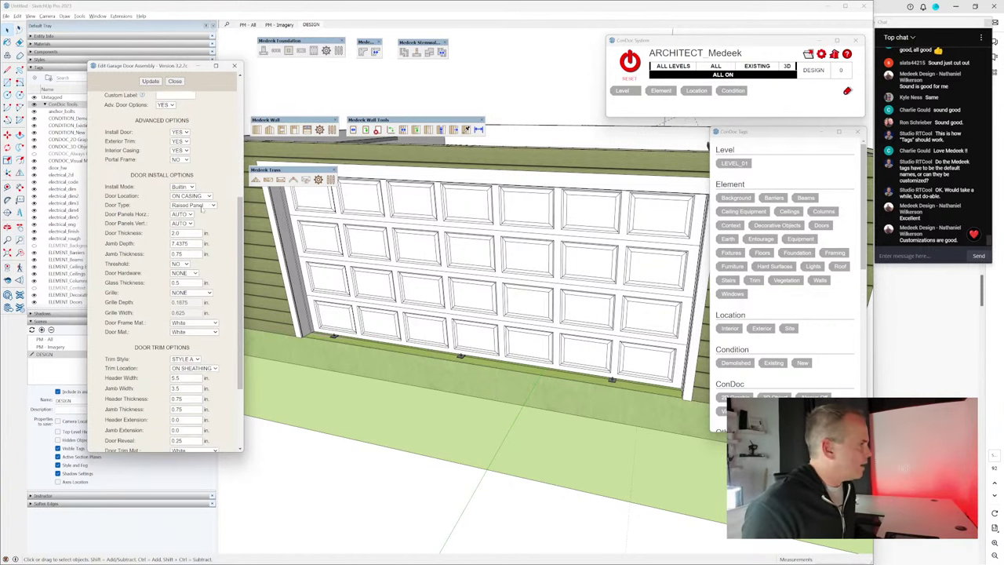
{"action": "scroll", "coordinate": [524, 337], "scroll_direction": "down", "scroll_amount": 2}
{"action": "mouse_move", "coordinate": [534, 337]}
{"action": "middle_mouse_down"}
{"action": "mouse_move", "coordinate": [505, 362]}
{"action": "mouse_move", "coordinate": [507, 313]}
{"action": "mouse_move", "coordinate": [601, 343]}
{"action": "mouse_move", "coordinate": [554, 348]}
{"action": "mouse_move", "coordinate": [574, 345]}
{"action": "mouse_move", "coordinate": [529, 333]}
{"action": "middle_mouse_up"}
{"action": "scroll", "coordinate": [504, 356], "scroll_direction": "down", "scroll_amount": 3}
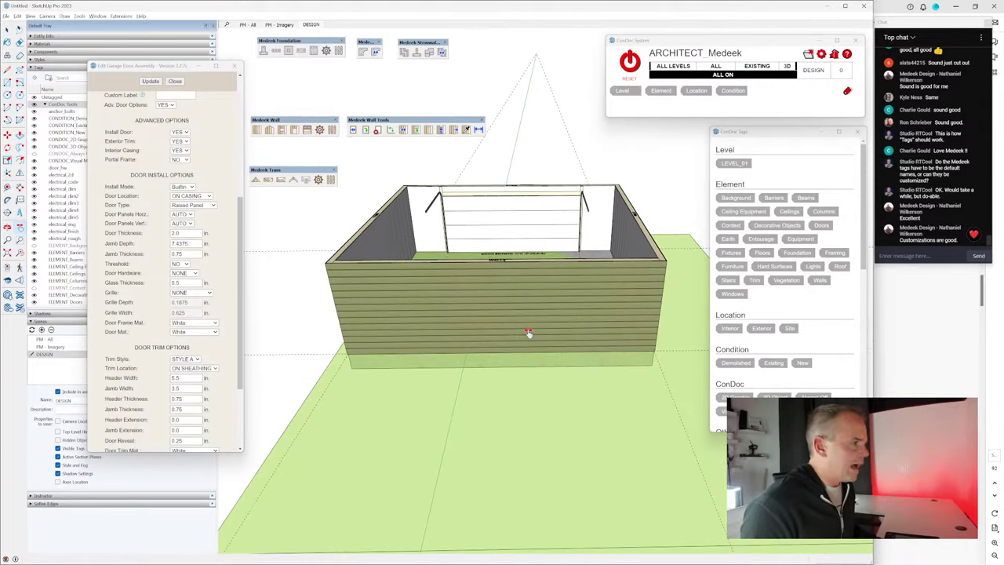
Step: Hide the ELEMENT_Earth tag and close the garage door assembly editor
{"action": "key", "text": "space"}
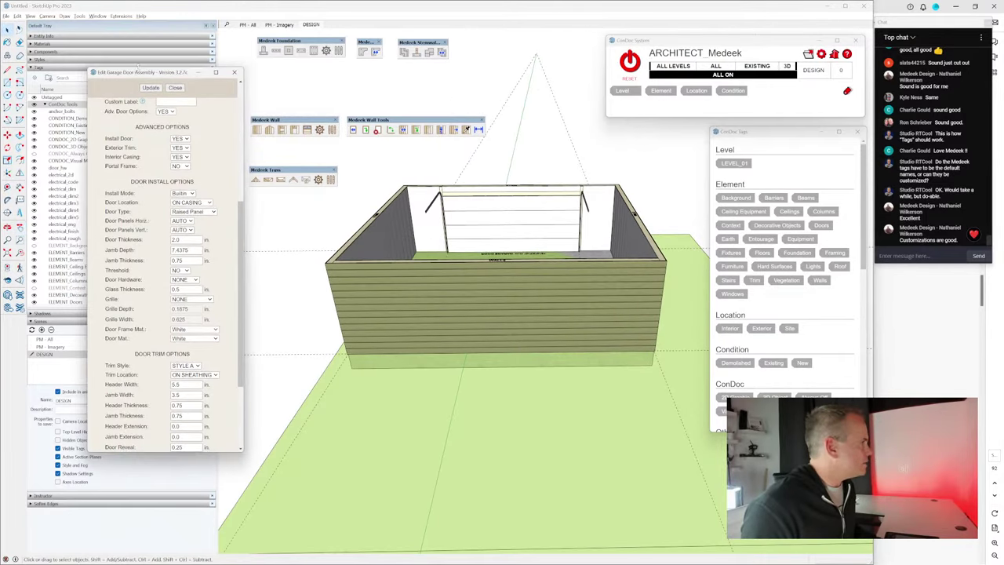
{"action": "left_click_drag", "start_coordinate": [153, 66], "coordinate": [243, 95]}
{"action": "scroll", "coordinate": [104, 232], "scroll_direction": "down", "scroll_amount": 3}
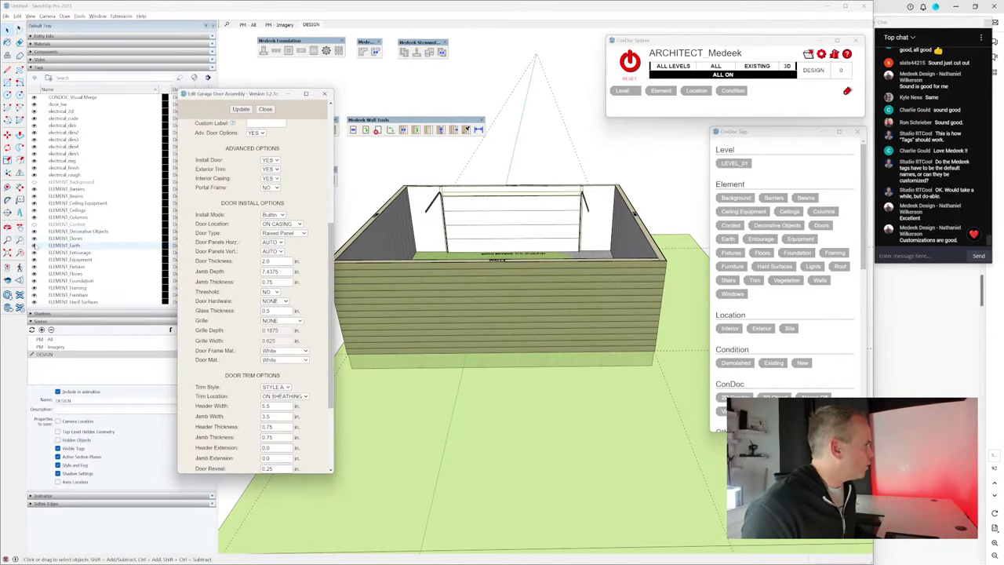
{"action": "left_click", "coordinate": [33, 245]}
{"action": "middle_click_drag", "start_coordinate": [486, 280], "coordinate": [488, 274]}
{"action": "scroll", "coordinate": [415, 316], "scroll_direction": "up", "scroll_amount": 2}
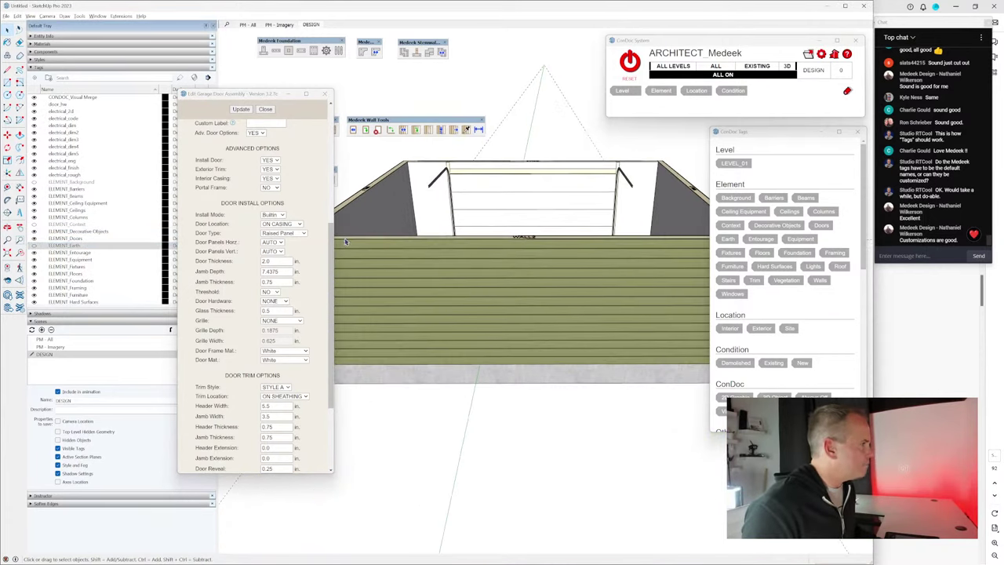
{"action": "left_click", "coordinate": [264, 109]}
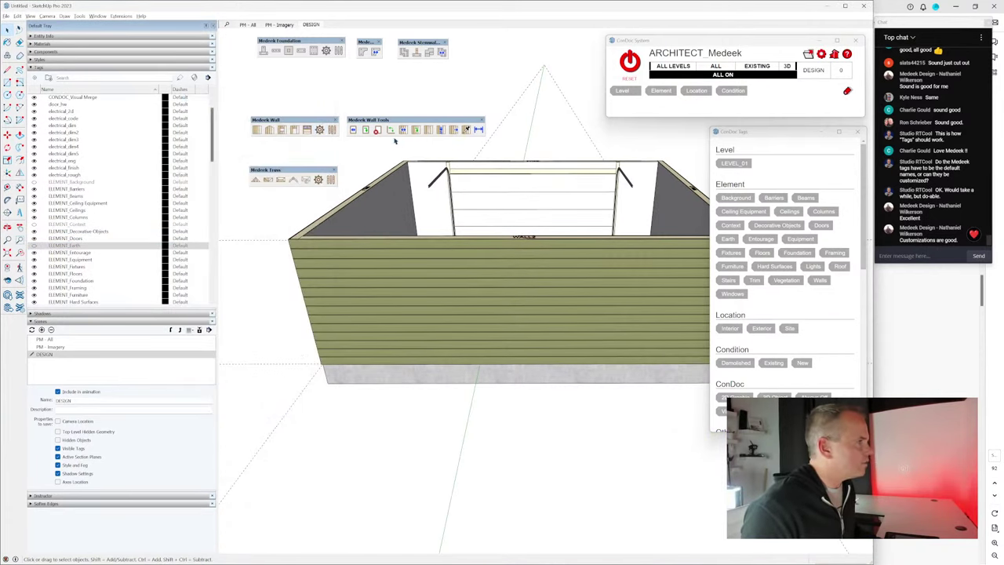
Step: Draw a second garage door, 192 in. wide, at 12' 6" along the wall opposite the first door
{"action": "left_click", "coordinate": [466, 129]}
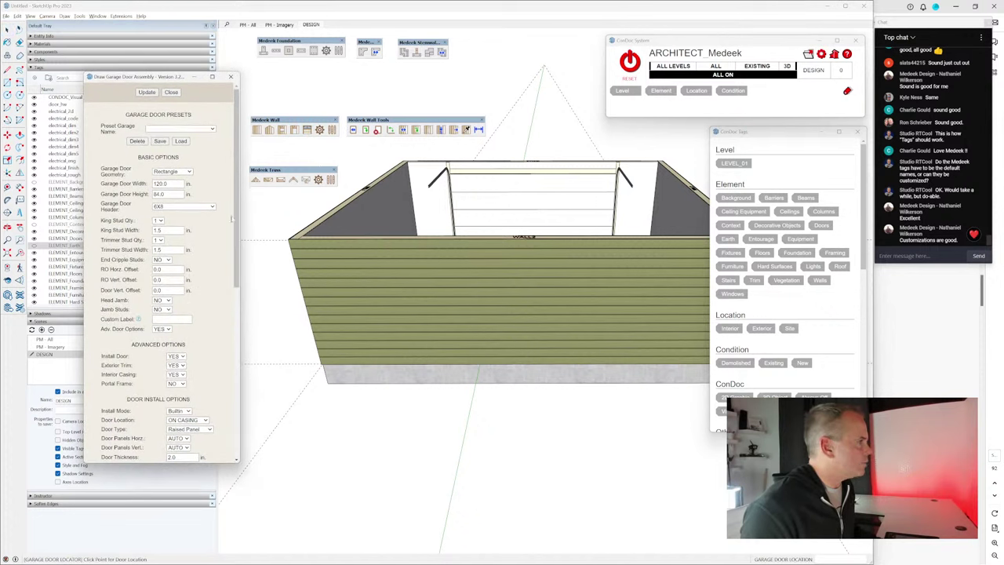
{"action": "type", "text": "192"}
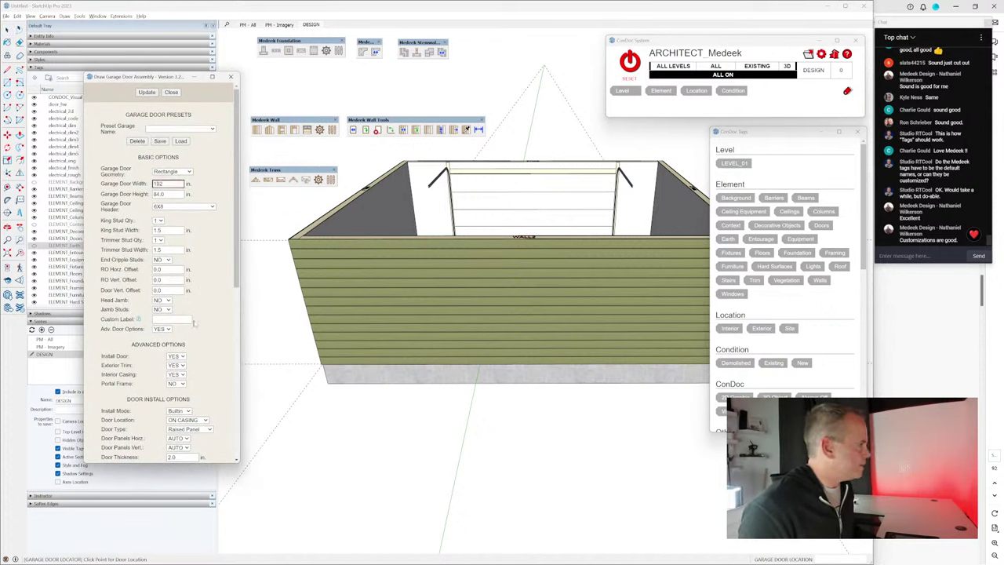
{"action": "left_click", "coordinate": [527, 384]}
{"action": "middle_click_drag", "start_coordinate": [528, 385], "coordinate": [439, 323]}
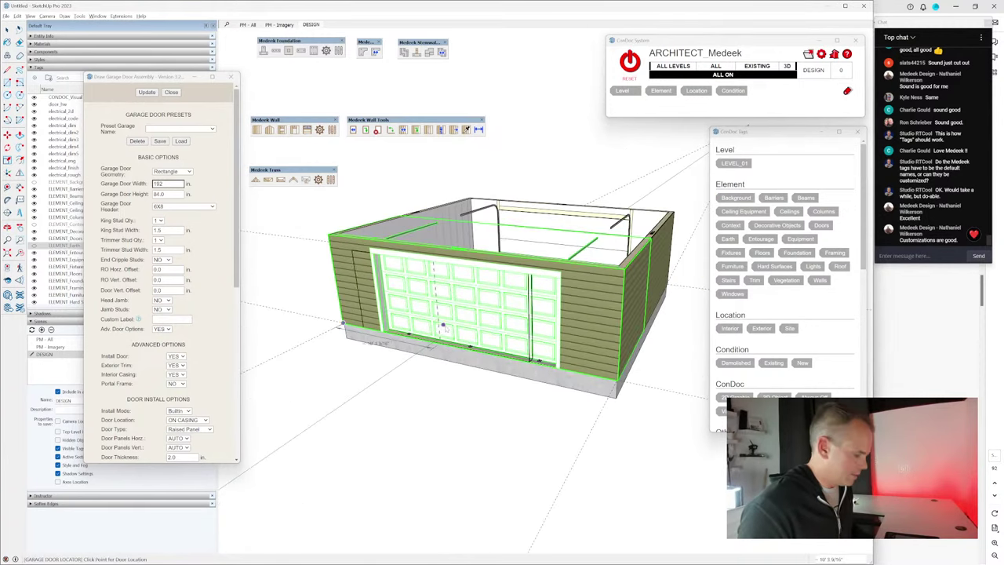
{"action": "key", "text": "space"}
Step: Edit the second garage door, set its Door Type to Glass Panel, and update the assembly
{"action": "left_click", "coordinate": [353, 130]}
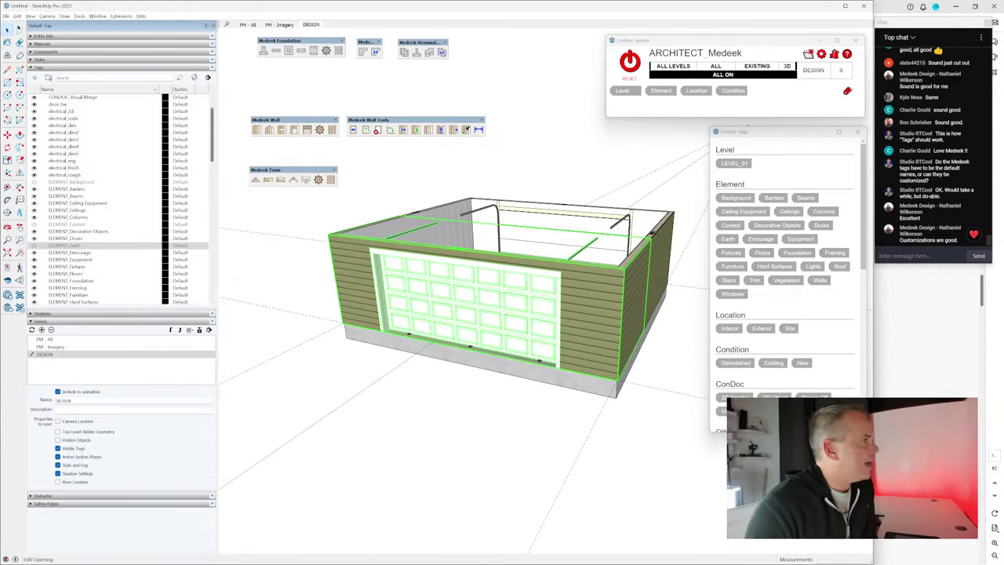
{"action": "left_click", "coordinate": [473, 299]}
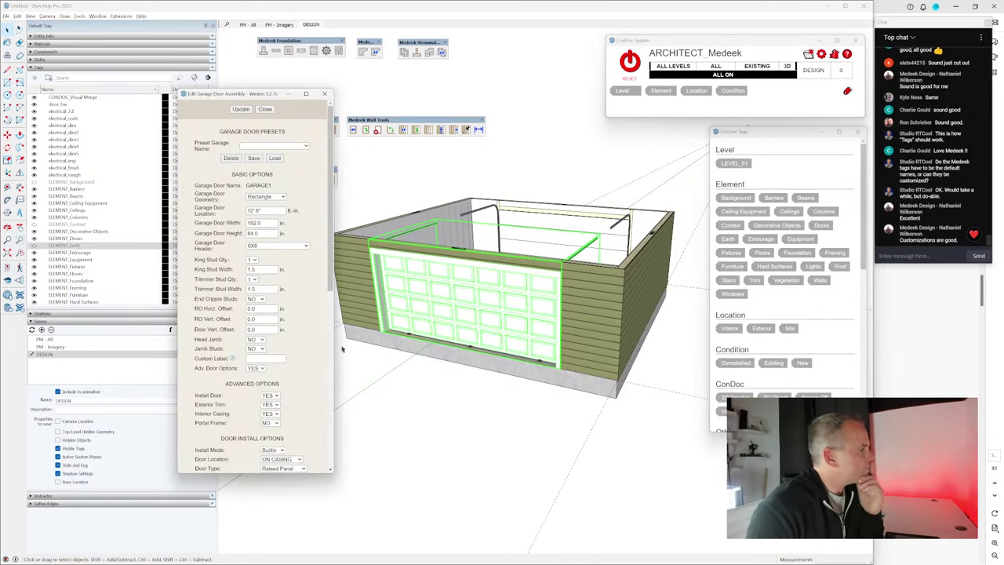
{"action": "scroll", "coordinate": [254, 282], "scroll_direction": "down", "scroll_amount": 10}
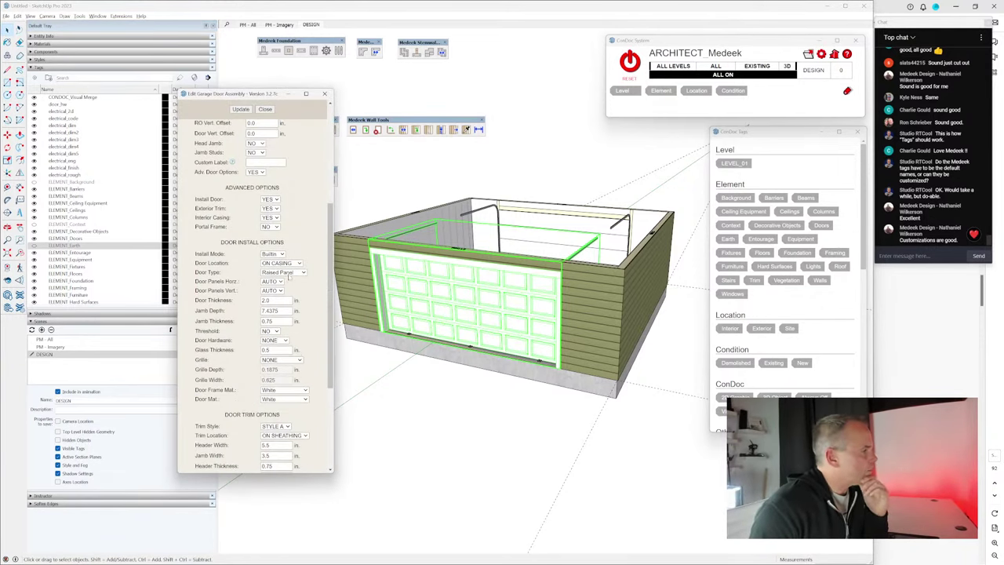
{"action": "left_click", "coordinate": [289, 275]}
{"action": "left_click", "coordinate": [291, 319]}
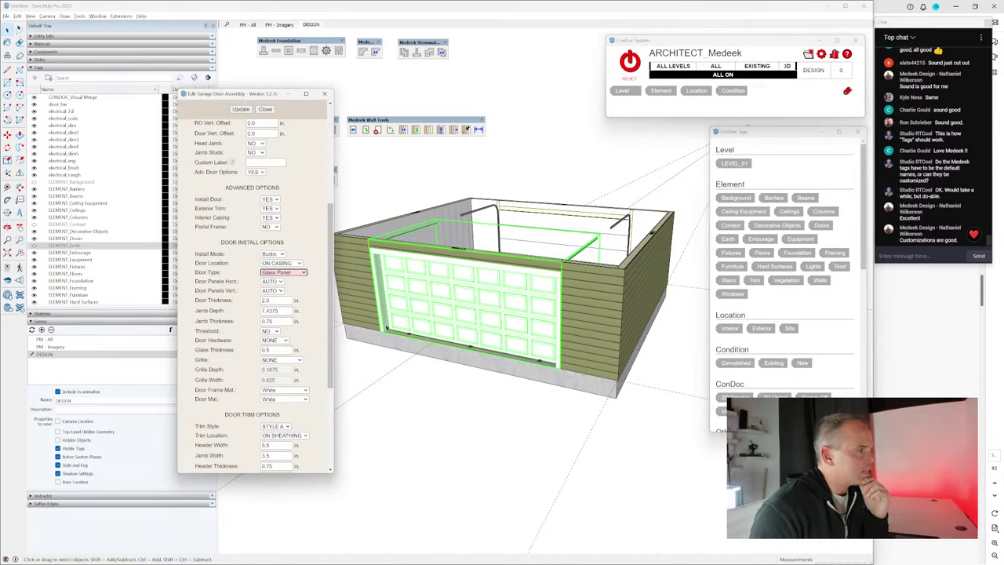
{"action": "left_click", "coordinate": [240, 109]}
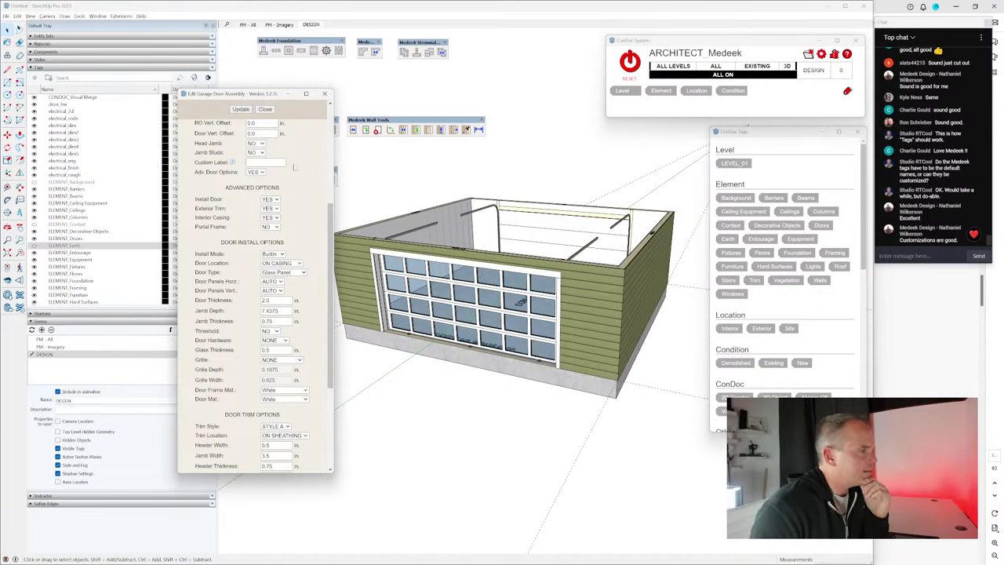
Step: Reset the ConDoc visibility filters to redisplay the hidden earth element around the garage
{"action": "middle_click_drag", "start_coordinate": [540, 320], "coordinate": [616, 157]}
{"action": "scroll", "coordinate": [425, 285], "scroll_direction": "up", "scroll_amount": 2}
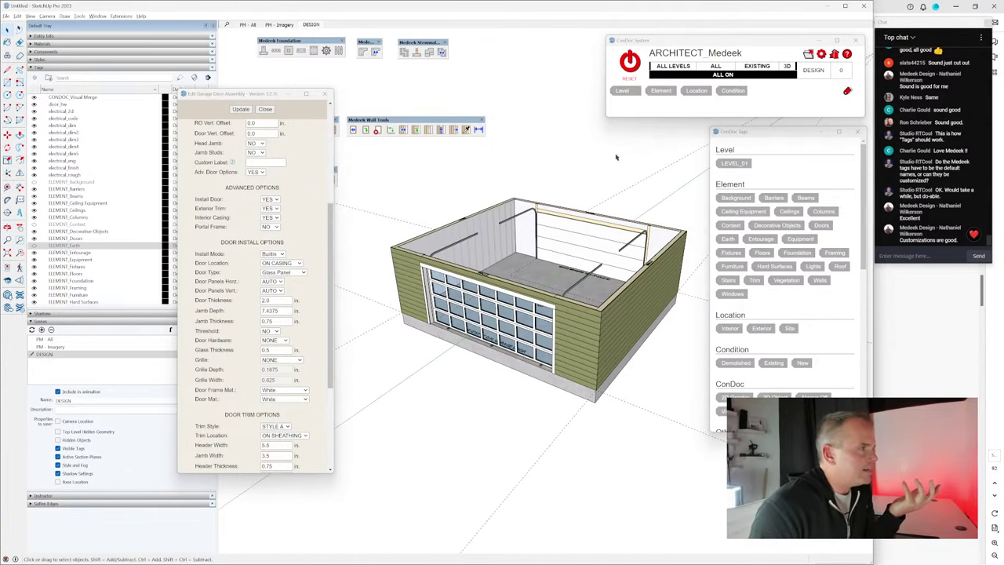
{"action": "left_click", "coordinate": [634, 76]}
{"action": "scroll", "coordinate": [615, 187], "scroll_direction": "down", "scroll_amount": 5}
{"action": "middle_click_drag", "start_coordinate": [608, 206], "coordinate": [646, 271]}
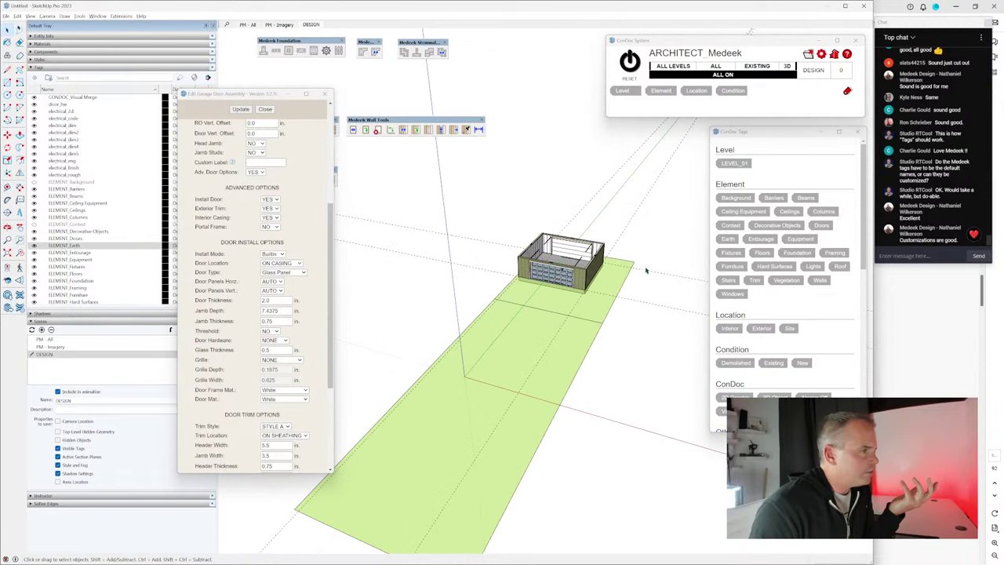
{"action": "middle_click_drag", "start_coordinate": [615, 170], "coordinate": [578, 179]}
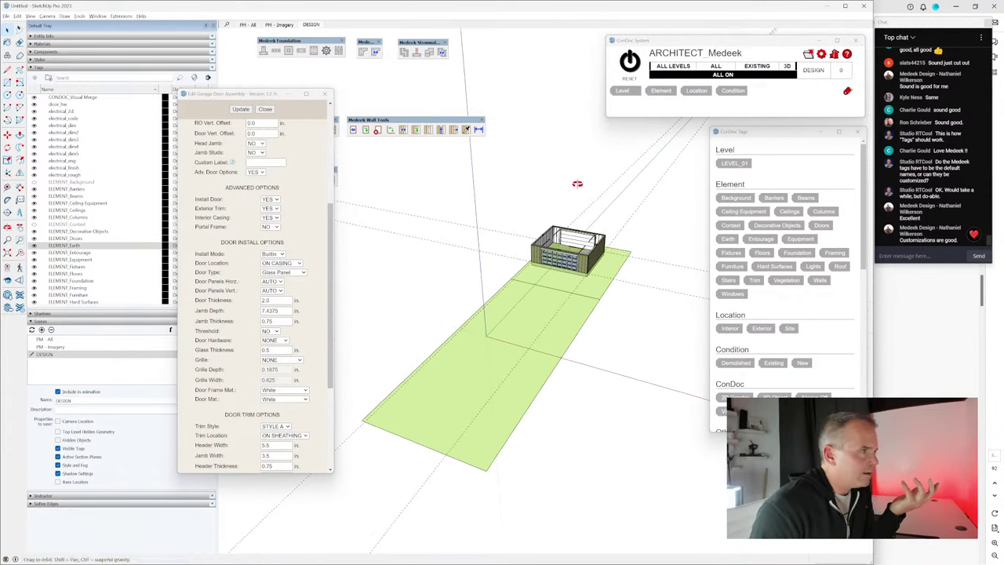
Step: Toggle all ConDoc tags on and inspect the garage against the site imagery and survey
{"action": "left_click", "coordinate": [714, 77]}
{"action": "scroll", "coordinate": [578, 302], "scroll_direction": "up", "scroll_amount": 4}
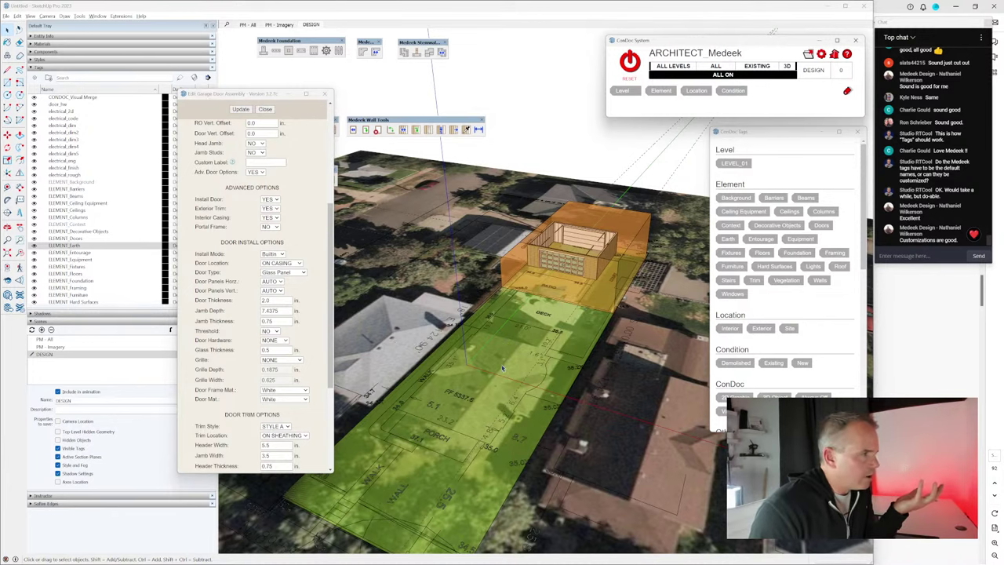
{"action": "scroll", "coordinate": [604, 269], "scroll_direction": "up", "scroll_amount": 4}
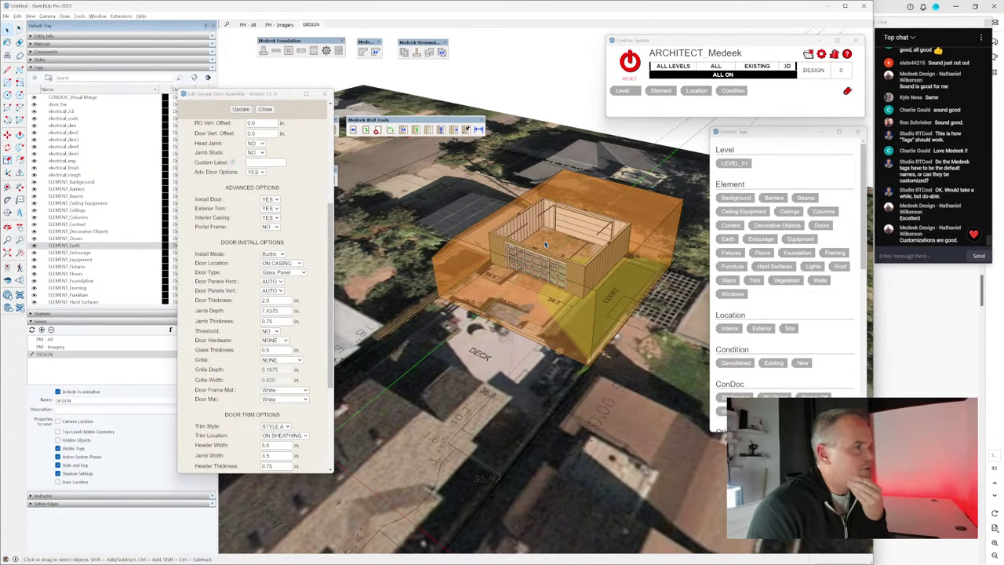
{"action": "scroll", "coordinate": [562, 278], "scroll_direction": "up", "scroll_amount": 2}
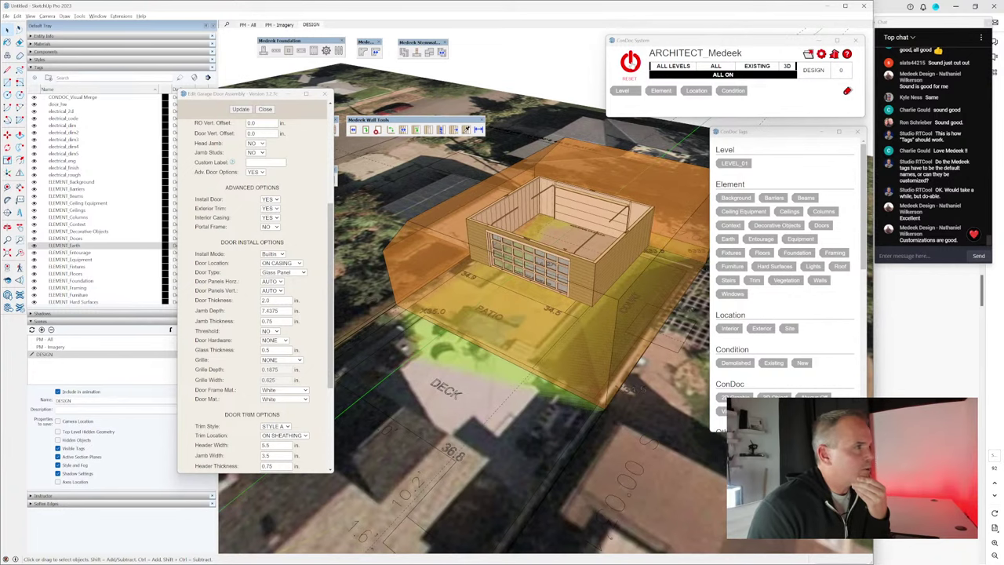
Step: Reset the ConDoc visibility filters to clear the site imagery and overlays from around the garage
{"action": "left_click", "coordinate": [631, 65]}
{"action": "mouse_move", "coordinate": [596, 298]}
{"action": "middle_mouse_down"}
{"action": "mouse_move", "coordinate": [575, 238]}
{"action": "mouse_move", "coordinate": [448, 303]}
{"action": "mouse_move", "coordinate": [459, 288]}
{"action": "middle_mouse_up"}
{"action": "scroll", "coordinate": [575, 237], "scroll_direction": "up", "scroll_amount": 2}
{"action": "scroll", "coordinate": [592, 296], "scroll_direction": "down", "scroll_amount": 2}
{"action": "mouse_move", "coordinate": [592, 296]}
{"action": "middle_mouse_down"}
{"action": "mouse_move", "coordinate": [506, 314]}
{"action": "mouse_move", "coordinate": [510, 285]}
{"action": "mouse_move", "coordinate": [545, 298]}
{"action": "mouse_move", "coordinate": [467, 322]}
{"action": "middle_mouse_up"}
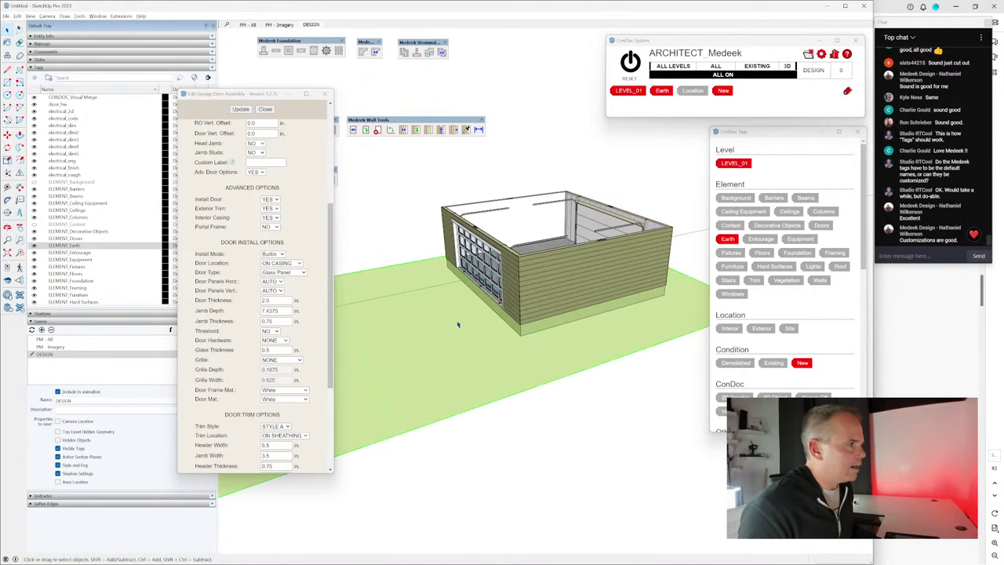
Step: Hide the ELEMENT_Earth tag and update the DESIGN scene with the new tag visibility
{"action": "left_click", "coordinate": [33, 246]}
{"action": "right_click", "coordinate": [308, 26]}
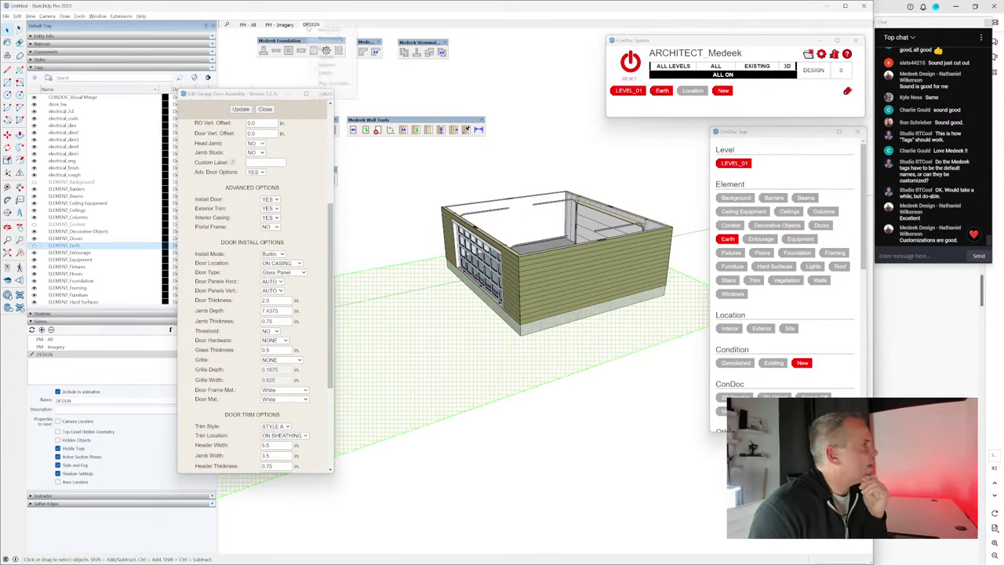
{"action": "left_click", "coordinate": [327, 56]}
{"action": "left_click", "coordinate": [545, 152]}
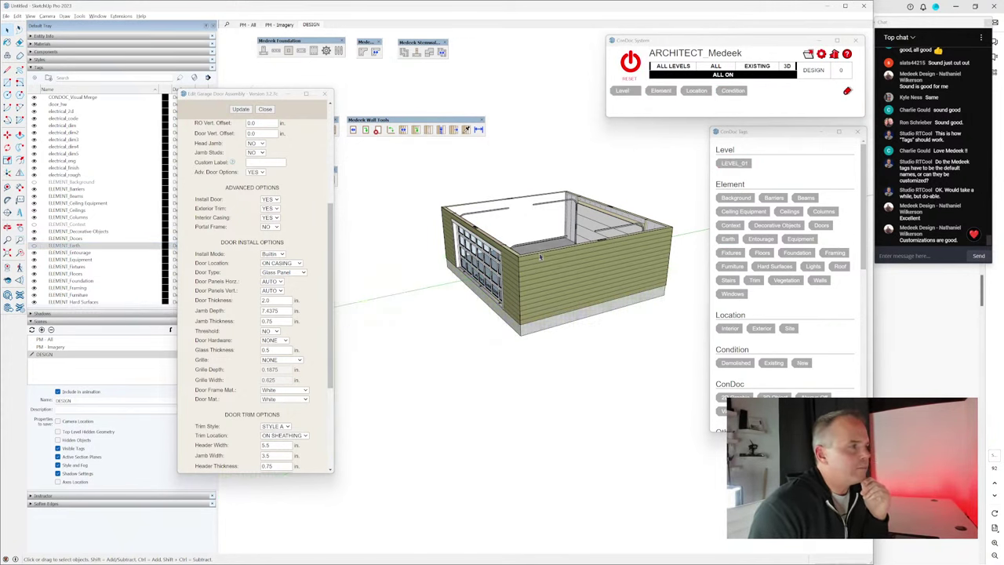
Step: Toggle all ConDoc tags on to check the garage in its site context, and reset to the saved DESIGN visibility
{"action": "scroll", "coordinate": [540, 258], "scroll_direction": "up", "scroll_amount": 2}
{"action": "middle_click_drag", "start_coordinate": [539, 258], "coordinate": [624, 220]}
{"action": "scroll", "coordinate": [624, 220], "scroll_direction": "up", "scroll_amount": 2}
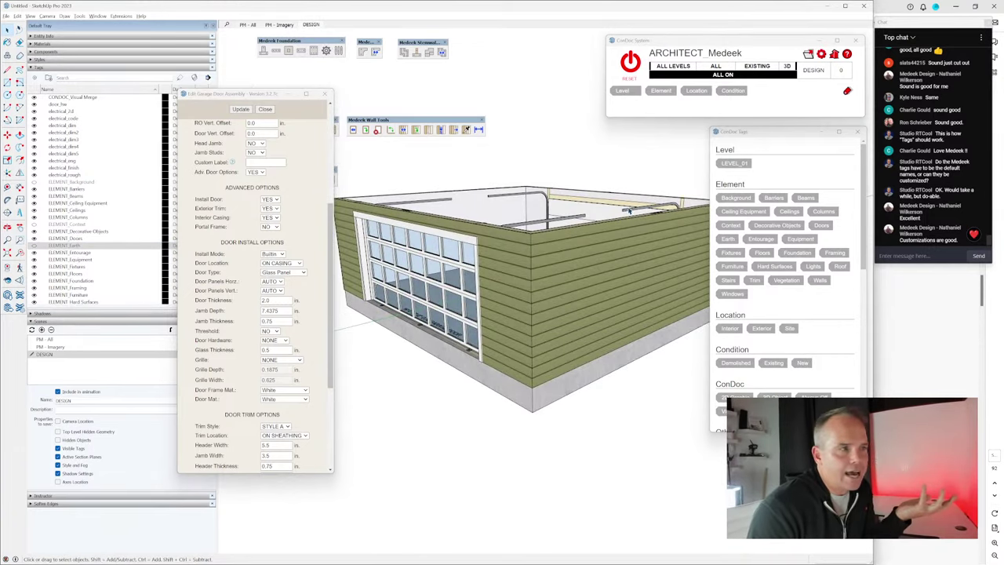
{"action": "left_click", "coordinate": [720, 76]}
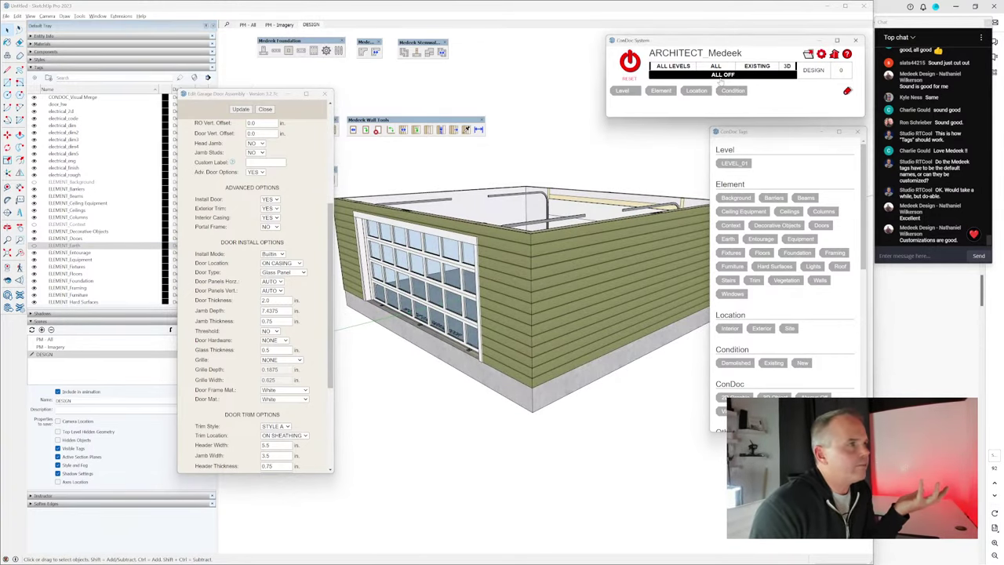
{"action": "left_click", "coordinate": [720, 78]}
{"action": "scroll", "coordinate": [609, 269], "scroll_direction": "down", "scroll_amount": 5}
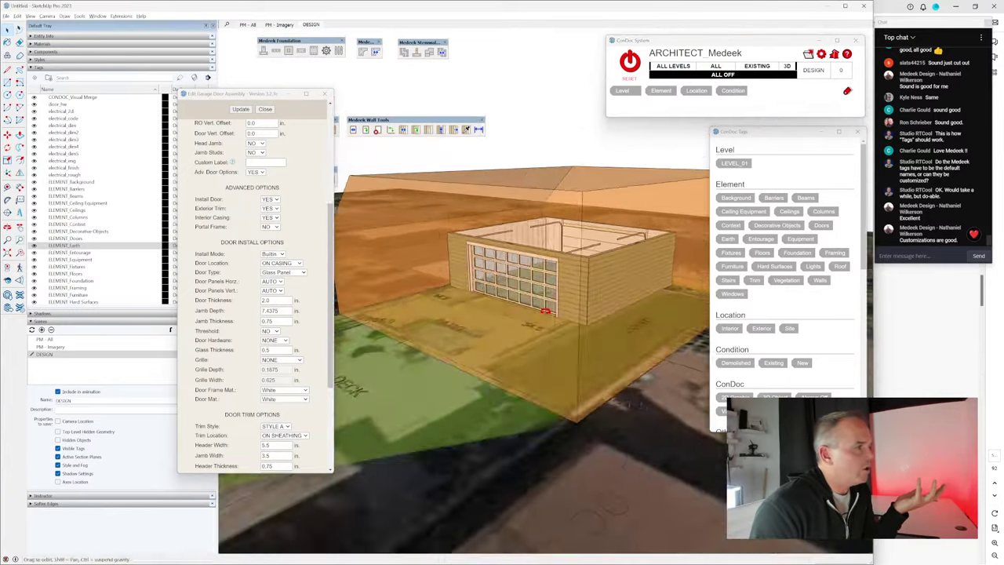
{"action": "middle_click_drag", "start_coordinate": [549, 309], "coordinate": [647, 118]}
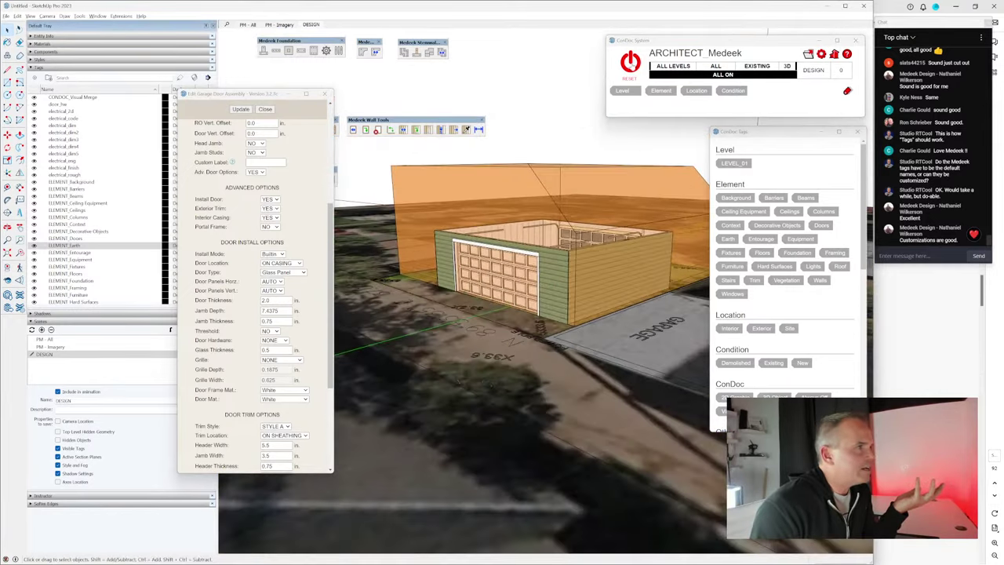
{"action": "left_click", "coordinate": [632, 66]}
{"action": "scroll", "coordinate": [576, 218], "scroll_direction": "up", "scroll_amount": 5}
{"action": "middle_click_drag", "start_coordinate": [576, 218], "coordinate": [473, 339]}
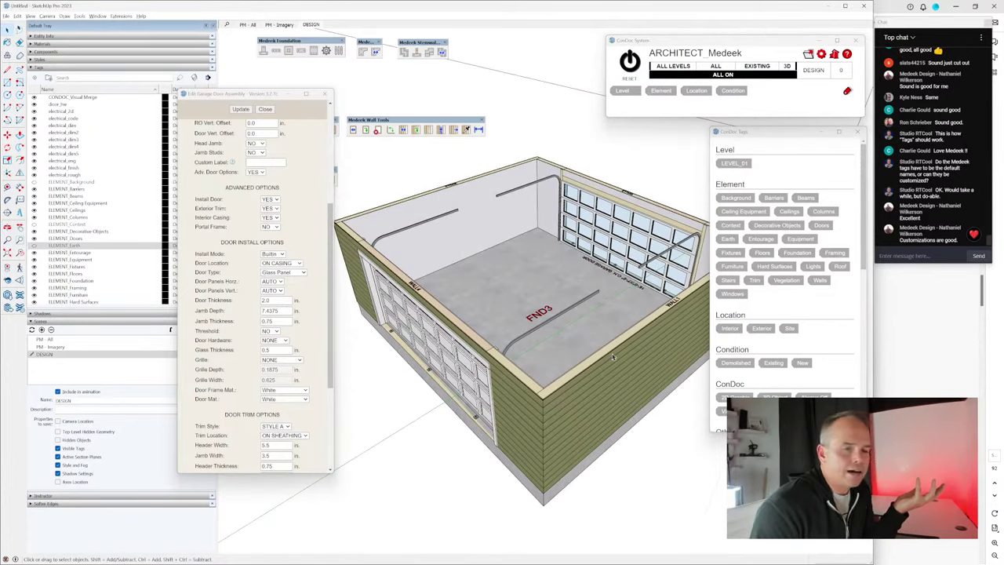
{"action": "middle_click_drag", "start_coordinate": [613, 357], "coordinate": [586, 294]}
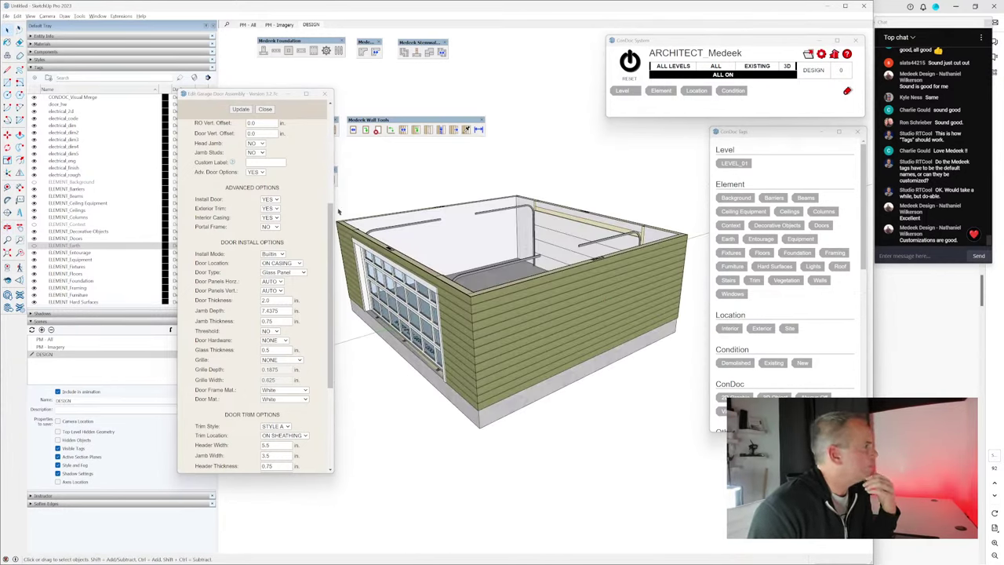
Step: Draw a rectangular window, 36 in. wide and 48 in. high, at 11' along the garage's blank side wall
{"action": "left_click", "coordinate": [266, 109]}
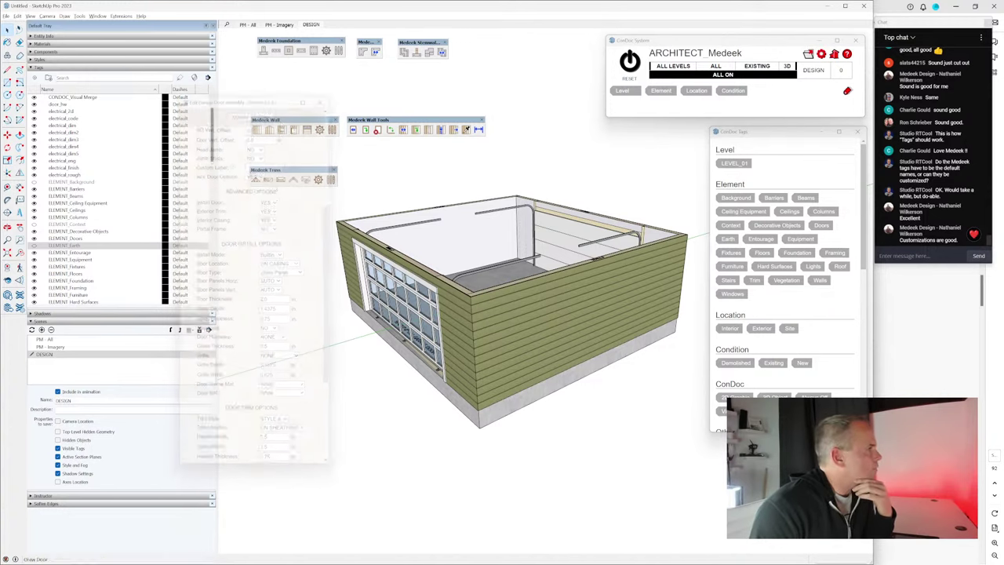
{"action": "left_click", "coordinate": [281, 132]}
{"action": "middle_click_drag", "start_coordinate": [588, 335], "coordinate": [460, 329]}
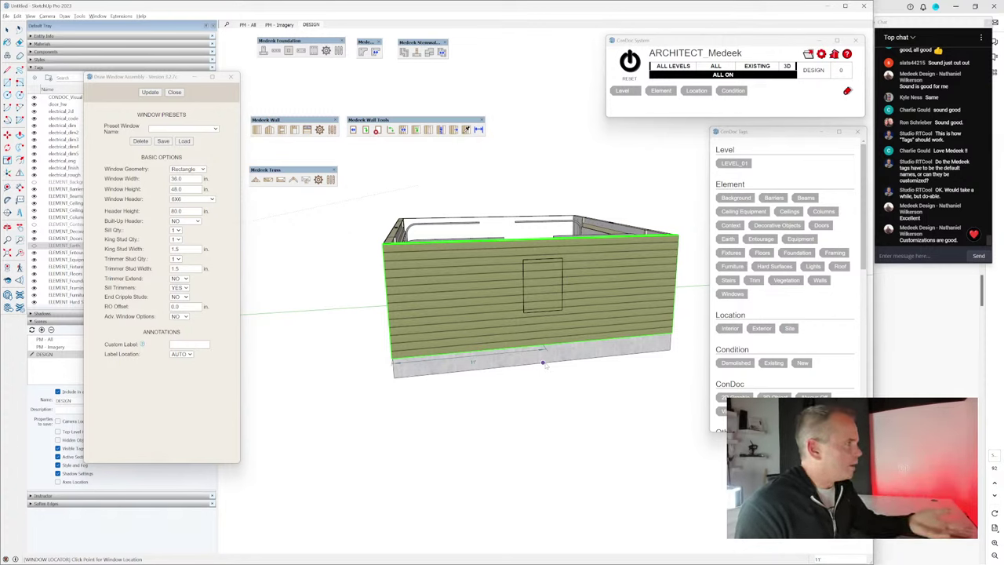
{"action": "left_click", "coordinate": [542, 363]}
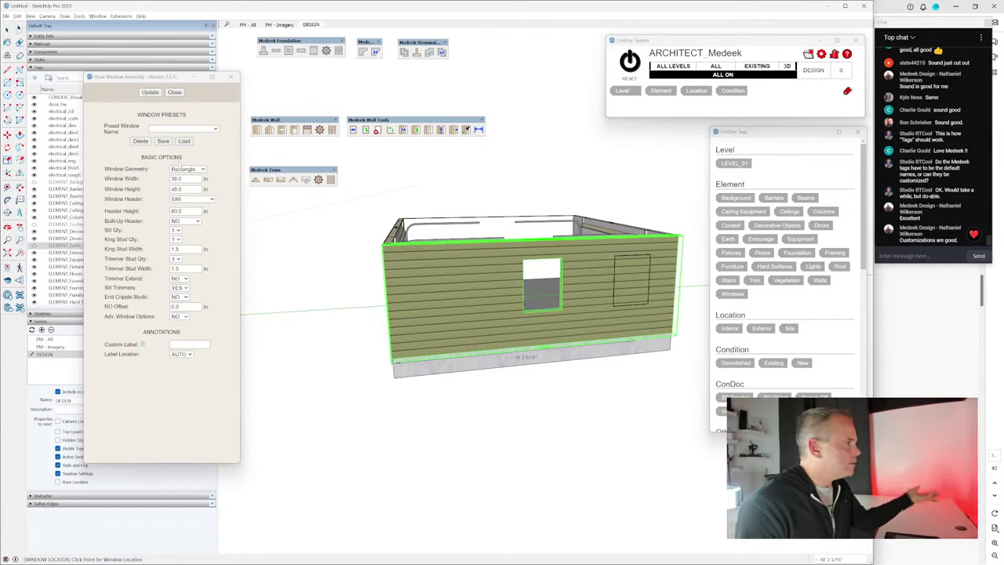
{"action": "left_click", "coordinate": [174, 91]}
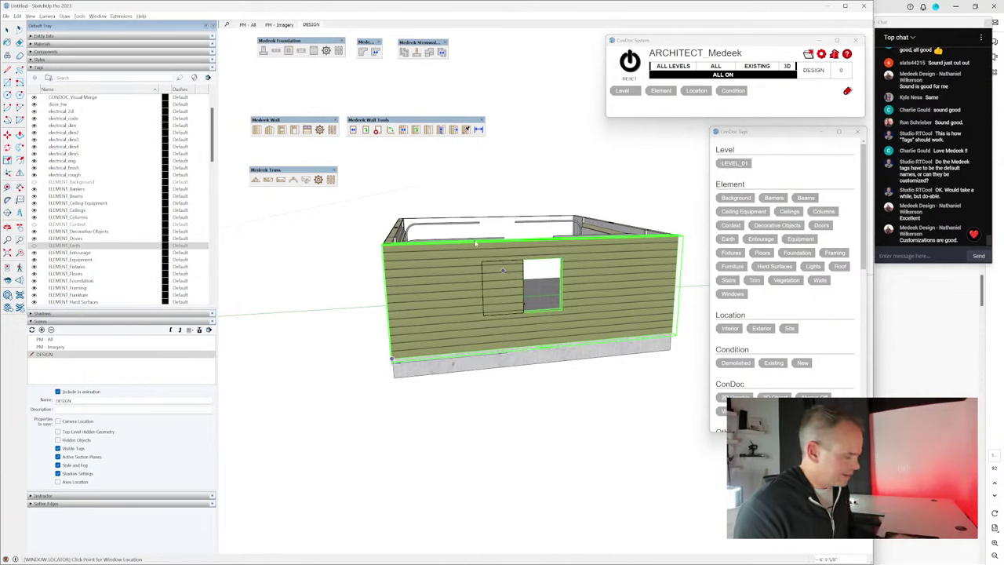
Step: Edit the new window, enable its advanced window options, and update the assembly
{"action": "left_click", "coordinate": [366, 130]}
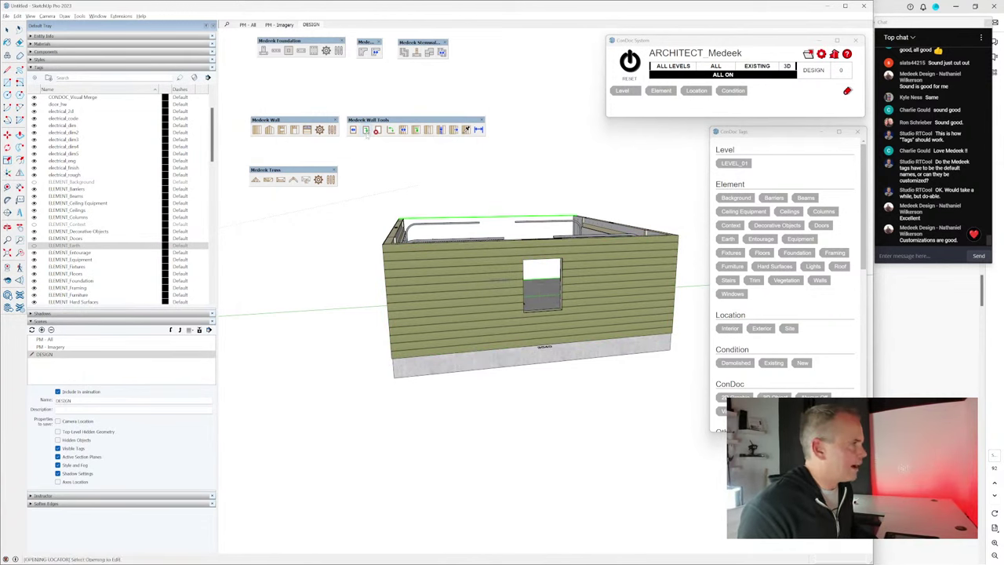
{"action": "left_click", "coordinate": [541, 346]}
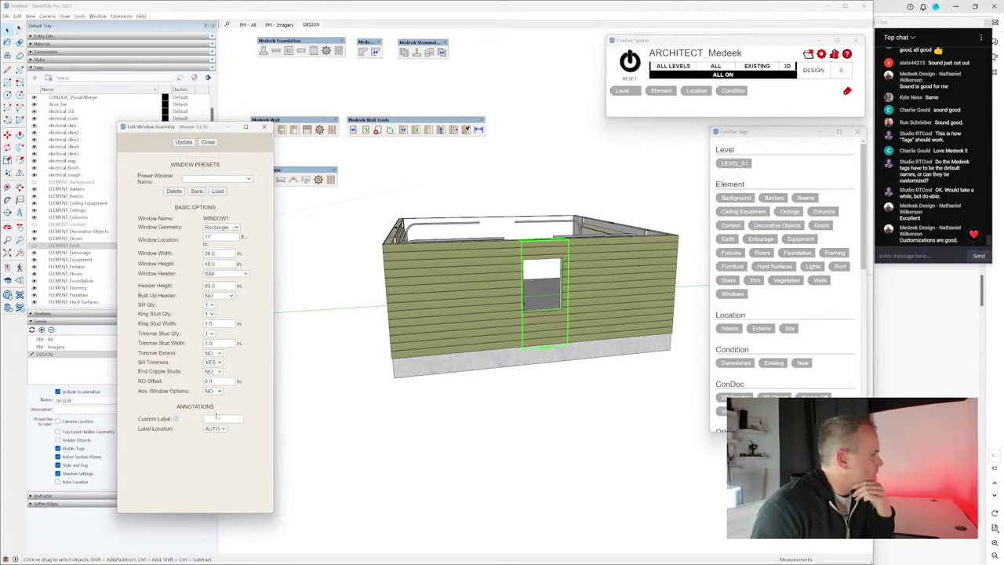
{"action": "left_click", "coordinate": [210, 390]}
{"action": "left_click", "coordinate": [219, 405]}
{"action": "scroll", "coordinate": [235, 314], "scroll_direction": "down", "scroll_amount": 3}
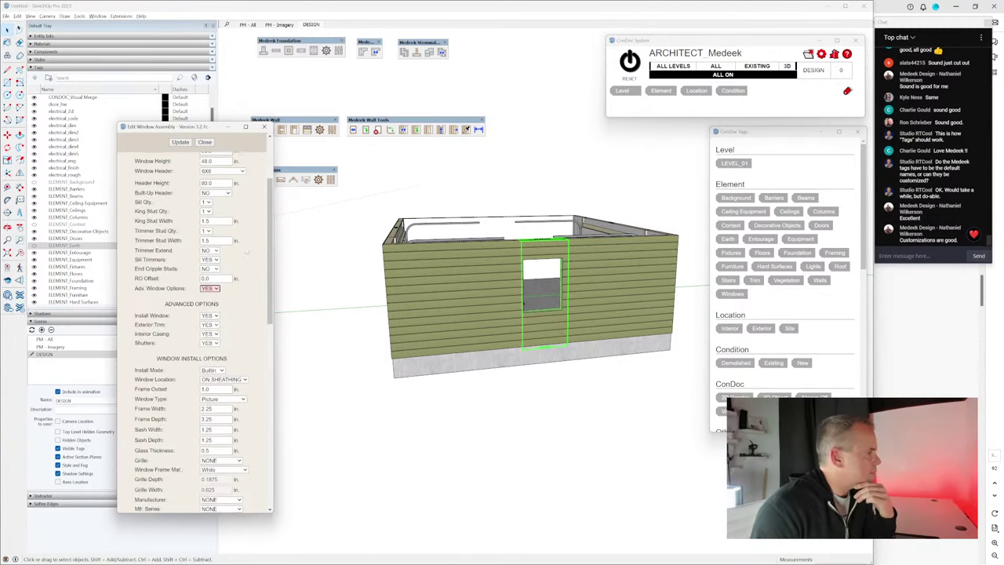
{"action": "left_click", "coordinate": [180, 142]}
{"action": "scroll", "coordinate": [471, 259], "scroll_direction": "up", "scroll_amount": 6}
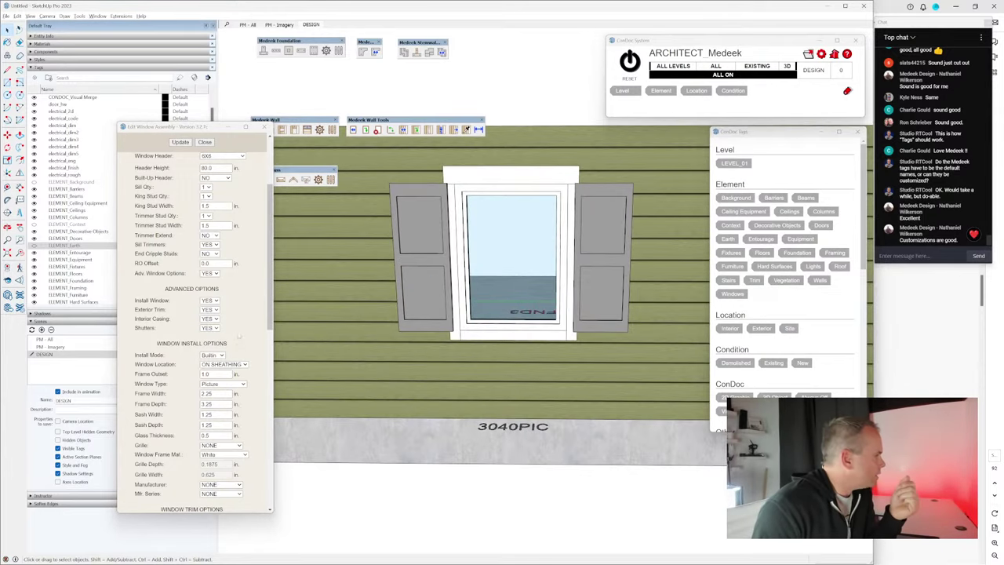
Step: Set the window's Shutters option to NO and update the assembly
{"action": "scroll", "coordinate": [235, 329], "scroll_direction": "down", "scroll_amount": 1}
{"action": "left_click", "coordinate": [209, 289]}
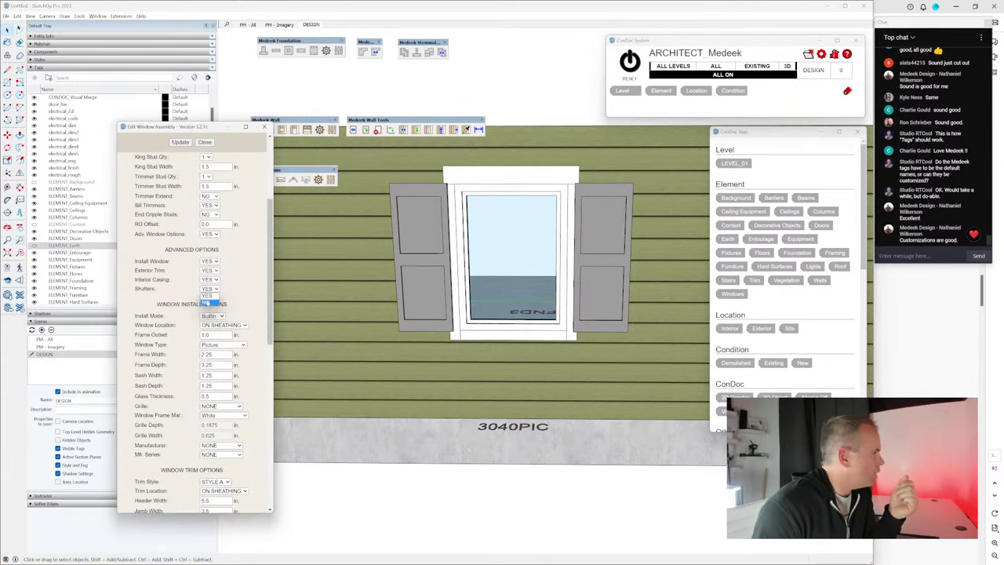
{"action": "left_click", "coordinate": [207, 303]}
{"action": "left_click", "coordinate": [181, 142]}
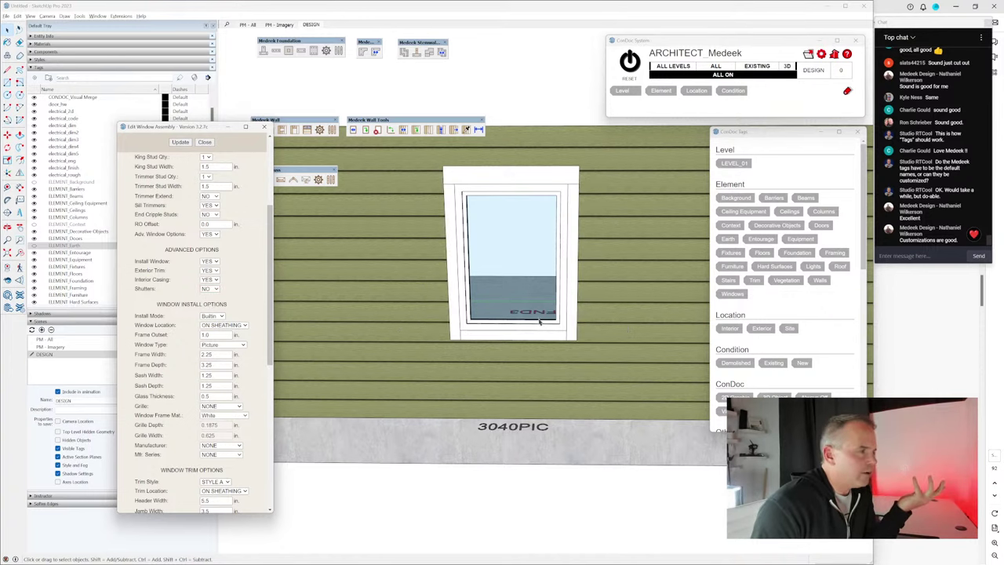
Step: Set the Window Height to 60 in. and update the assembly
{"action": "middle_click_drag", "start_coordinate": [538, 322], "coordinate": [321, 361]}
{"action": "scroll", "coordinate": [222, 261], "scroll_direction": "up", "scroll_amount": 4}
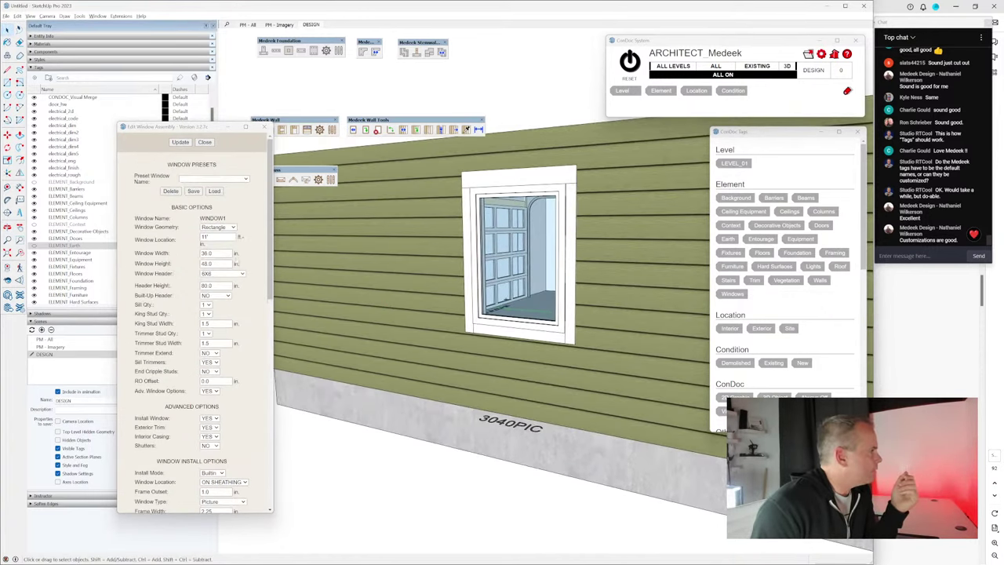
{"action": "double_click", "coordinate": [206, 264]}
{"action": "type", "text": "60"}
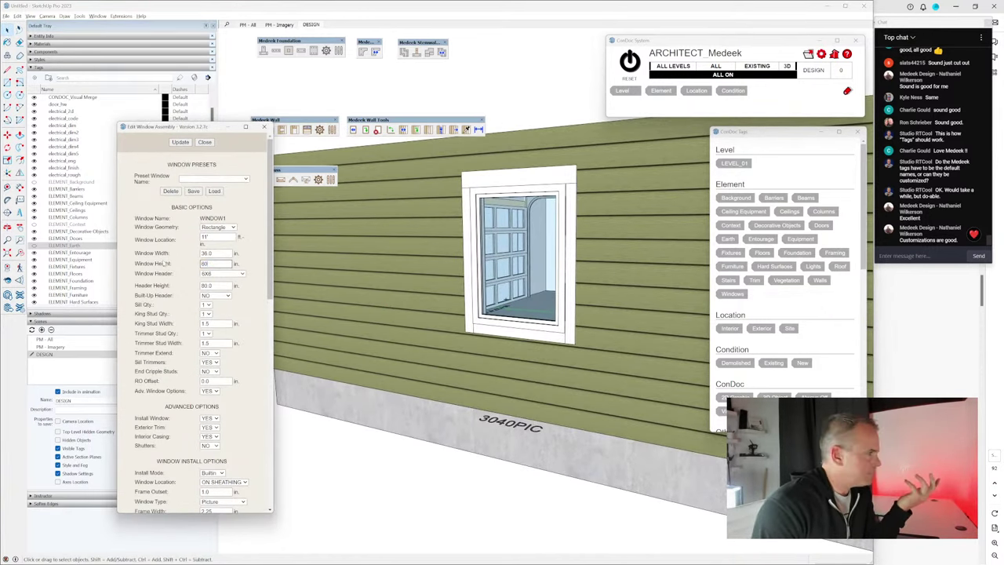
{"action": "left_click", "coordinate": [181, 142]}
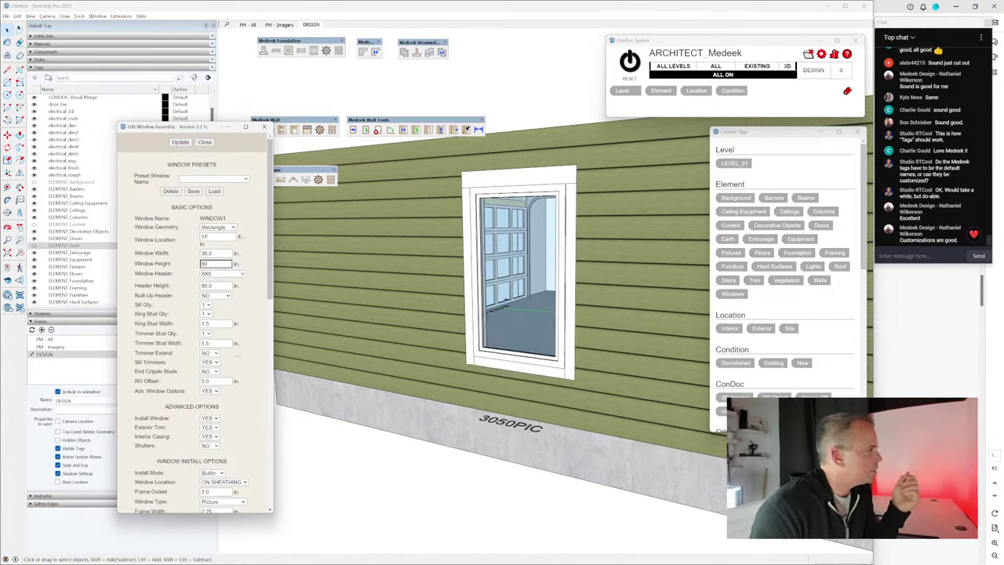
Step: Set the Window Type to Double Hung and update the assembly
{"action": "scroll", "coordinate": [238, 354], "scroll_direction": "down", "scroll_amount": 5}
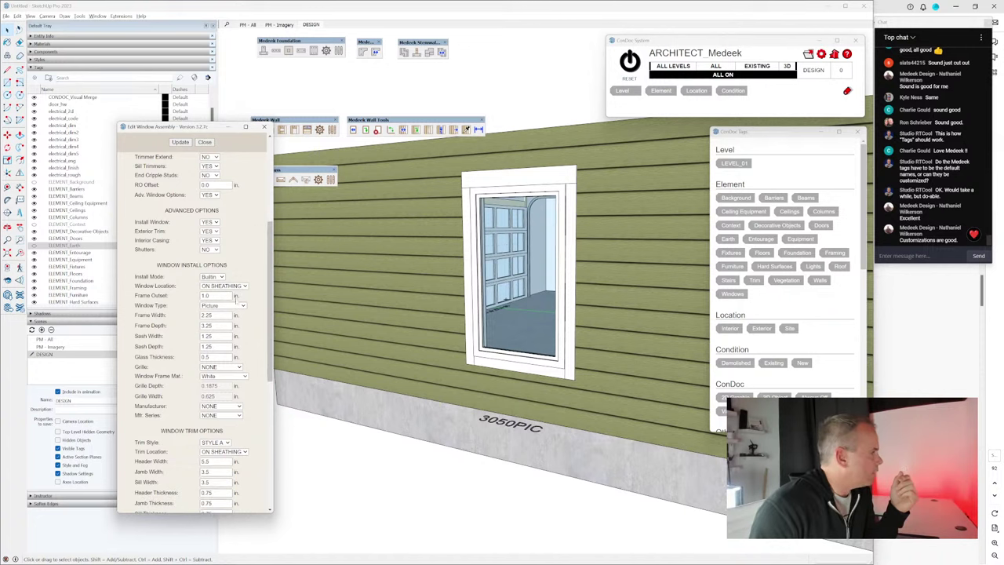
{"action": "left_click", "coordinate": [231, 305]}
{"action": "left_click", "coordinate": [223, 354]}
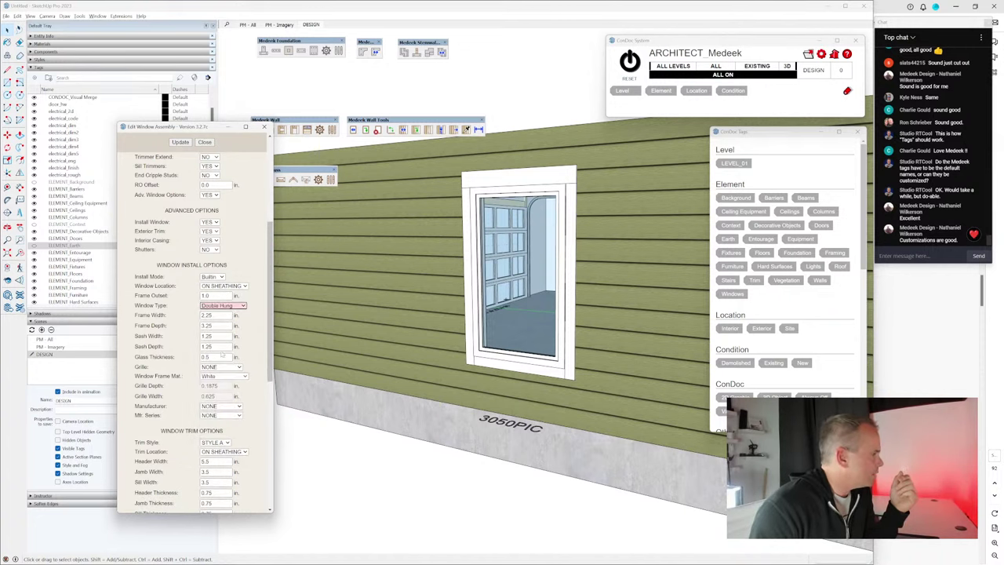
{"action": "left_click", "coordinate": [182, 142]}
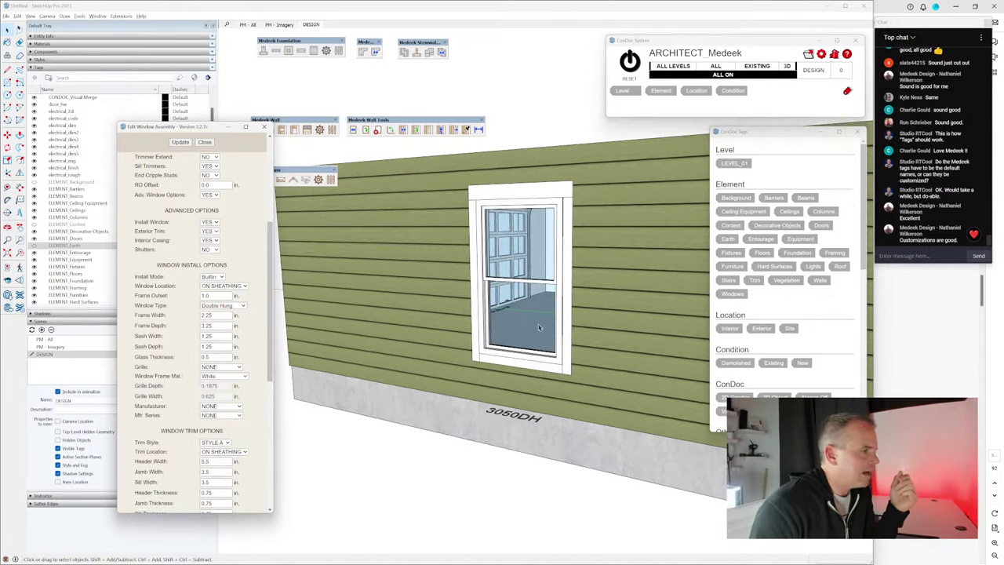
{"action": "scroll", "coordinate": [554, 420], "scroll_direction": "up", "scroll_amount": 2}
{"action": "scroll", "coordinate": [474, 392], "scroll_direction": "down", "scroll_amount": 2}
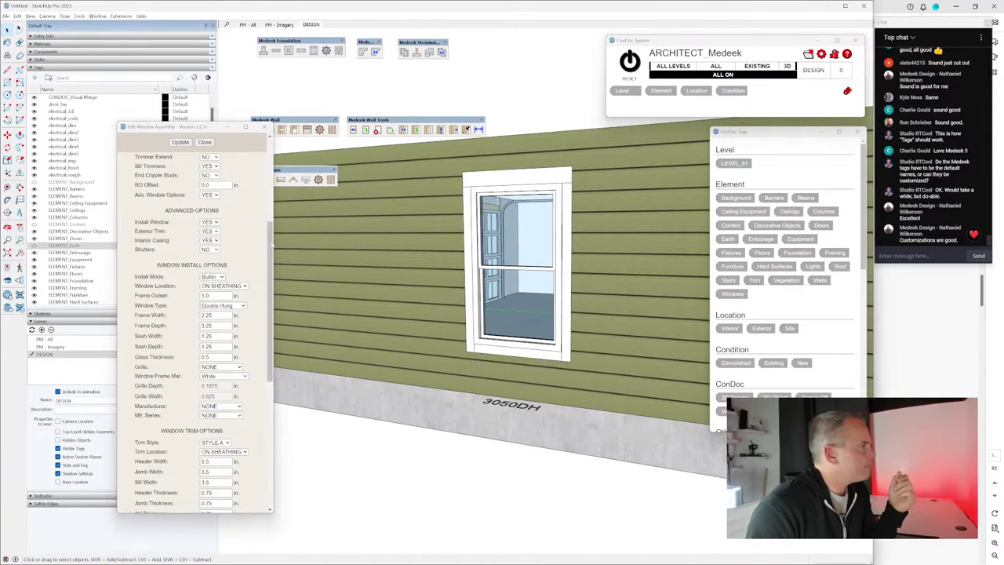
Step: Save the window settings as a preset named BD 3050DH and close the window editor
{"action": "scroll", "coordinate": [210, 235], "scroll_direction": "up", "scroll_amount": 5}
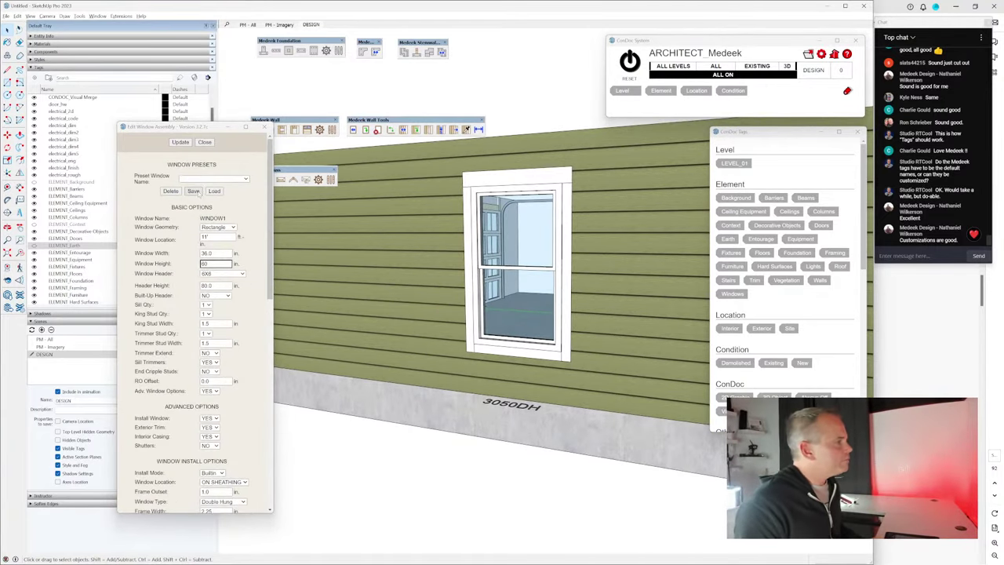
{"action": "left_click", "coordinate": [194, 191]}
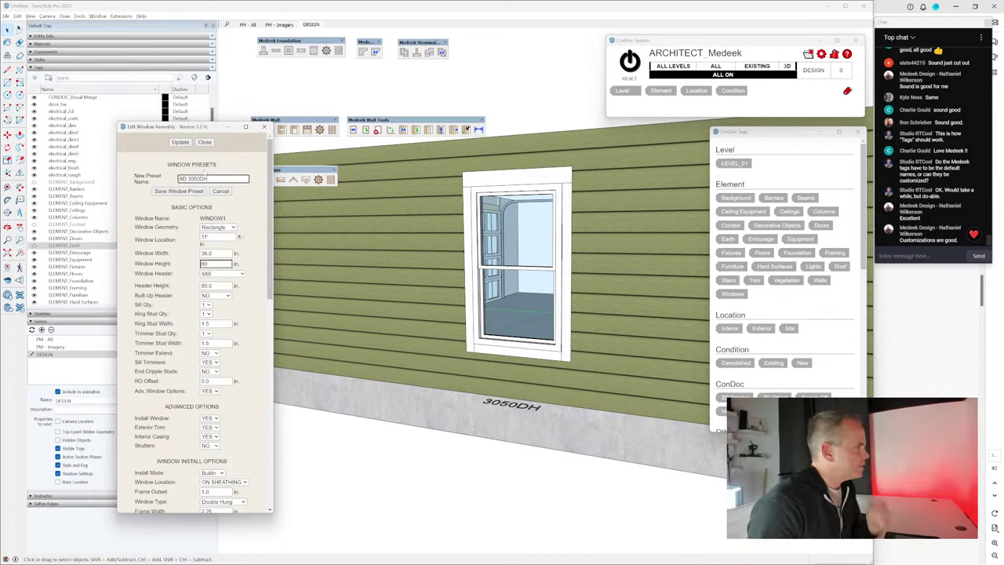
{"action": "left_click", "coordinate": [180, 191]}
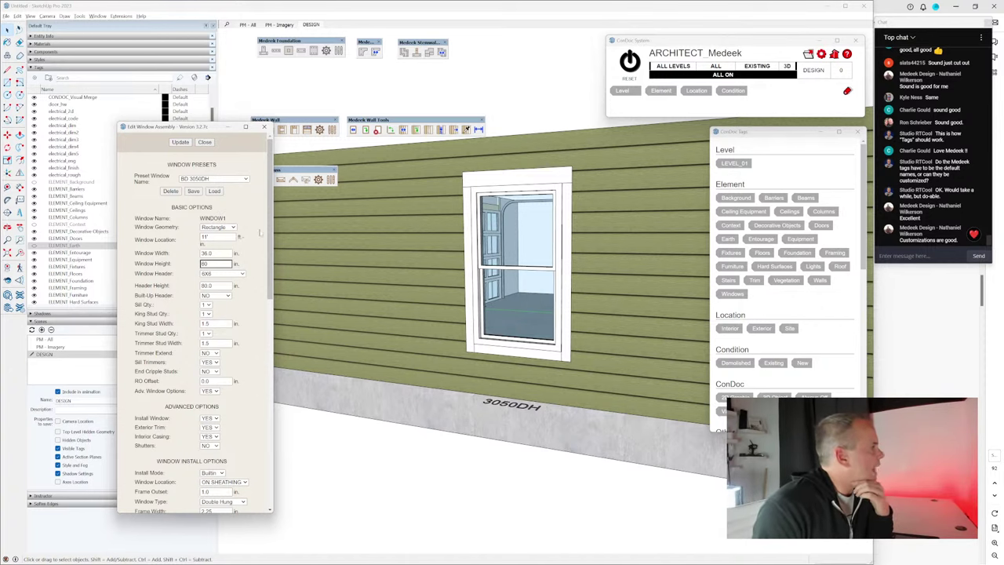
{"action": "left_click", "coordinate": [204, 142]}
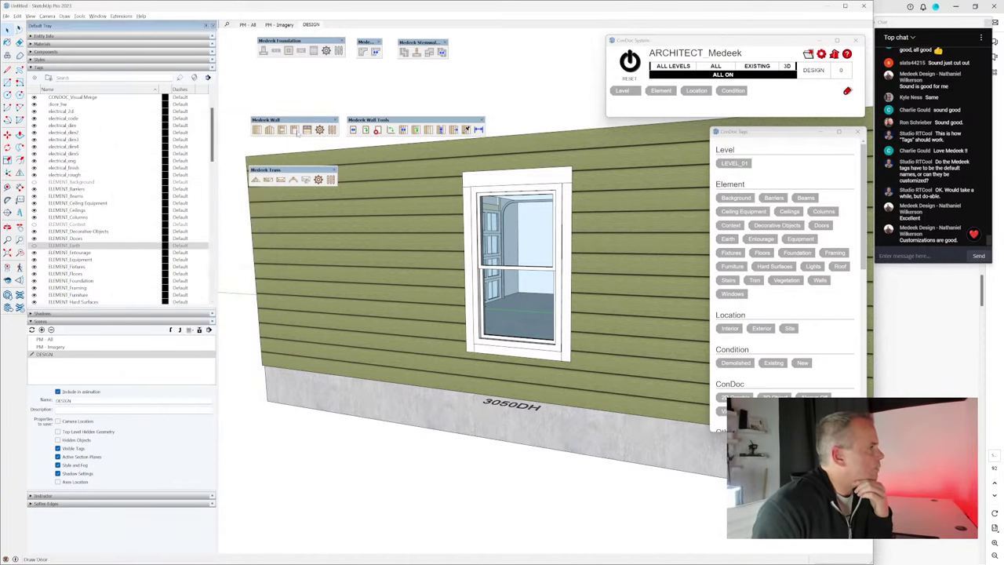
Step: Draw a second double-hung window, 36 × 48 in., a little over 6 ft along the same wall beside the first window
{"action": "left_click", "coordinate": [284, 132]}
{"action": "left_click", "coordinate": [458, 319]}
{"action": "middle_click_drag", "start_coordinate": [476, 320], "coordinate": [572, 324]}
{"action": "scroll", "coordinate": [573, 333], "scroll_direction": "down", "scroll_amount": 2}
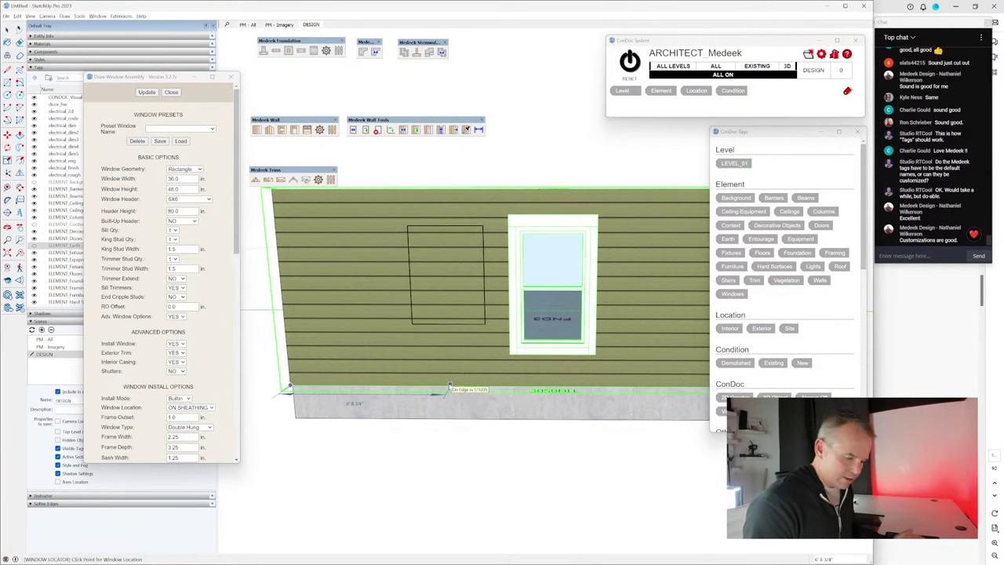
{"action": "left_click", "coordinate": [450, 387]}
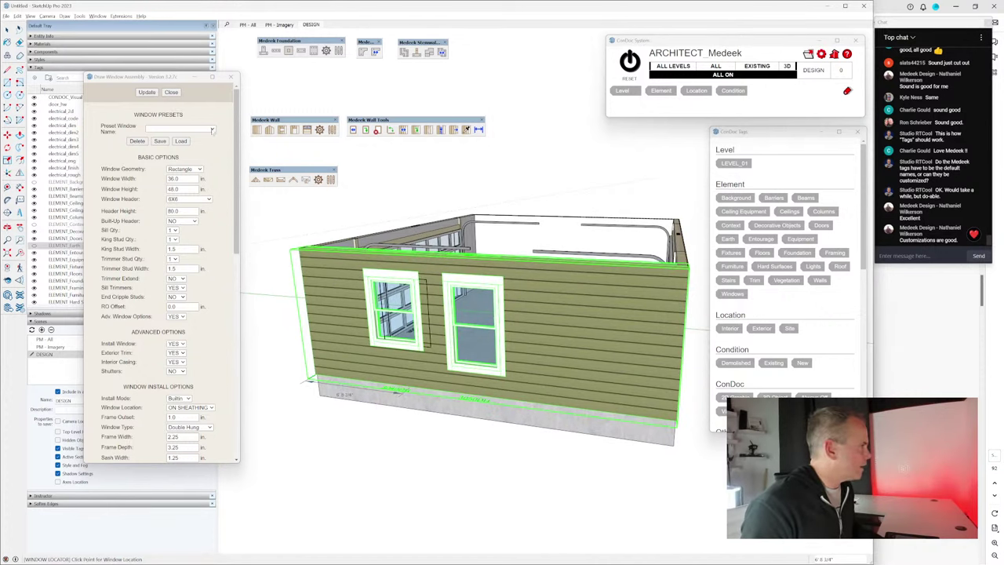
Step: Load the BD 3050DH preset into the Draw Window settings for the next window
{"action": "left_click", "coordinate": [211, 129]}
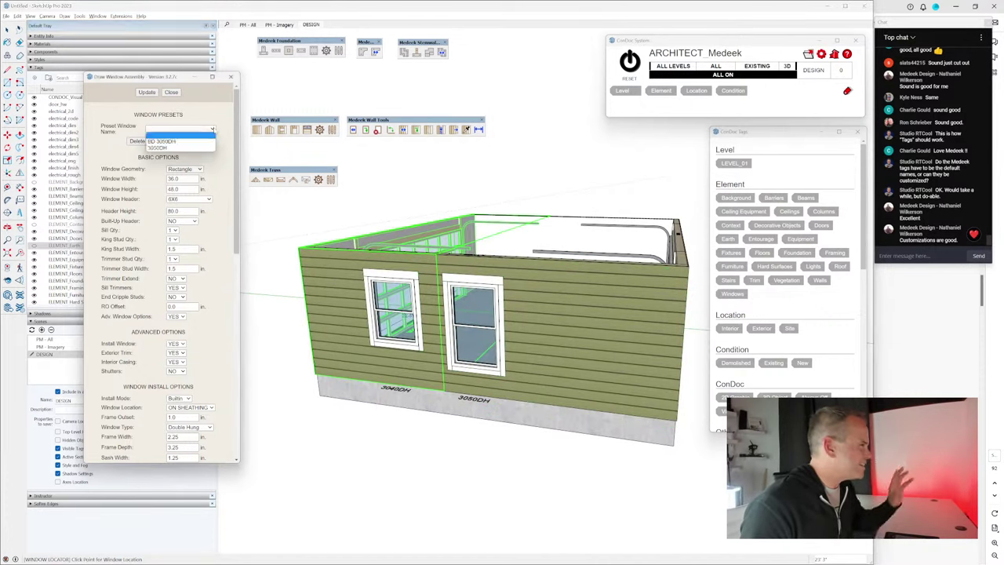
{"action": "left_click", "coordinate": [203, 143]}
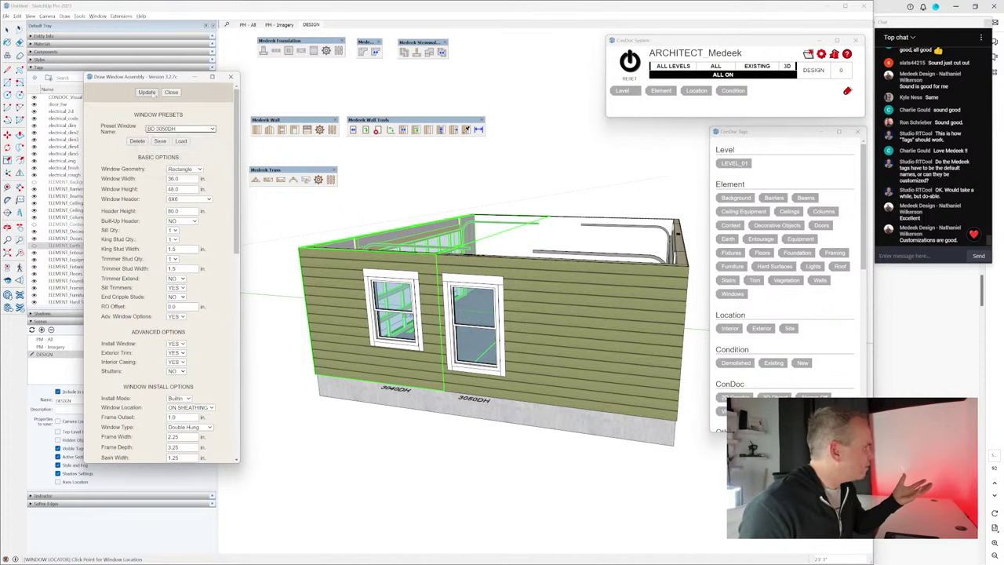
{"action": "left_click", "coordinate": [181, 142]}
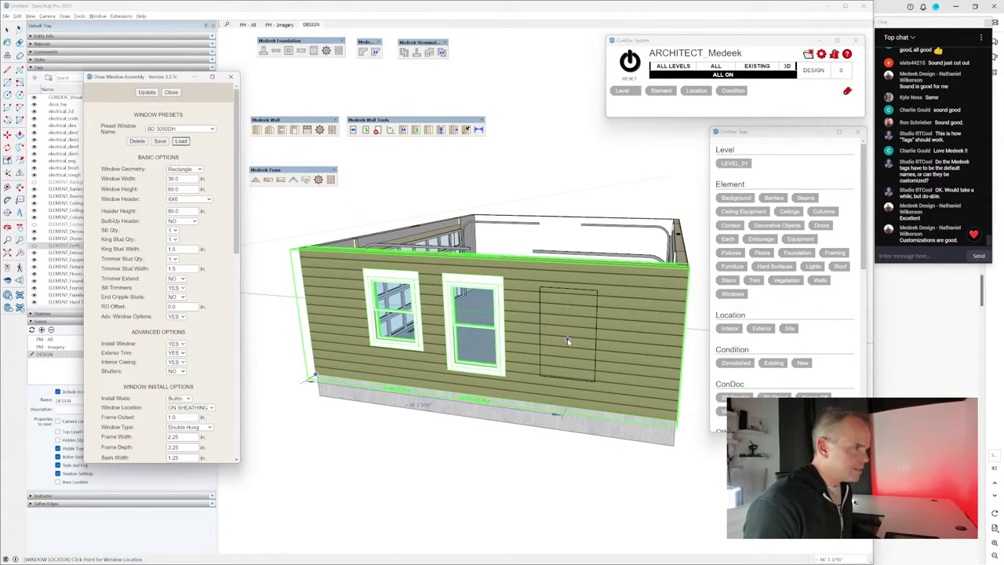
Step: Place a third 36 × 60 in. double-hung window at 17' along the same wall and end the window tool
{"action": "middle_click_drag", "start_coordinate": [571, 341], "coordinate": [566, 319]}
{"action": "type", "text": "17"}
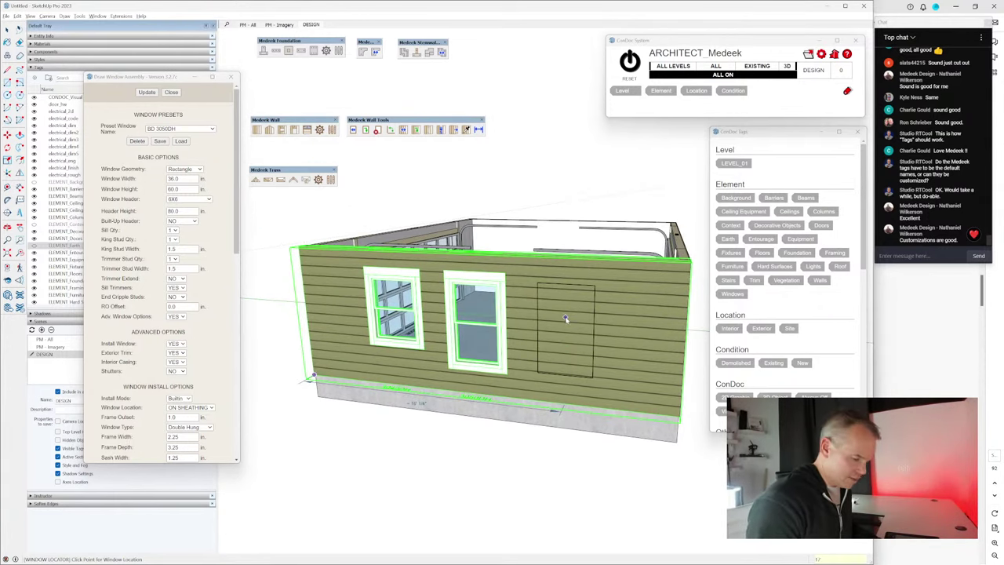
{"action": "type", "text": "'"}
{"action": "key", "text": "Return"}
{"action": "middle_click_drag", "start_coordinate": [495, 409], "coordinate": [520, 364]}
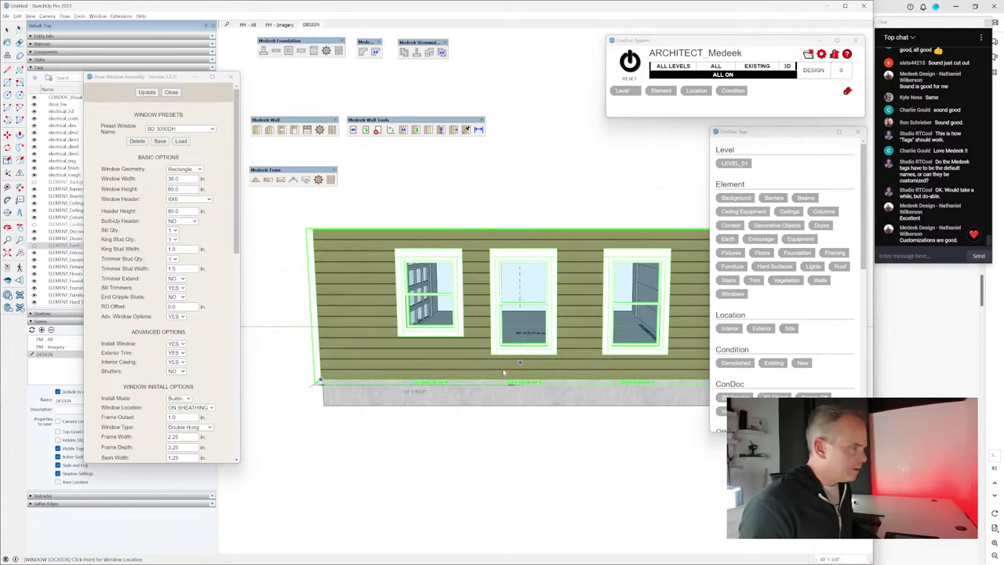
{"action": "key", "text": "Escape"}
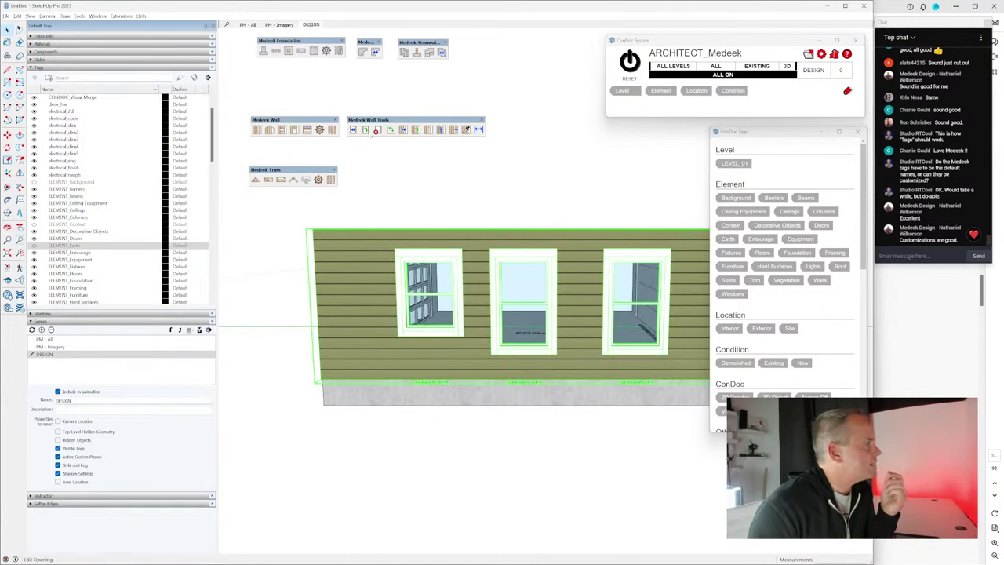
Step: Load the BD 3050DH preset into the shorter 48 in. high window on the same wall
{"action": "left_click", "coordinate": [365, 129]}
{"action": "left_click", "coordinate": [428, 294]}
{"action": "left_click", "coordinate": [243, 180]}
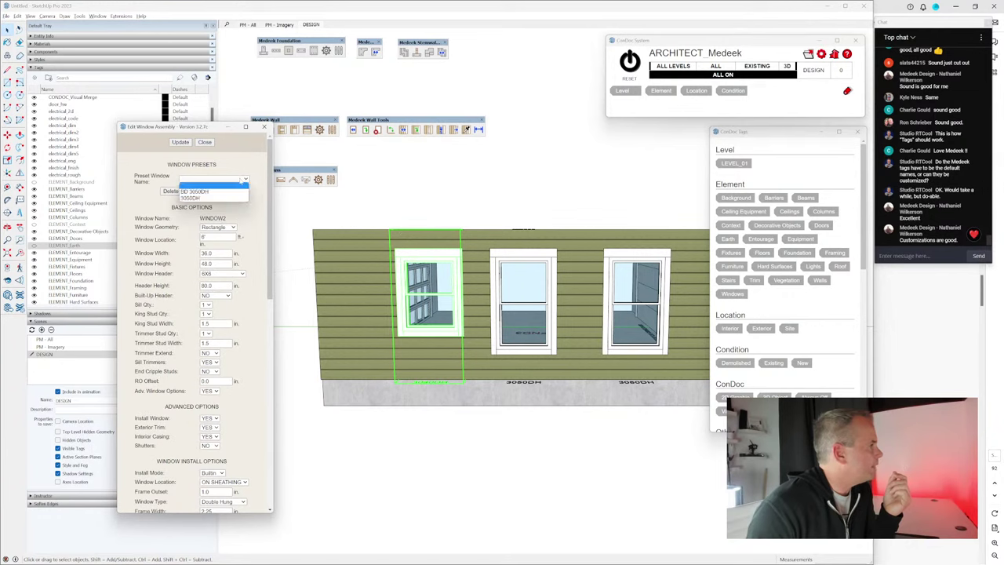
{"action": "left_click", "coordinate": [227, 193]}
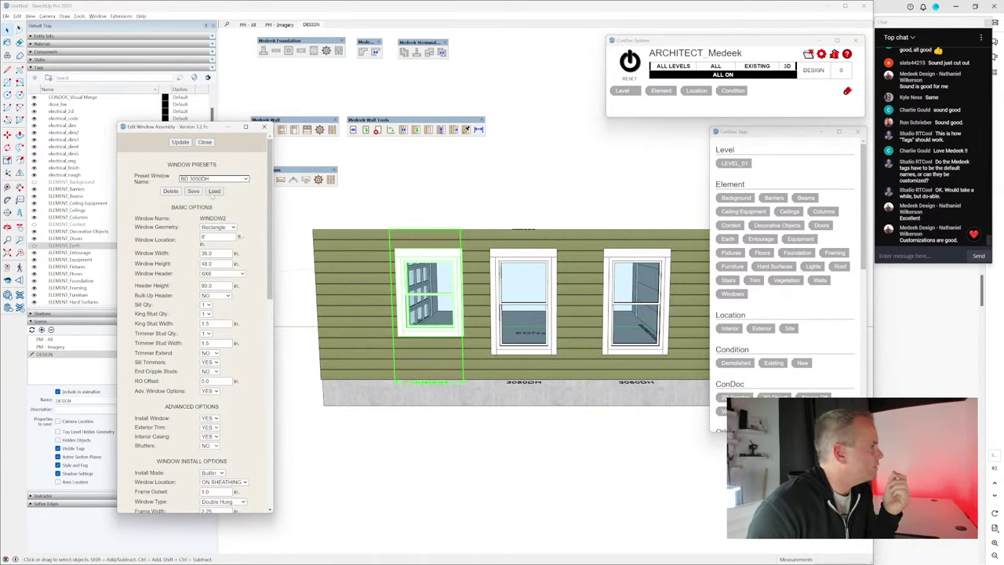
{"action": "left_click", "coordinate": [213, 192]}
{"action": "middle_click_drag", "start_coordinate": [644, 367], "coordinate": [601, 358]}
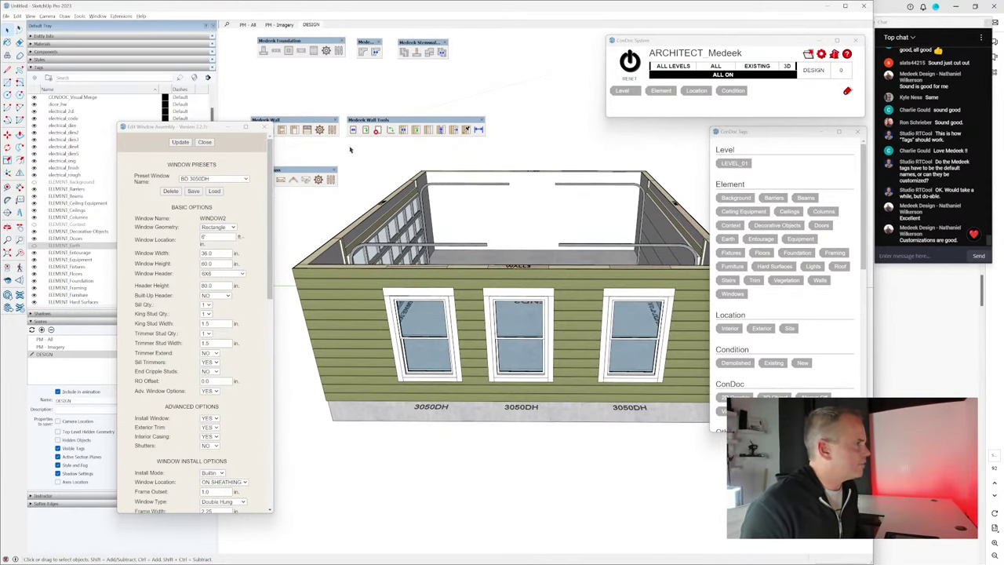
Step: Set the location of the third window, farthest along the wall, to 16' and update the assembly
{"action": "left_click", "coordinate": [635, 337]}
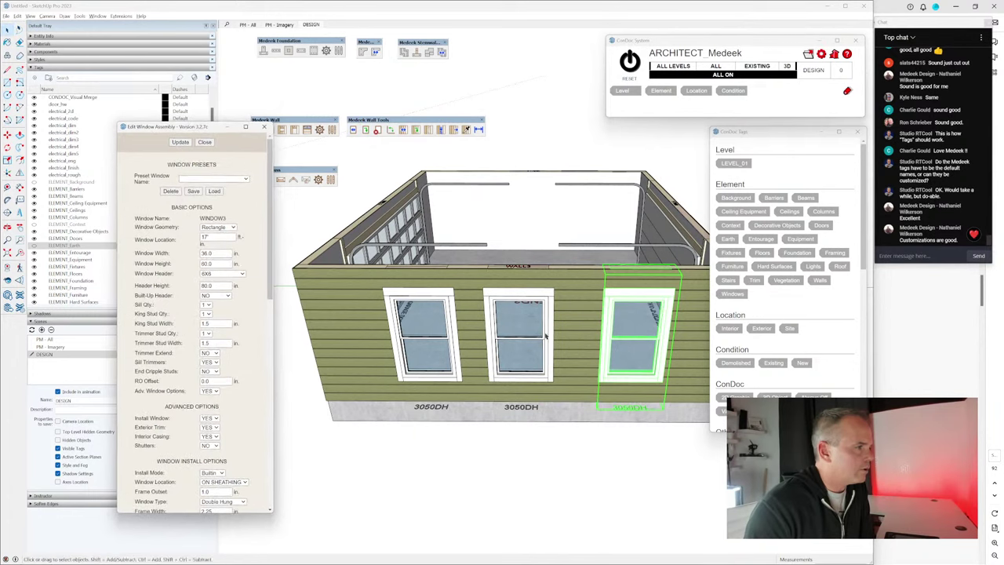
{"action": "left_click_drag", "start_coordinate": [219, 237], "coordinate": [182, 241]}
{"action": "type", "text": "16"}
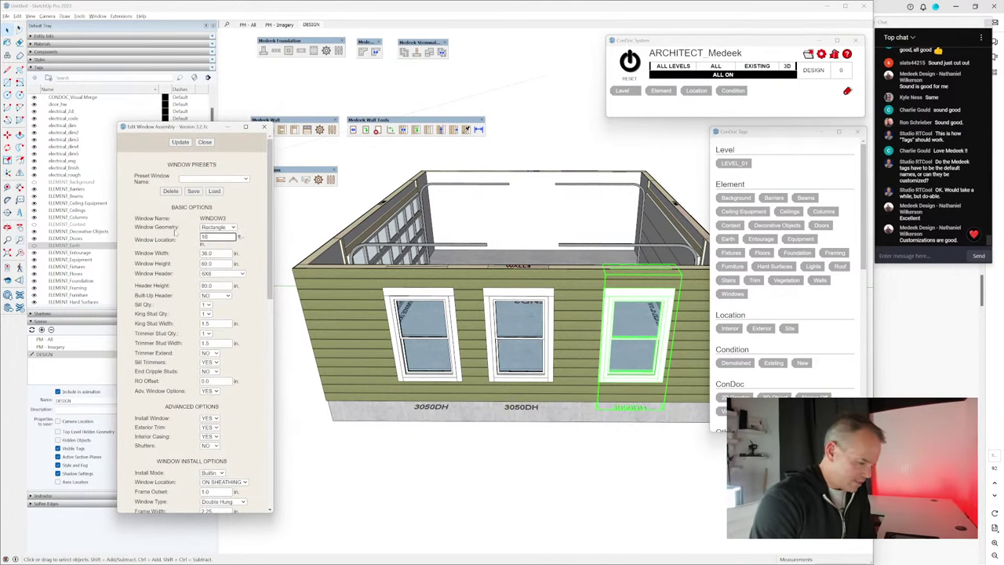
{"action": "type", "text": "'"}
{"action": "key", "text": "Return"}
{"action": "left_click", "coordinate": [180, 142]}
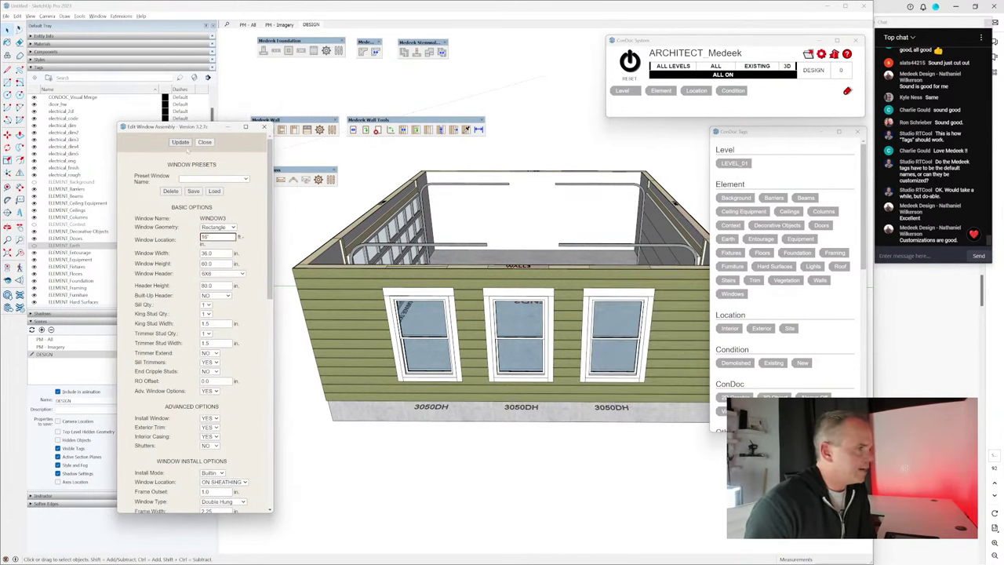
Step: Look over the spacing of the three windows from the garage corner and close the window editor
{"action": "middle_click_drag", "start_coordinate": [558, 365], "coordinate": [676, 333]}
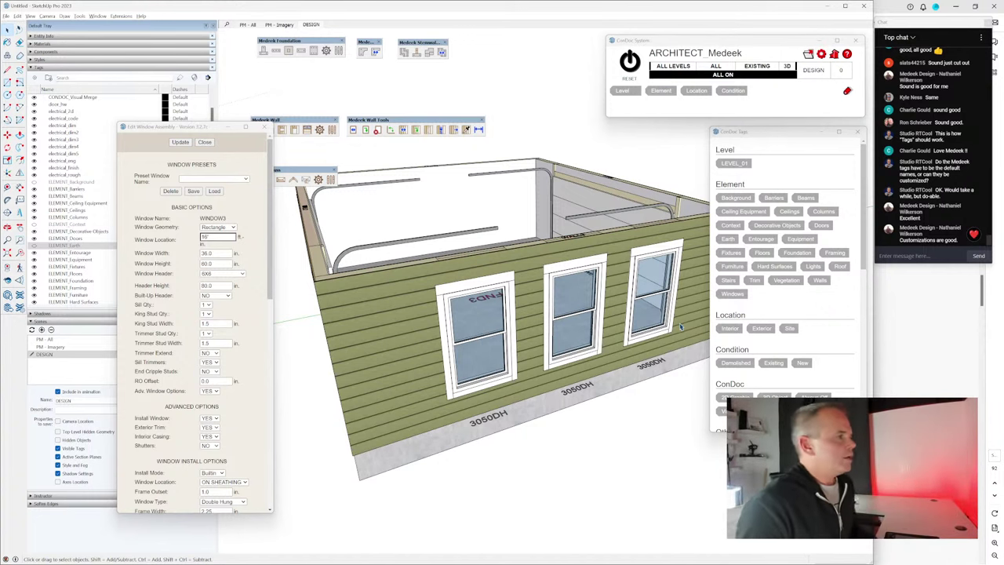
{"action": "middle_click_drag", "start_coordinate": [494, 299], "coordinate": [489, 288]}
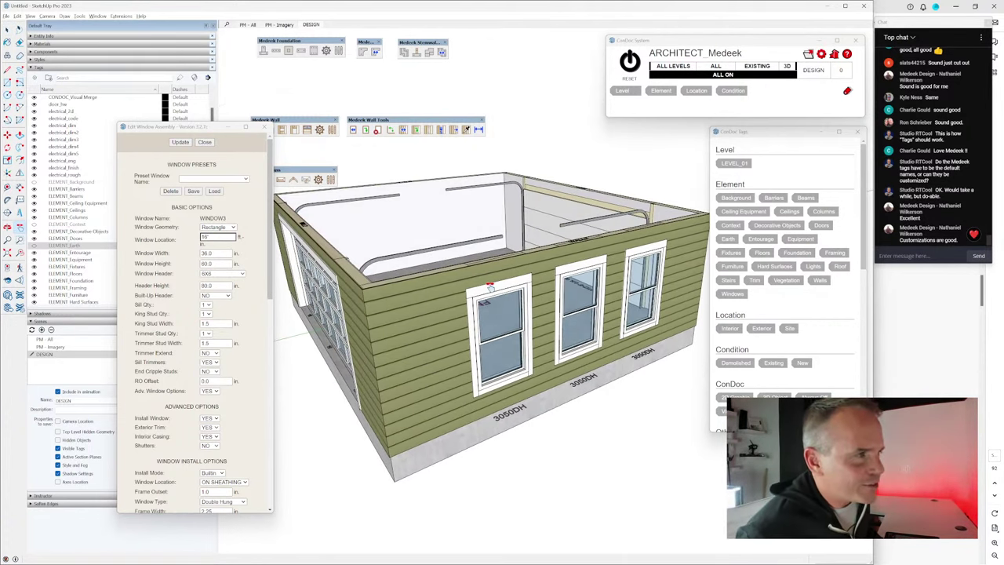
{"action": "middle_click_drag", "start_coordinate": [491, 287], "coordinate": [448, 313]}
{"action": "middle_click_drag", "start_coordinate": [449, 312], "coordinate": [471, 290], "text": "shift"}
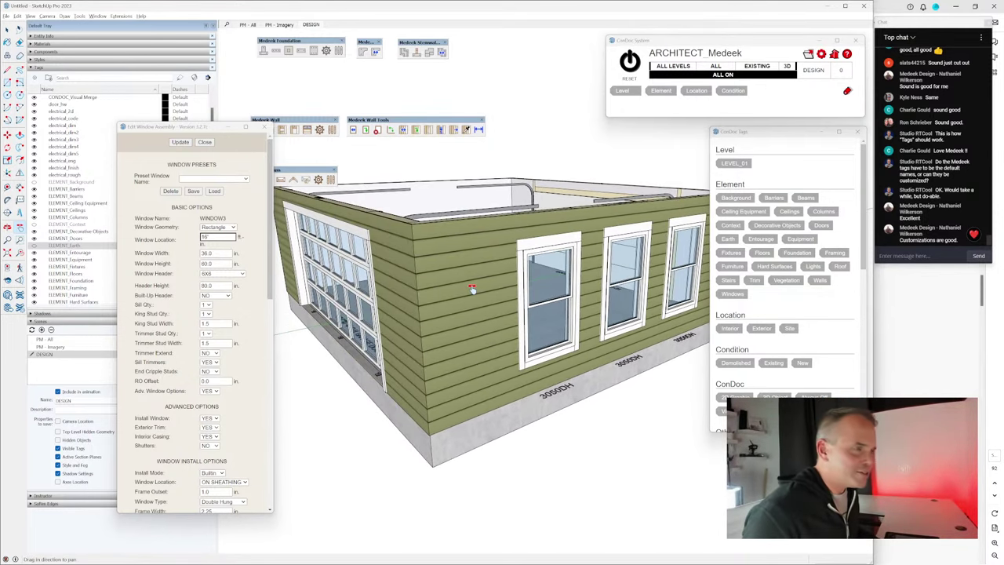
{"action": "scroll", "coordinate": [492, 294], "scroll_direction": "down", "scroll_amount": 2}
{"action": "middle_click_drag", "start_coordinate": [608, 304], "coordinate": [423, 302]}
{"action": "left_click", "coordinate": [204, 142]}
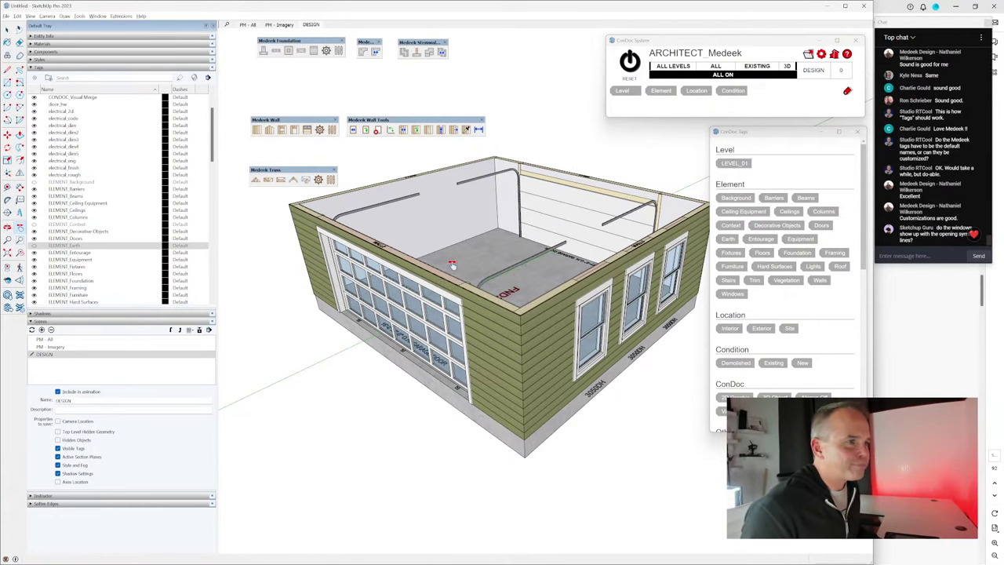
Step: Examine the installed windows up close and search the tag list for tags controlling wall and window symbols
{"action": "middle_click_drag", "start_coordinate": [476, 322], "coordinate": [584, 291]}
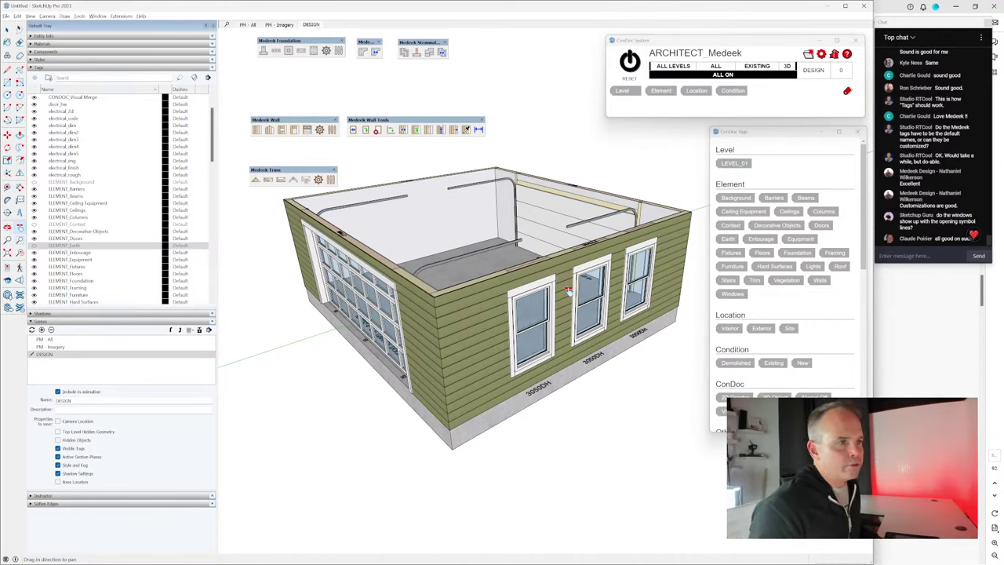
{"action": "middle_click_drag", "start_coordinate": [537, 329], "coordinate": [534, 359]}
{"action": "scroll", "coordinate": [605, 334], "scroll_direction": "up", "scroll_amount": 4}
{"action": "middle_click_drag", "start_coordinate": [613, 324], "coordinate": [604, 310]}
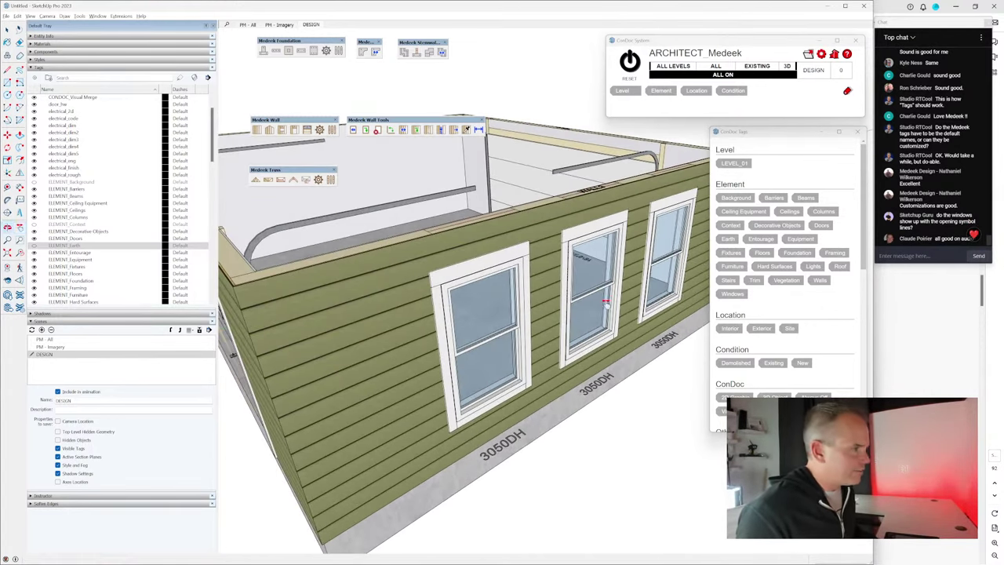
{"action": "scroll", "coordinate": [135, 220], "scroll_direction": "down", "scroll_amount": 5}
{"action": "scroll", "coordinate": [135, 221], "scroll_direction": "down", "scroll_amount": 6}
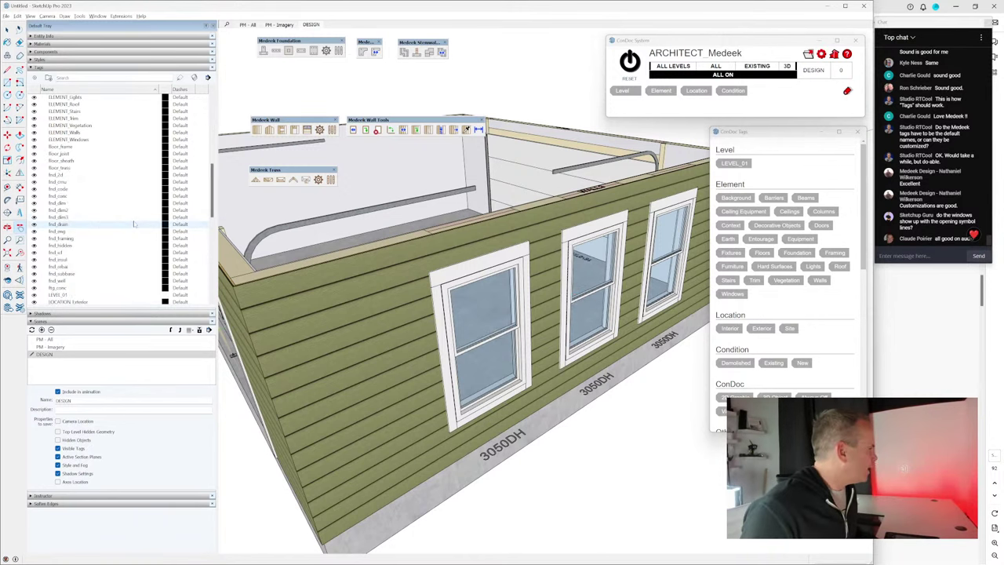
{"action": "scroll", "coordinate": [108, 222], "scroll_direction": "down", "scroll_amount": 10}
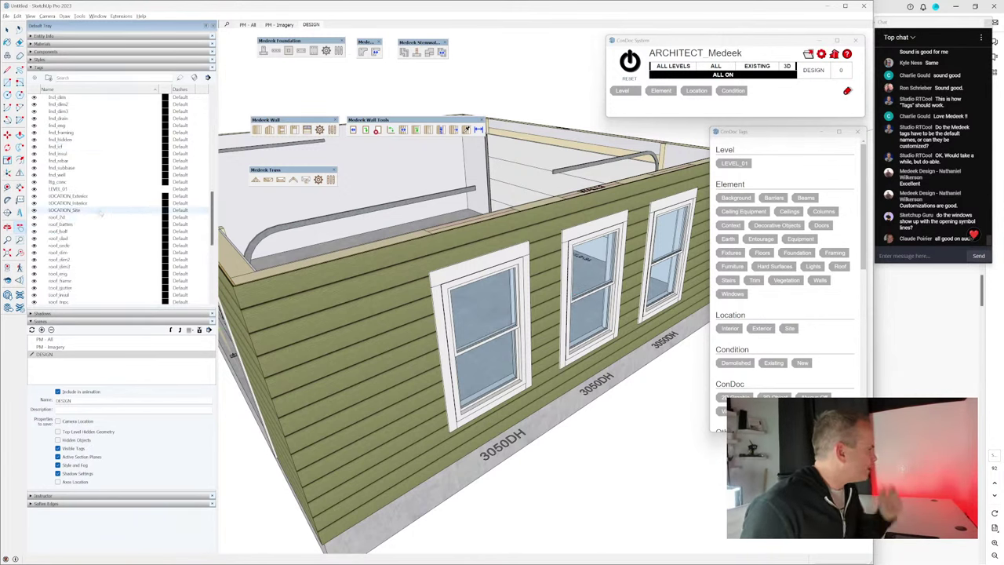
{"action": "scroll", "coordinate": [96, 204], "scroll_direction": "up", "scroll_amount": 2}
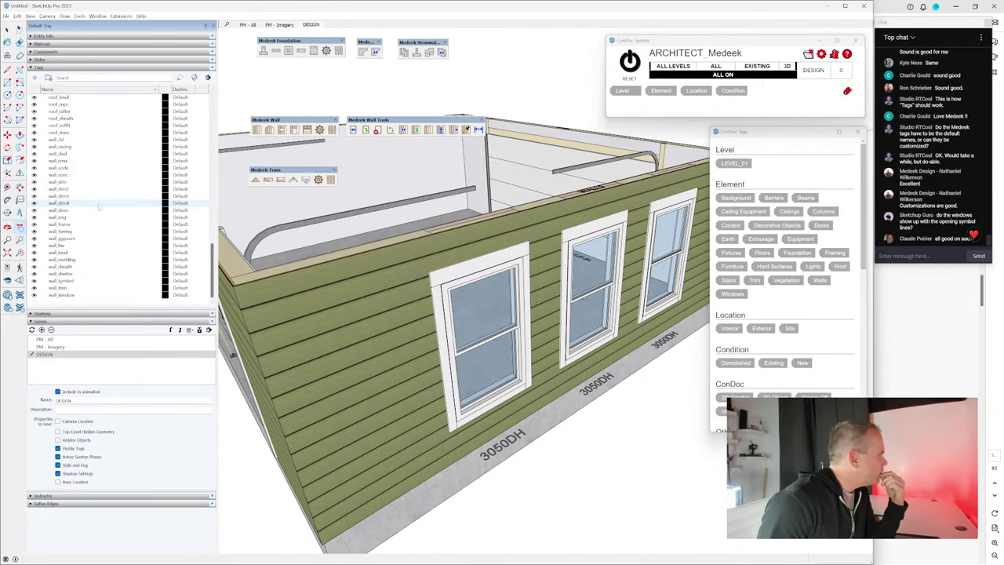
Step: Open the window's nested wall group, check the tag of the flat opening symbol above its header, and exit the group
{"action": "middle_click_drag", "start_coordinate": [502, 298], "coordinate": [500, 310]}
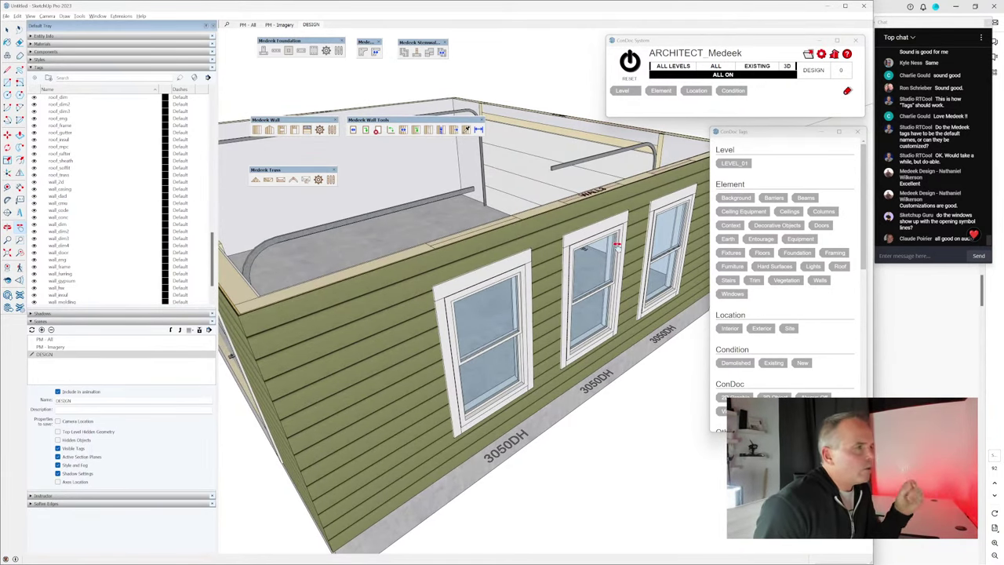
{"action": "middle_click_drag", "start_coordinate": [616, 247], "coordinate": [461, 315]}
{"action": "scroll", "coordinate": [461, 315], "scroll_direction": "up", "scroll_amount": 3}
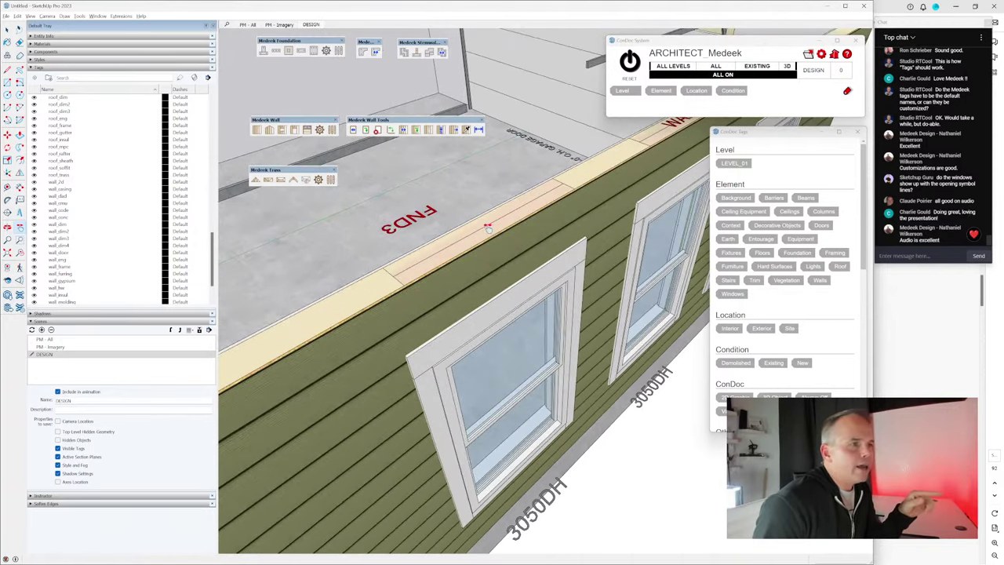
{"action": "key", "text": "space"}
{"action": "double_click", "coordinate": [495, 223]}
{"action": "double_click", "coordinate": [495, 224]}
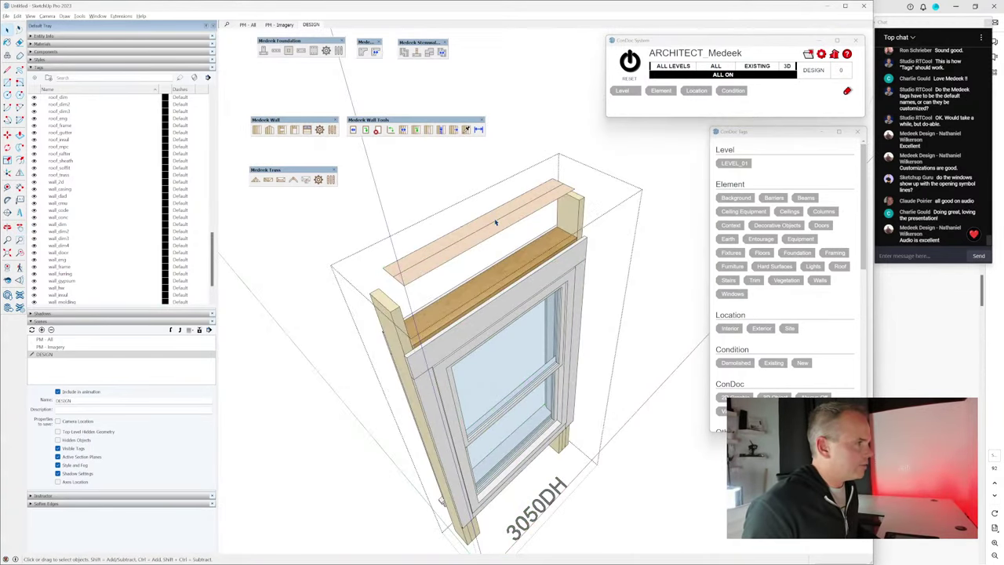
{"action": "left_click", "coordinate": [43, 37]}
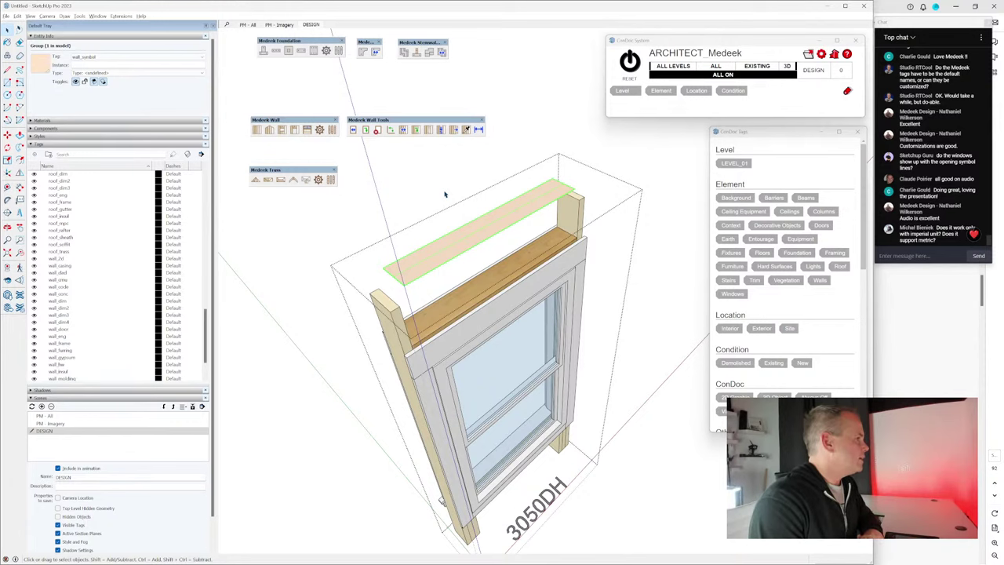
{"action": "key", "text": "Escape"}
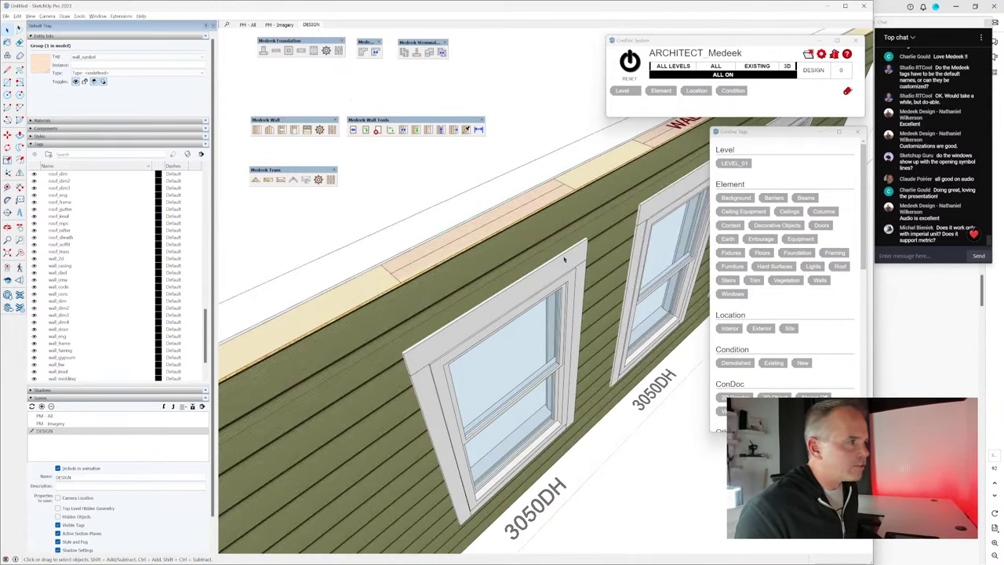
Step: Open the wall's top plate group to inspect the framing, and return to the full garage model
{"action": "scroll", "coordinate": [565, 259], "scroll_direction": "down", "scroll_amount": 3}
{"action": "middle_click_drag", "start_coordinate": [572, 256], "coordinate": [580, 263]}
{"action": "double_click", "coordinate": [590, 196]}
{"action": "scroll", "coordinate": [589, 202], "scroll_direction": "down", "scroll_amount": 3}
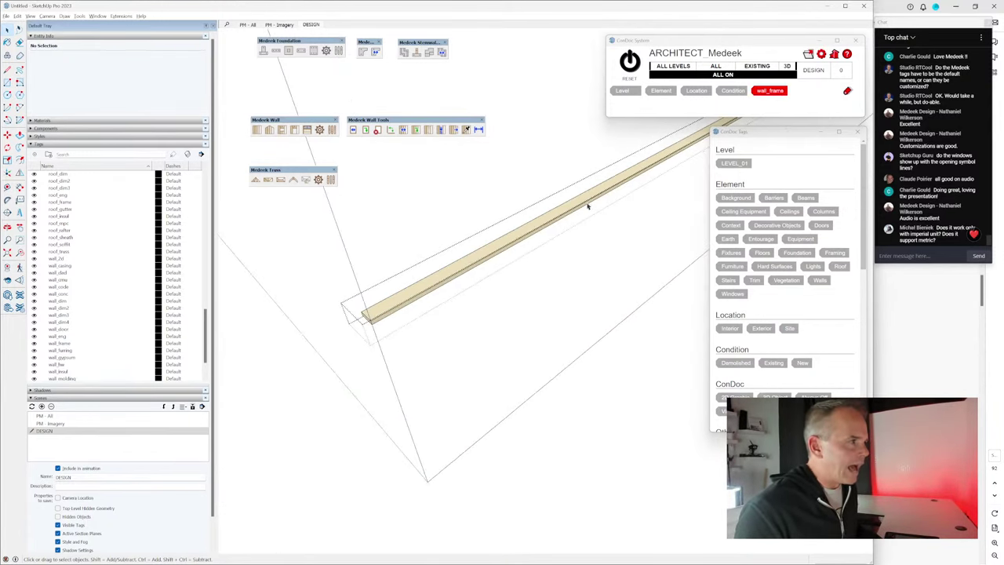
{"action": "scroll", "coordinate": [413, 305], "scroll_direction": "down", "scroll_amount": 1}
{"action": "key", "text": "Escape"}
{"action": "scroll", "coordinate": [453, 280], "scroll_direction": "down", "scroll_amount": 2}
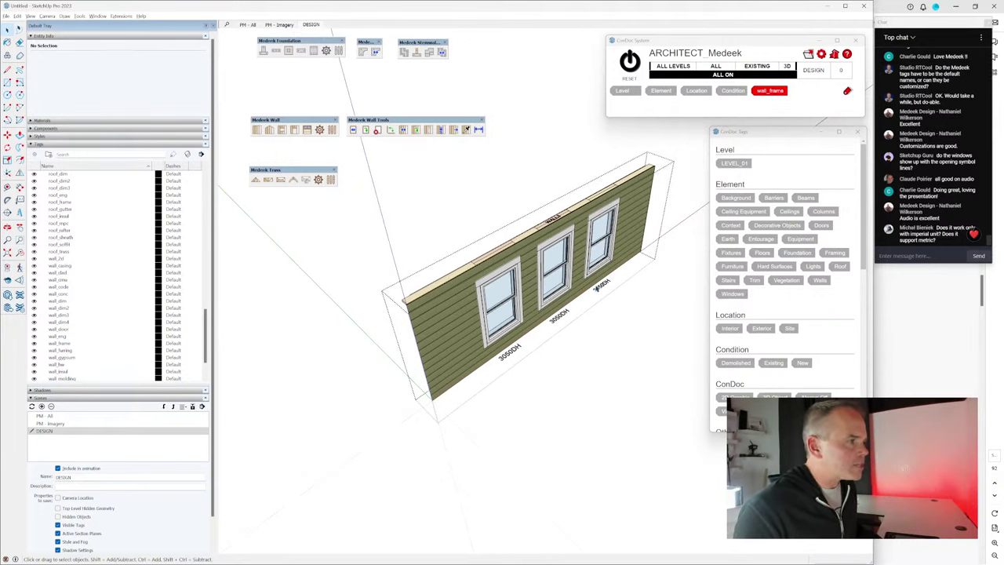
{"action": "middle_click_drag", "start_coordinate": [570, 306], "coordinate": [583, 289]}
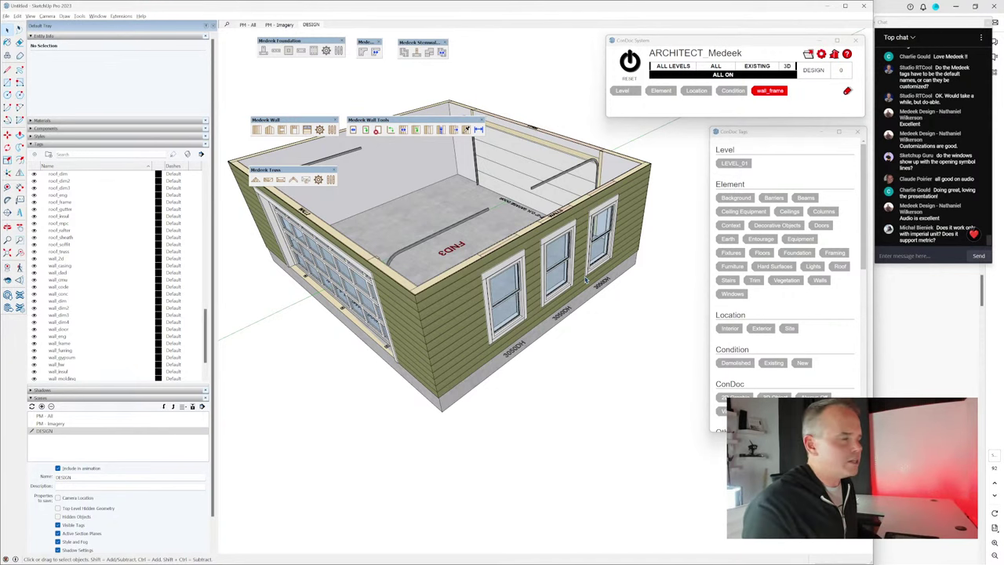
Step: Review the annotation and appearance options in the Medeek Wall General global settings and close them
{"action": "left_click", "coordinate": [319, 131]}
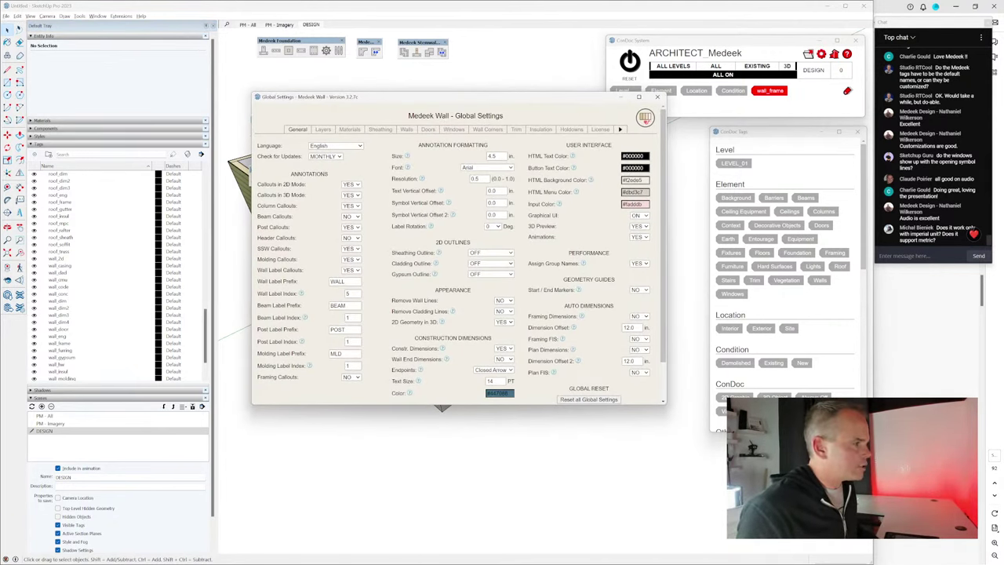
{"action": "mouse_move", "coordinate": [440, 322]}
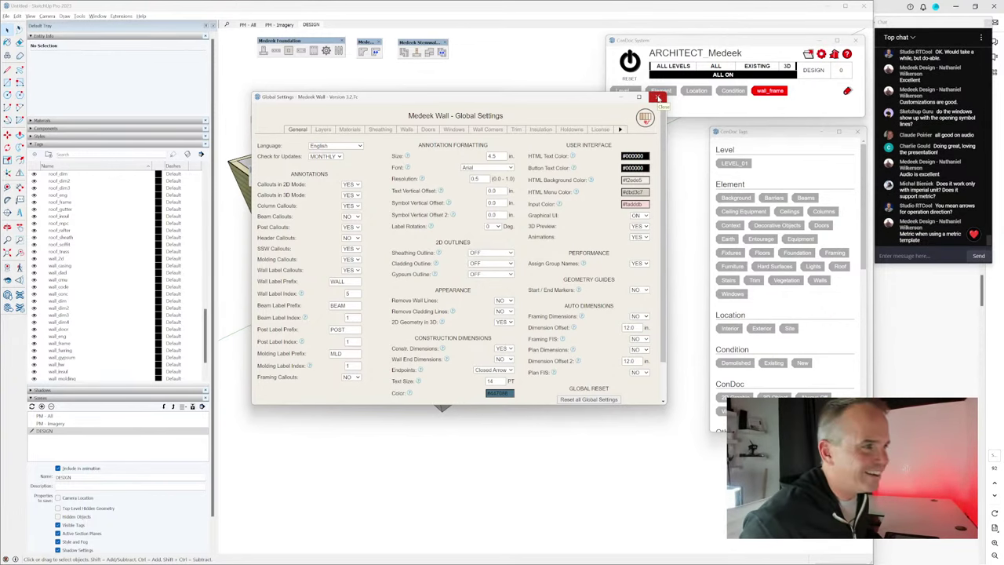
{"action": "left_click", "coordinate": [658, 97]}
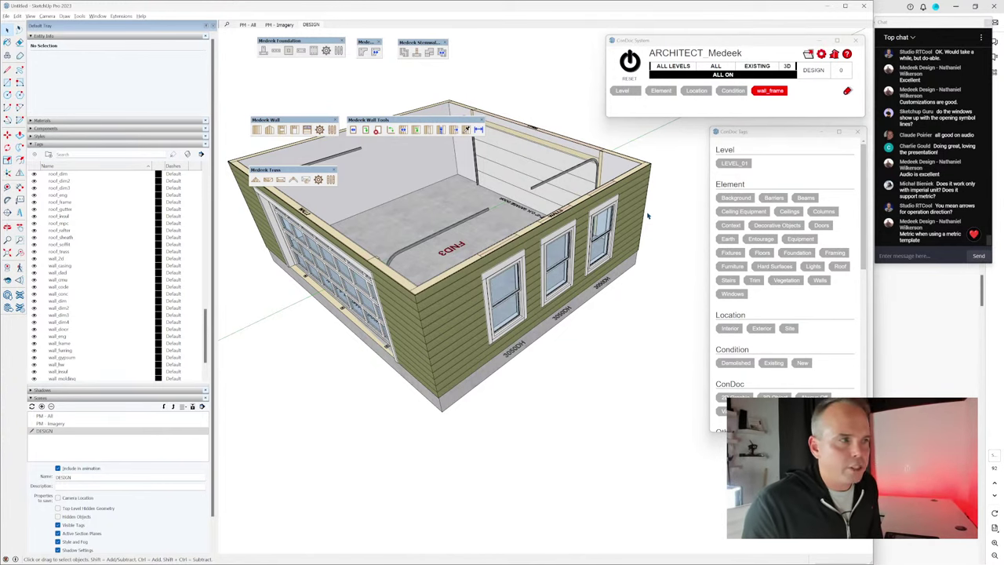
Step: Start a roof truss from the basic gable-shaped family and set its front-left point at the near outer wall-top corner
{"action": "mouse_move", "coordinate": [642, 236]}
{"action": "middle_mouse_down"}
{"action": "mouse_move", "coordinate": [628, 286]}
{"action": "mouse_move", "coordinate": [604, 266]}
{"action": "mouse_move", "coordinate": [496, 228]}
{"action": "mouse_move", "coordinate": [556, 251]}
{"action": "middle_mouse_up"}
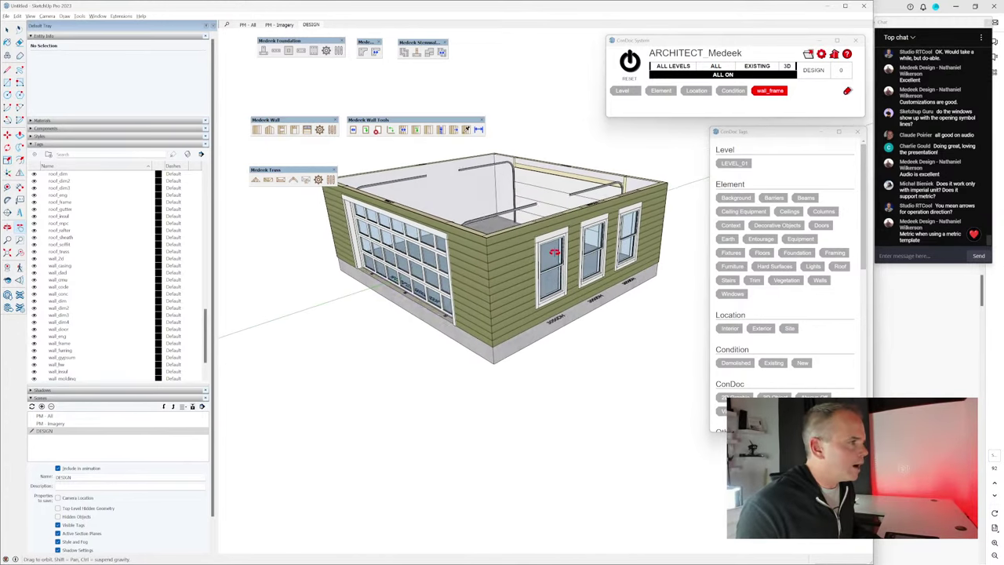
{"action": "scroll", "coordinate": [444, 204], "scroll_direction": "up", "scroll_amount": 4}
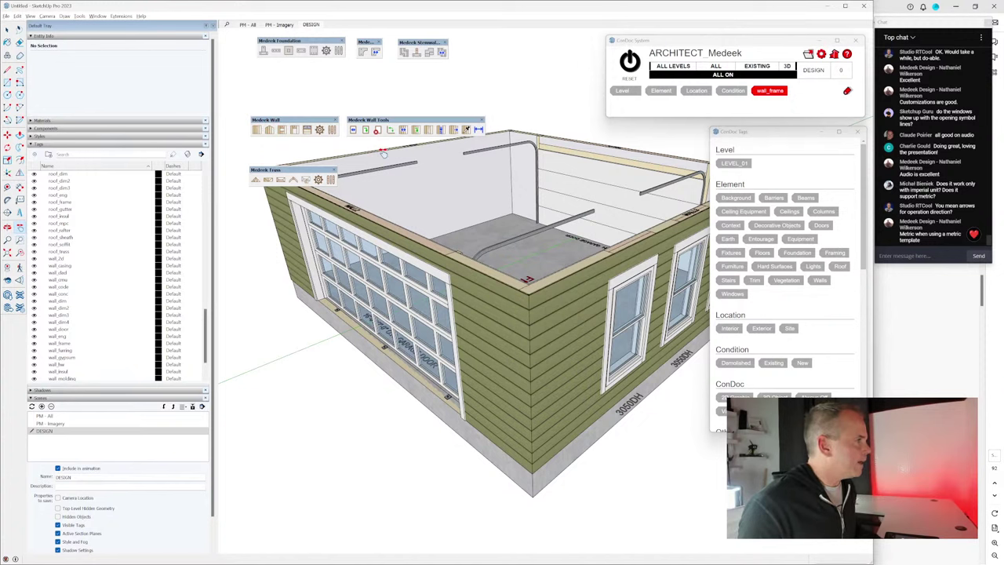
{"action": "left_click", "coordinate": [255, 182]}
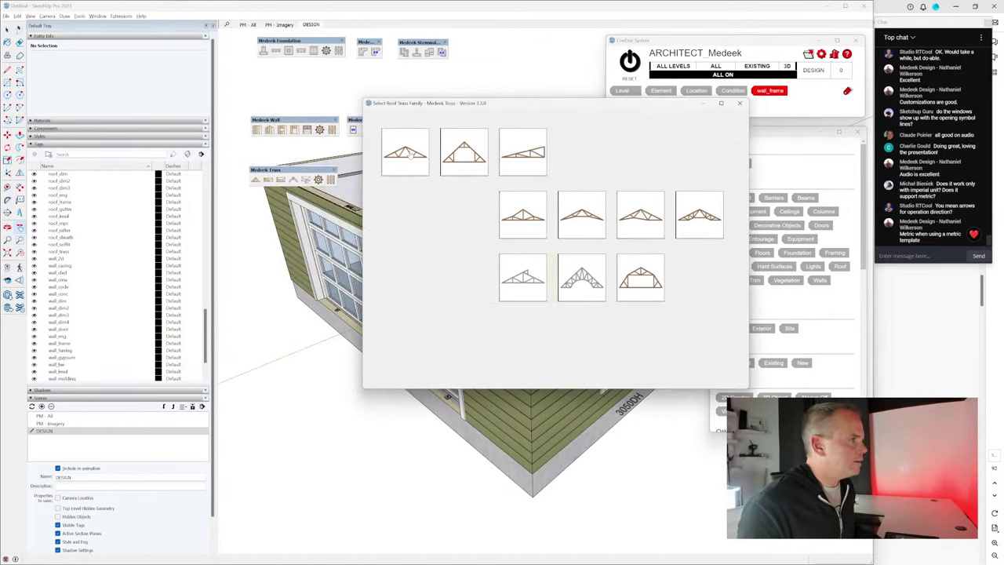
{"action": "left_click", "coordinate": [410, 155]}
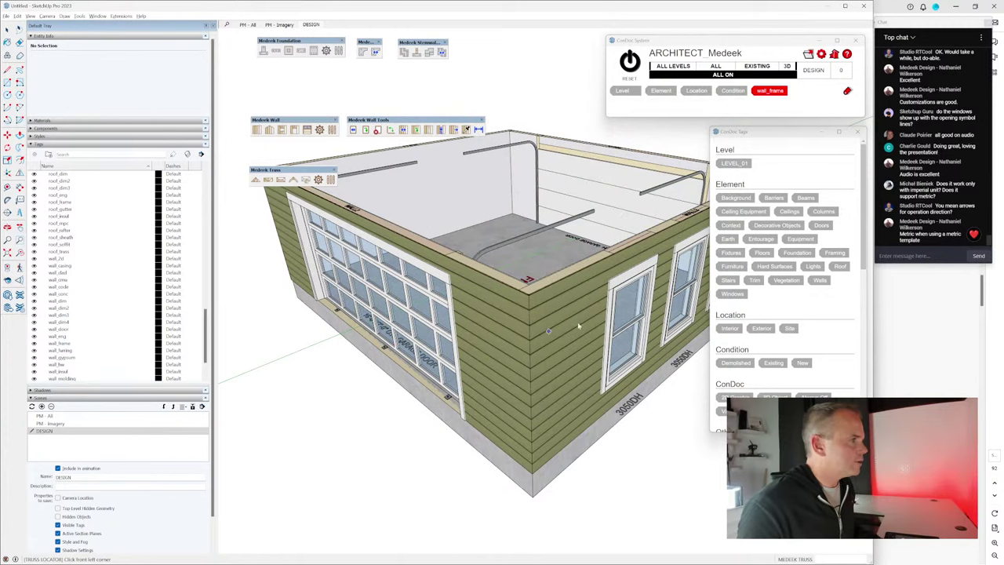
{"action": "scroll", "coordinate": [549, 331], "scroll_direction": "up", "scroll_amount": 3}
{"action": "scroll", "coordinate": [531, 340], "scroll_direction": "up", "scroll_amount": 1}
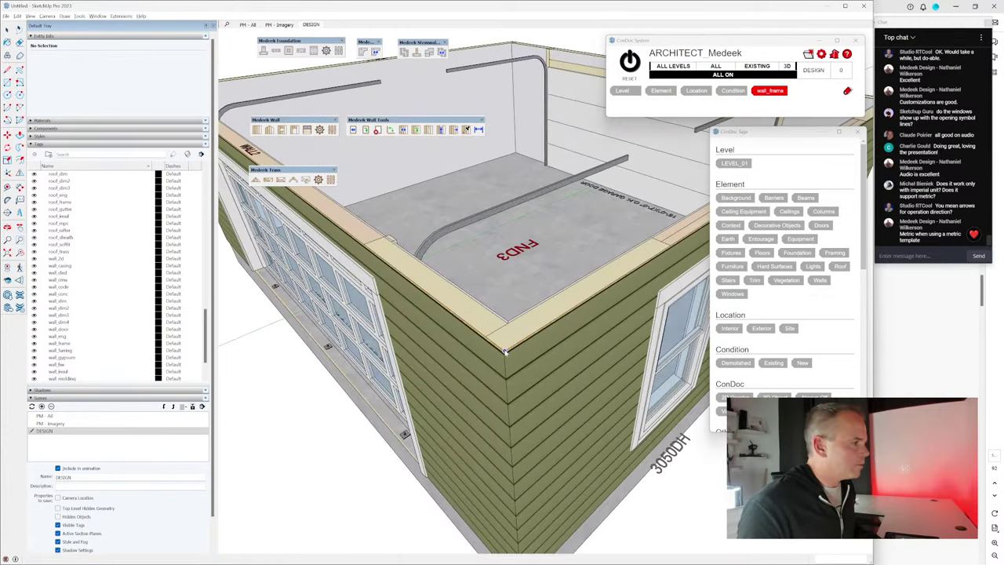
{"action": "scroll", "coordinate": [505, 351], "scroll_direction": "up", "scroll_amount": 2}
{"action": "left_click", "coordinate": [506, 352]}
Step: Set the remaining roof truss points at the outer wall-top corners to define the truss span and building length
{"action": "scroll", "coordinate": [473, 303], "scroll_direction": "down", "scroll_amount": 4}
{"action": "middle_click_drag", "start_coordinate": [536, 320], "coordinate": [698, 306]}
{"action": "middle_click_drag", "start_coordinate": [348, 298], "coordinate": [766, 381]}
{"action": "scroll", "coordinate": [540, 265], "scroll_direction": "up", "scroll_amount": 4}
{"action": "middle_click_drag", "start_coordinate": [489, 275], "coordinate": [514, 339], "text": "shift"}
{"action": "scroll", "coordinate": [483, 280], "scroll_direction": "up", "scroll_amount": 1}
{"action": "left_click", "coordinate": [494, 288]}
{"action": "scroll", "coordinate": [496, 288], "scroll_direction": "down", "scroll_amount": 3}
{"action": "scroll", "coordinate": [502, 307], "scroll_direction": "up", "scroll_amount": 3}
{"action": "scroll", "coordinate": [513, 340], "scroll_direction": "up", "scroll_amount": 1}
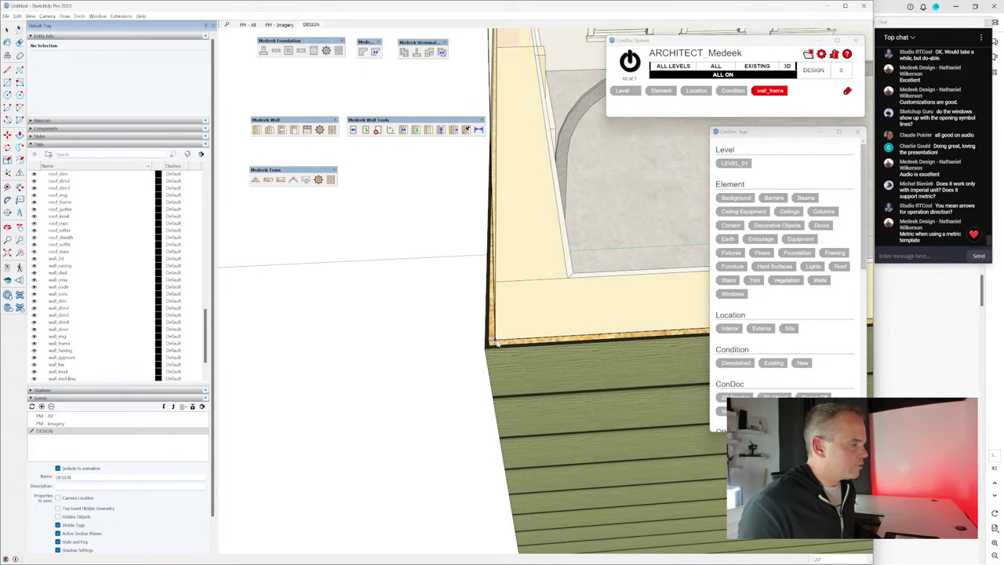
{"action": "left_click", "coordinate": [495, 343]}
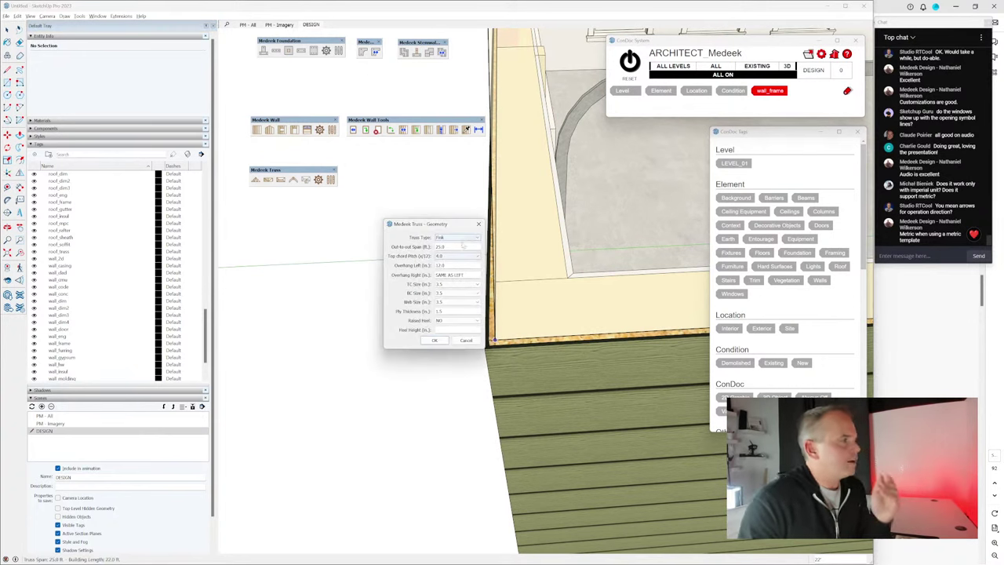
Step: Generate the roof with Fink trusses, 25 ft span, 4:12 pitch, 12 in overhangs, 22 ft building length and 24 in spacing
{"action": "left_click", "coordinate": [434, 339]}
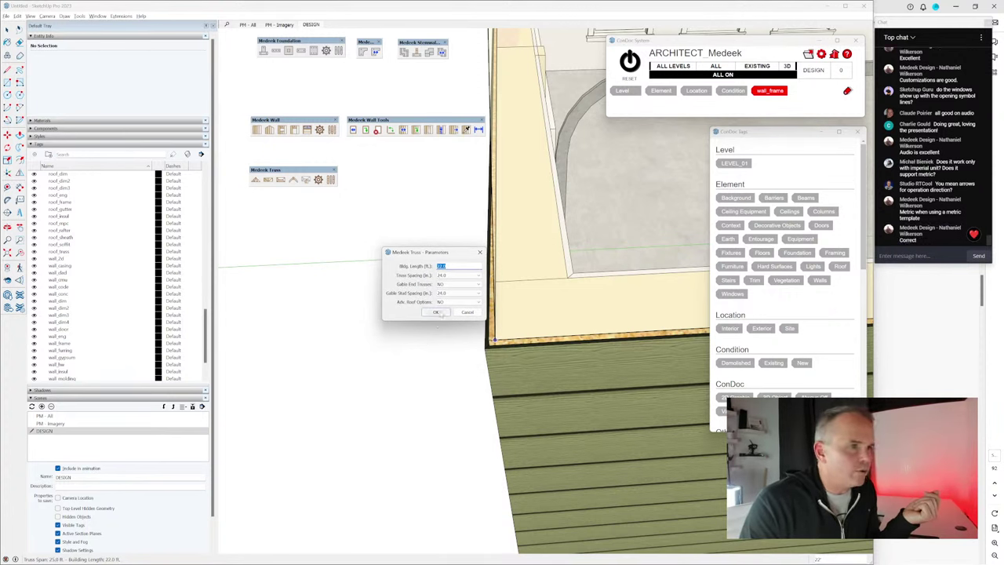
{"action": "left_click", "coordinate": [440, 314]}
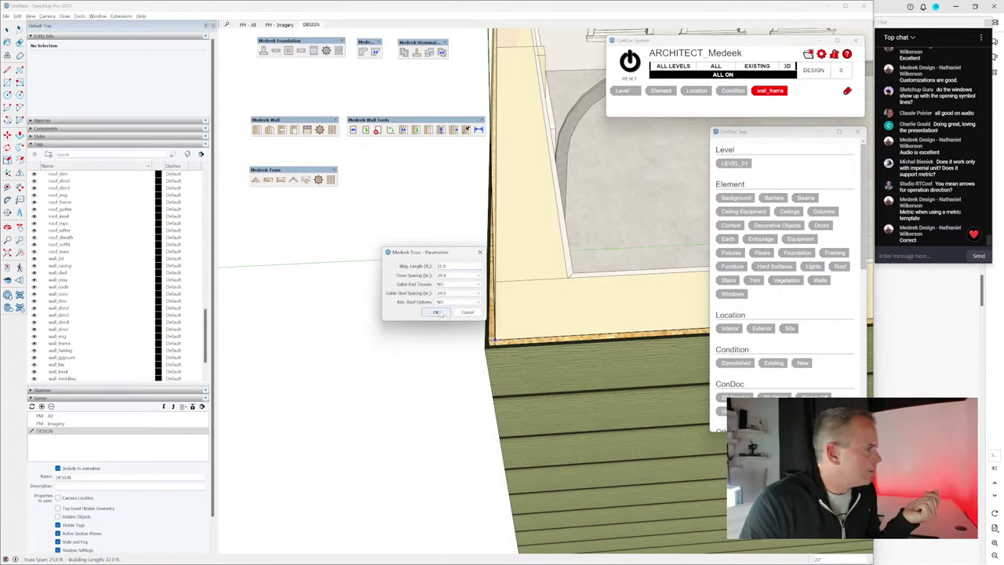
{"action": "scroll", "coordinate": [442, 315], "scroll_direction": "down", "scroll_amount": 5}
{"action": "mouse_move", "coordinate": [397, 305]}
{"action": "middle_mouse_down"}
{"action": "mouse_move", "coordinate": [610, 260]}
{"action": "mouse_move", "coordinate": [659, 227]}
{"action": "middle_mouse_up"}
{"action": "scroll", "coordinate": [372, 353], "scroll_direction": "down", "scroll_amount": 2}
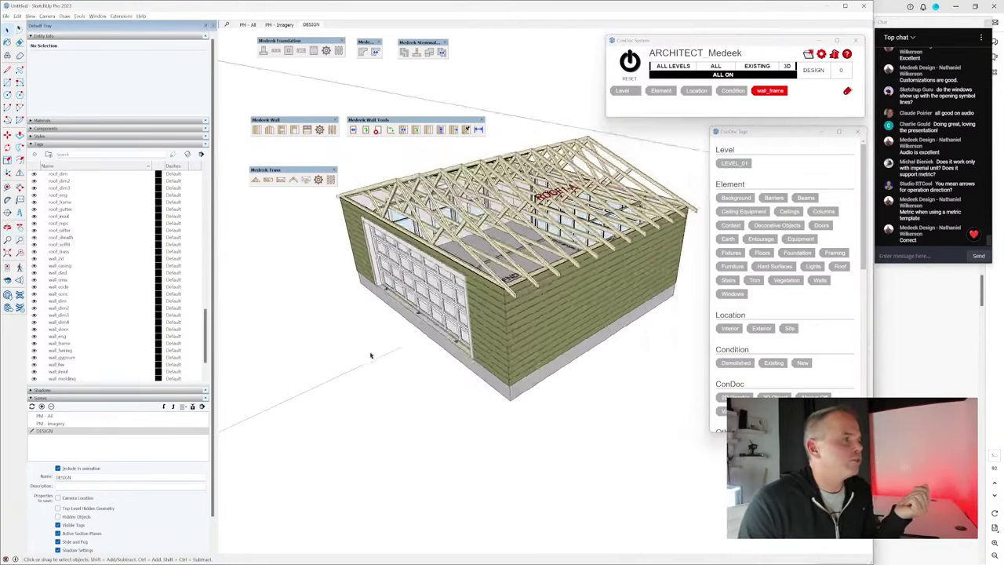
{"action": "scroll", "coordinate": [372, 354], "scroll_direction": "up", "scroll_amount": 2}
{"action": "mouse_move", "coordinate": [371, 354]}
{"action": "middle_mouse_down"}
{"action": "mouse_move", "coordinate": [584, 206]}
{"action": "mouse_move", "coordinate": [545, 219]}
{"action": "middle_mouse_up"}
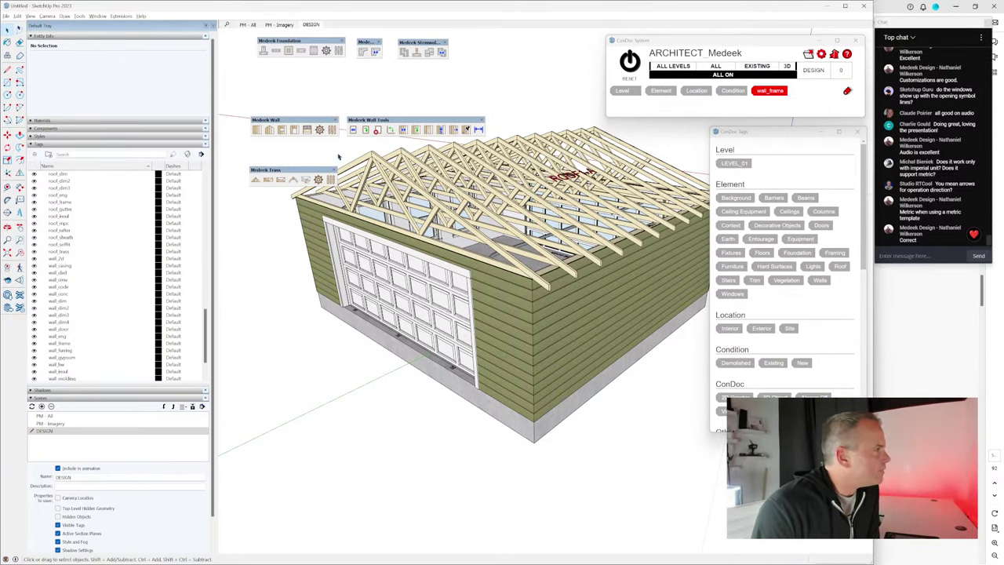
Step: Review the materials, sheathing, soffit, layers and general options in the Medeek Truss global settings and close them
{"action": "left_click", "coordinate": [319, 179]}
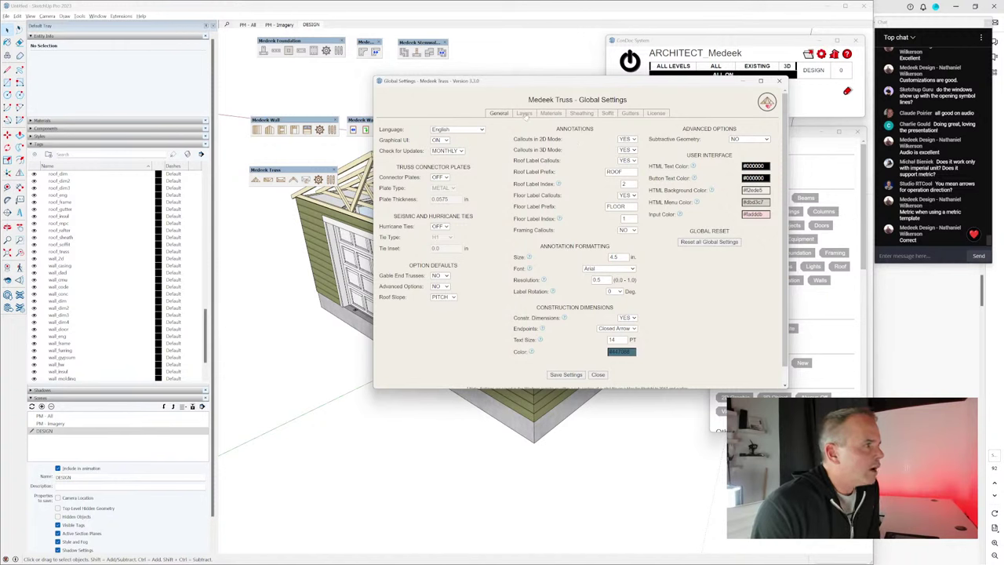
{"action": "left_click", "coordinate": [553, 114]}
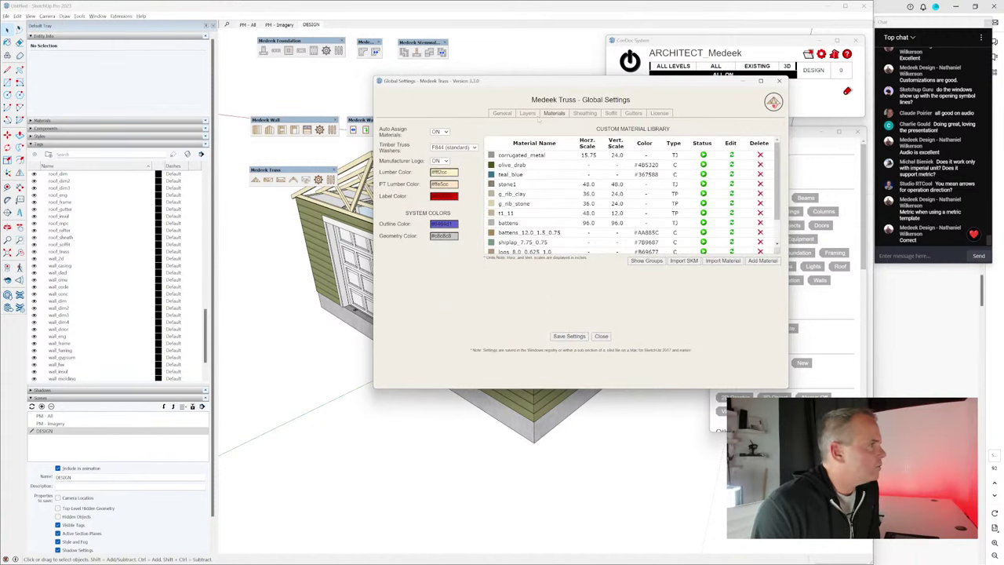
{"action": "left_click", "coordinate": [585, 114]}
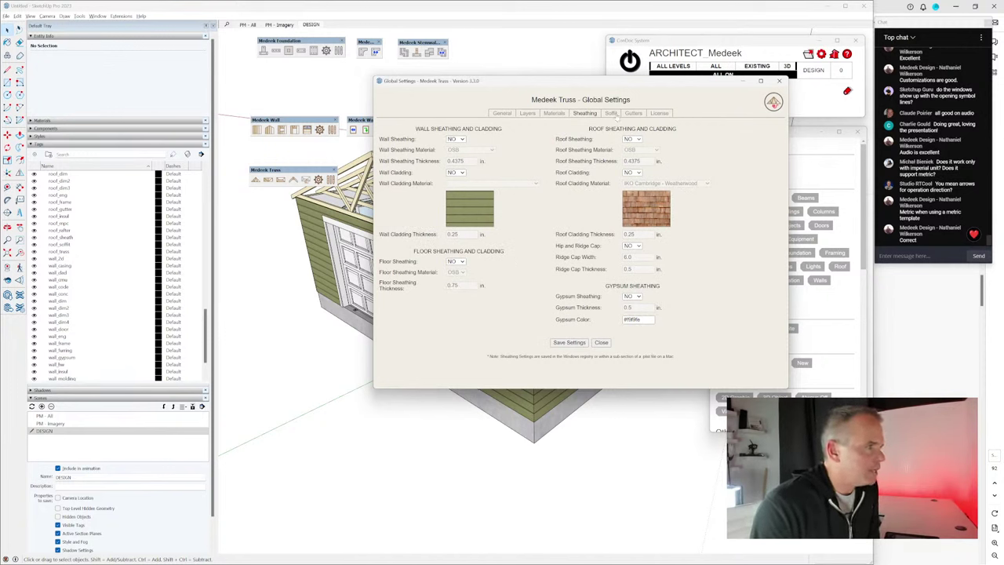
{"action": "left_click", "coordinate": [612, 114]}
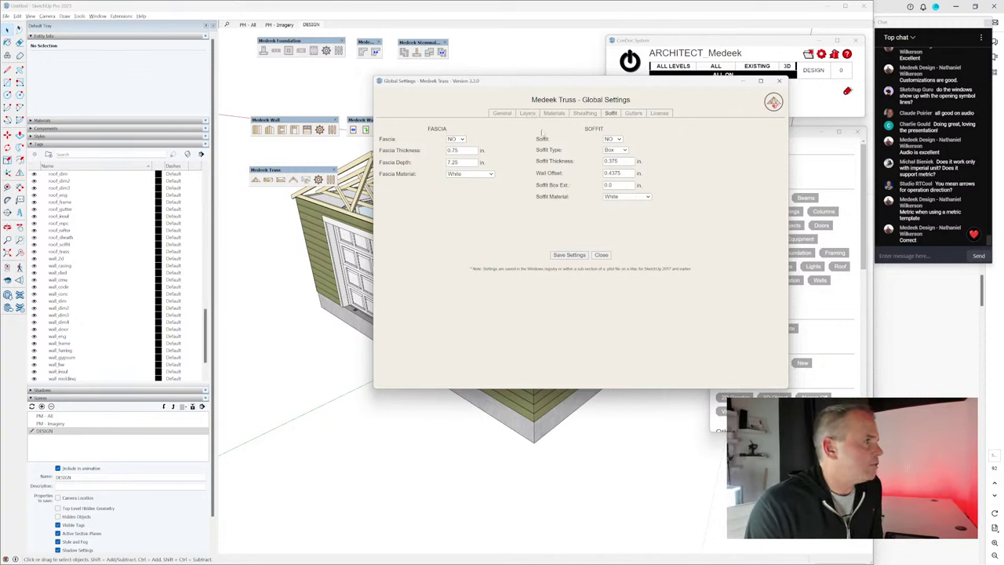
{"action": "left_click", "coordinate": [526, 113]}
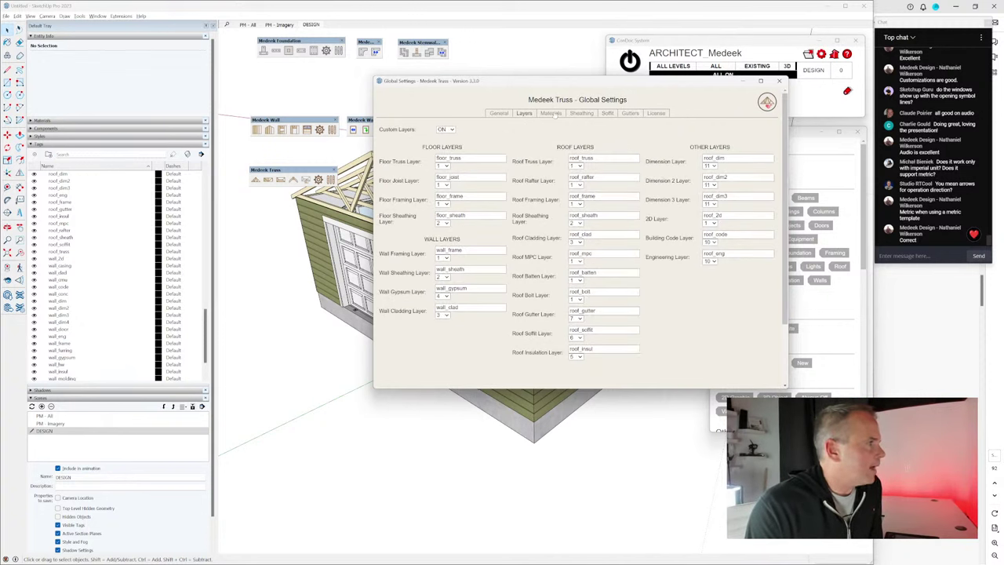
{"action": "left_click", "coordinate": [499, 114]}
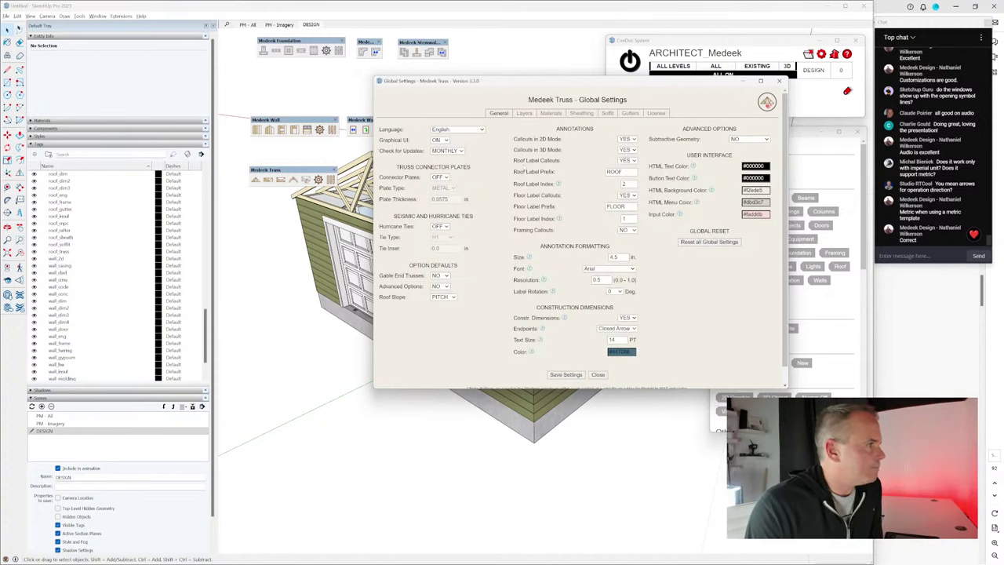
{"action": "left_click", "coordinate": [779, 80]}
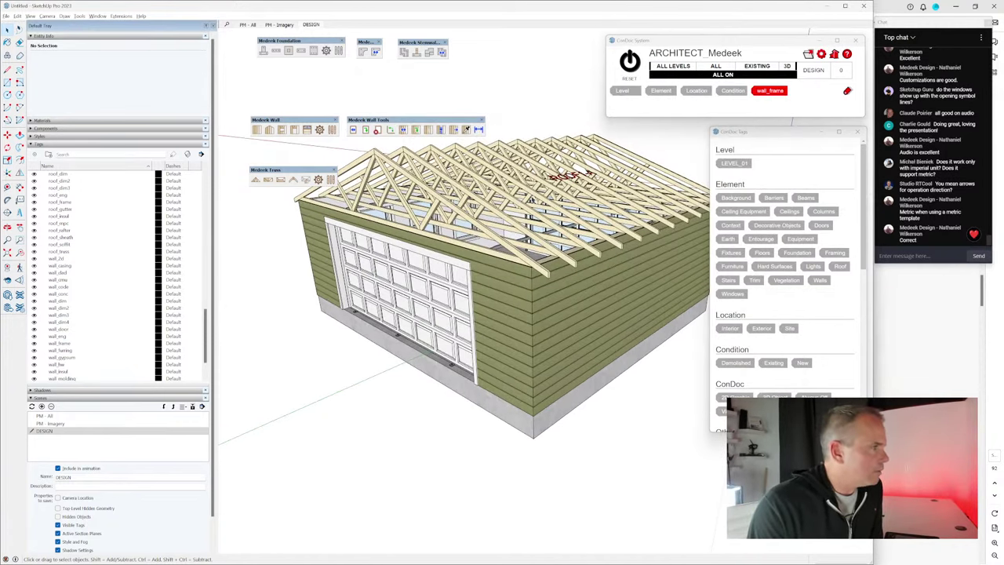
Step: Open the garage roof's truss assembly for editing and enable its advanced roof options
{"action": "right_click", "coordinate": [533, 196]}
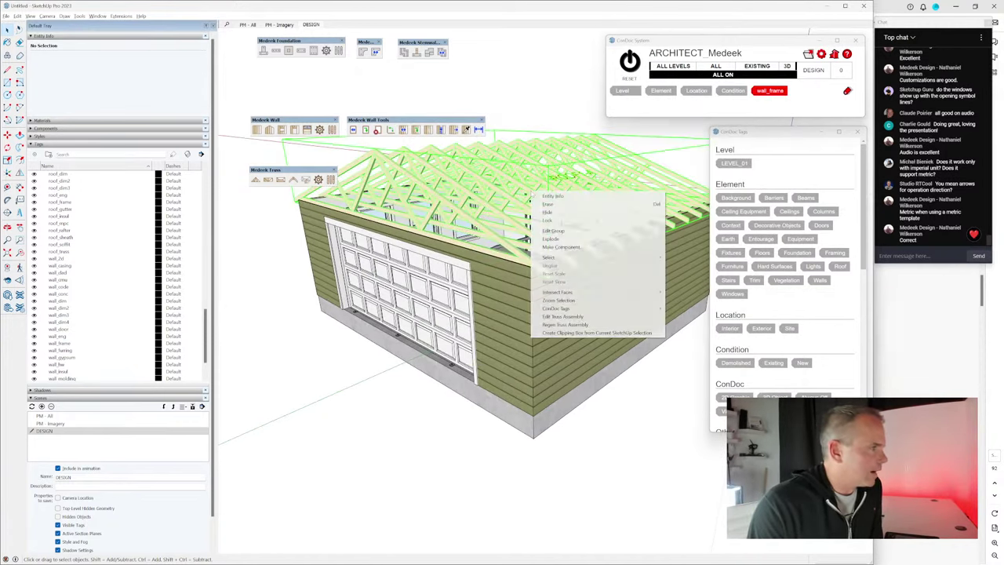
{"action": "left_click", "coordinate": [584, 318]}
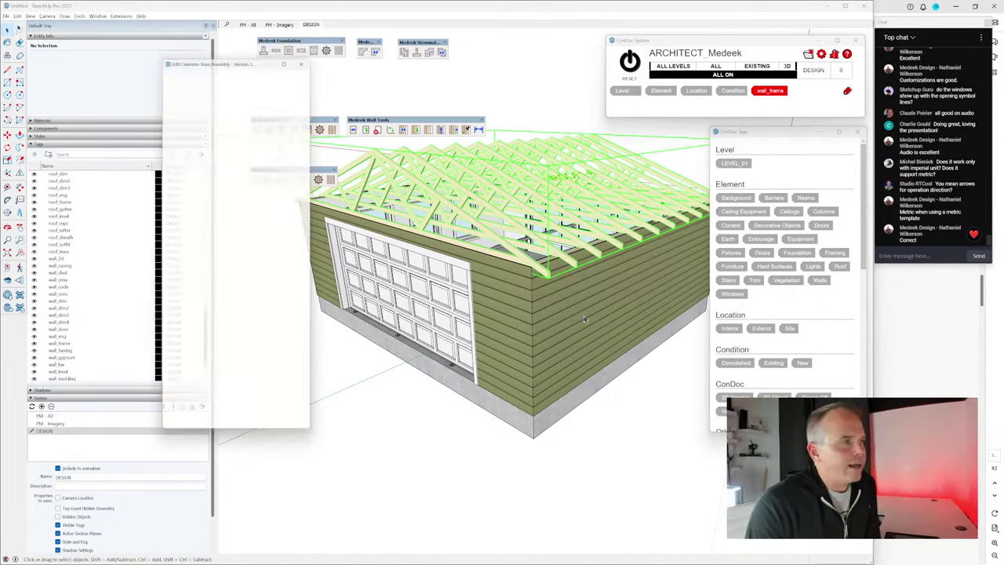
{"action": "mouse_move", "coordinate": [234, 63]}
{"action": "left_mouse_down"}
{"action": "mouse_move", "coordinate": [374, 65]}
{"action": "mouse_move", "coordinate": [231, 67]}
{"action": "left_mouse_up"}
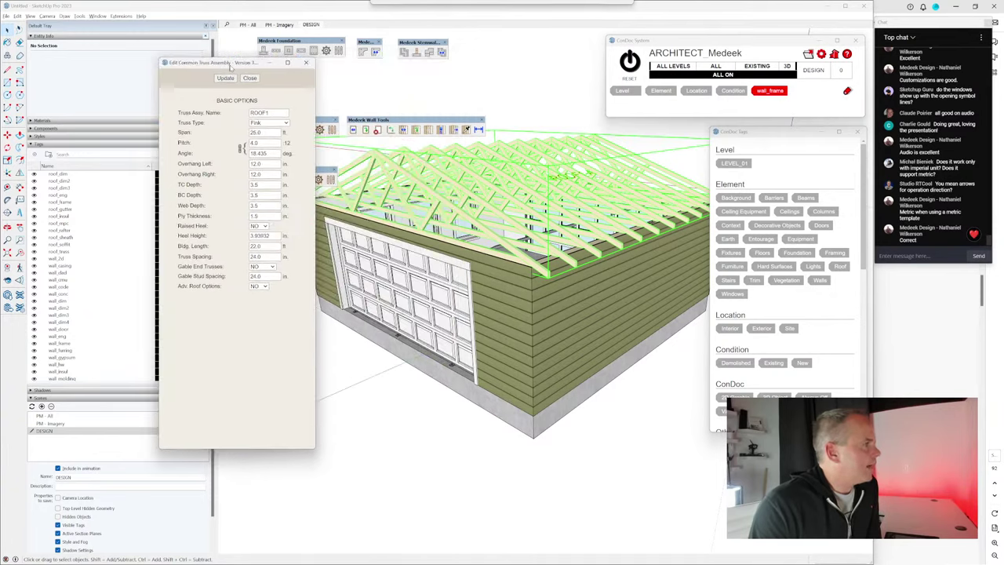
{"action": "left_click", "coordinate": [265, 288]}
{"action": "left_click", "coordinate": [256, 301]}
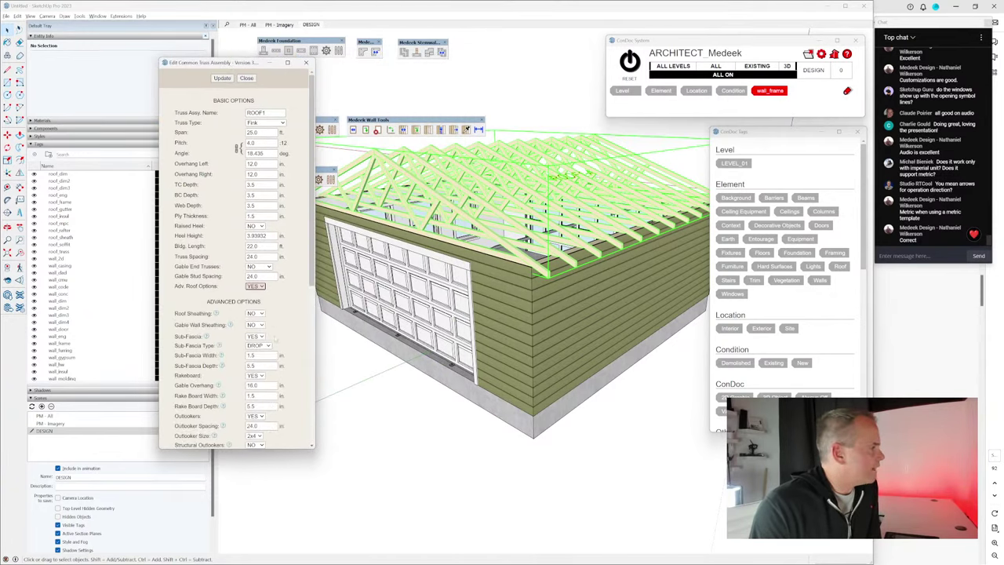
Step: Enable 0.4375 in OSB roof sheathing on the truss assembly and update the roof
{"action": "scroll", "coordinate": [280, 324], "scroll_direction": "down", "scroll_amount": 2}
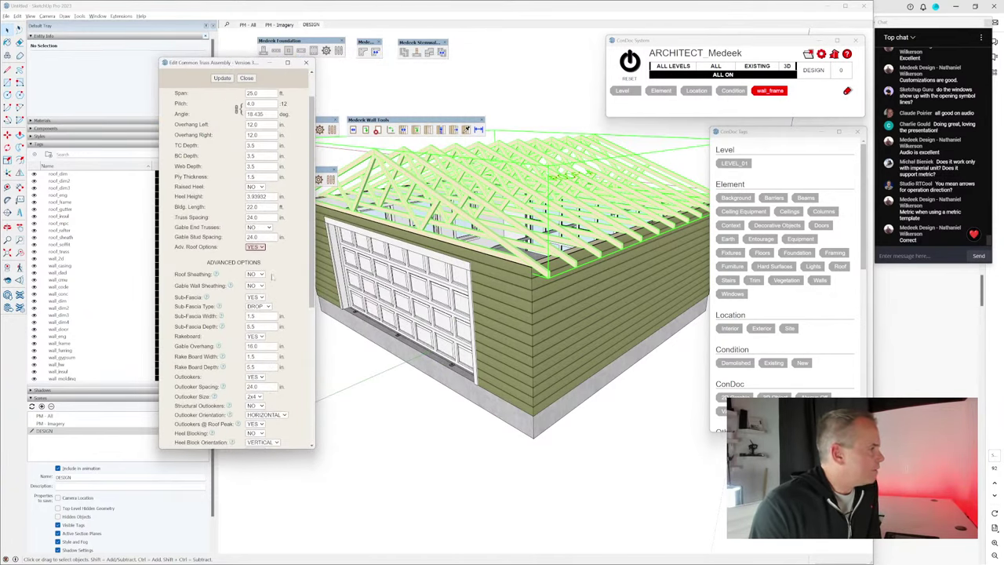
{"action": "left_click", "coordinate": [255, 274]}
{"action": "left_click", "coordinate": [254, 292]}
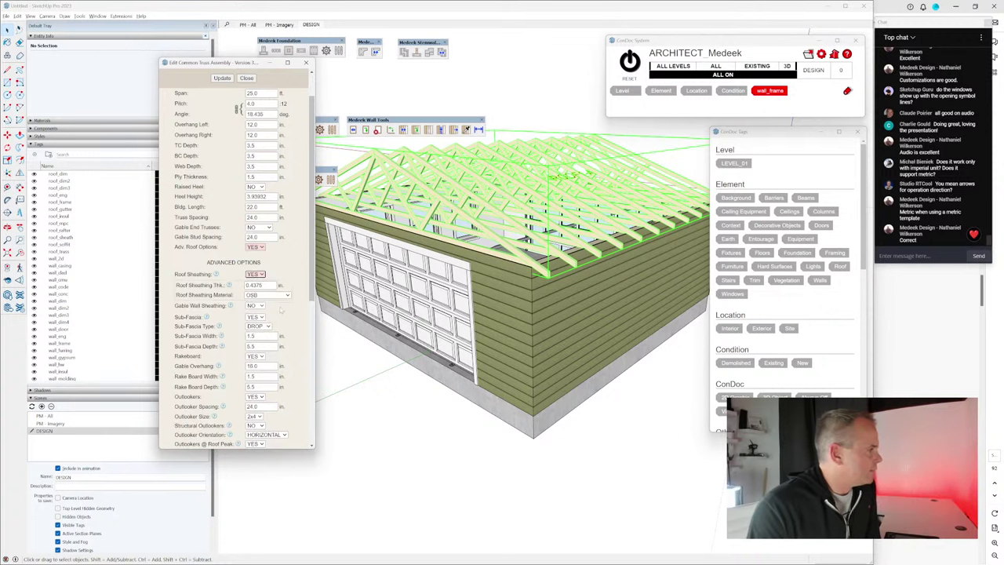
{"action": "scroll", "coordinate": [280, 308], "scroll_direction": "down", "scroll_amount": 6}
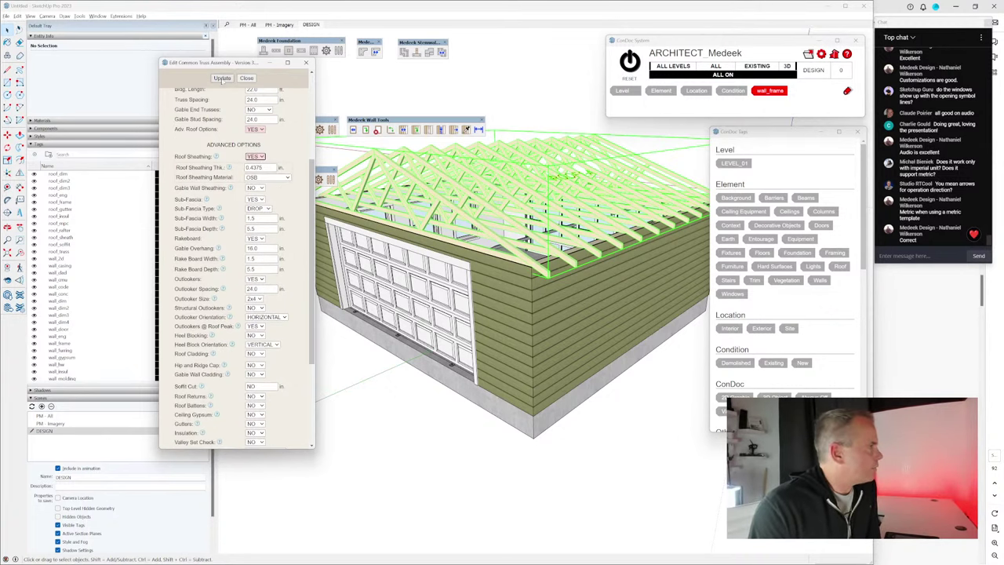
{"action": "left_click", "coordinate": [222, 78]}
{"action": "middle_click_drag", "start_coordinate": [586, 239], "coordinate": [586, 181]}
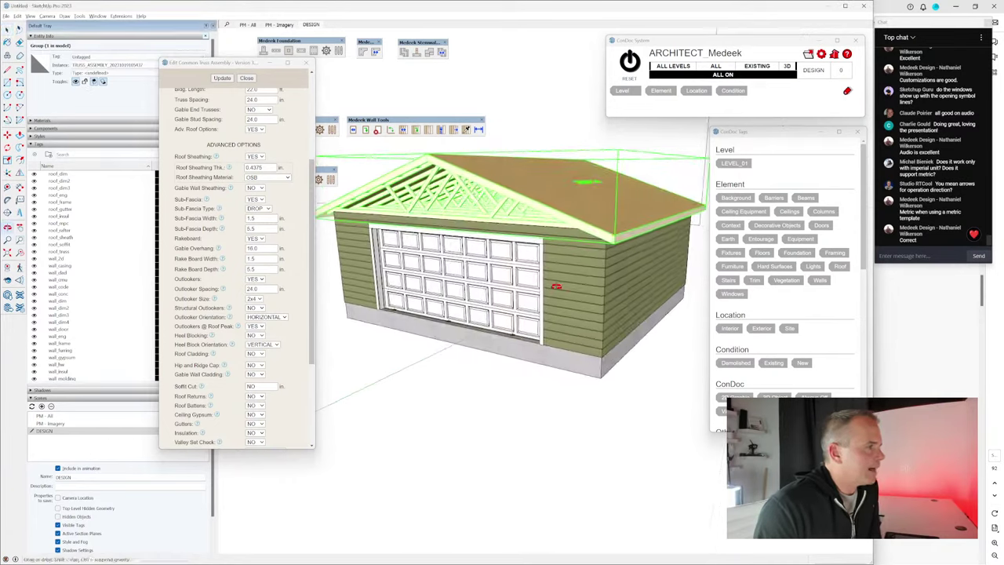
{"action": "middle_click_drag", "start_coordinate": [556, 286], "coordinate": [426, 227]}
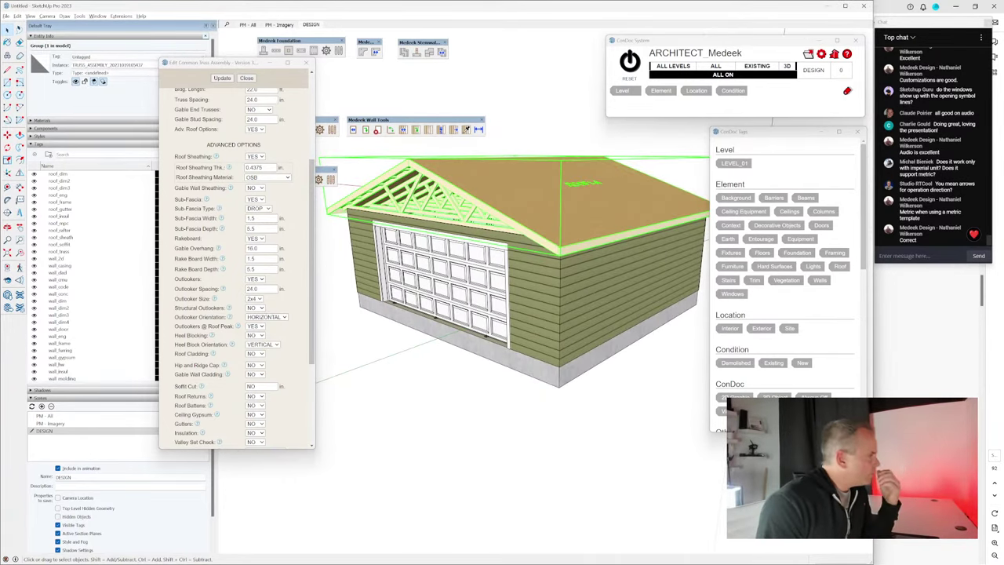
Step: Enable gable wall cladding in 0.25 in Heathered Moss, update the roof and inspect the gable above the garage door
{"action": "scroll", "coordinate": [268, 314], "scroll_direction": "down", "scroll_amount": 2}
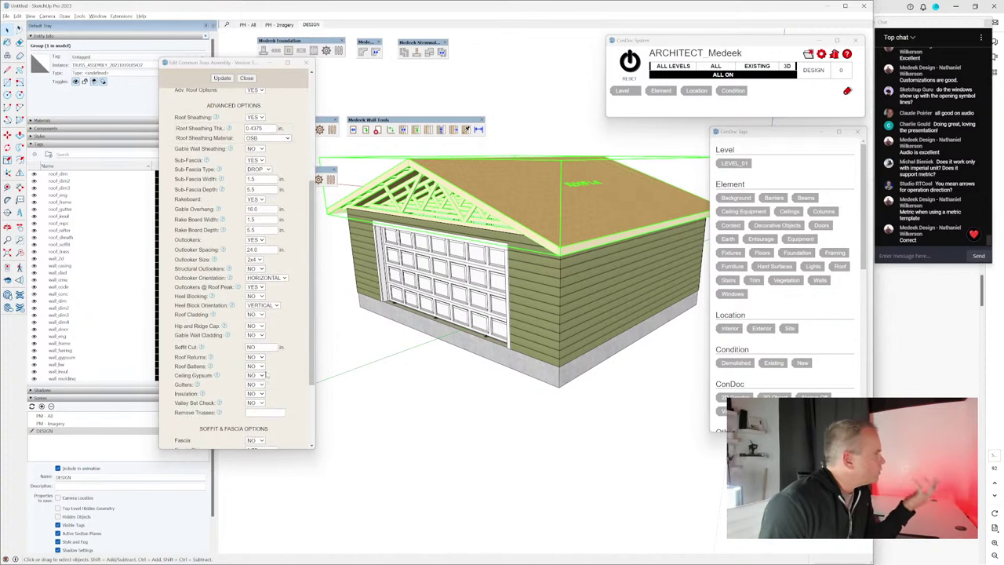
{"action": "scroll", "coordinate": [266, 375], "scroll_direction": "up", "scroll_amount": 4}
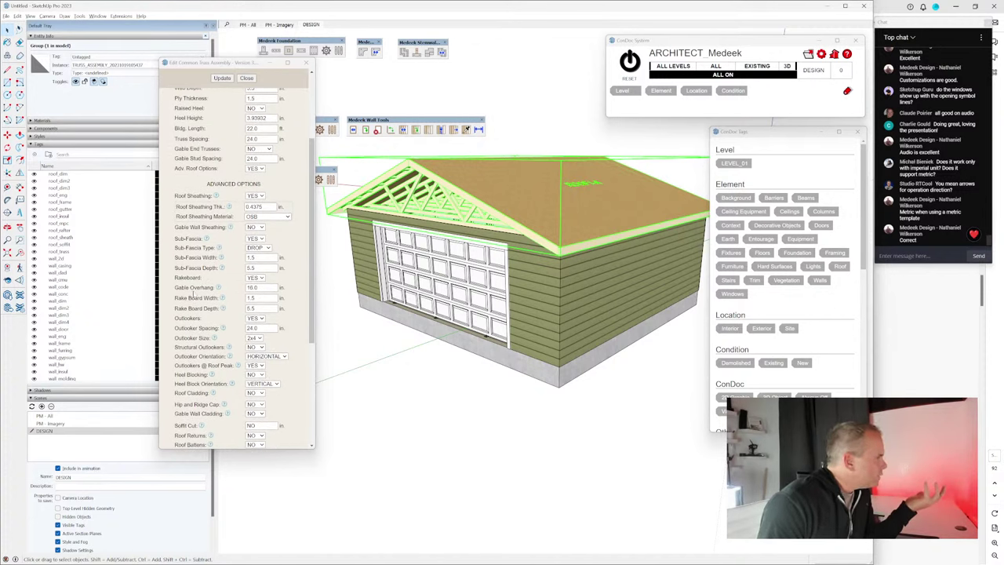
{"action": "scroll", "coordinate": [198, 304], "scroll_direction": "up", "scroll_amount": 6}
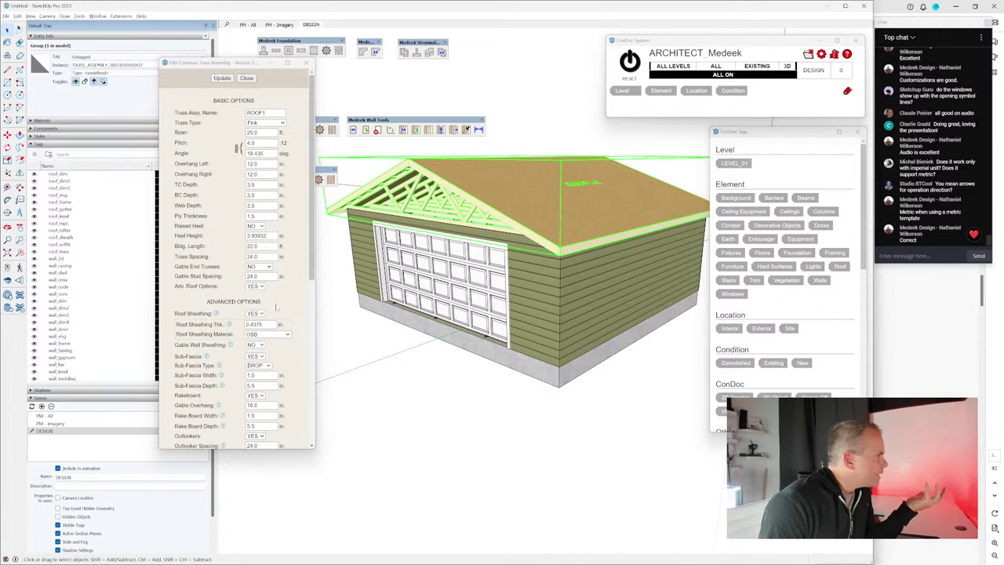
{"action": "scroll", "coordinate": [275, 306], "scroll_direction": "down", "scroll_amount": 12}
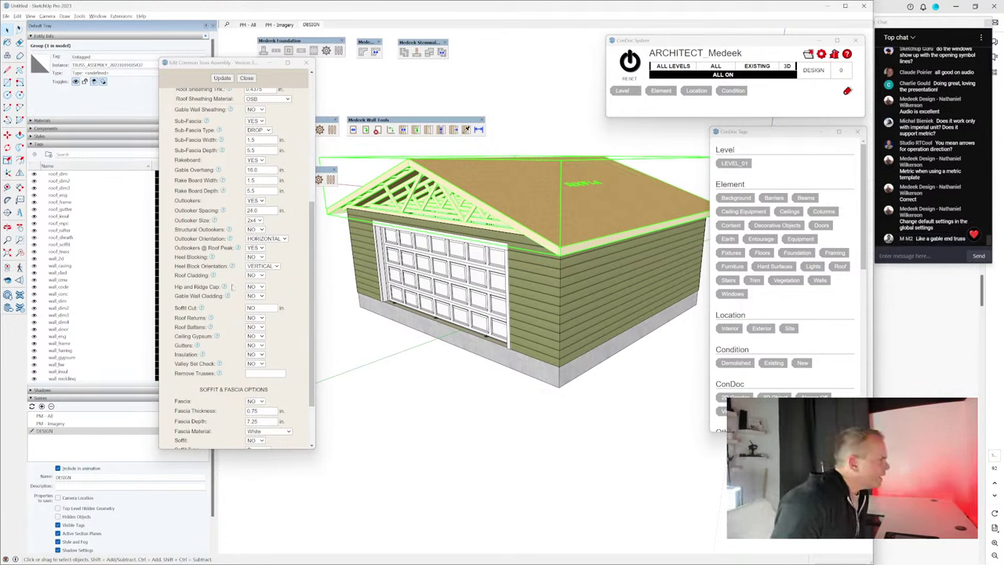
{"action": "scroll", "coordinate": [194, 318], "scroll_direction": "down", "scroll_amount": 2}
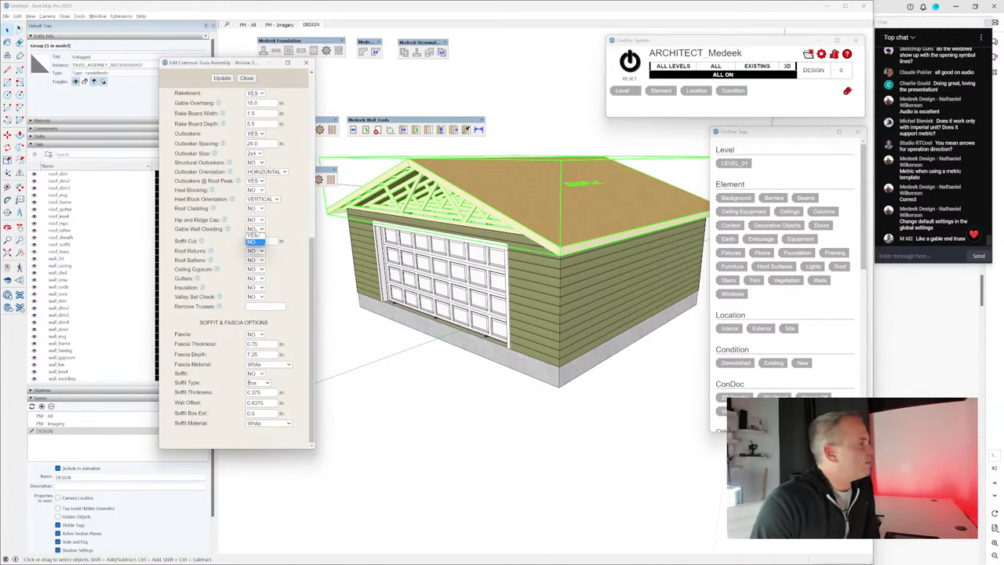
{"action": "left_click", "coordinate": [254, 229]}
{"action": "left_click", "coordinate": [254, 236]}
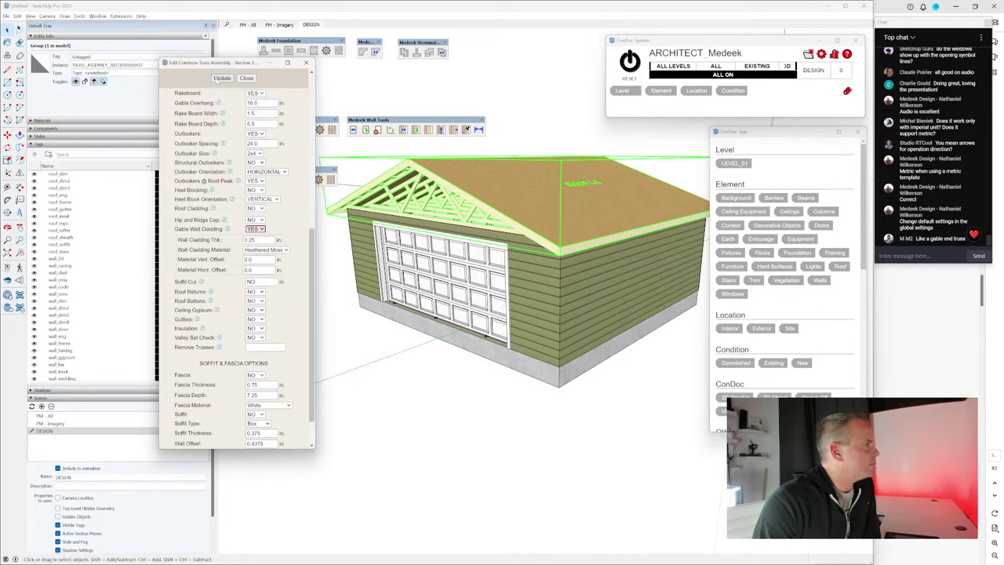
{"action": "left_click", "coordinate": [219, 80]}
{"action": "scroll", "coordinate": [392, 186], "scroll_direction": "up", "scroll_amount": 3}
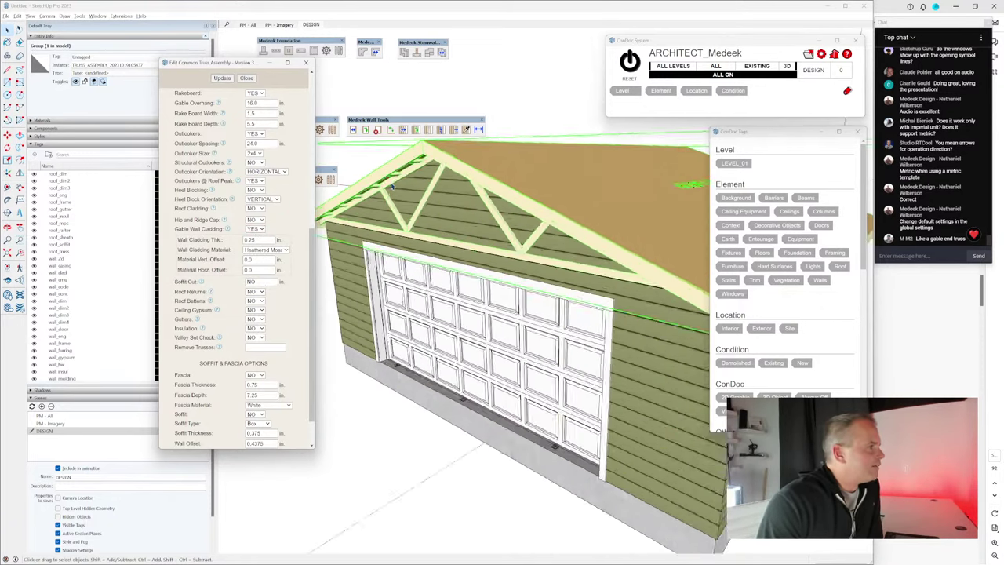
{"action": "scroll", "coordinate": [407, 194], "scroll_direction": "up", "scroll_amount": 3}
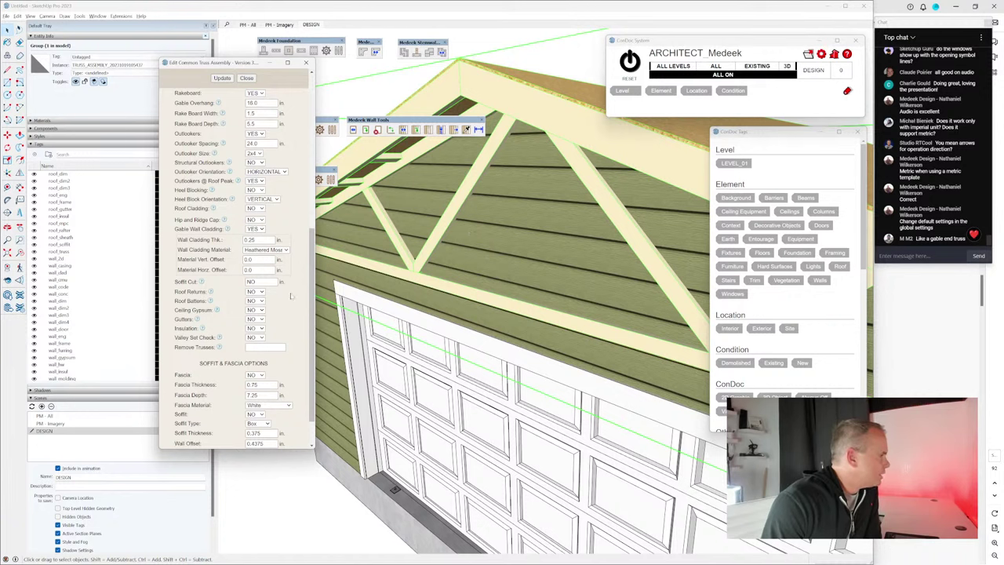
Step: Enable 0.4375 in OSB gable wall sheathing on the truss assembly and update the roof
{"action": "scroll", "coordinate": [291, 296], "scroll_direction": "up", "scroll_amount": 1}
{"action": "scroll", "coordinate": [291, 296], "scroll_direction": "up", "scroll_amount": 1}
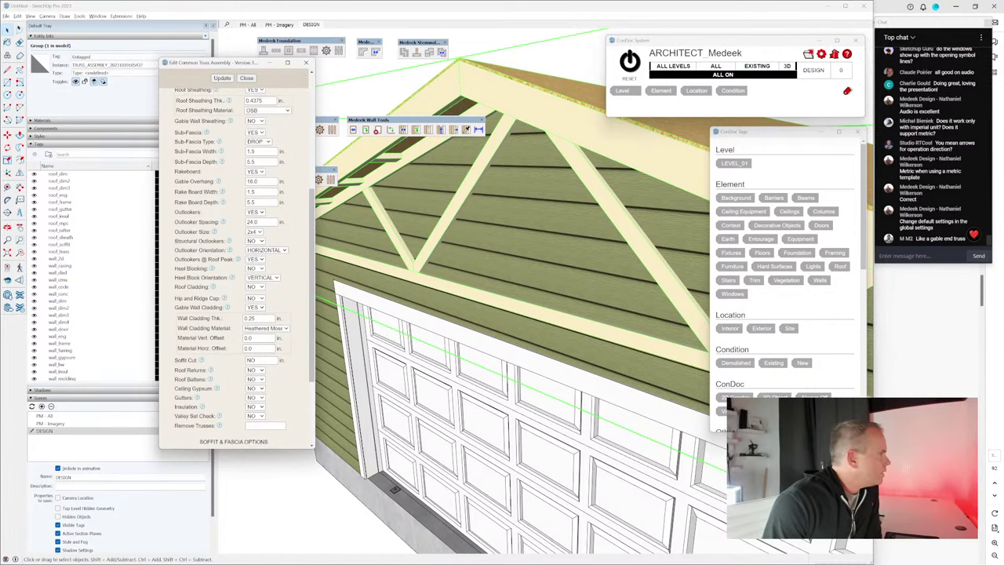
{"action": "scroll", "coordinate": [232, 198], "scroll_direction": "up", "scroll_amount": 2}
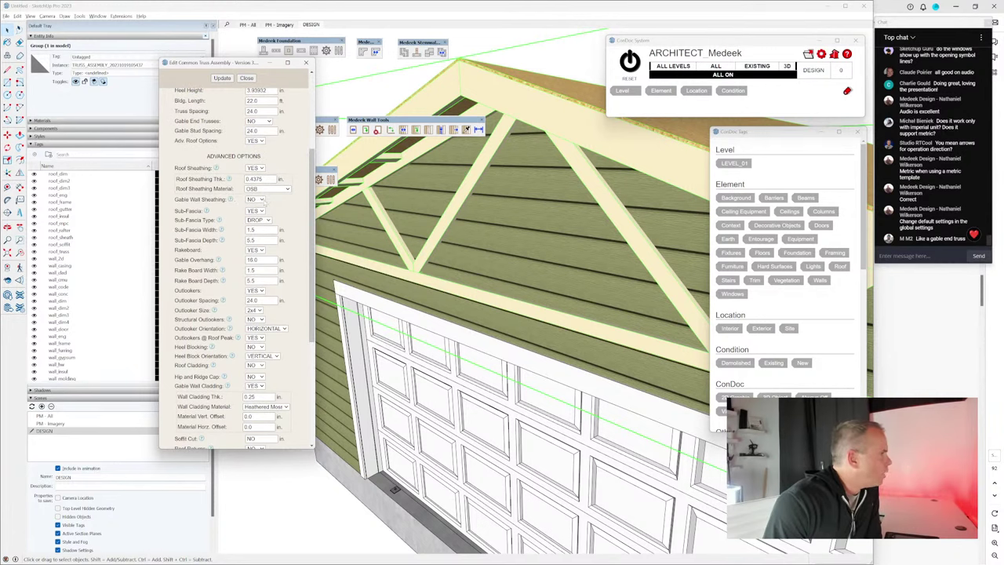
{"action": "left_click", "coordinate": [255, 200]}
{"action": "left_click", "coordinate": [252, 220]}
{"action": "left_click", "coordinate": [226, 80]}
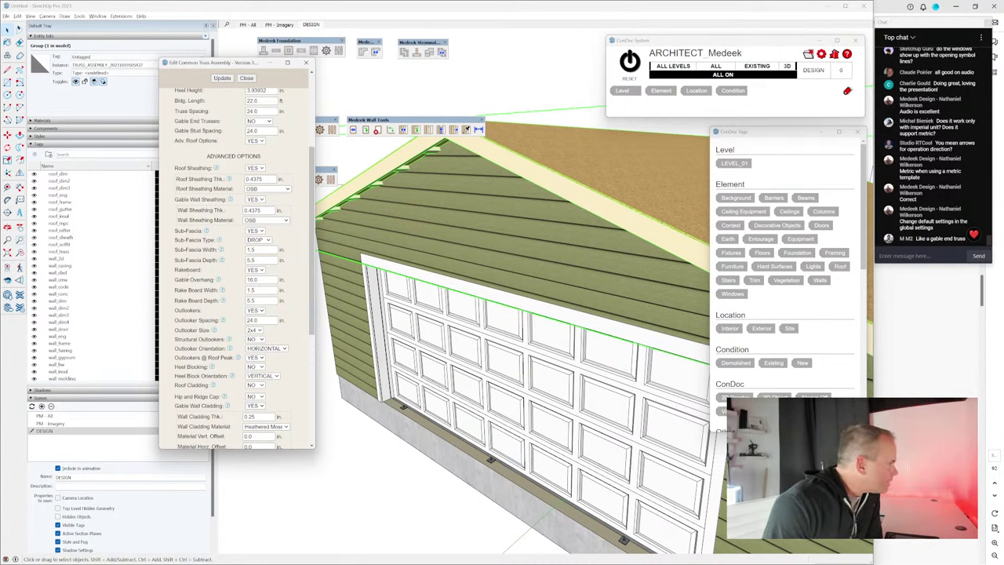
Step: Enable roof cladding in 0.25 in IKO Cambridge on the truss assembly and update the roof
{"action": "scroll", "coordinate": [191, 281], "scroll_direction": "down", "scroll_amount": 1}
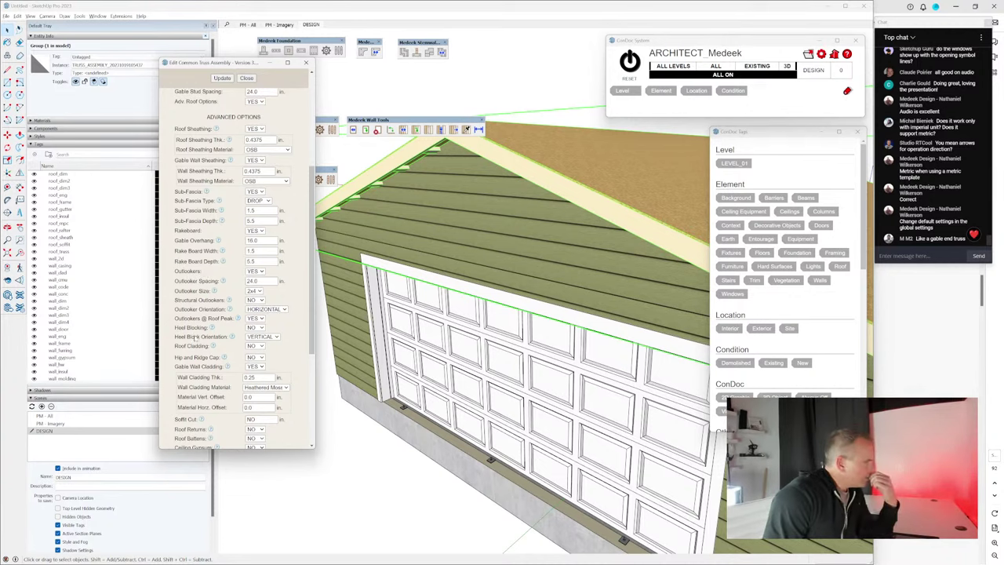
{"action": "left_click", "coordinate": [258, 357]}
{"action": "left_click", "coordinate": [223, 78]}
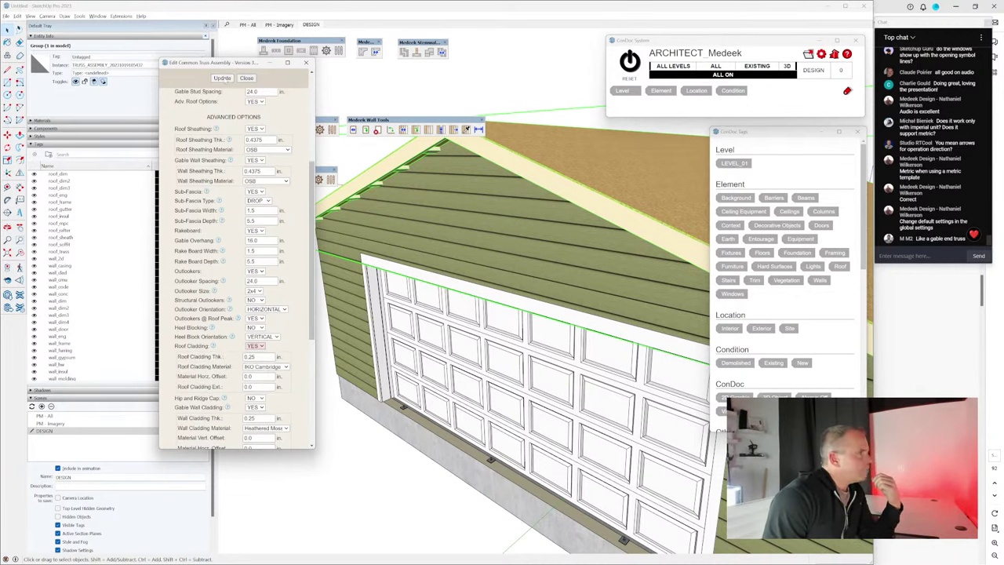
Step: Enable 0.75 by 7.25 in white fascia on the truss assembly and update the roof
{"action": "middle_click_drag", "start_coordinate": [429, 291], "coordinate": [460, 248]}
{"action": "scroll", "coordinate": [580, 188], "scroll_direction": "up", "scroll_amount": 3}
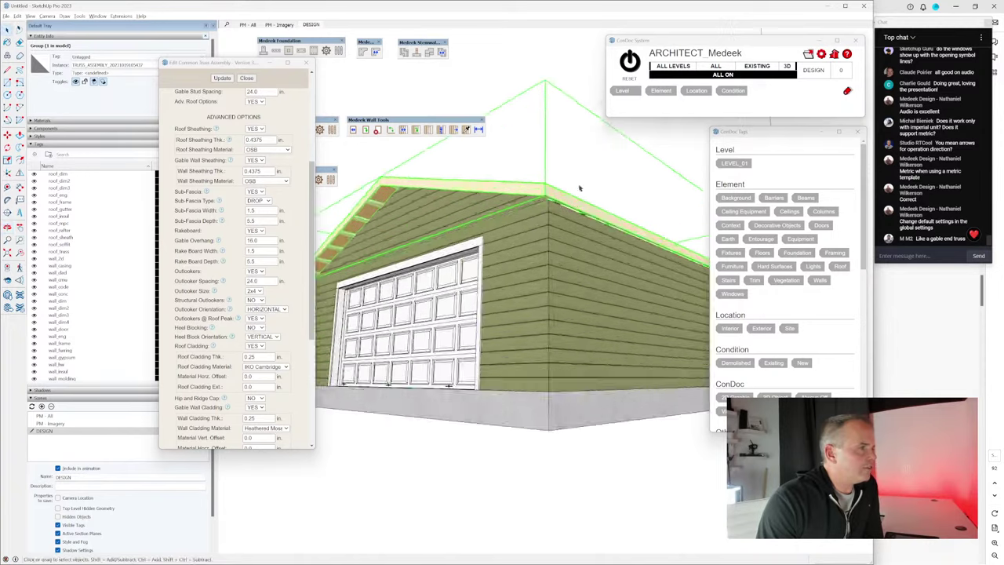
{"action": "middle_click_drag", "start_coordinate": [580, 189], "coordinate": [515, 313], "text": "shift"}
{"action": "scroll", "coordinate": [540, 262], "scroll_direction": "down", "scroll_amount": 3}
{"action": "scroll", "coordinate": [506, 314], "scroll_direction": "up", "scroll_amount": 3}
{"action": "scroll", "coordinate": [506, 313], "scroll_direction": "up", "scroll_amount": 5}
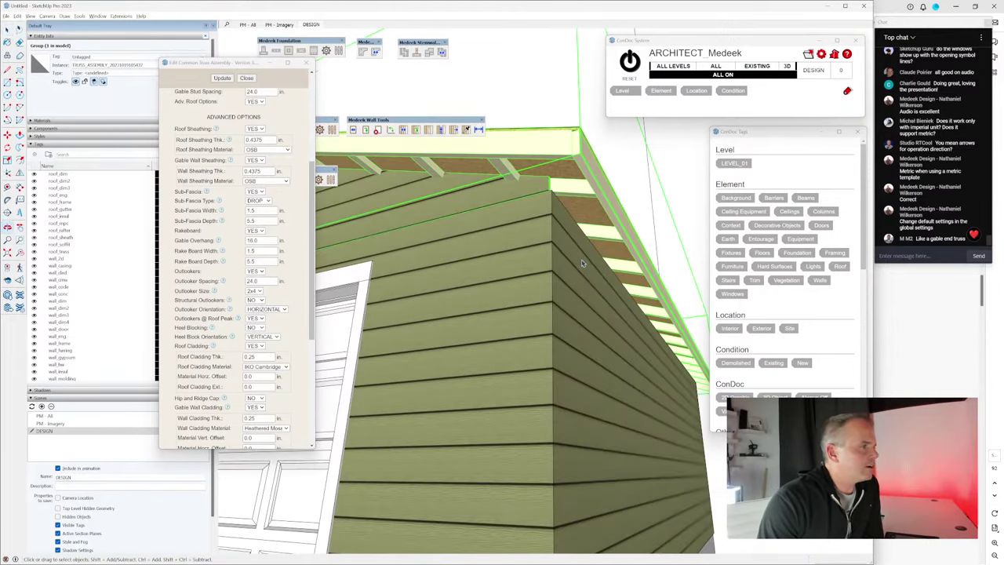
{"action": "scroll", "coordinate": [281, 339], "scroll_direction": "down", "scroll_amount": 5}
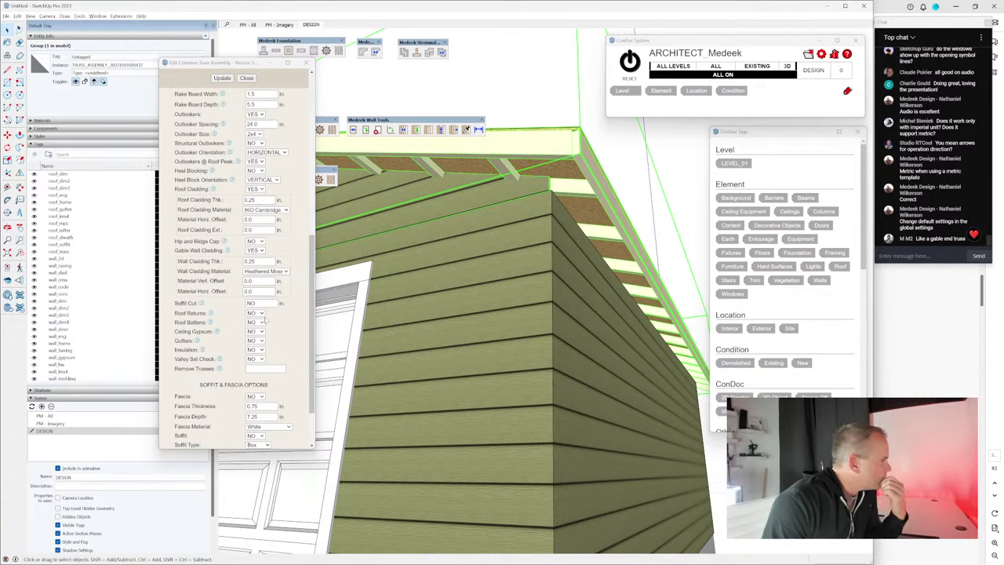
{"action": "scroll", "coordinate": [265, 320], "scroll_direction": "down", "scroll_amount": 3}
{"action": "left_click", "coordinate": [255, 334]}
{"action": "left_click", "coordinate": [257, 345]}
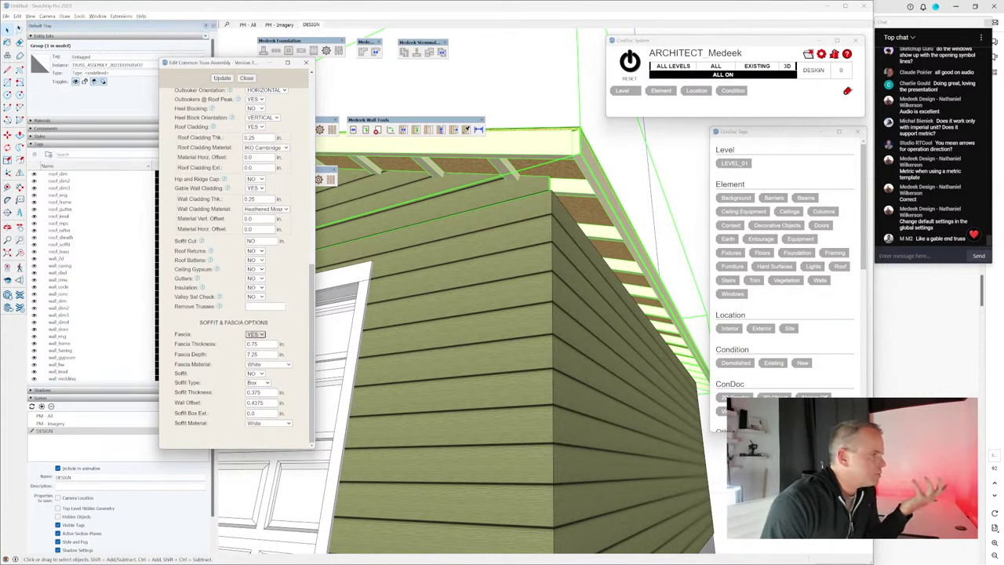
{"action": "left_click", "coordinate": [222, 77]}
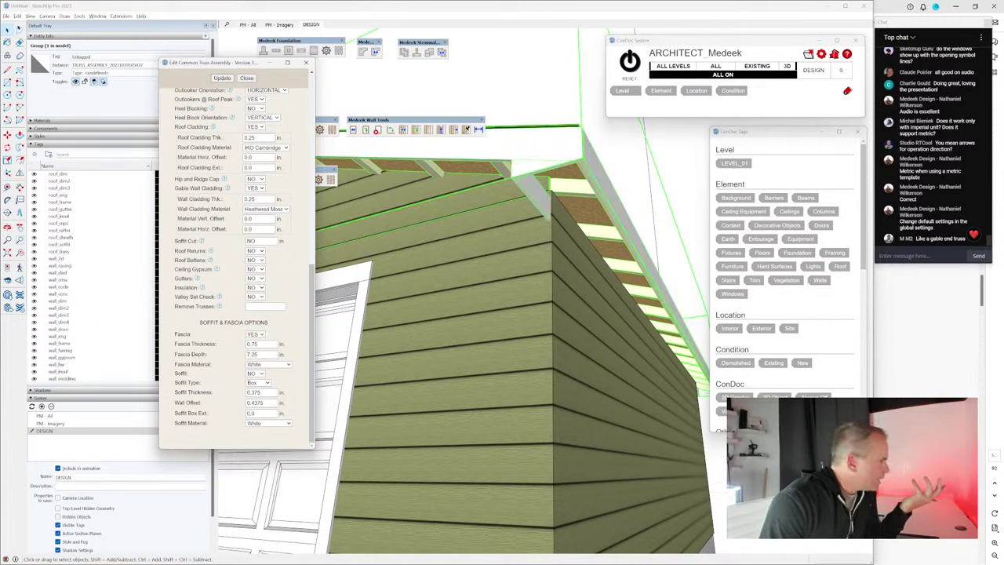
Step: Enable the 0.375 in white soffit on the truss assembly, with the soffit type set to Angled, and update the roof
{"action": "left_click", "coordinate": [256, 374]}
{"action": "left_click", "coordinate": [255, 384]}
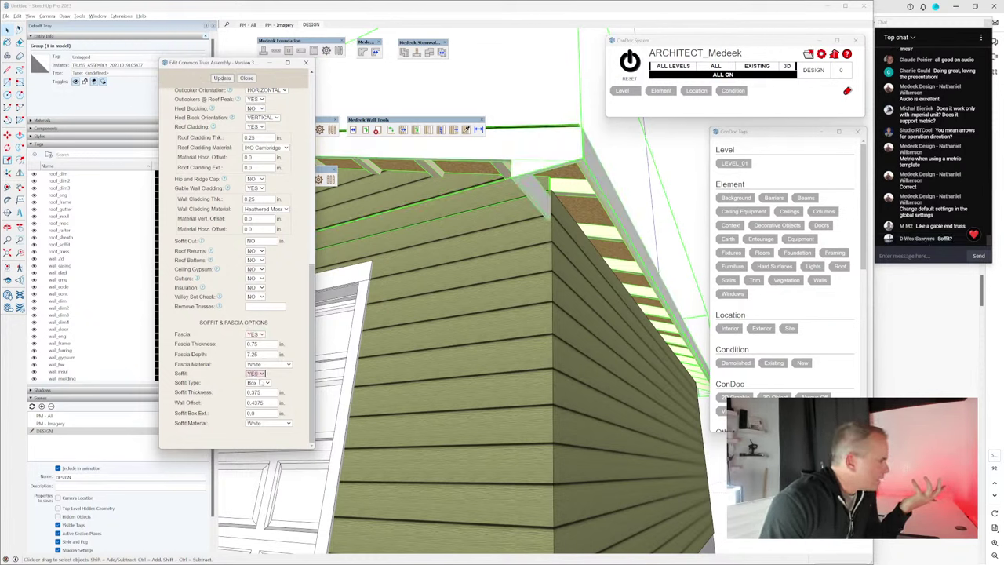
{"action": "left_click", "coordinate": [222, 78]}
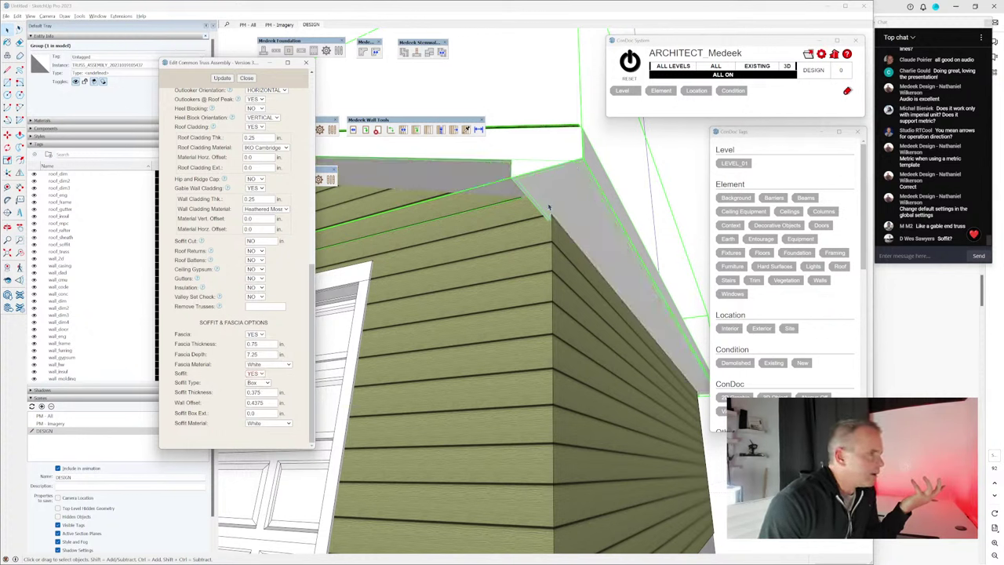
{"action": "left_click", "coordinate": [266, 384]}
{"action": "left_click", "coordinate": [257, 402]}
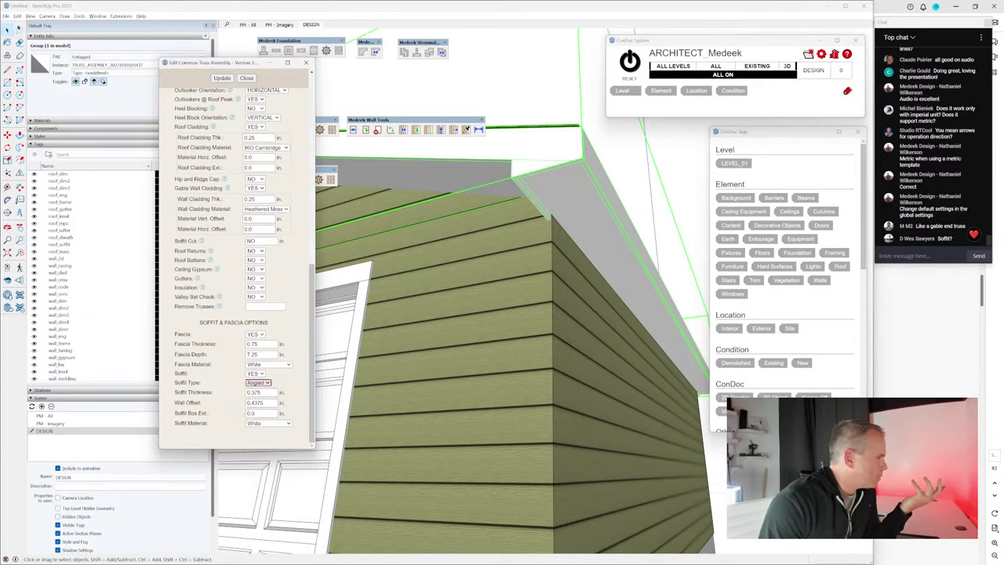
{"action": "left_click", "coordinate": [228, 78]}
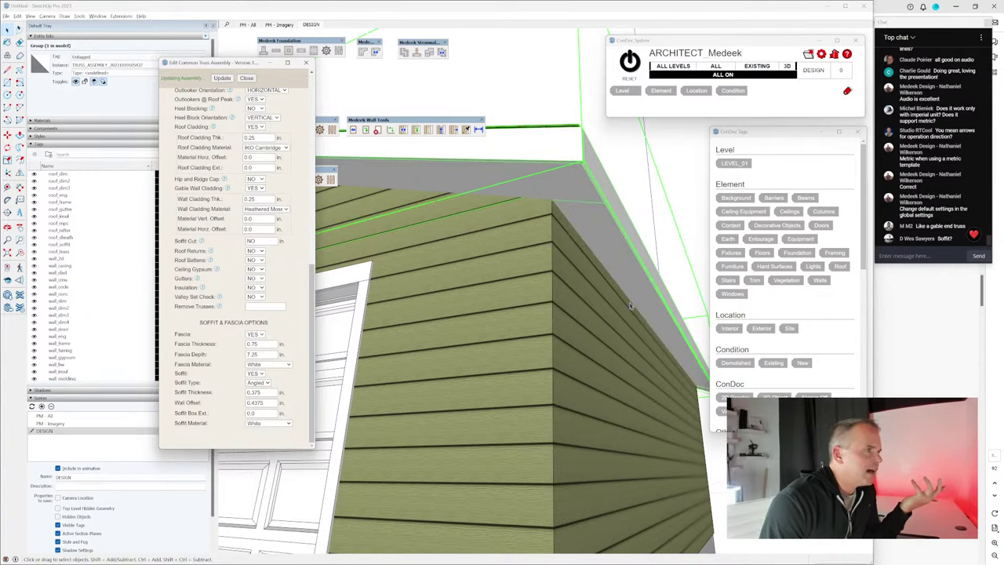
Step: Enable 0.5 in ceiling gypsum on the truss assembly and update the roof while viewing the garage interior
{"action": "scroll", "coordinate": [632, 304], "scroll_direction": "down", "scroll_amount": 5}
{"action": "middle_click_drag", "start_coordinate": [388, 402], "coordinate": [433, 380]}
{"action": "scroll", "coordinate": [368, 397], "scroll_direction": "up", "scroll_amount": 8}
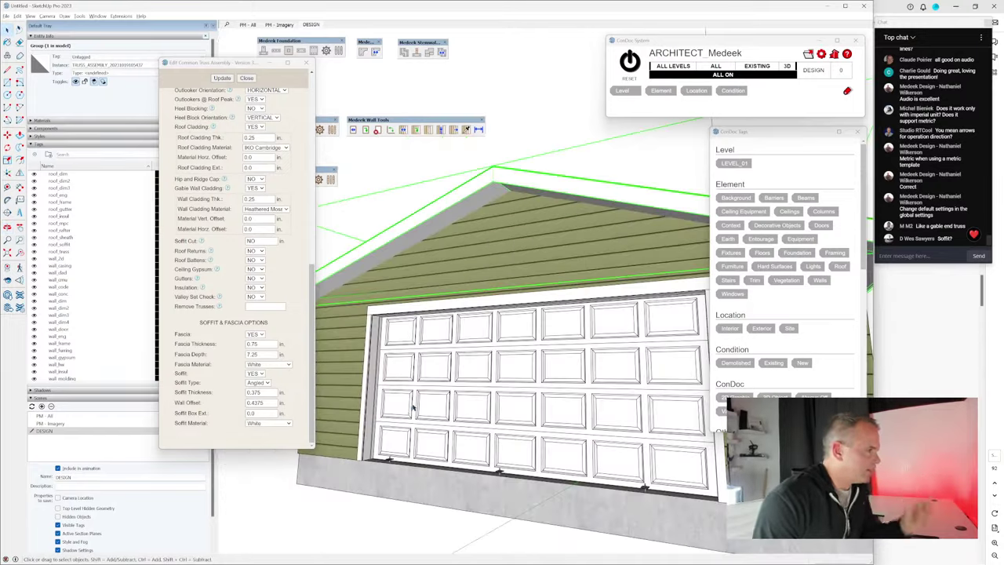
{"action": "middle_click_drag", "start_coordinate": [360, 398], "coordinate": [176, 394], "text": "shift"}
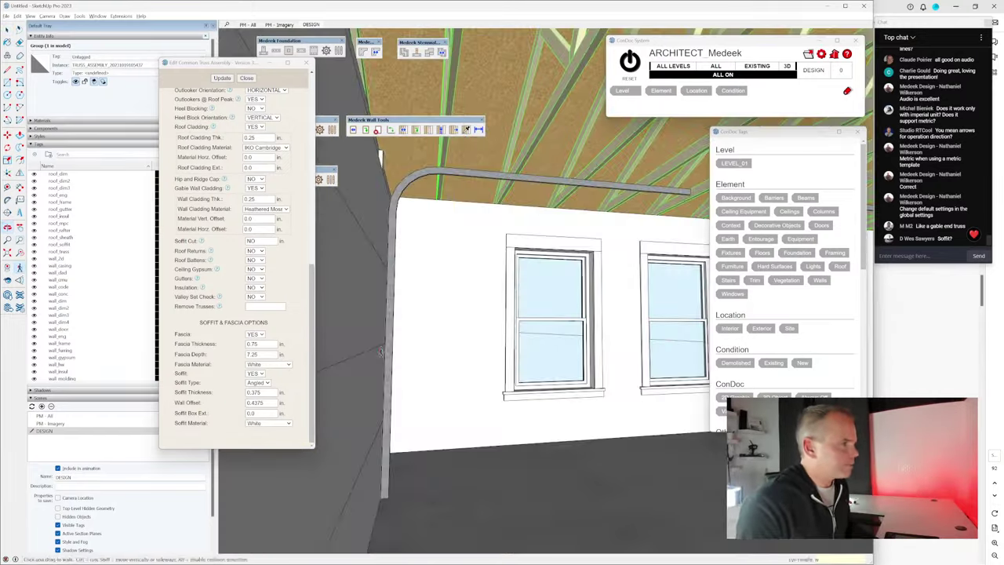
{"action": "middle_click_drag", "start_coordinate": [768, 385], "coordinate": [573, 291], "text": "shift"}
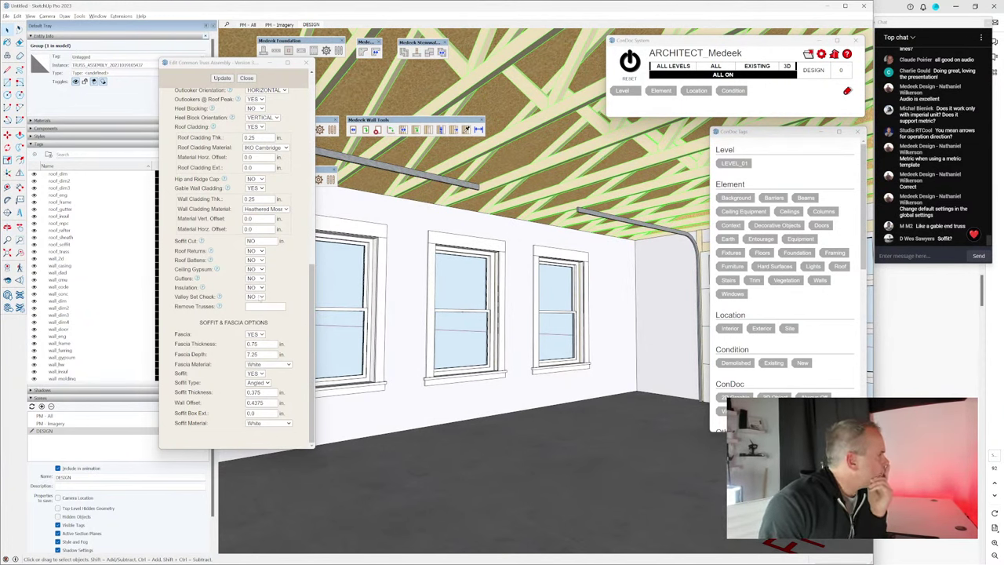
{"action": "left_click", "coordinate": [259, 269]}
{"action": "left_click", "coordinate": [261, 278]}
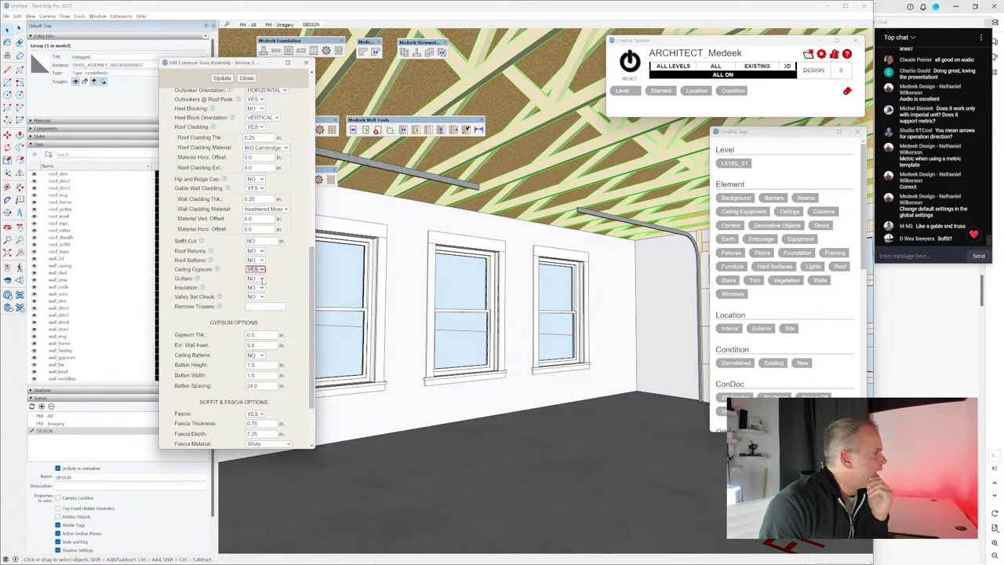
{"action": "left_click", "coordinate": [224, 79]}
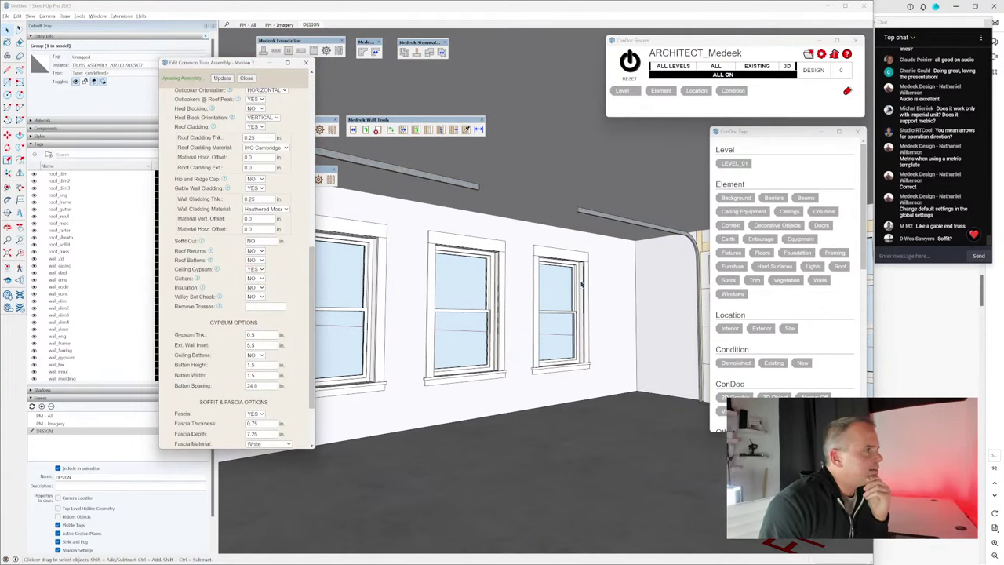
Step: Enable insulation on the truss assembly with roof battens left off, update the roof and finish editing the assembly
{"action": "middle_click_drag", "start_coordinate": [584, 281], "coordinate": [538, 304]}
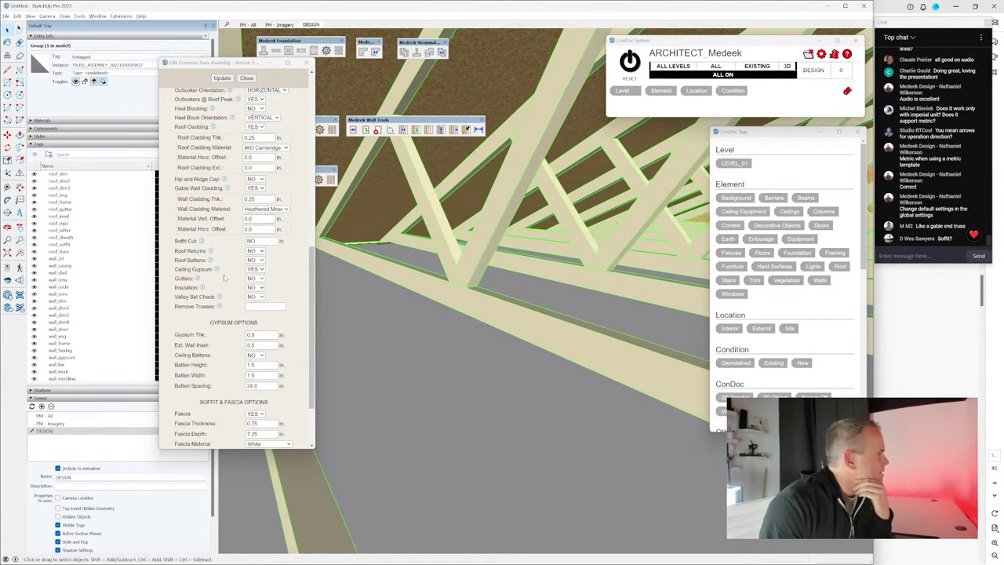
{"action": "left_click", "coordinate": [255, 259]}
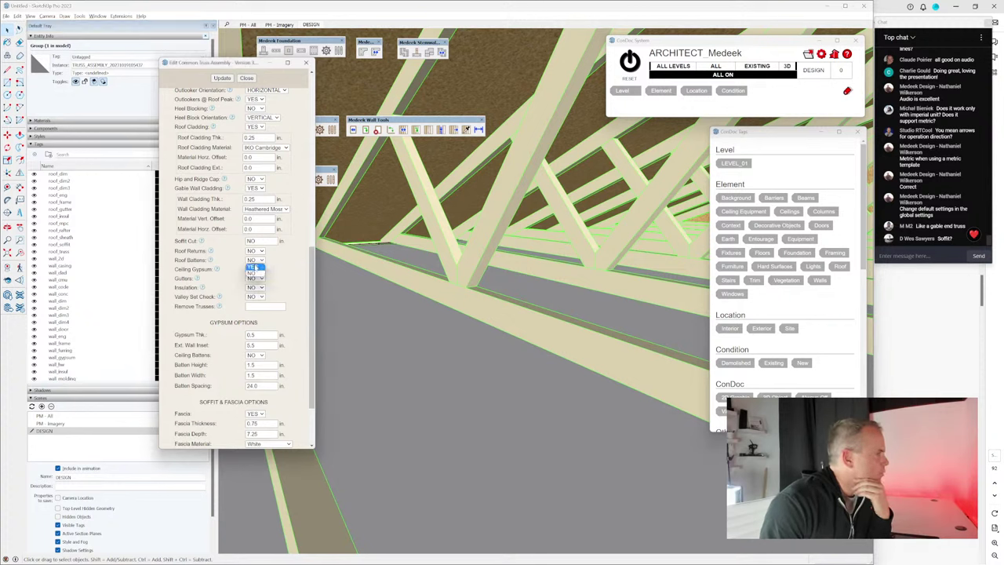
{"action": "left_click", "coordinate": [255, 272]}
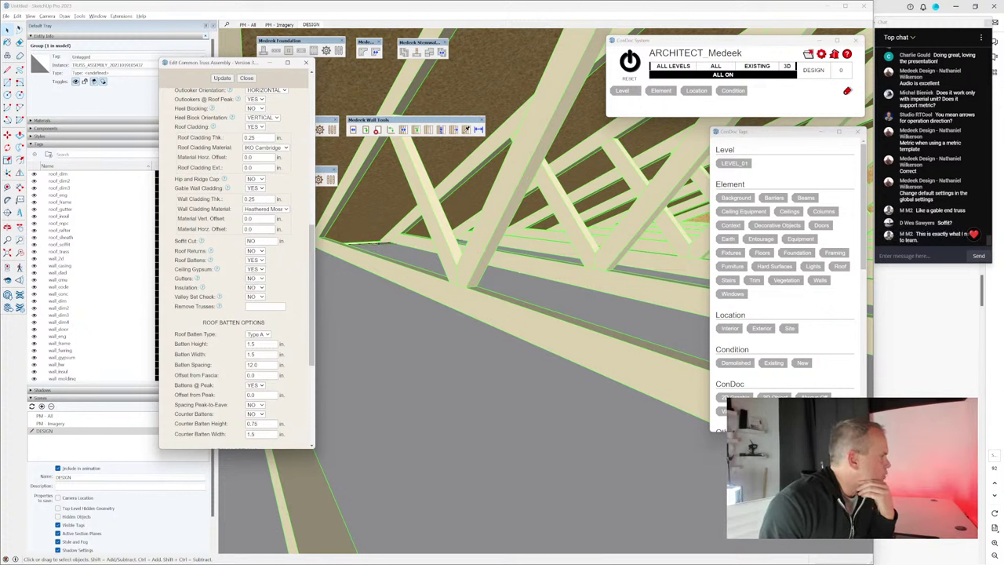
{"action": "left_click", "coordinate": [256, 288]}
{"action": "left_click", "coordinate": [259, 294]}
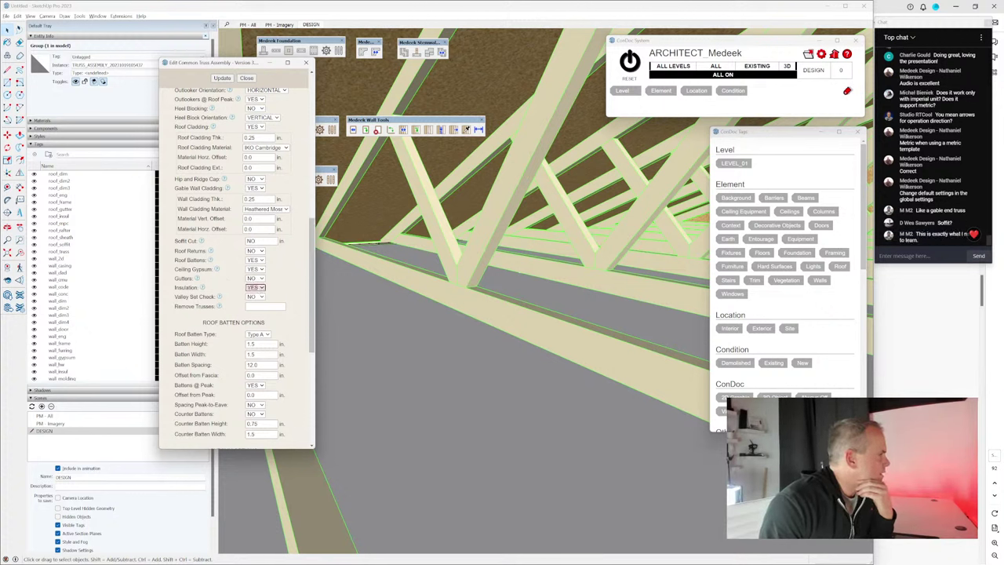
{"action": "left_click", "coordinate": [255, 259]}
{"action": "left_click", "coordinate": [255, 269]}
{"action": "left_click", "coordinate": [222, 78]}
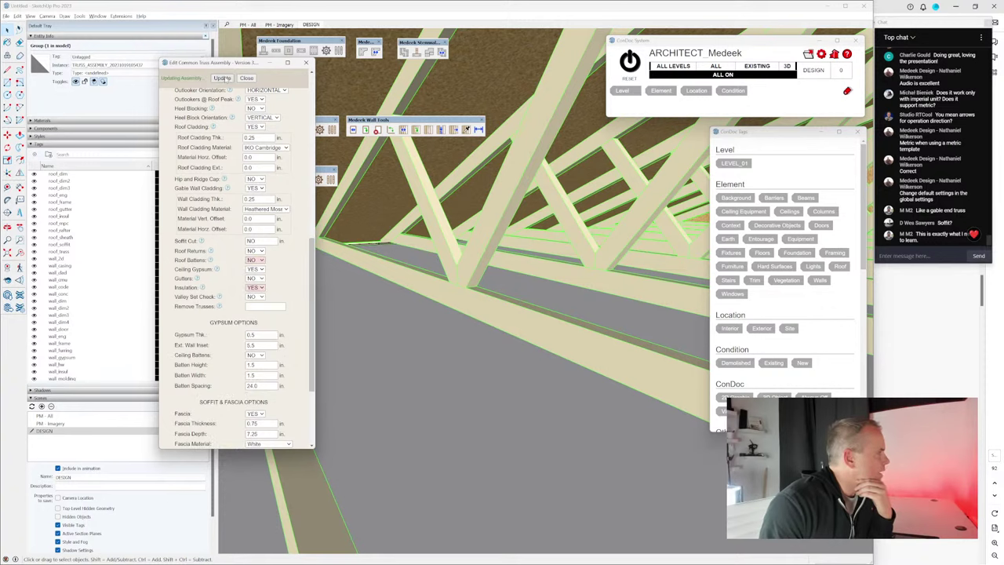
{"action": "middle_click_drag", "start_coordinate": [496, 280], "coordinate": [433, 184]}
{"action": "middle_click_drag", "start_coordinate": [504, 438], "coordinate": [497, 334], "text": "shift"}
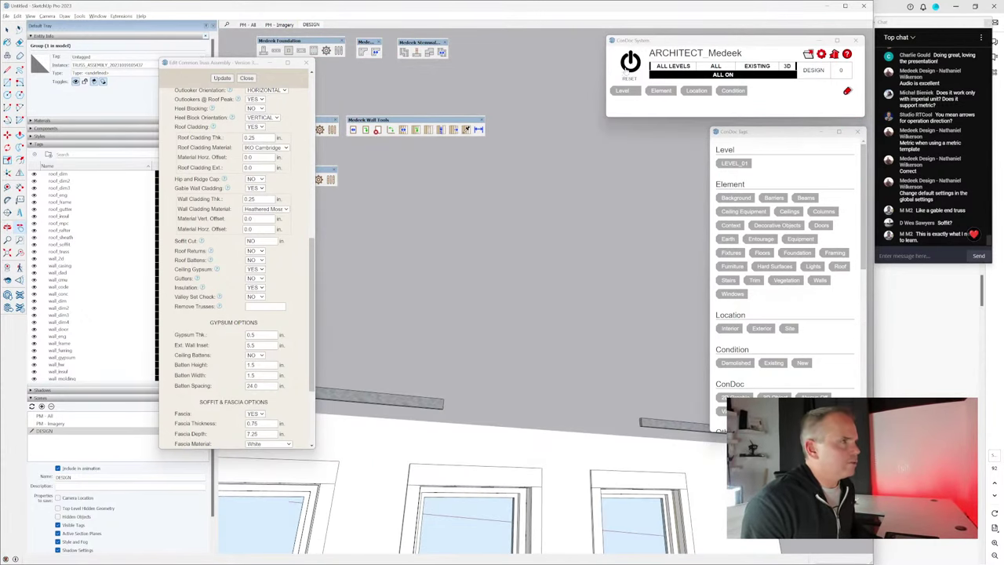
{"action": "left_click", "coordinate": [229, 79]}
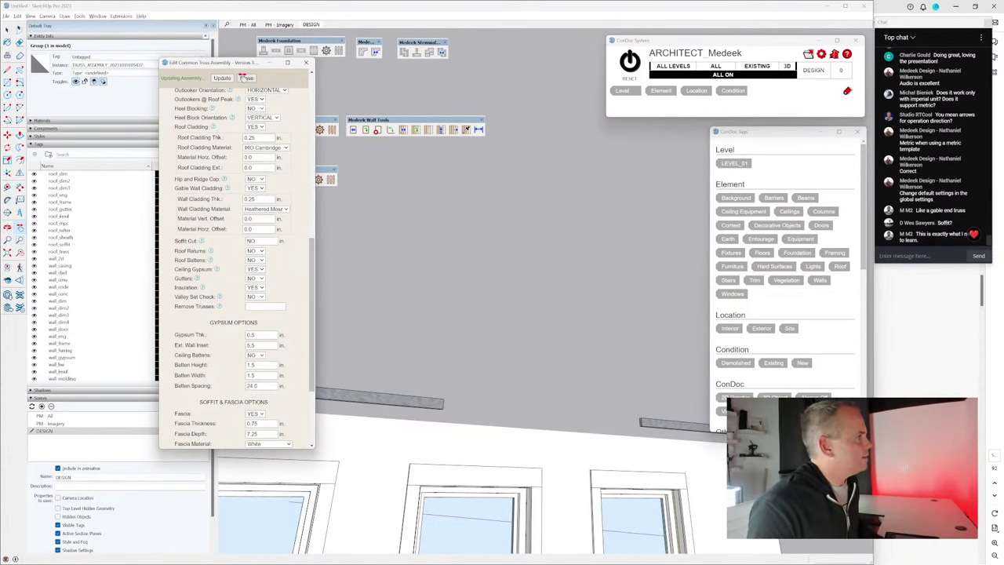
{"action": "left_click", "coordinate": [244, 77]}
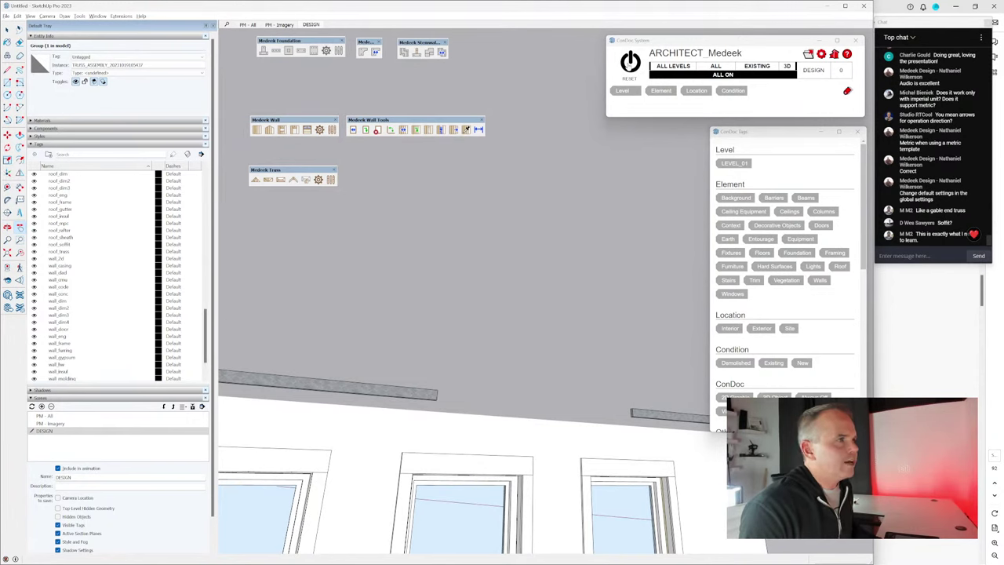
Step: Show all hidden model content with ConDoc and examine the finished garage against the orange envelope volume on the site
{"action": "scroll", "coordinate": [560, 275], "scroll_direction": "down", "scroll_amount": 6}
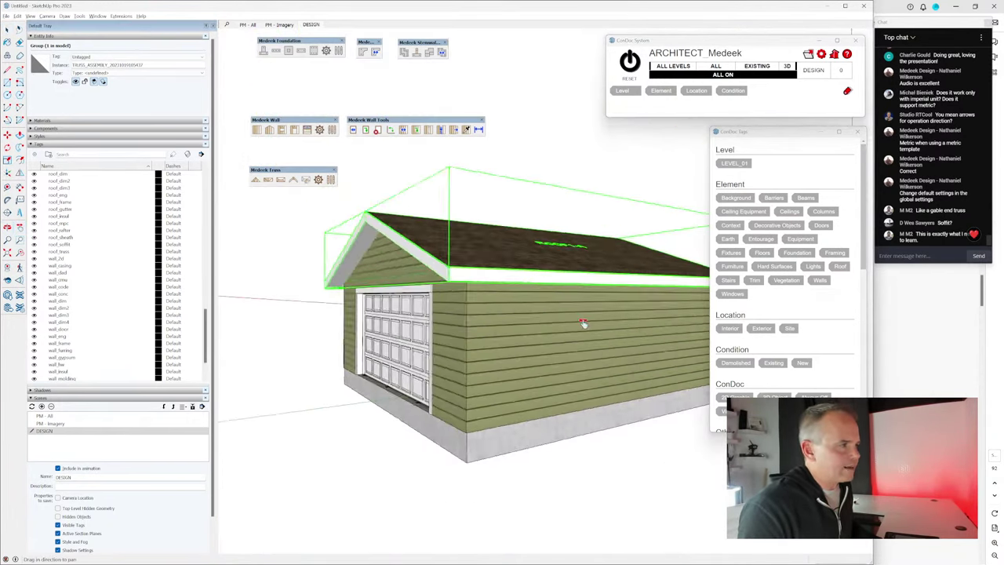
{"action": "middle_click_drag", "start_coordinate": [583, 322], "coordinate": [507, 369]}
{"action": "left_click", "coordinate": [601, 204]}
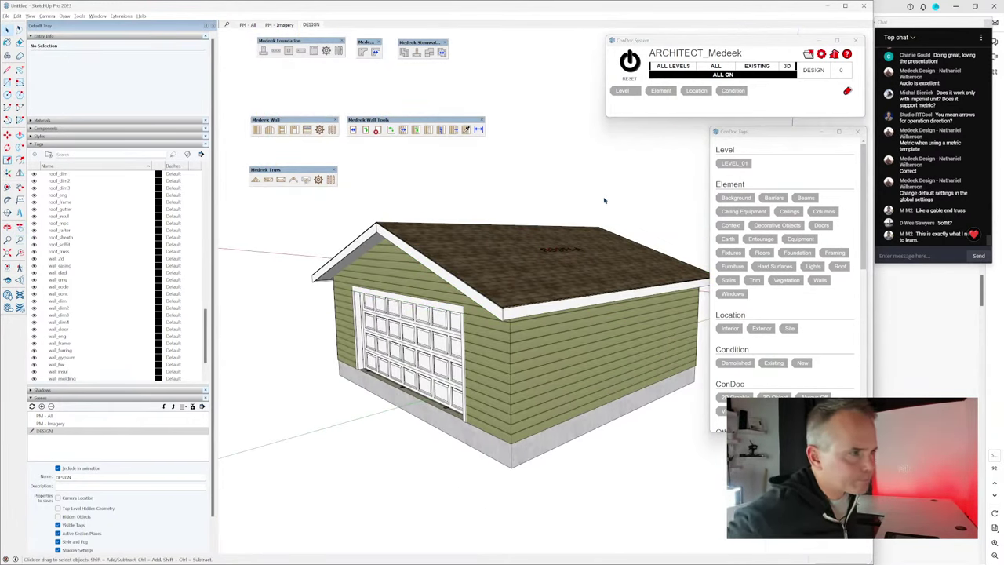
{"action": "middle_click_drag", "start_coordinate": [502, 361], "coordinate": [513, 303]}
{"action": "scroll", "coordinate": [677, 143], "scroll_direction": "up", "scroll_amount": 5}
{"action": "left_click", "coordinate": [729, 76]}
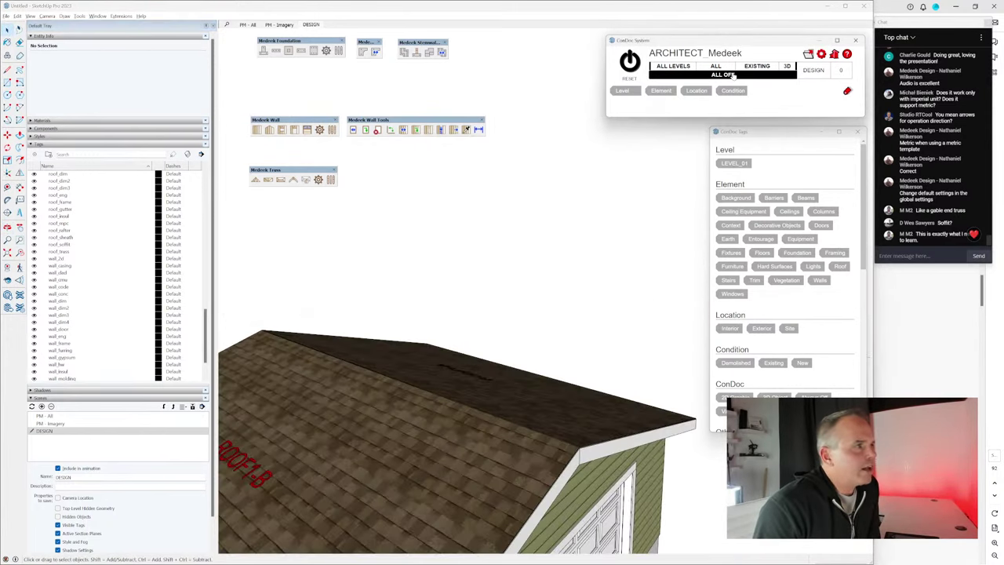
{"action": "scroll", "coordinate": [592, 195], "scroll_direction": "down", "scroll_amount": 7}
{"action": "middle_click_drag", "start_coordinate": [552, 219], "coordinate": [377, 264]}
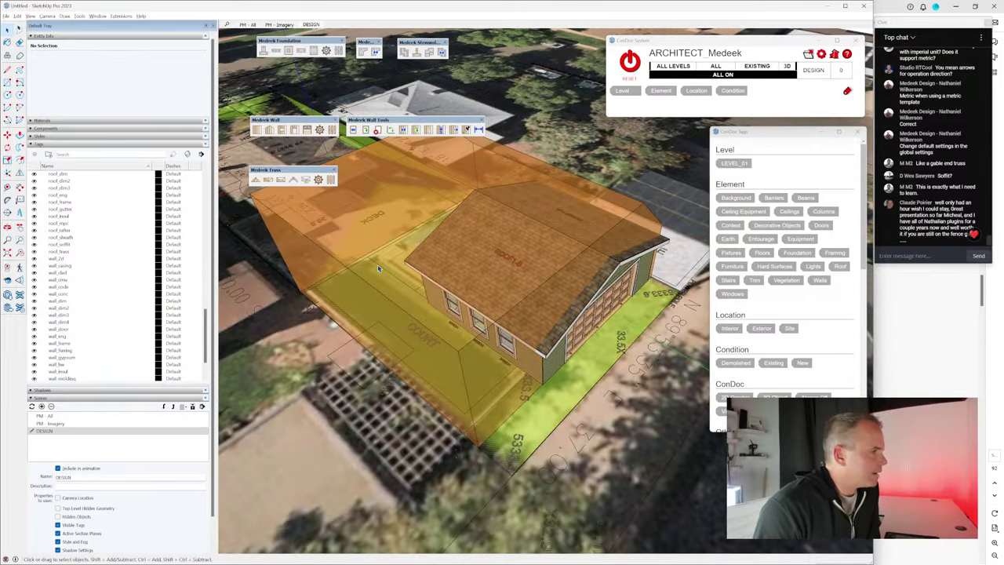
{"action": "middle_click_drag", "start_coordinate": [511, 310], "coordinate": [445, 339]}
{"action": "scroll", "coordinate": [653, 346], "scroll_direction": "up", "scroll_amount": 3}
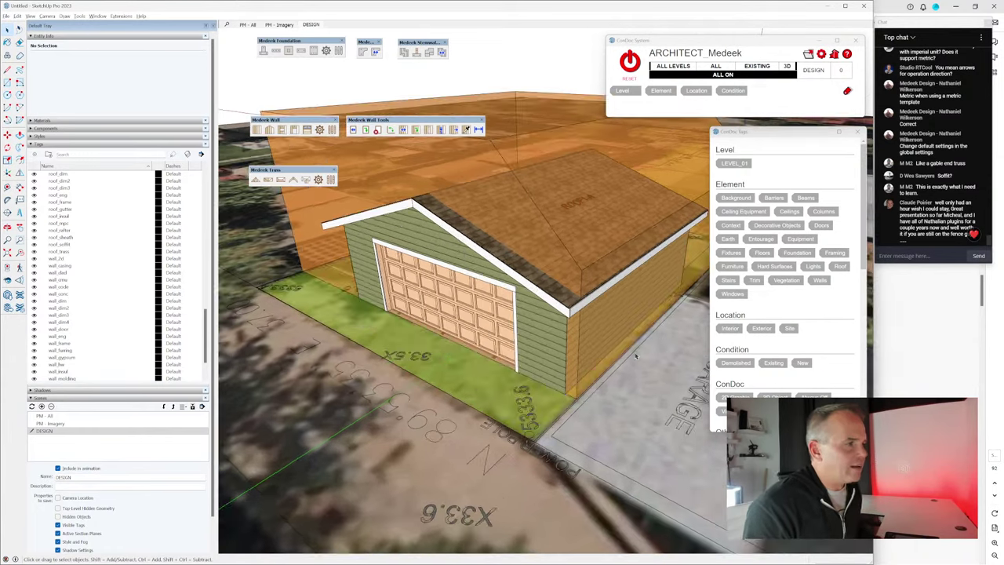
{"action": "middle_click_drag", "start_coordinate": [593, 369], "coordinate": [594, 287]}
{"action": "scroll", "coordinate": [608, 243], "scroll_direction": "up", "scroll_amount": 3}
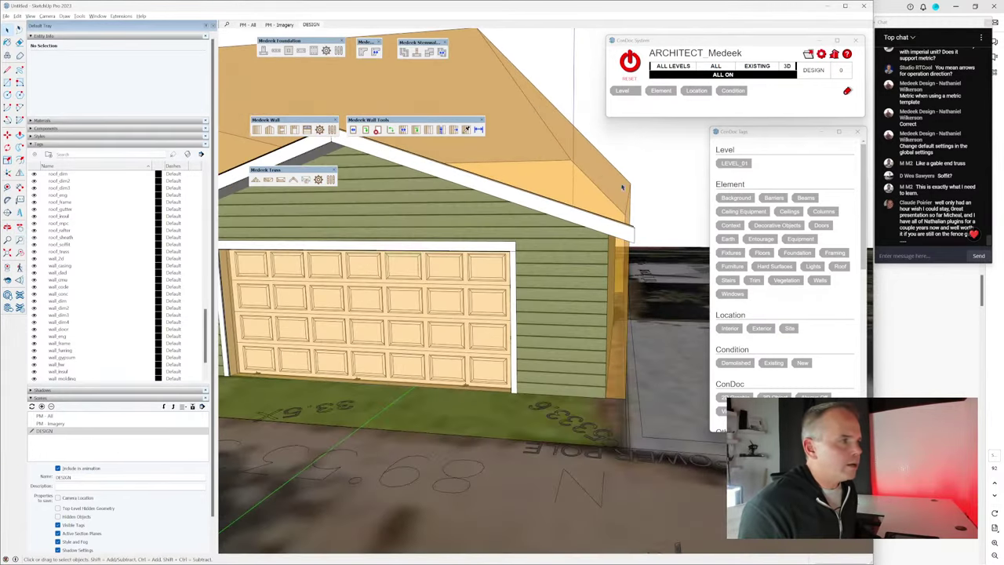
Step: Move the truss roof assembly straight up 12 in above the garage walls
{"action": "left_click", "coordinate": [599, 227]}
{"action": "key", "text": "m"}
{"action": "left_click", "coordinate": [560, 323]}
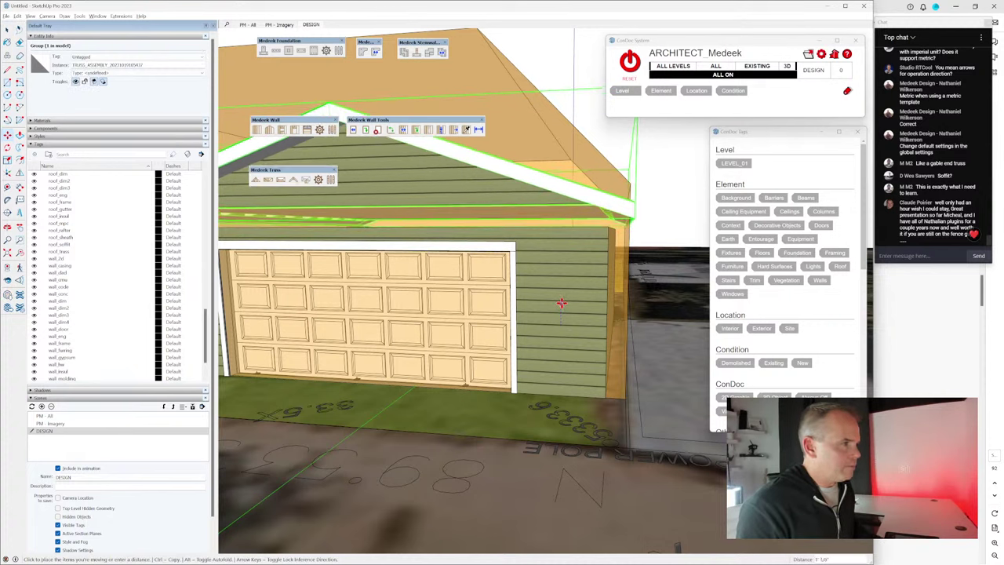
{"action": "left_click", "coordinate": [560, 303]}
{"action": "type", "text": "12"}
{"action": "key", "text": "Return"}
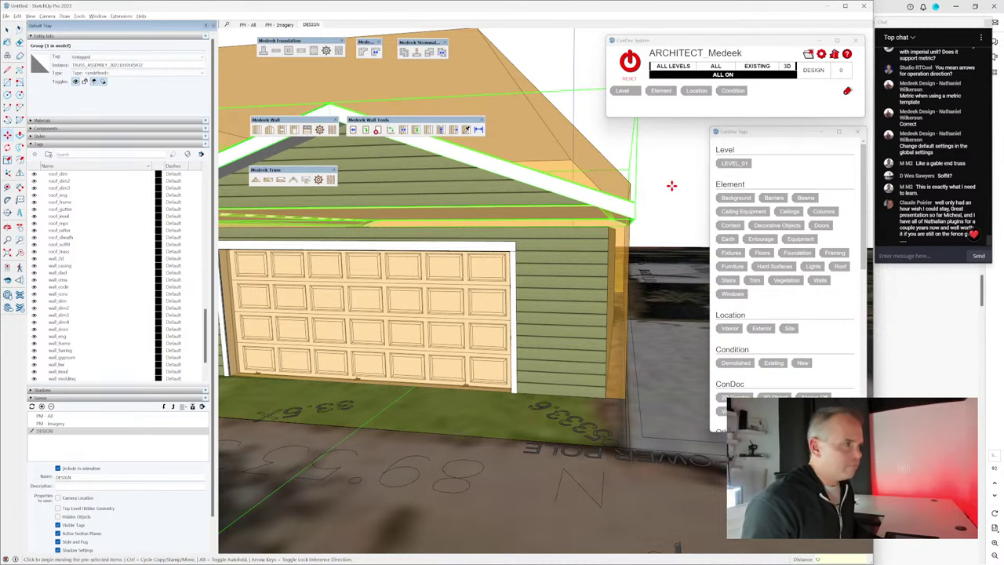
{"action": "scroll", "coordinate": [671, 185], "scroll_direction": "down", "scroll_amount": 5}
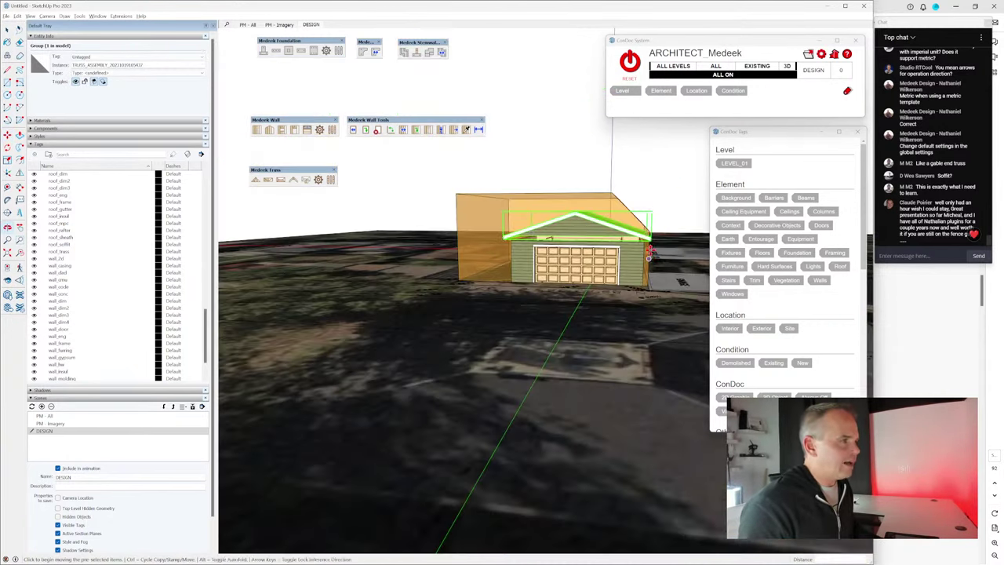
Step: Reset the ConDoc visibility to show only the garage design and view the gap beneath the raised roof
{"action": "scroll", "coordinate": [645, 258], "scroll_direction": "up", "scroll_amount": 3}
{"action": "key", "text": "space"}
{"action": "scroll", "coordinate": [645, 259], "scroll_direction": "up", "scroll_amount": 3}
{"action": "middle_click_drag", "start_coordinate": [645, 259], "coordinate": [571, 258]}
{"action": "left_click", "coordinate": [630, 63]}
{"action": "left_click", "coordinate": [574, 399]}
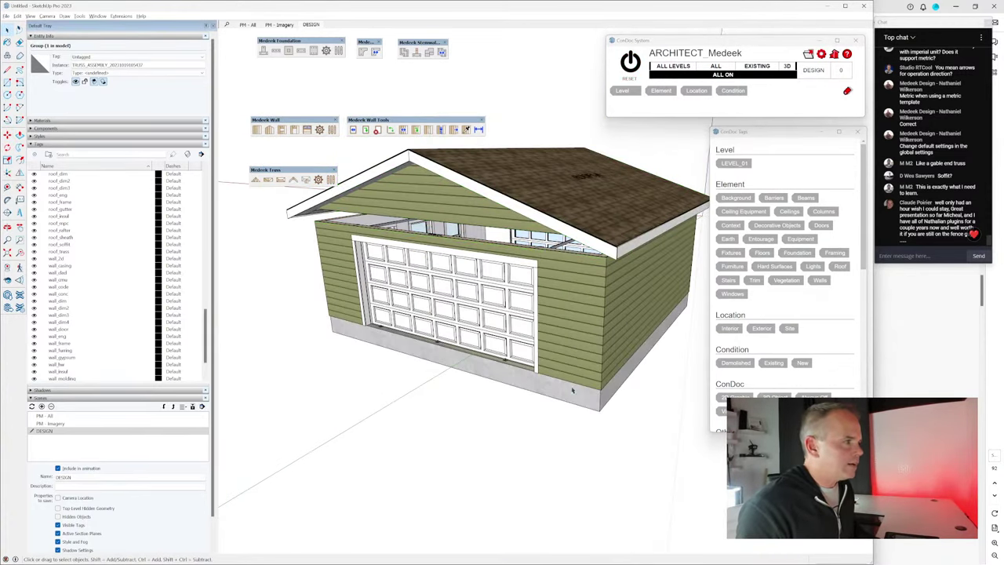
Step: Set the height of the garage door wall assembly to 109.125 in and update the wall
{"action": "right_click", "coordinate": [495, 285]}
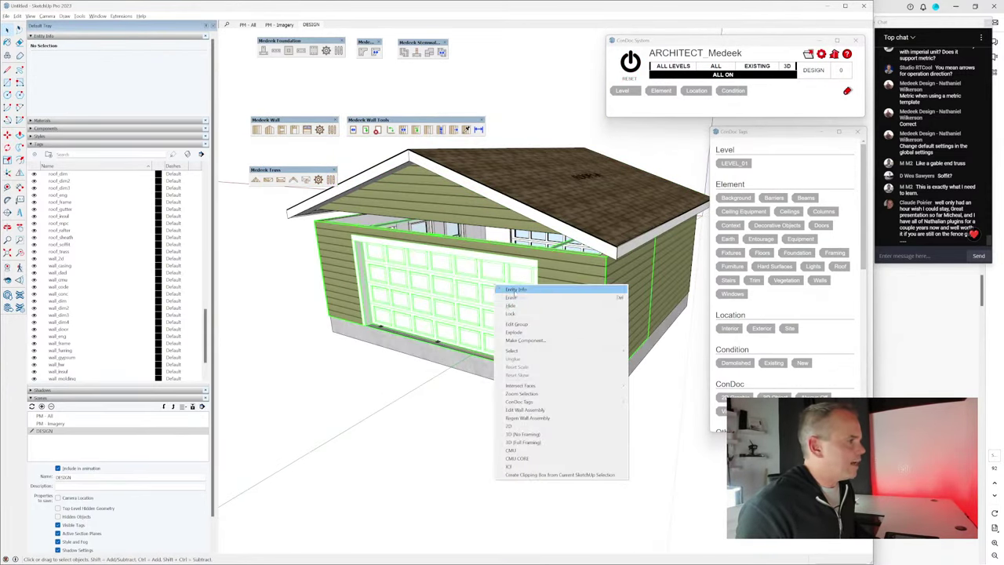
{"action": "left_click", "coordinate": [523, 409]}
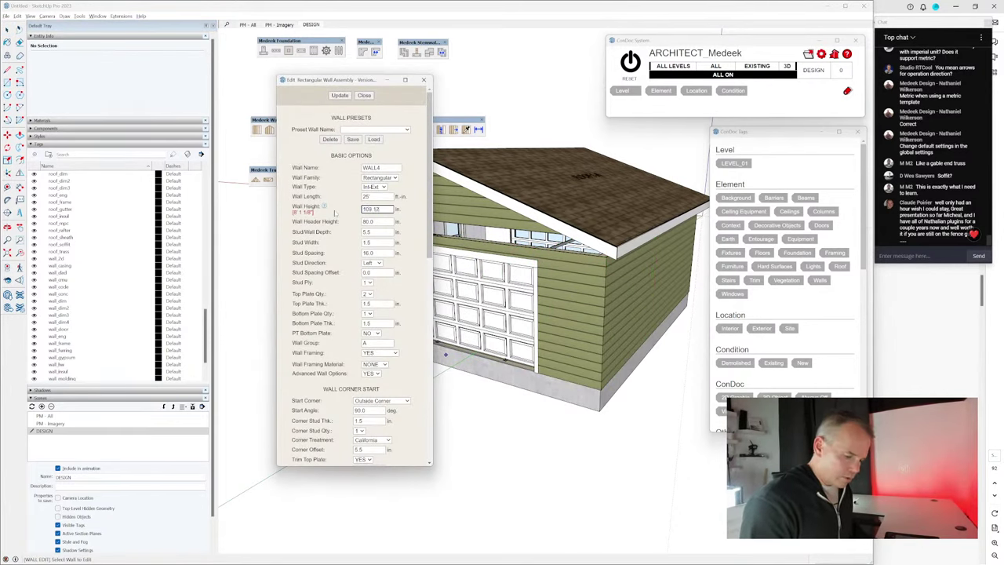
{"action": "left_click", "coordinate": [338, 95]}
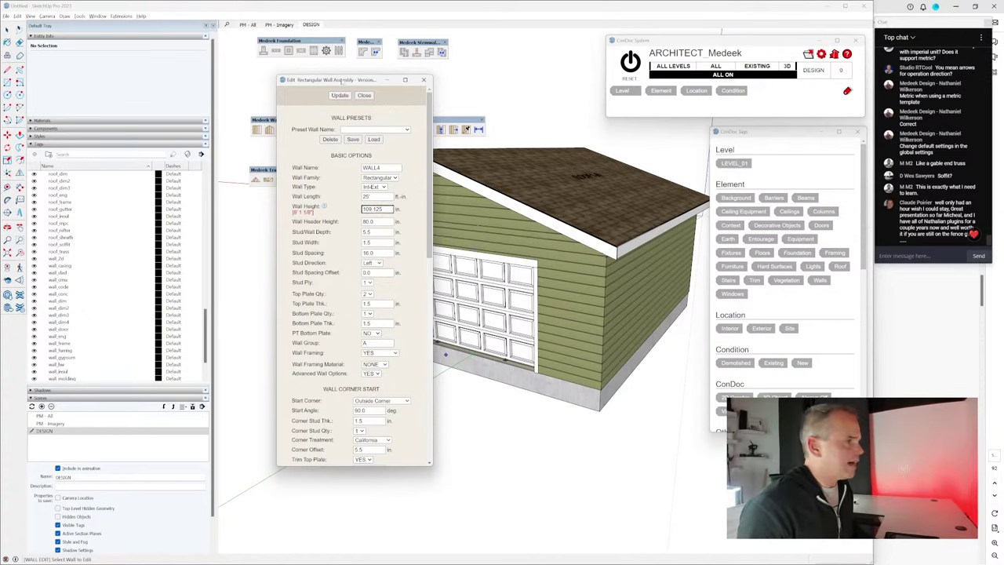
Step: Copy the 109.125 in wall height from the garage door wall to the garage's other wall assemblies
{"action": "left_click", "coordinate": [364, 95]}
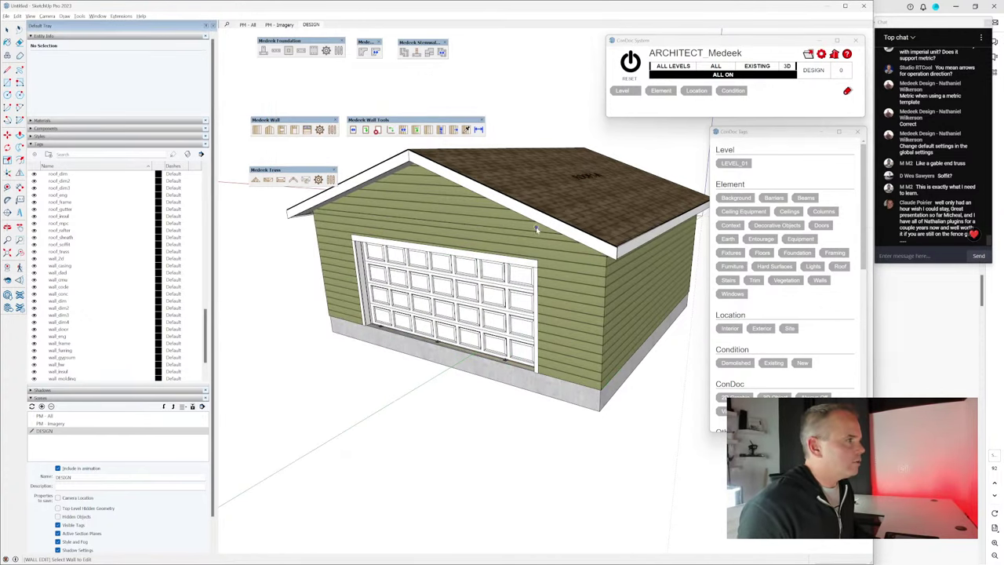
{"action": "left_click", "coordinate": [466, 129]}
{"action": "left_click", "coordinate": [366, 259]}
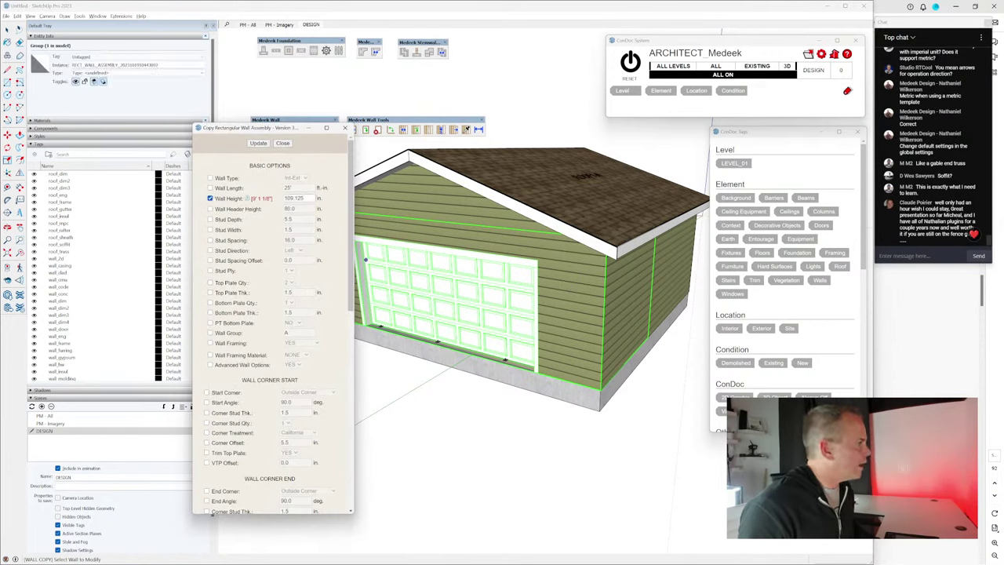
{"action": "middle_click_drag", "start_coordinate": [365, 259], "coordinate": [598, 293]}
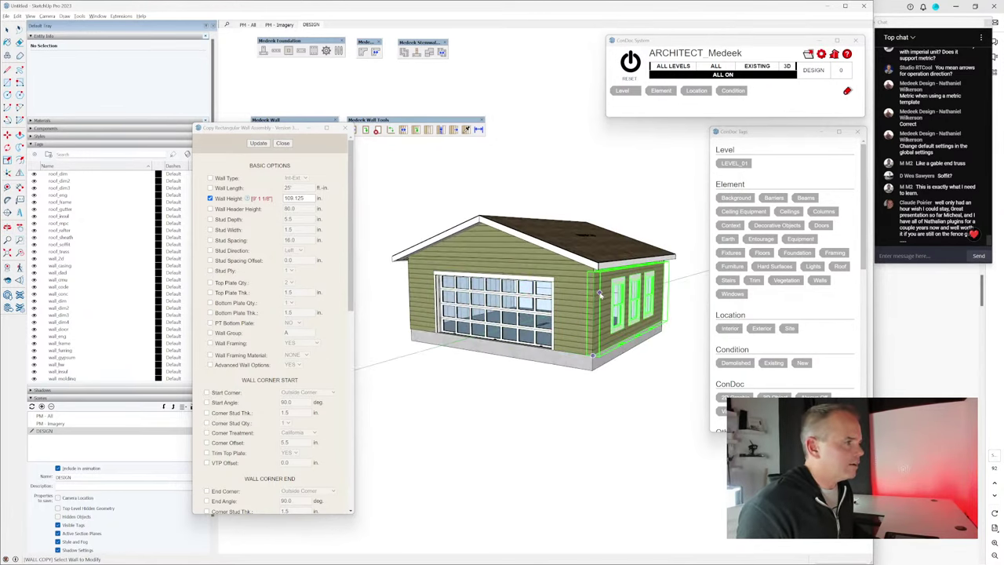
{"action": "middle_click_drag", "start_coordinate": [559, 393], "coordinate": [444, 378]}
{"action": "left_click", "coordinate": [284, 144]}
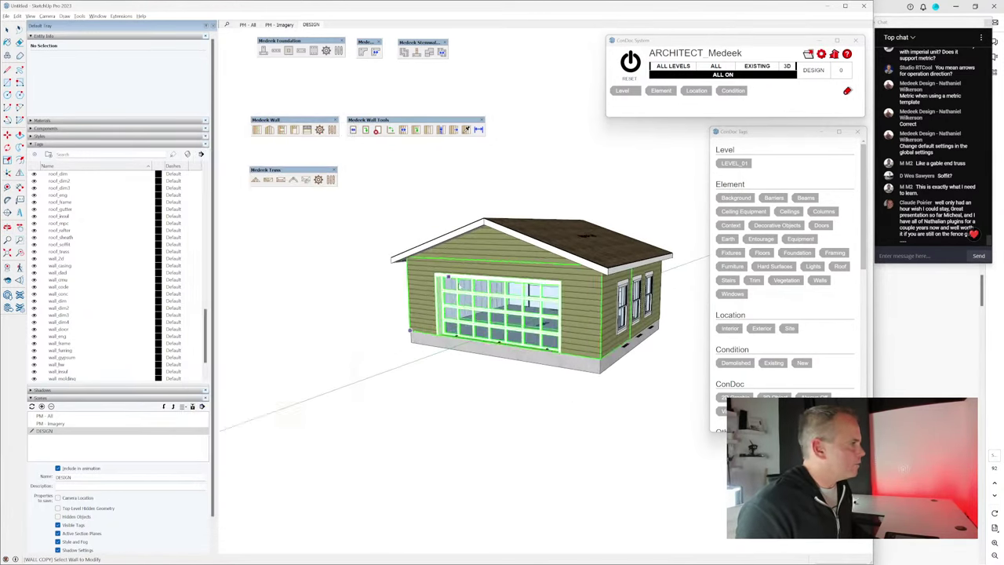
Step: Open the foundation assembly for editing at the anchor bolts beneath the garage door
{"action": "scroll", "coordinate": [379, 329], "scroll_direction": "up", "scroll_amount": 2}
{"action": "scroll", "coordinate": [514, 337], "scroll_direction": "up", "scroll_amount": 3}
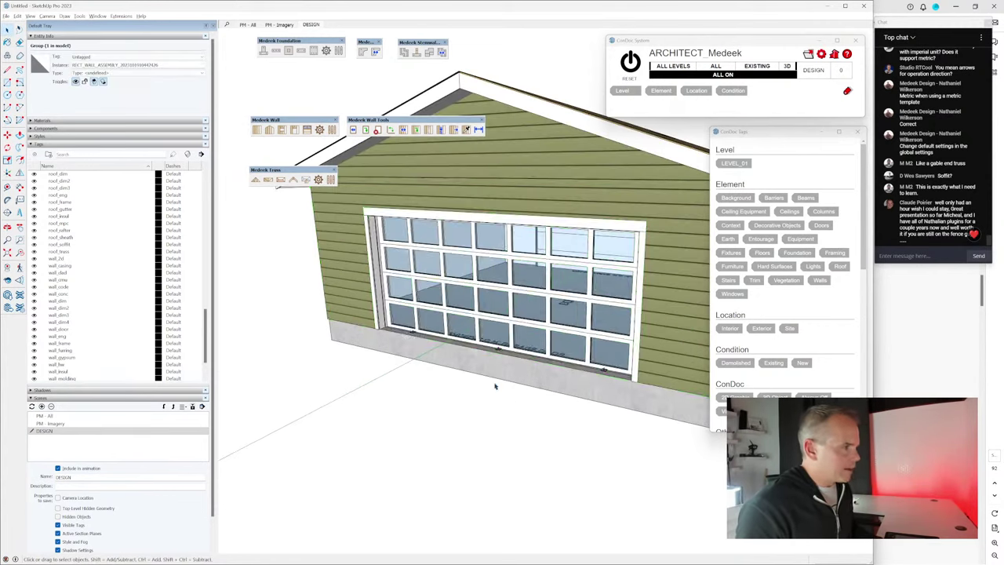
{"action": "scroll", "coordinate": [496, 383], "scroll_direction": "up", "scroll_amount": 4}
{"action": "middle_click_drag", "start_coordinate": [594, 380], "coordinate": [498, 383], "text": "shift"}
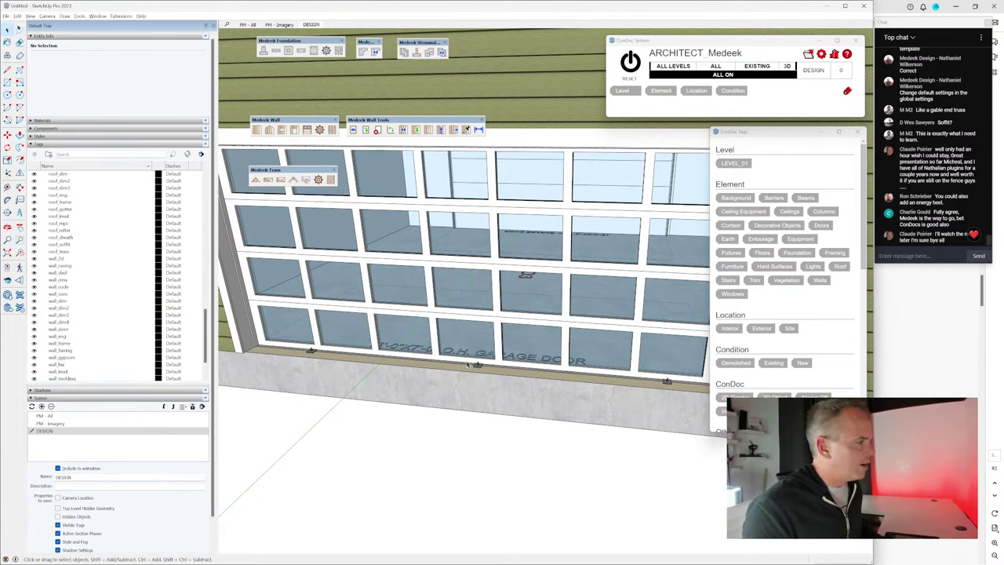
{"action": "scroll", "coordinate": [468, 364], "scroll_direction": "down", "scroll_amount": 3}
{"action": "middle_click_drag", "start_coordinate": [468, 364], "coordinate": [440, 364]}
{"action": "scroll", "coordinate": [367, 346], "scroll_direction": "up", "scroll_amount": 3}
{"action": "double_click", "coordinate": [367, 346]}
{"action": "left_click", "coordinate": [367, 346]}
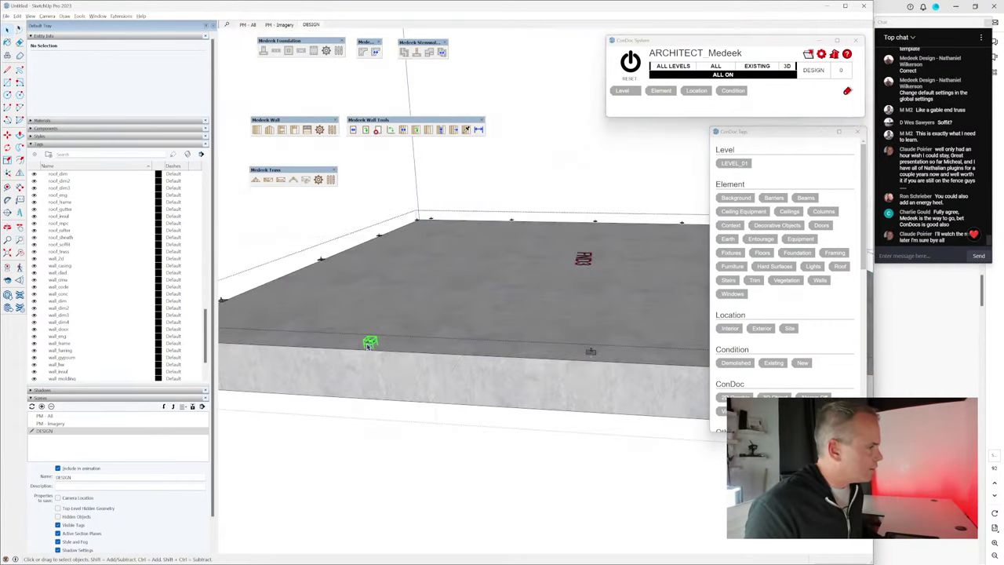
Step: Move the anchor bolt near one end of the first garage door sideways along the slab edge, out of the door opening
{"action": "left_click", "coordinate": [369, 345]}
{"action": "middle_click_drag", "start_coordinate": [369, 345], "coordinate": [462, 241]}
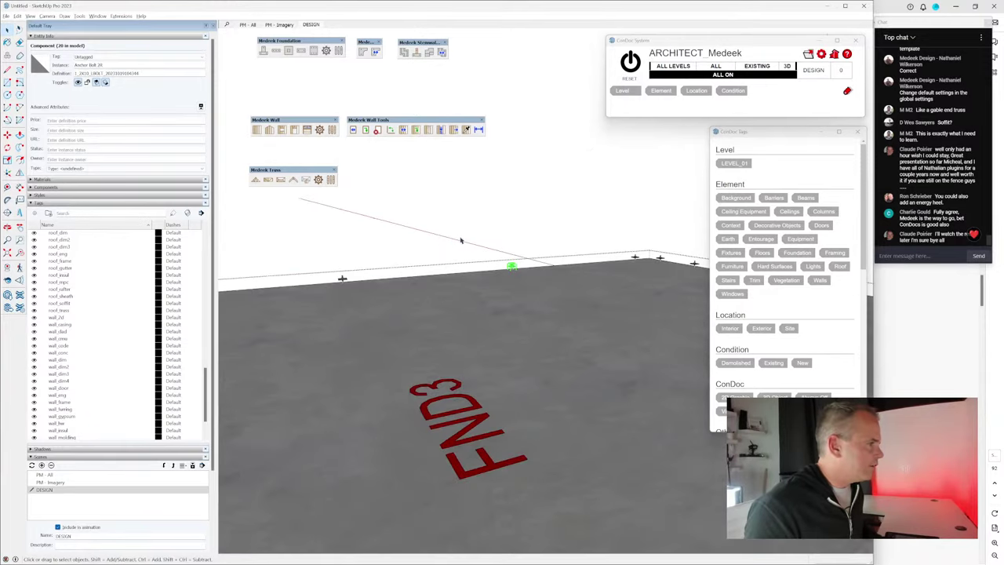
{"action": "scroll", "coordinate": [409, 286], "scroll_direction": "up", "scroll_amount": 2}
{"action": "middle_click_drag", "start_coordinate": [350, 339], "coordinate": [569, 293]}
{"action": "key", "text": "i"}
{"action": "key", "text": "m"}
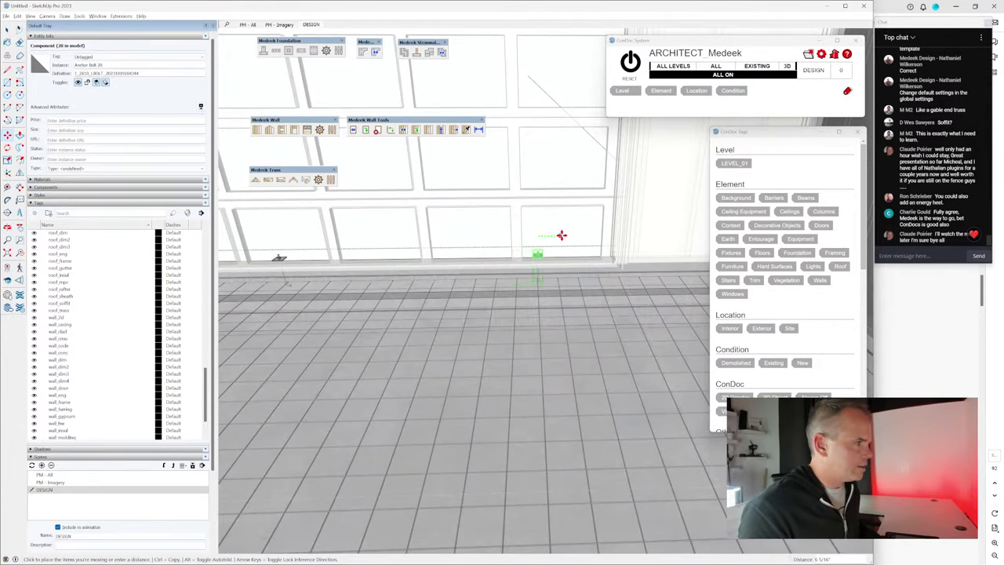
{"action": "middle_click_drag", "start_coordinate": [562, 235], "coordinate": [445, 241], "text": "shift"}
{"action": "left_click", "coordinate": [553, 223]}
Step: Move the anchor bolt at the opposite end of the same garage door outward past the door jamb
{"action": "middle_click_drag", "start_coordinate": [392, 262], "coordinate": [698, 259], "text": "shift"}
{"action": "middle_click_drag", "start_coordinate": [345, 260], "coordinate": [450, 251], "text": "shift"}
{"action": "left_click", "coordinate": [450, 252]}
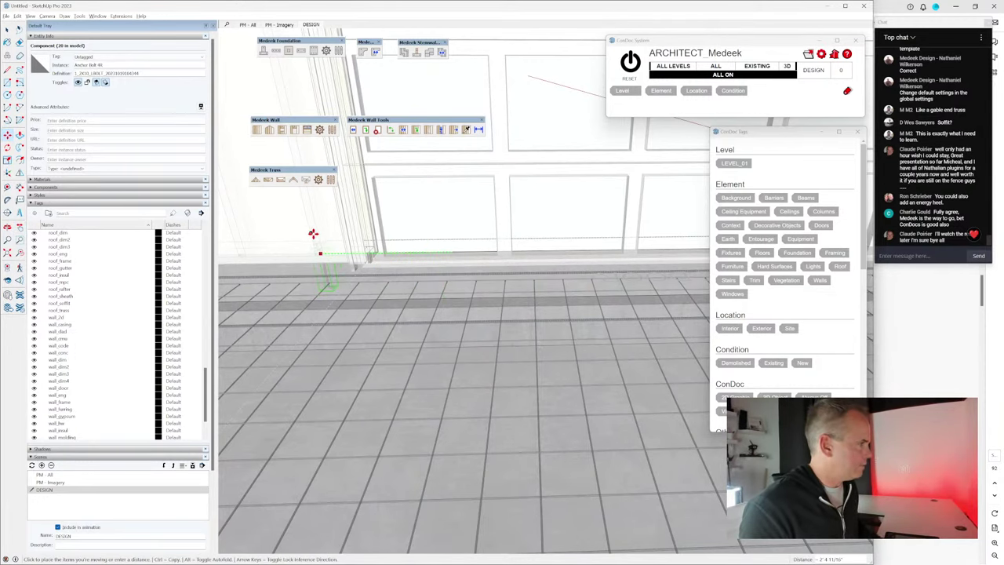
{"action": "middle_click_drag", "start_coordinate": [313, 233], "coordinate": [462, 288], "text": "shift"}
{"action": "left_click", "coordinate": [476, 249]}
Step: Erase the remaining anchor bolt in the middle of the first garage door opening
{"action": "scroll", "coordinate": [462, 287], "scroll_direction": "down", "scroll_amount": 2}
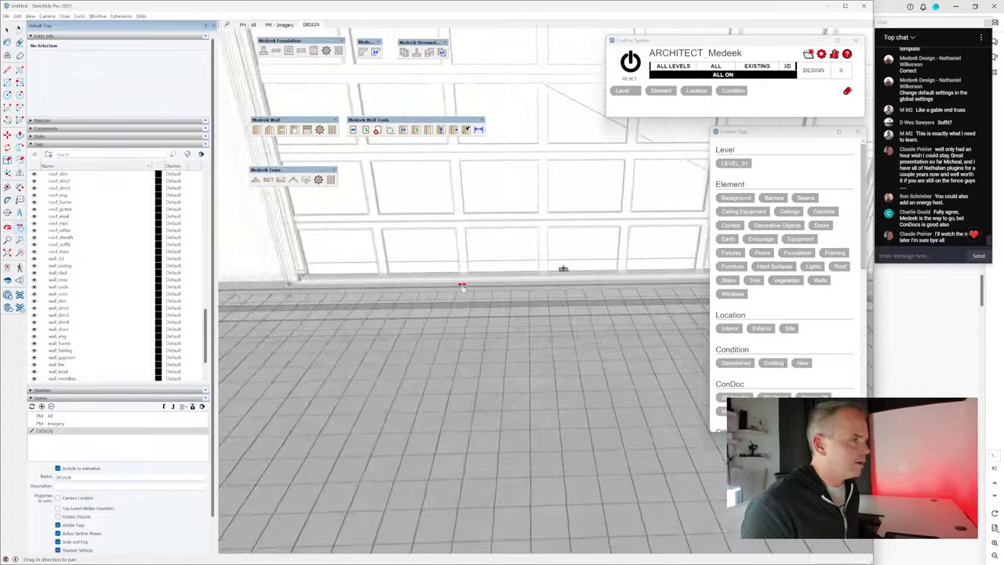
{"action": "scroll", "coordinate": [576, 268], "scroll_direction": "up", "scroll_amount": 3}
{"action": "key", "text": "e"}
{"action": "left_click", "coordinate": [564, 266]}
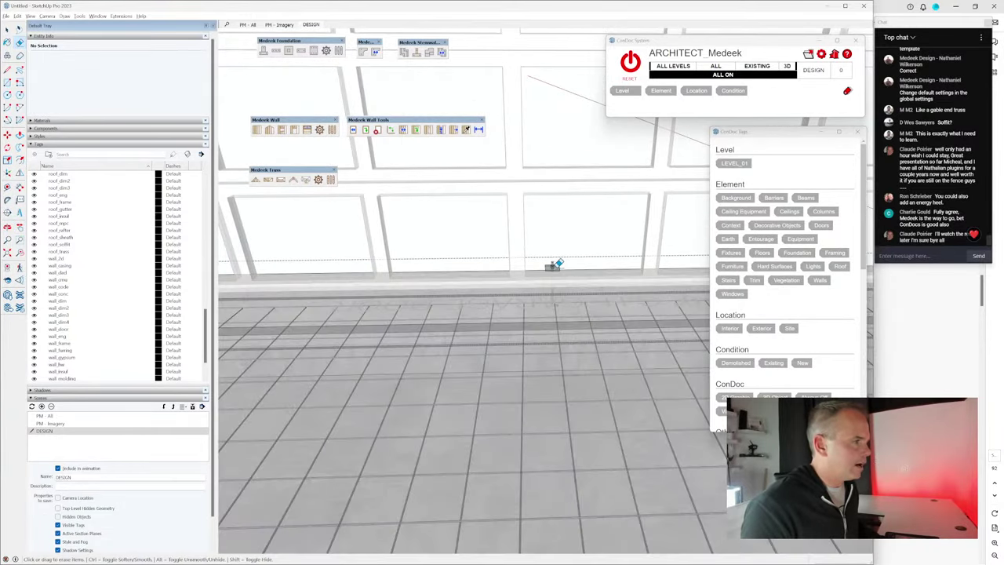
{"action": "scroll", "coordinate": [457, 280], "scroll_direction": "down", "scroll_amount": 2}
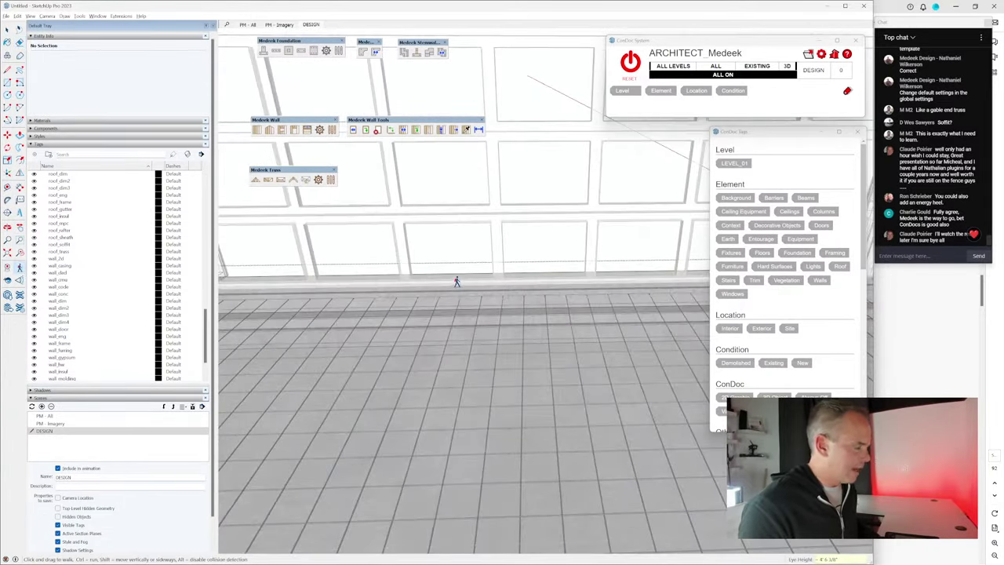
{"action": "key", "text": "space"}
{"action": "left_click", "coordinate": [547, 271]}
Step: Move the first end anchor bolt at the other garage door outward along the slab edge toward the jamb
{"action": "mouse_move", "coordinate": [547, 271]}
{"action": "middle_mouse_down"}
{"action": "mouse_move", "coordinate": [436, 274]}
{"action": "mouse_move", "coordinate": [296, 248]}
{"action": "mouse_move", "coordinate": [551, 313]}
{"action": "mouse_move", "coordinate": [471, 325]}
{"action": "mouse_move", "coordinate": [300, 323]}
{"action": "mouse_move", "coordinate": [313, 313]}
{"action": "middle_mouse_up"}
{"action": "scroll", "coordinate": [432, 273], "scroll_direction": "down", "scroll_amount": 2}
{"action": "middle_click_drag", "start_coordinate": [470, 300], "coordinate": [523, 323], "text": "shift"}
{"action": "scroll", "coordinate": [540, 316], "scroll_direction": "down", "scroll_amount": 1}
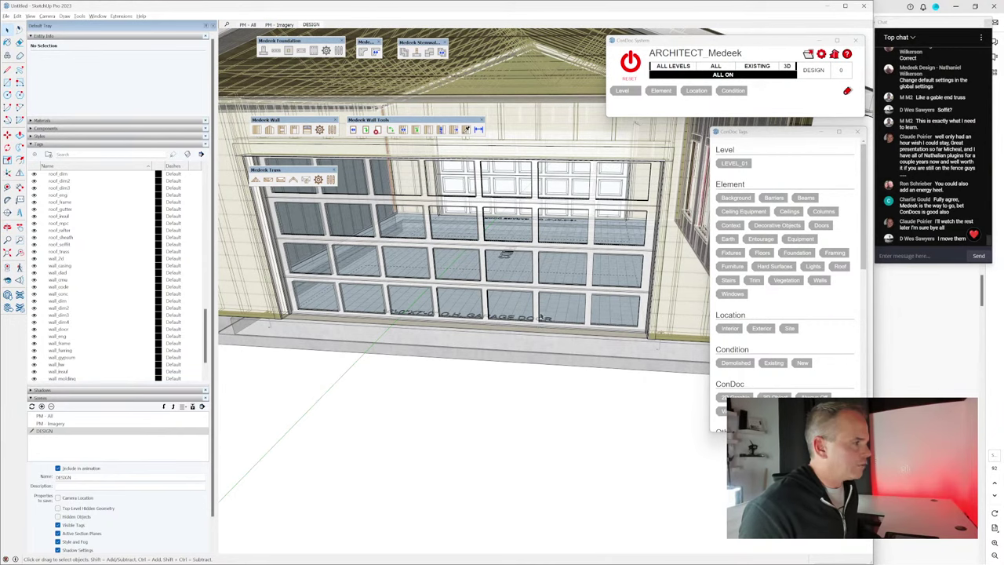
{"action": "scroll", "coordinate": [594, 274], "scroll_direction": "down", "scroll_amount": 2}
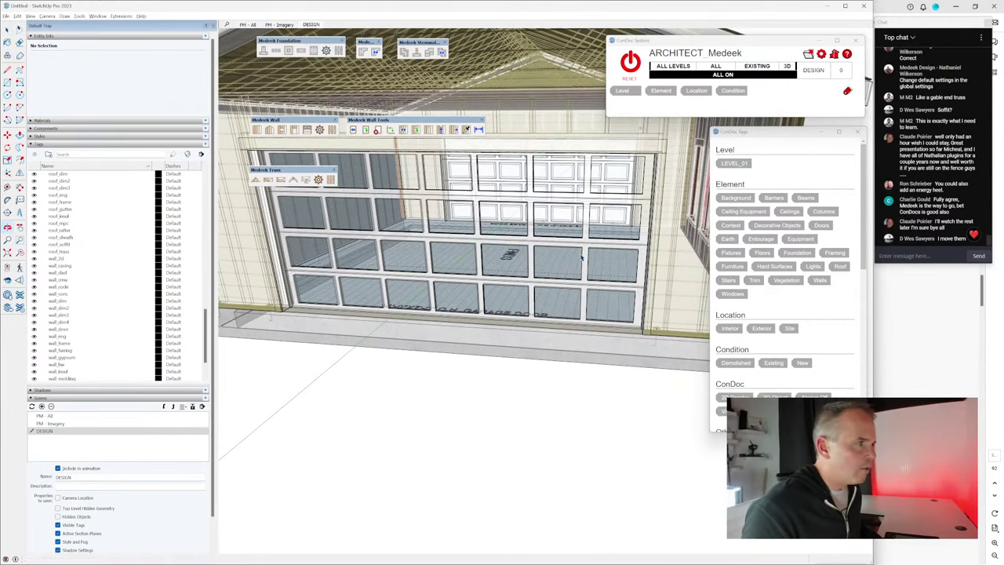
{"action": "scroll", "coordinate": [544, 329], "scroll_direction": "down", "scroll_amount": 3}
{"action": "middle_click_drag", "start_coordinate": [543, 330], "coordinate": [440, 345]}
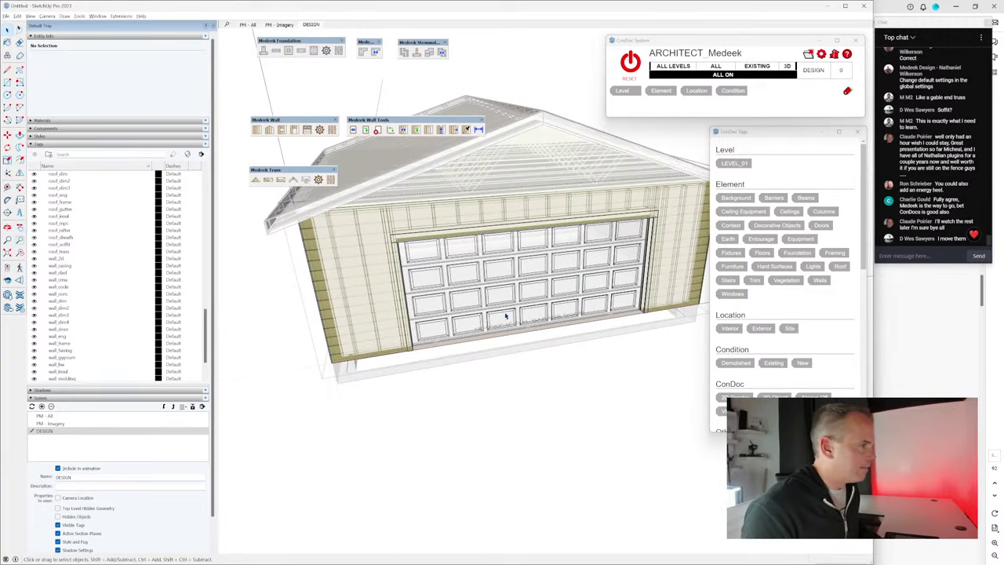
{"action": "scroll", "coordinate": [435, 350], "scroll_direction": "up", "scroll_amount": 3}
{"action": "scroll", "coordinate": [434, 337], "scroll_direction": "up", "scroll_amount": 3}
{"action": "left_click", "coordinate": [431, 341]}
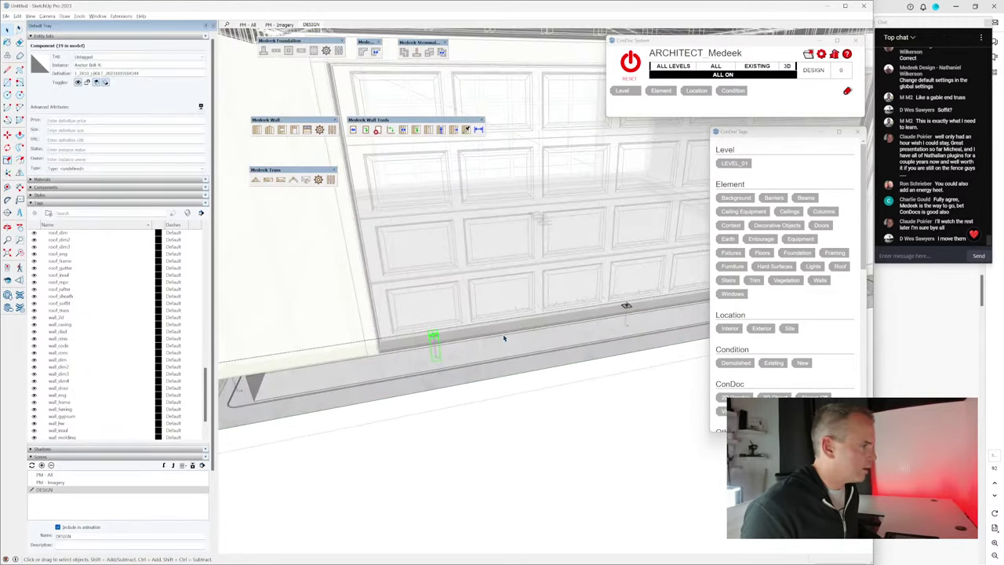
{"action": "key", "text": "m"}
{"action": "left_click", "coordinate": [466, 347]}
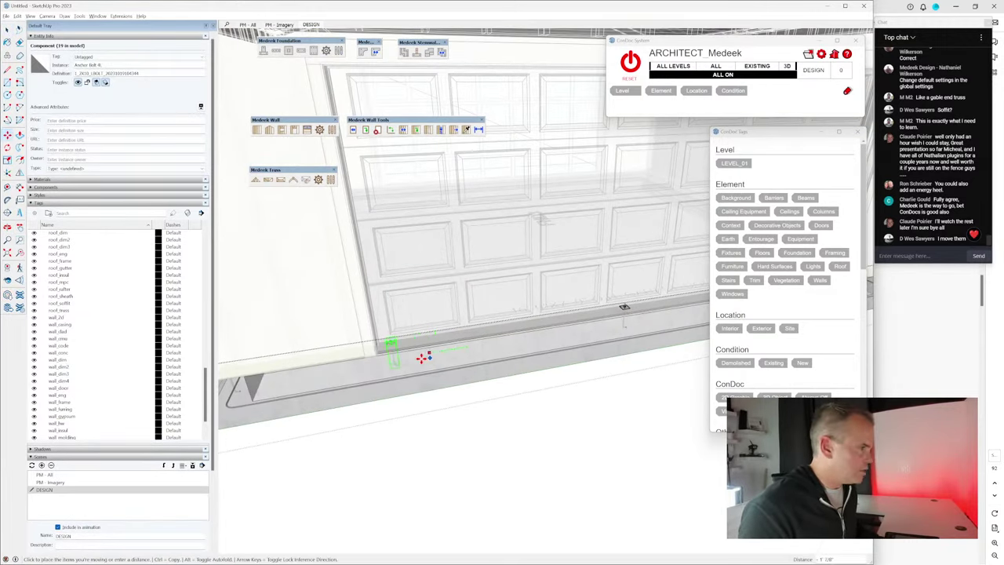
{"action": "left_click", "coordinate": [379, 367]}
Step: Move the anchor bolt at the far end of this second garage door outward past its jamb
{"action": "middle_click_drag", "start_coordinate": [619, 348], "coordinate": [345, 381], "text": "shift"}
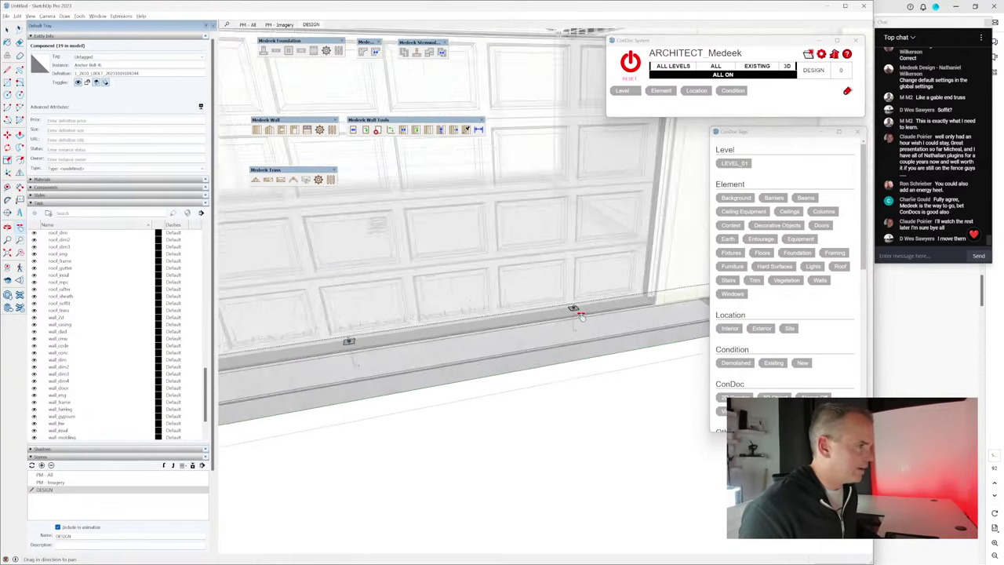
{"action": "scroll", "coordinate": [579, 315], "scroll_direction": "up", "scroll_amount": 2}
{"action": "left_click", "coordinate": [572, 328]}
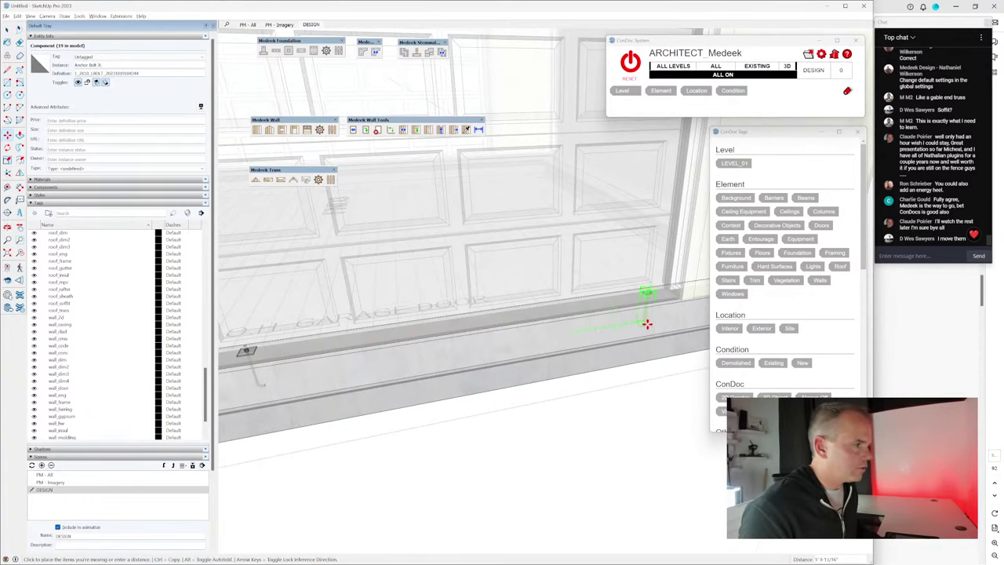
{"action": "middle_click_drag", "start_coordinate": [683, 314], "coordinate": [511, 354], "text": "shift"}
{"action": "left_click", "coordinate": [534, 354]}
Step: Erase the middle anchor bolt in the second garage door opening, leave the foundation group and reset the ConDoc visibility
{"action": "scroll", "coordinate": [533, 354], "scroll_direction": "down", "scroll_amount": 3}
{"action": "middle_click_drag", "start_coordinate": [403, 370], "coordinate": [533, 328], "text": "shift"}
{"action": "key", "text": "e"}
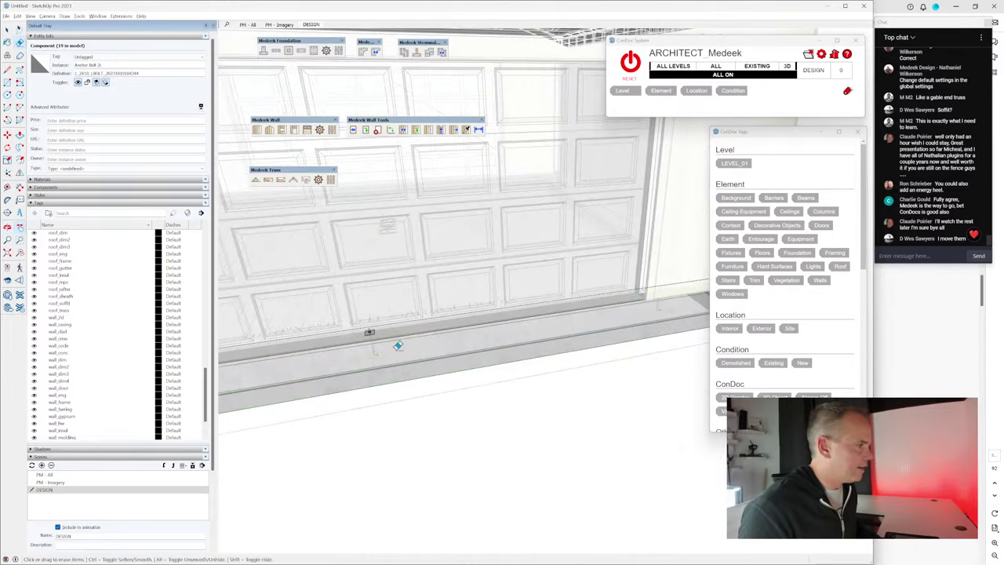
{"action": "scroll", "coordinate": [376, 347], "scroll_direction": "down", "scroll_amount": 5}
{"action": "middle_click_drag", "start_coordinate": [376, 347], "coordinate": [549, 246]}
{"action": "key", "text": "space"}
{"action": "left_click", "coordinate": [638, 74]}
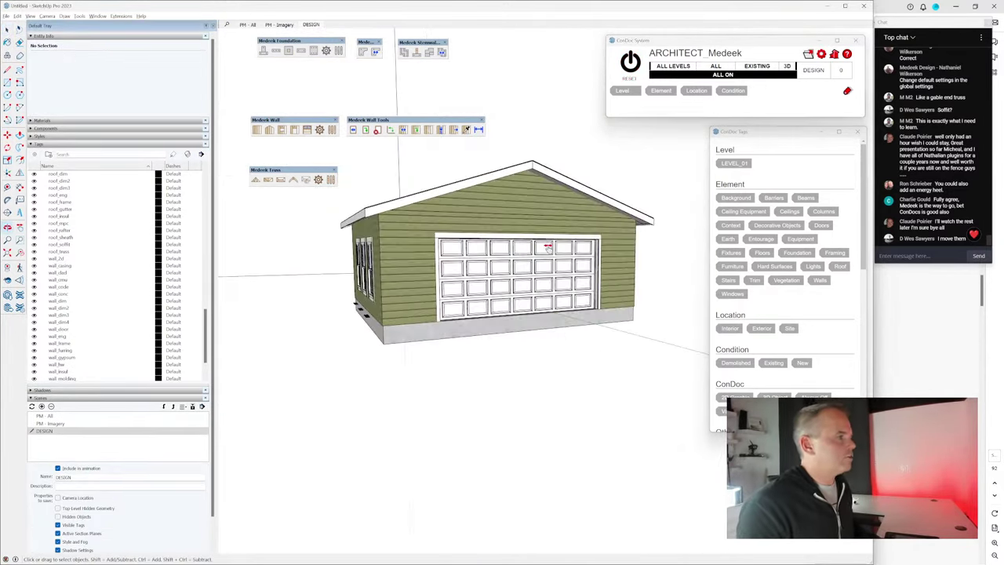
Step: Select the truss roof assembly on top of the garage
{"action": "scroll", "coordinate": [444, 245], "scroll_direction": "up", "scroll_amount": 3}
{"action": "middle_click_drag", "start_coordinate": [444, 245], "coordinate": [520, 299], "text": "shift"}
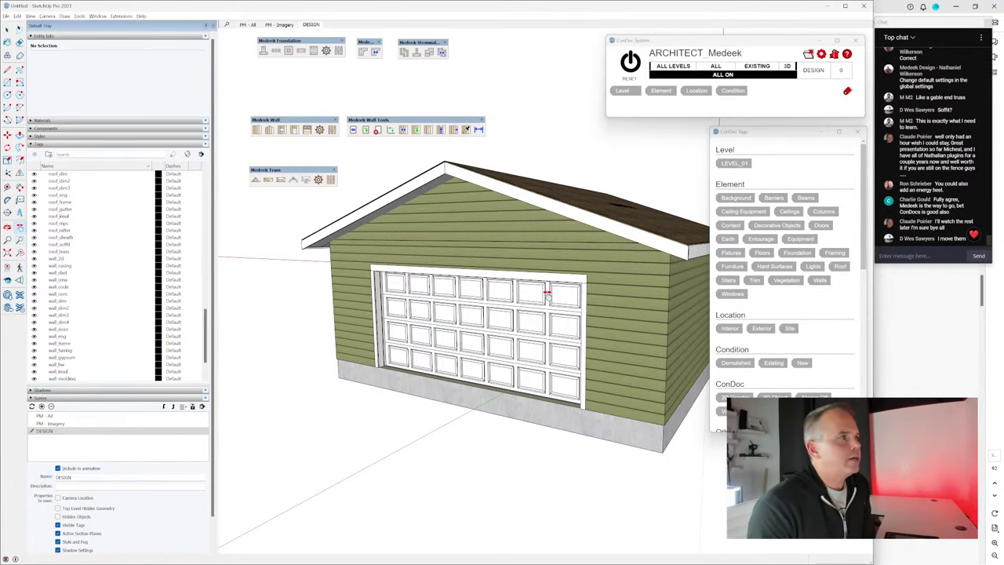
{"action": "mouse_move", "coordinate": [547, 292]}
{"action": "middle_mouse_down"}
{"action": "mouse_move", "coordinate": [520, 278]}
{"action": "mouse_move", "coordinate": [529, 223]}
{"action": "mouse_move", "coordinate": [545, 298]}
{"action": "mouse_move", "coordinate": [533, 282]}
{"action": "middle_mouse_up"}
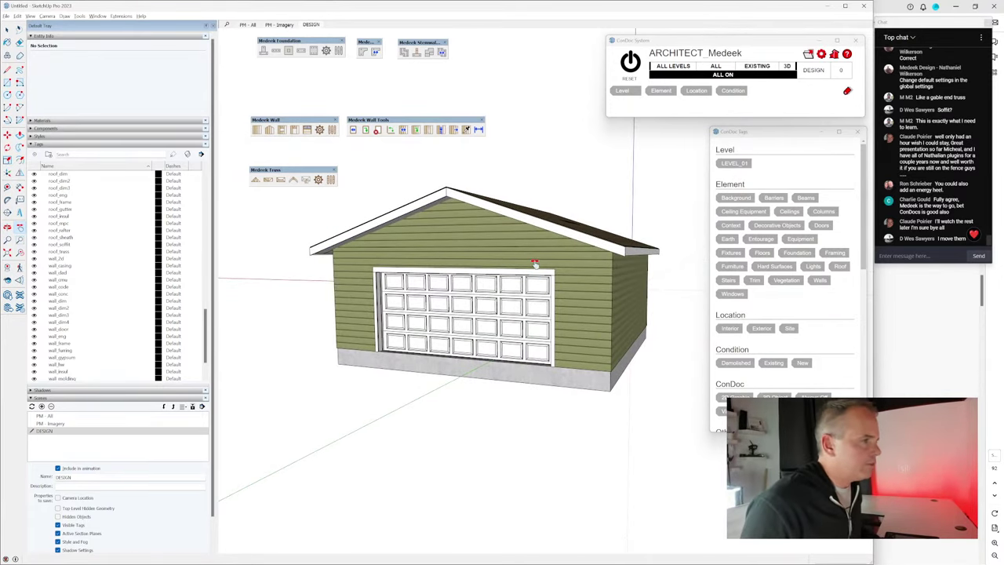
{"action": "middle_click_drag", "start_coordinate": [534, 265], "coordinate": [448, 304]}
{"action": "key", "text": "space"}
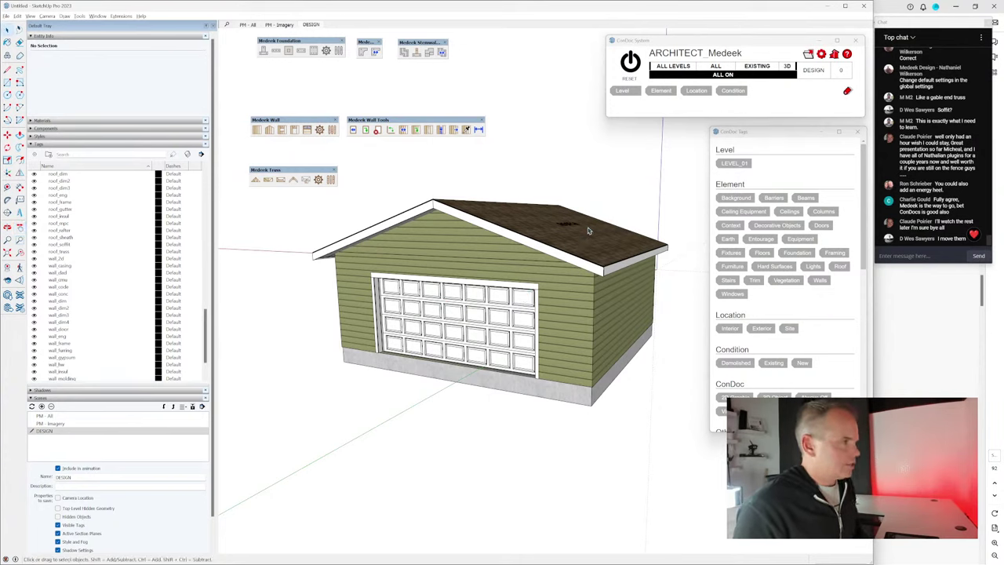
{"action": "middle_click_drag", "start_coordinate": [540, 284], "coordinate": [583, 244]}
{"action": "left_click", "coordinate": [582, 243]}
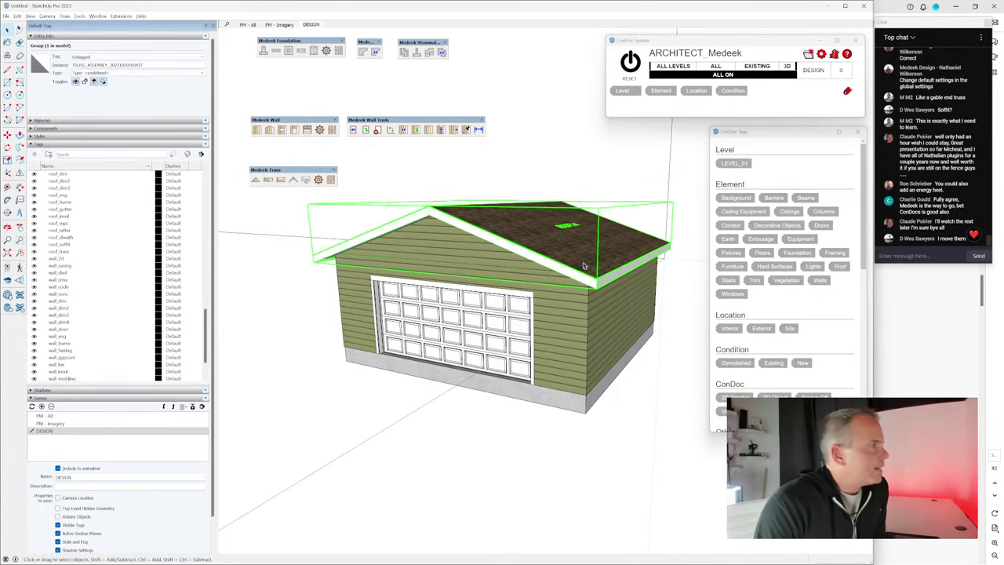
Step: Hide the roof_clad and roof_sheath tags to view the trusses and insulation, and restore them with the ConDoc reset
{"action": "scroll", "coordinate": [63, 206], "scroll_direction": "up", "scroll_amount": 2}
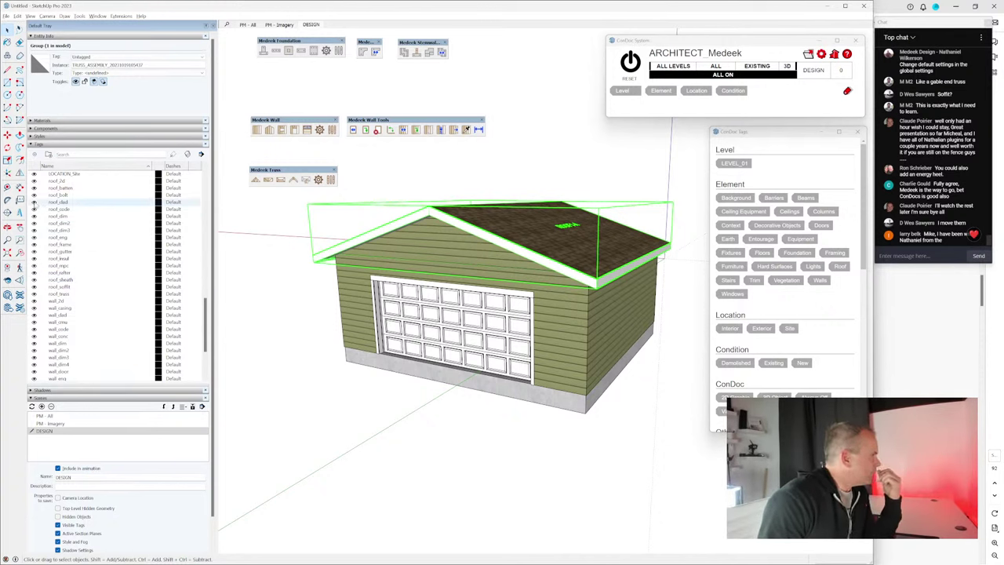
{"action": "left_click", "coordinate": [34, 202]}
{"action": "left_click", "coordinate": [34, 203]}
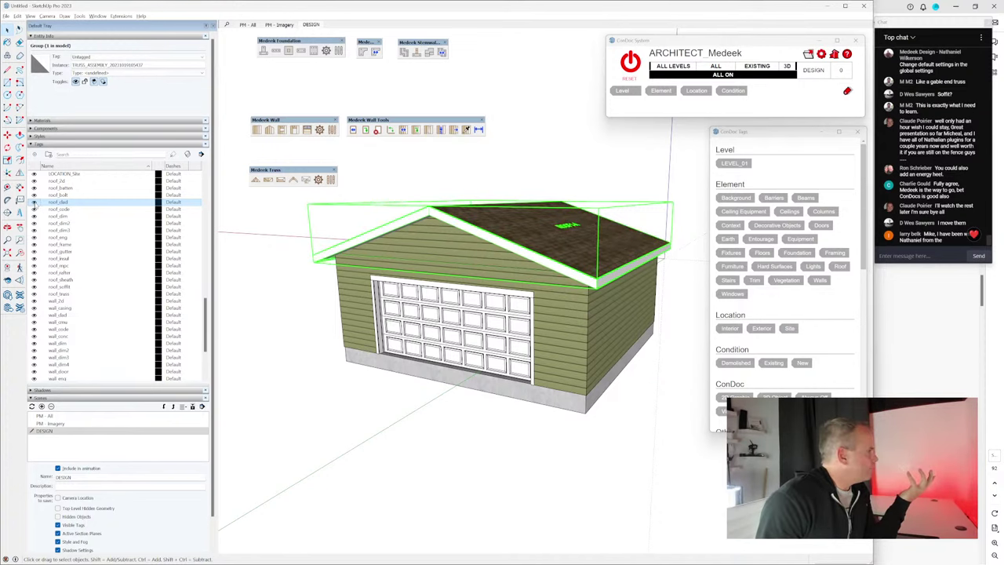
{"action": "left_click", "coordinate": [33, 202]}
{"action": "left_click", "coordinate": [33, 280]}
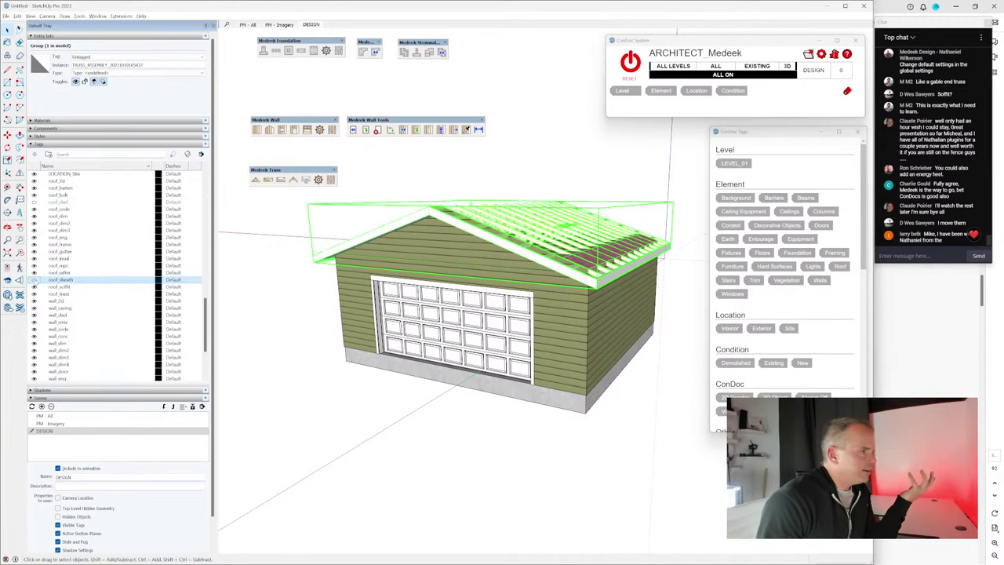
{"action": "middle_click_drag", "start_coordinate": [624, 130], "coordinate": [611, 213]}
{"action": "scroll", "coordinate": [577, 196], "scroll_direction": "up", "scroll_amount": 3}
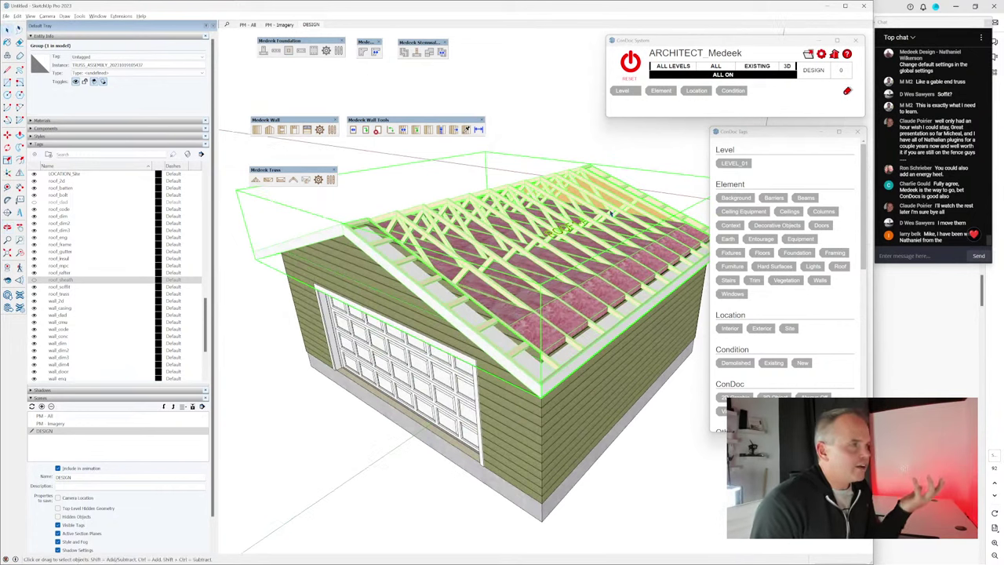
{"action": "left_click", "coordinate": [631, 62]}
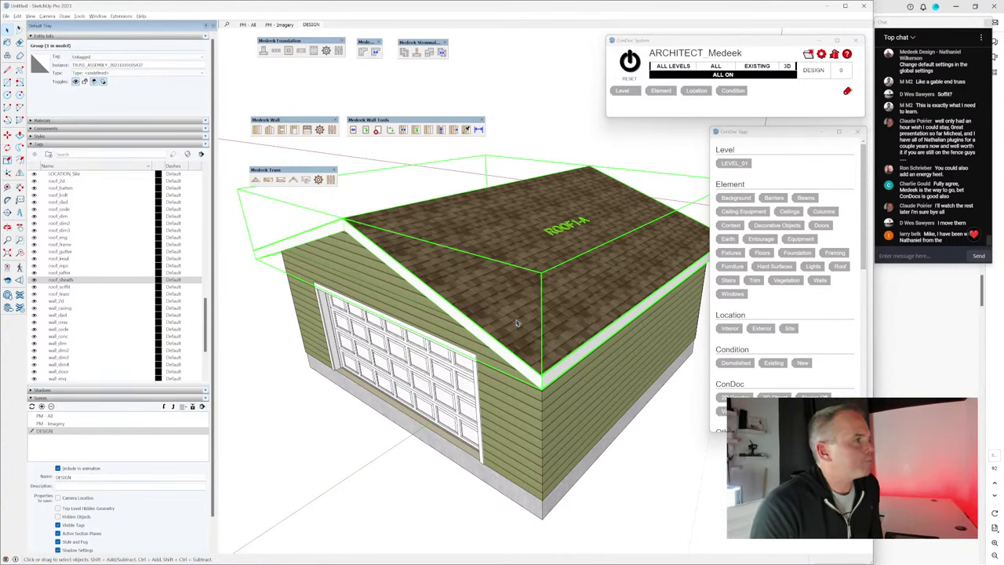
Step: Tag the selected truss roof assembly in ConDoc as LEVEL_01, Roof, Exterior and New
{"action": "middle_click_drag", "start_coordinate": [517, 323], "coordinate": [545, 279]}
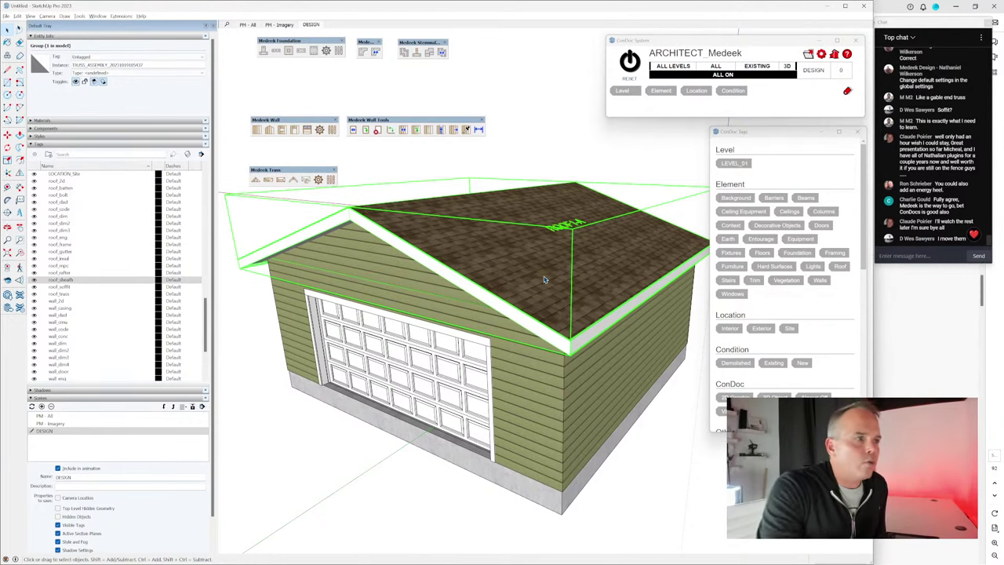
{"action": "middle_click_drag", "start_coordinate": [564, 277], "coordinate": [583, 224]}
{"action": "left_click", "coordinate": [736, 163]}
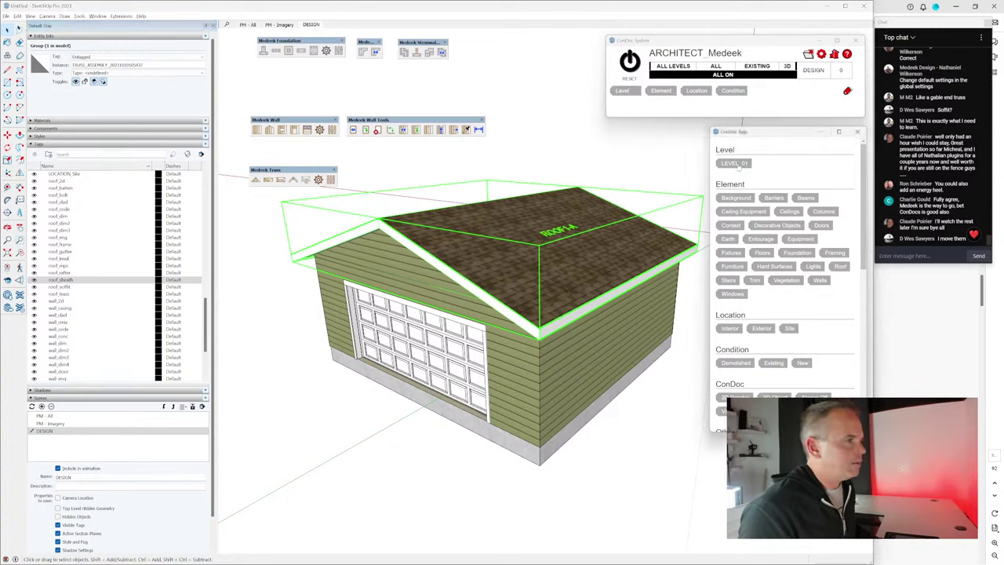
{"action": "left_click", "coordinate": [840, 267]}
{"action": "left_click", "coordinate": [762, 328]}
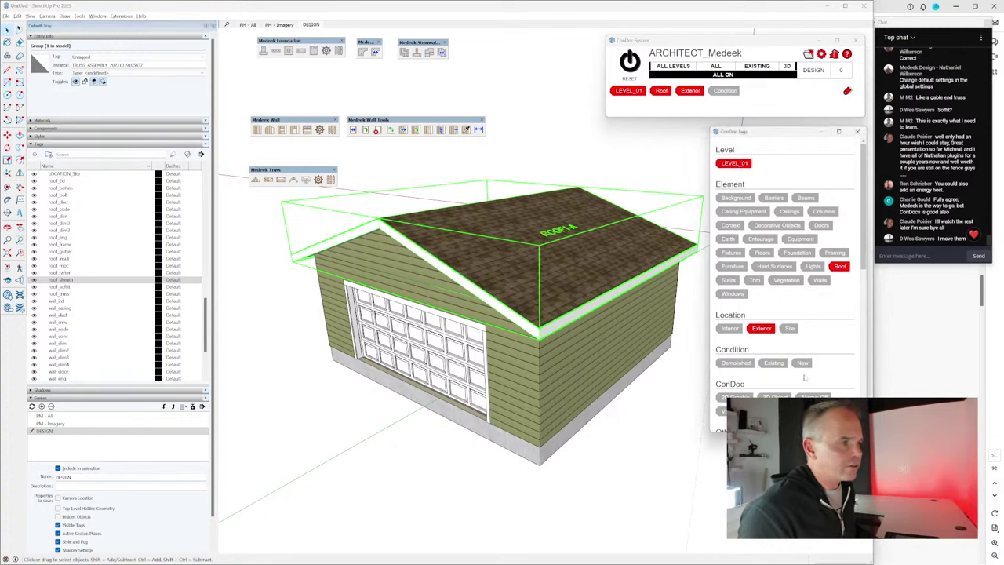
{"action": "left_click", "coordinate": [802, 363]}
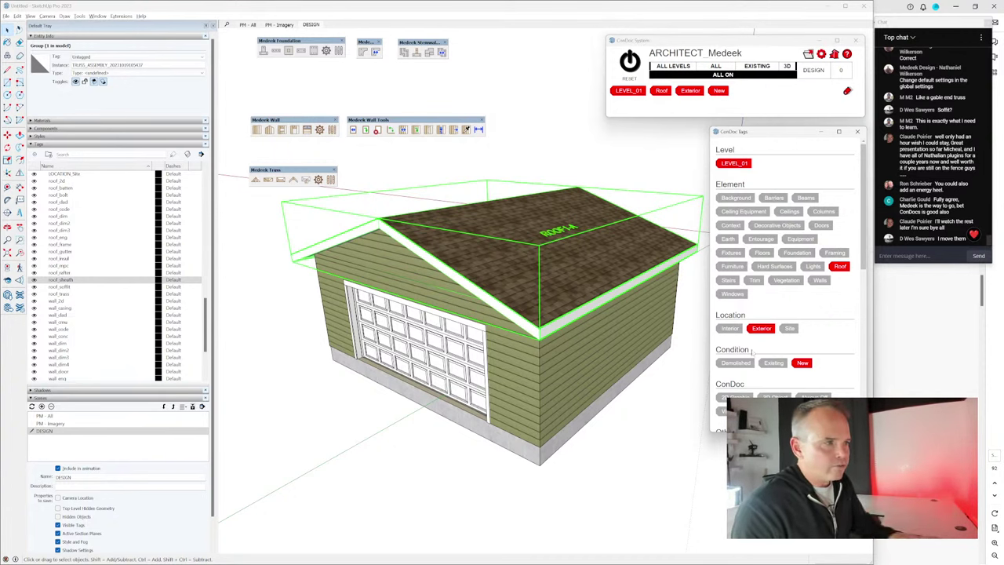
Step: Check the roof's tagging by switching the ELEMENT_Roof, CONDITION_New and LOCATION_Exterior tags off and back on one at a time
{"action": "scroll", "coordinate": [116, 307], "scroll_direction": "up", "scroll_amount": 5}
{"action": "scroll", "coordinate": [116, 306], "scroll_direction": "up", "scroll_amount": 10}
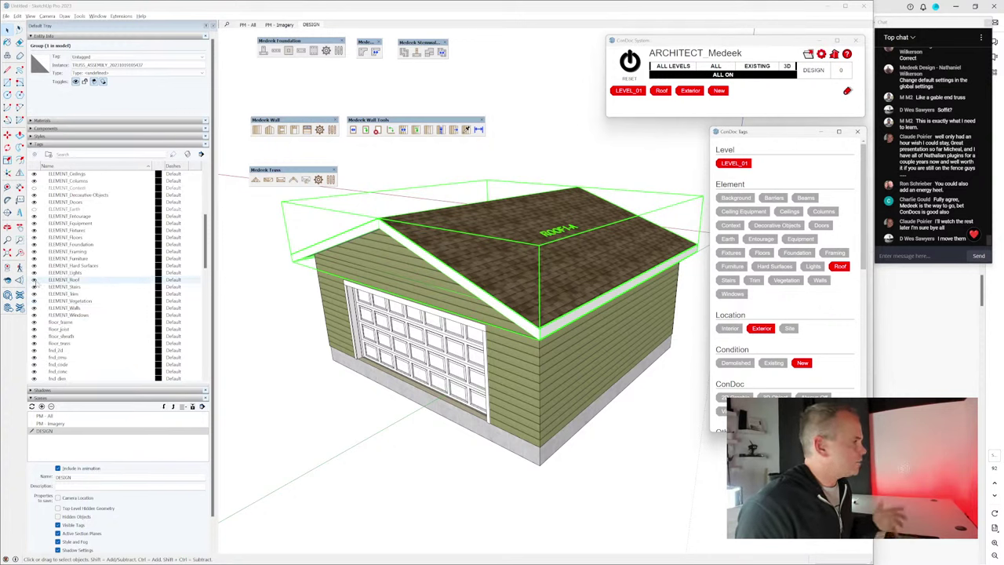
{"action": "left_click", "coordinate": [34, 280]}
{"action": "left_click", "coordinate": [34, 280]}
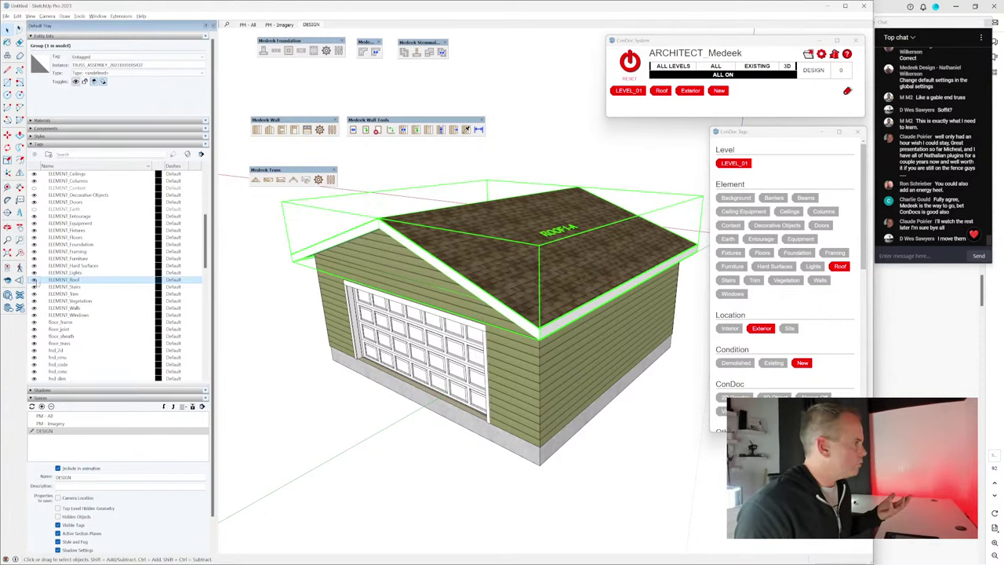
{"action": "scroll", "coordinate": [93, 290], "scroll_direction": "up", "scroll_amount": 8}
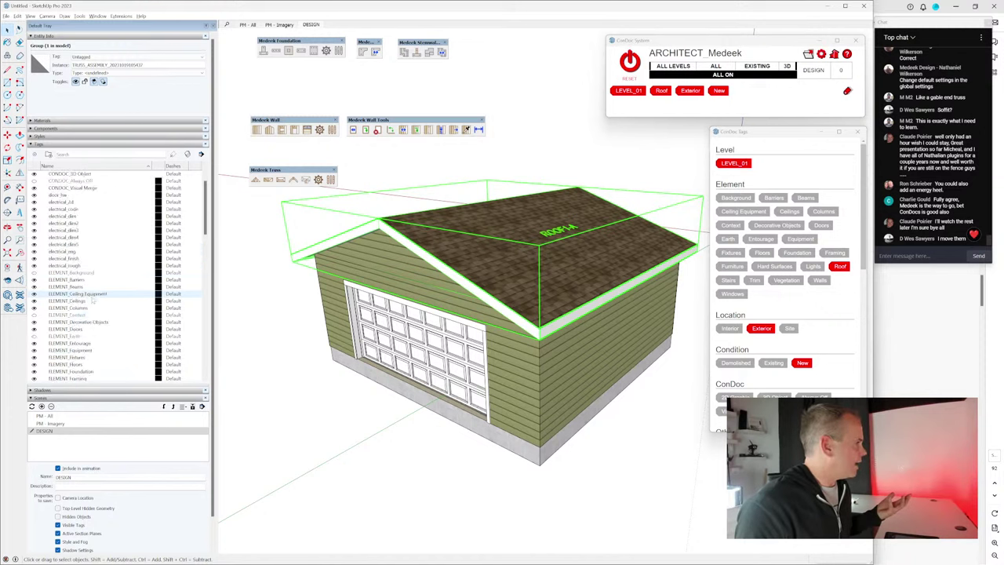
{"action": "left_click", "coordinate": [34, 210]}
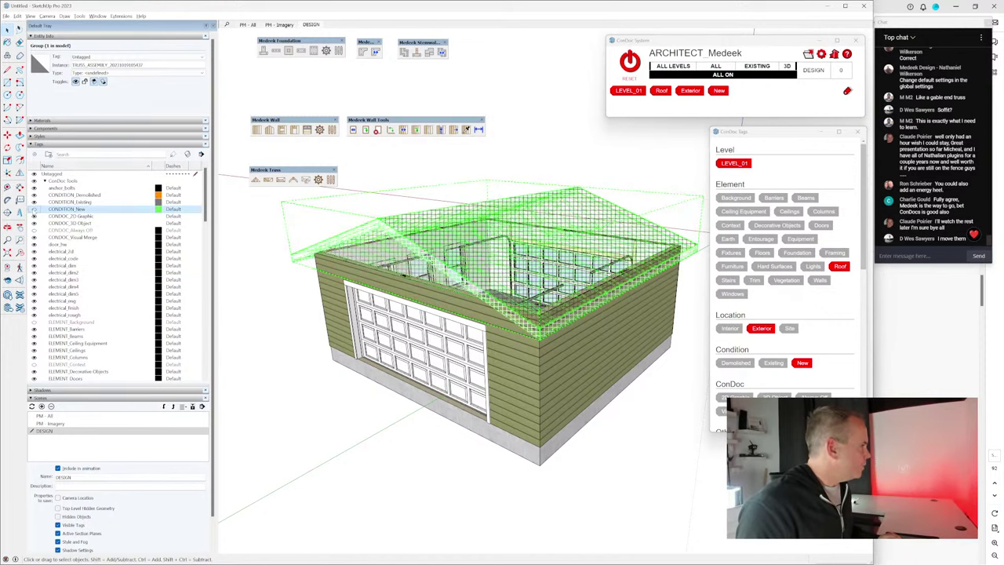
{"action": "left_click", "coordinate": [34, 210]}
{"action": "scroll", "coordinate": [86, 267], "scroll_direction": "down", "scroll_amount": 10}
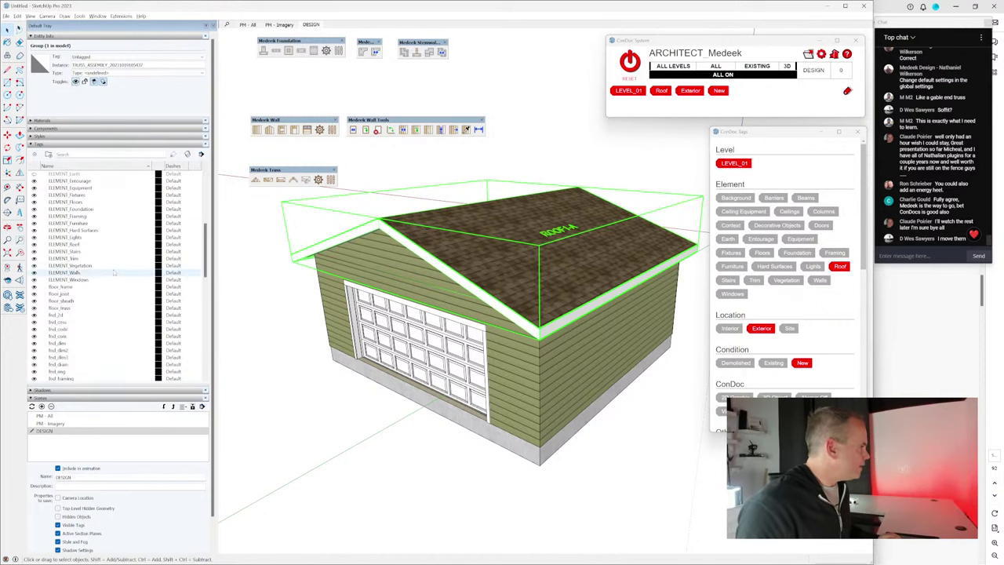
{"action": "left_click", "coordinate": [34, 252]}
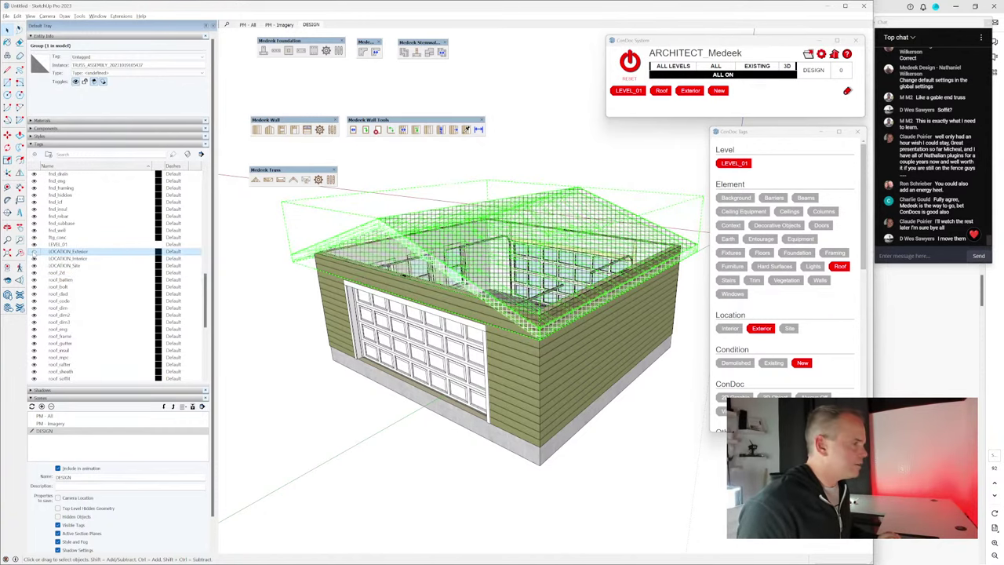
{"action": "left_click", "coordinate": [33, 251]}
{"action": "scroll", "coordinate": [88, 276], "scroll_direction": "down", "scroll_amount": 7}
{"action": "scroll", "coordinate": [88, 278], "scroll_direction": "down", "scroll_amount": 3}
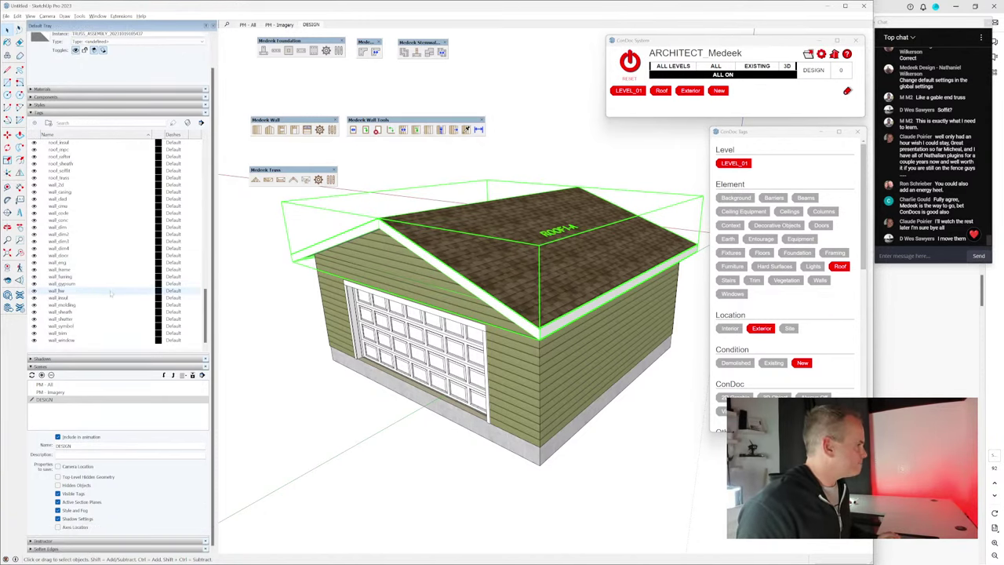
{"action": "scroll", "coordinate": [90, 287], "scroll_direction": "up", "scroll_amount": 12}
{"action": "scroll", "coordinate": [249, 271], "scroll_direction": "up", "scroll_amount": 2}
Step: Deselect the roof assembly and select it again to check its assigned ConDoc tags
{"action": "left_click", "coordinate": [478, 191]}
{"action": "middle_click_drag", "start_coordinate": [477, 190], "coordinate": [597, 231]}
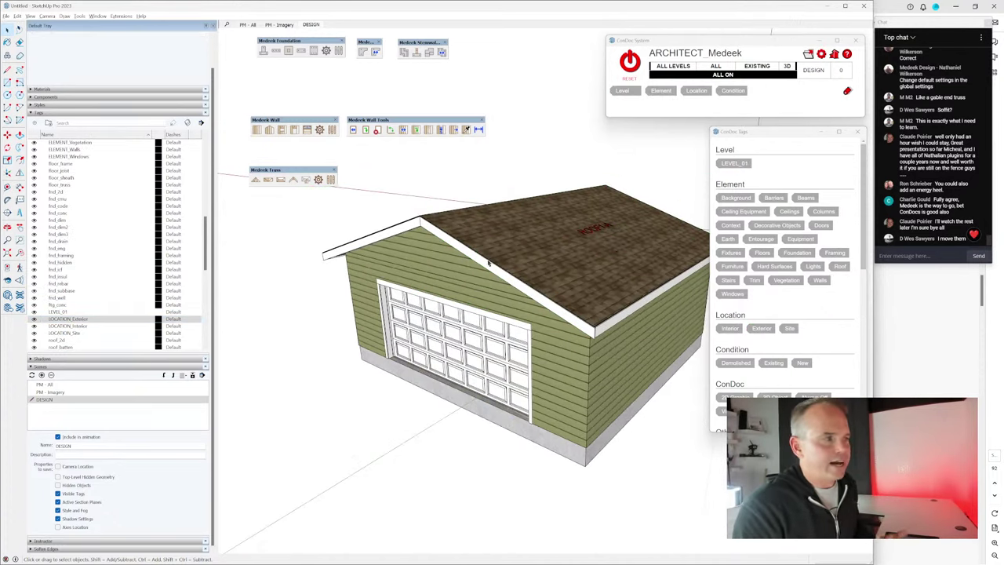
{"action": "left_click", "coordinate": [599, 230]}
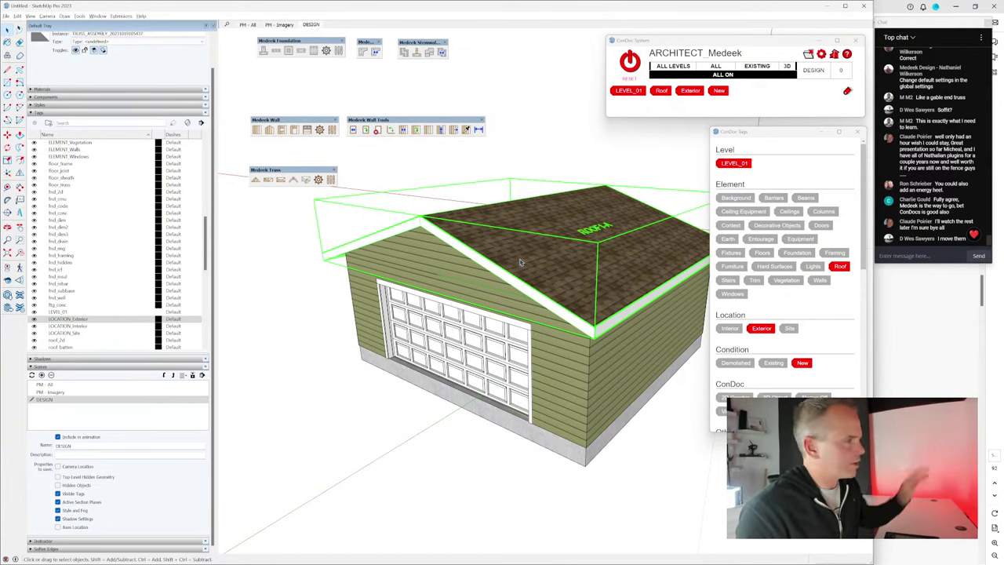
Step: Filter the tag list by "elem" and hide every ELEMENT tag except ELEMENT_Equipment
{"action": "scroll", "coordinate": [432, 238], "scroll_direction": "down", "scroll_amount": 2}
{"action": "left_click", "coordinate": [89, 122]}
{"action": "type", "text": "elem"}
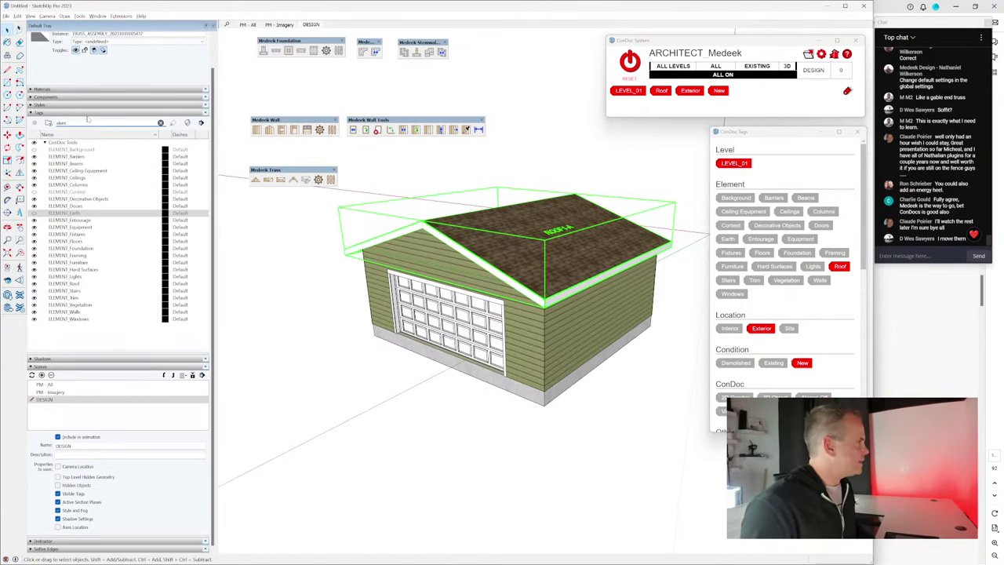
{"action": "left_click", "coordinate": [70, 149]}
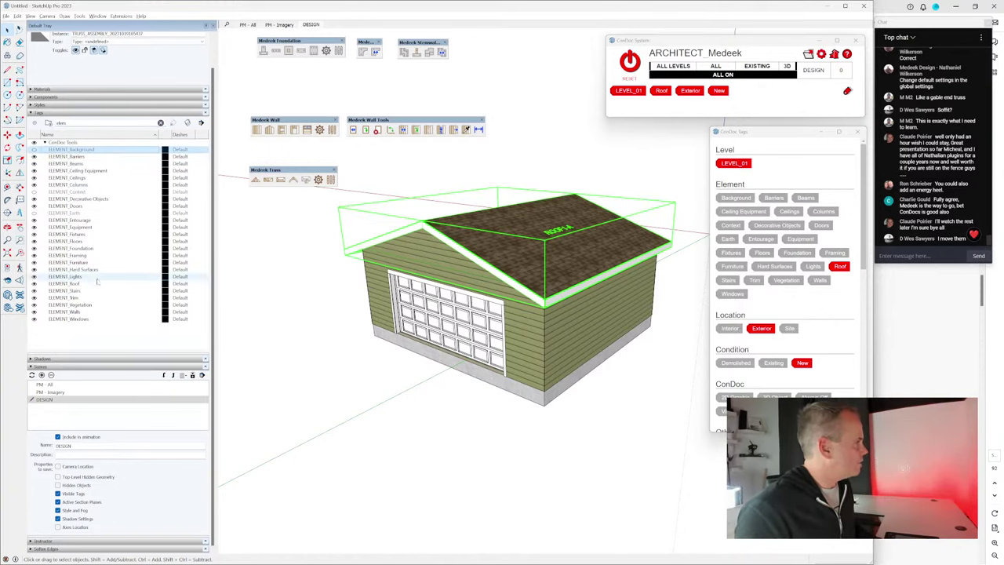
{"action": "left_click", "coordinate": [79, 318], "text": "shift"}
{"action": "left_click", "coordinate": [33, 227]}
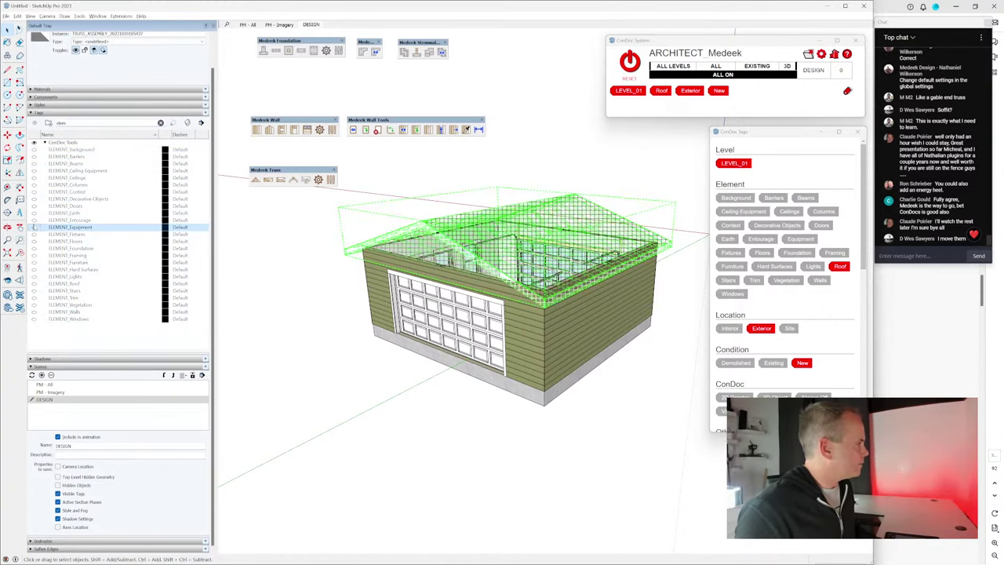
Step: Select the garage's wall assemblies and tag them in ConDoc as LEVEL_01, Walls, Exterior and New
{"action": "left_click", "coordinate": [451, 183]}
{"action": "middle_click_drag", "start_coordinate": [546, 277], "coordinate": [590, 283]}
{"action": "middle_click_drag", "start_coordinate": [623, 213], "coordinate": [531, 258]}
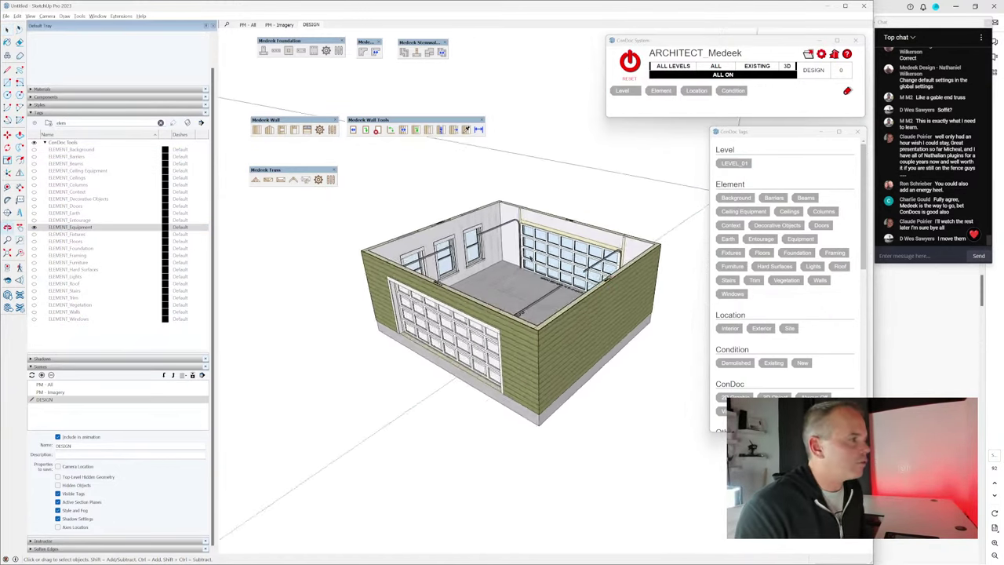
{"action": "scroll", "coordinate": [571, 244], "scroll_direction": "up", "scroll_amount": 3}
{"action": "left_click", "coordinate": [574, 242]}
{"action": "scroll", "coordinate": [623, 292], "scroll_direction": "down", "scroll_amount": 3}
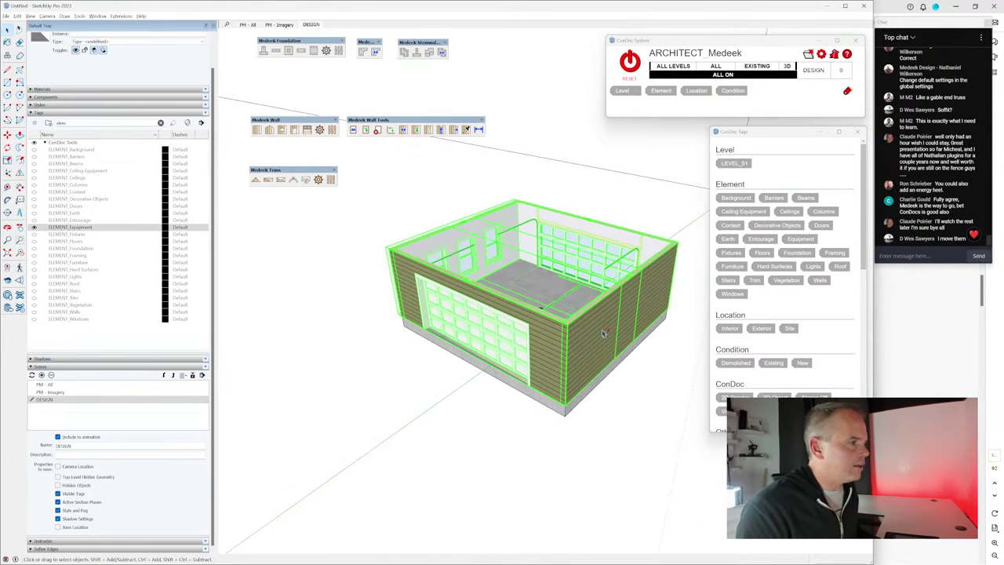
{"action": "left_click", "coordinate": [734, 163]}
{"action": "left_click", "coordinate": [820, 280]}
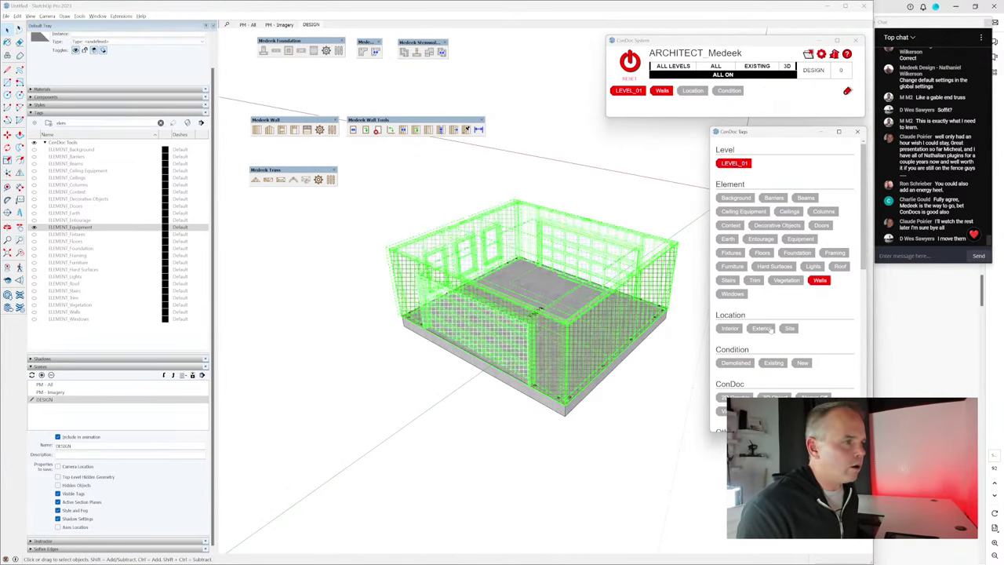
{"action": "left_click", "coordinate": [761, 328]}
{"action": "left_click", "coordinate": [802, 362]}
{"action": "left_click", "coordinate": [673, 418]}
Step: Select the slab foundation assembly and tag it in ConDoc as LEVEL_01, Foundation, Interior and New
{"action": "left_click", "coordinate": [580, 323]}
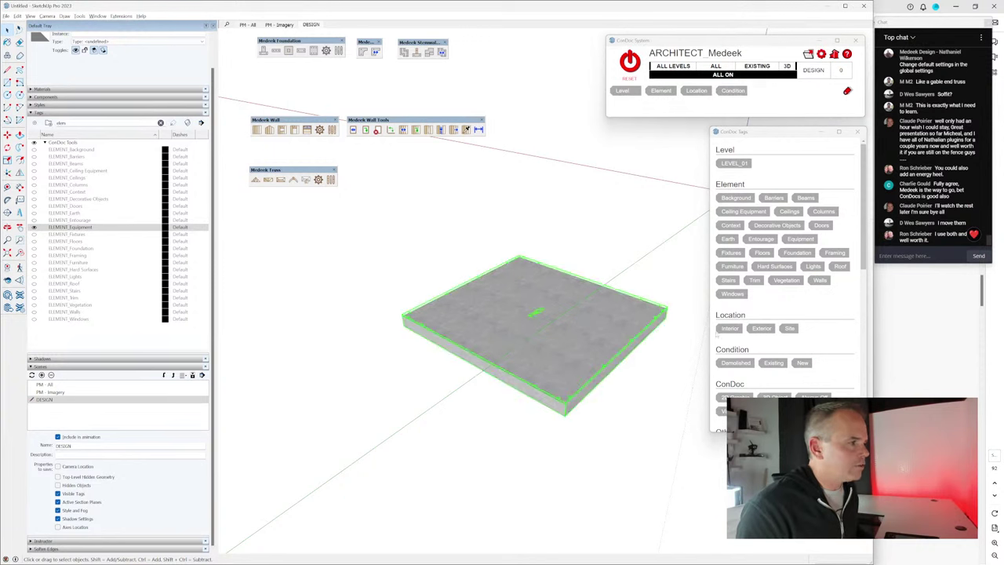
{"action": "left_click", "coordinate": [742, 163]}
{"action": "left_click", "coordinate": [794, 255]}
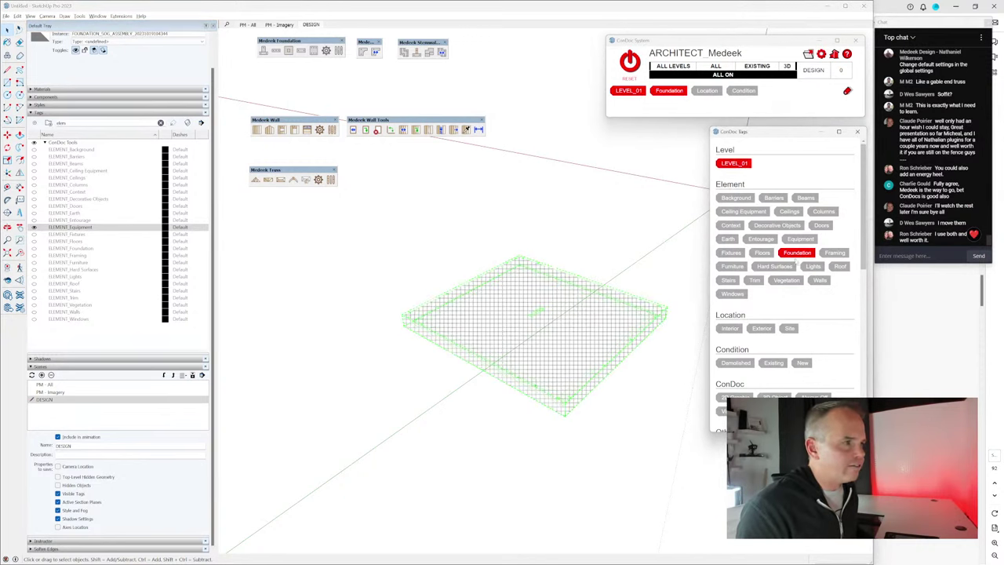
{"action": "left_click", "coordinate": [729, 328]}
{"action": "left_click", "coordinate": [803, 364]}
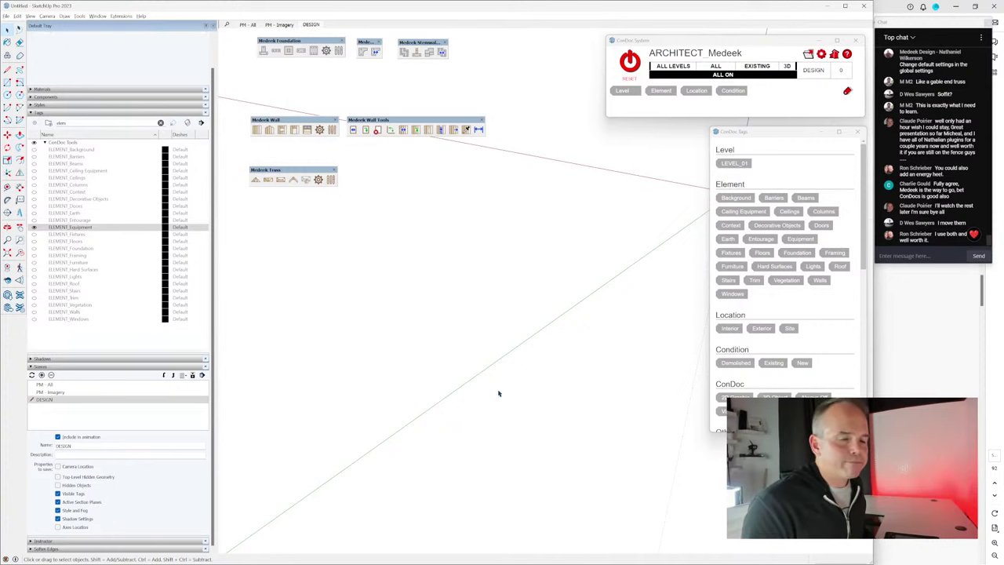
Step: Reset the ConDoc visibility and view the whole garage from its window side
{"action": "left_click", "coordinate": [630, 61]}
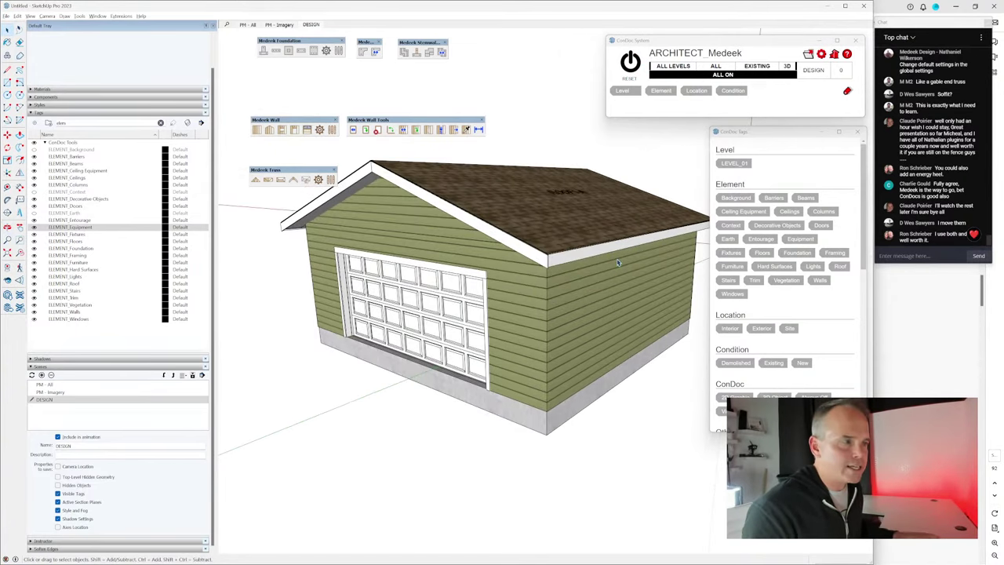
{"action": "scroll", "coordinate": [533, 304], "scroll_direction": "down", "scroll_amount": 2}
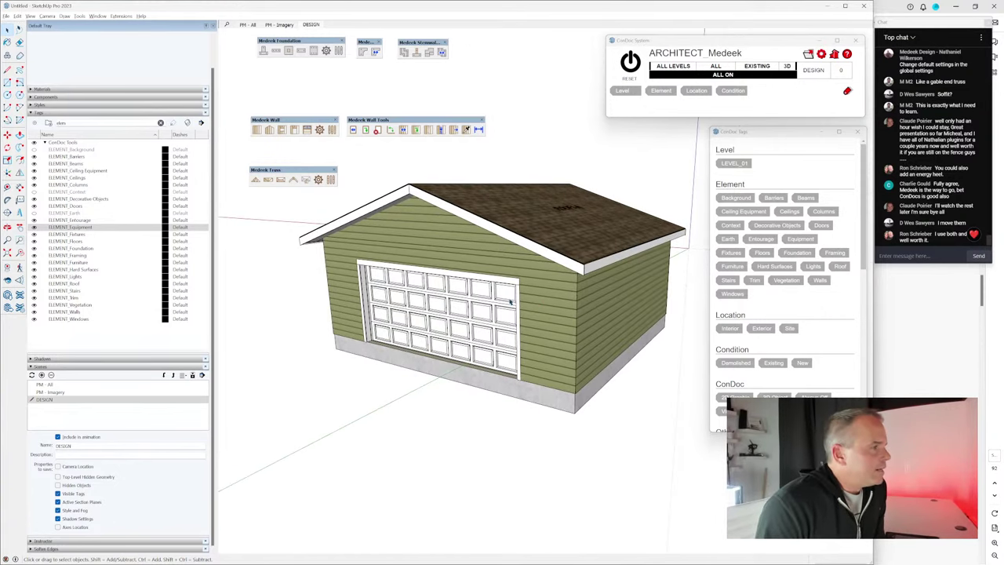
{"action": "middle_click_drag", "start_coordinate": [450, 291], "coordinate": [598, 293]}
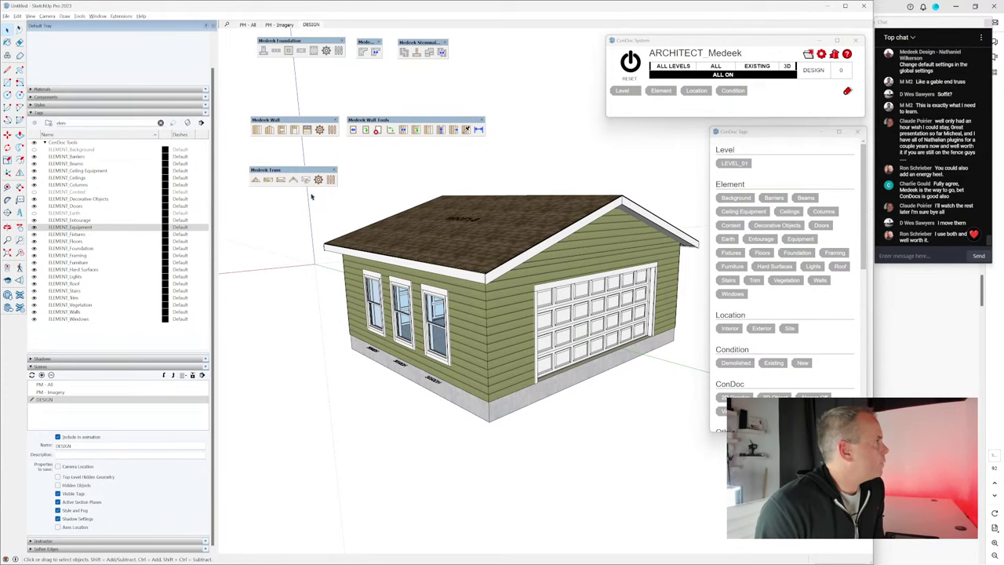
Step: Save the model as Denver Garage in the TEMP folder on the desktop
{"action": "key", "text": "ctrl+s"}
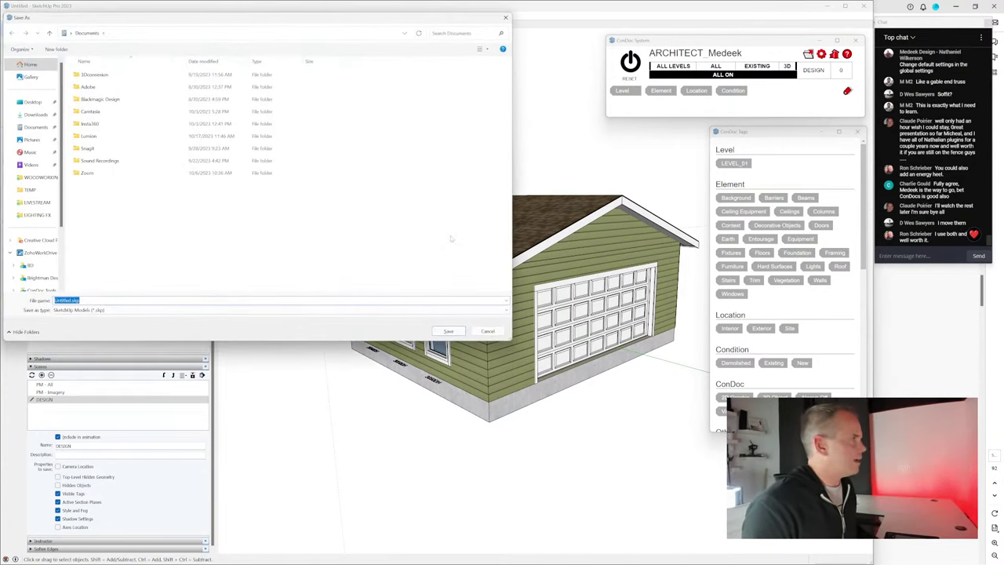
{"action": "left_click", "coordinate": [33, 102]}
{"action": "double_click", "coordinate": [90, 111]}
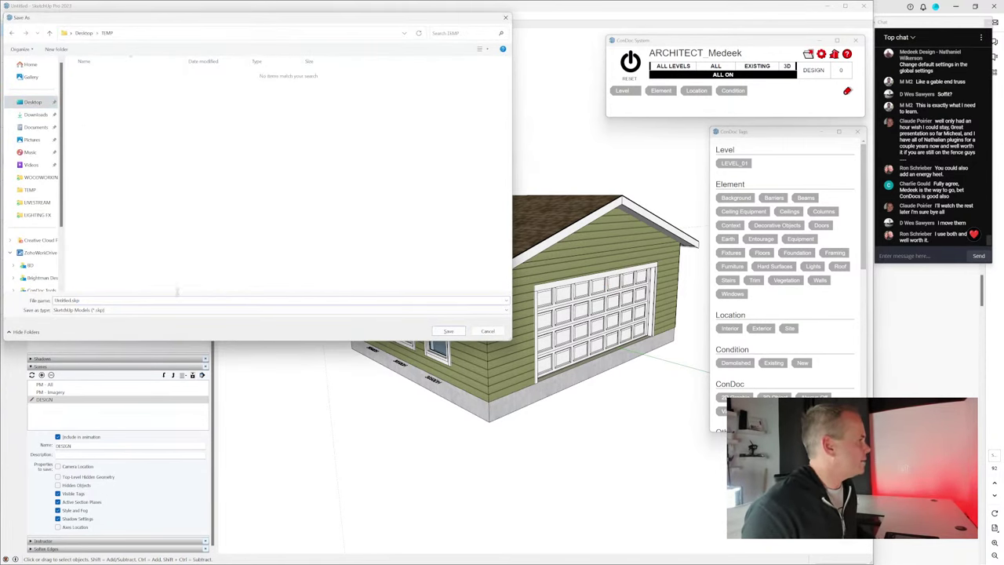
{"action": "type", "text": "Dem"}
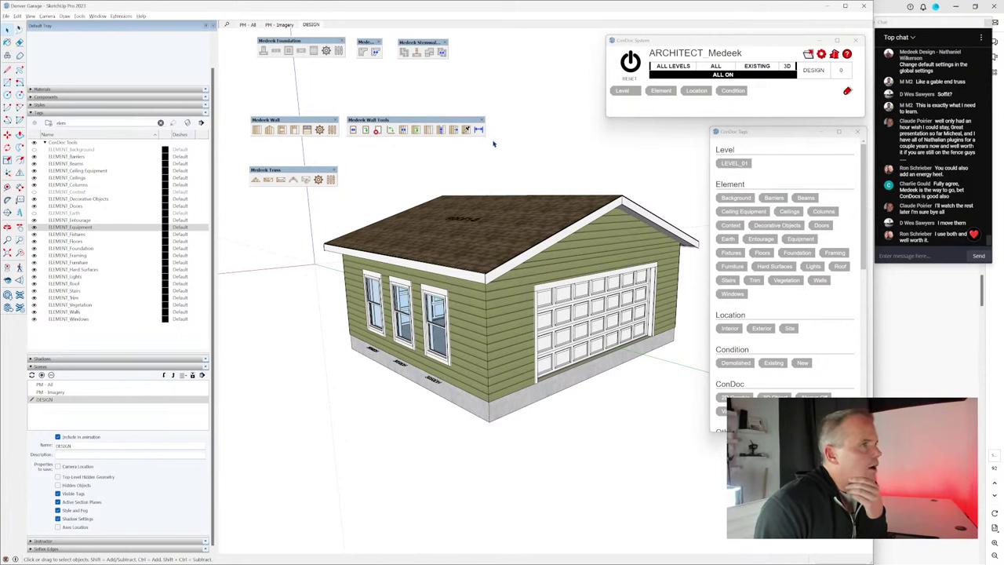
Step: Show the ConDoc Tools toolbar and place it beside the Medeek Stemwall toolbar
{"action": "right_click", "coordinate": [374, 53]}
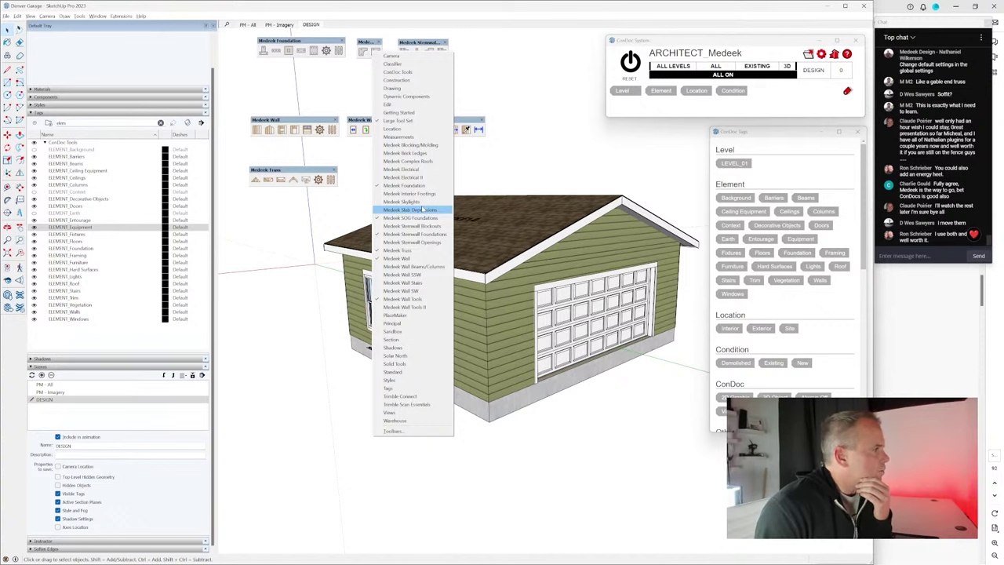
{"action": "left_click", "coordinate": [401, 72]}
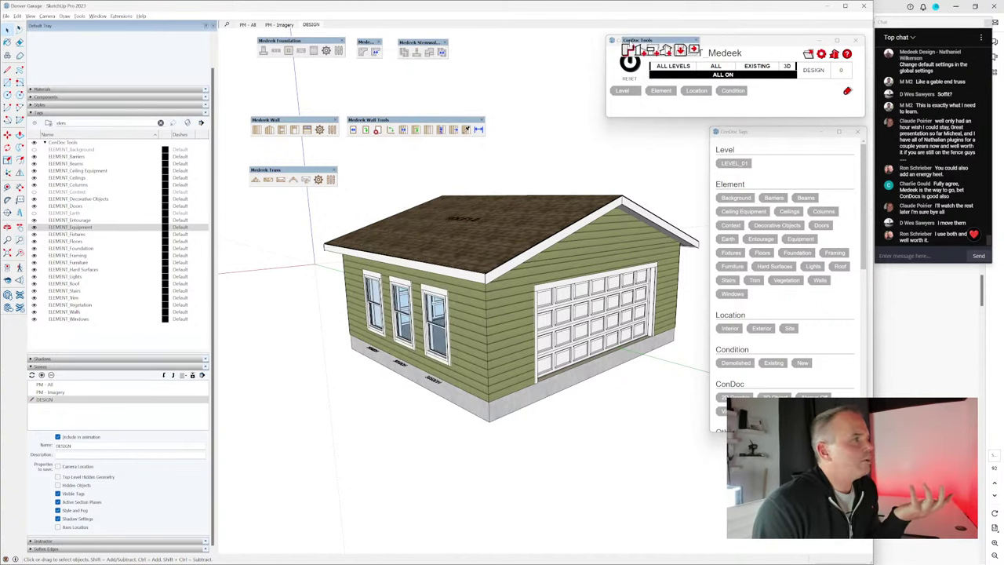
{"action": "left_click_drag", "start_coordinate": [657, 40], "coordinate": [523, 43]}
Step: Generate the MDK Foundation Plan, Plan Detail, Construction Plan, Roof Plan and Full Background Plan with the ConDoc Plan Generator
{"action": "left_click", "coordinate": [495, 53]}
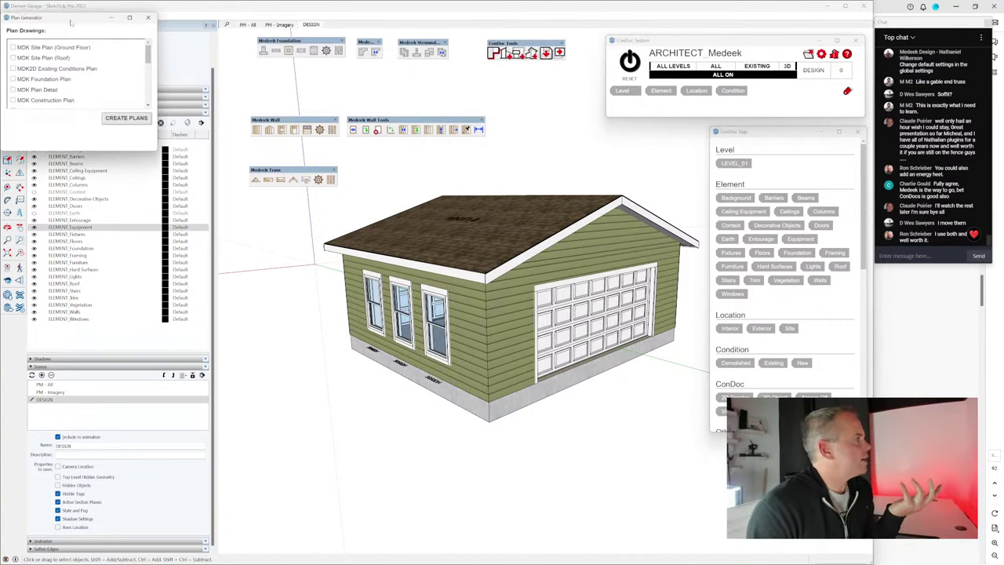
{"action": "left_click_drag", "start_coordinate": [70, 22], "coordinate": [598, 143]}
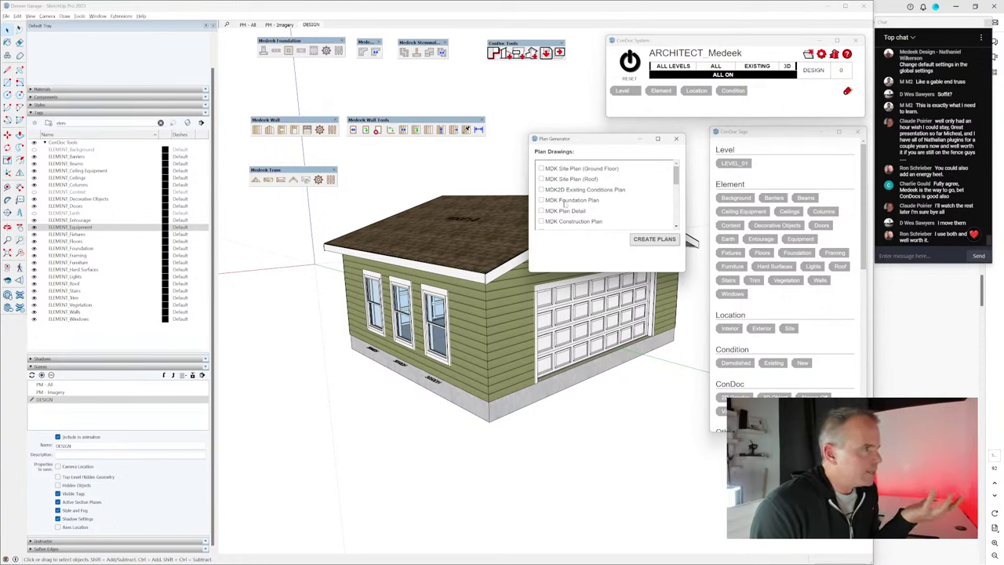
{"action": "left_click", "coordinate": [566, 201]}
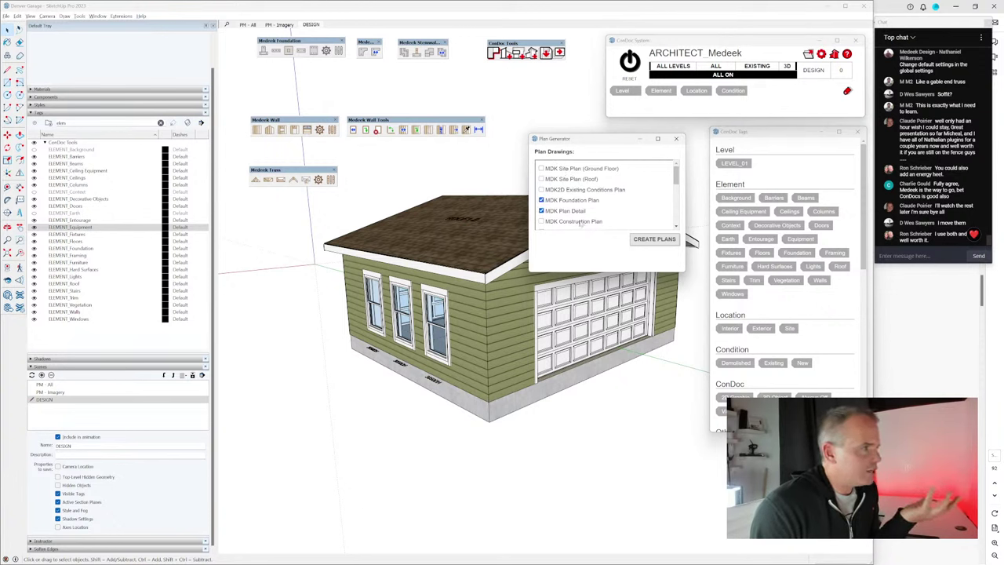
{"action": "left_click", "coordinate": [580, 222]}
{"action": "scroll", "coordinate": [576, 211], "scroll_direction": "down", "scroll_amount": 1}
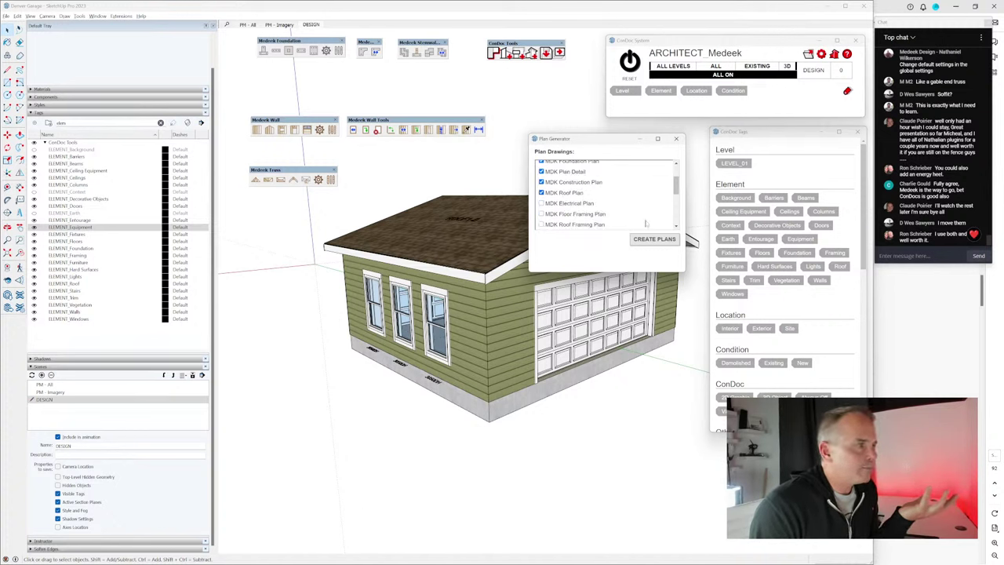
{"action": "left_click_drag", "start_coordinate": [675, 187], "coordinate": [677, 214]}
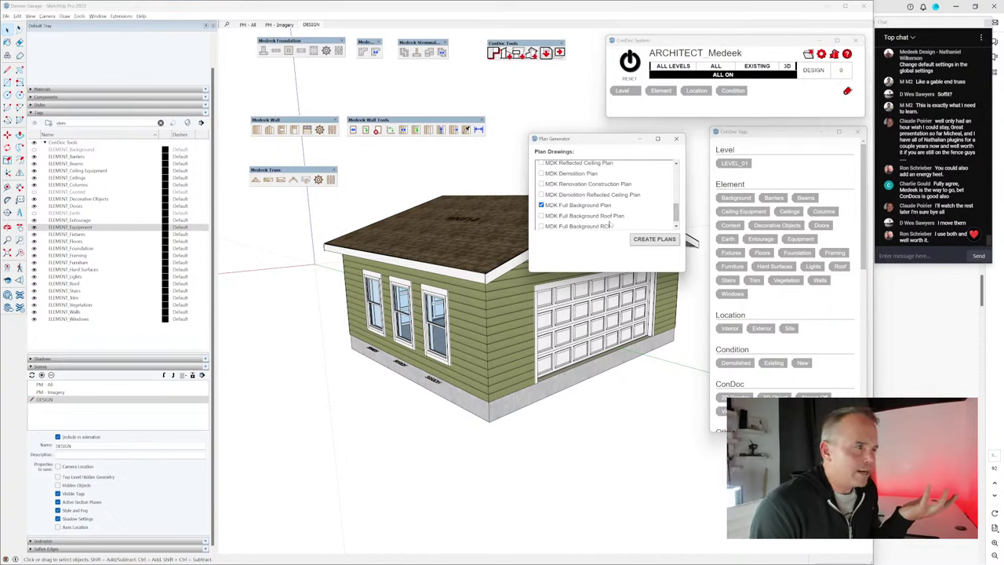
{"action": "left_click_drag", "start_coordinate": [675, 217], "coordinate": [679, 188]}
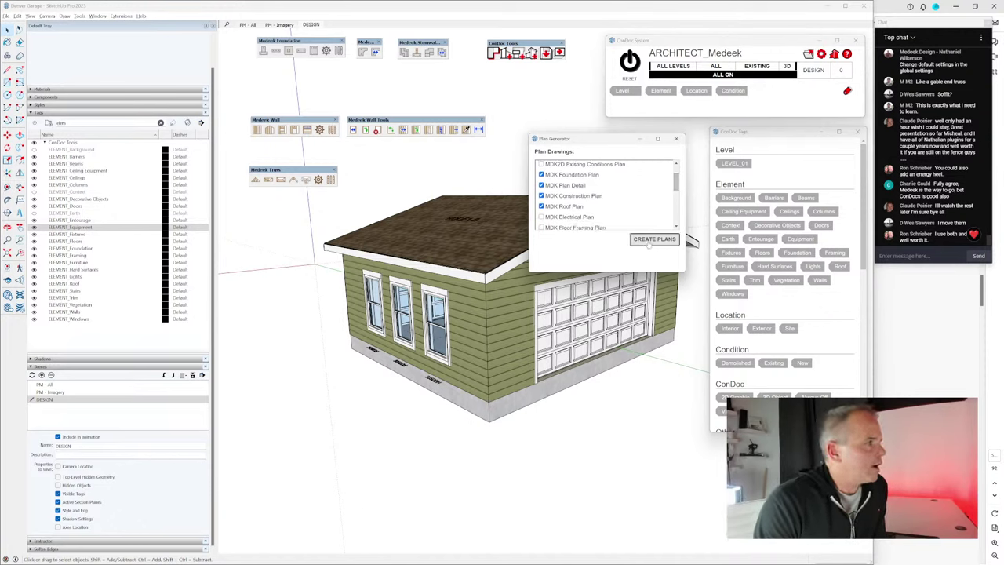
{"action": "left_click", "coordinate": [654, 238]}
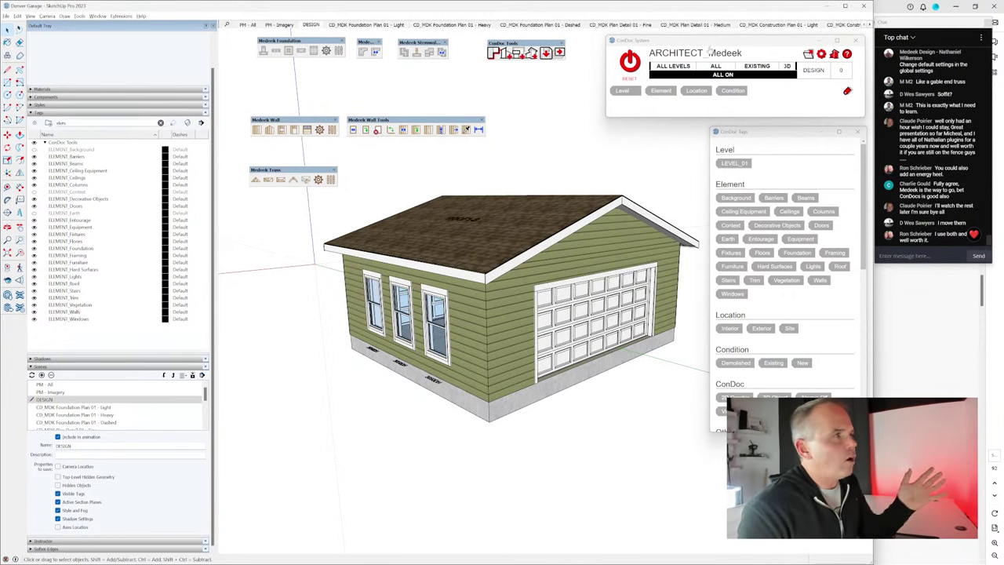
Step: Enlarge the scene list to fit all generated plan scenes and open CD_MDK Foundation Plan 01 - Light
{"action": "left_click", "coordinate": [71, 114]}
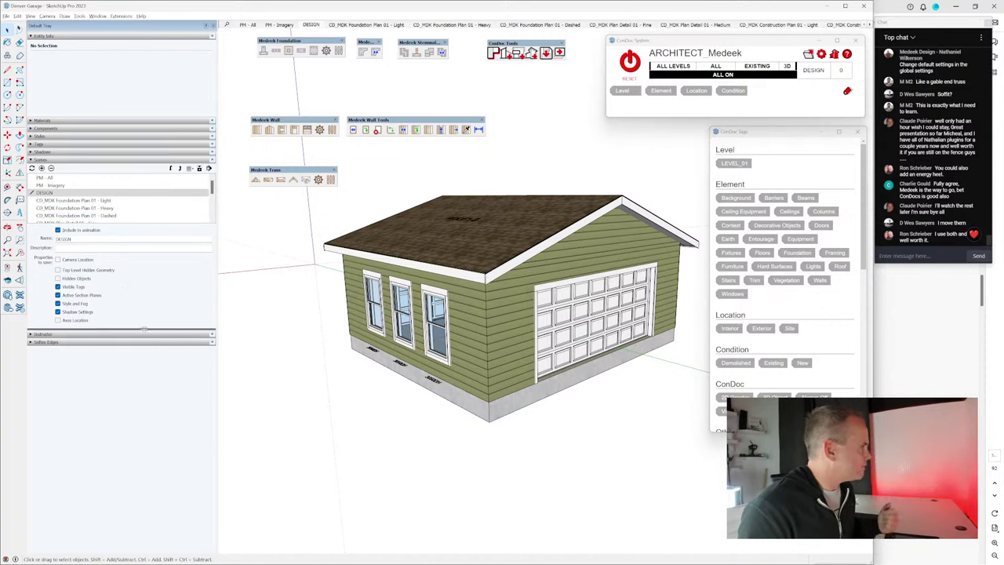
{"action": "left_click_drag", "start_coordinate": [162, 496], "coordinate": [162, 500]}
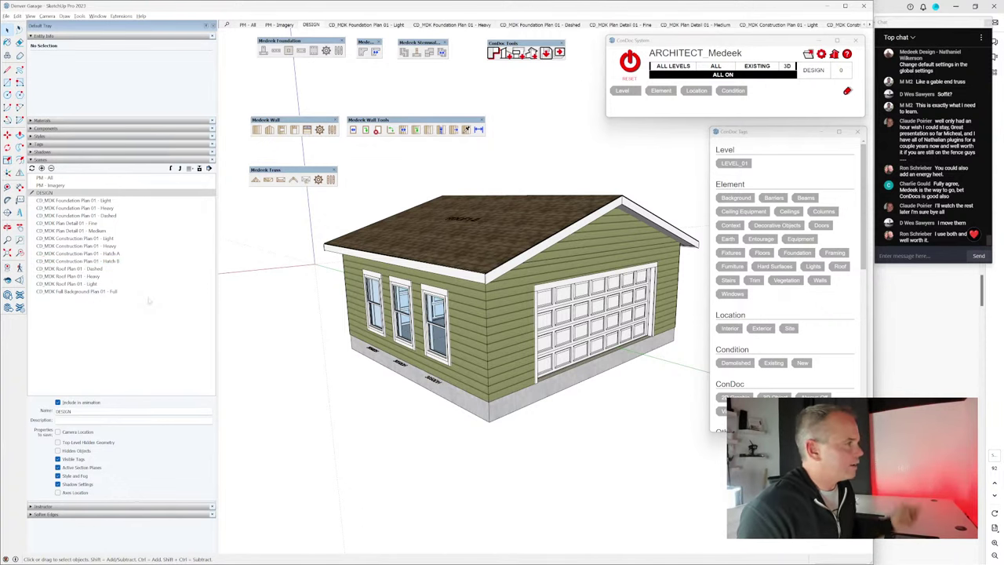
{"action": "middle_click_drag", "start_coordinate": [506, 301], "coordinate": [452, 298]}
{"action": "scroll", "coordinate": [451, 306], "scroll_direction": "down", "scroll_amount": 4}
{"action": "scroll", "coordinate": [465, 231], "scroll_direction": "down", "scroll_amount": 3}
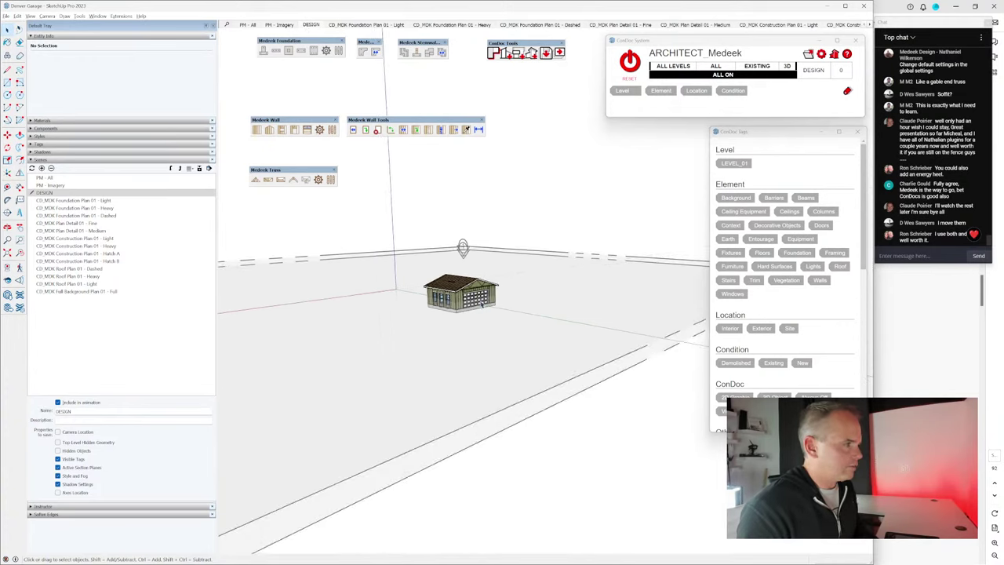
{"action": "scroll", "coordinate": [430, 304], "scroll_direction": "up", "scroll_amount": 6}
{"action": "scroll", "coordinate": [431, 304], "scroll_direction": "up", "scroll_amount": 3}
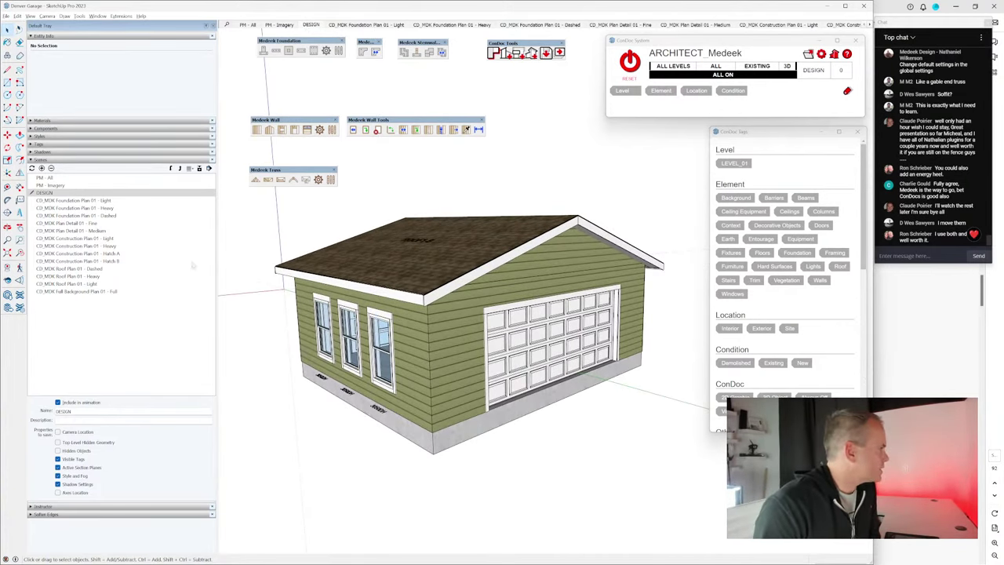
{"action": "left_click", "coordinate": [85, 201]}
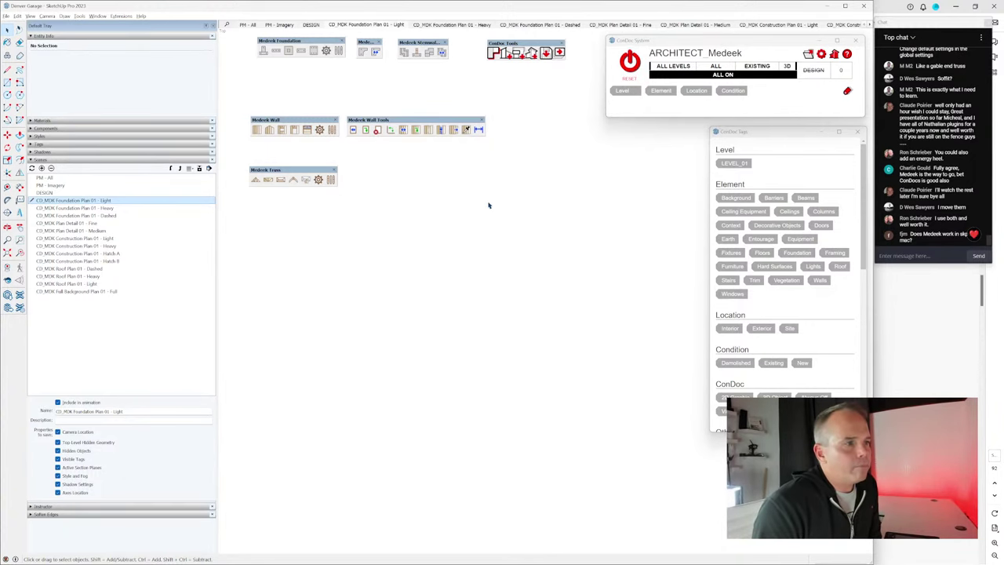
Step: Reset the ConDoc visibility and change the foundation assembly's location tag to Exterior
{"action": "left_click", "coordinate": [630, 62]}
{"action": "scroll", "coordinate": [510, 332], "scroll_direction": "down", "scroll_amount": 2}
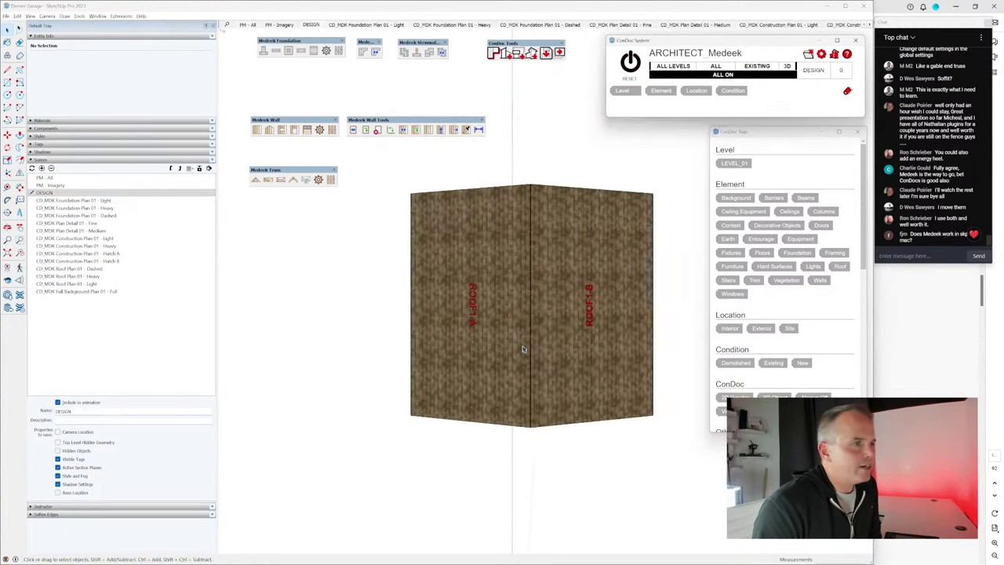
{"action": "middle_click_drag", "start_coordinate": [510, 376], "coordinate": [542, 337]}
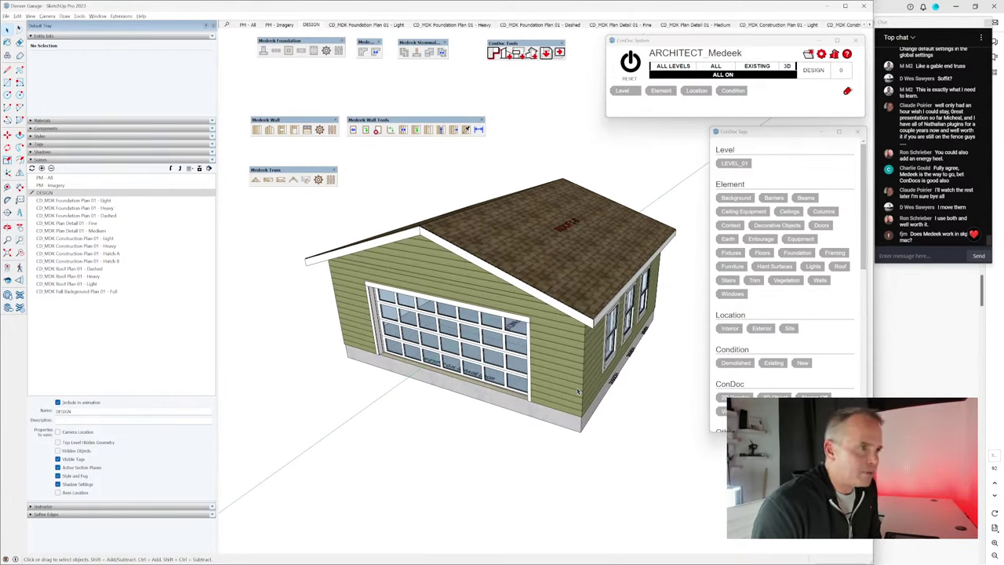
{"action": "middle_click_drag", "start_coordinate": [535, 408], "coordinate": [532, 394]}
{"action": "left_click", "coordinate": [537, 410]}
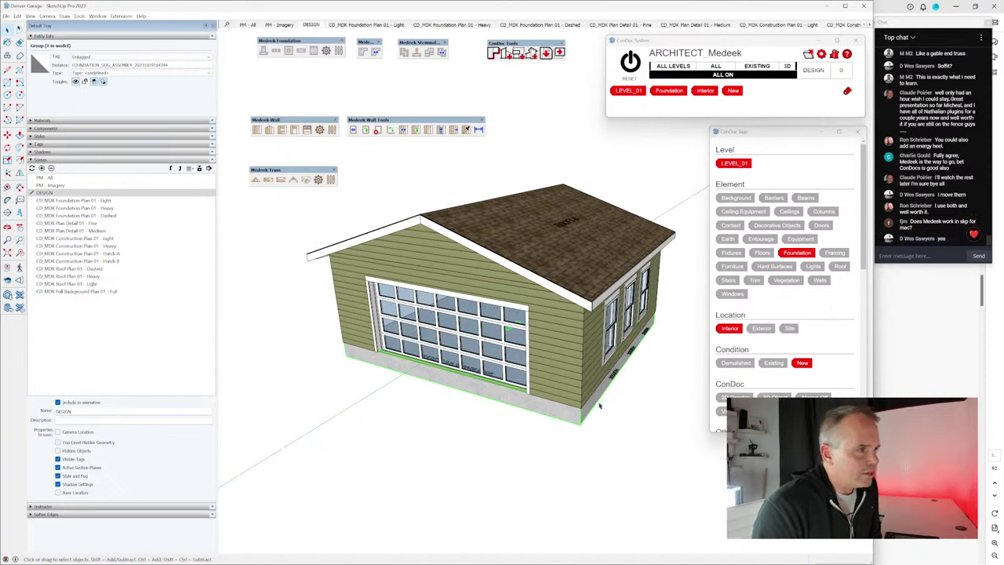
{"action": "left_click", "coordinate": [762, 328]}
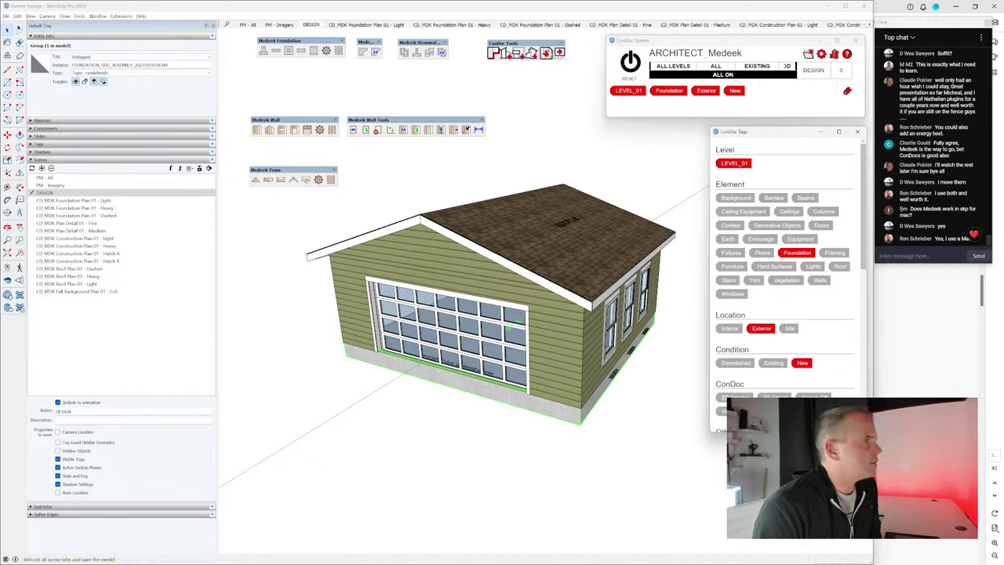
Step: Review the Light, Heavy and Dashed scenes of CD_MDK Foundation Plan 01
{"action": "double_click", "coordinate": [79, 201]}
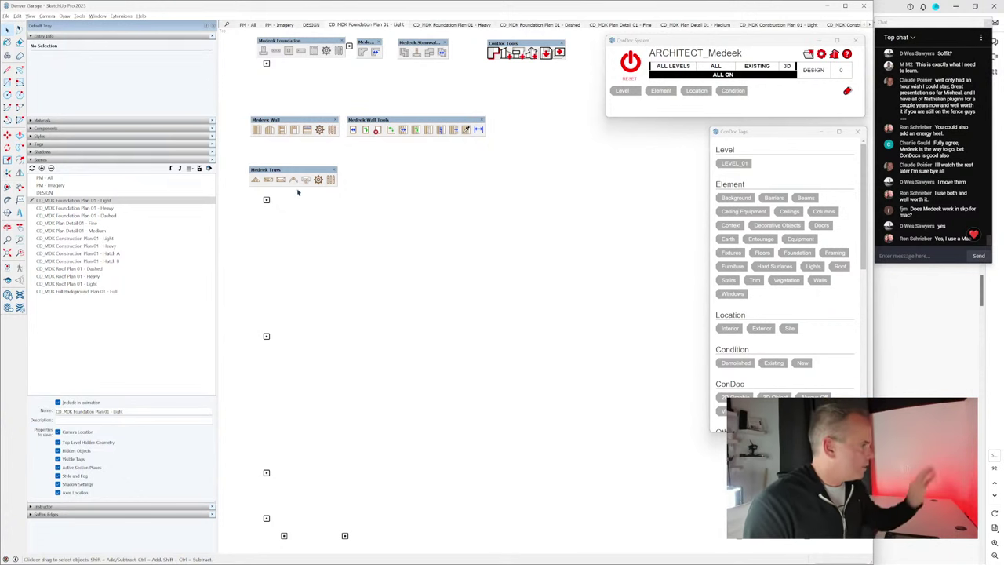
{"action": "key", "text": "Page_Down"}
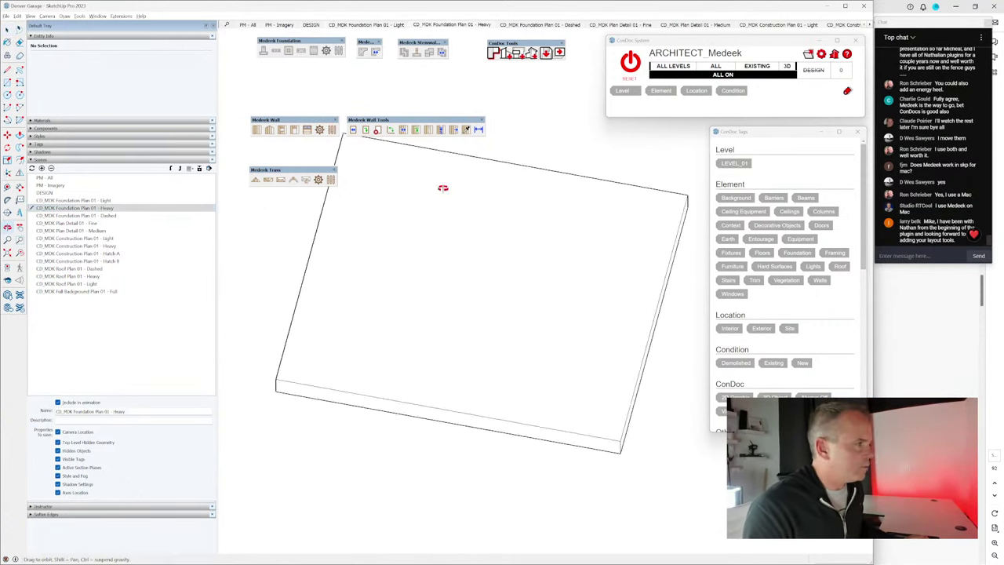
{"action": "left_click", "coordinate": [101, 215]}
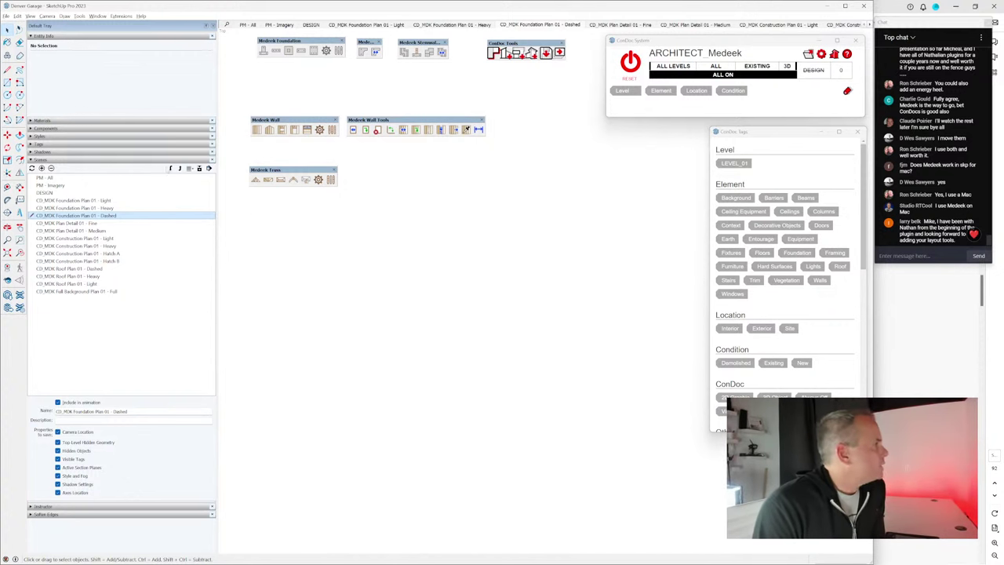
Step: Clear the tag search filter and turn on the fnd_conc tag in the Foundation Plan 01 - Dashed scene
{"action": "left_click", "coordinate": [39, 144]}
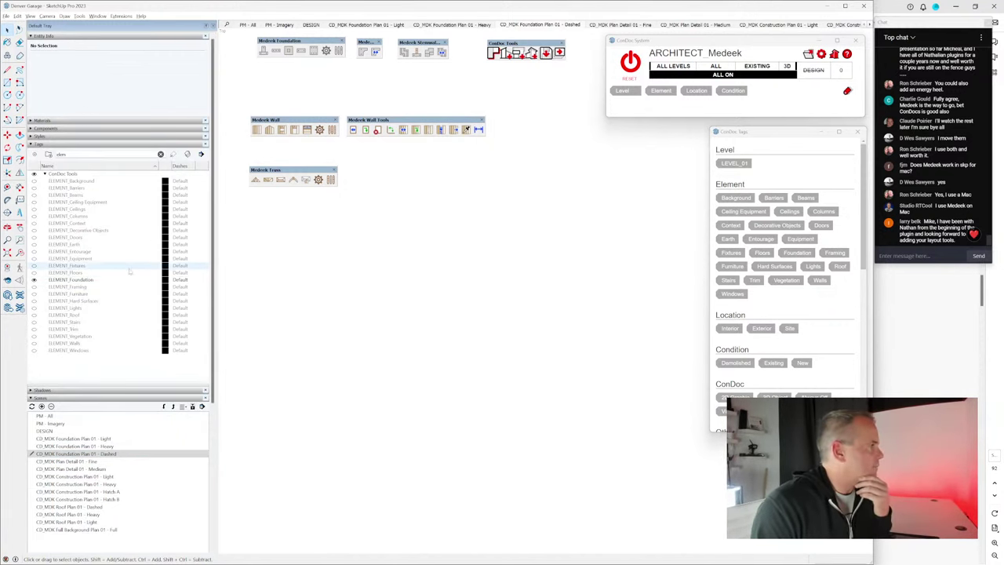
{"action": "left_click", "coordinate": [160, 154]}
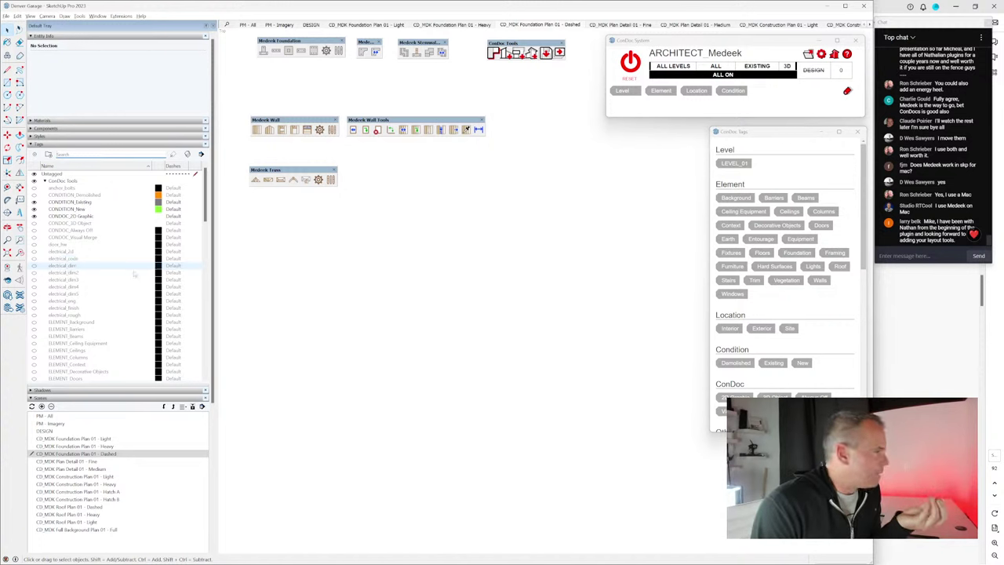
{"action": "scroll", "coordinate": [100, 319], "scroll_direction": "down", "scroll_amount": 4}
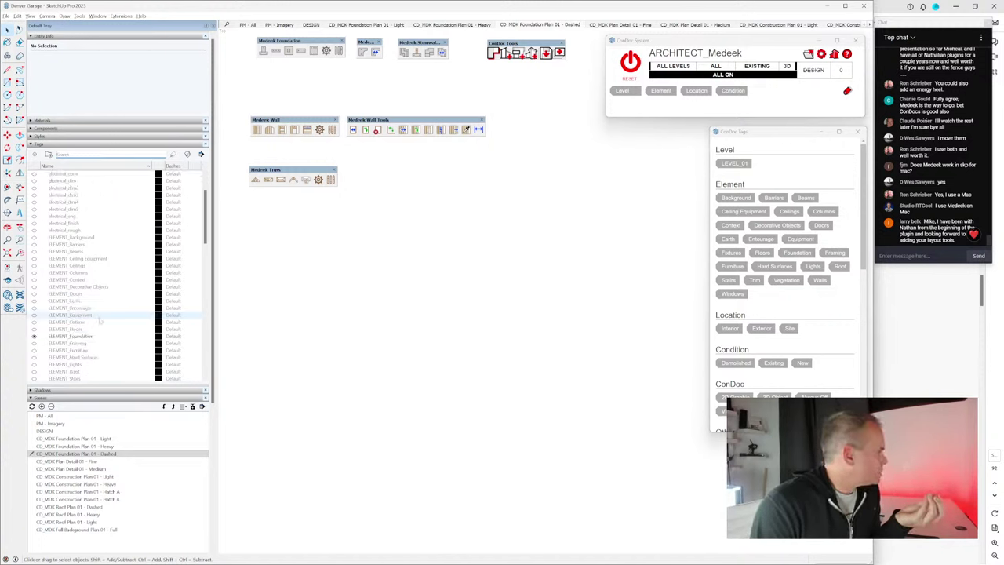
{"action": "scroll", "coordinate": [105, 269], "scroll_direction": "up", "scroll_amount": 2}
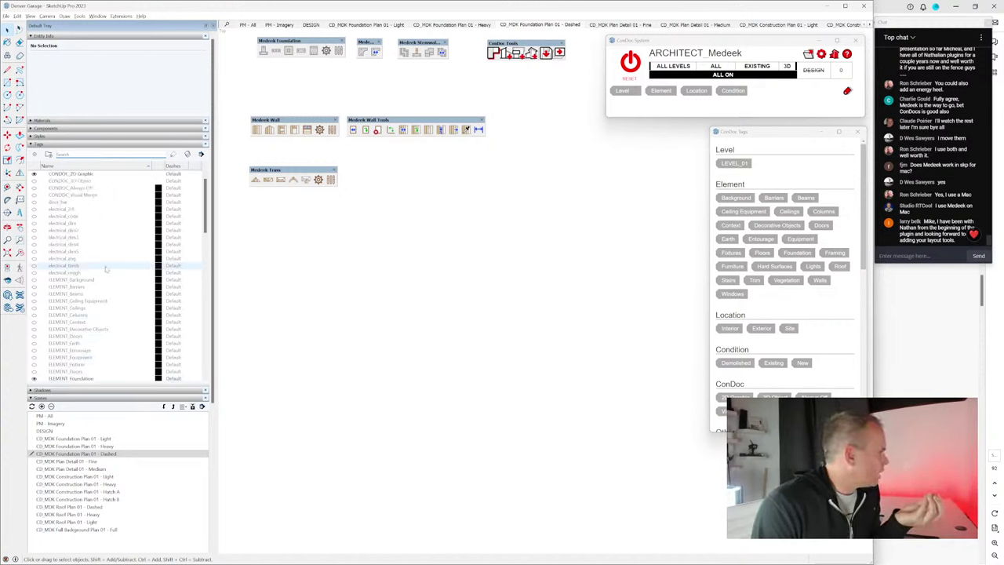
{"action": "scroll", "coordinate": [106, 269], "scroll_direction": "down", "scroll_amount": 10}
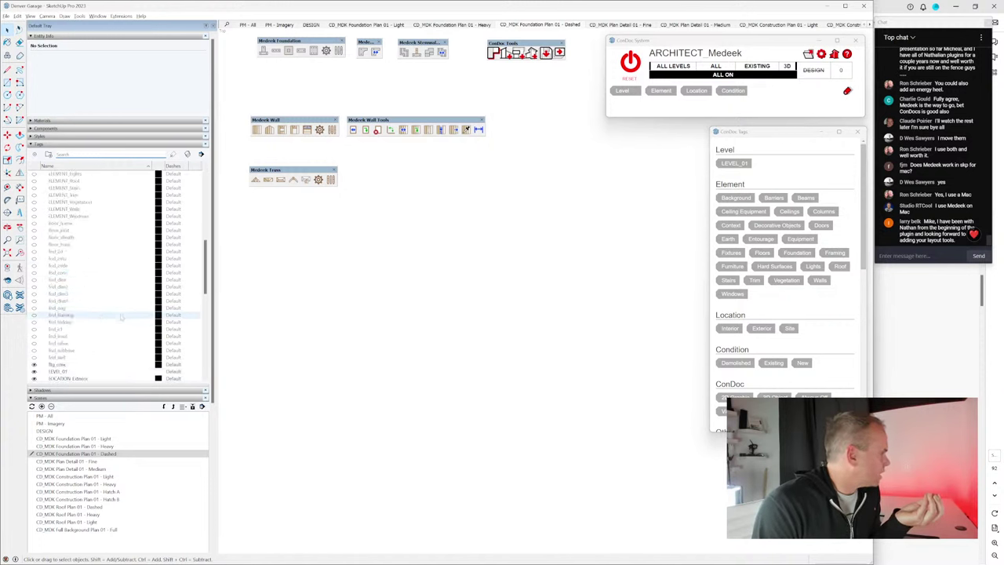
{"action": "left_click", "coordinate": [34, 272]}
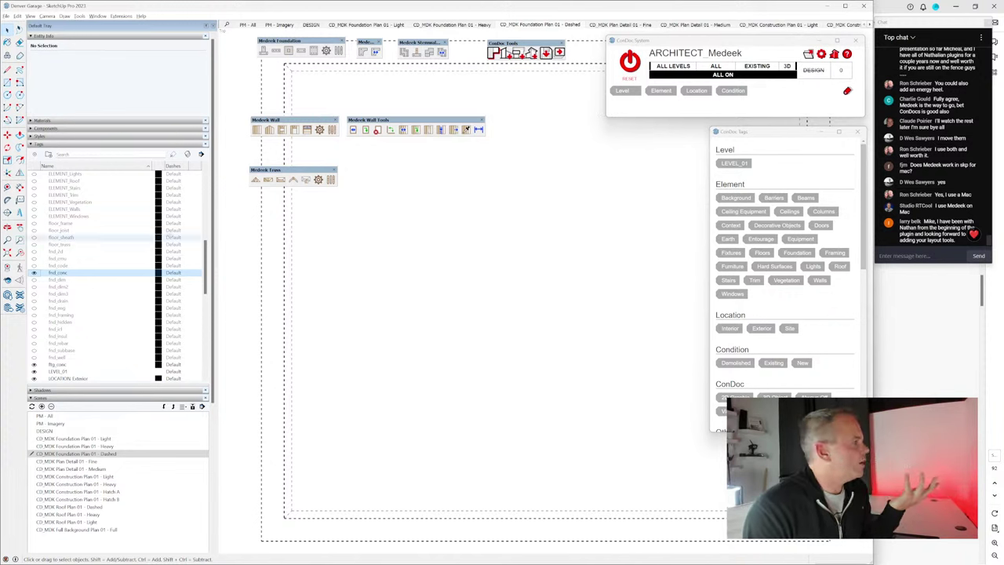
Step: Update the CD_MDK Foundation Plan 01 - Dashed scene with the current tag visibility
{"action": "left_click", "coordinate": [79, 145]}
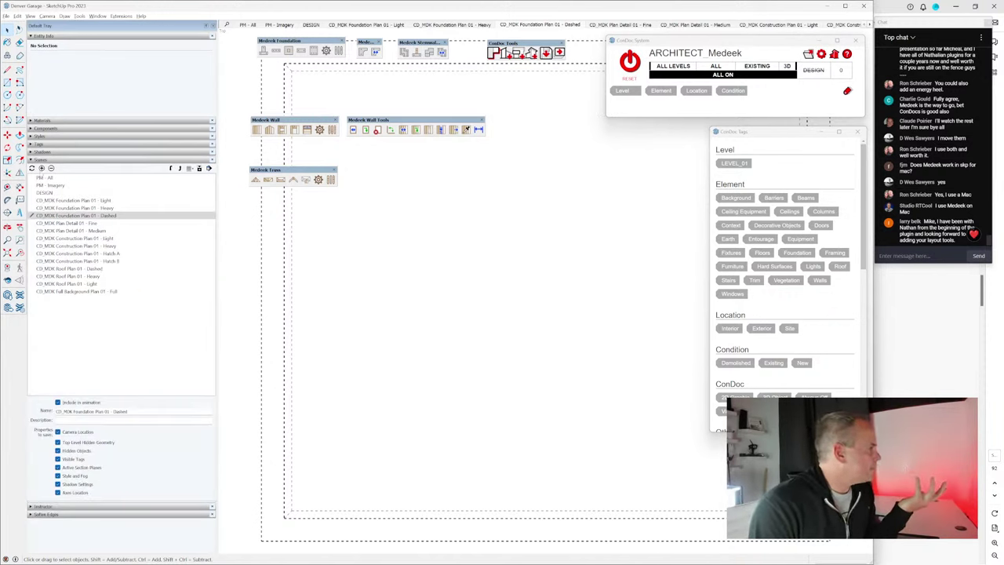
{"action": "left_click", "coordinate": [31, 168]}
{"action": "left_click", "coordinate": [424, 316]}
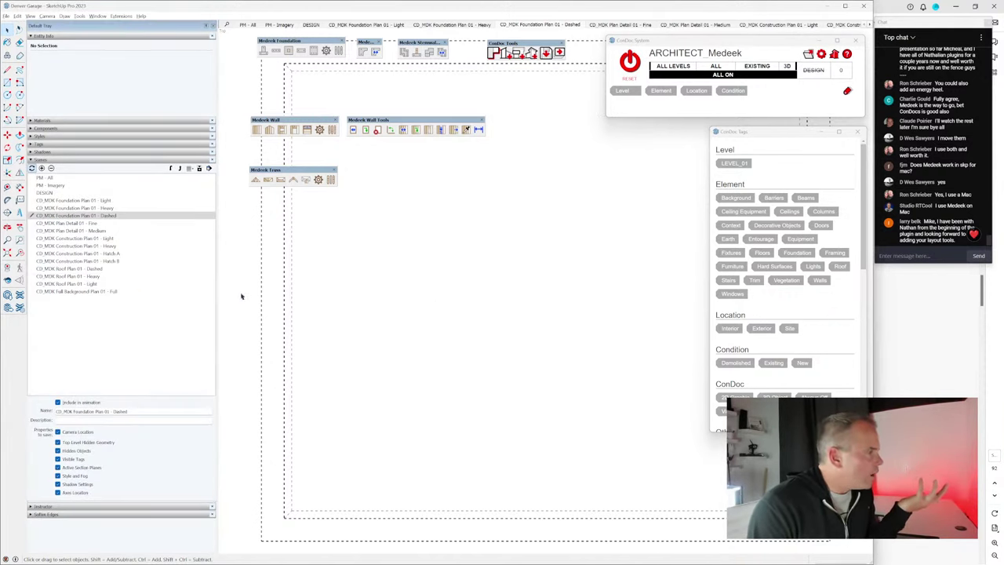
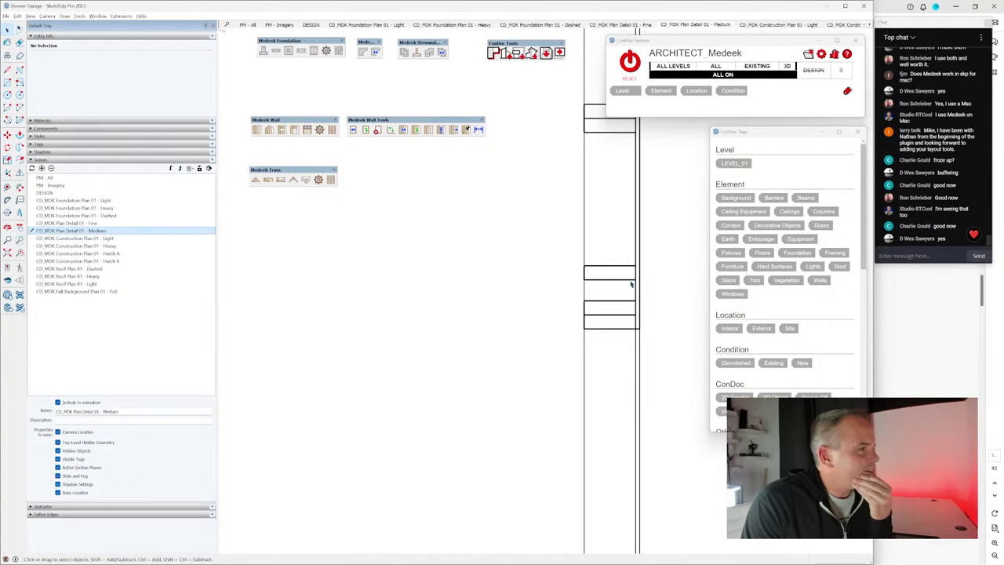
Step: Examine the wall framing in CD_MDK Plan Detail 01 - Medium and review the Construction Plan 01 Light, Heavy, Hatch A and Hatch B scenes
{"action": "scroll", "coordinate": [631, 285], "scroll_direction": "up", "scroll_amount": 2}
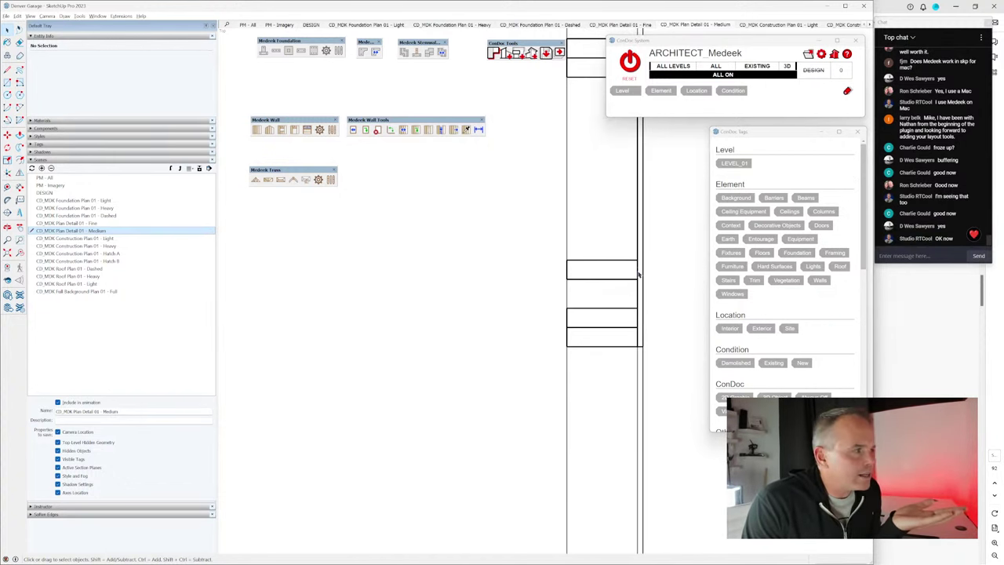
{"action": "scroll", "coordinate": [589, 325], "scroll_direction": "down", "scroll_amount": 4}
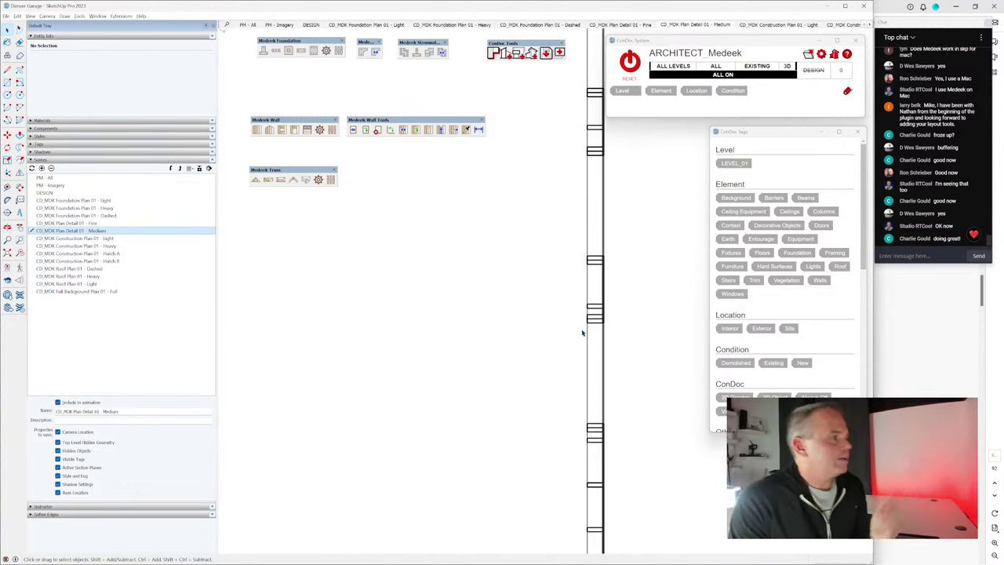
{"action": "scroll", "coordinate": [589, 325], "scroll_direction": "down", "scroll_amount": 3}
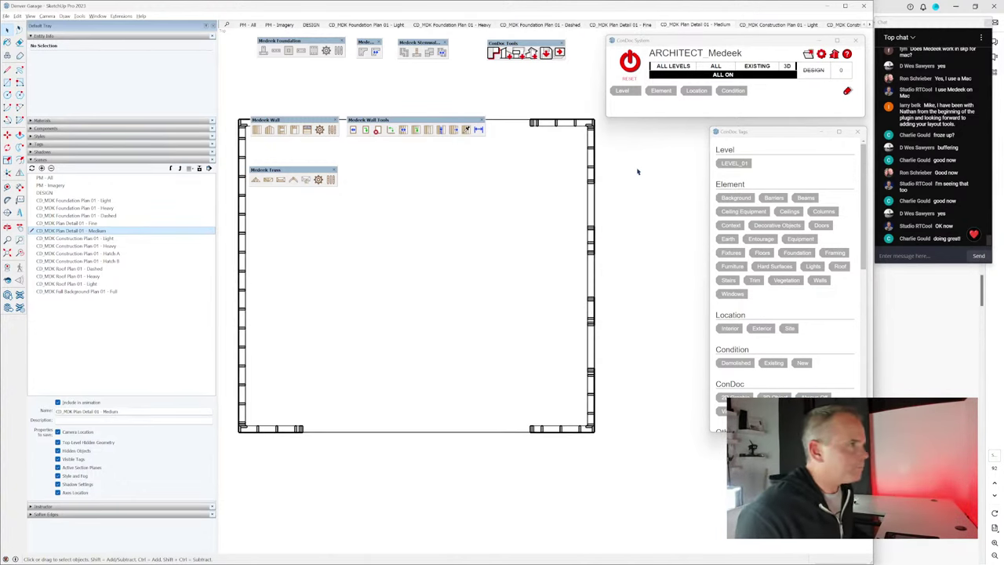
{"action": "left_click", "coordinate": [115, 237]}
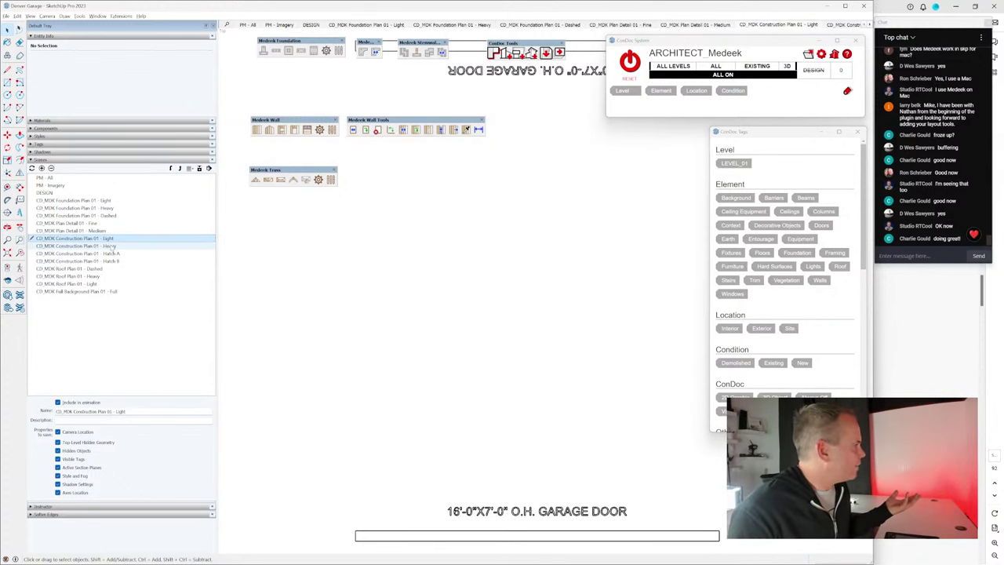
{"action": "scroll", "coordinate": [383, 353], "scroll_direction": "down", "scroll_amount": 2}
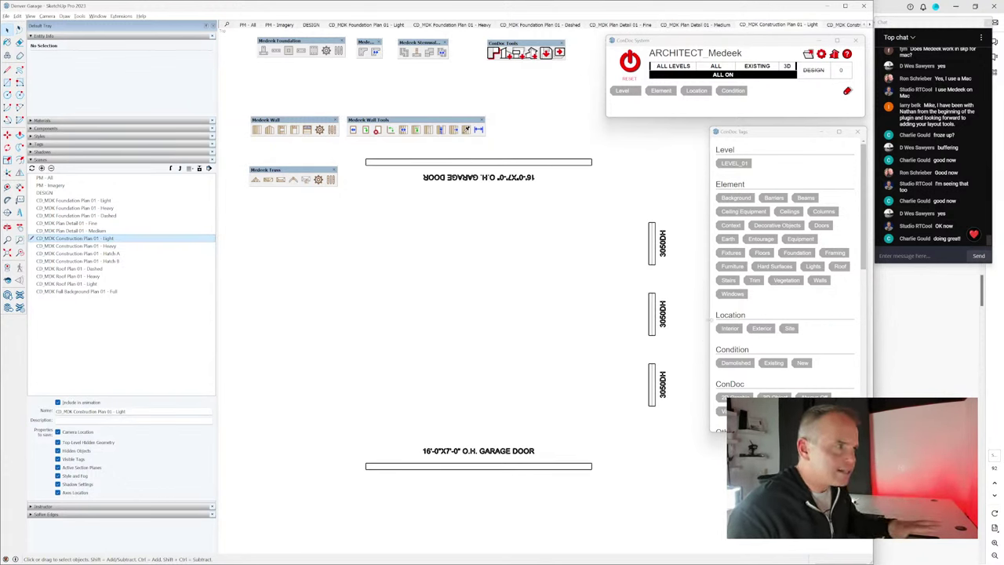
{"action": "key", "text": "Page_Down"}
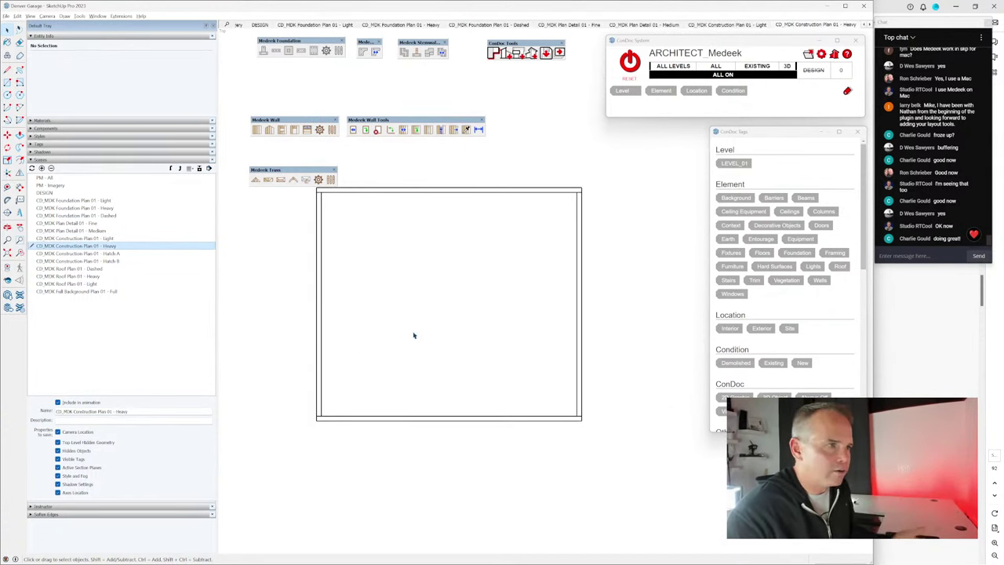
{"action": "left_click", "coordinate": [125, 254]}
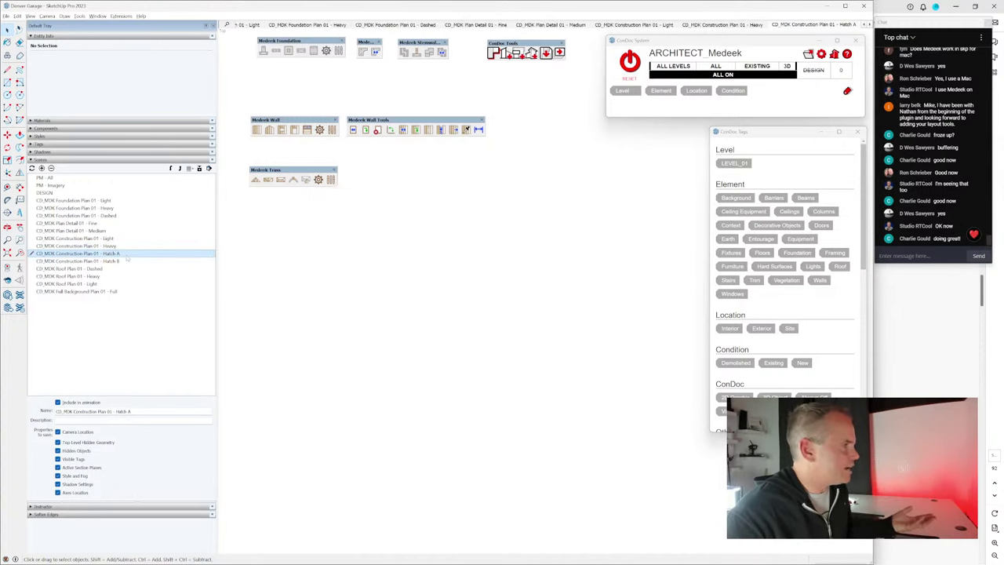
{"action": "left_click", "coordinate": [125, 260]}
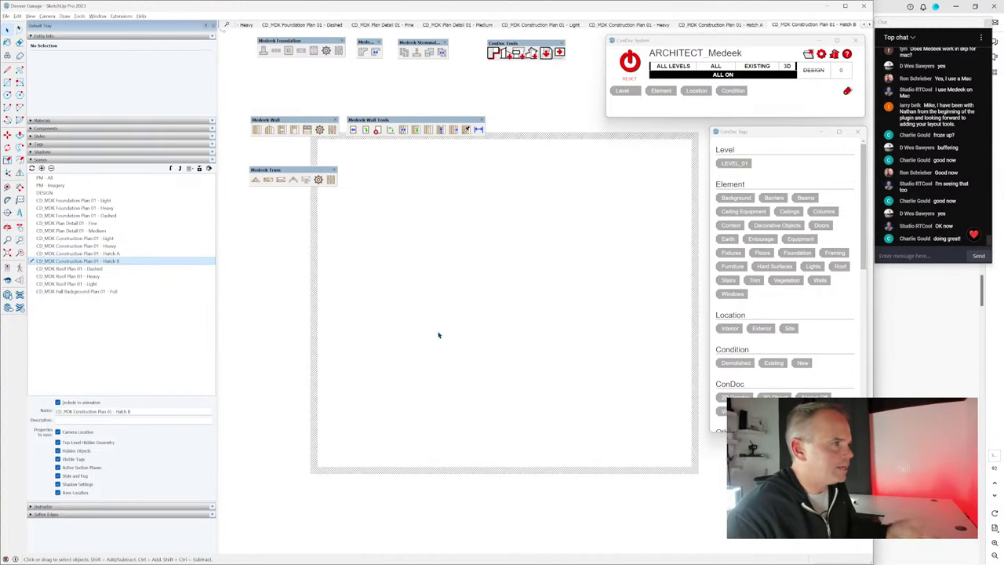
Step: Review the CD_MDK Roof Plan 01 Dashed, Heavy and Light scenes and the CD_MDK Full Background Plan 01 - Full scene
{"action": "left_click", "coordinate": [95, 269]}
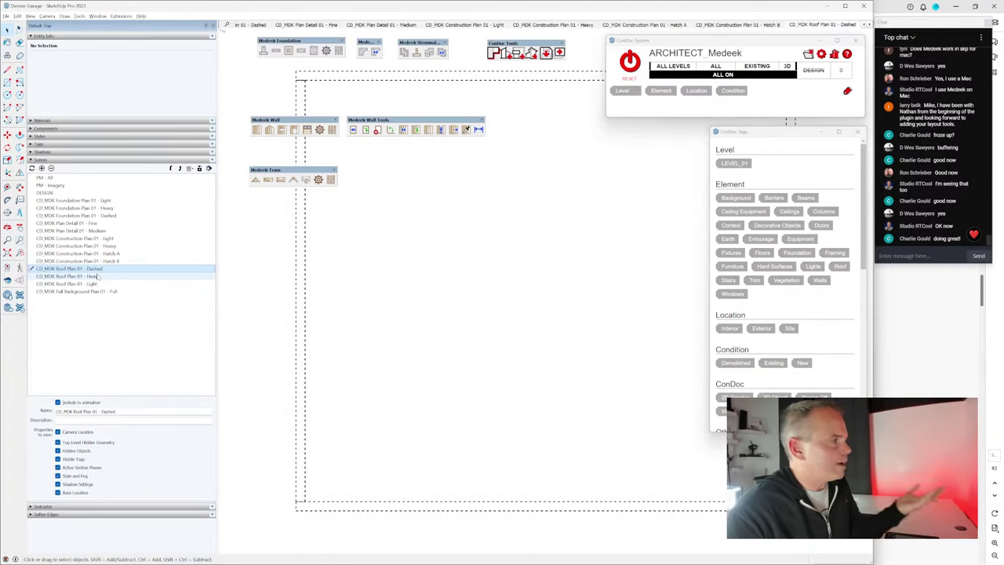
{"action": "left_click", "coordinate": [93, 276]}
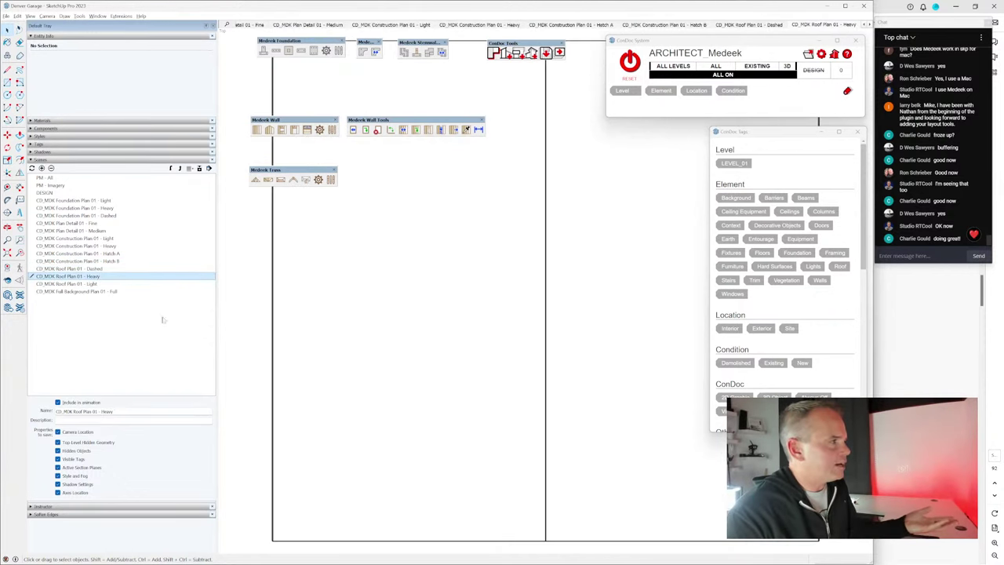
{"action": "left_click", "coordinate": [118, 283]}
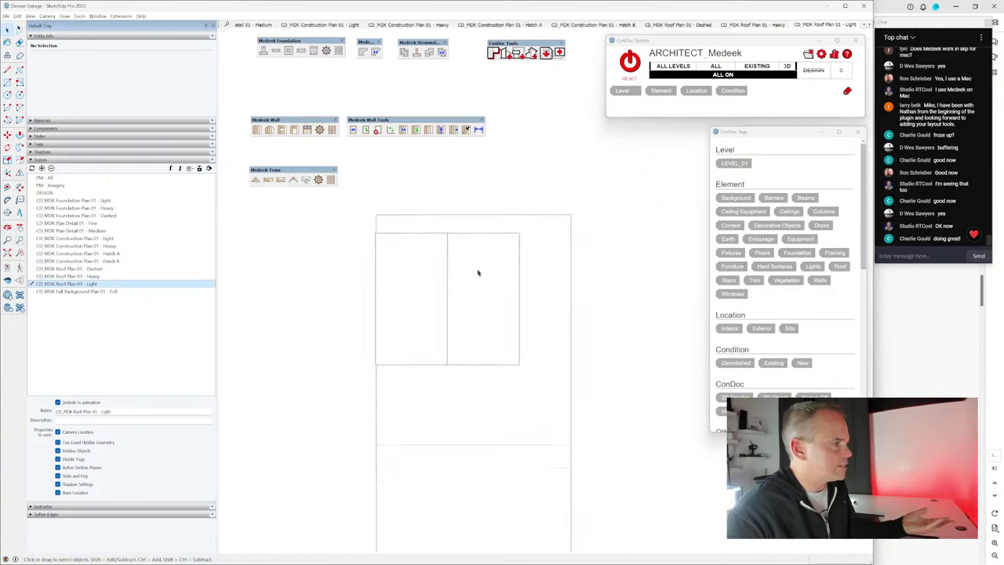
{"action": "scroll", "coordinate": [480, 271], "scroll_direction": "down", "scroll_amount": 2}
{"action": "key", "text": "Page_Down"}
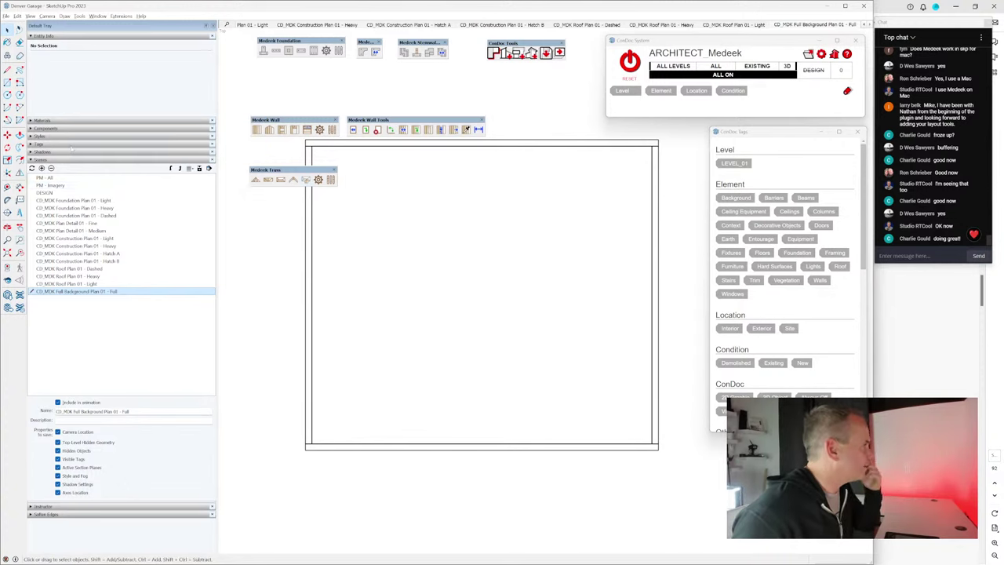
Step: Filter the tags by 2d and change which section plane is active in the CD_MDK Full Background Plan 01 - Full scene
{"action": "left_click", "coordinate": [91, 145]}
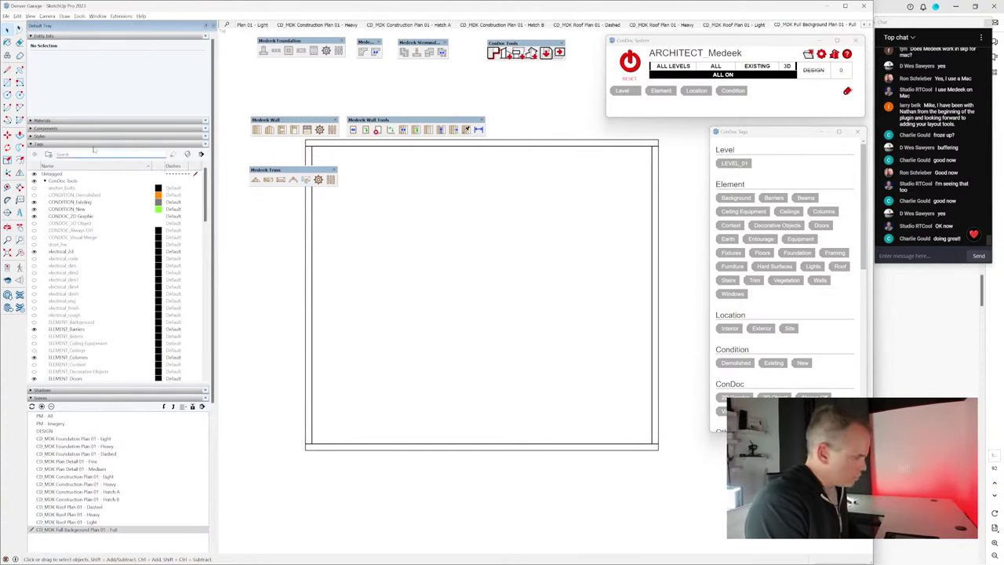
{"action": "type", "text": "2d"}
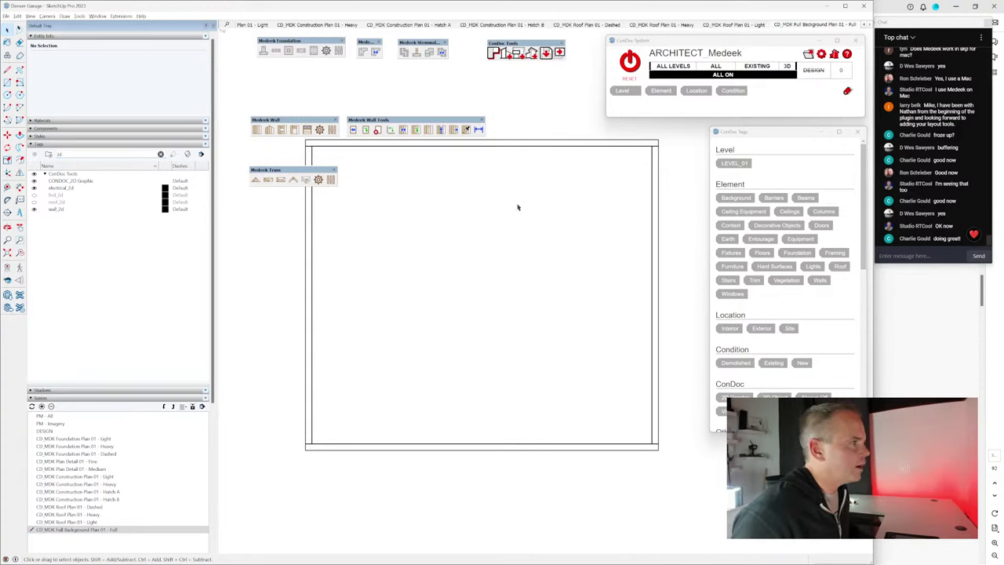
{"action": "scroll", "coordinate": [517, 207], "scroll_direction": "down", "scroll_amount": 3}
{"action": "scroll", "coordinate": [501, 275], "scroll_direction": "down", "scroll_amount": 5}
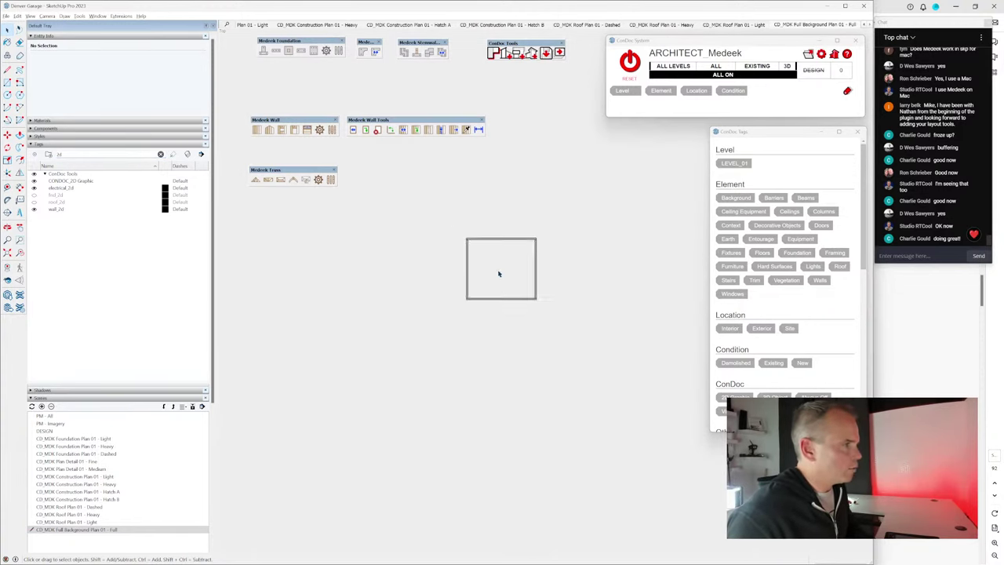
{"action": "middle_click_drag", "start_coordinate": [499, 274], "coordinate": [471, 267]}
{"action": "scroll", "coordinate": [594, 431], "scroll_direction": "up", "scroll_amount": 4}
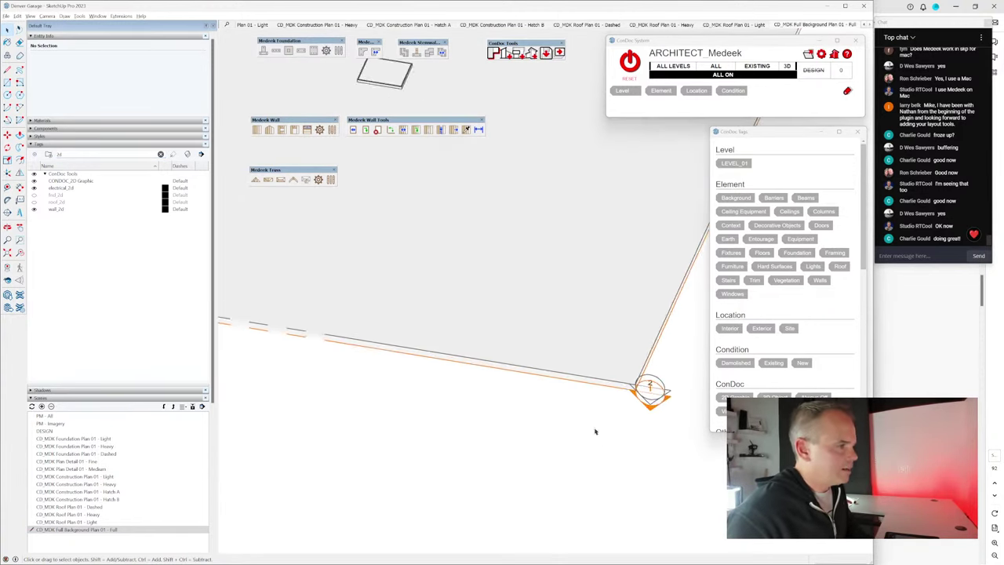
{"action": "left_click", "coordinate": [603, 372]}
{"action": "scroll", "coordinate": [600, 383], "scroll_direction": "down", "scroll_amount": 5}
{"action": "middle_click_drag", "start_coordinate": [521, 296], "coordinate": [231, 284]}
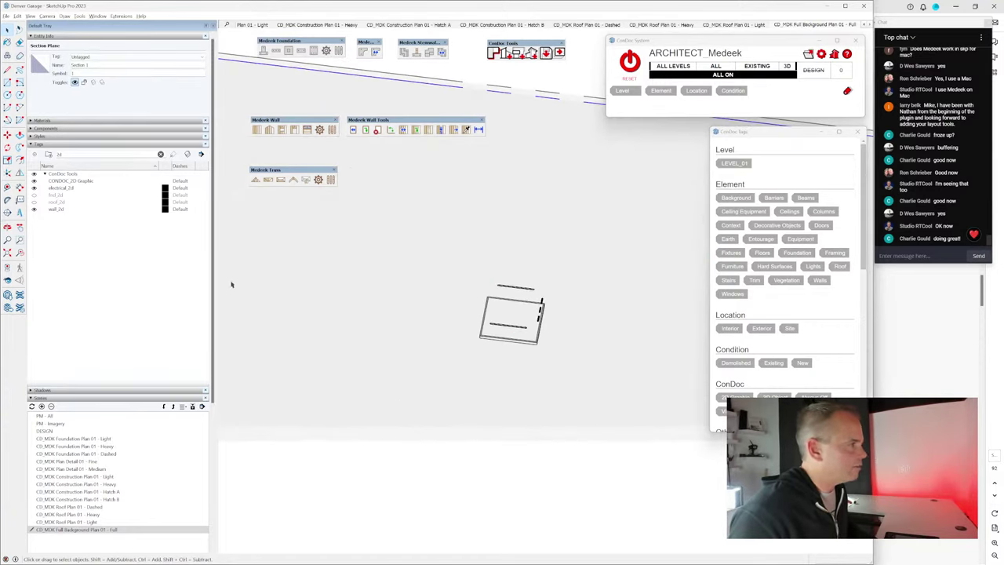
Step: Update the CD_MDK Full Background Plan 01 - Full scene with the current active section plane, leaving its camera, visible tags and style out
{"action": "left_click", "coordinate": [38, 145]}
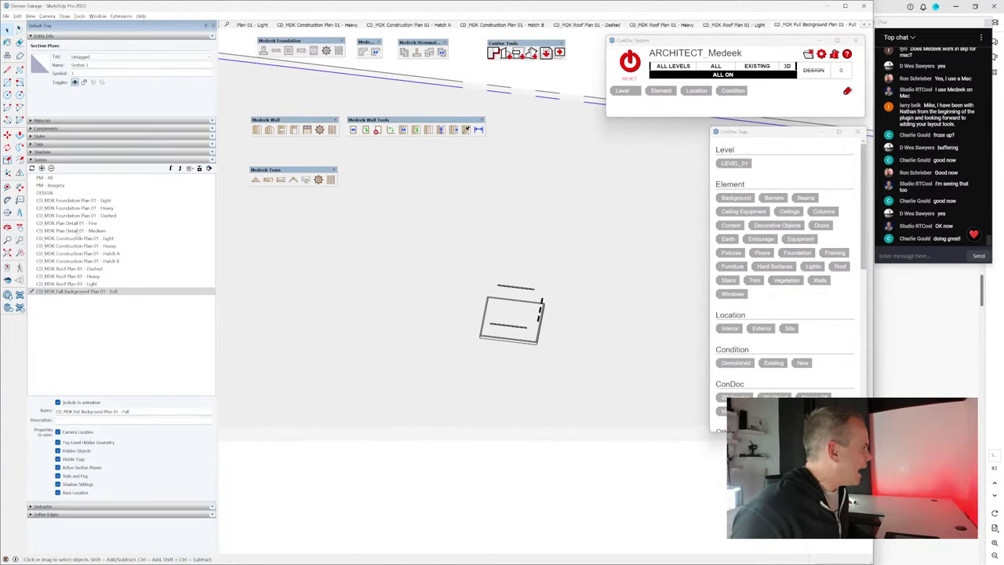
{"action": "left_click", "coordinate": [32, 168]}
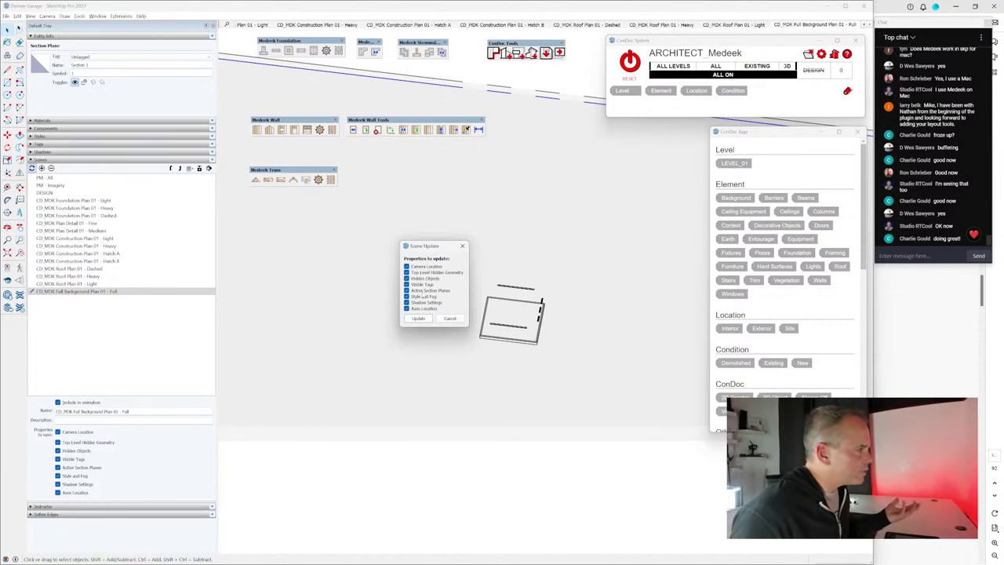
{"action": "left_click", "coordinate": [406, 284]}
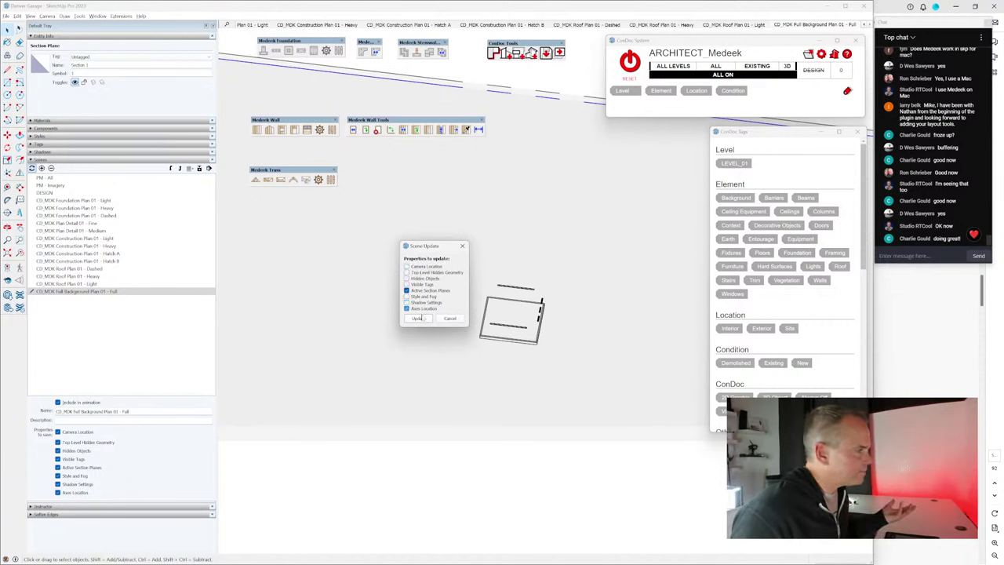
{"action": "left_click", "coordinate": [418, 317]}
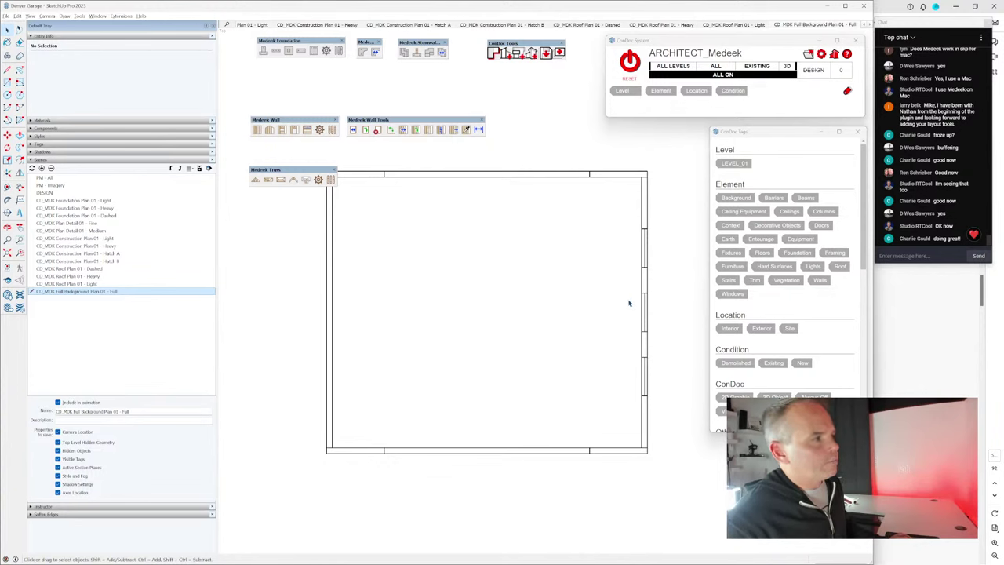
{"action": "left_click", "coordinate": [6, 16]}
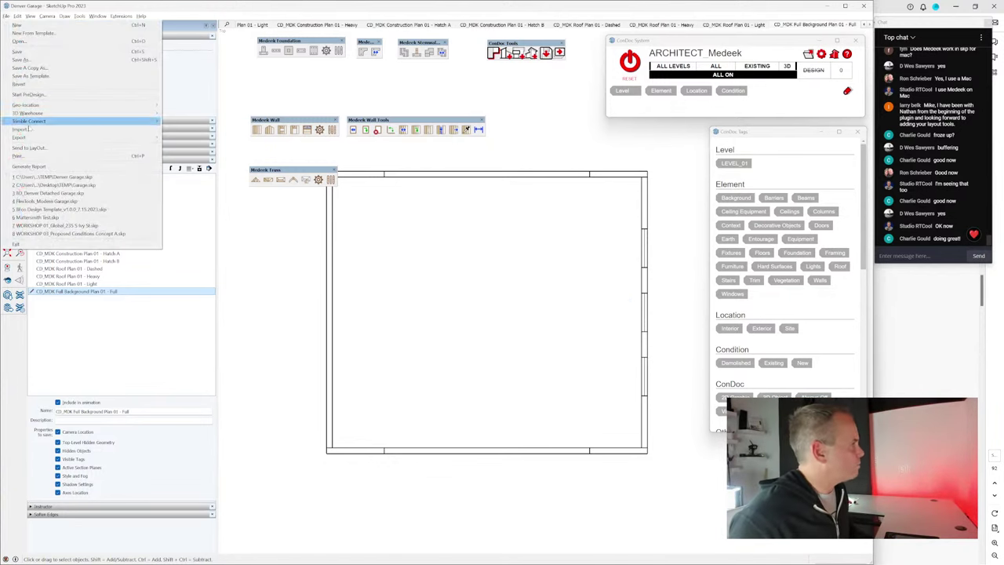
{"action": "mouse_move", "coordinate": [47, 138]}
{"action": "left_click", "coordinate": [180, 147]}
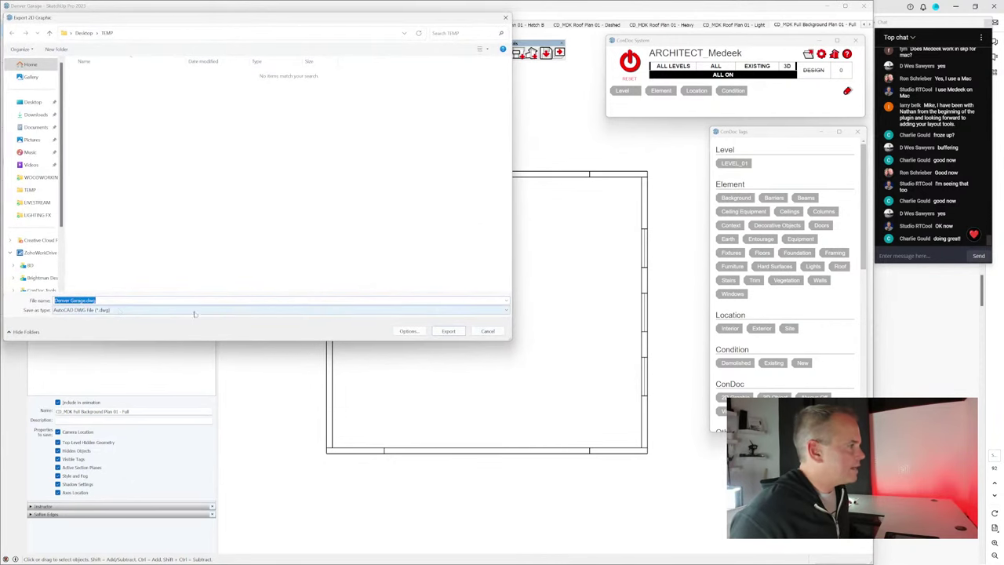
{"action": "left_click_drag", "start_coordinate": [175, 23], "coordinate": [394, 131]}
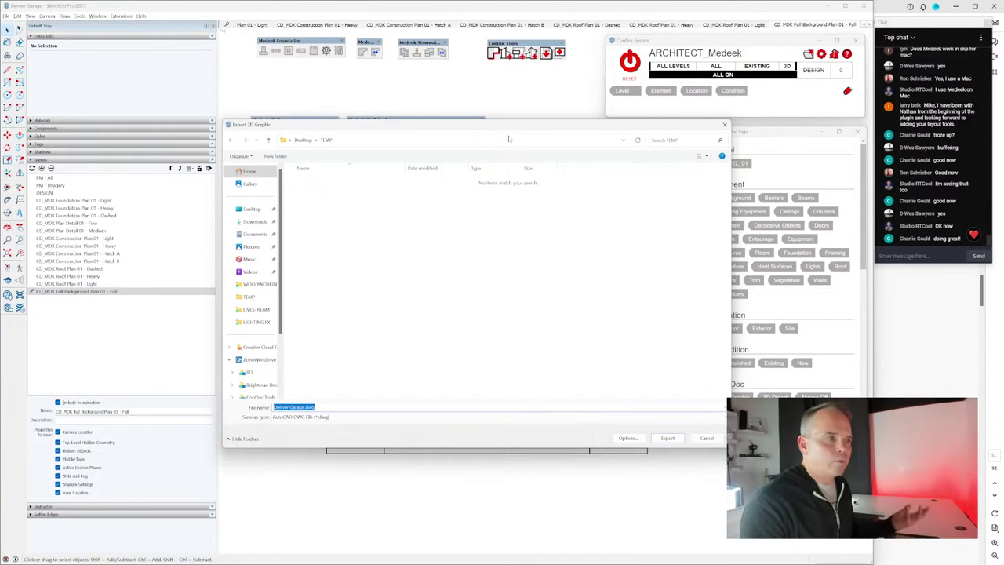
{"action": "key", "text": "Escape"}
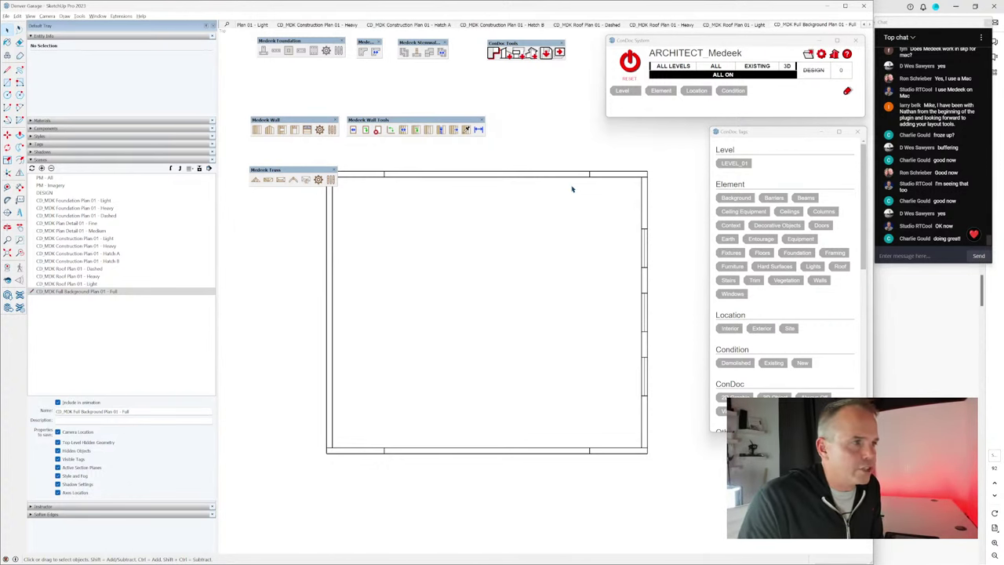
Step: Reset the ConDoc visibility to the design view and create an MDK CAD Elevation (Shadows) drawing of the garage door wall
{"action": "left_click", "coordinate": [629, 66]}
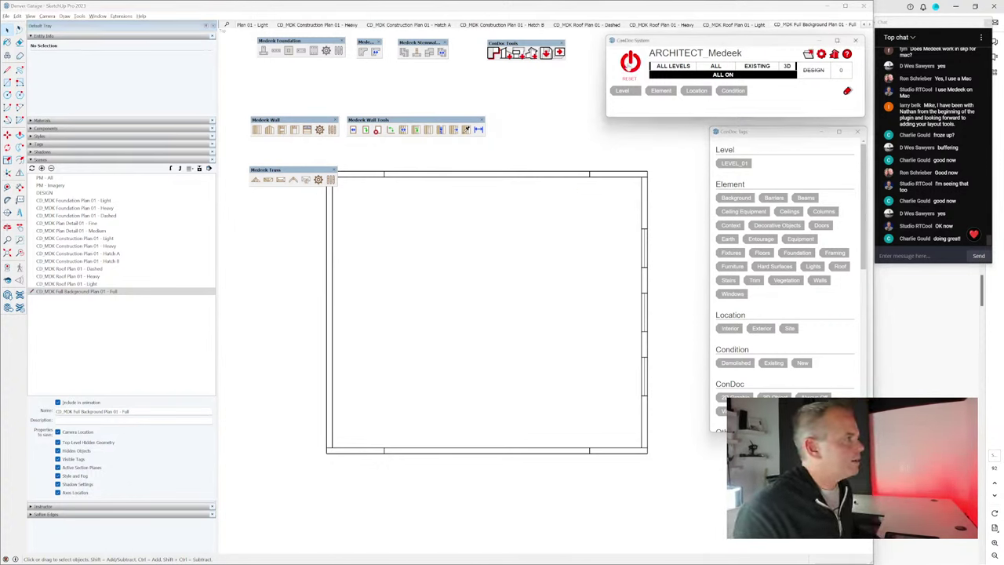
{"action": "middle_click_drag", "start_coordinate": [542, 301], "coordinate": [543, 267]}
{"action": "scroll", "coordinate": [521, 236], "scroll_direction": "up", "scroll_amount": 3}
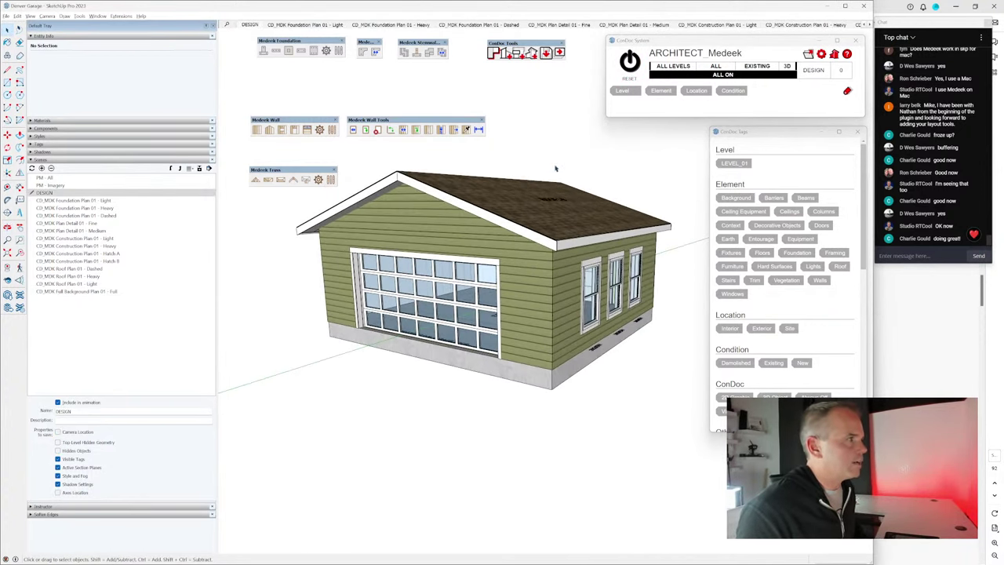
{"action": "left_click", "coordinate": [519, 54]}
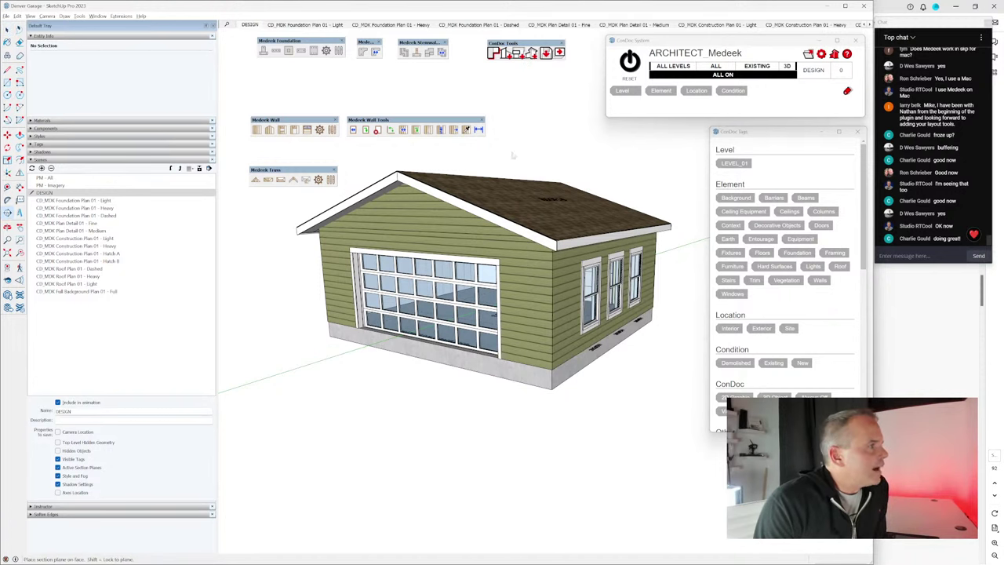
{"action": "left_click", "coordinate": [506, 255]}
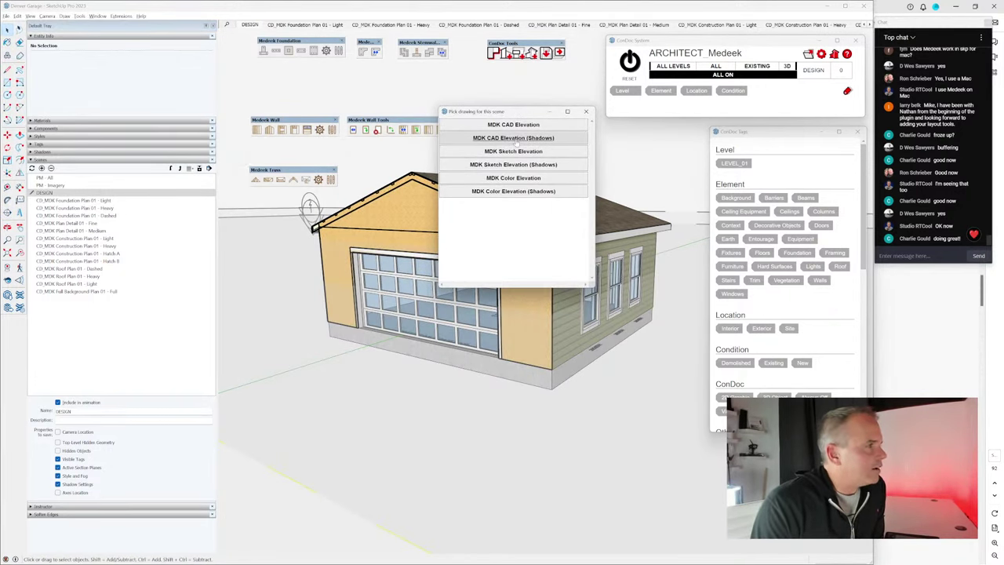
{"action": "left_click", "coordinate": [514, 138]}
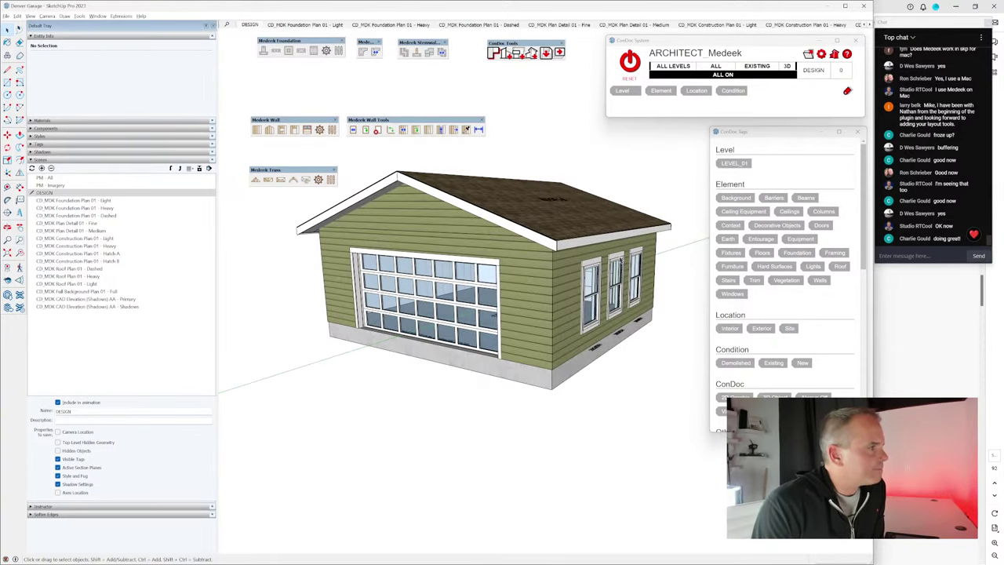
Step: Check the CD_MDK CAD Elevation (Shadows) AA - Primary and AA - Shadows scenes, and delete both
{"action": "middle_click_drag", "start_coordinate": [621, 259], "coordinate": [290, 286]}
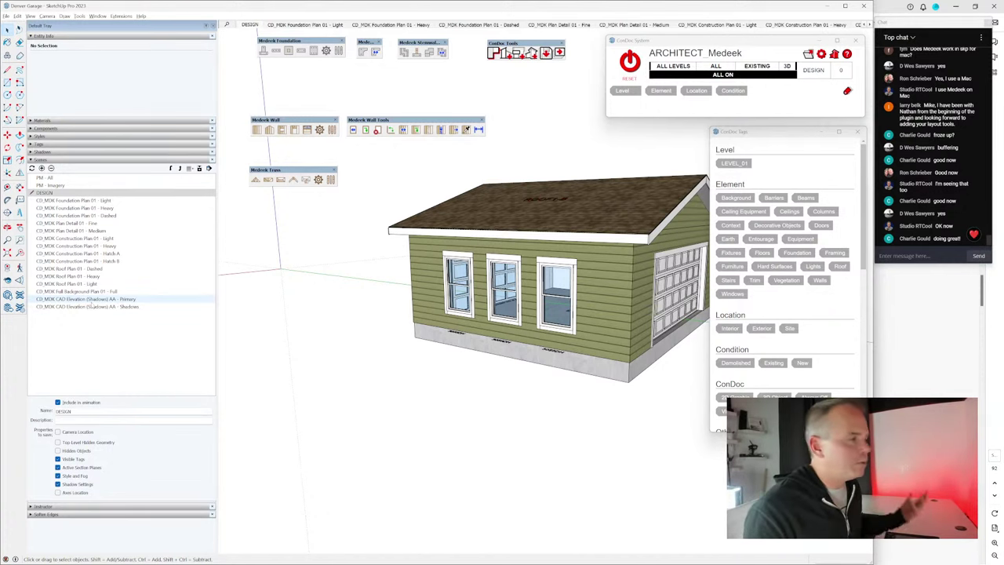
{"action": "double_click", "coordinate": [86, 298]}
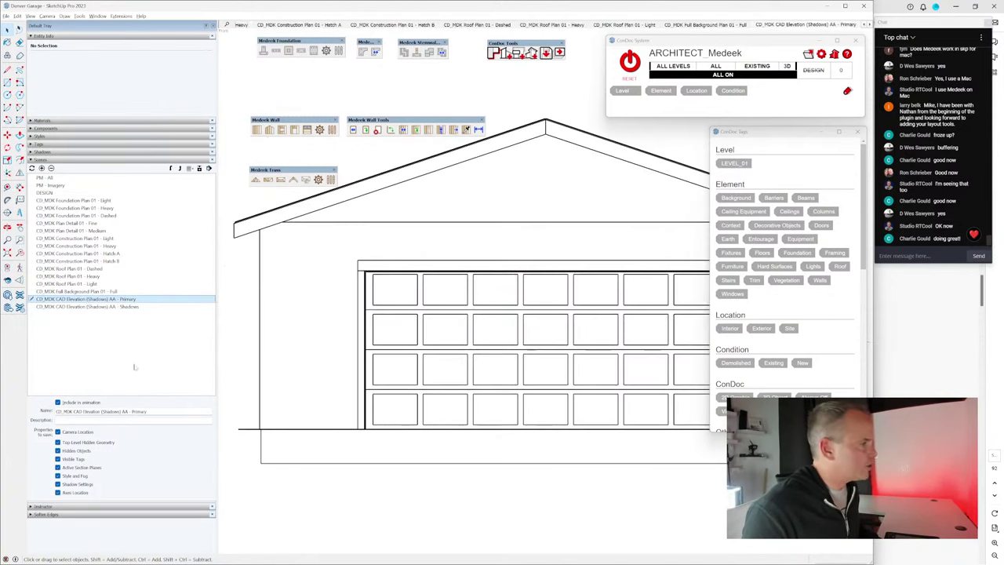
{"action": "double_click", "coordinate": [120, 307]}
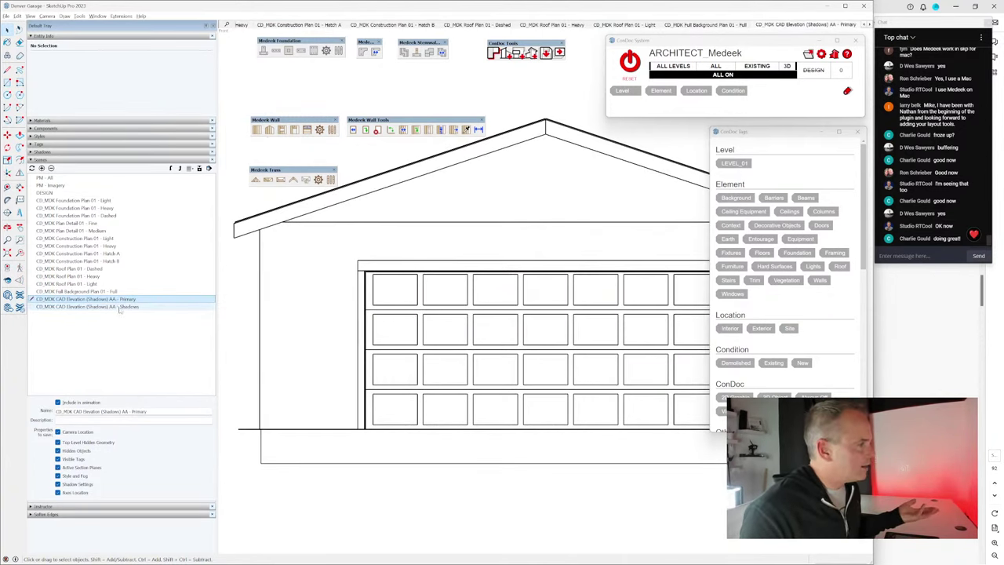
{"action": "double_click", "coordinate": [116, 298]}
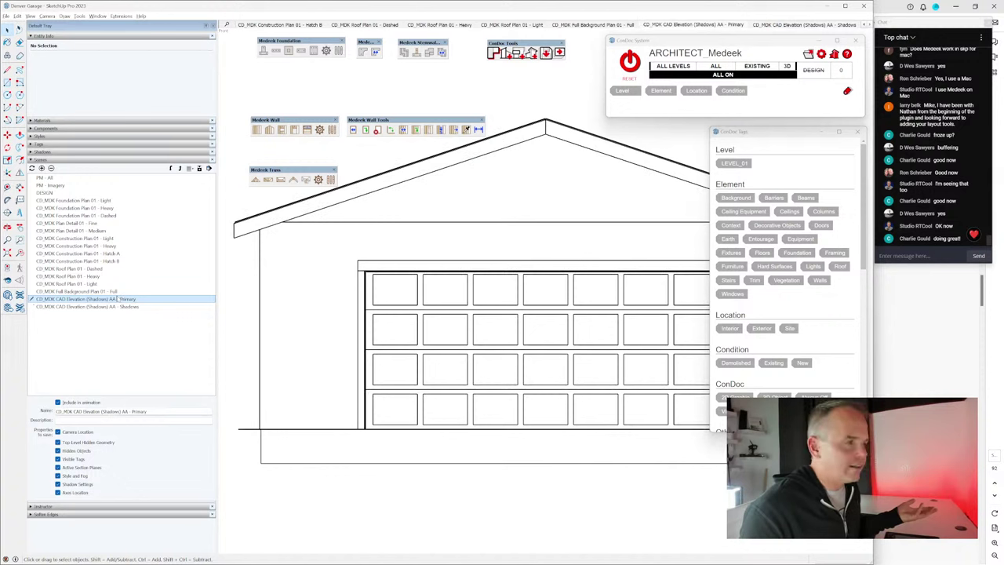
{"action": "left_click", "coordinate": [118, 306], "text": "shift"}
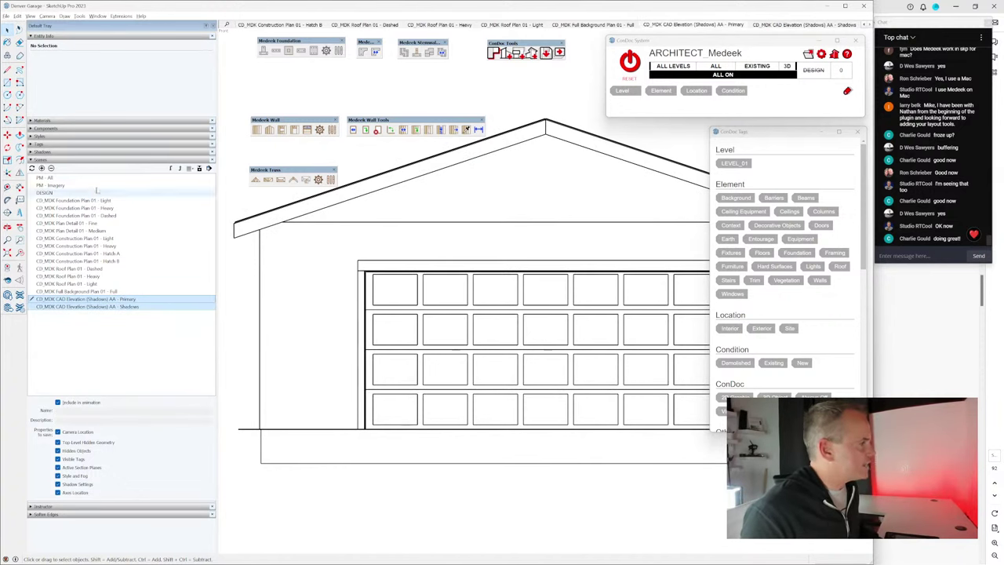
{"action": "left_click", "coordinate": [51, 167]}
{"action": "left_click", "coordinate": [433, 298]}
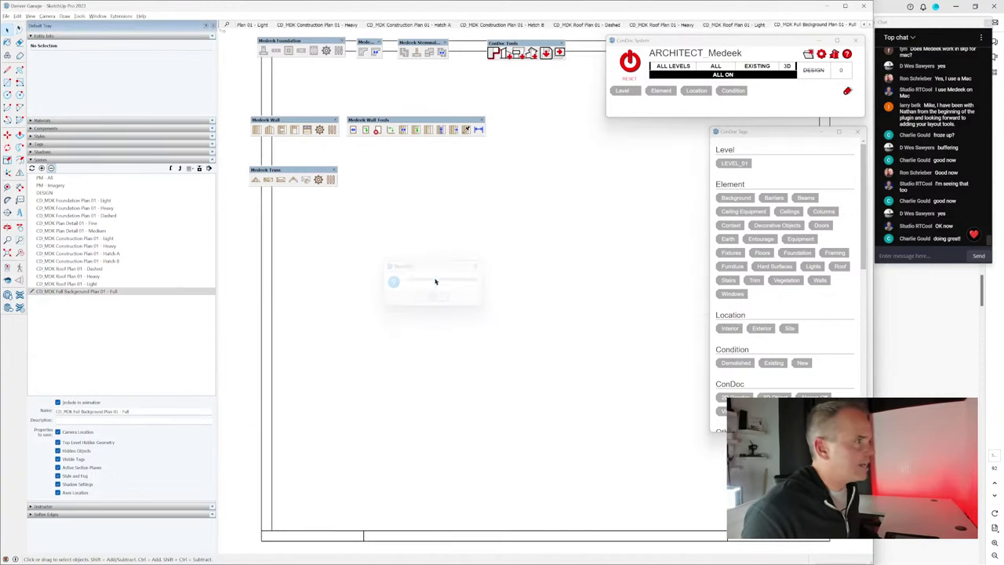
Step: In the ConDoc configurator, set the sequence of the MDK CAD Elevation (Shadows) drawing to 01 and save its properties
{"action": "left_click", "coordinate": [820, 55]}
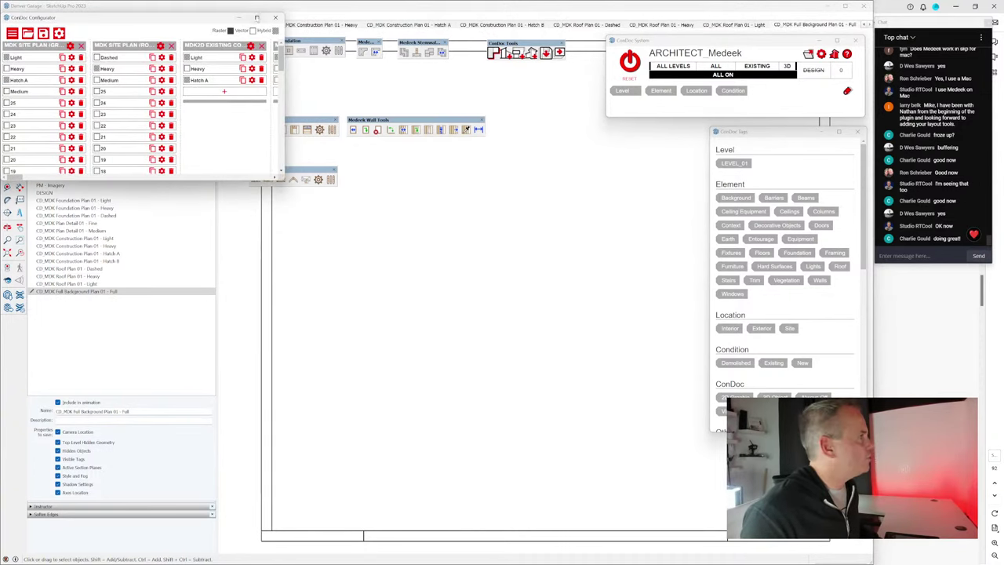
{"action": "left_click", "coordinate": [257, 16]}
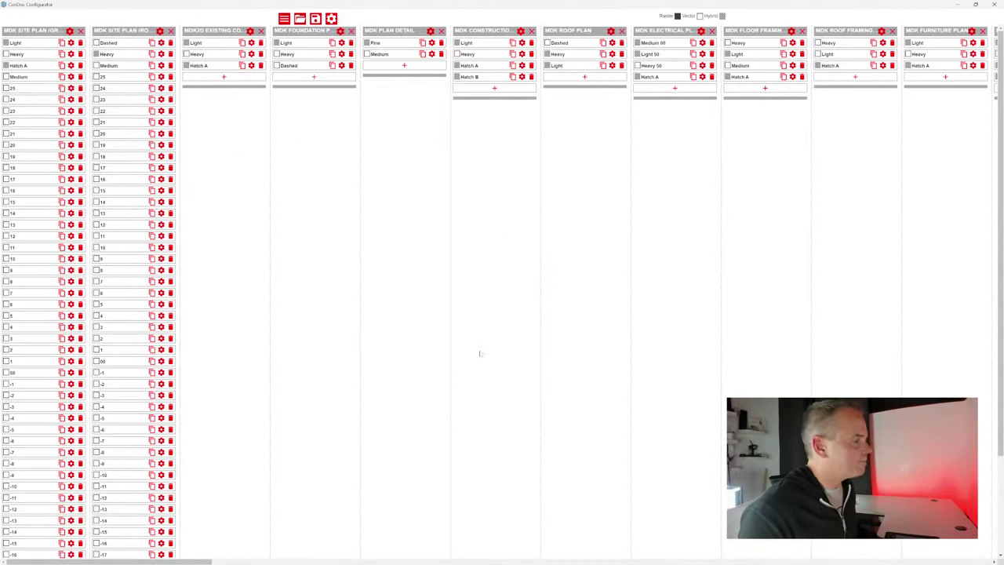
{"action": "scroll", "coordinate": [480, 353], "scroll_direction": "right", "scroll_amount": 10}
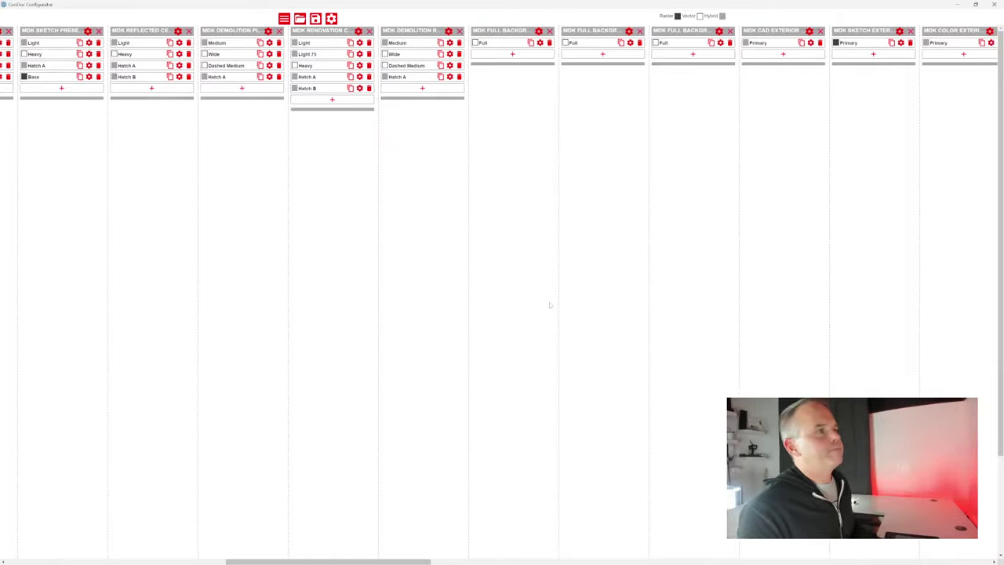
{"action": "scroll", "coordinate": [550, 305], "scroll_direction": "right", "scroll_amount": 3}
{"action": "scroll", "coordinate": [548, 301], "scroll_direction": "right", "scroll_amount": 9}
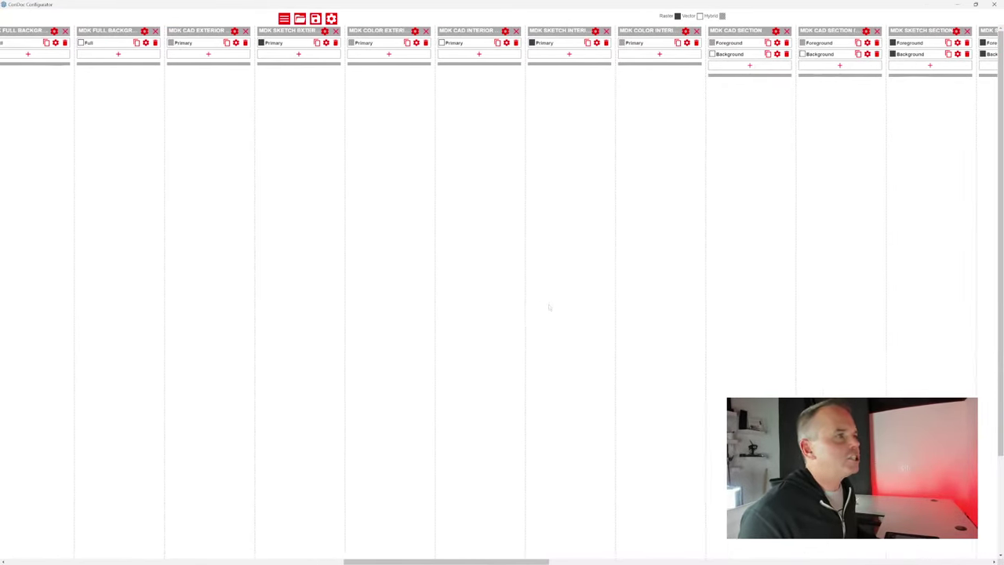
{"action": "scroll", "coordinate": [550, 309], "scroll_direction": "right", "scroll_amount": 7}
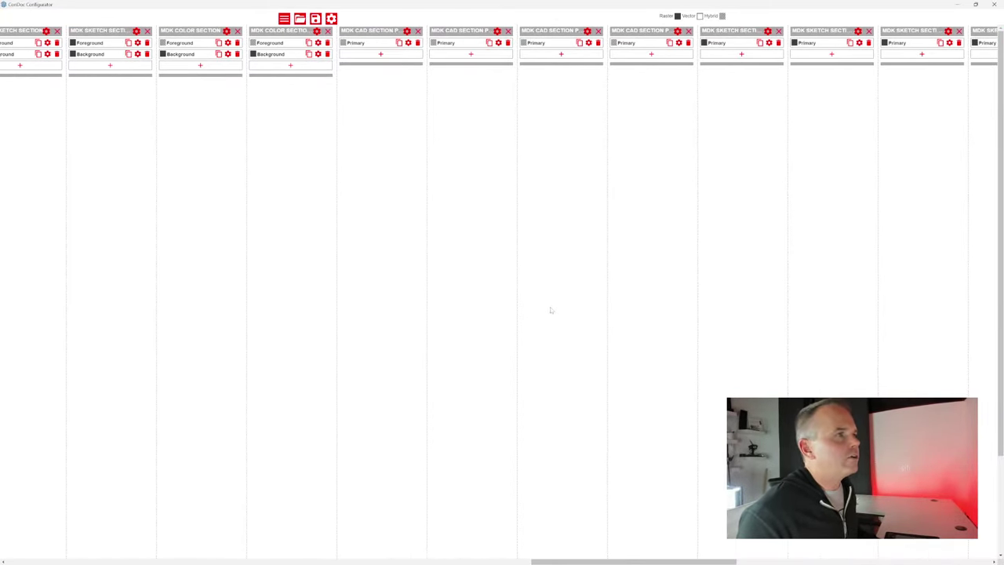
{"action": "scroll", "coordinate": [552, 312], "scroll_direction": "right", "scroll_amount": 3}
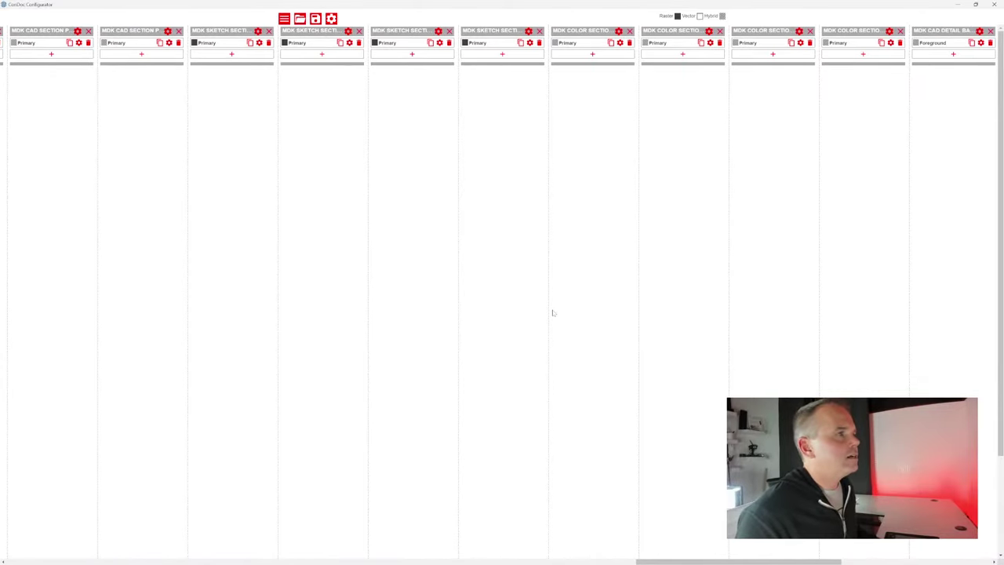
{"action": "scroll", "coordinate": [552, 312], "scroll_direction": "right", "scroll_amount": 5}
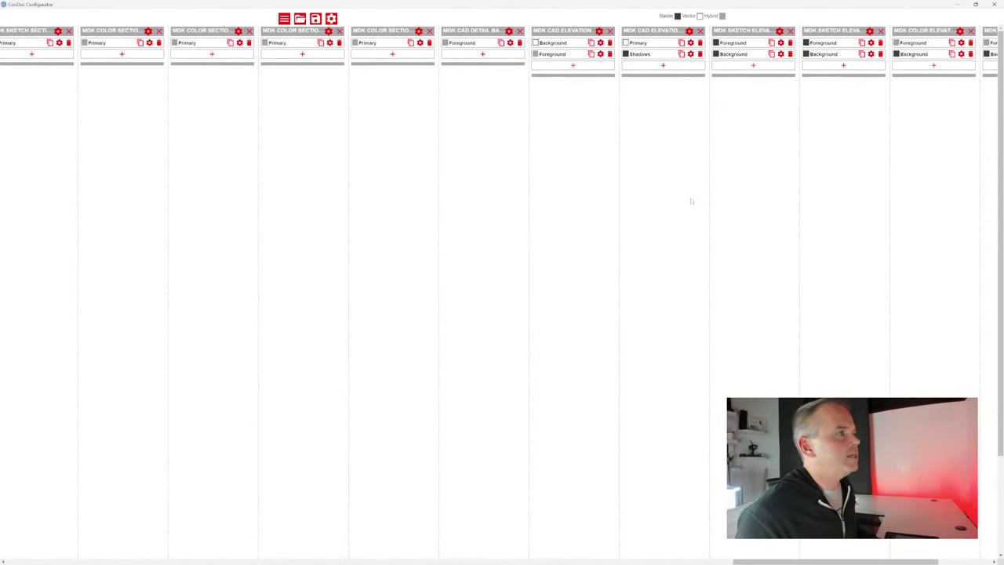
{"action": "left_click", "coordinate": [690, 31]}
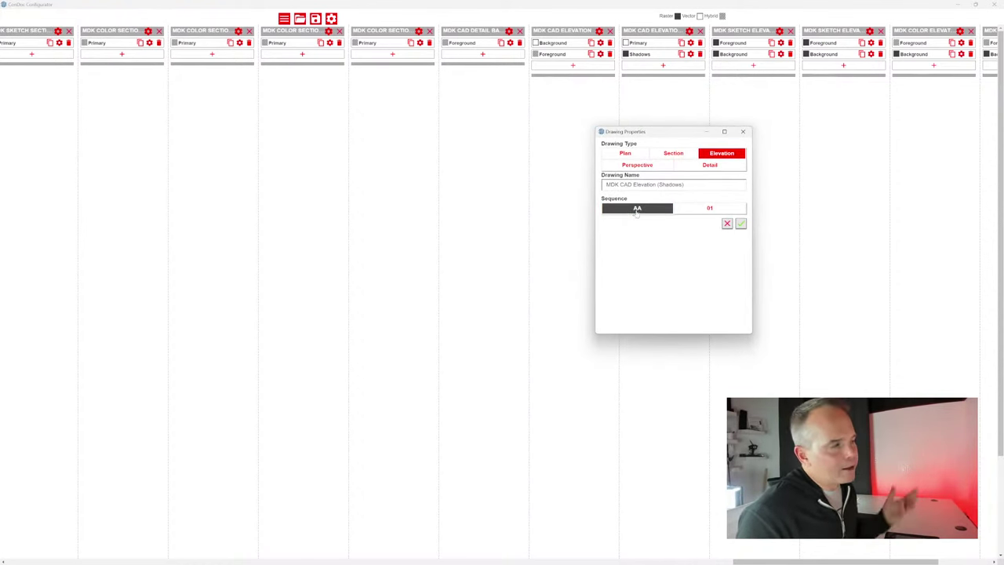
{"action": "left_click", "coordinate": [636, 209]}
{"action": "left_click", "coordinate": [707, 207]}
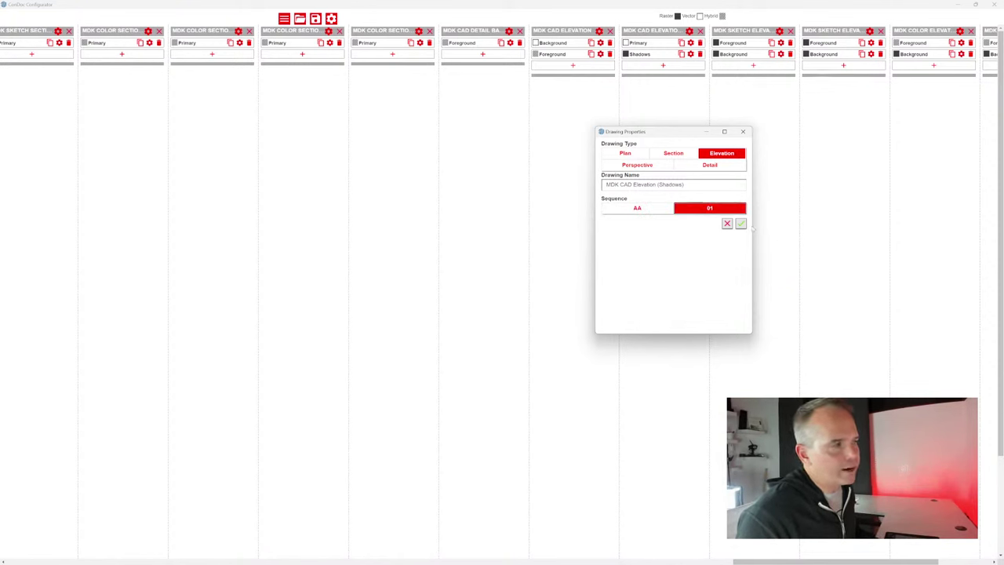
{"action": "left_click", "coordinate": [741, 224]}
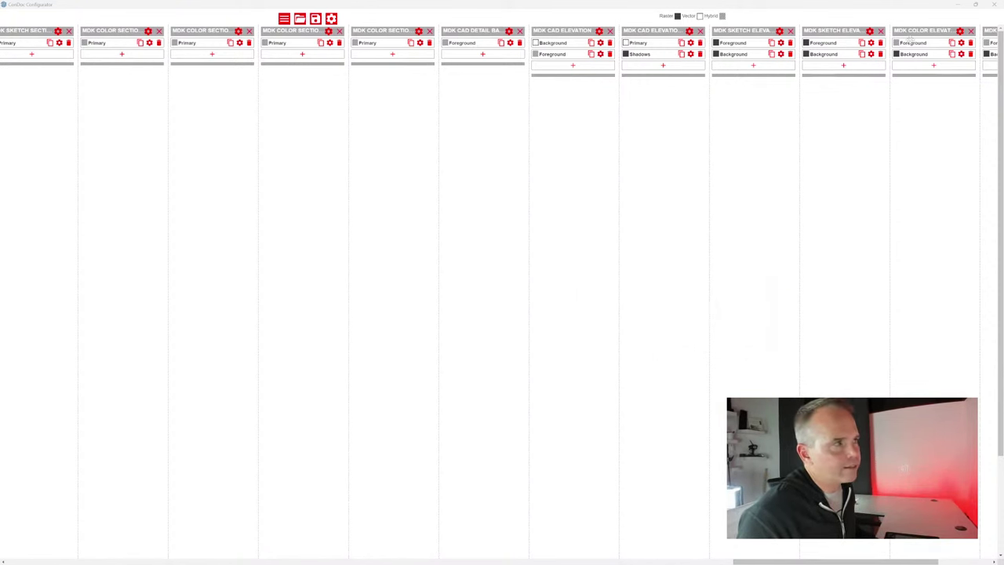
{"action": "left_click", "coordinate": [994, 5]}
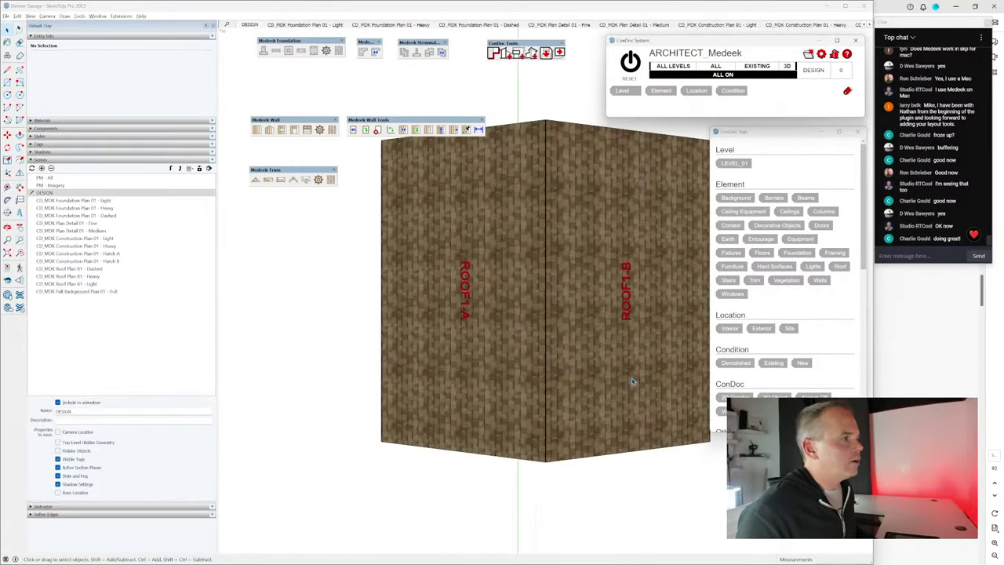
Step: Reset to the design view and create an MDK CAD Elevation (Shadows) drawing of the wall with the glazed garage door
{"action": "middle_click_drag", "start_coordinate": [633, 382], "coordinate": [457, 101]}
{"action": "scroll", "coordinate": [526, 329], "scroll_direction": "up", "scroll_amount": 3}
{"action": "middle_click_drag", "start_coordinate": [533, 329], "coordinate": [537, 255]}
{"action": "left_click", "coordinate": [519, 54]}
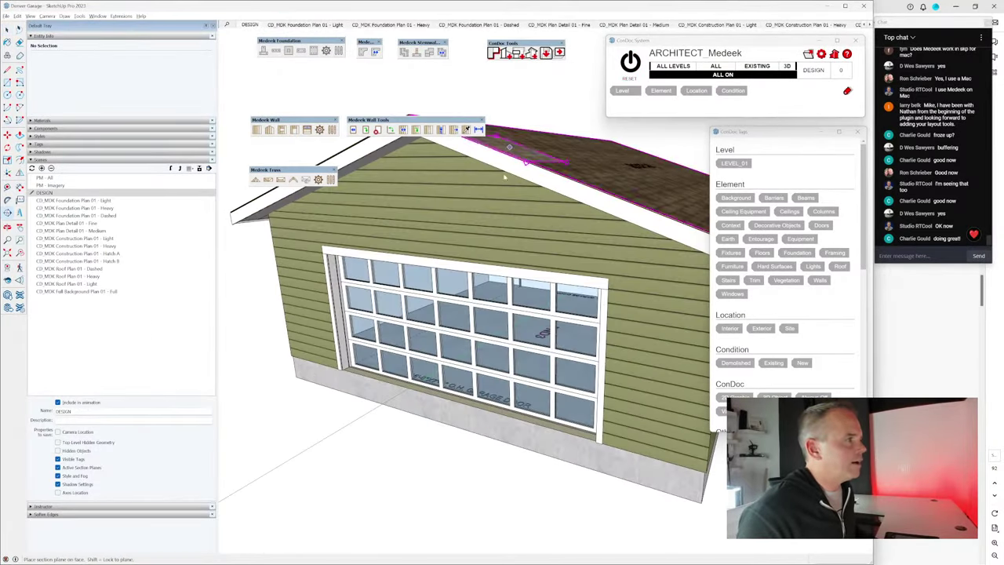
{"action": "left_click", "coordinate": [504, 193]}
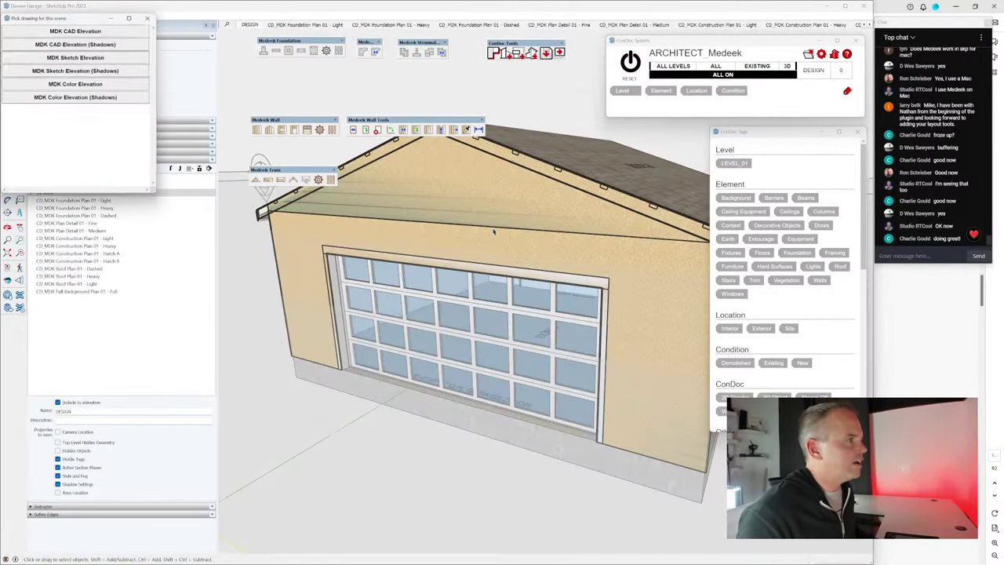
{"action": "left_click", "coordinate": [81, 45]}
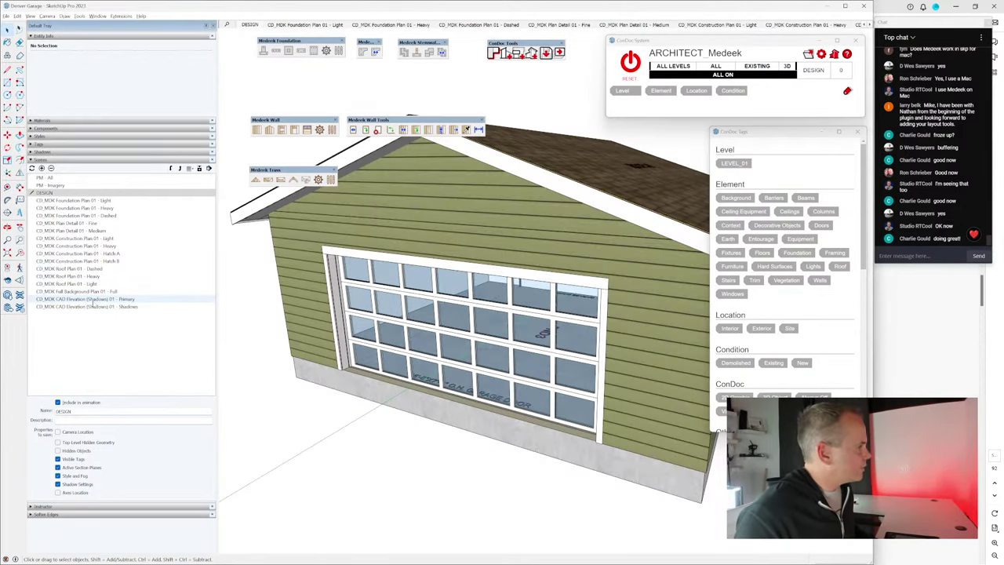
Step: Create an MDK CAD Elevation (Shadows) drawing of the side wall with the three windows
{"action": "scroll", "coordinate": [392, 305], "scroll_direction": "down", "scroll_amount": 4}
{"action": "middle_click_drag", "start_coordinate": [424, 295], "coordinate": [467, 225]}
{"action": "left_click", "coordinate": [519, 53]}
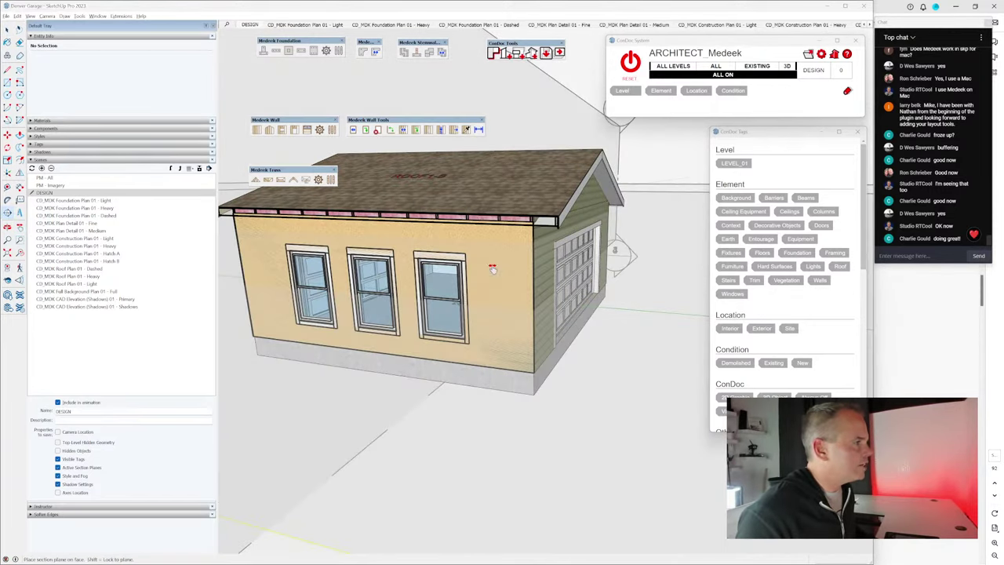
{"action": "left_click", "coordinate": [93, 45]}
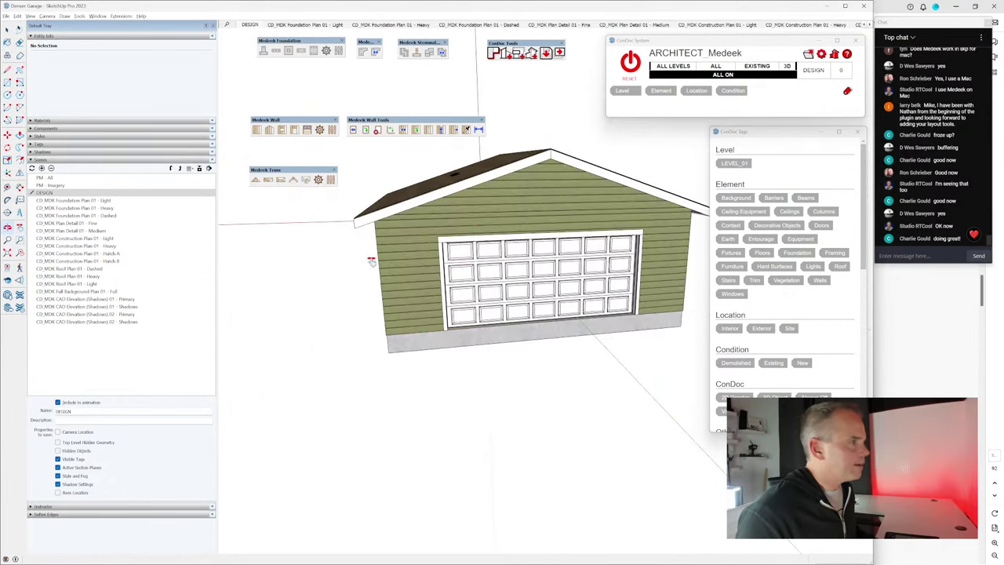
Step: Create MDK CAD Elevation (Shadows) drawings of the wall with the solid panelled garage door and of the windowless side wall
{"action": "left_click", "coordinate": [518, 54]}
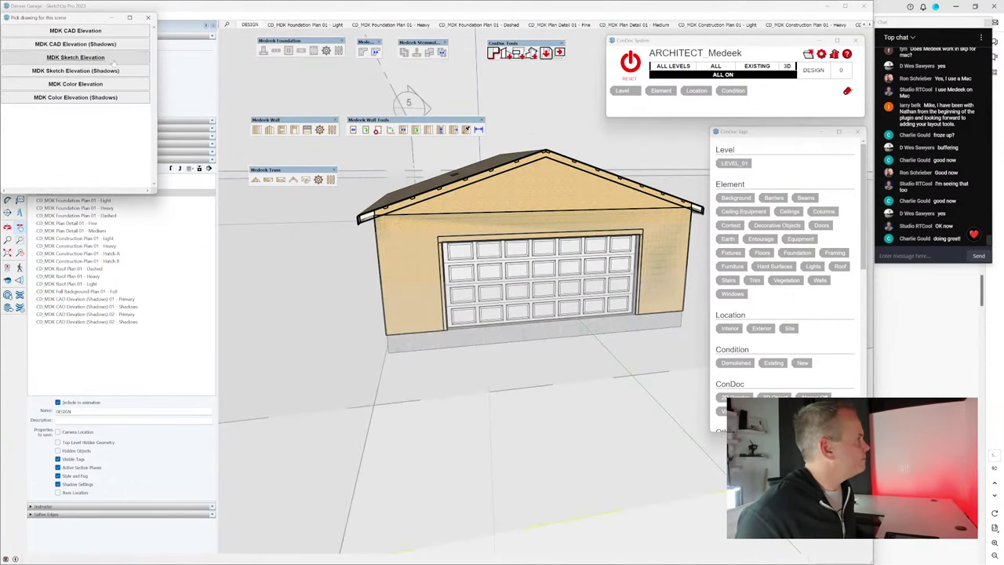
{"action": "left_click", "coordinate": [75, 45]}
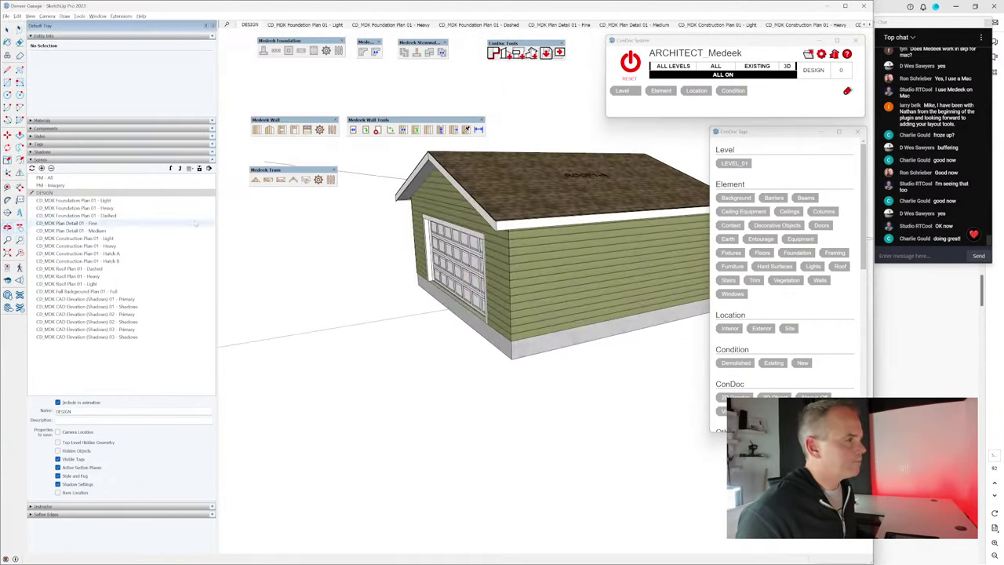
{"action": "left_click", "coordinate": [518, 54]}
{"action": "left_click", "coordinate": [567, 256]}
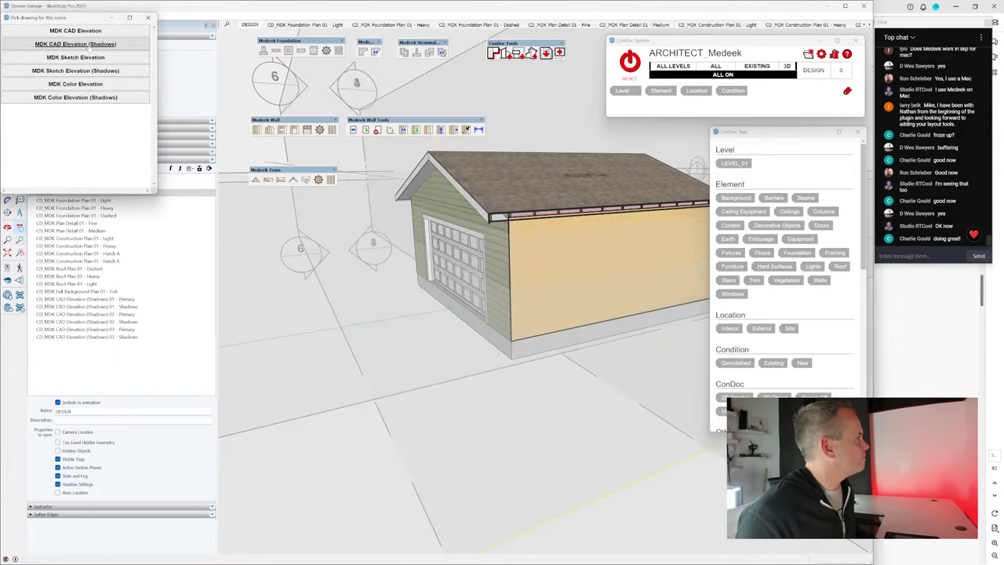
{"action": "left_click", "coordinate": [75, 44]}
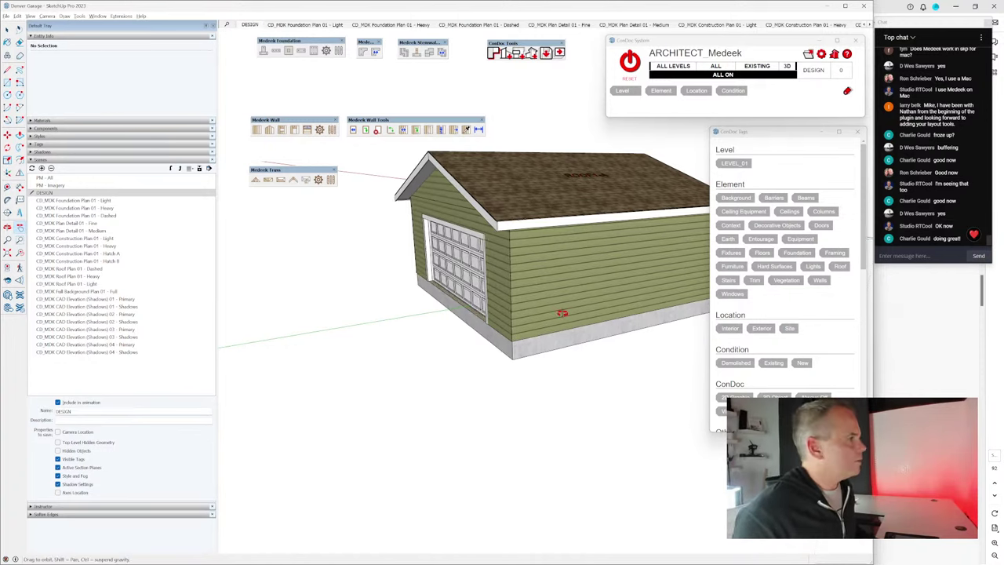
Step: Review the CD_MDK CAD Elevation (Shadows) 01 - Primary and 01 - Shadows scenes
{"action": "middle_click_drag", "start_coordinate": [563, 312], "coordinate": [647, 304]}
{"action": "left_click", "coordinate": [86, 299]}
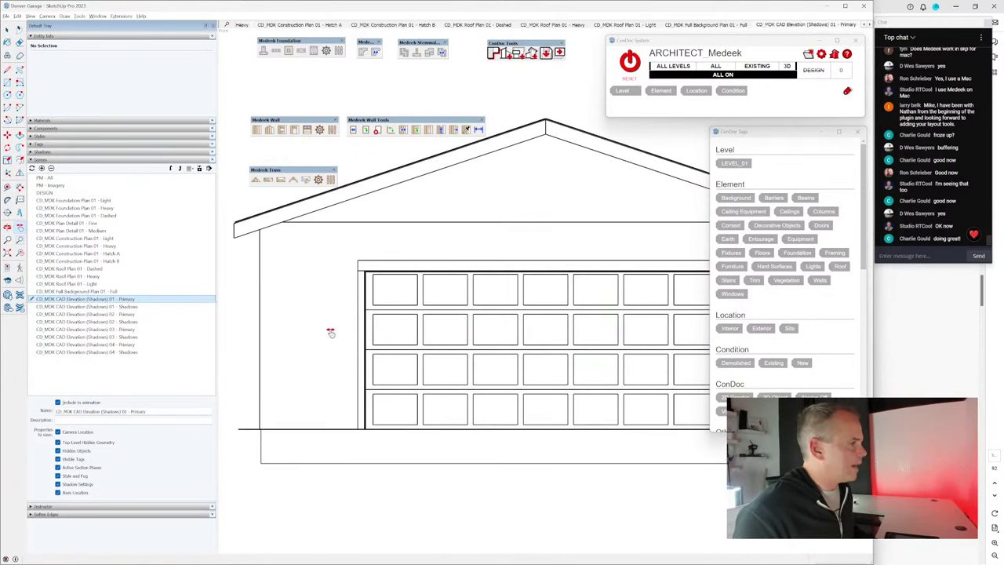
{"action": "left_click", "coordinate": [142, 307]}
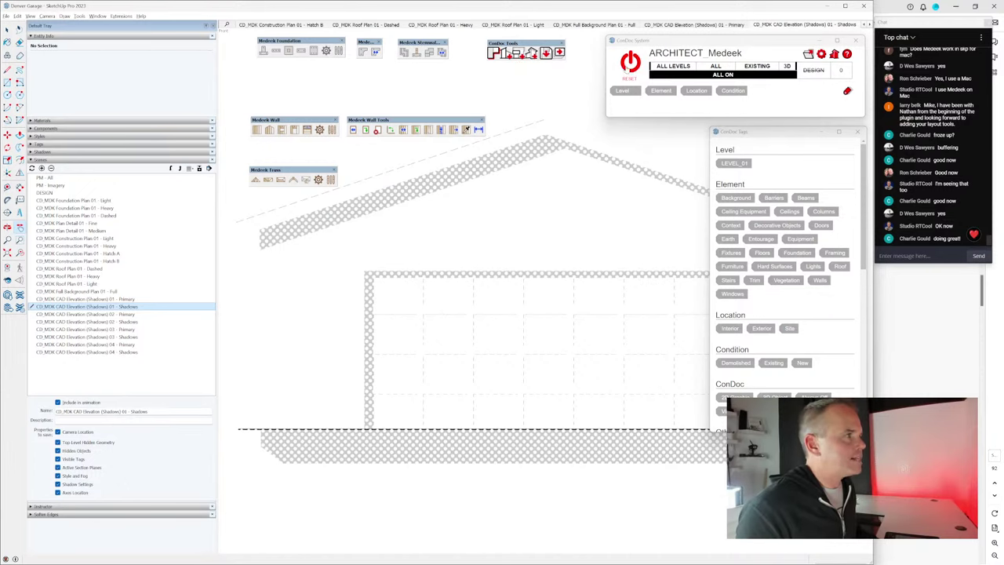
Step: Reset to the design view and create an MDK CAD Section drawing cutting through the garage parallel to the garage door wall
{"action": "left_click", "coordinate": [630, 61]}
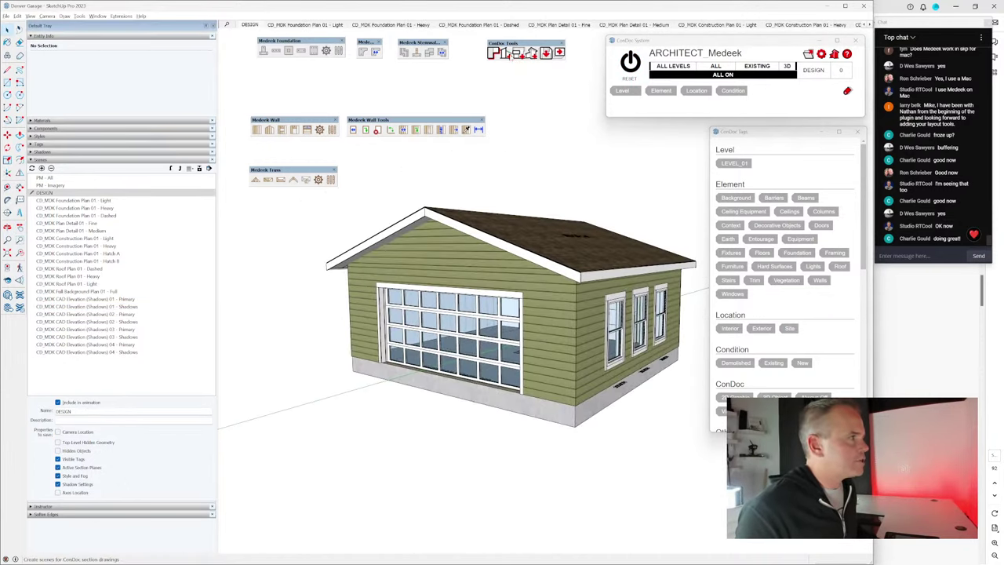
{"action": "left_click", "coordinate": [507, 53]}
{"action": "scroll", "coordinate": [605, 361], "scroll_direction": "up", "scroll_amount": 10}
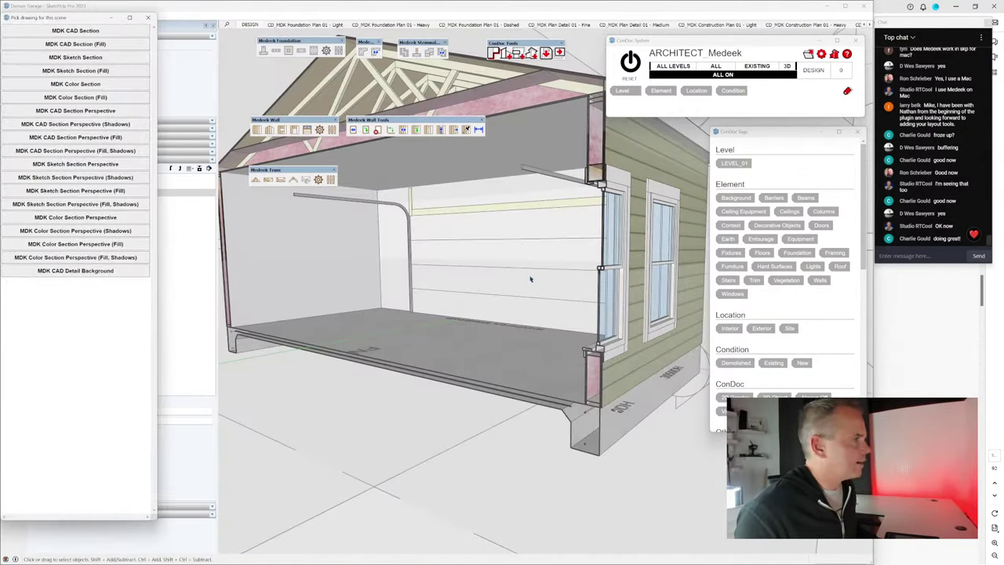
{"action": "left_click_drag", "start_coordinate": [78, 20], "coordinate": [535, 125]}
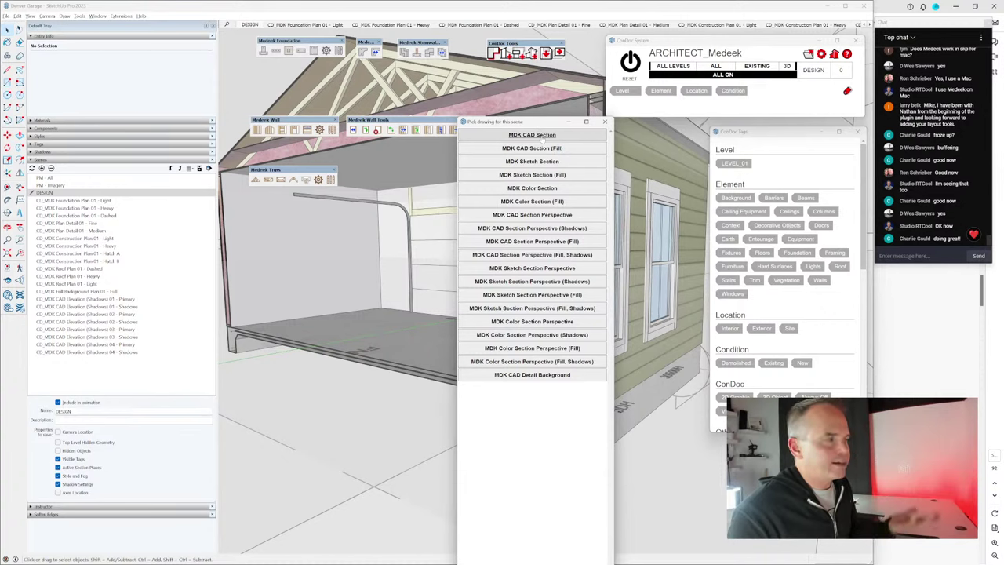
{"action": "left_click", "coordinate": [541, 138]}
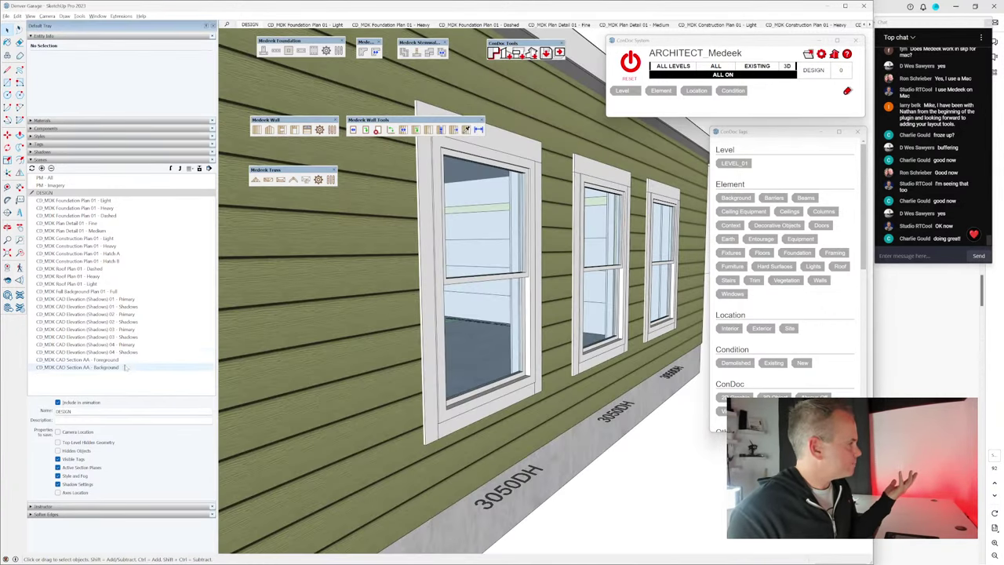
Step: Examine the CD_MDK CAD Section AA - Foreground scene from the roof trusses down the wall to the foundation footing
{"action": "double_click", "coordinate": [87, 359]}
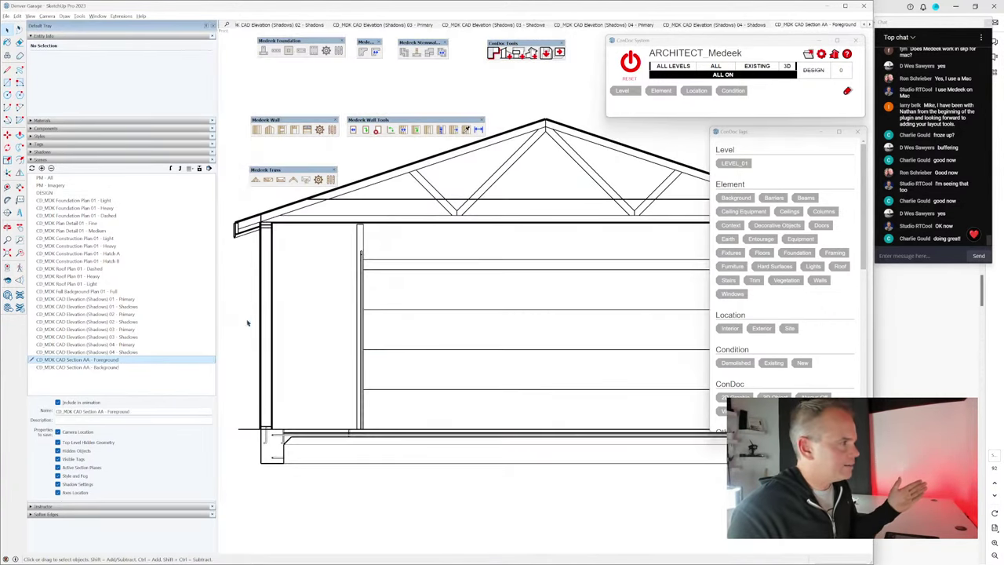
{"action": "scroll", "coordinate": [649, 204], "scroll_direction": "up", "scroll_amount": 10}
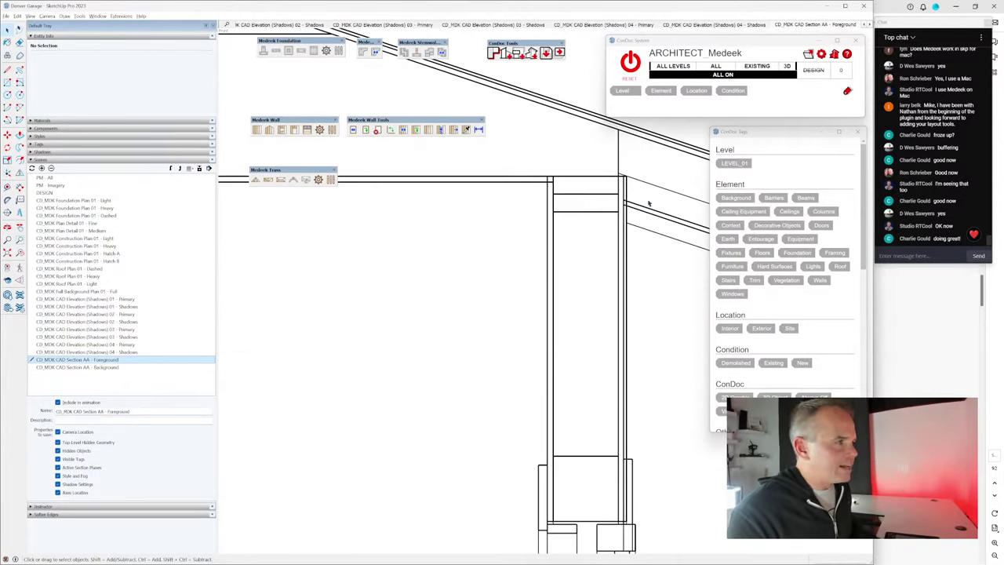
{"action": "left_click", "coordinate": [640, 200]}
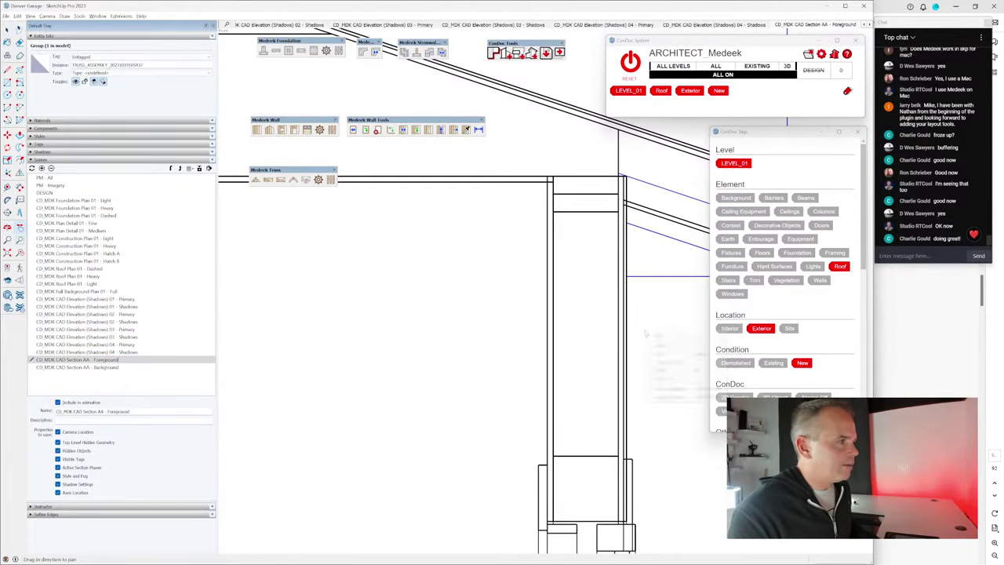
{"action": "left_click", "coordinate": [651, 308]}
{"action": "scroll", "coordinate": [651, 309], "scroll_direction": "down", "scroll_amount": 2}
{"action": "middle_click_drag", "start_coordinate": [658, 293], "coordinate": [475, 267], "text": "shift"}
{"action": "middle_click_drag", "start_coordinate": [446, 358], "coordinate": [496, 184], "text": "shift"}
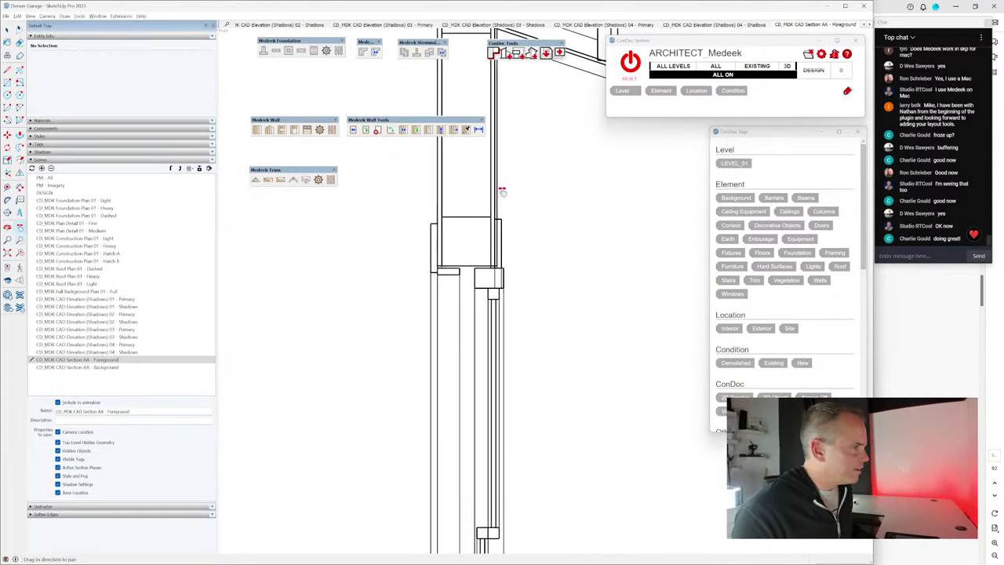
{"action": "mouse_move", "coordinate": [482, 373]}
{"action": "middle_mouse_down", "text": "shift"}
{"action": "mouse_move", "coordinate": [507, 287]}
{"action": "mouse_move", "coordinate": [525, 113]}
{"action": "middle_mouse_up", "text": "shift"}
{"action": "middle_click_drag", "start_coordinate": [538, 389], "coordinate": [577, 213]}
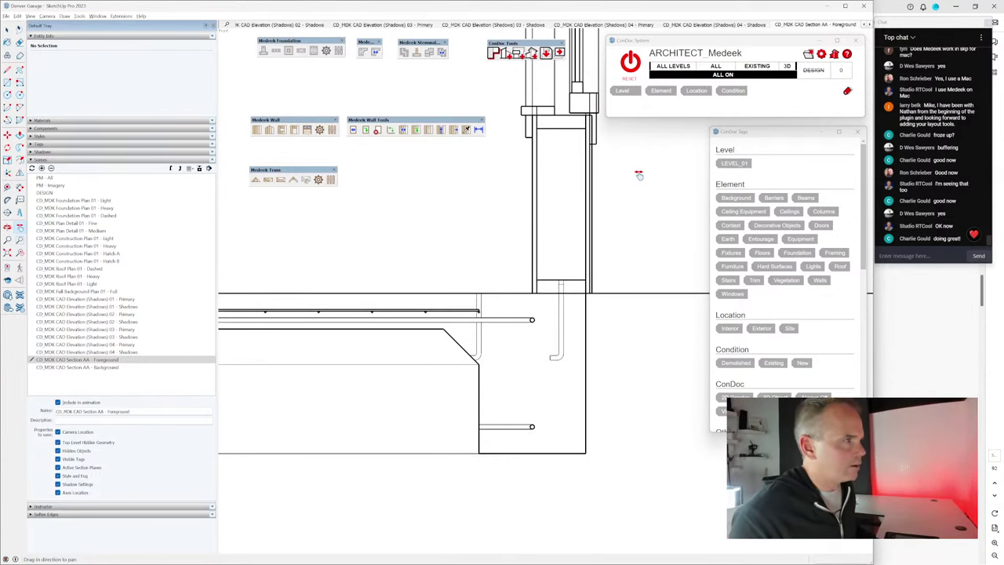
Step: Reset to the design view and create an MDK CAD Section drawing cutting lengthwise through the garage along the roof ridge
{"action": "left_click", "coordinate": [634, 70]}
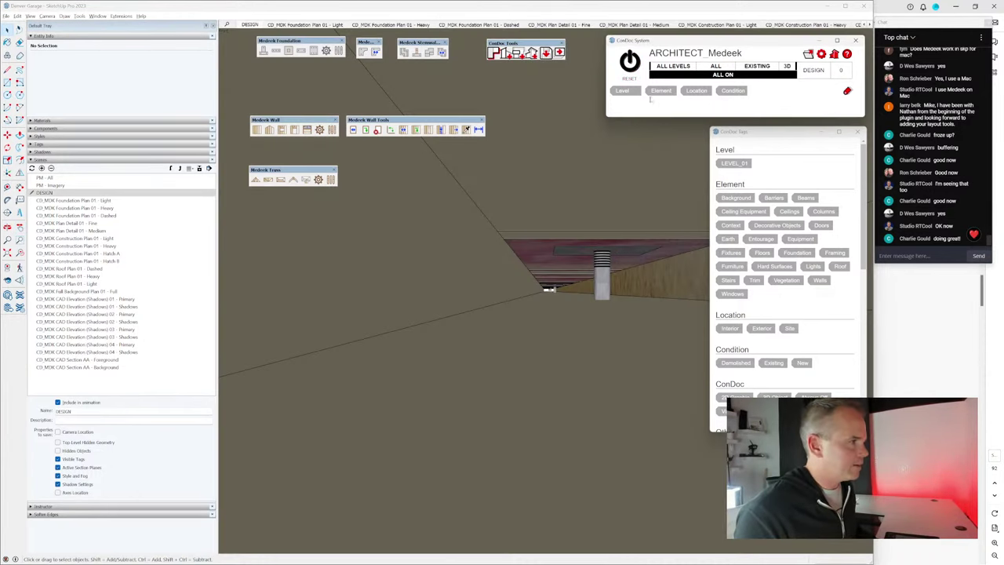
{"action": "key", "text": "shift+z"}
{"action": "middle_click_drag", "start_coordinate": [641, 277], "coordinate": [523, 313]}
{"action": "scroll", "coordinate": [472, 307], "scroll_direction": "down", "scroll_amount": 3}
{"action": "middle_click_drag", "start_coordinate": [553, 236], "coordinate": [532, 234]}
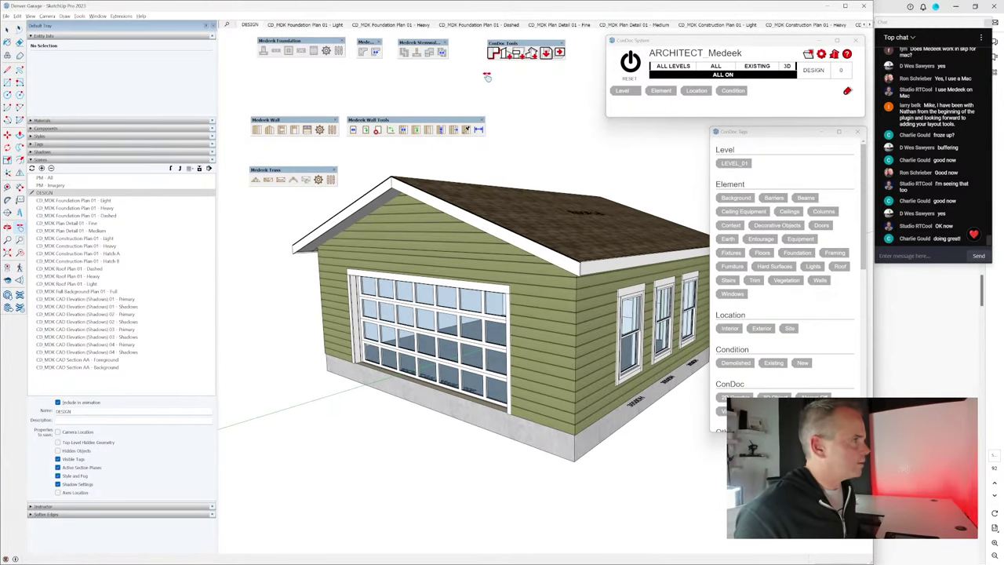
{"action": "left_click", "coordinate": [507, 54]}
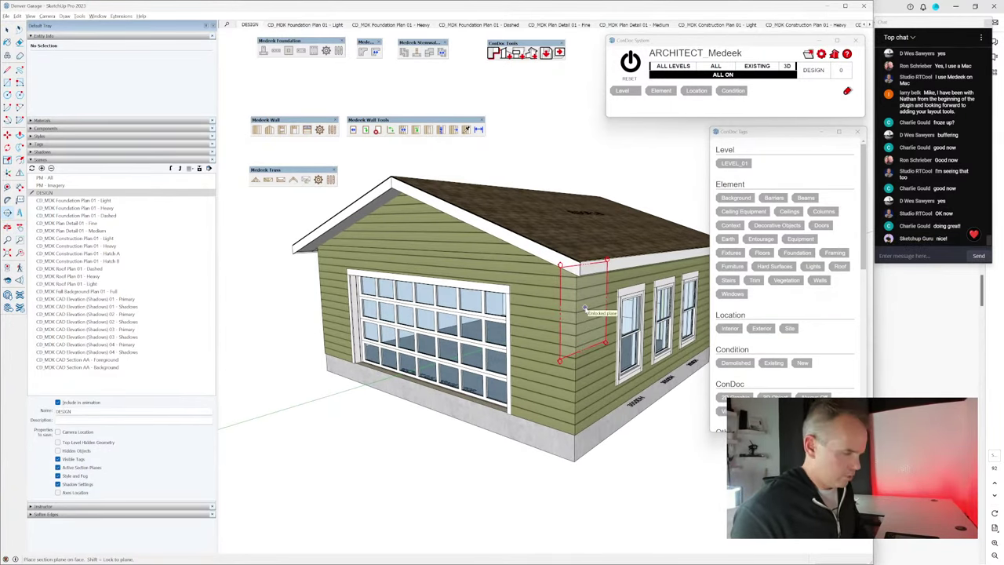
{"action": "left_click", "coordinate": [389, 187]}
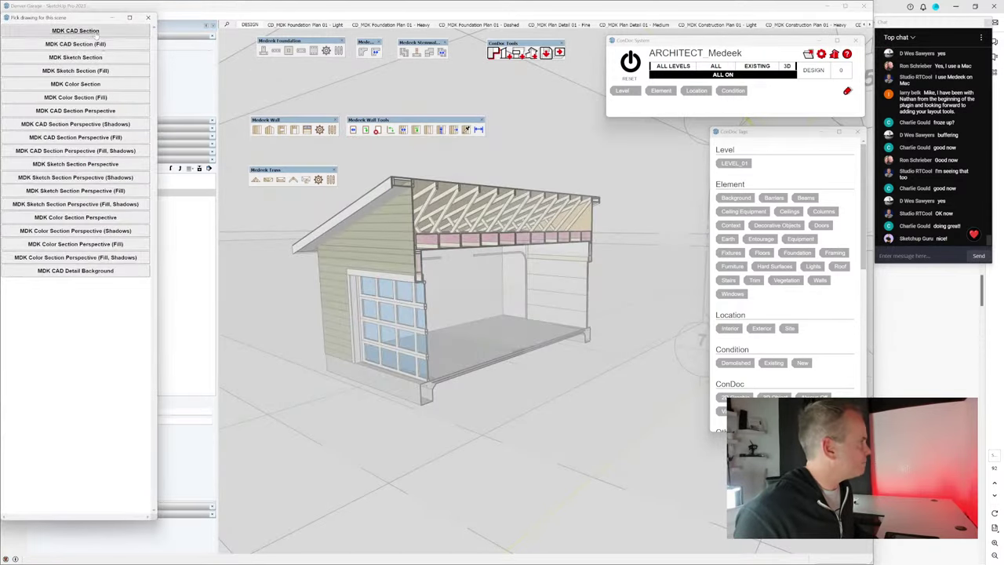
{"action": "left_click", "coordinate": [96, 34]}
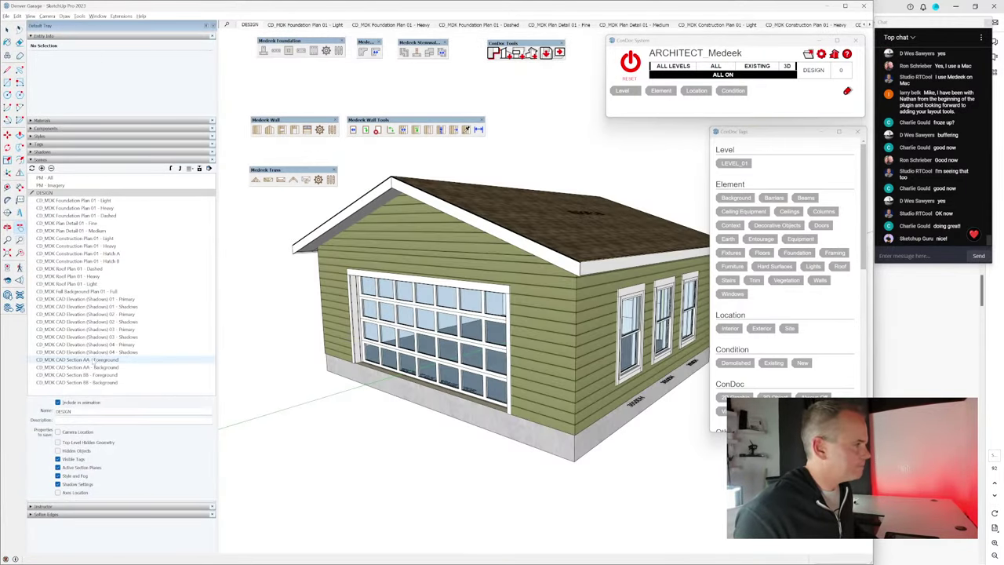
Step: Review the CD_MDK CAD Section BB - Foreground scene and return to the design view
{"action": "left_click", "coordinate": [87, 374]}
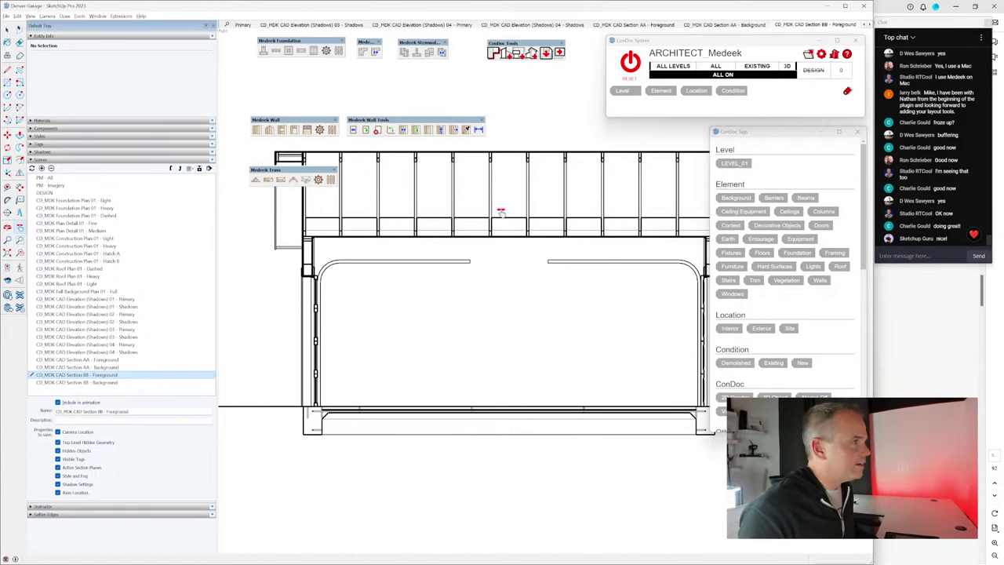
{"action": "left_click", "coordinate": [630, 62]}
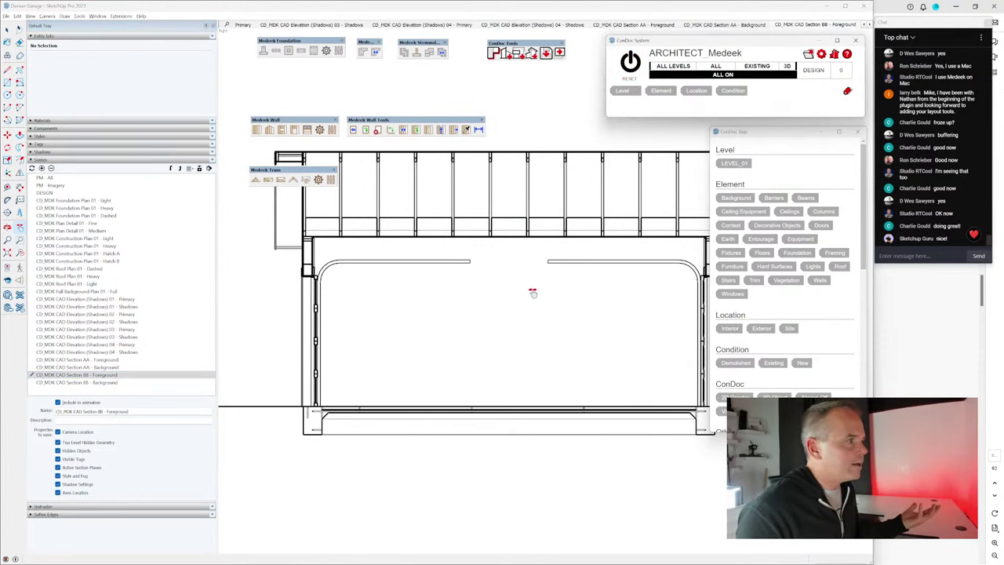
{"action": "middle_click_drag", "start_coordinate": [504, 324], "coordinate": [496, 314]}
{"action": "scroll", "coordinate": [495, 314], "scroll_direction": "up", "scroll_amount": 3}
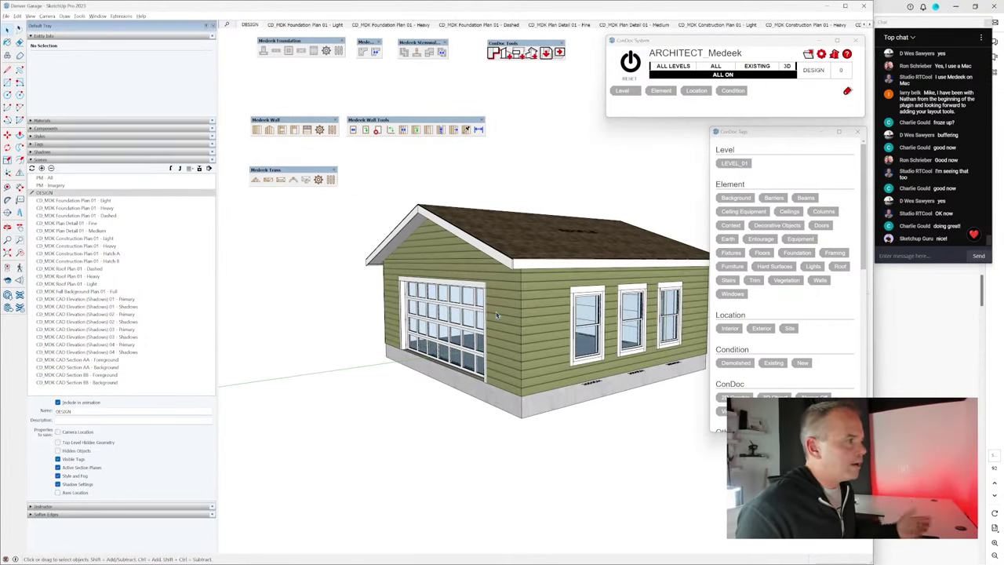
Step: Start a ConDoc drawing export and include all listed drawings
{"action": "left_click", "coordinate": [558, 53]}
{"action": "left_click_drag", "start_coordinate": [93, 23], "coordinate": [548, 162]}
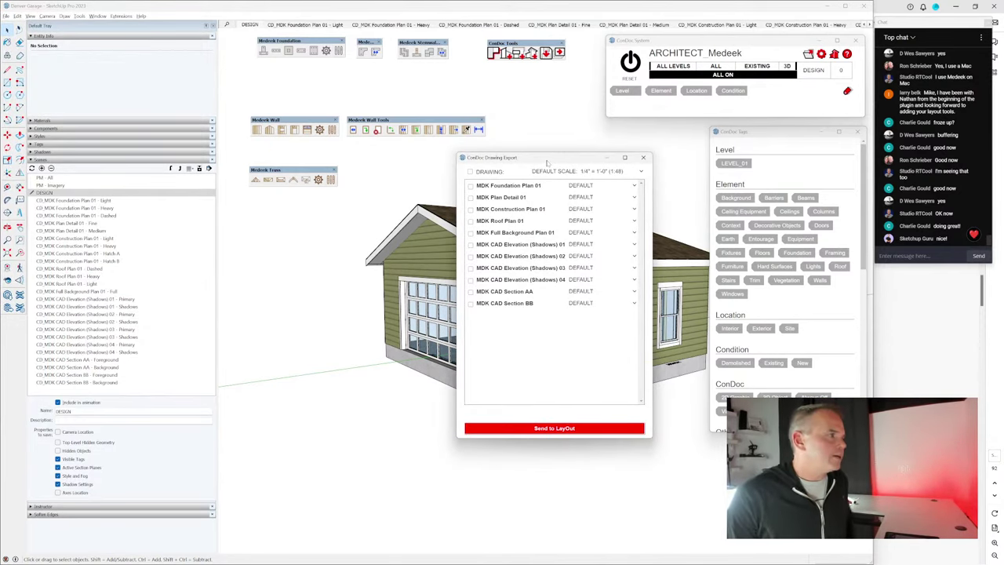
{"action": "left_click", "coordinate": [471, 172]}
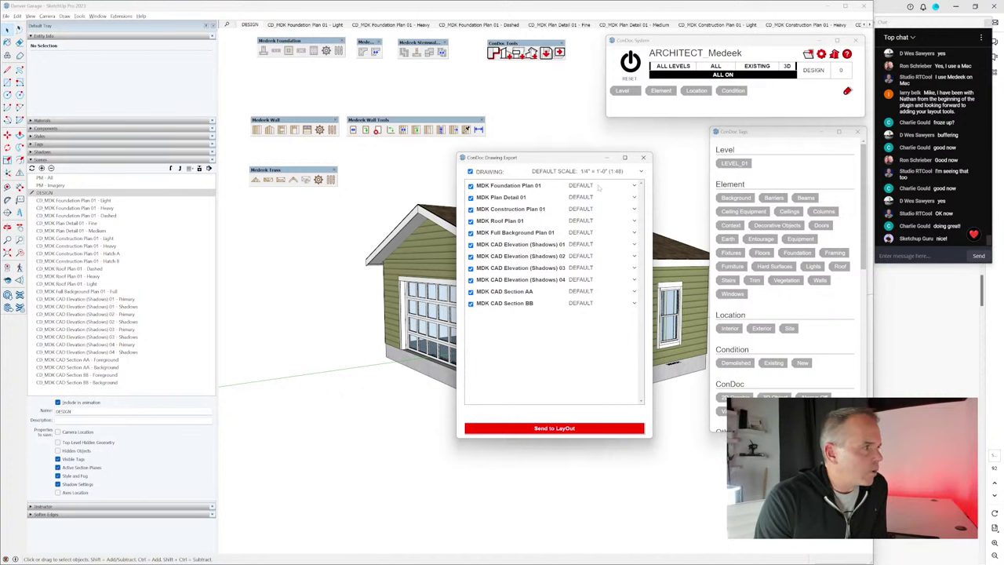
Step: Set the export scale of MDK Plan Detail 01 to 3/4" = 1'-0" and MDK Roof Plan 01 to 1/8" = 1'-0", excluding MDK Full Background Plan 01
{"action": "left_click", "coordinate": [585, 201]}
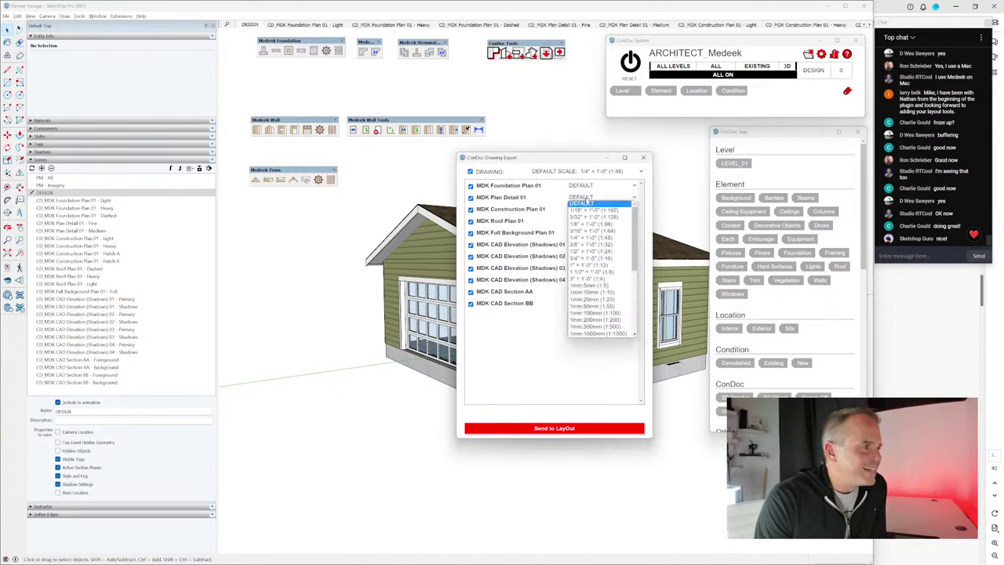
{"action": "left_click", "coordinate": [596, 259]}
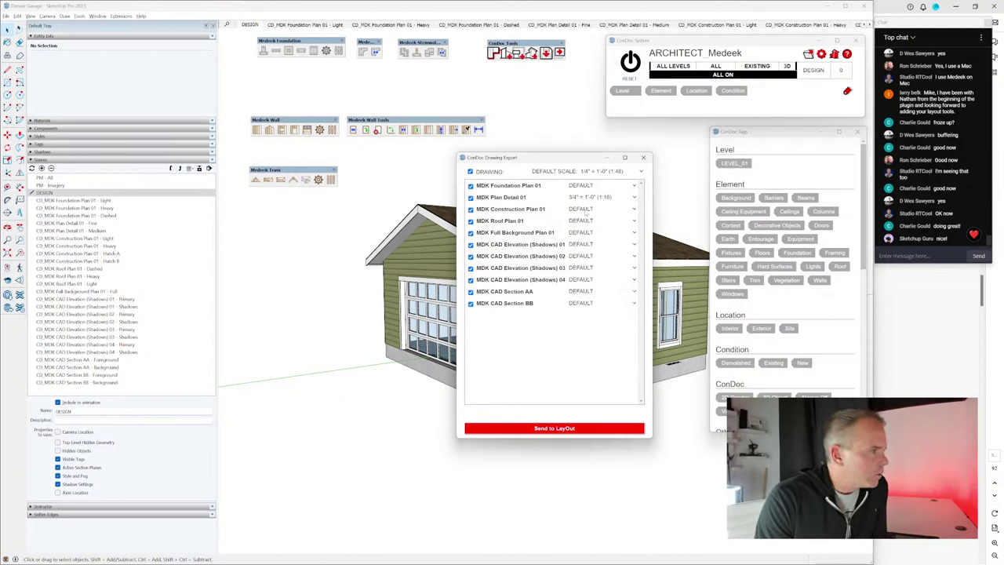
{"action": "left_click", "coordinate": [586, 221]}
{"action": "left_click", "coordinate": [592, 255]}
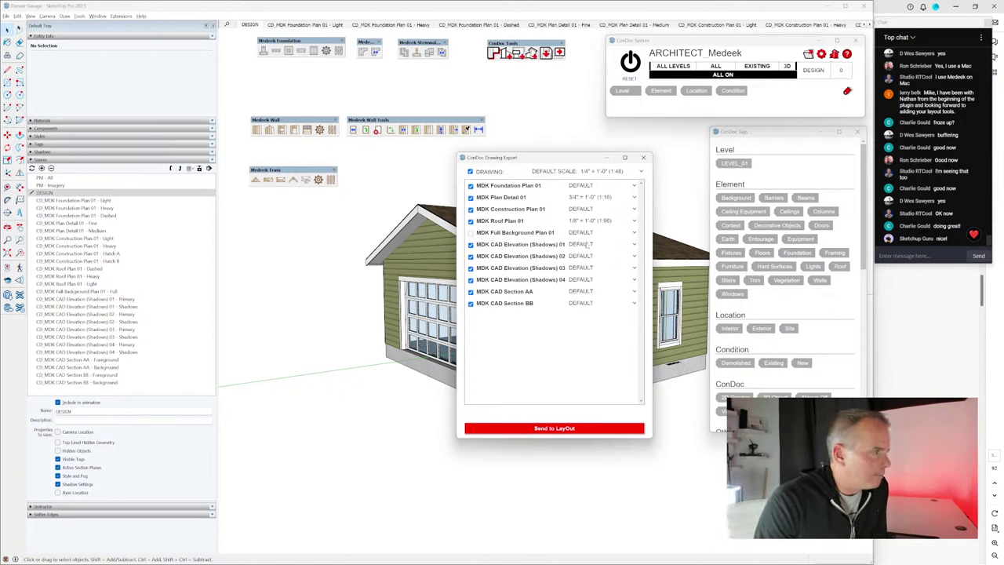
Step: Set MDK CAD Section AA and BB to 1/2" = 1'-0" and send the chosen drawings to LayOut
{"action": "left_click", "coordinate": [593, 293]}
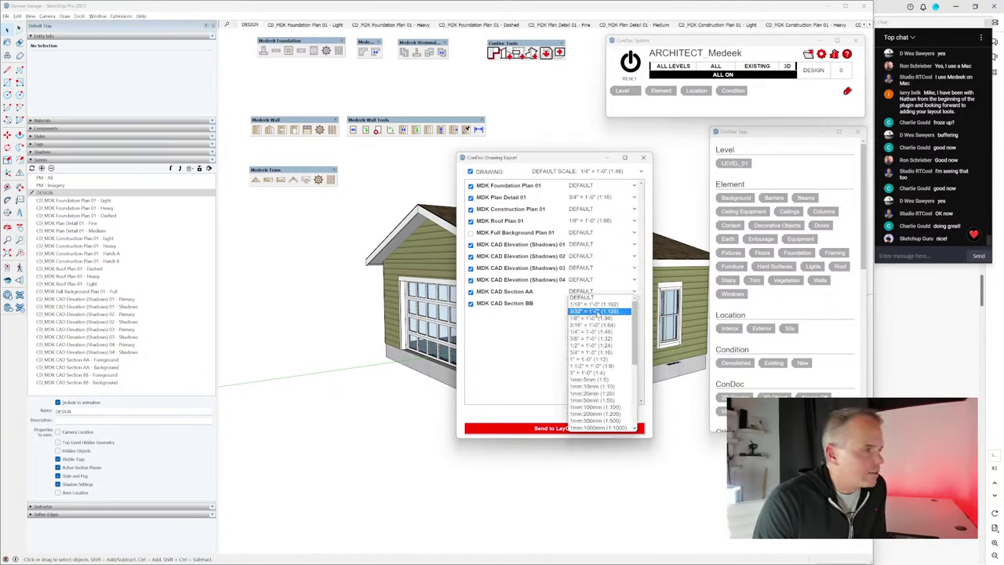
{"action": "left_click", "coordinate": [590, 346]}
{"action": "left_click", "coordinate": [592, 302]}
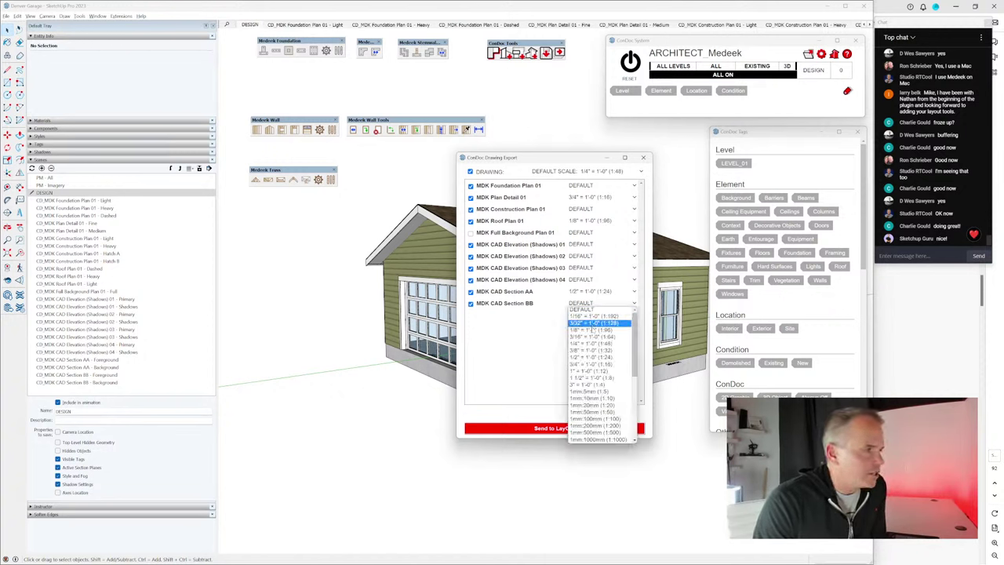
{"action": "left_click", "coordinate": [590, 358]}
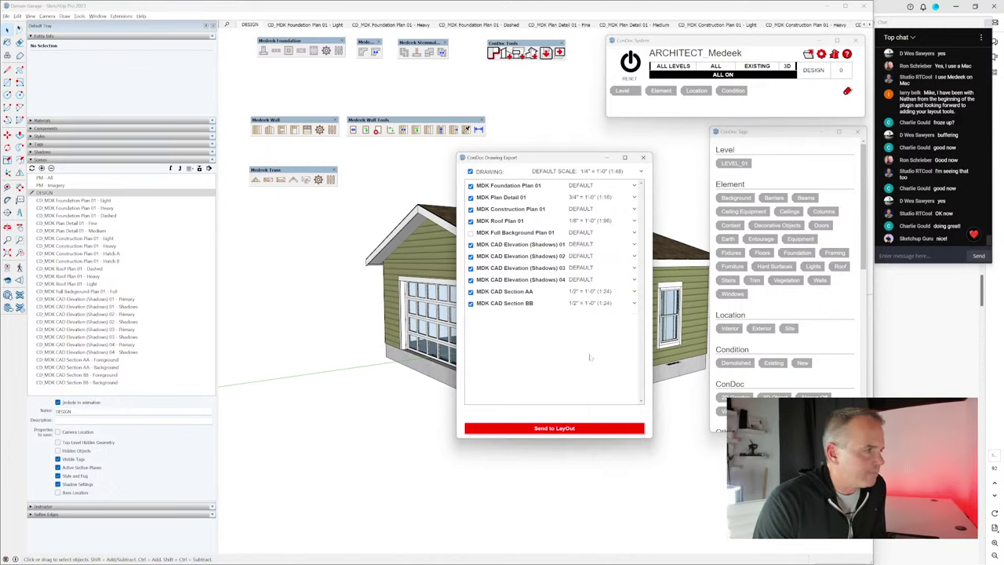
{"action": "left_click", "coordinate": [555, 428]}
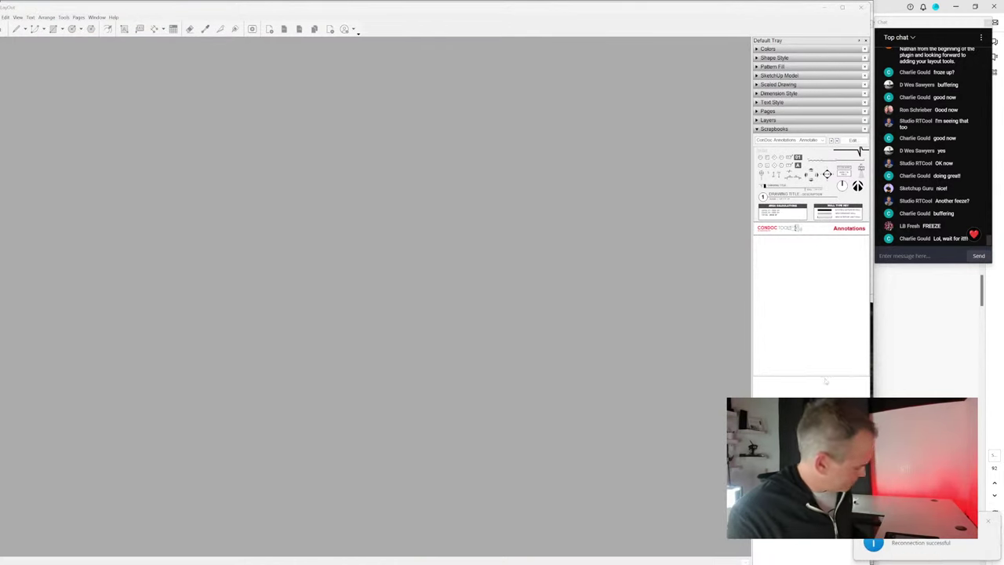
{"action": "key", "text": "super"}
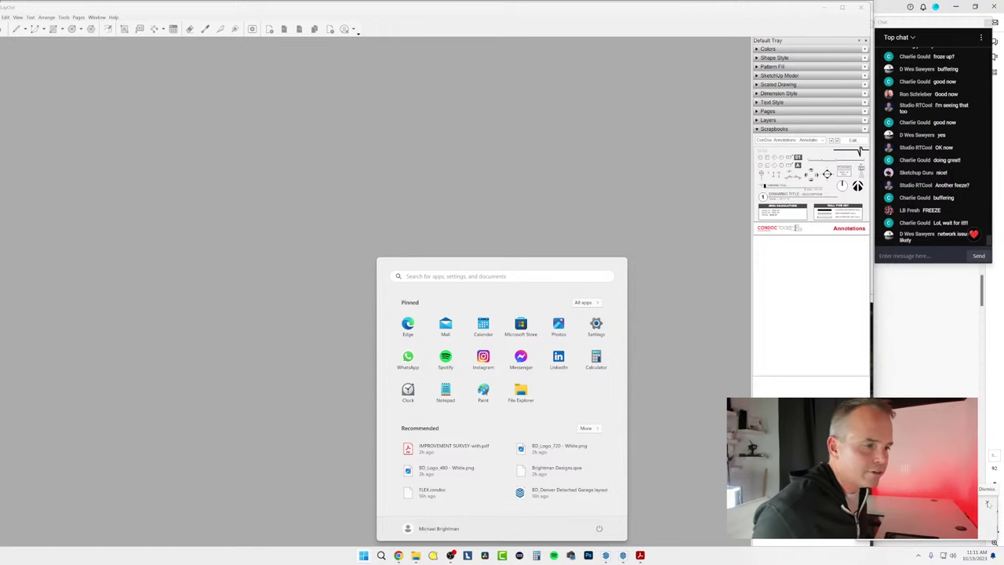
{"action": "left_click", "coordinate": [677, 234]}
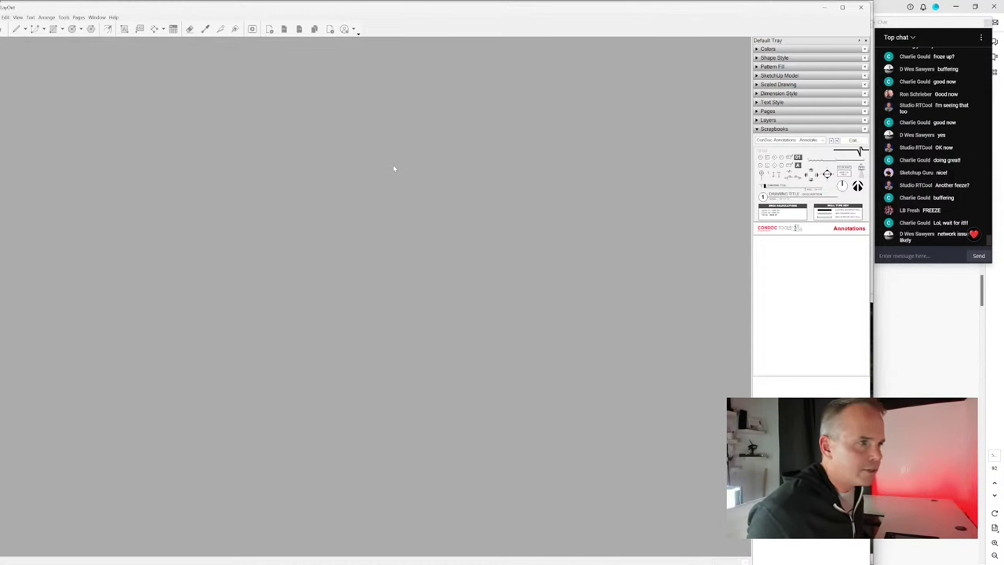
{"action": "key", "text": "super"}
{"action": "left_click", "coordinate": [646, 240]}
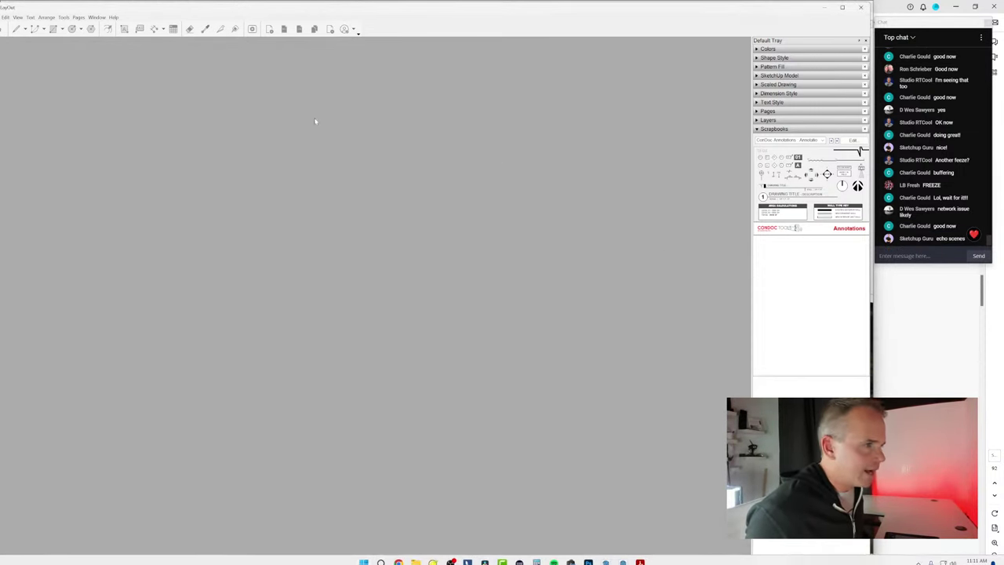
Step: Create a new LayOut document from the ConDoc/STANDARD template BD_Construction Documents - 24 x 36
{"action": "left_click_drag", "start_coordinate": [50, 8], "coordinate": [59, 9]}
{"action": "left_click", "coordinate": [5, 17]}
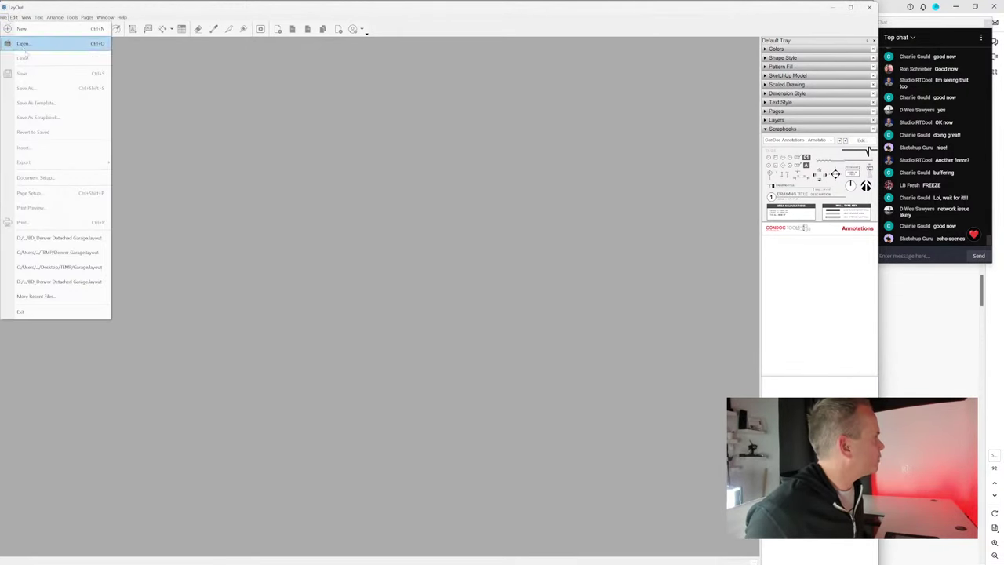
{"action": "left_click", "coordinate": [22, 29]}
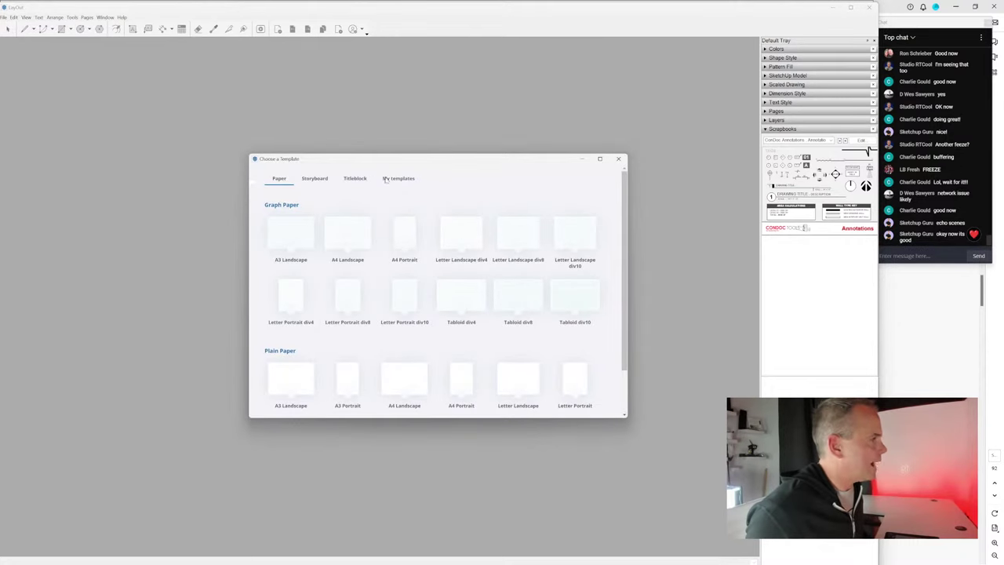
{"action": "left_click", "coordinate": [400, 179]}
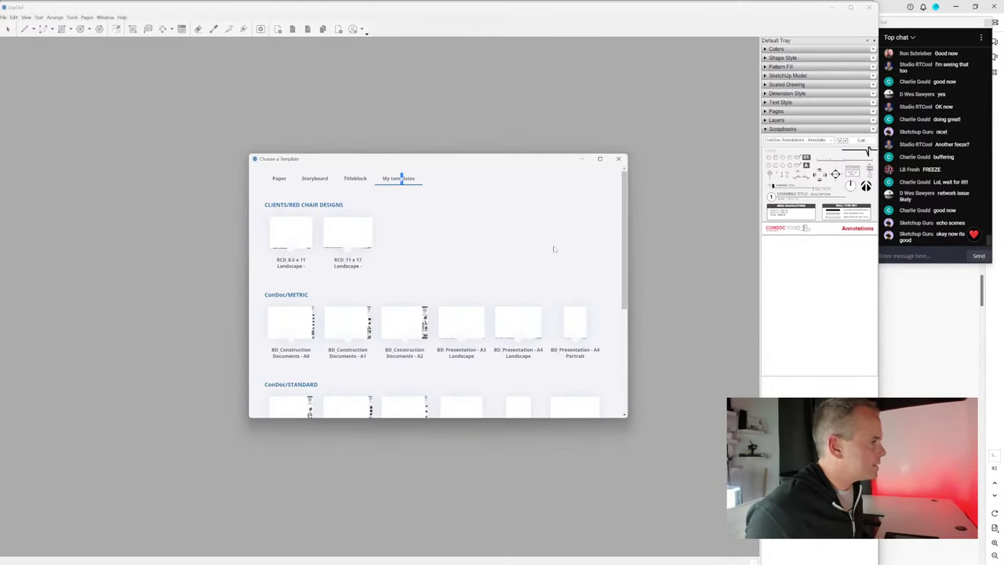
{"action": "scroll", "coordinate": [553, 249], "scroll_direction": "down", "scroll_amount": 5}
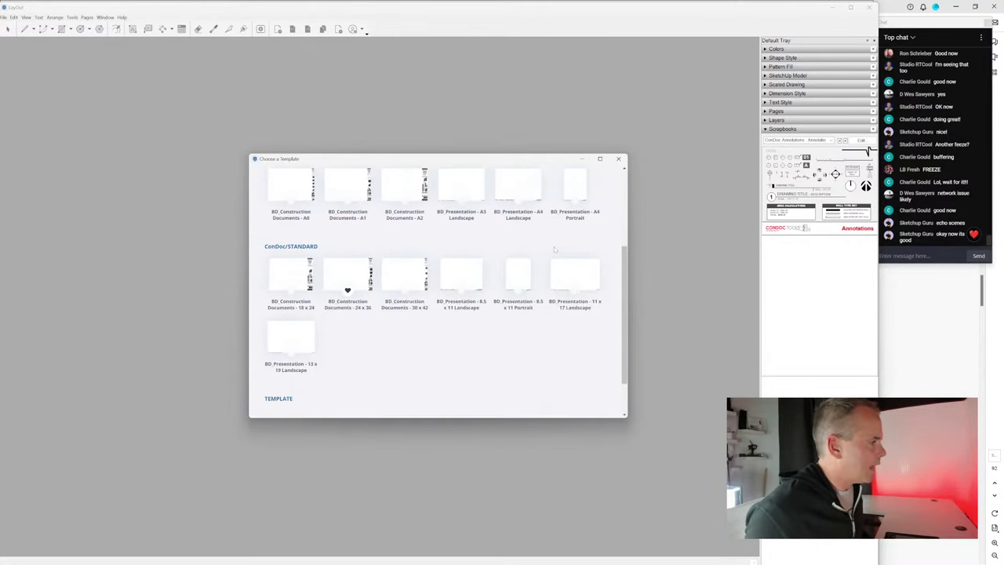
{"action": "double_click", "coordinate": [342, 255]}
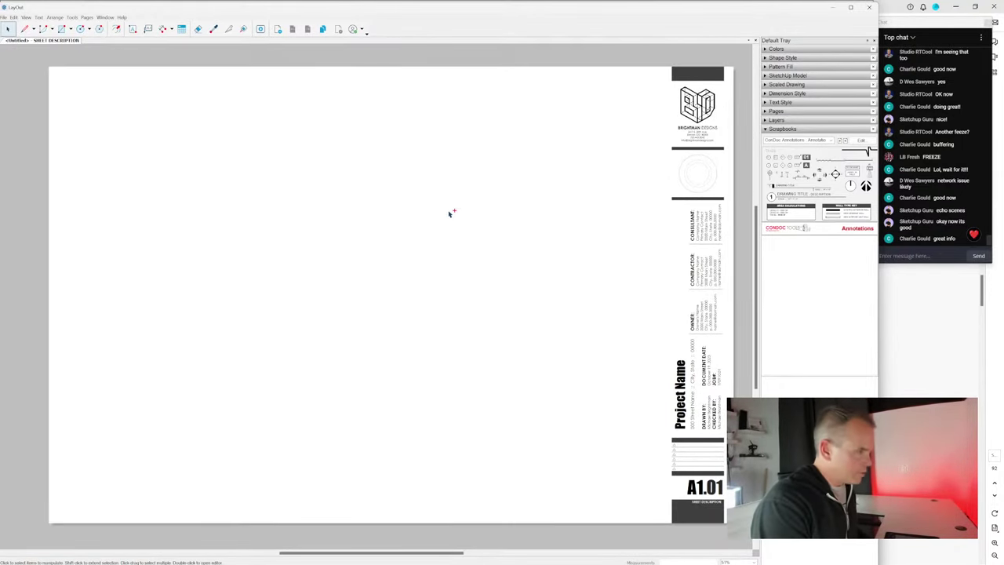
Step: Review the available ConDoc metric and standard LayOut templates and leave the template selection without choosing one
{"action": "key", "text": "ctrl+n"}
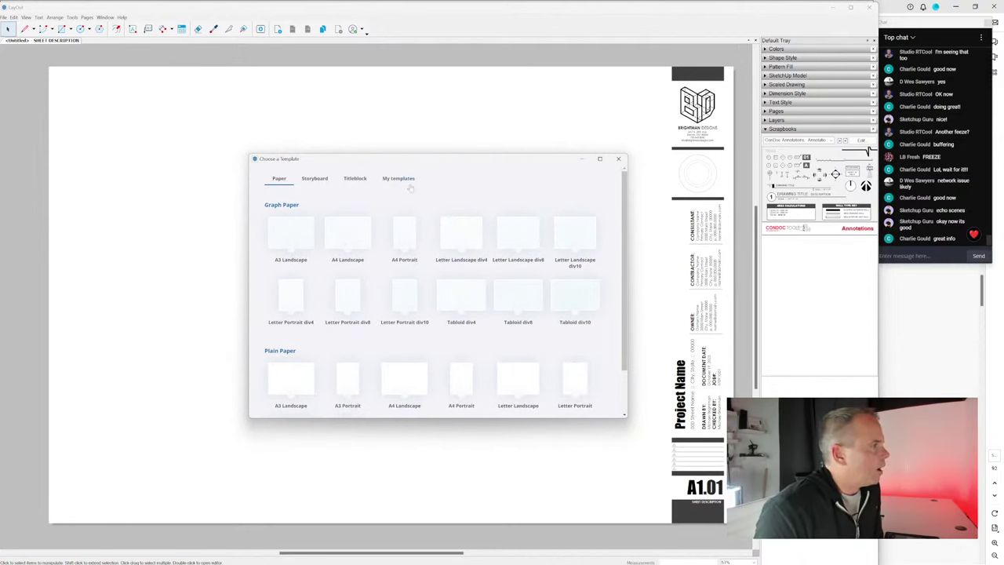
{"action": "left_click", "coordinate": [404, 180]}
{"action": "scroll", "coordinate": [386, 302], "scroll_direction": "down", "scroll_amount": 1}
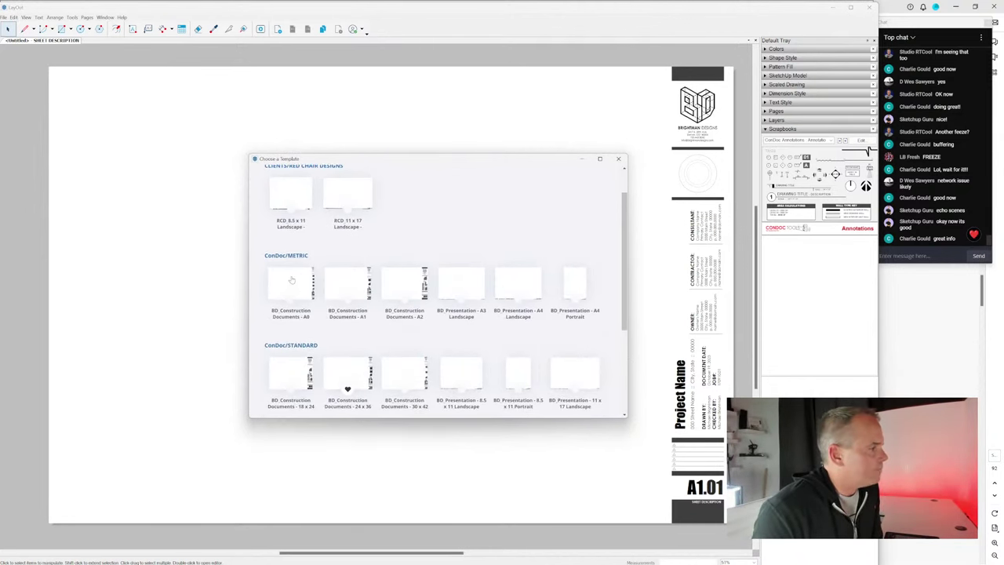
{"action": "scroll", "coordinate": [340, 255], "scroll_direction": "down", "scroll_amount": 2}
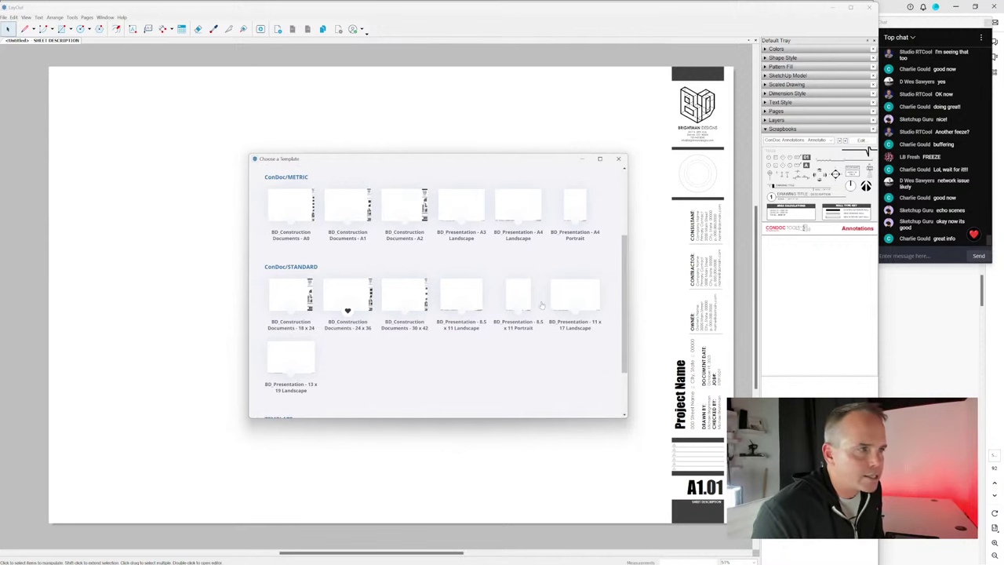
{"action": "left_click", "coordinate": [618, 160]}
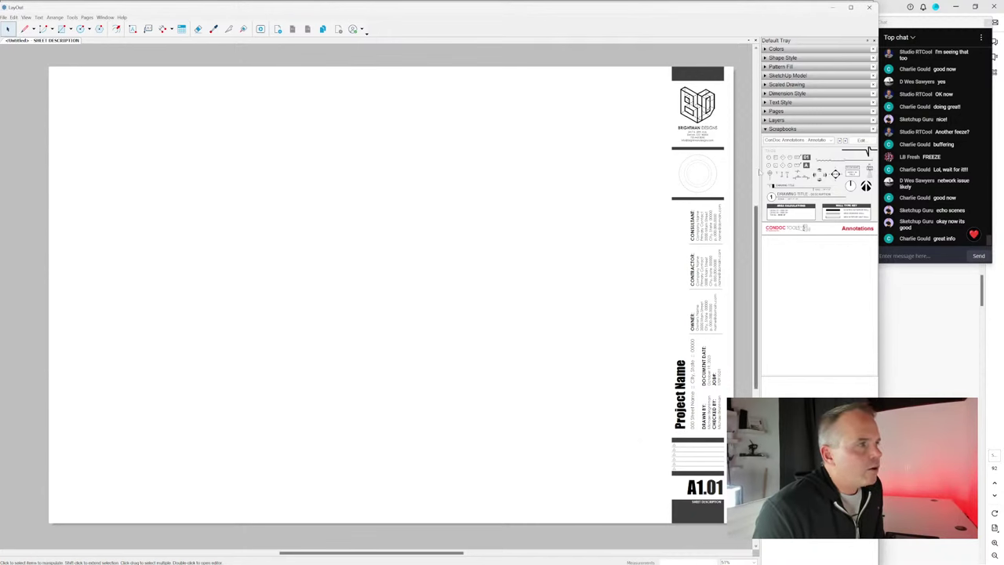
Step: Widen the tray to enlarge the ConDoc Annotations scrapbook preview
{"action": "left_click_drag", "start_coordinate": [756, 218], "coordinate": [636, 207]}
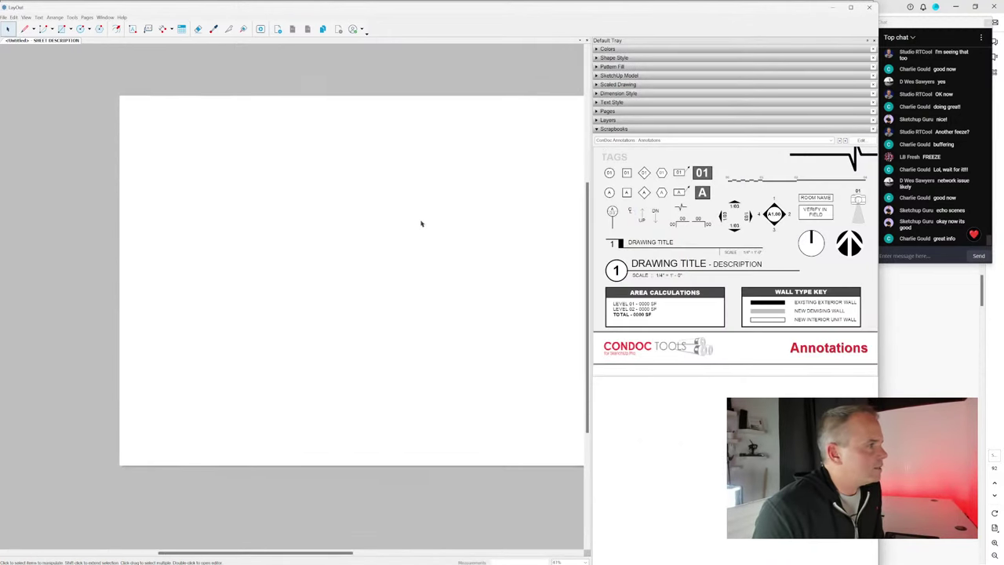
Step: Place MDK Foundation Plan 01 from the ConDoc Drawings scrapbook in the upper left of the sheet
{"action": "left_click", "coordinate": [692, 141]}
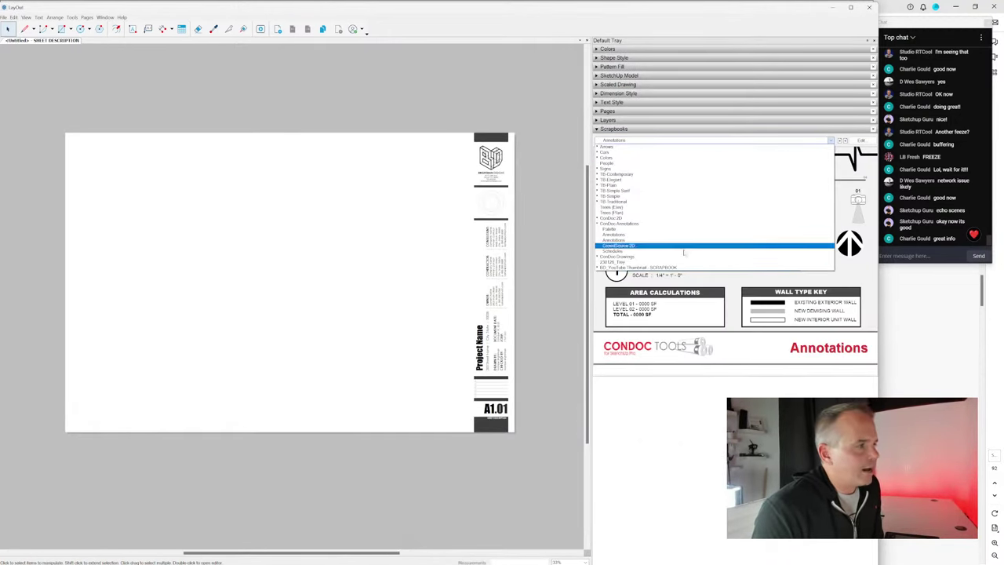
{"action": "left_click", "coordinate": [745, 254]}
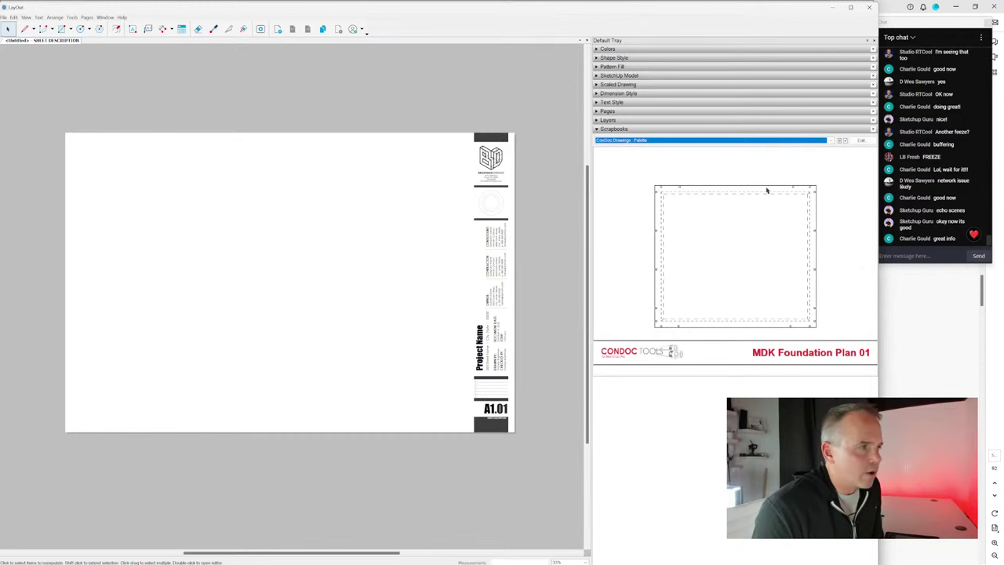
{"action": "left_click", "coordinate": [657, 189]}
{"action": "left_click", "coordinate": [105, 164]}
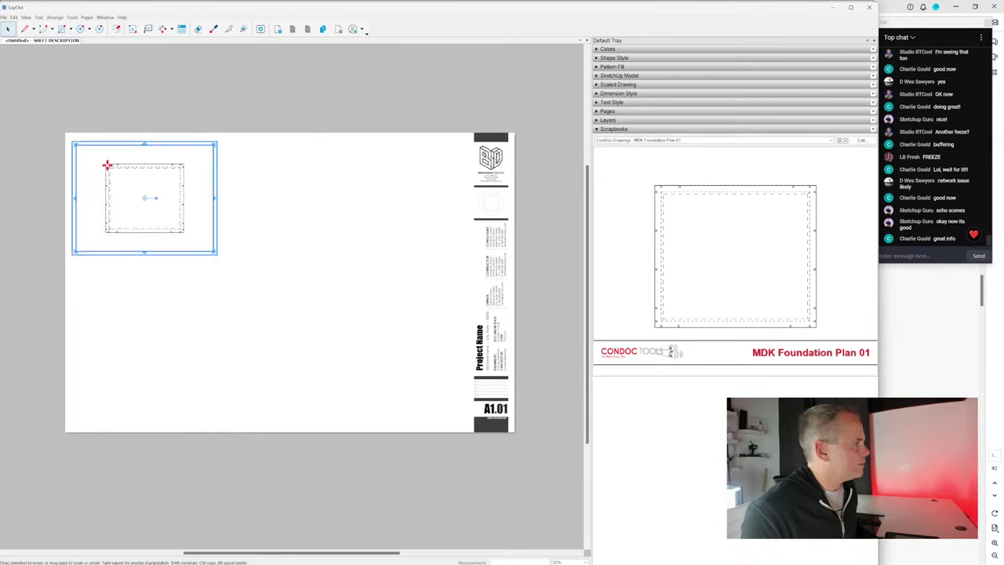
Step: Place MDK Plan Detail 01 to the right of the foundation plan, then enlarge and crop its viewport around the wall corner
{"action": "left_click", "coordinate": [845, 140]}
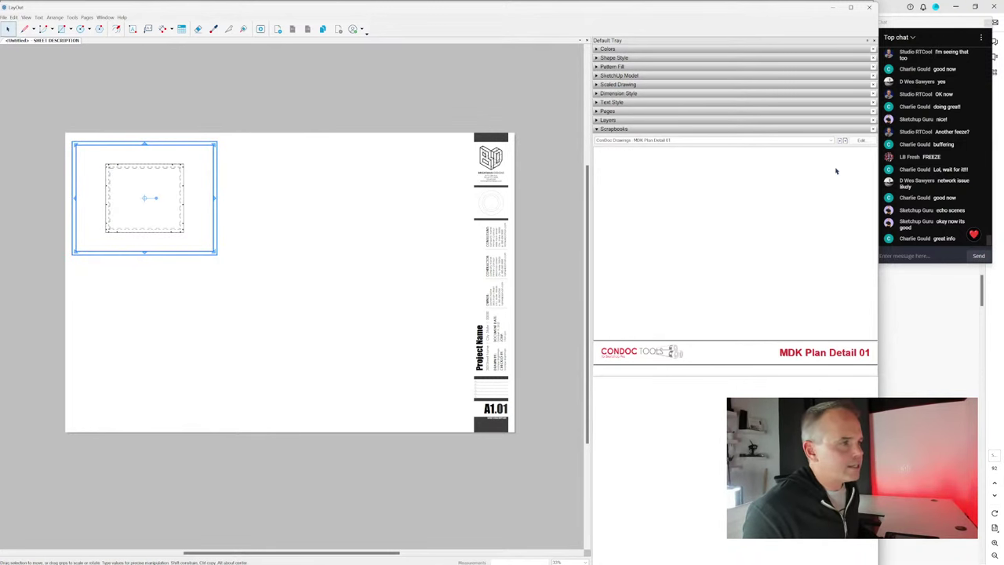
{"action": "left_click", "coordinate": [739, 208]}
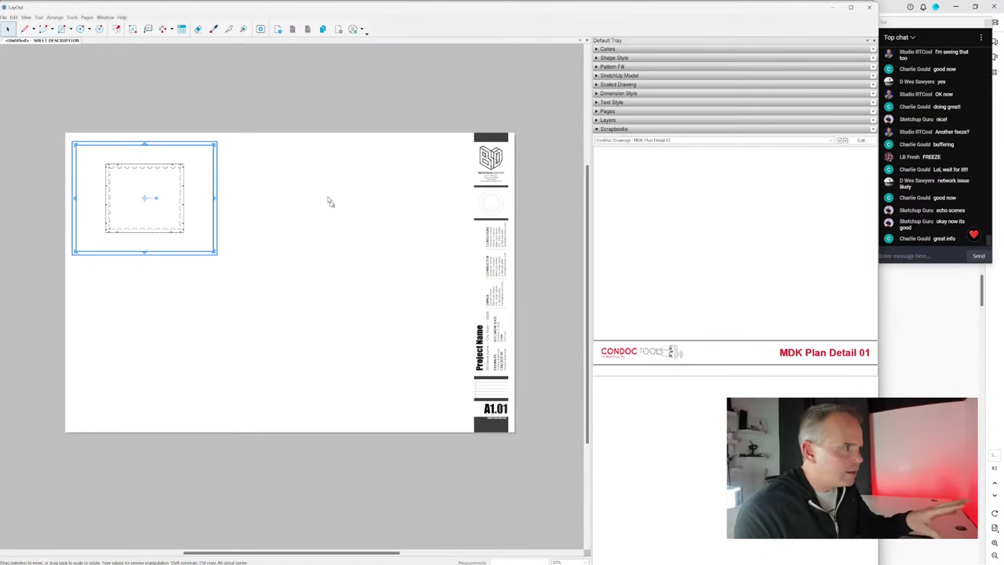
{"action": "left_click", "coordinate": [338, 187]}
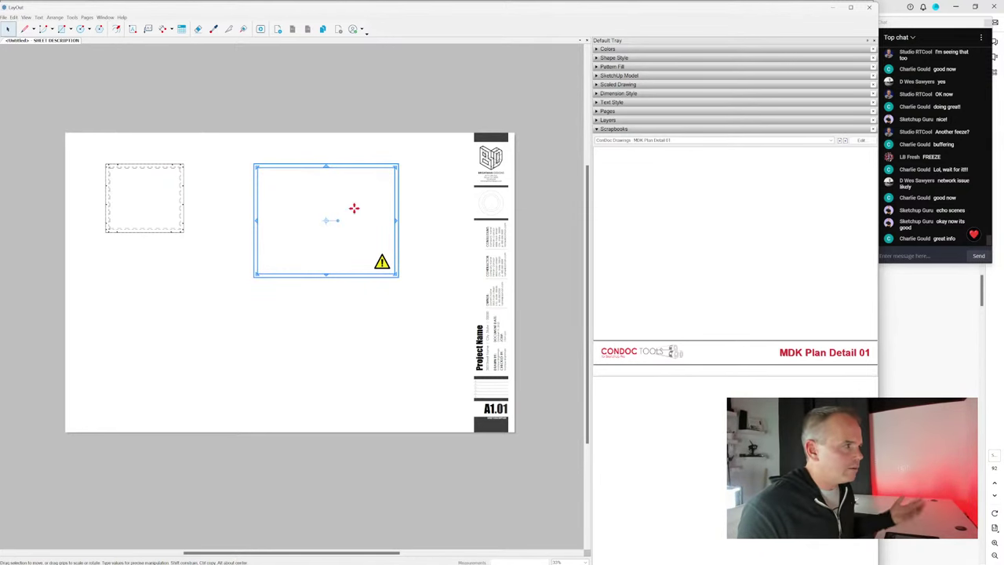
{"action": "left_click_drag", "start_coordinate": [398, 275], "coordinate": [461, 331], "text": "ctrl"}
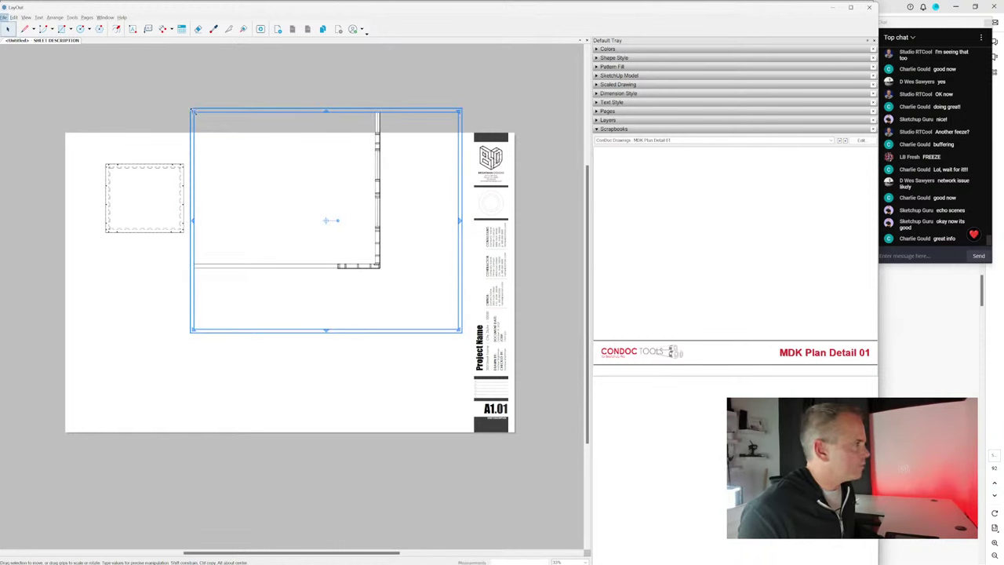
{"action": "left_click_drag", "start_coordinate": [193, 110], "coordinate": [312, 203]}
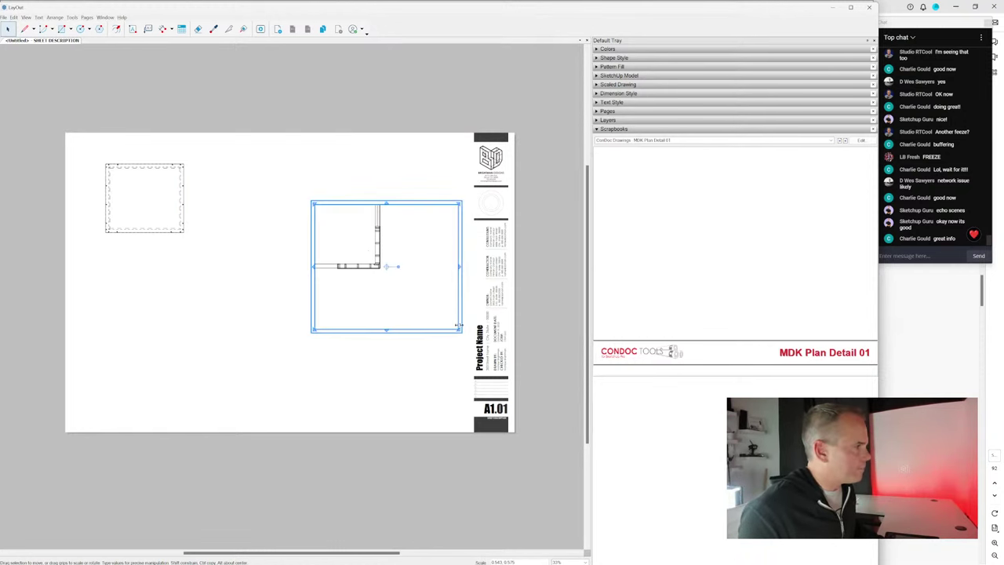
{"action": "left_click_drag", "start_coordinate": [460, 330], "coordinate": [395, 290]}
{"action": "left_click", "coordinate": [429, 260]}
Step: Move the wall corner detail toward the sheet's lower right and place MDK Construction Plan 01 beside the foundation plan
{"action": "scroll", "coordinate": [353, 244], "scroll_direction": "up", "scroll_amount": 1}
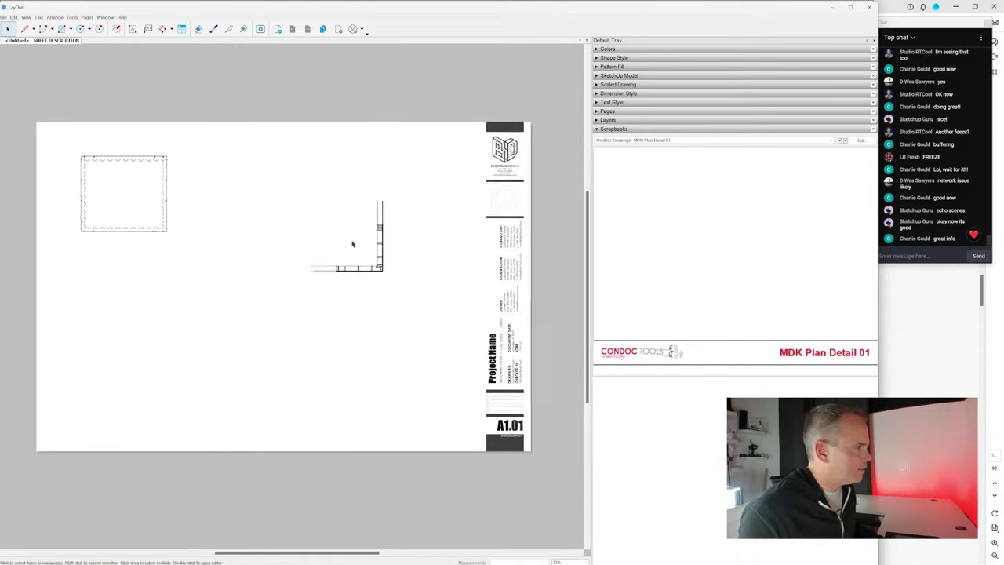
{"action": "scroll", "coordinate": [352, 243], "scroll_direction": "up", "scroll_amount": 3}
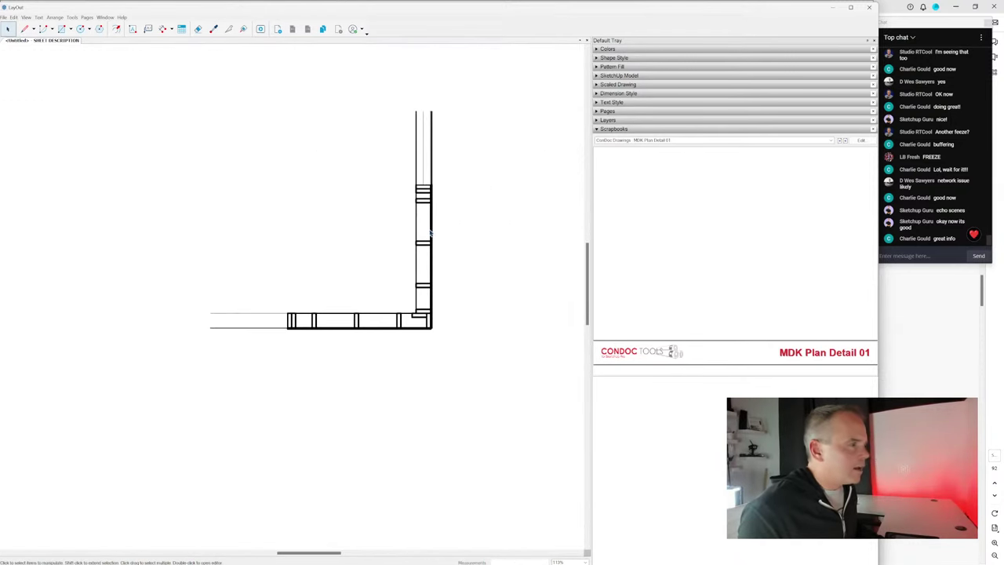
{"action": "scroll", "coordinate": [429, 237], "scroll_direction": "down", "scroll_amount": 1}
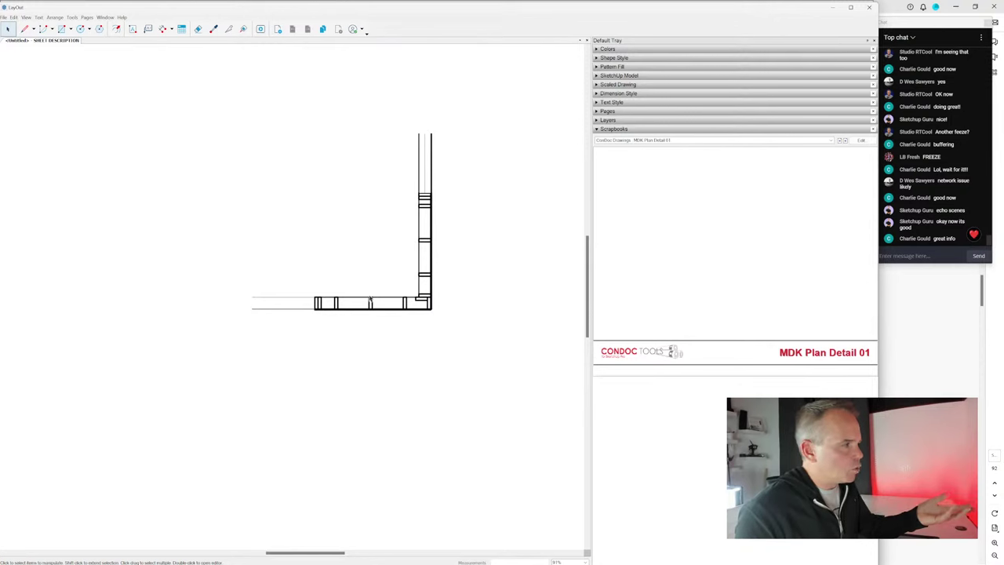
{"action": "scroll", "coordinate": [473, 316], "scroll_direction": "down", "scroll_amount": 3}
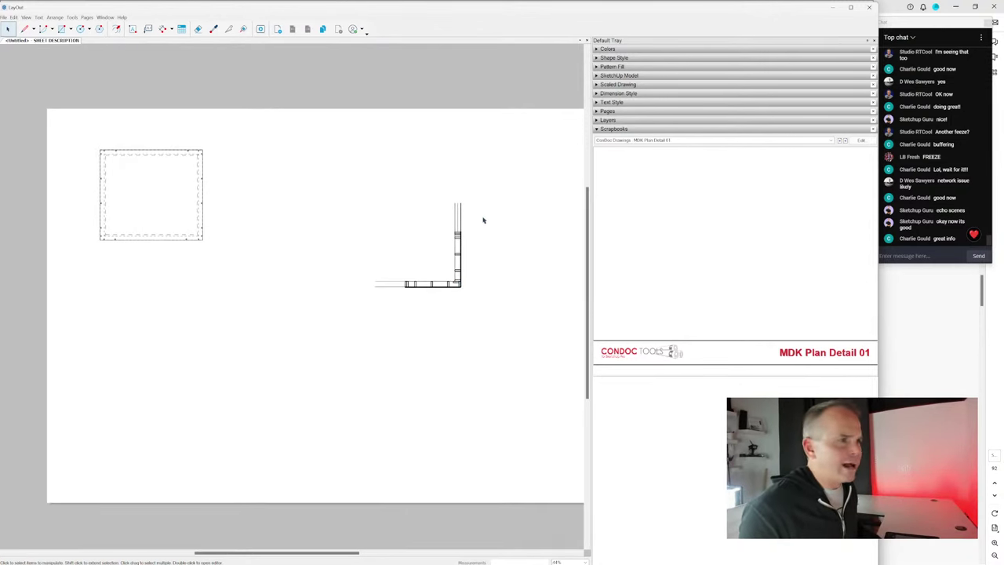
{"action": "left_click", "coordinate": [455, 289]}
{"action": "mouse_move", "coordinate": [455, 289]}
{"action": "left_mouse_down"}
{"action": "mouse_move", "coordinate": [531, 347]}
{"action": "mouse_move", "coordinate": [533, 367]}
{"action": "left_mouse_up"}
{"action": "left_click", "coordinate": [845, 140]}
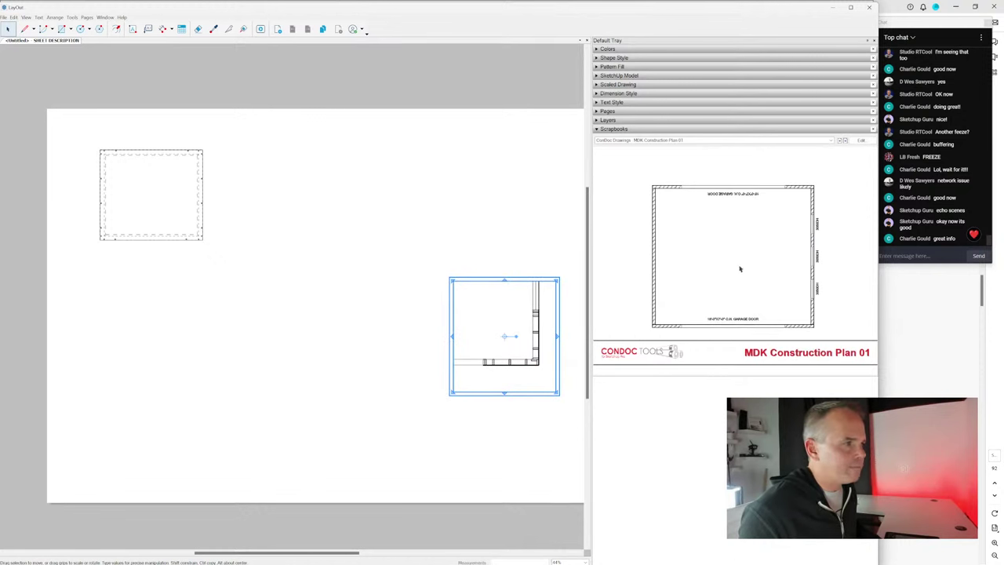
{"action": "left_click", "coordinate": [239, 150]}
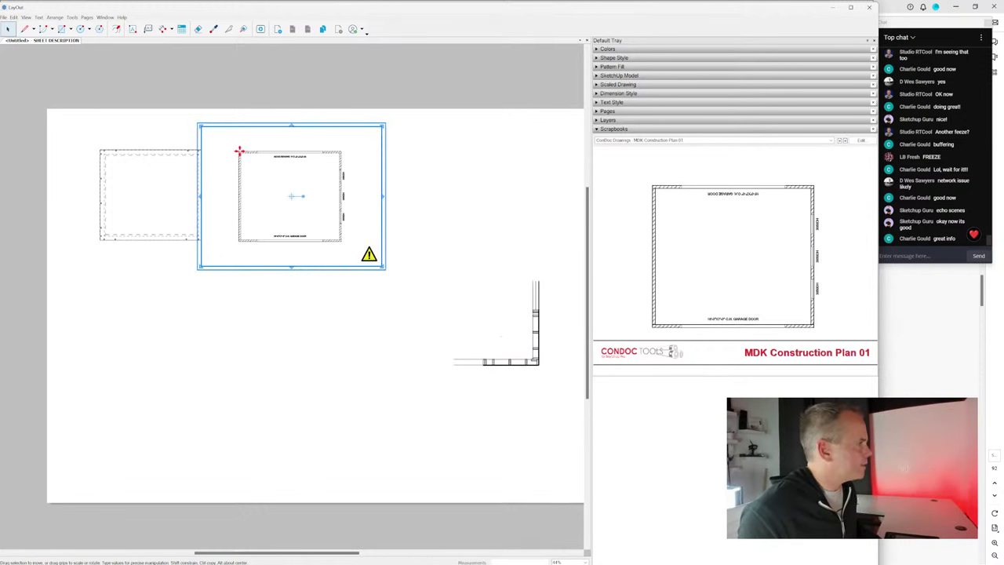
Step: Place MDK Roof Plan 01 below the foundation plan, rotated 90 degrees, and widen its viewport to include the whole site outline
{"action": "left_click", "coordinate": [845, 140]}
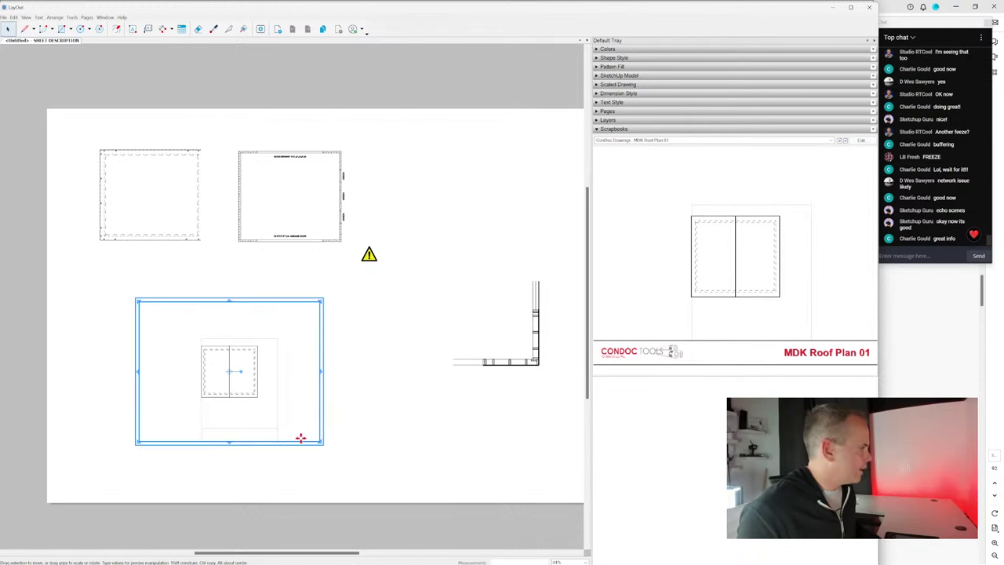
{"action": "left_click_drag", "start_coordinate": [243, 374], "coordinate": [227, 351]}
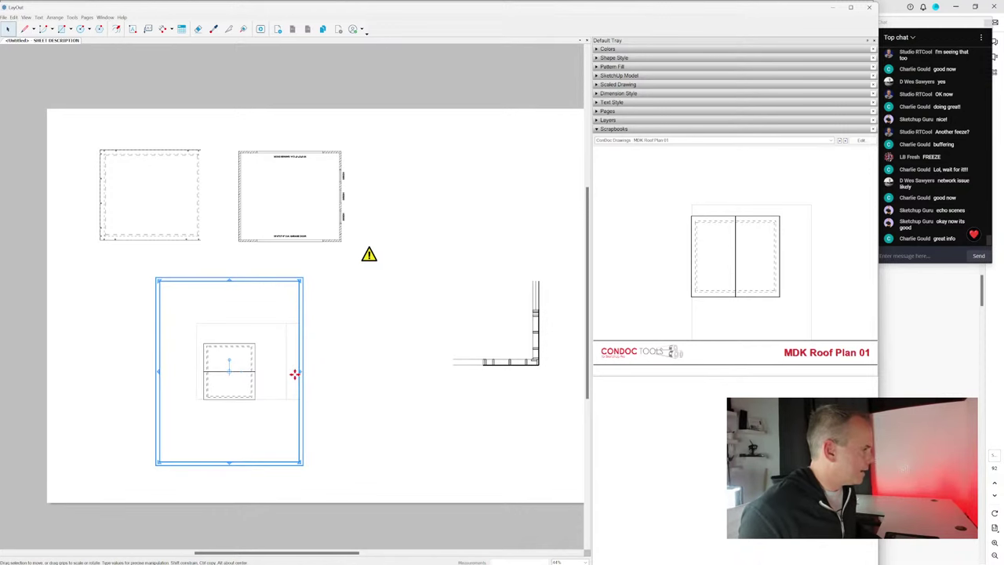
{"action": "left_click_drag", "start_coordinate": [303, 371], "coordinate": [481, 371]}
{"action": "left_click_drag", "start_coordinate": [265, 366], "coordinate": [184, 366]}
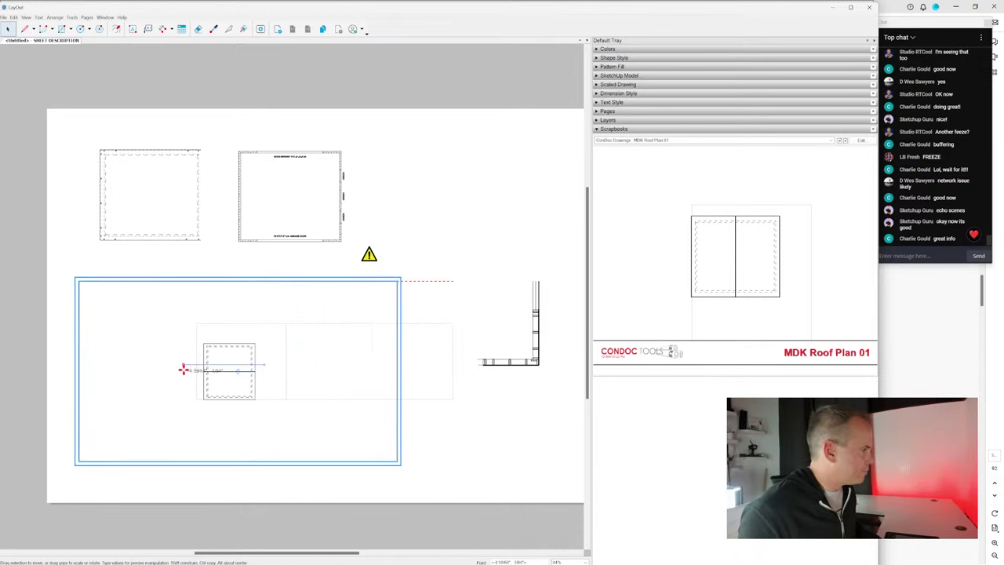
{"action": "left_click", "coordinate": [456, 419]}
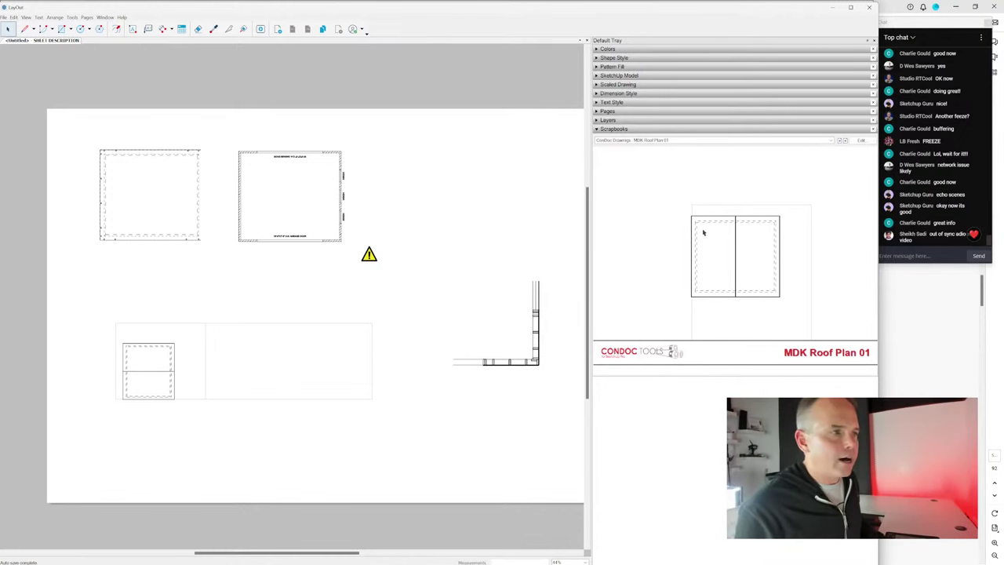
{"action": "scroll", "coordinate": [469, 311], "scroll_direction": "down", "scroll_amount": 3}
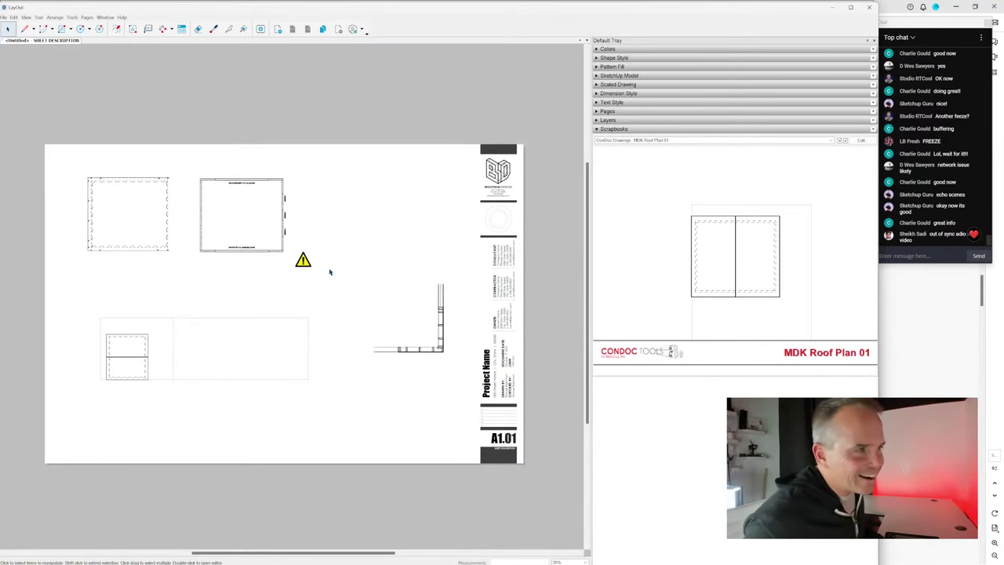
{"action": "middle_click_drag", "start_coordinate": [311, 303], "coordinate": [320, 303]}
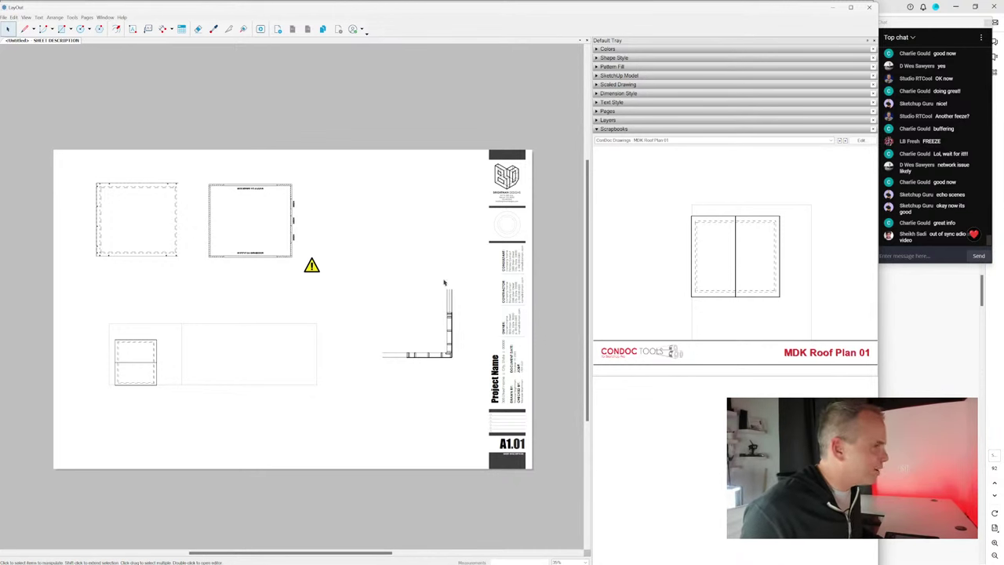
Step: Add a second sheet and place MDK CAD Elevation (Shadows) 01 and 02 side by side across its upper half
{"action": "left_click", "coordinate": [844, 139]}
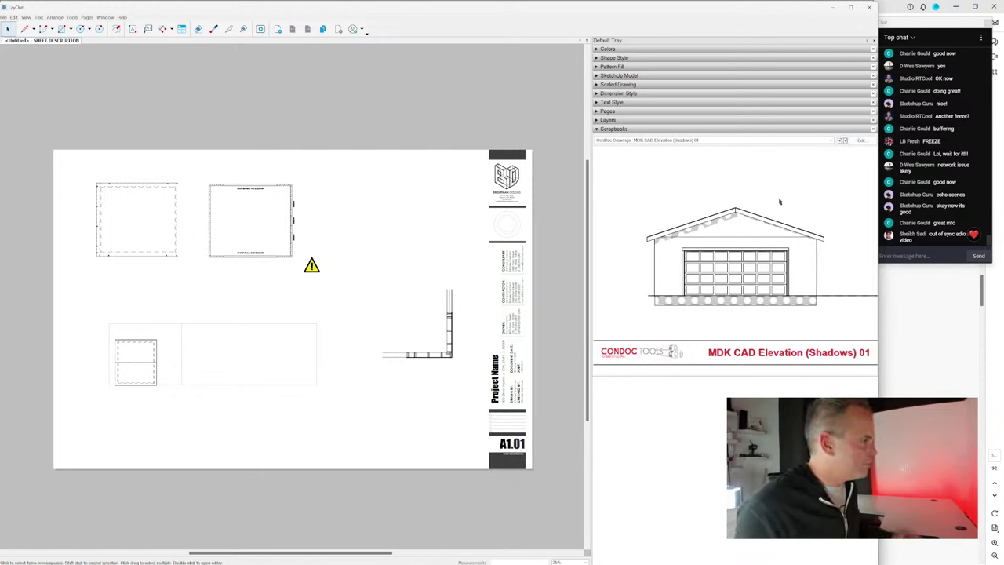
{"action": "left_click", "coordinate": [278, 29]}
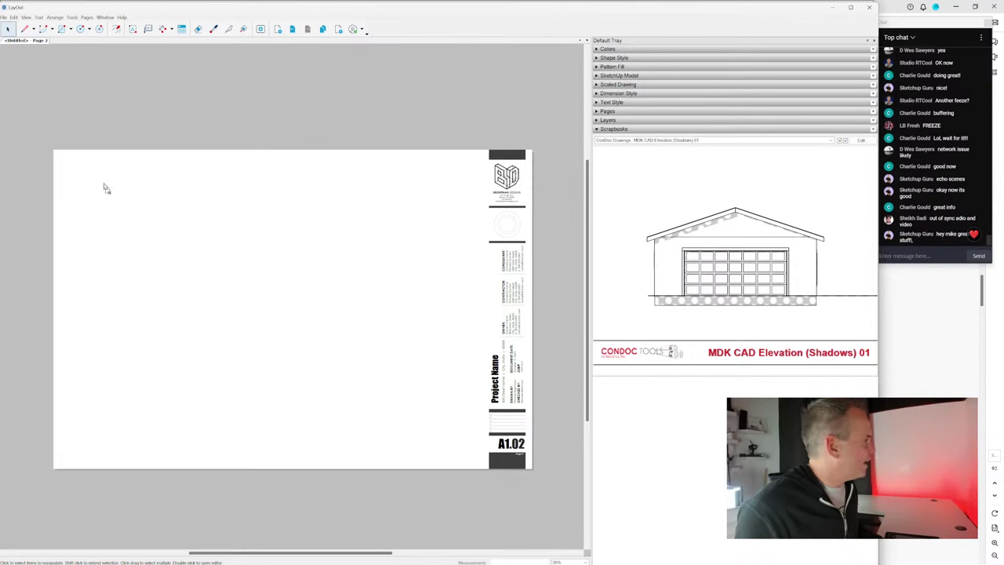
{"action": "left_click_drag", "start_coordinate": [93, 188], "coordinate": [153, 191]}
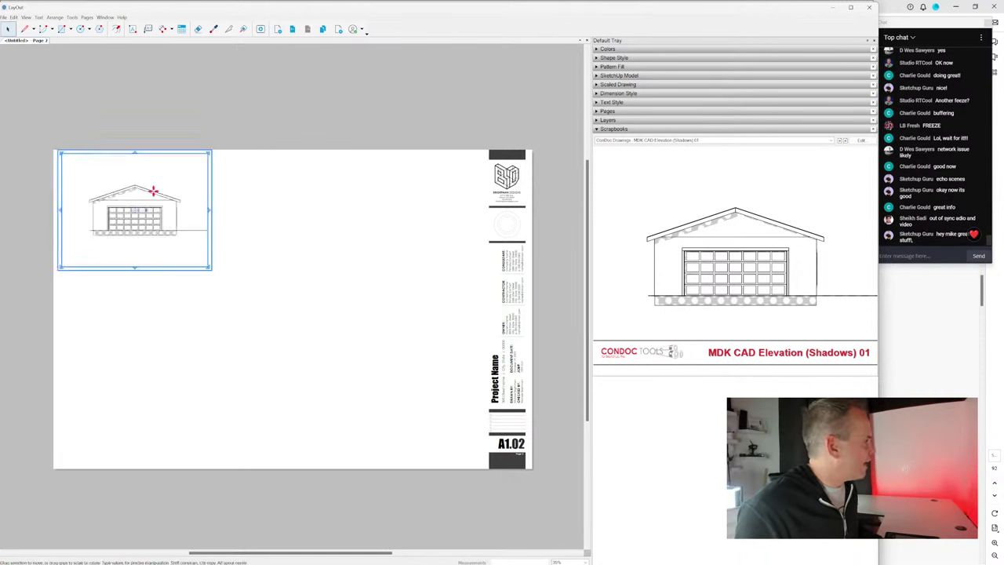
{"action": "left_click", "coordinate": [844, 140]}
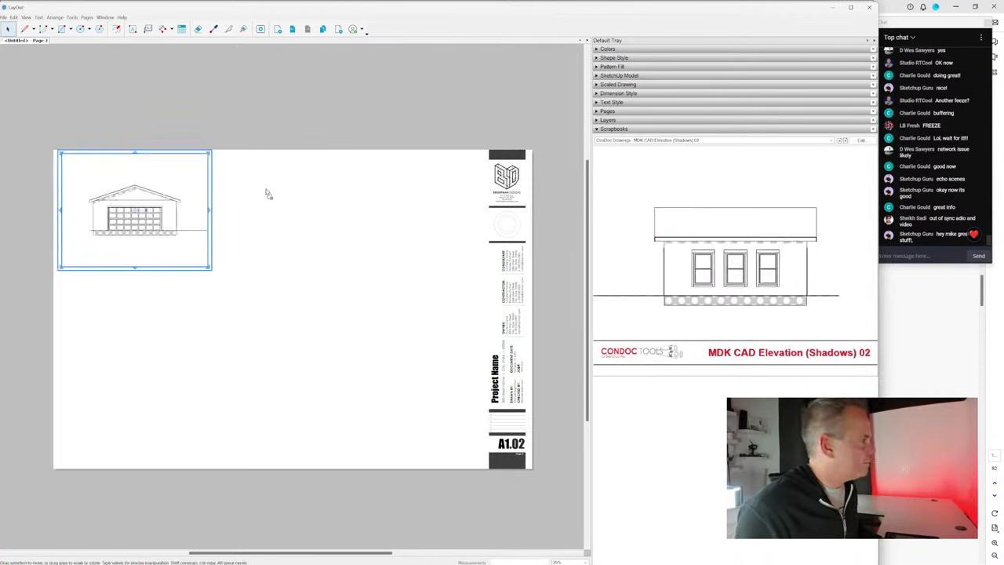
{"action": "left_click_drag", "start_coordinate": [266, 193], "coordinate": [266, 188]}
Step: Place MDK CAD Elevation (Shadows) 03 and 04 side by side in the lower half of the sheet
{"action": "left_click", "coordinate": [844, 141]}
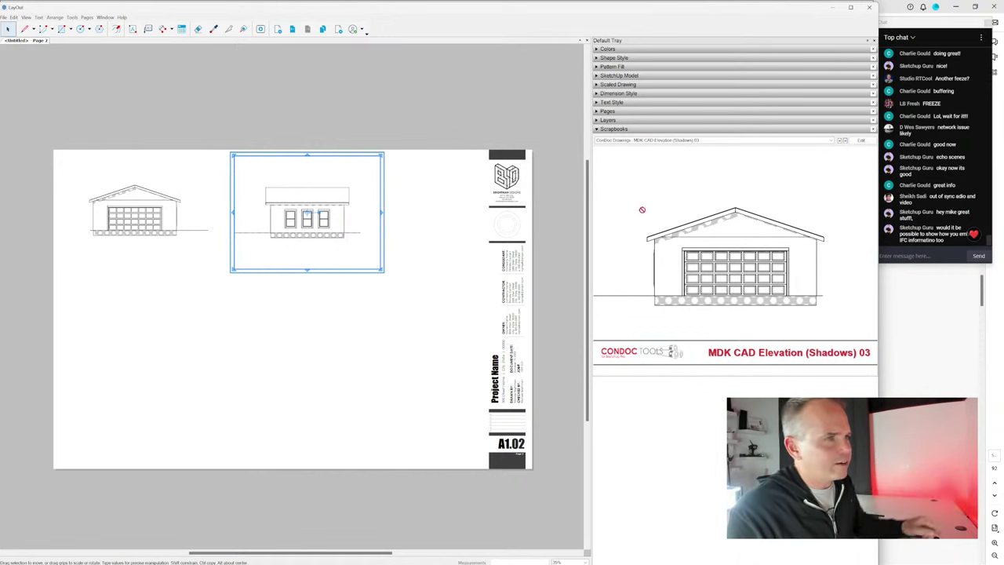
{"action": "left_click", "coordinate": [107, 330]}
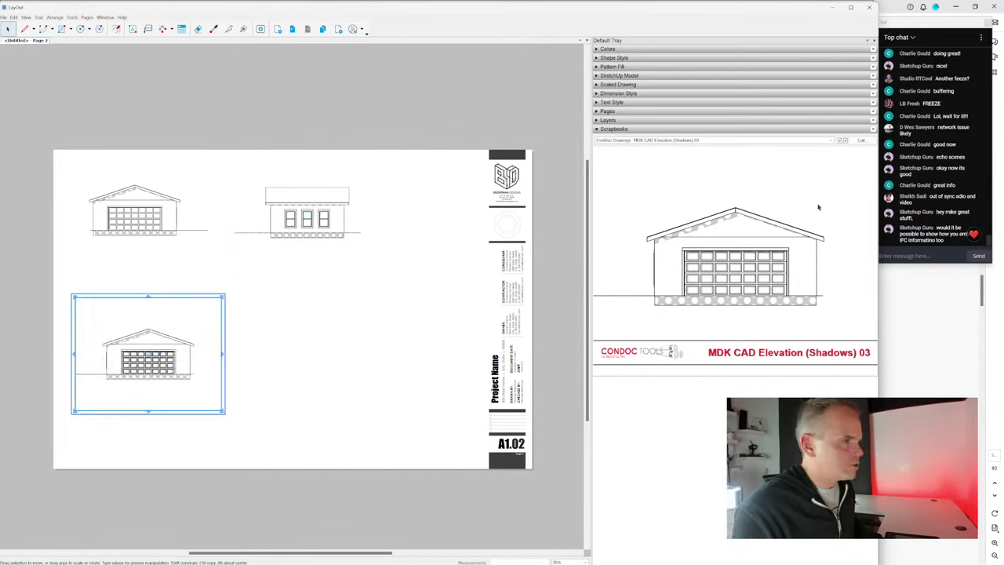
{"action": "scroll", "coordinate": [815, 212], "scroll_direction": "down", "scroll_amount": 1}
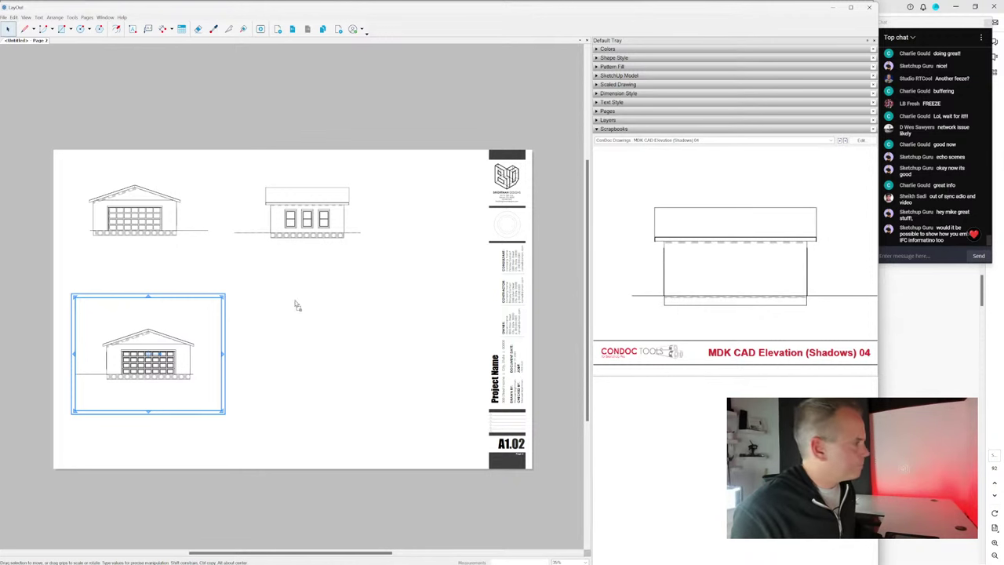
{"action": "left_click", "coordinate": [373, 303]}
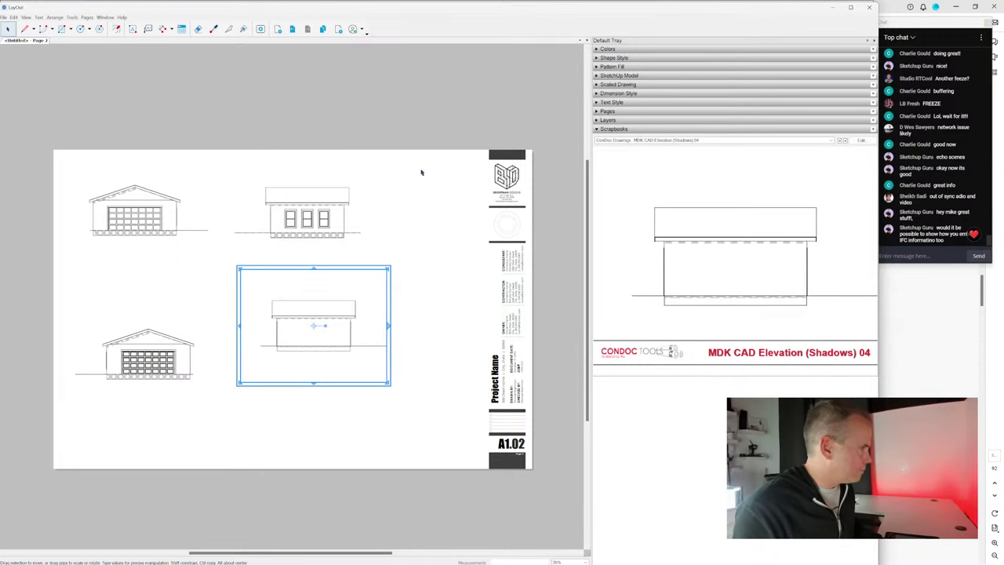
Step: Lower Elevation 04 in line with Elevation 03 and shift all four elevations toward the middle of the sheet
{"action": "left_click_drag", "start_coordinate": [325, 326], "coordinate": [334, 352]}
{"action": "key", "text": "ctrl+z"}
{"action": "left_click_drag", "start_coordinate": [430, 161], "coordinate": [225, 366]}
{"action": "left_click", "coordinate": [340, 50]}
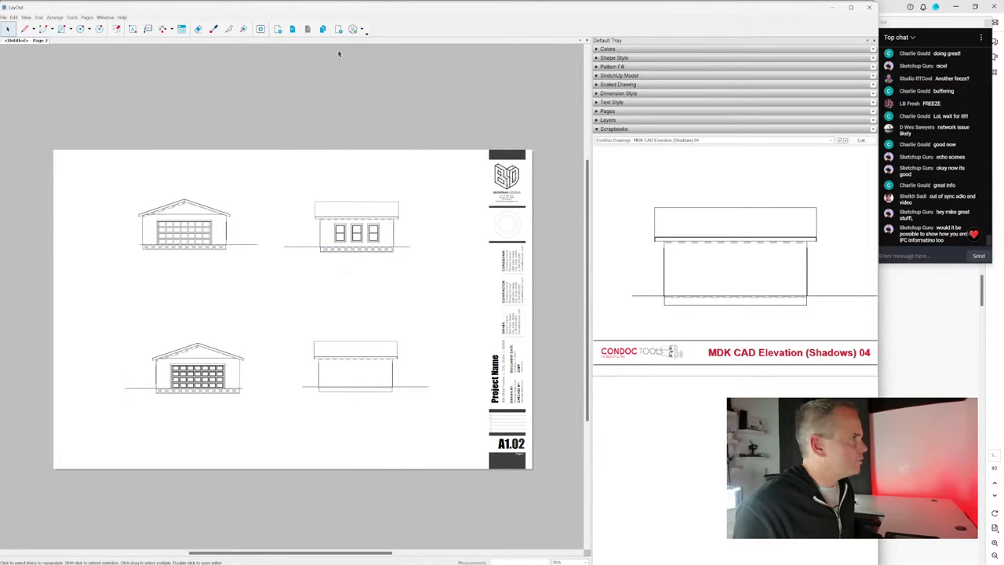
Step: Add a third sheet, place MDK CAD Section AA in its upper half and widen the viewport to fit the full section
{"action": "left_click", "coordinate": [278, 29]}
{"action": "left_click", "coordinate": [845, 140]}
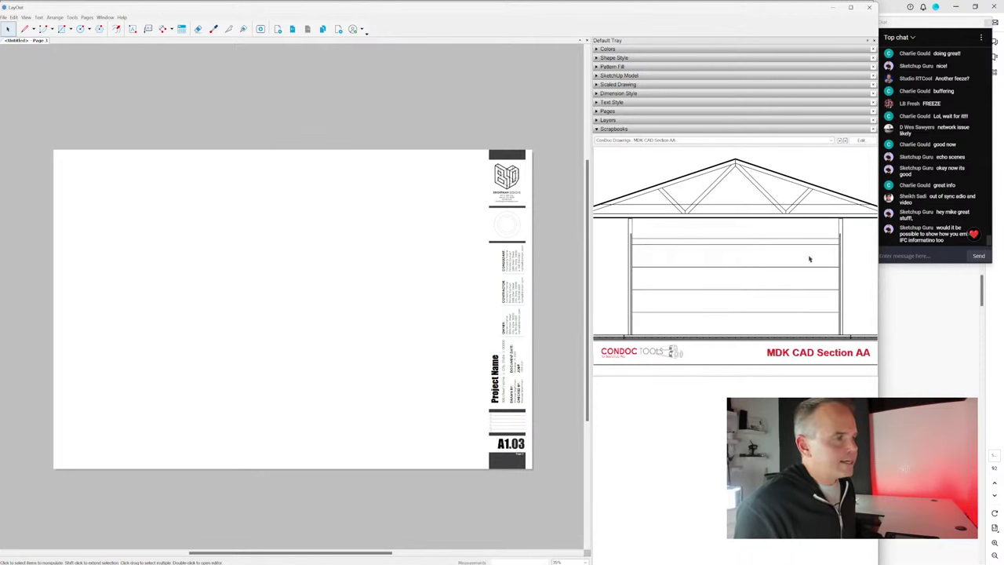
{"action": "left_click", "coordinate": [267, 180]}
{"action": "left_click_drag", "start_coordinate": [339, 228], "coordinate": [403, 229], "text": "alt"}
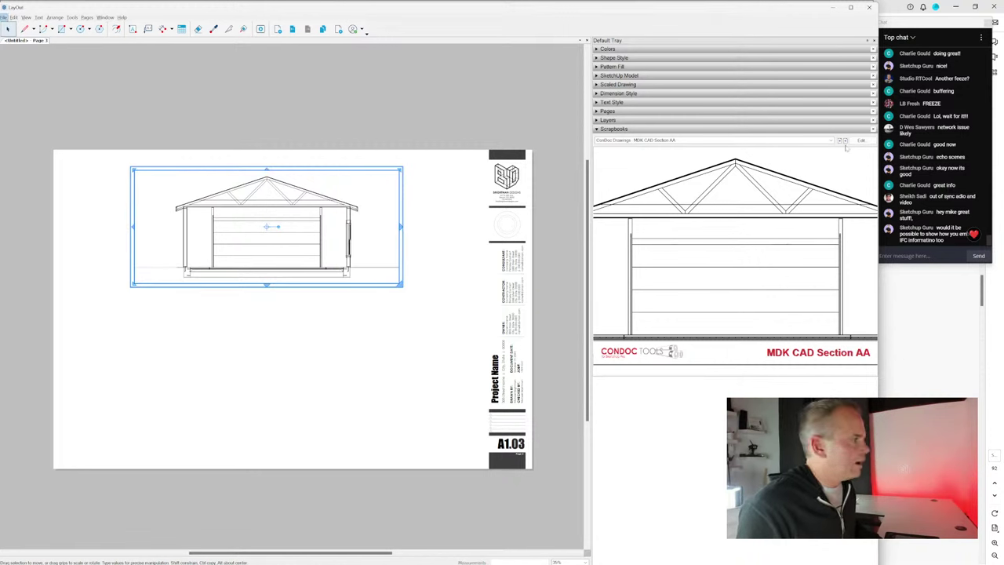
Step: Place MDK CAD Section BB directly below Section AA on the third sheet
{"action": "left_click", "coordinate": [845, 140]}
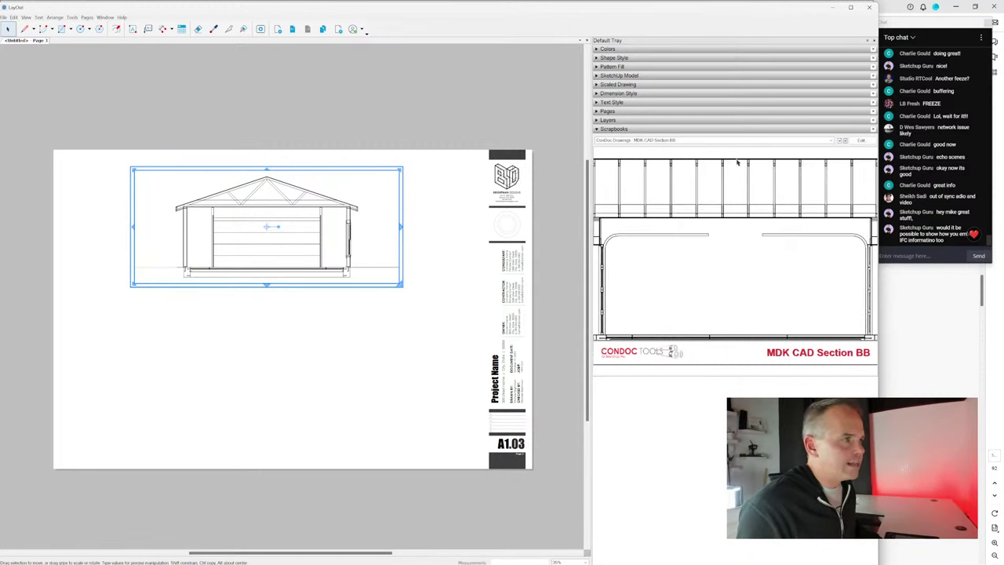
{"action": "left_click", "coordinate": [264, 325]}
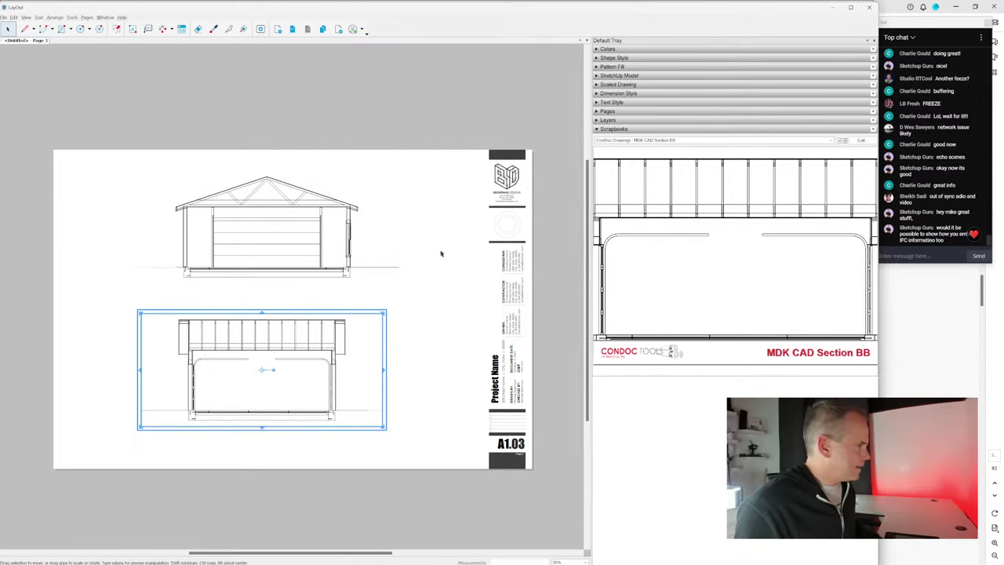
{"action": "left_click", "coordinate": [408, 218]}
{"action": "scroll", "coordinate": [282, 278], "scroll_direction": "up", "scroll_amount": 2}
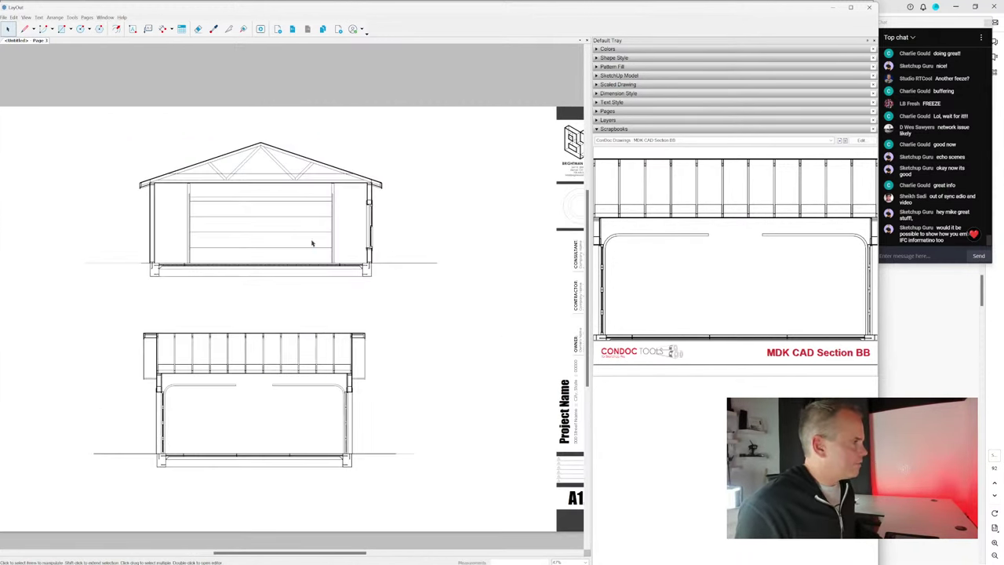
{"action": "scroll", "coordinate": [314, 231], "scroll_direction": "up", "scroll_amount": 2}
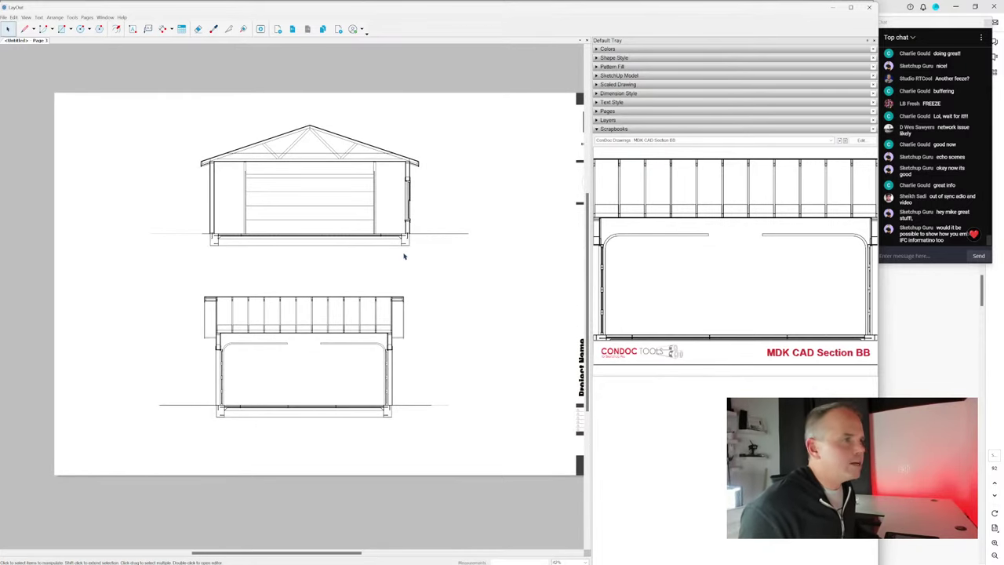
Step: Switch to SketchUp, open the ConDoc drawing export and pick MDK CAD Section BB at a scale of 1 1/2" = 1'-0" (1:8)
{"action": "key", "text": "alt+Tab"}
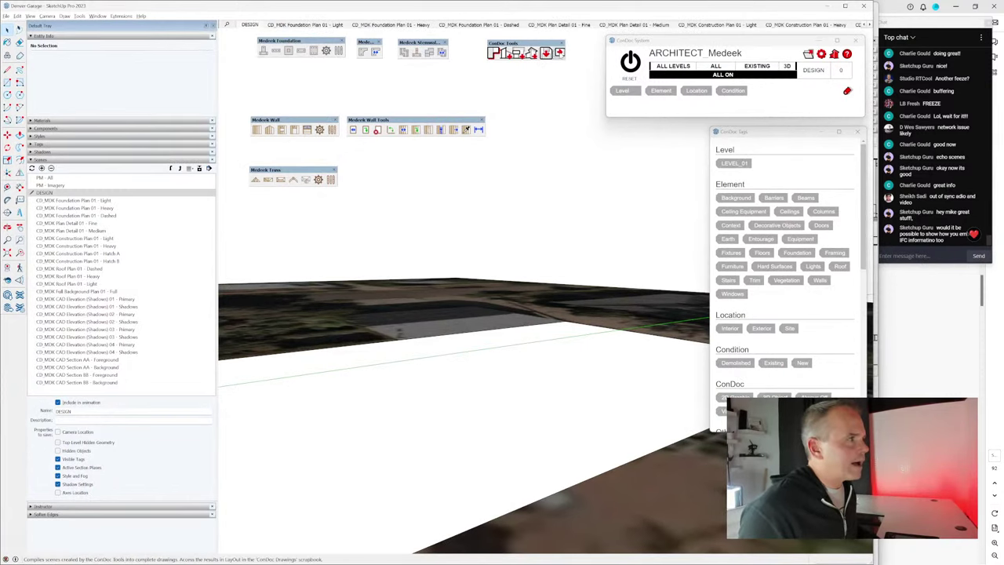
{"action": "left_click", "coordinate": [559, 53]}
{"action": "left_click_drag", "start_coordinate": [108, 19], "coordinate": [557, 99]}
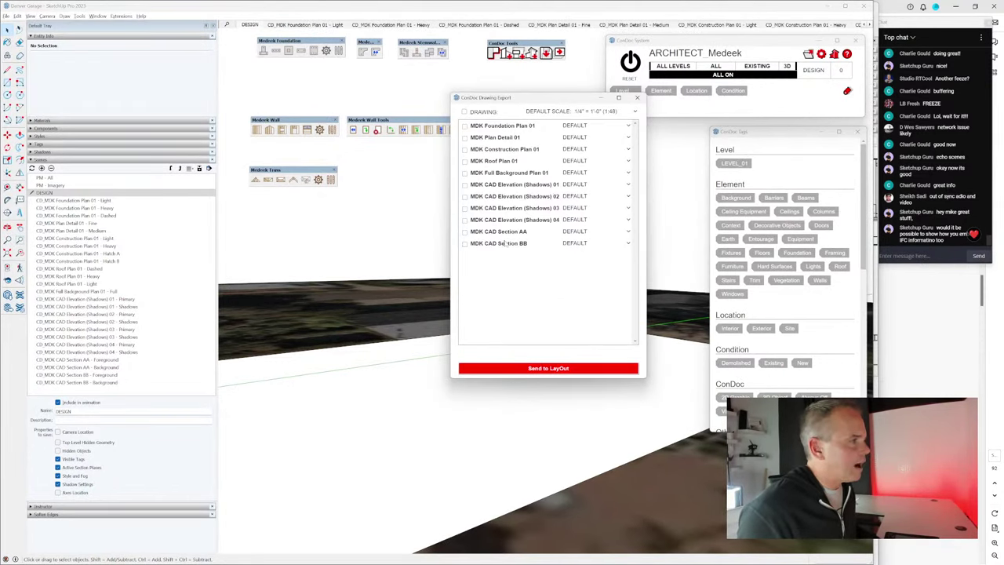
{"action": "left_click", "coordinate": [614, 245]}
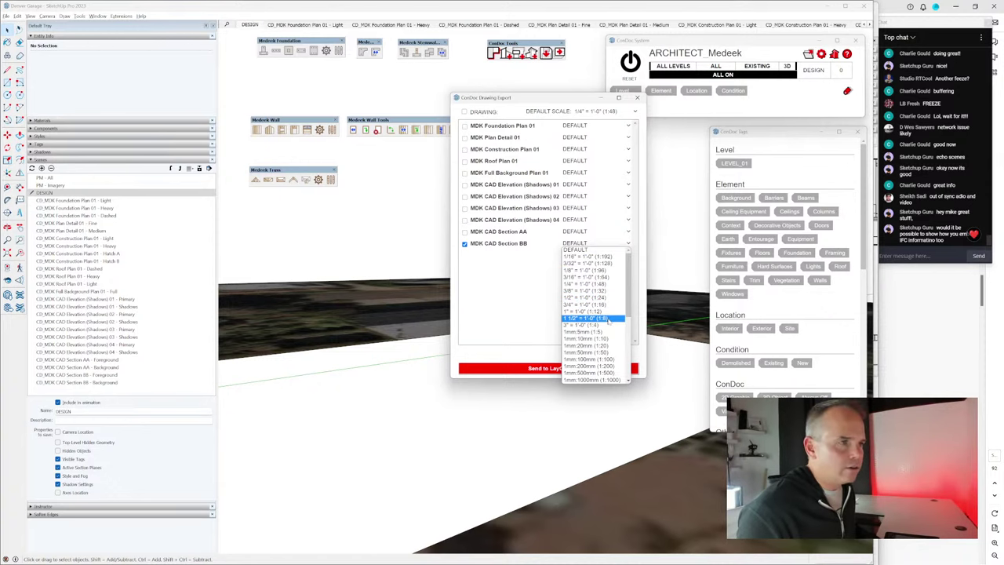
{"action": "left_click", "coordinate": [608, 319]}
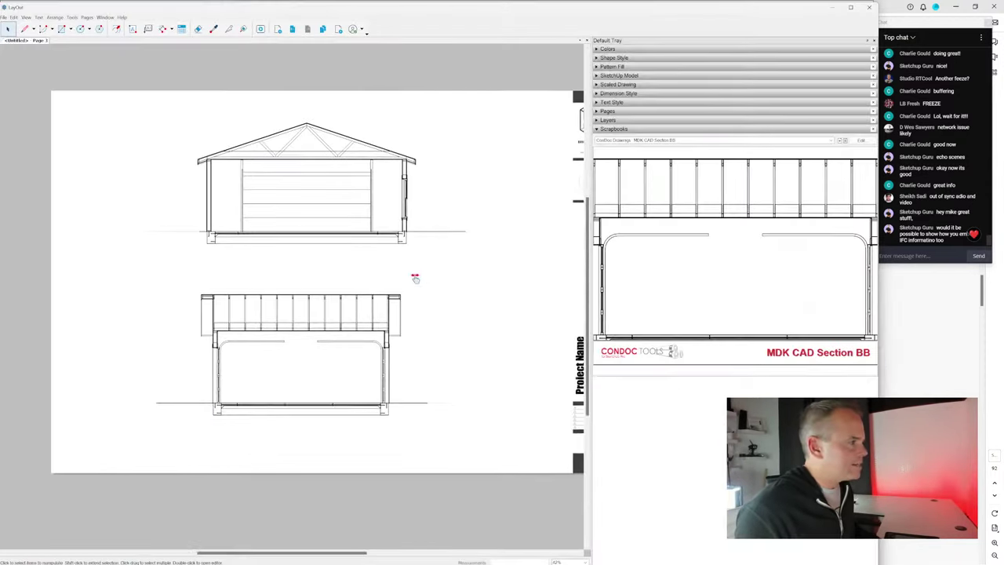
Step: Return to LayOut and shift both section drawings together toward the left edge of sheet A1.03
{"action": "scroll", "coordinate": [413, 278], "scroll_direction": "up", "scroll_amount": 1}
{"action": "scroll", "coordinate": [343, 144], "scroll_direction": "down", "scroll_amount": 1}
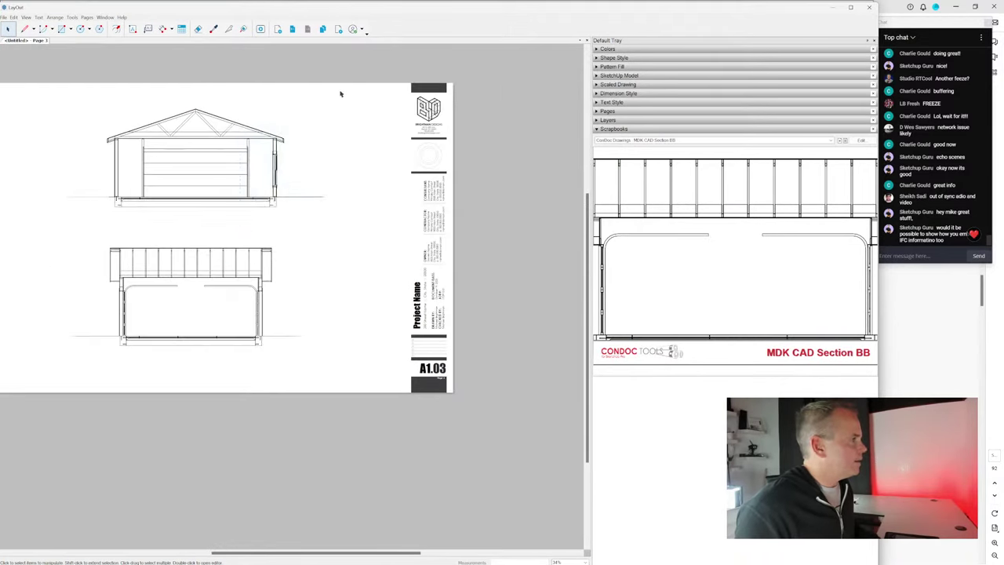
{"action": "left_click_drag", "start_coordinate": [340, 93], "coordinate": [283, 260]}
{"action": "scroll", "coordinate": [283, 260], "scroll_direction": "down", "scroll_amount": 1}
{"action": "middle_click_drag", "start_coordinate": [239, 263], "coordinate": [422, 291]}
{"action": "left_click_drag", "start_coordinate": [413, 286], "coordinate": [340, 287]}
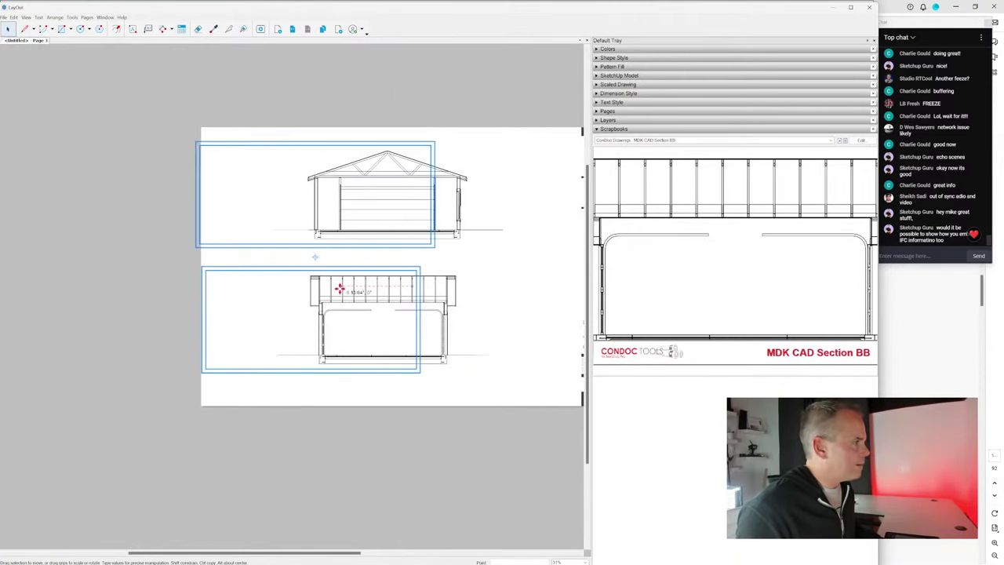
{"action": "left_click", "coordinate": [490, 306]}
{"action": "middle_click_drag", "start_coordinate": [481, 304], "coordinate": [446, 312]}
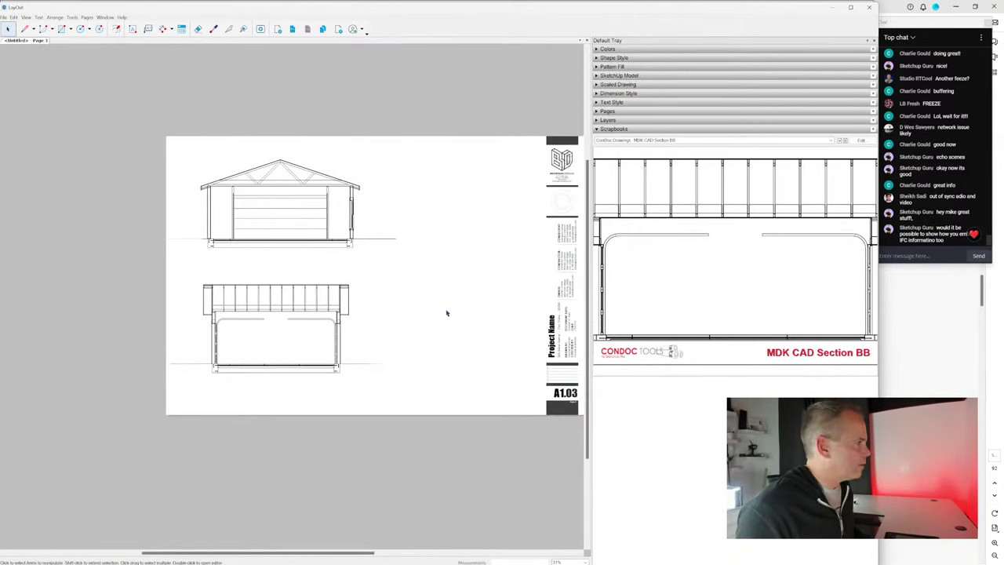
Step: Copy Section AA into the free area beside it and crop the copy to its right-hand portion
{"action": "left_click_drag", "start_coordinate": [294, 222], "coordinate": [417, 227], "text": "ctrl"}
{"action": "left_click_drag", "start_coordinate": [287, 202], "coordinate": [431, 202]}
{"action": "scroll", "coordinate": [497, 240], "scroll_direction": "up", "scroll_amount": 1}
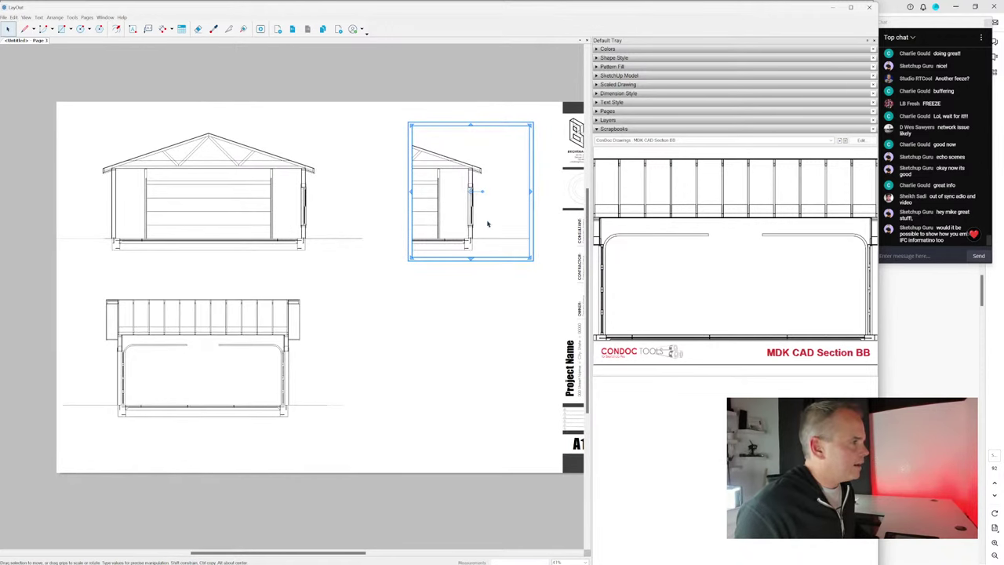
Step: Open the cropped Section AA copy for editing and set its scale to 1" = 1'-0" (1:12)
{"action": "double_click", "coordinate": [470, 224]}
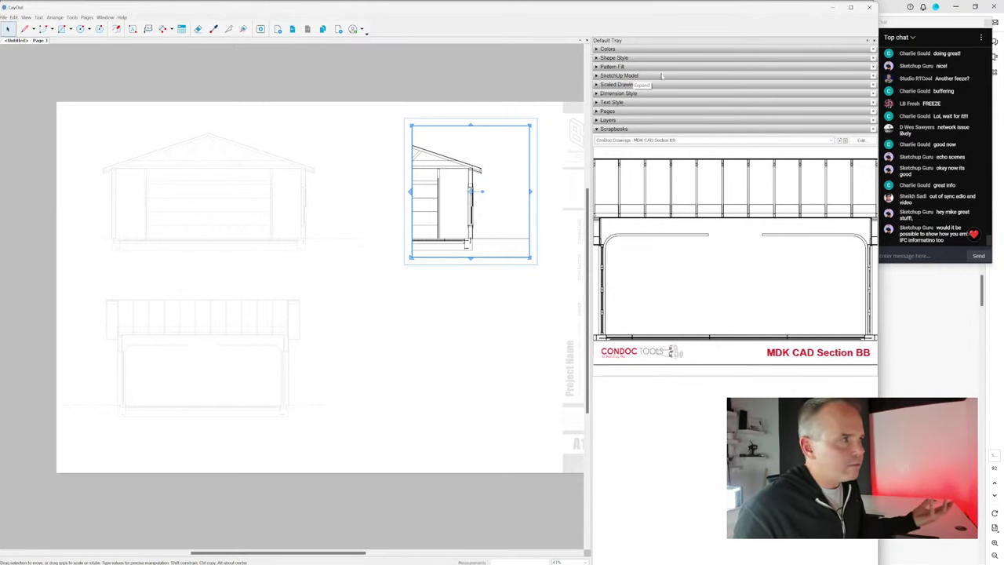
{"action": "left_click", "coordinate": [661, 76]}
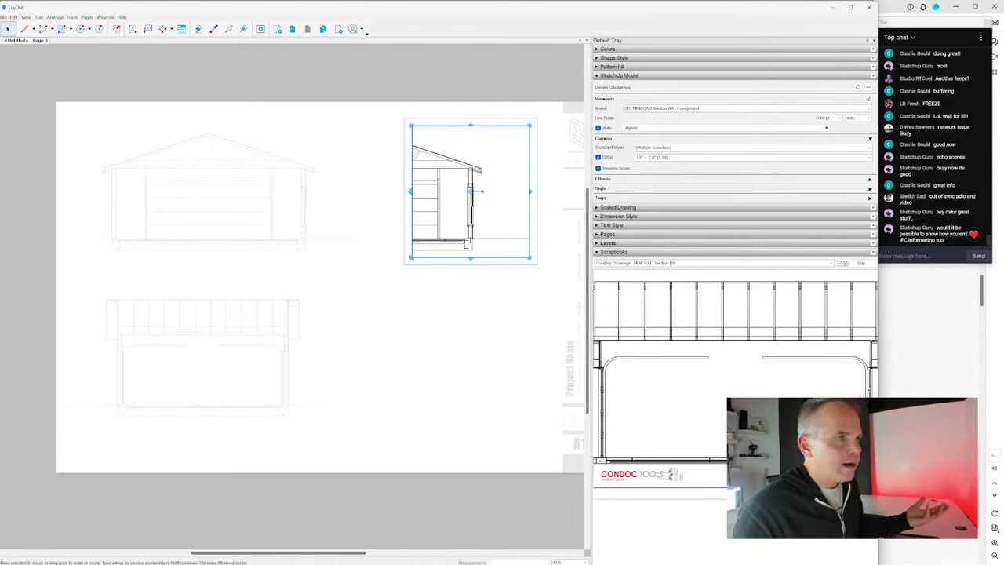
{"action": "left_click", "coordinate": [659, 157]}
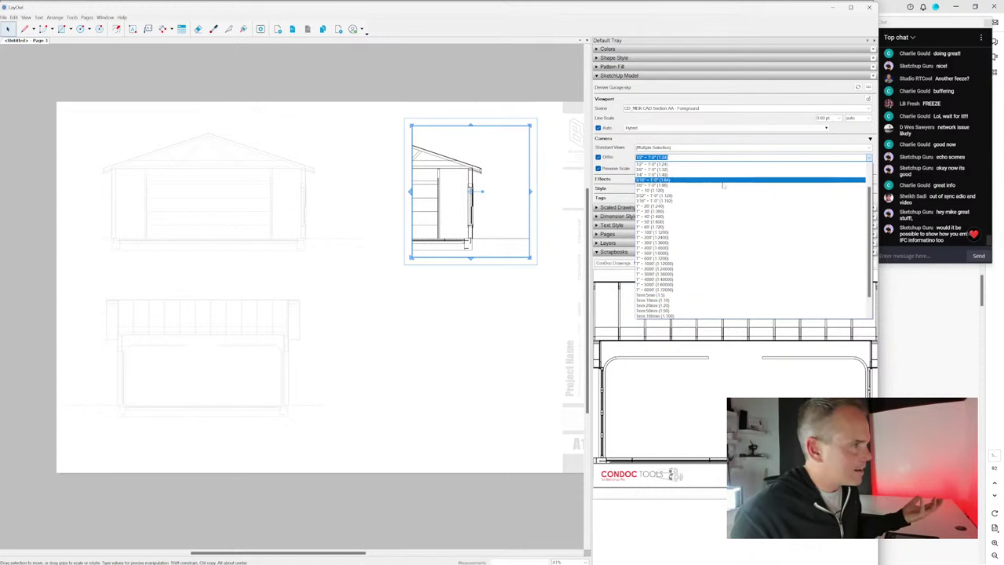
{"action": "scroll", "coordinate": [716, 219], "scroll_direction": "up", "scroll_amount": 2}
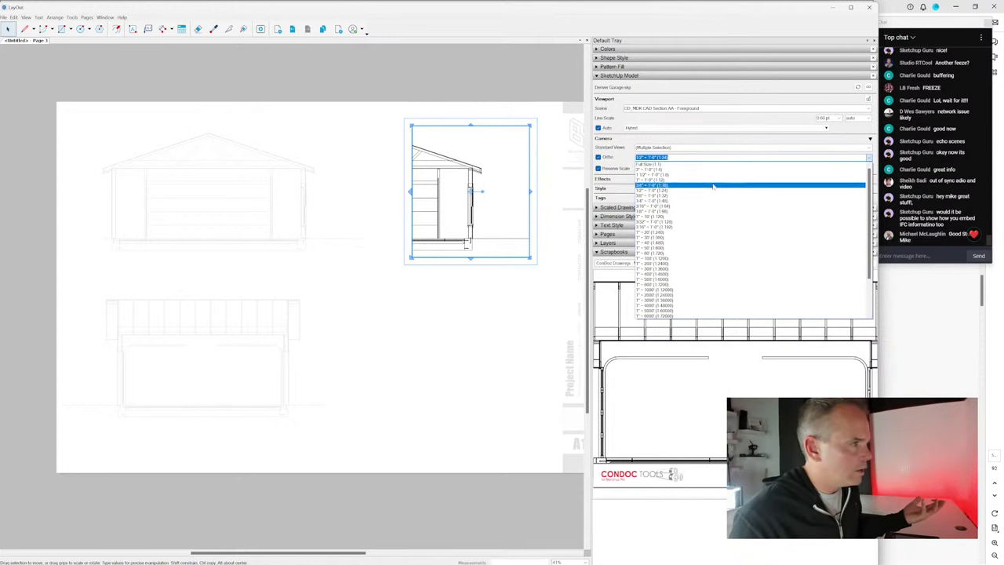
{"action": "left_click", "coordinate": [714, 182]}
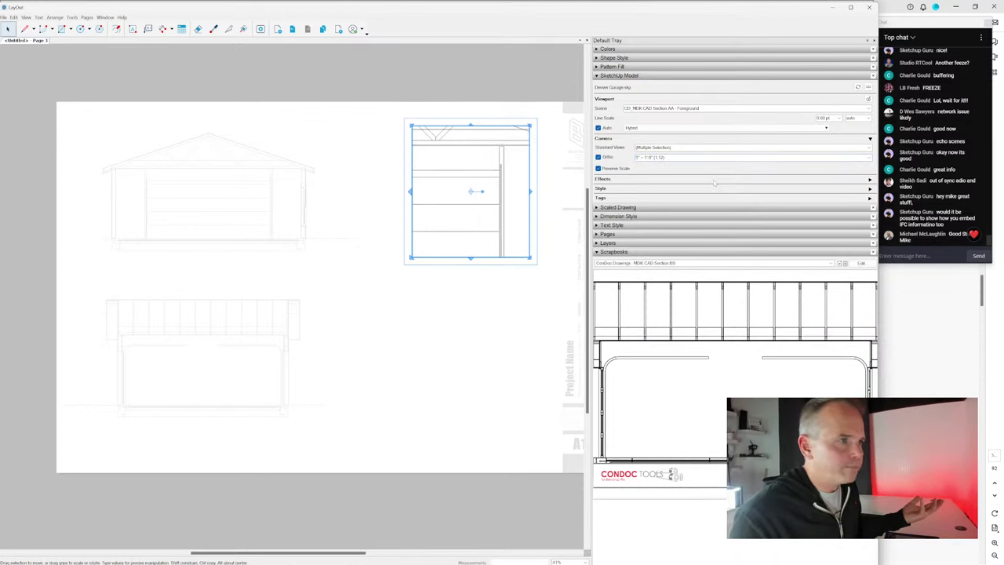
Step: Enlarge the rescaled section viewport, then crop it to the right exterior wall from roof overhang to footing
{"action": "scroll", "coordinate": [424, 98], "scroll_direction": "down", "scroll_amount": 2}
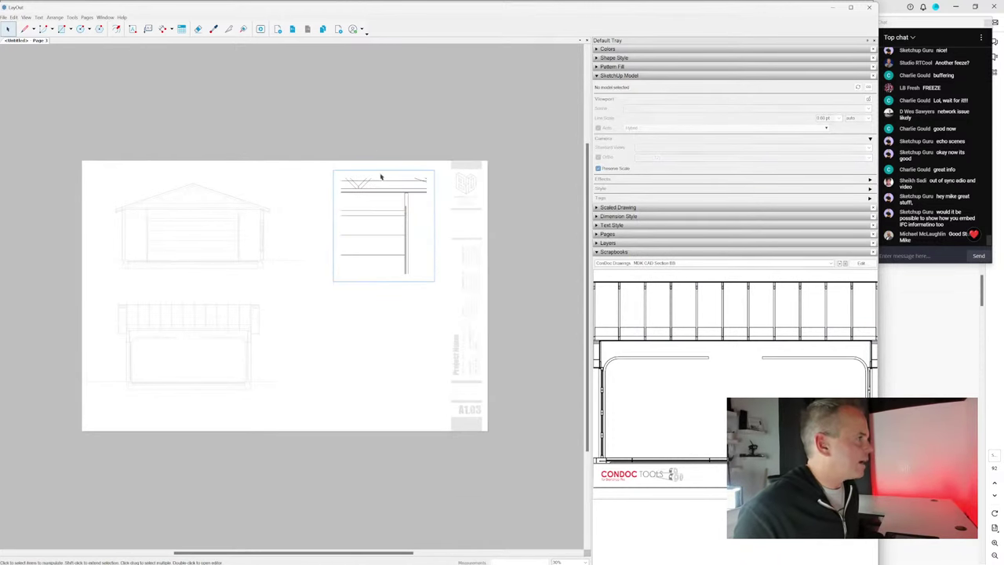
{"action": "left_click_drag", "start_coordinate": [427, 275], "coordinate": [520, 428], "text": "alt"}
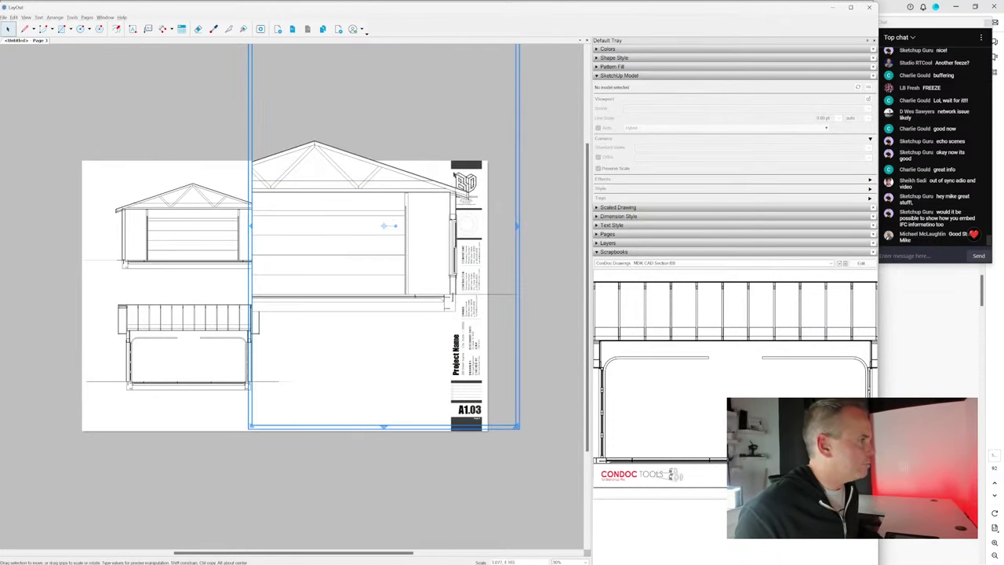
{"action": "scroll", "coordinate": [396, 220], "scroll_direction": "down", "scroll_amount": 4}
{"action": "left_click_drag", "start_coordinate": [300, 117], "coordinate": [409, 206]}
{"action": "left_click_drag", "start_coordinate": [444, 378], "coordinate": [478, 262]}
{"action": "scroll", "coordinate": [432, 263], "scroll_direction": "up", "scroll_amount": 4}
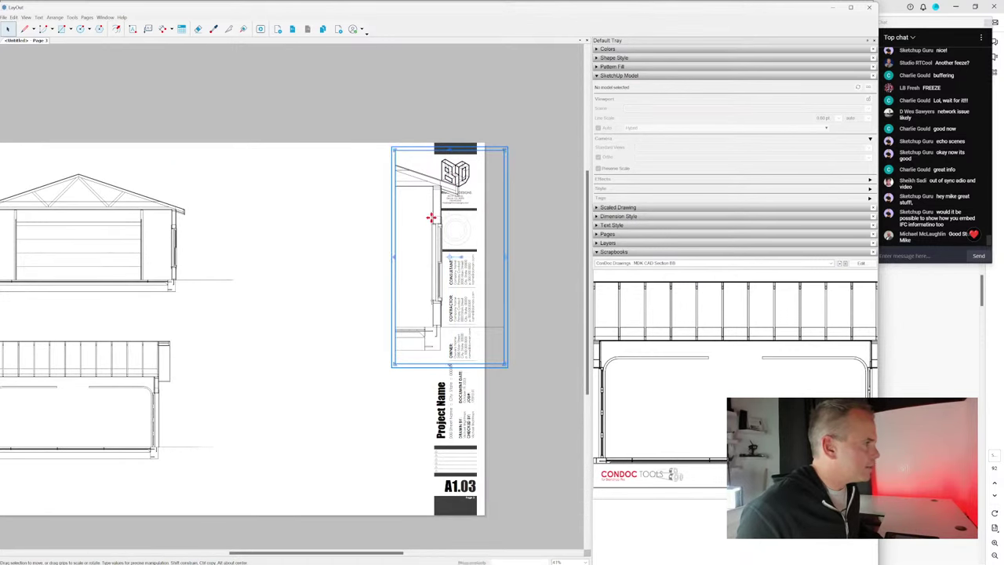
Step: Move the cropped wall section into the free area between the building sections and the title block
{"action": "left_click_drag", "start_coordinate": [432, 217], "coordinate": [321, 287]}
{"action": "left_click", "coordinate": [333, 294]}
{"action": "scroll", "coordinate": [332, 295], "scroll_direction": "up", "scroll_amount": 3}
{"action": "mouse_move", "coordinate": [332, 295]}
{"action": "middle_mouse_down"}
{"action": "mouse_move", "coordinate": [400, 191]}
{"action": "mouse_move", "coordinate": [425, 197]}
{"action": "middle_mouse_up"}
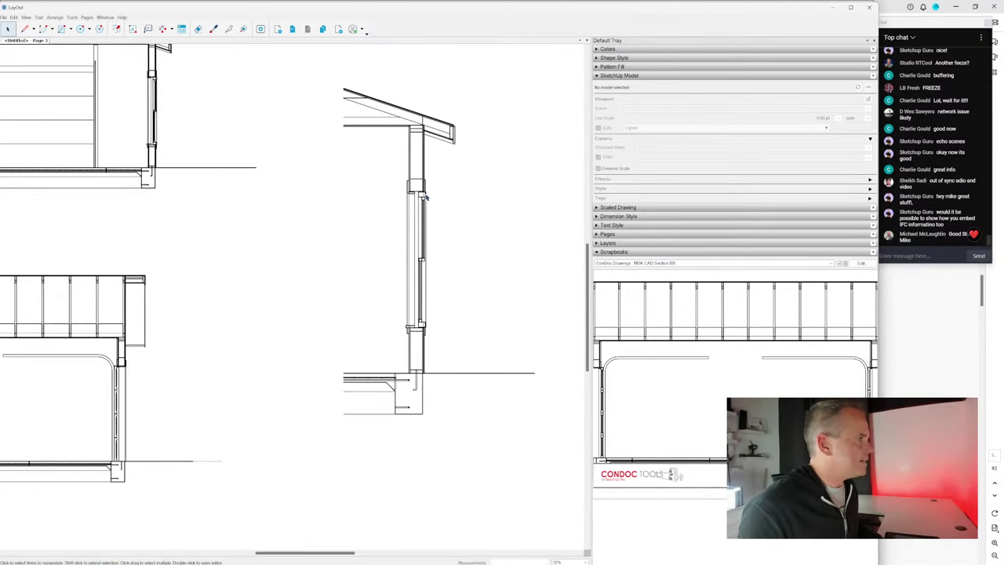
{"action": "scroll", "coordinate": [425, 196], "scroll_direction": "down", "scroll_amount": 4}
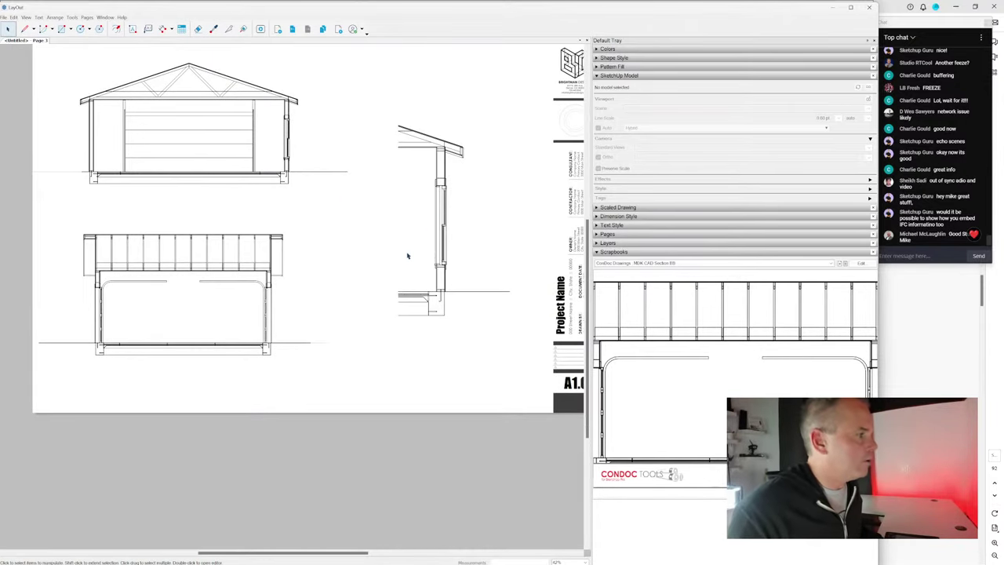
Step: Ungroup the wall section and explode its viewport into editable linework
{"action": "scroll", "coordinate": [408, 241], "scroll_direction": "up", "scroll_amount": 3}
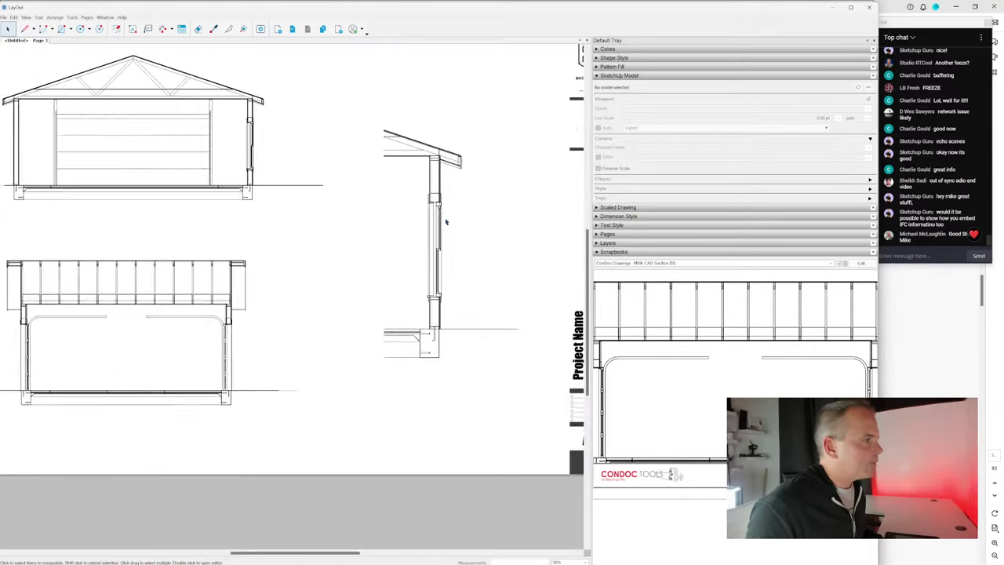
{"action": "left_click", "coordinate": [437, 179]}
{"action": "right_click", "coordinate": [427, 175]}
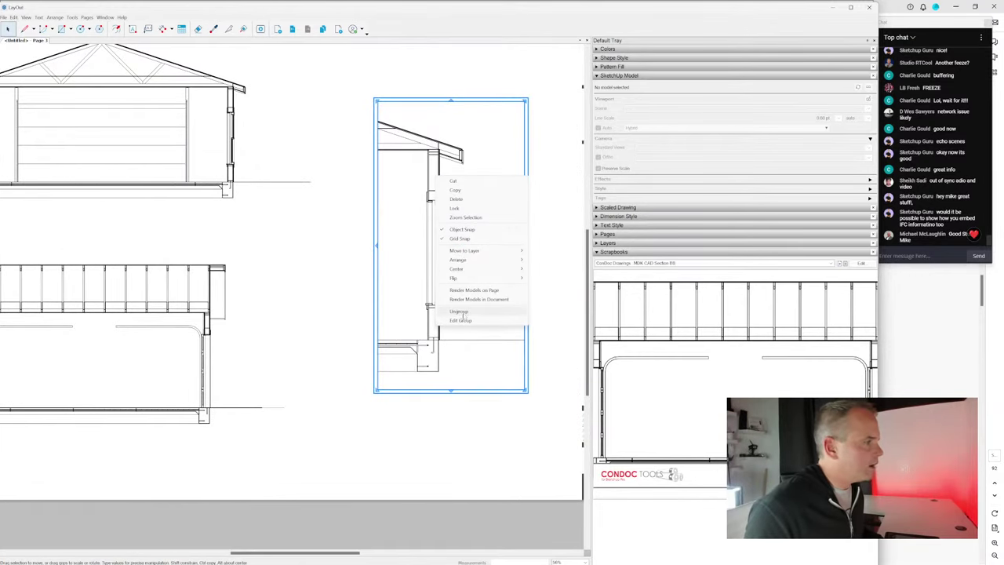
{"action": "left_click", "coordinate": [464, 316]}
{"action": "right_click", "coordinate": [454, 151]}
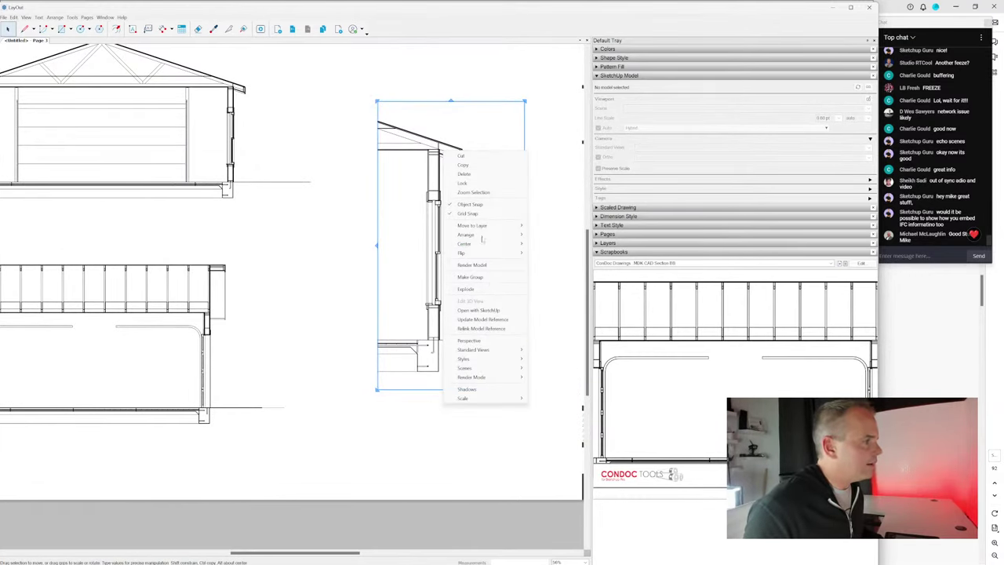
{"action": "mouse_move", "coordinate": [487, 377]}
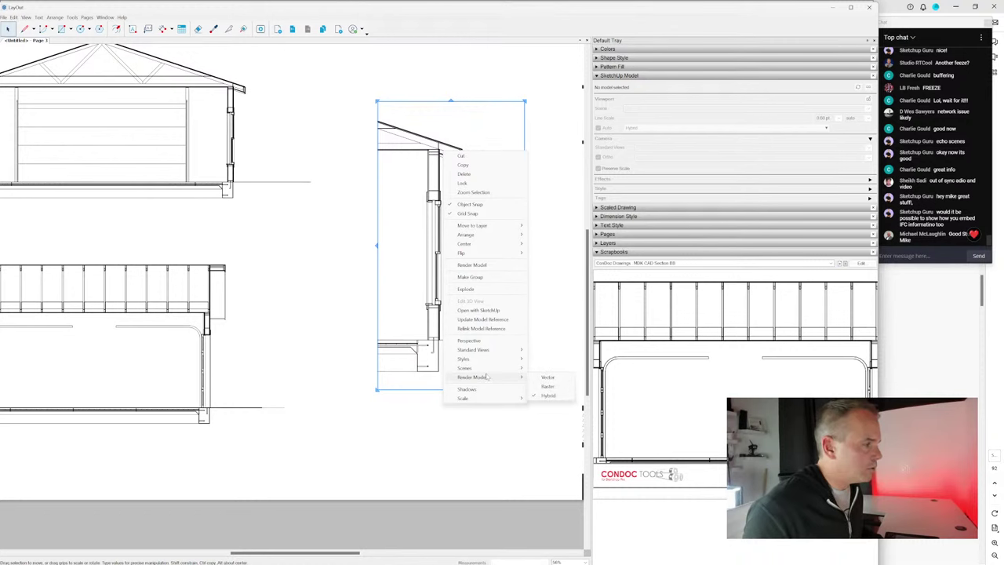
{"action": "left_click", "coordinate": [484, 289]}
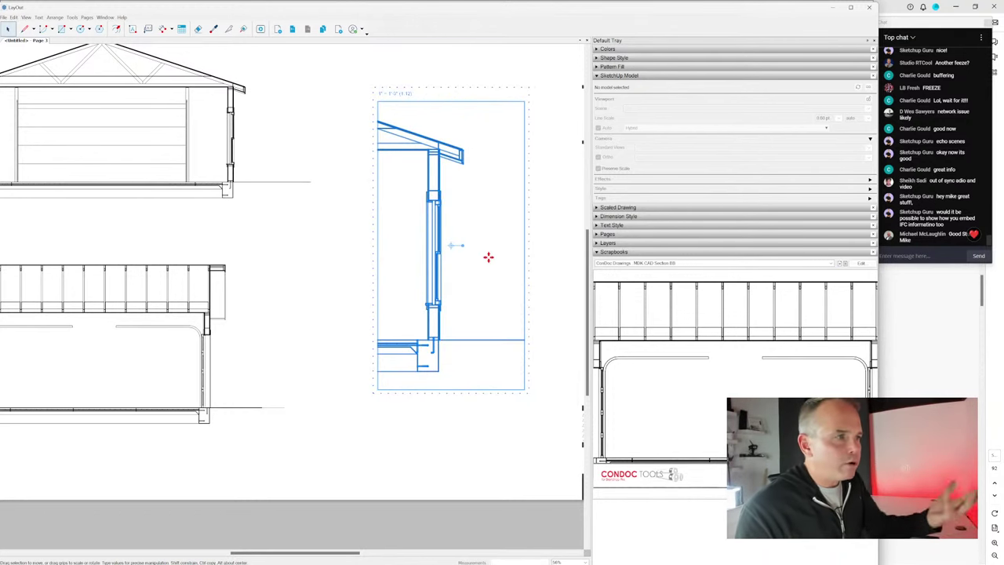
Step: Select the background linework inside the exploded wall section and reduce its stroke width
{"action": "scroll", "coordinate": [388, 98], "scroll_direction": "up", "scroll_amount": 2}
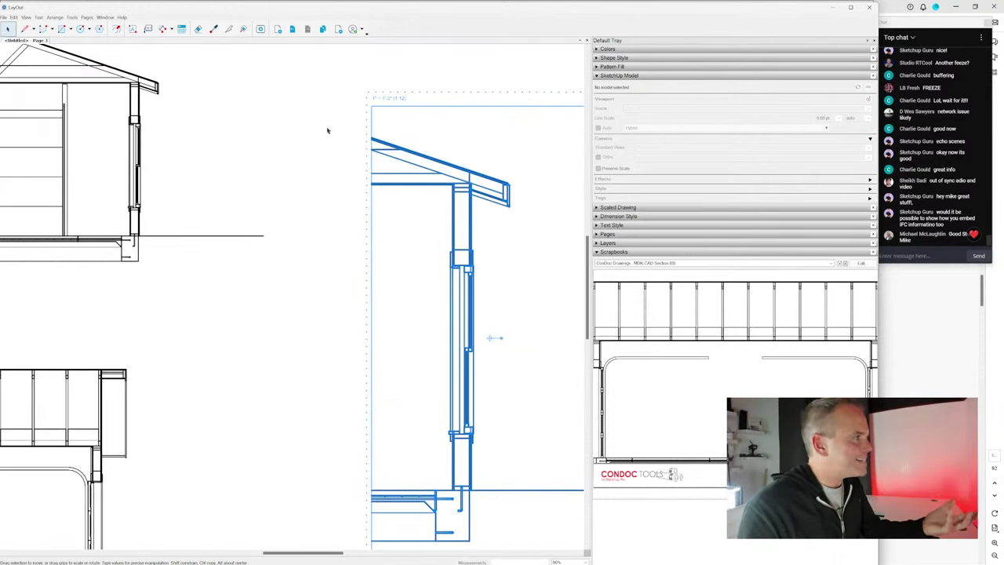
{"action": "middle_click_drag", "start_coordinate": [479, 275], "coordinate": [421, 226]}
{"action": "scroll", "coordinate": [416, 165], "scroll_direction": "up", "scroll_amount": 3}
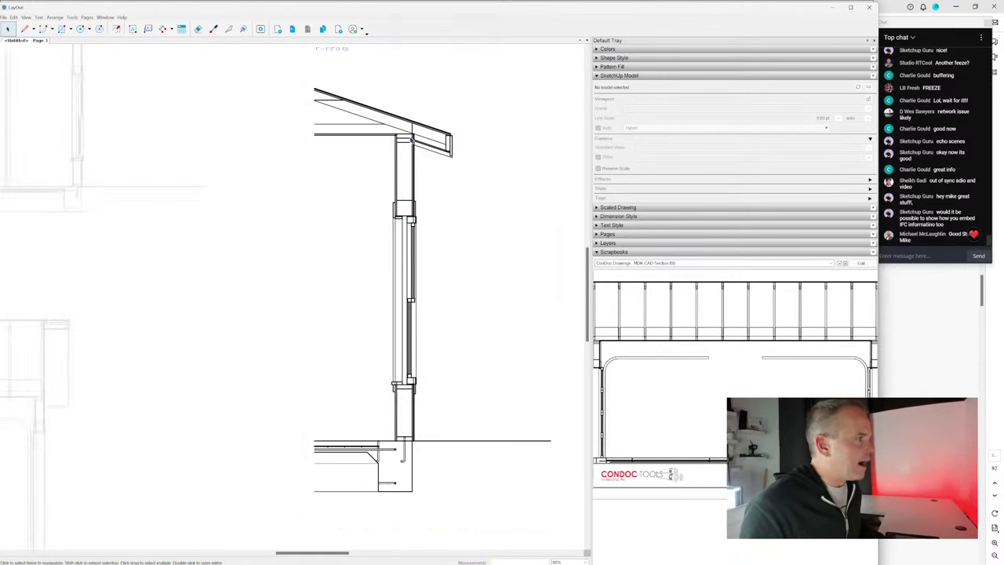
{"action": "scroll", "coordinate": [447, 182], "scroll_direction": "down", "scroll_amount": 2}
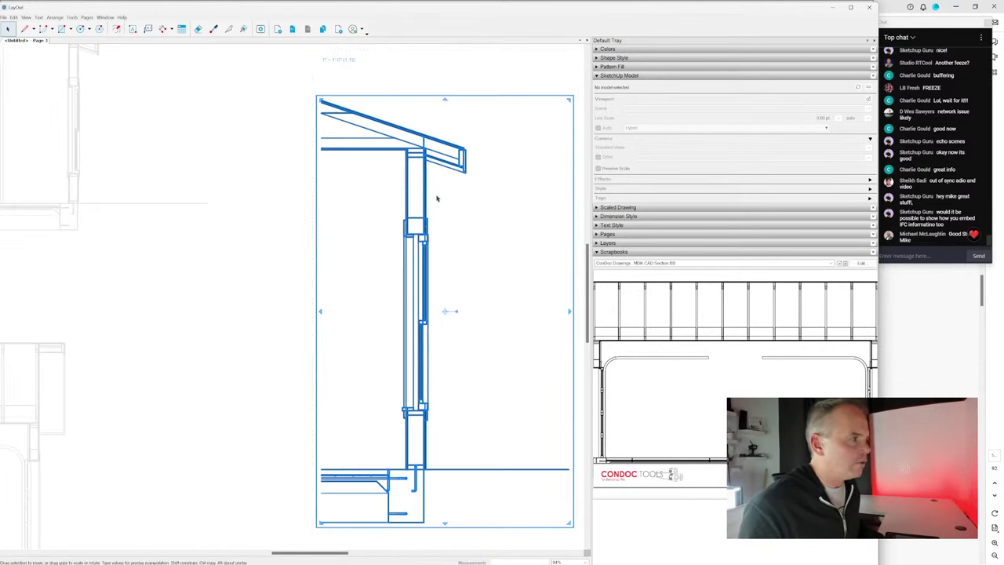
{"action": "scroll", "coordinate": [437, 197], "scroll_direction": "up", "scroll_amount": 5}
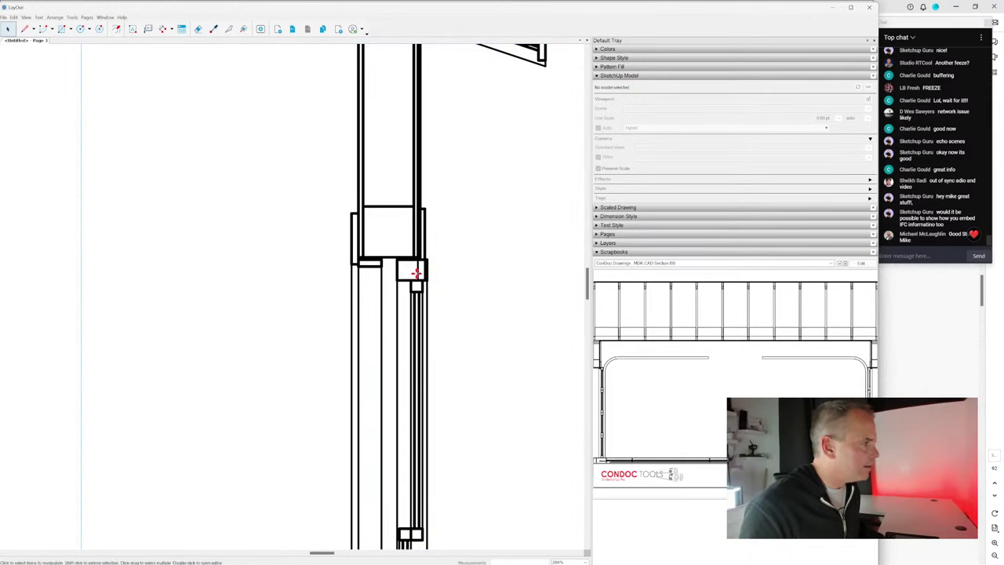
{"action": "left_click", "coordinate": [417, 272]}
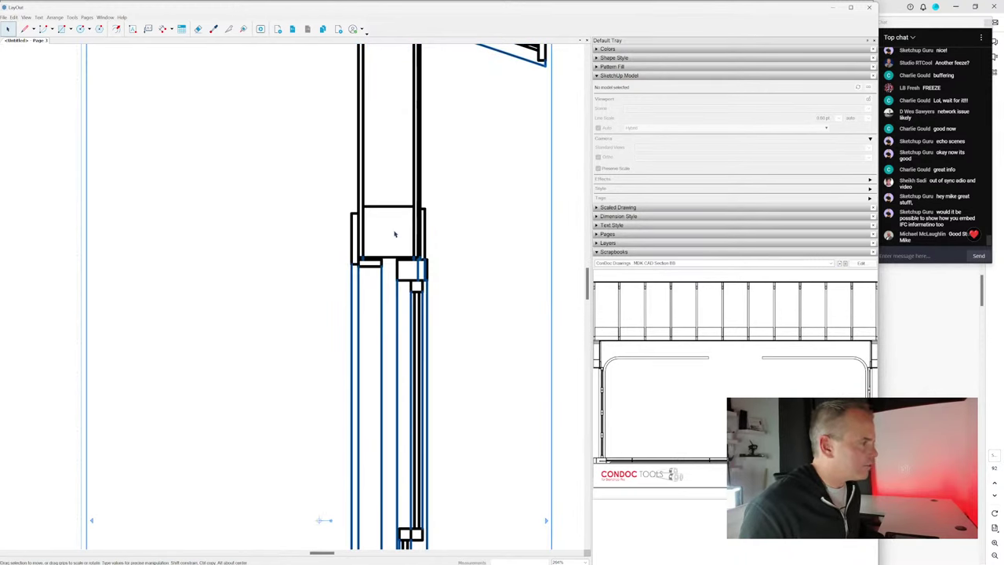
{"action": "left_click", "coordinate": [617, 59]}
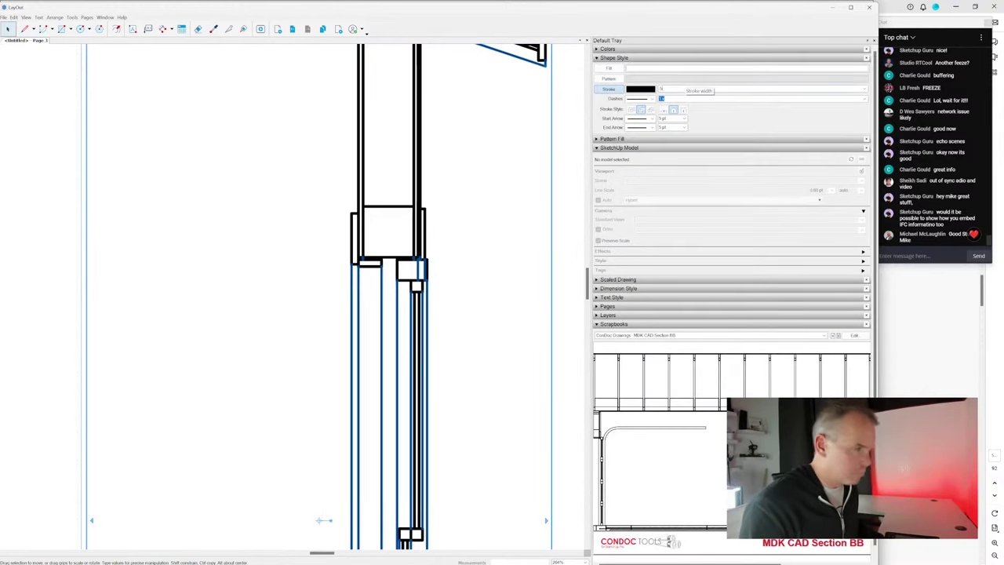
{"action": "scroll", "coordinate": [442, 244], "scroll_direction": "down", "scroll_amount": 4}
{"action": "middle_click_drag", "start_coordinate": [441, 244], "coordinate": [471, 207]}
{"action": "left_click", "coordinate": [471, 206]}
{"action": "scroll", "coordinate": [470, 206], "scroll_direction": "down", "scroll_amount": 4}
{"action": "middle_click_drag", "start_coordinate": [451, 316], "coordinate": [467, 278]}
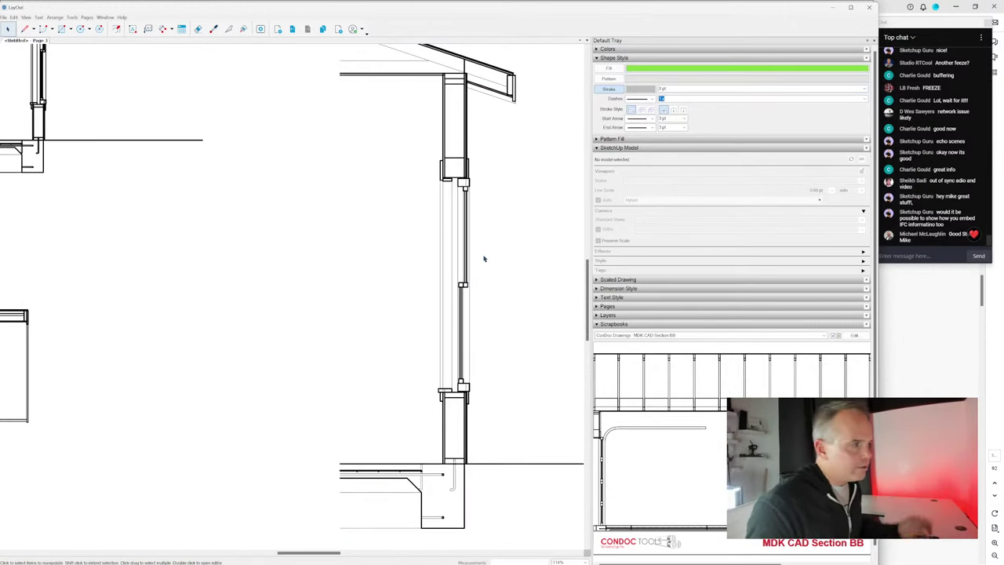
Step: Return to sheet A1.01 and re-render all SketchUp models in the document
{"action": "scroll", "coordinate": [463, 215], "scroll_direction": "down", "scroll_amount": 2}
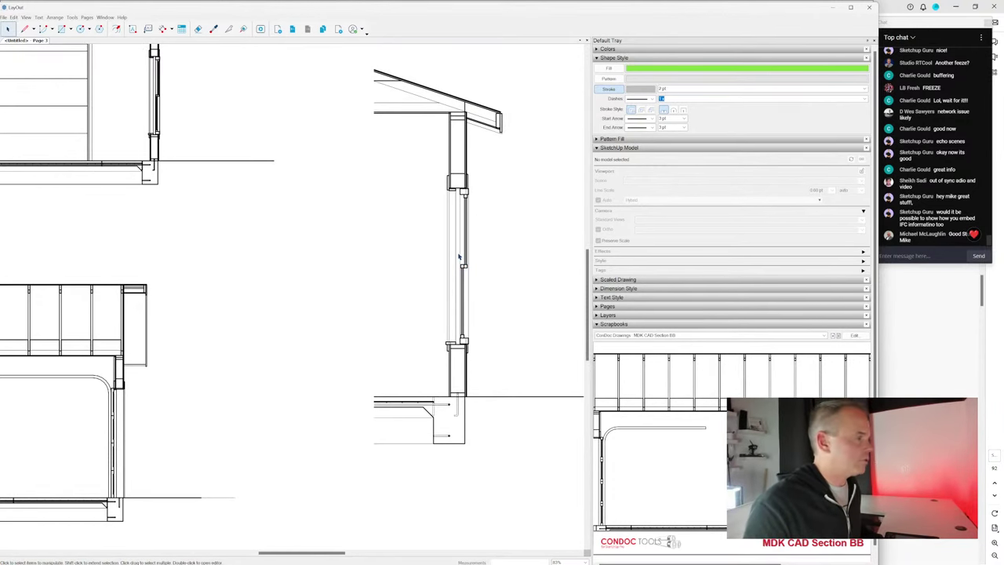
{"action": "scroll", "coordinate": [459, 257], "scroll_direction": "down", "scroll_amount": 5}
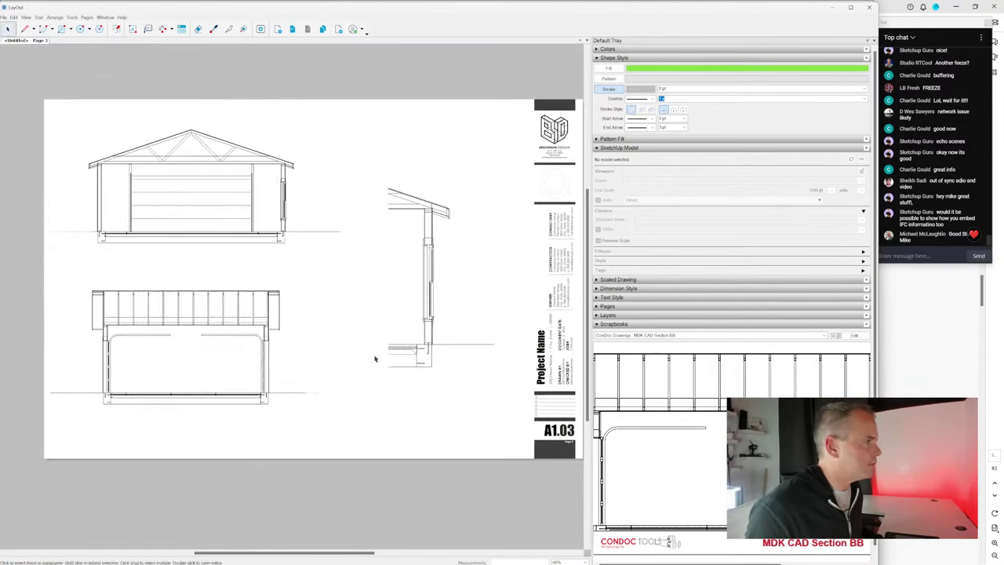
{"action": "middle_click_drag", "start_coordinate": [375, 359], "coordinate": [359, 364]}
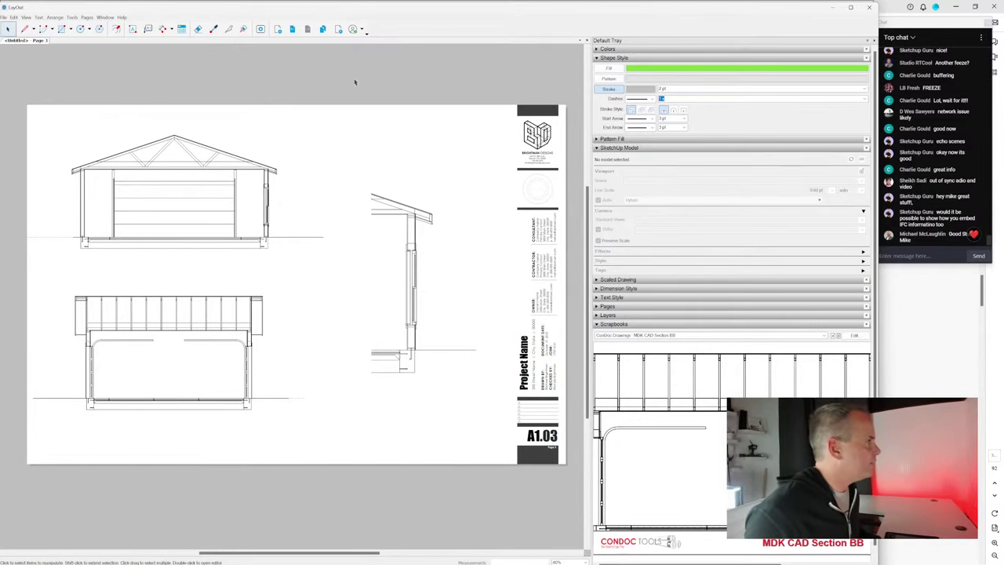
{"action": "left_click", "coordinate": [291, 29]}
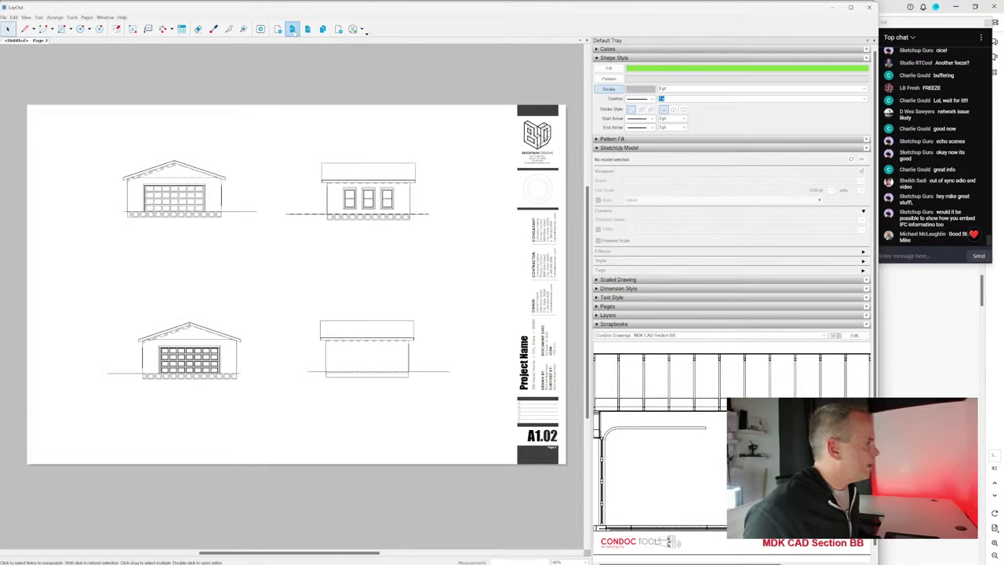
{"action": "left_click", "coordinate": [291, 29]}
{"action": "key", "text": "super"}
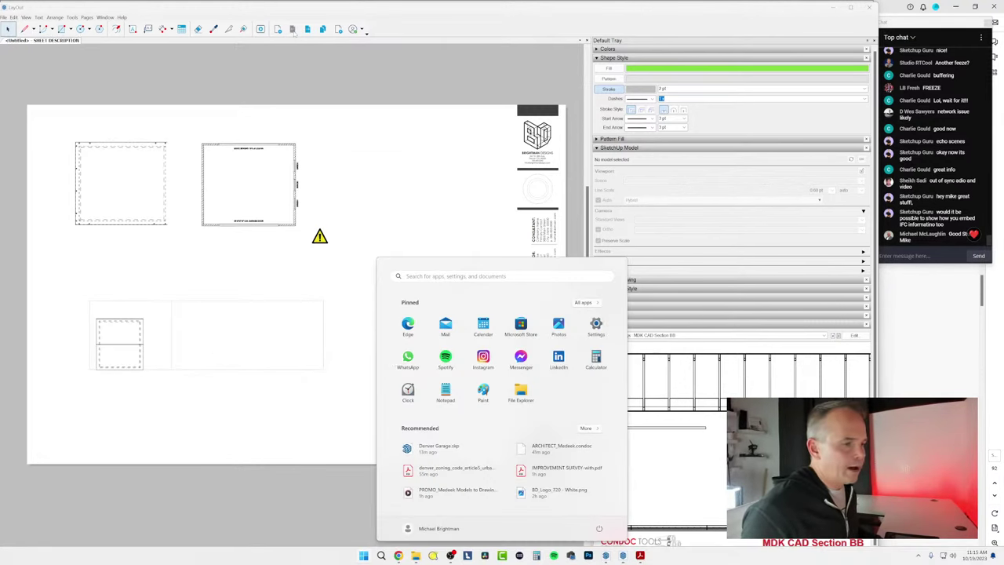
{"action": "key", "text": "super"}
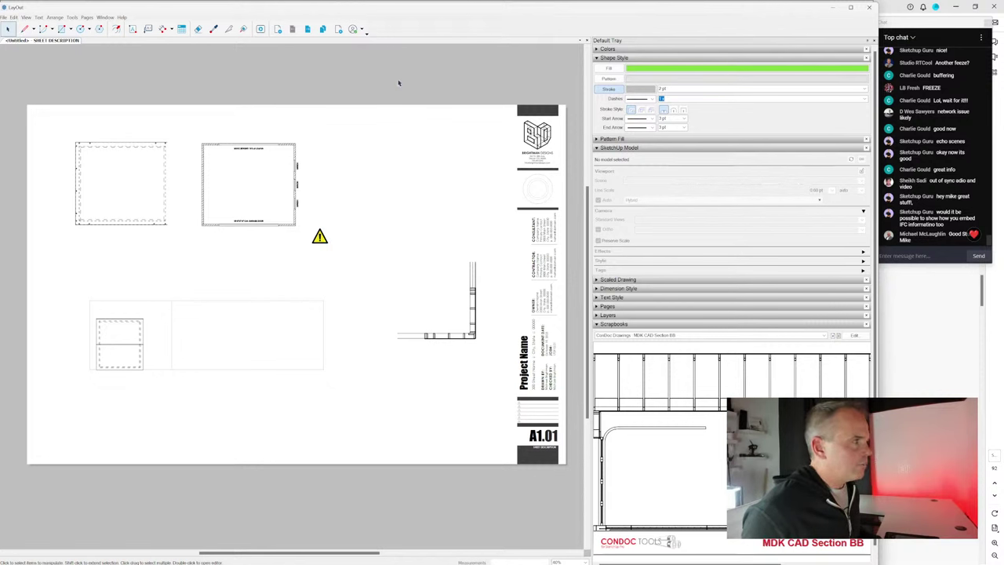
{"action": "right_click", "coordinate": [334, 82]}
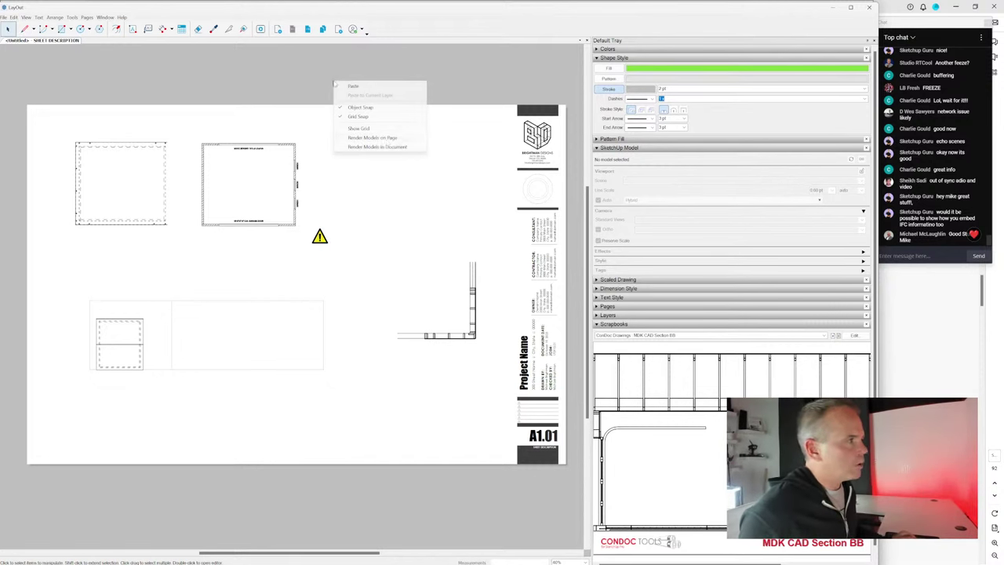
{"action": "left_click", "coordinate": [386, 147]}
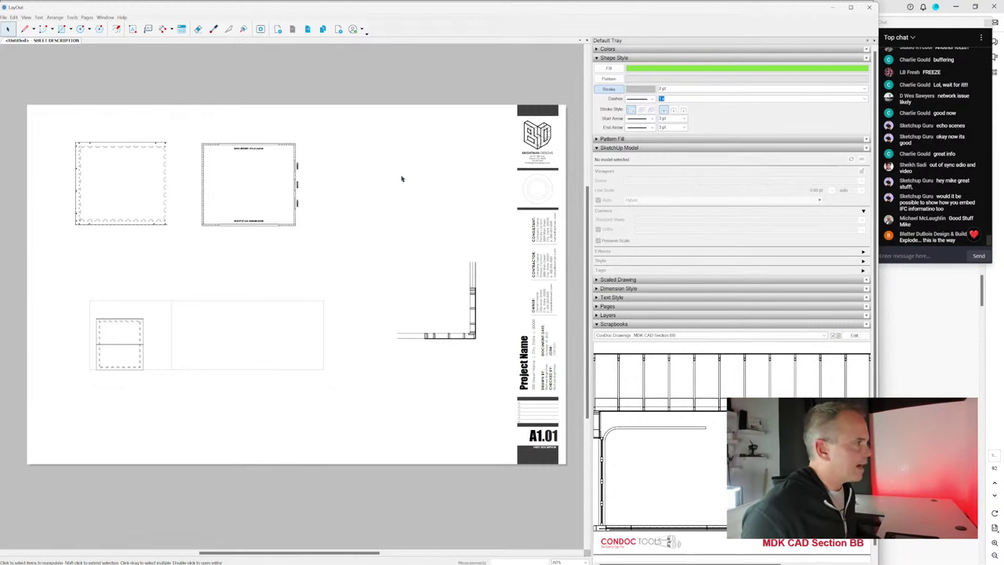
{"action": "middle_click_drag", "start_coordinate": [306, 252], "coordinate": [309, 249]}
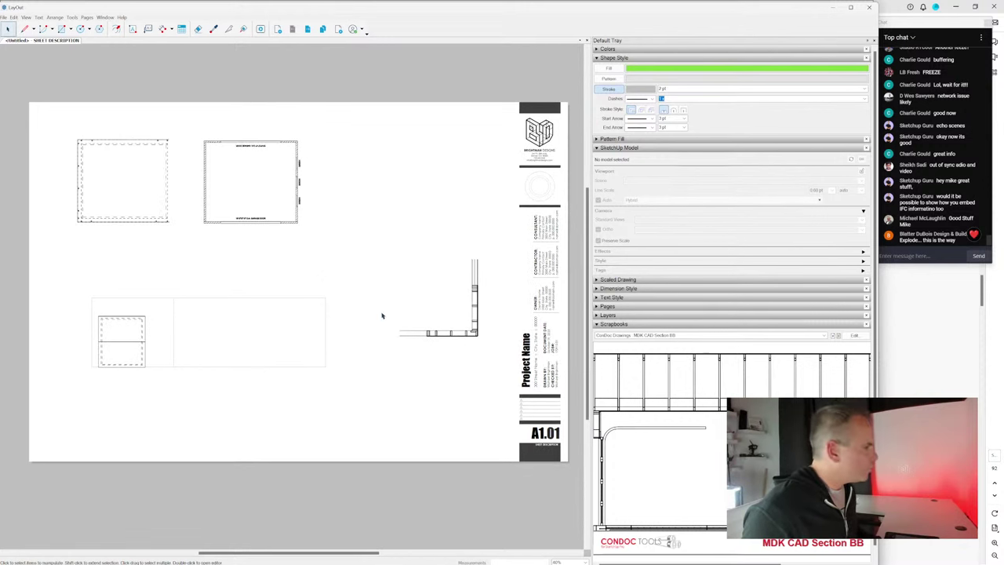
Step: Go to elevation sheet A1.02 and load the ConDoc Annotations Palette scrapbook
{"action": "left_click", "coordinate": [308, 29]}
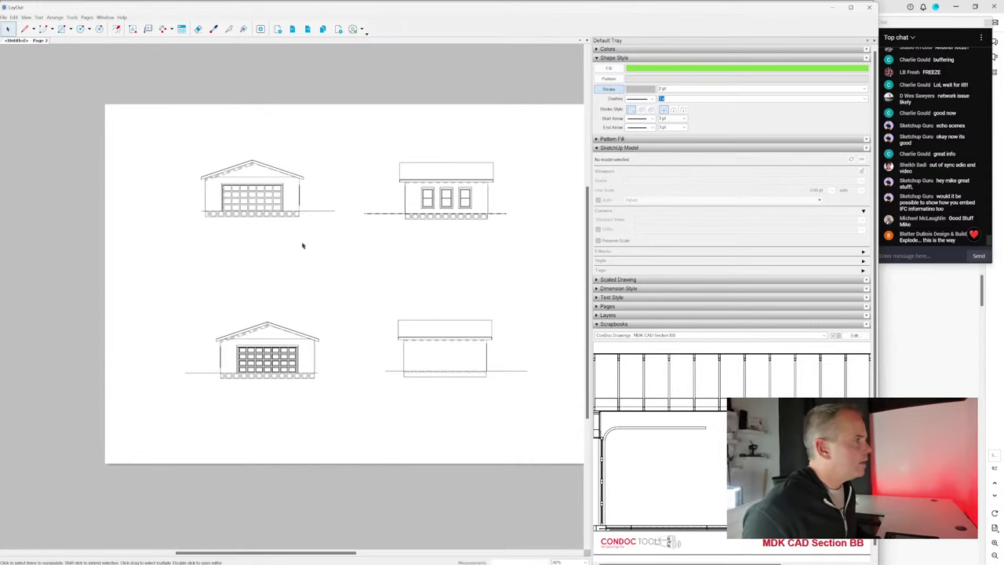
{"action": "scroll", "coordinate": [510, 197], "scroll_direction": "up", "scroll_amount": 2}
{"action": "left_click", "coordinate": [802, 335]}
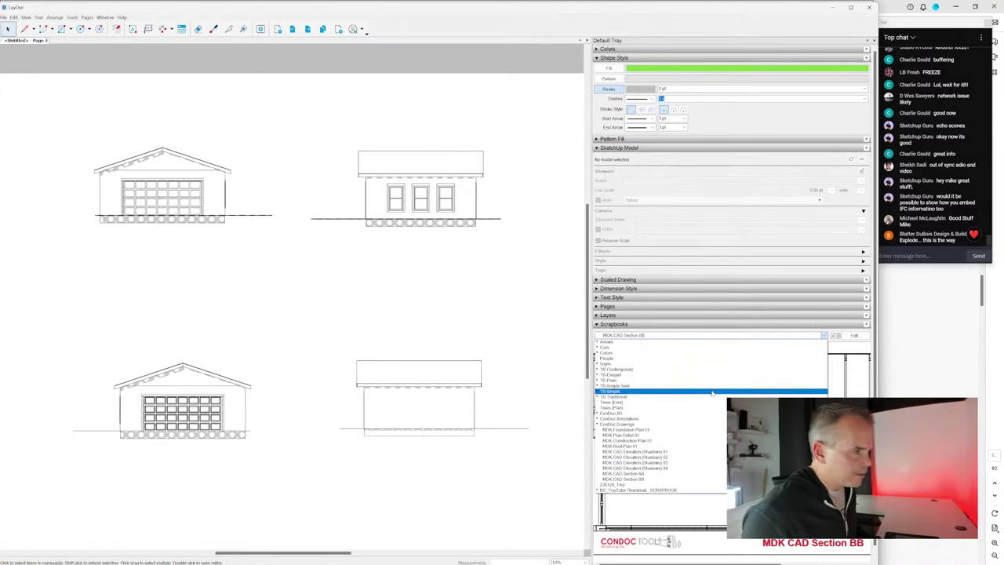
{"action": "left_click", "coordinate": [697, 423]}
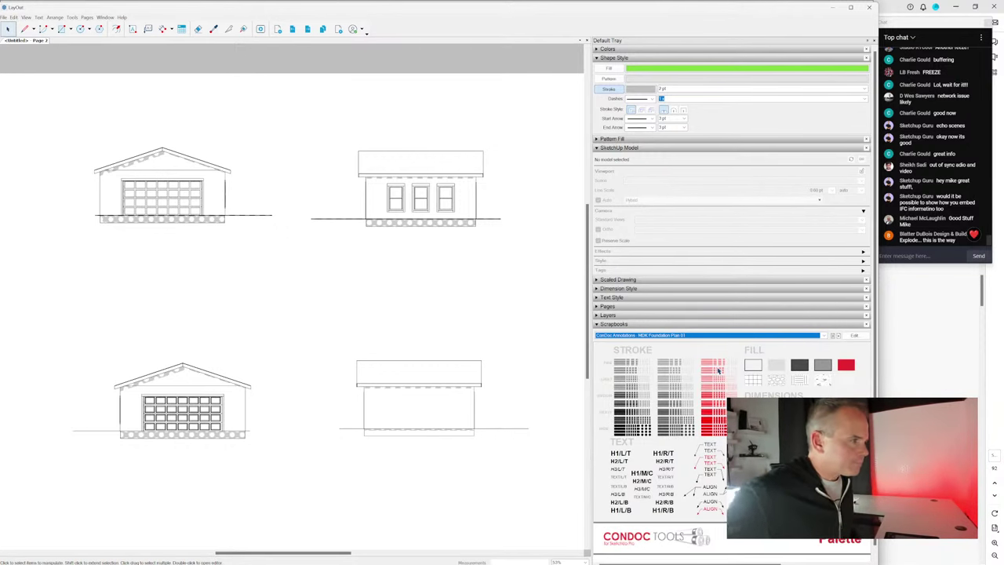
{"action": "middle_click_drag", "start_coordinate": [309, 275], "coordinate": [301, 265]}
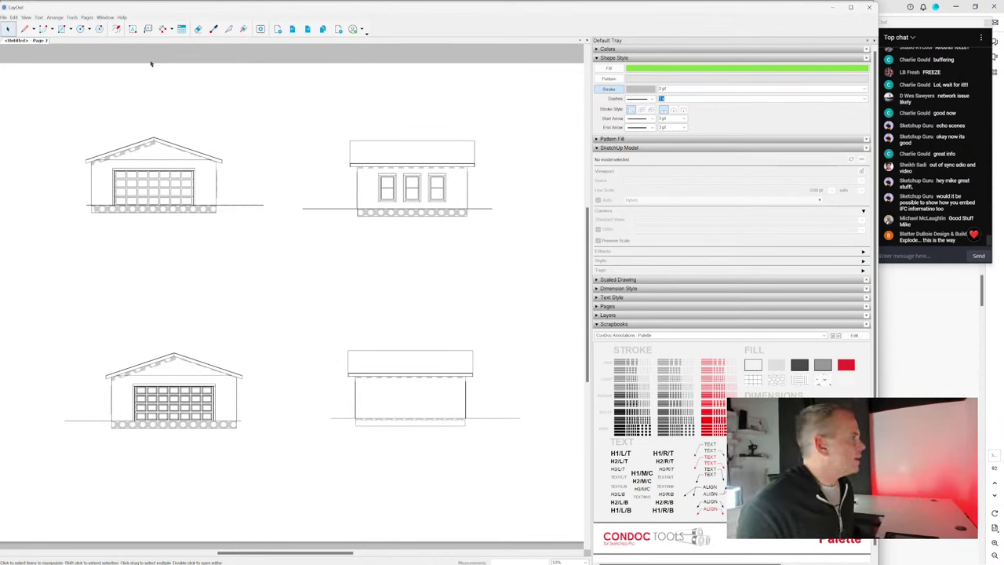
Step: Sample the palette's heavy solid black stroke and draw a horizontal ground line through both upper elevations at the front elevation's grade
{"action": "key", "text": "l"}
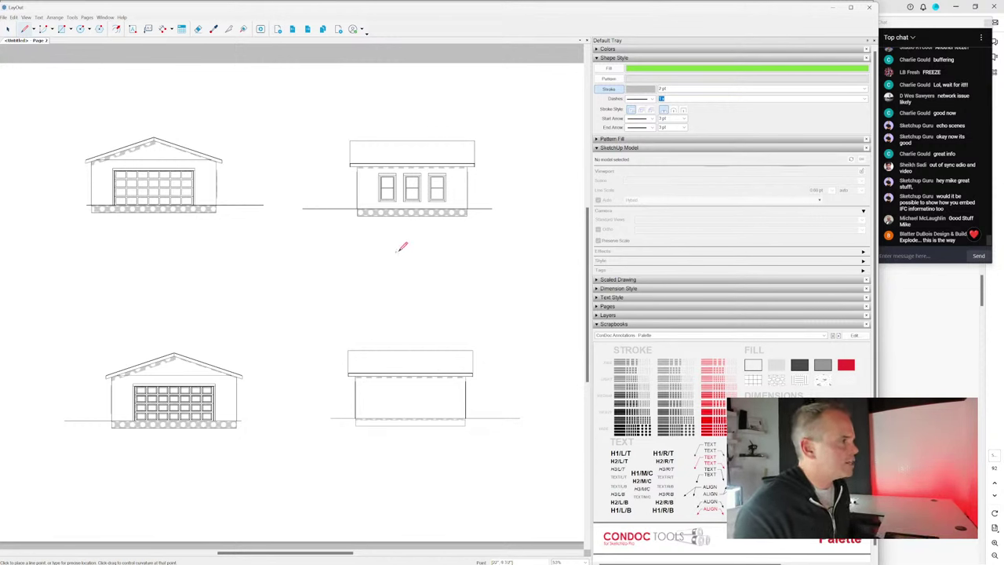
{"action": "scroll", "coordinate": [477, 184], "scroll_direction": "up", "scroll_amount": 1}
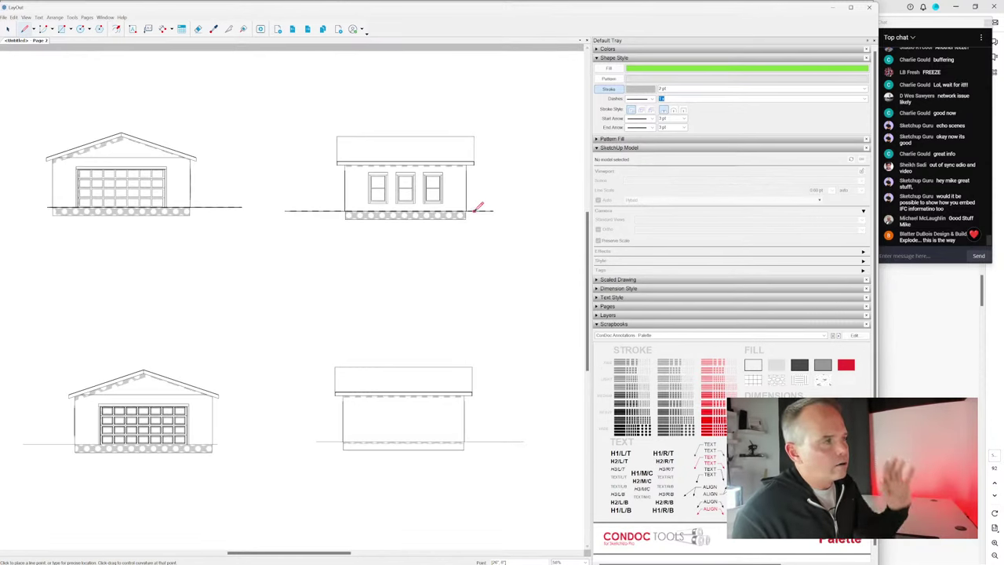
{"action": "scroll", "coordinate": [473, 211], "scroll_direction": "down", "scroll_amount": 1}
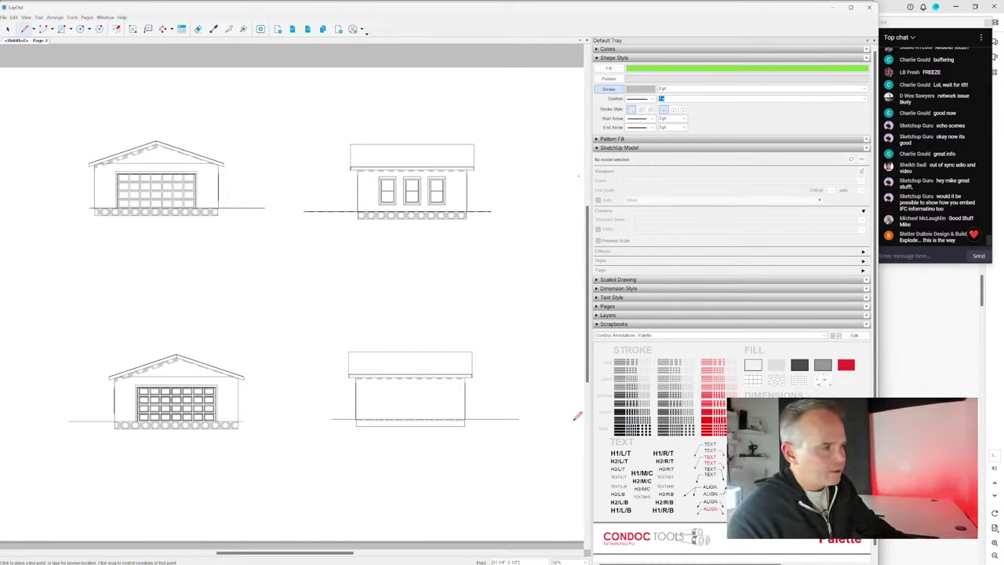
{"action": "left_click", "coordinate": [620, 427]}
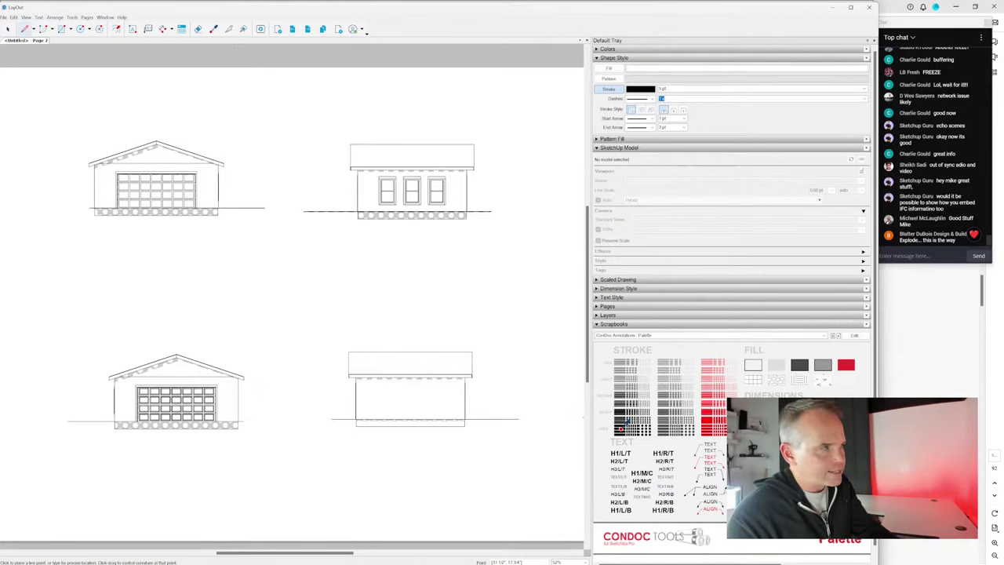
{"action": "scroll", "coordinate": [91, 215], "scroll_direction": "up", "scroll_amount": 5}
{"action": "left_click", "coordinate": [92, 202]}
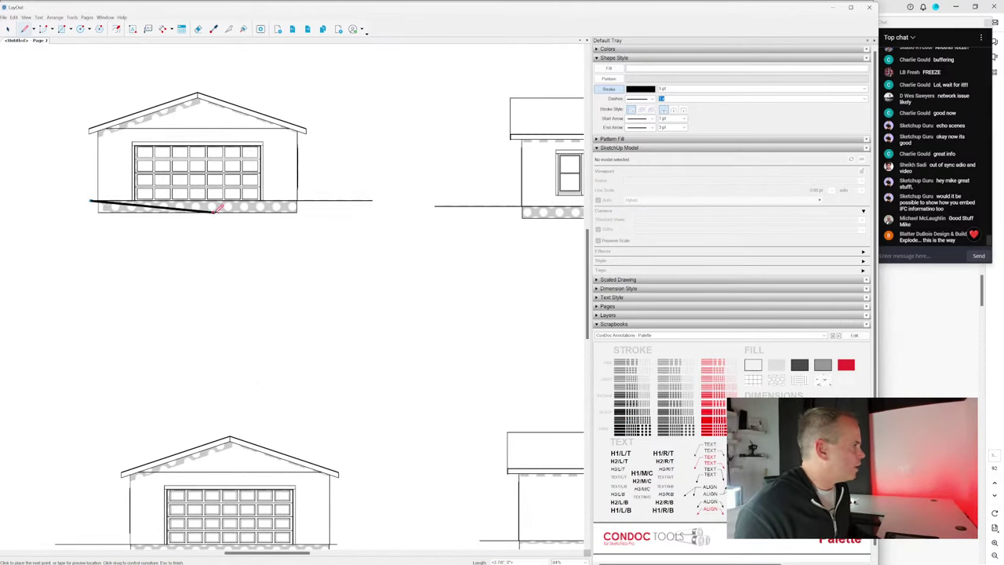
{"action": "scroll", "coordinate": [216, 215], "scroll_direction": "down", "scroll_amount": 5}
{"action": "left_click", "coordinate": [308, 211]}
{"action": "mouse_move", "coordinate": [308, 211]}
{"action": "middle_mouse_down"}
{"action": "mouse_move", "coordinate": [285, 256]}
{"action": "mouse_move", "coordinate": [263, 258]}
{"action": "middle_mouse_up"}
{"action": "key", "text": "space"}
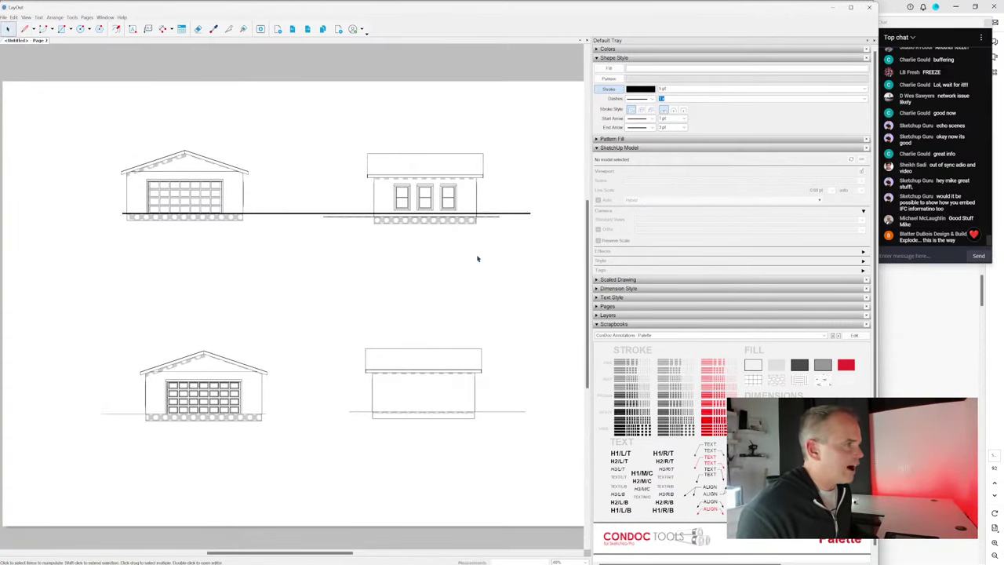
Step: Move the upper three-window elevation vertically so its grade sits on the heavy ground line
{"action": "scroll", "coordinate": [437, 224], "scroll_direction": "up", "scroll_amount": 3}
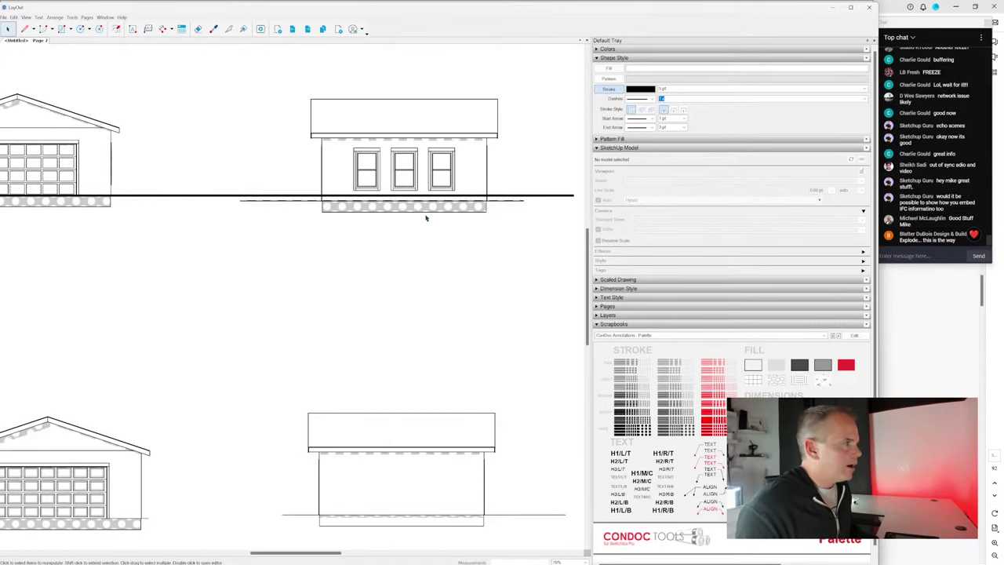
{"action": "left_click", "coordinate": [414, 222]}
{"action": "scroll", "coordinate": [406, 150], "scroll_direction": "up", "scroll_amount": 1}
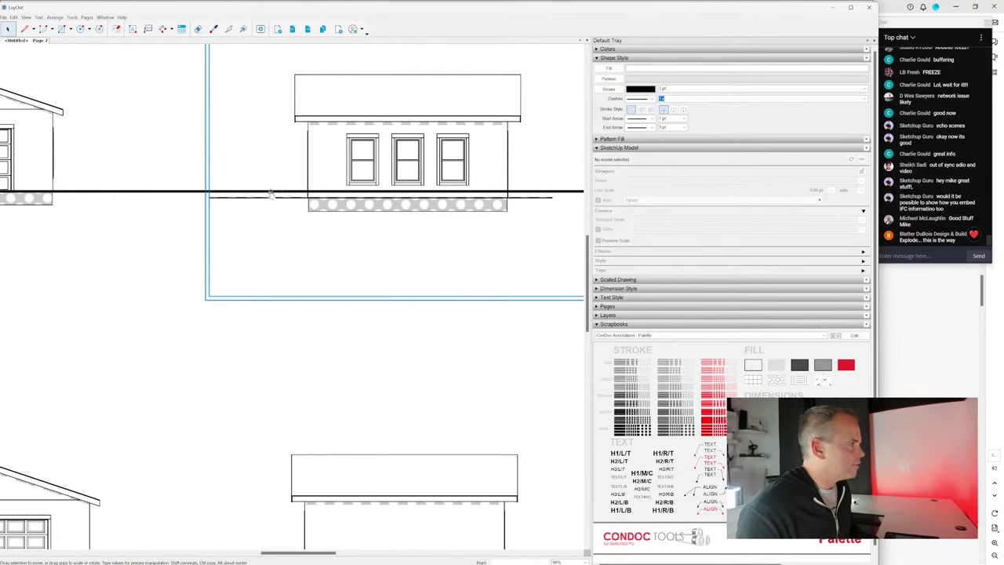
{"action": "scroll", "coordinate": [307, 195], "scroll_direction": "up", "scroll_amount": 2}
{"action": "middle_click_drag", "start_coordinate": [285, 210], "coordinate": [215, 281]}
{"action": "left_click", "coordinate": [248, 280]}
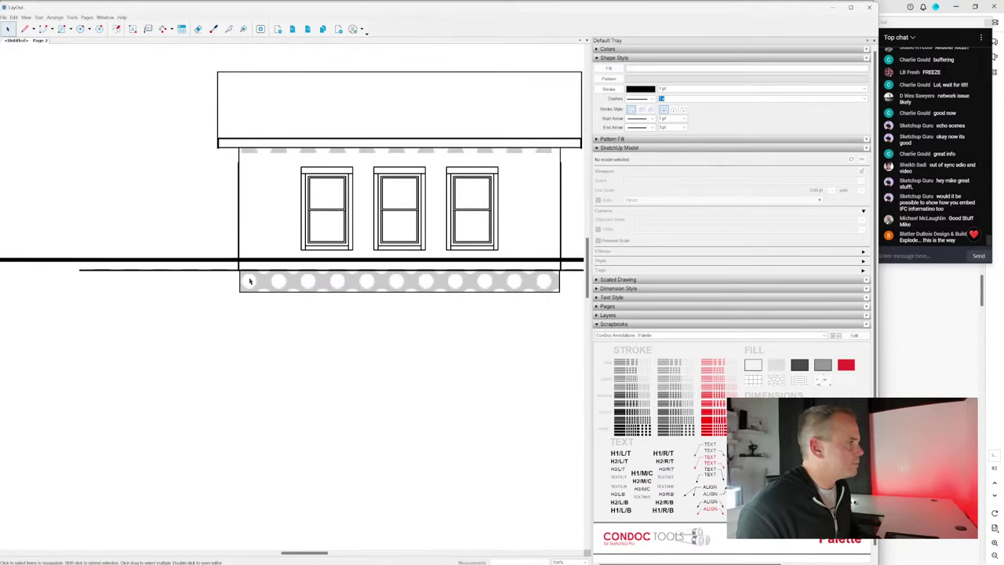
{"action": "left_click", "coordinate": [418, 210]}
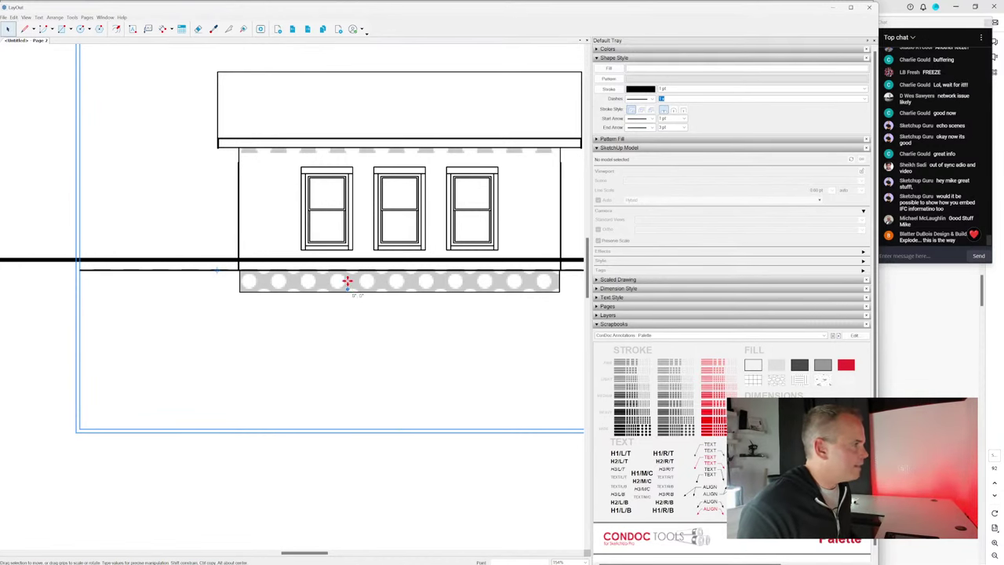
{"action": "scroll", "coordinate": [455, 259], "scroll_direction": "down", "scroll_amount": 2}
{"action": "scroll", "coordinate": [471, 309], "scroll_direction": "down", "scroll_amount": 4}
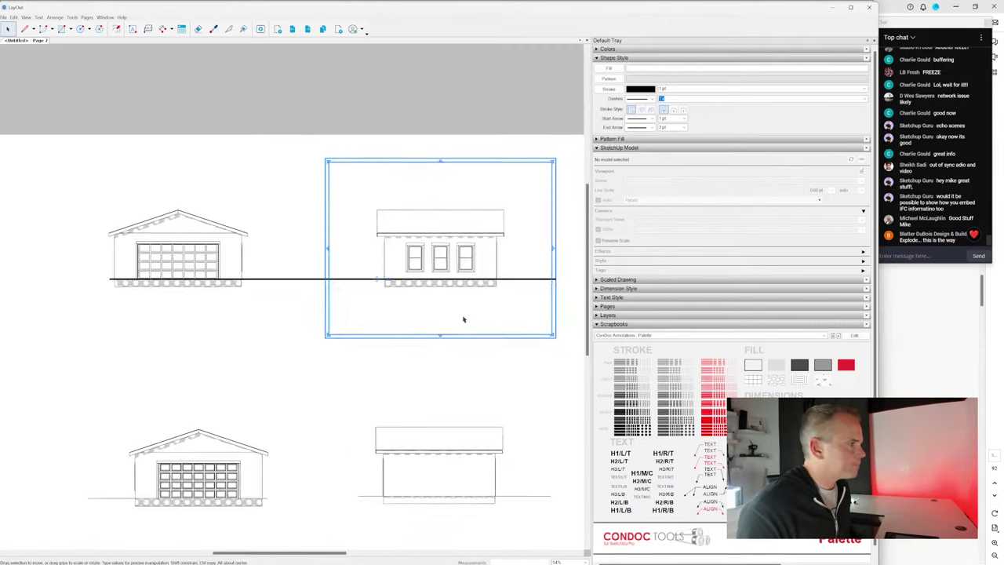
Step: Copy the heavy ground line down to the lower pair of elevations
{"action": "left_click", "coordinate": [328, 228]}
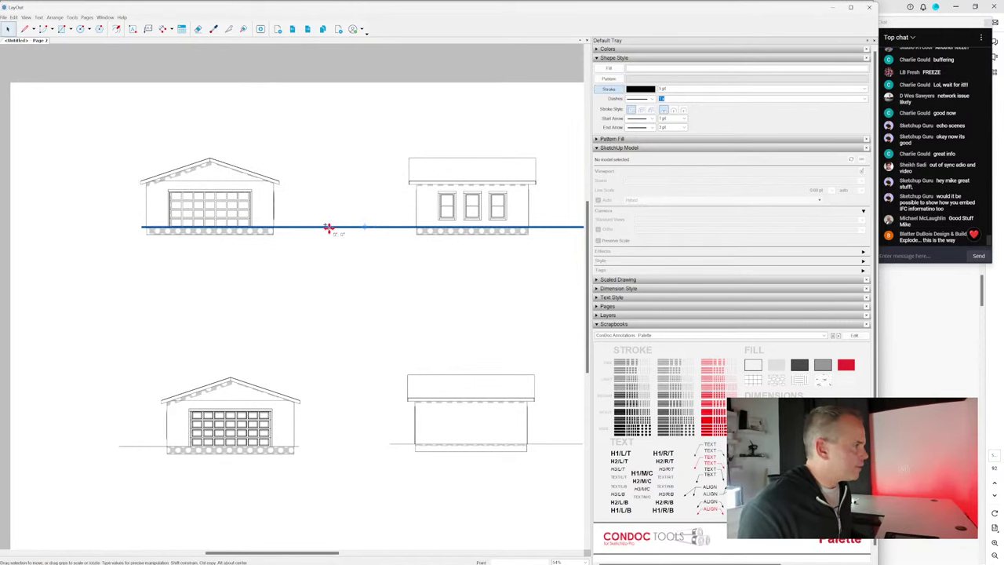
{"action": "left_click_drag", "start_coordinate": [329, 228], "coordinate": [343, 442], "text": "ctrl"}
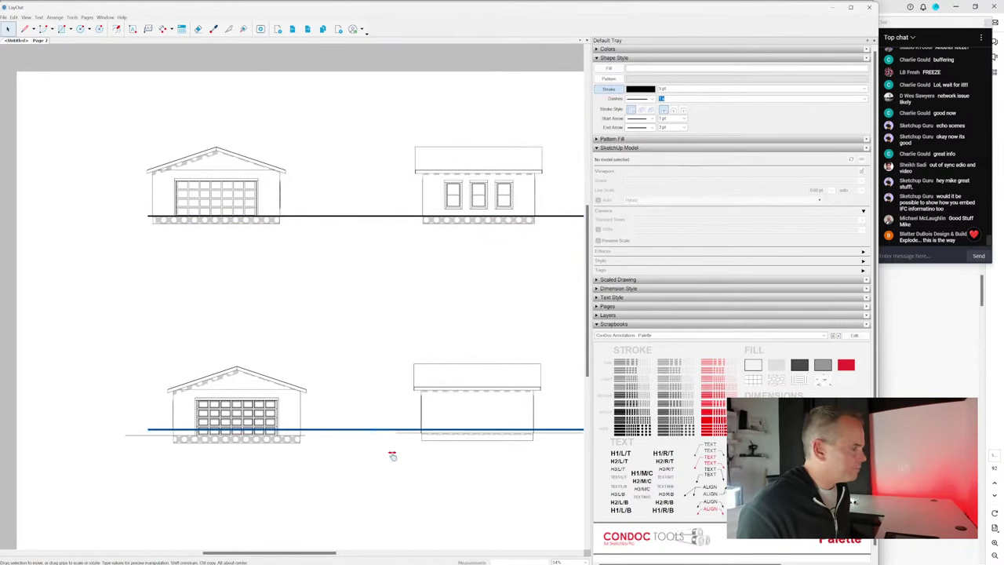
{"action": "middle_click_drag", "start_coordinate": [392, 455], "coordinate": [479, 345]}
Step: Move both lower elevation viewports vertically so their grades sit on the copied ground line
{"action": "scroll", "coordinate": [307, 302], "scroll_direction": "up", "scroll_amount": 6}
{"action": "left_click", "coordinate": [306, 382]}
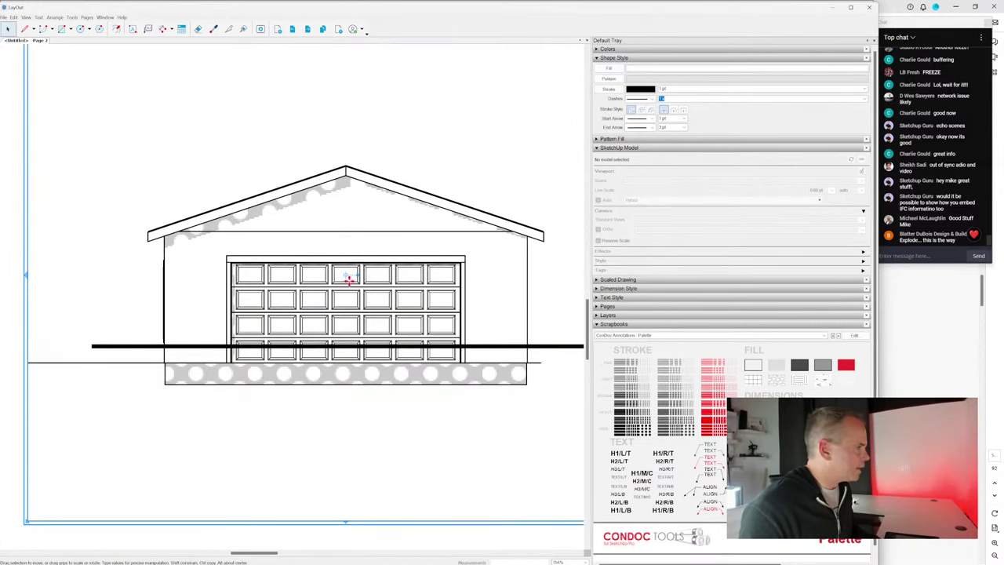
{"action": "scroll", "coordinate": [212, 302], "scroll_direction": "down", "scroll_amount": 3}
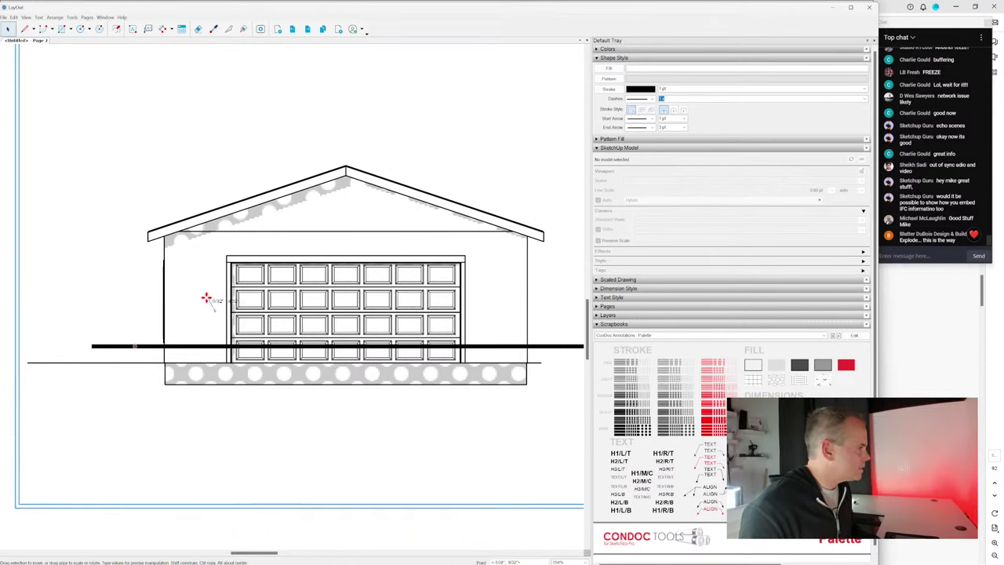
{"action": "scroll", "coordinate": [353, 295], "scroll_direction": "right", "scroll_amount": 5}
{"action": "left_click", "coordinate": [441, 283]}
{"action": "scroll", "coordinate": [385, 299], "scroll_direction": "up", "scroll_amount": 2}
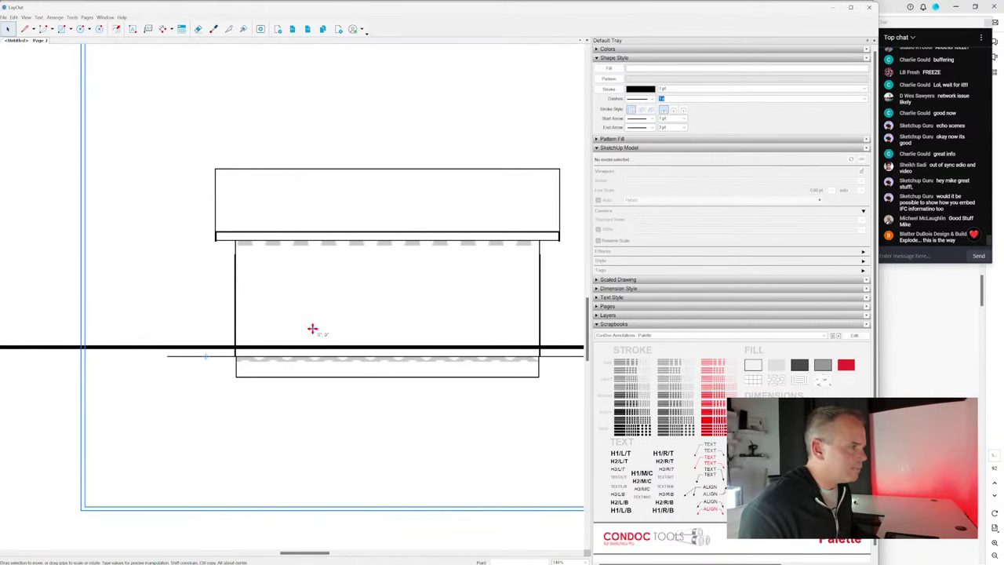
{"action": "scroll", "coordinate": [314, 318], "scroll_direction": "down", "scroll_amount": 5}
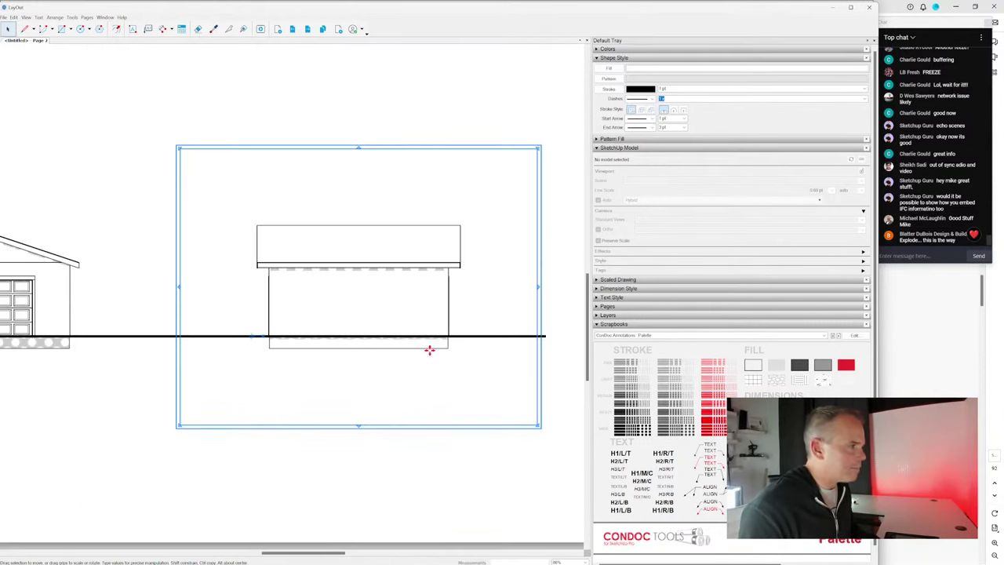
{"action": "middle_click_drag", "start_coordinate": [434, 360], "coordinate": [439, 368]}
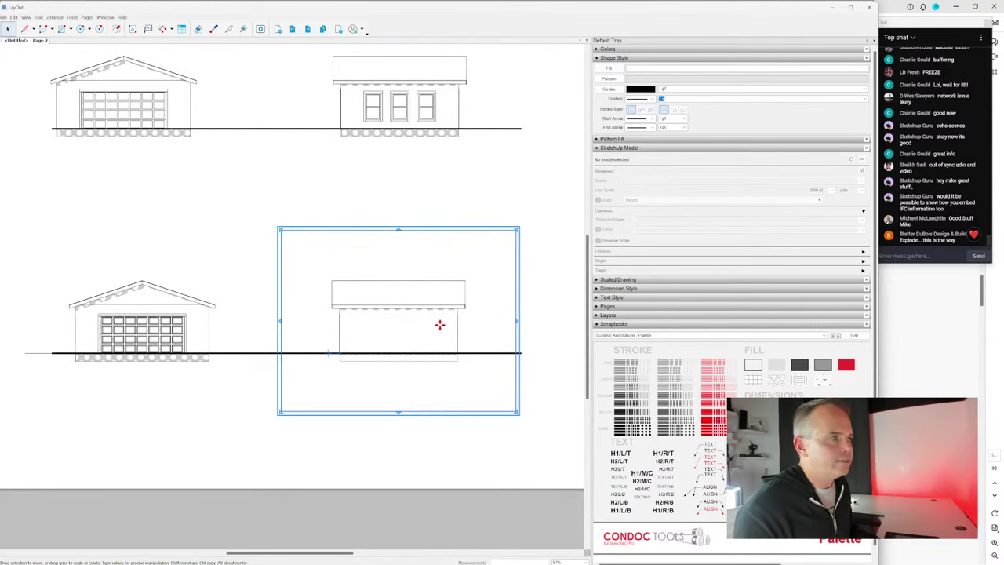
{"action": "middle_click_drag", "start_coordinate": [419, 197], "coordinate": [408, 223]}
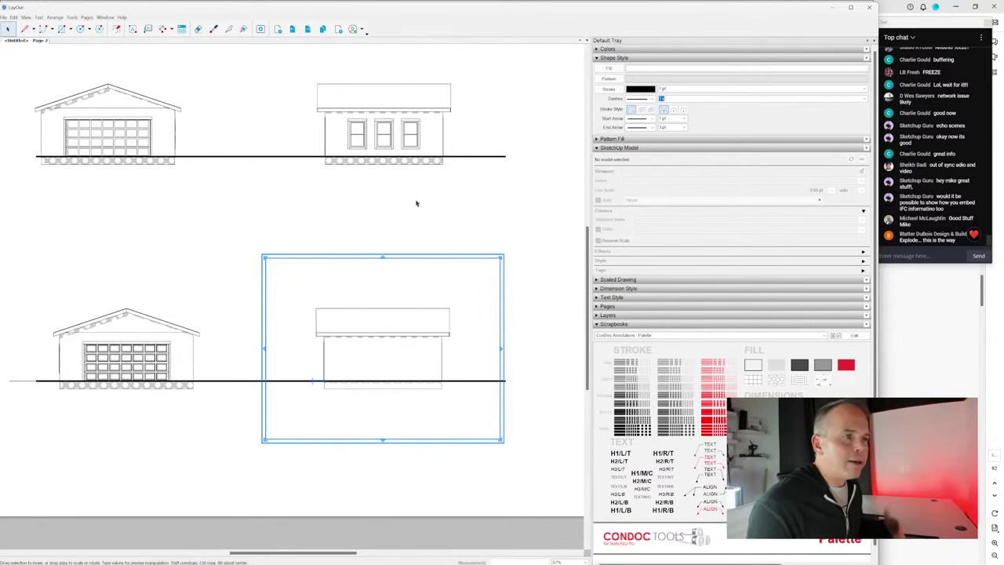
Step: Sample the palette's red dotted stroke and draw vertical guides down from the three-window elevation's outer roof corner and the upper garage-door elevation's ridge
{"action": "key", "text": "l"}
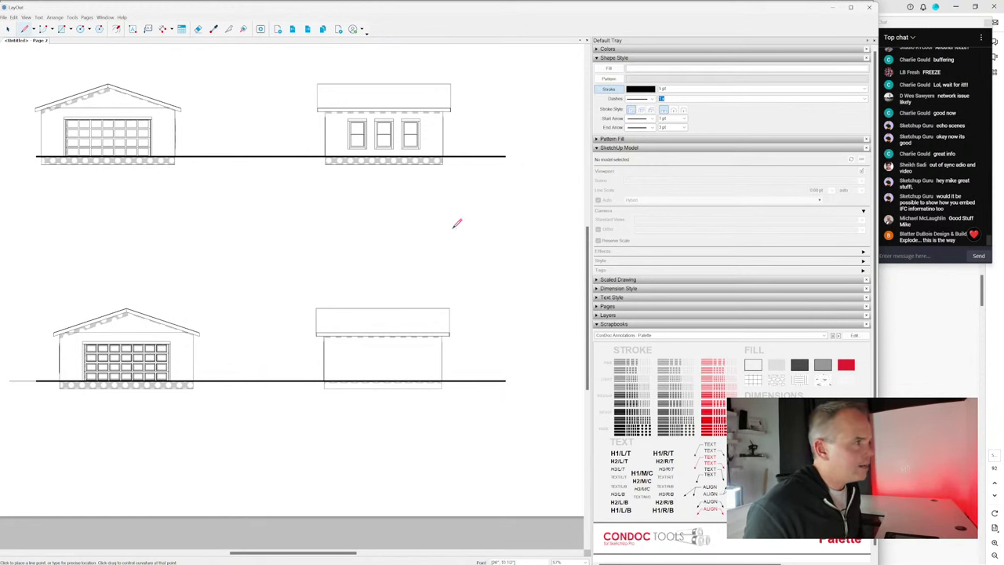
{"action": "left_click", "coordinate": [450, 84]}
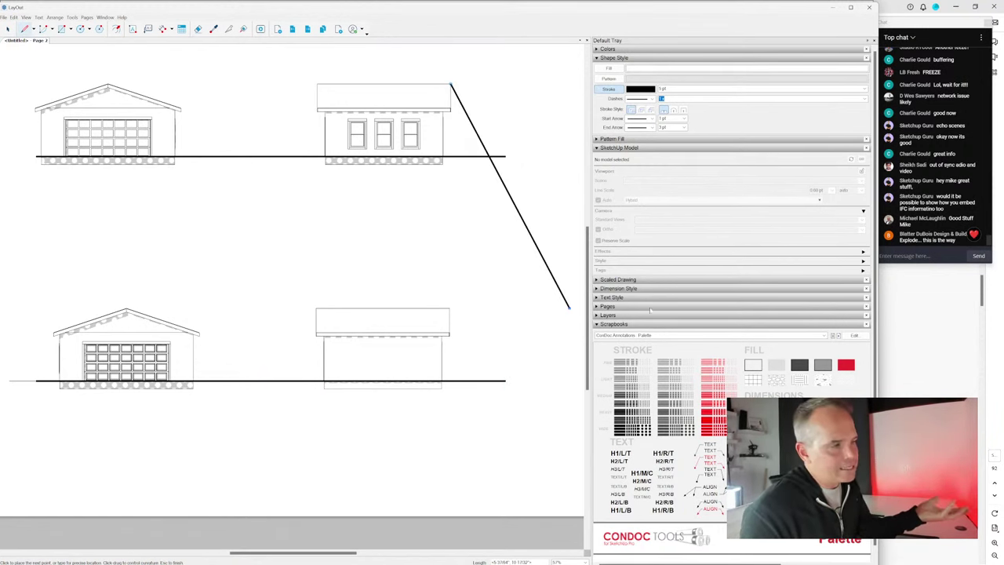
{"action": "left_click", "coordinate": [734, 391]}
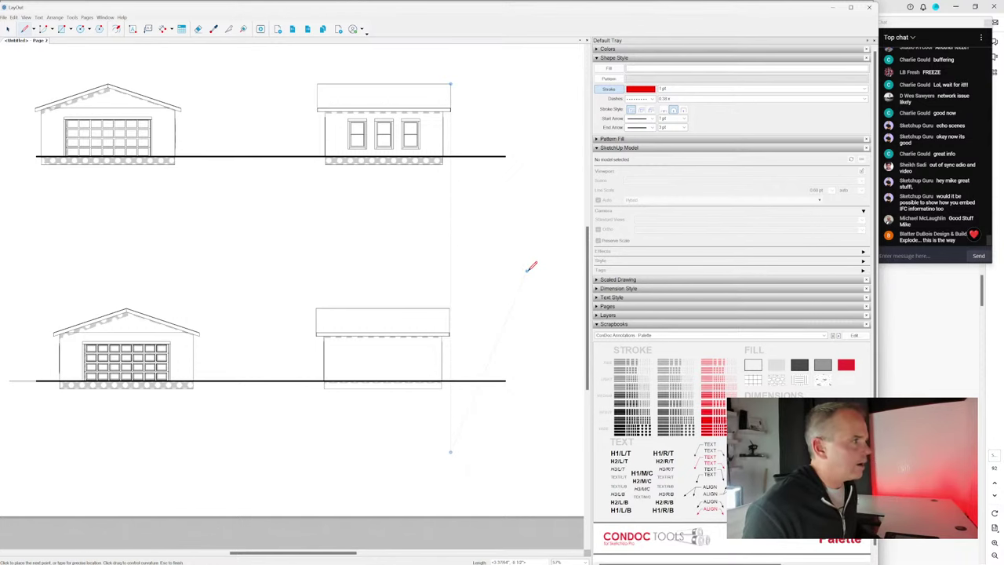
{"action": "scroll", "coordinate": [110, 95], "scroll_direction": "up", "scroll_amount": 3}
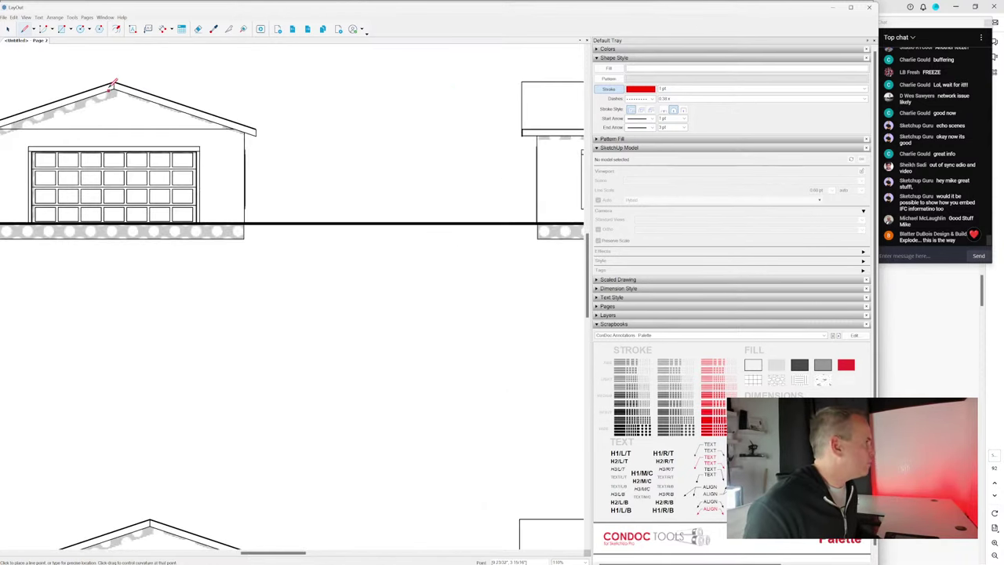
{"action": "scroll", "coordinate": [116, 82], "scroll_direction": "down", "scroll_amount": 4}
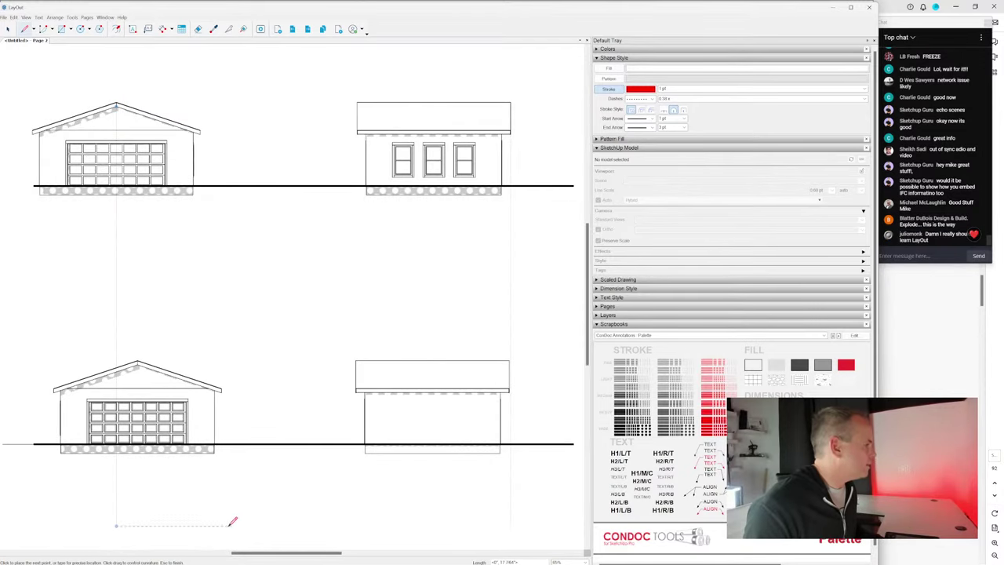
{"action": "key", "text": "Escape"}
{"action": "key", "text": "space"}
Step: Move the lower blank-wall elevation viewport horizontally so its outer roof corner sits on the red dotted guide
{"action": "middle_click_drag", "start_coordinate": [479, 287], "coordinate": [451, 288]}
{"action": "key", "text": "space"}
{"action": "scroll", "coordinate": [474, 361], "scroll_direction": "up", "scroll_amount": 3}
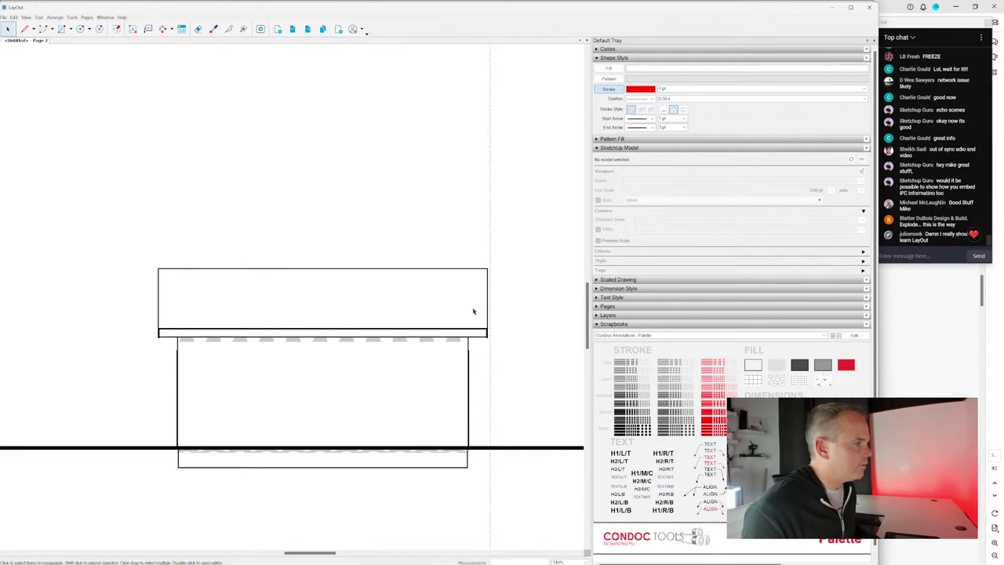
{"action": "left_click", "coordinate": [478, 363]}
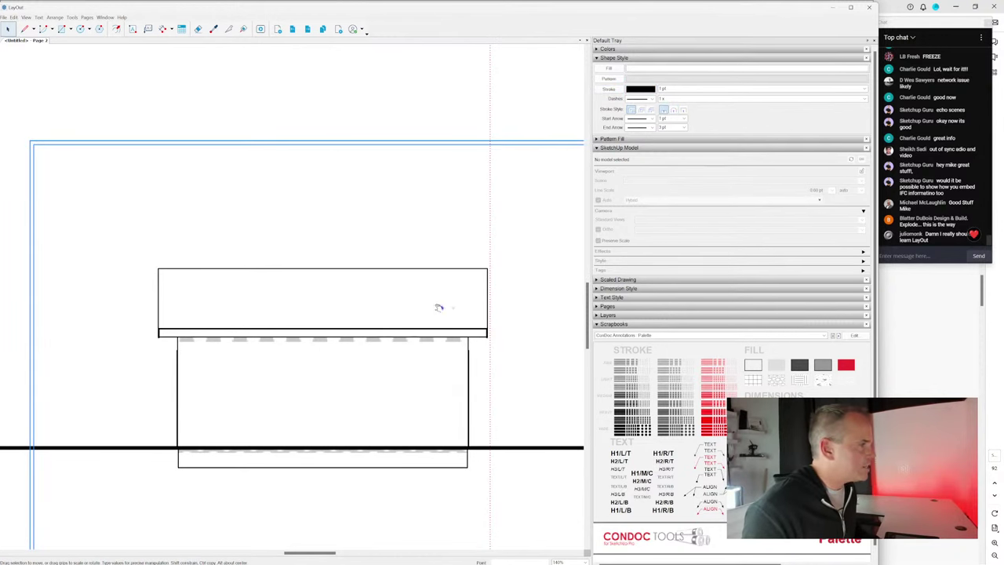
{"action": "scroll", "coordinate": [486, 270], "scroll_direction": "up", "scroll_amount": 3}
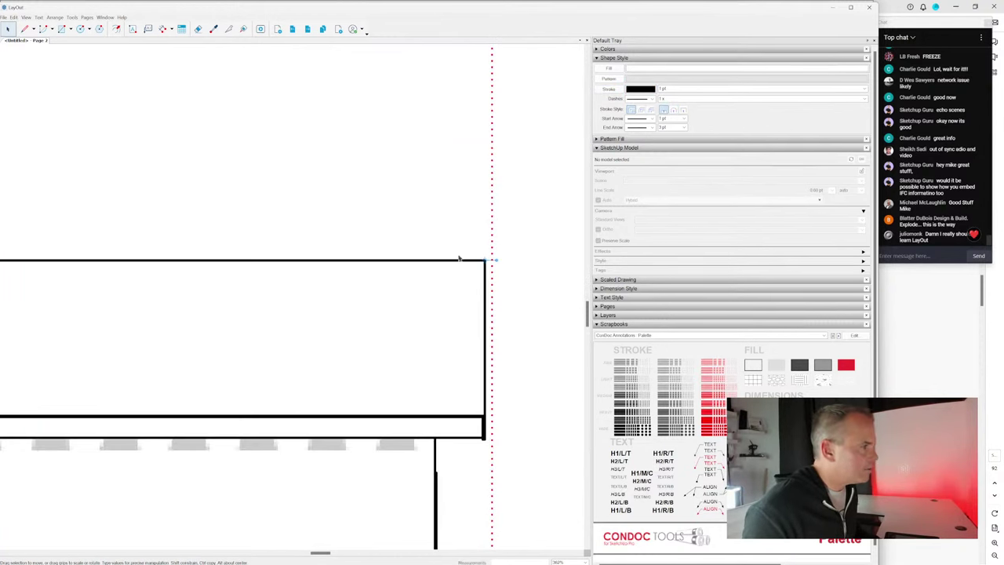
{"action": "left_click_drag", "start_coordinate": [464, 261], "coordinate": [473, 262]}
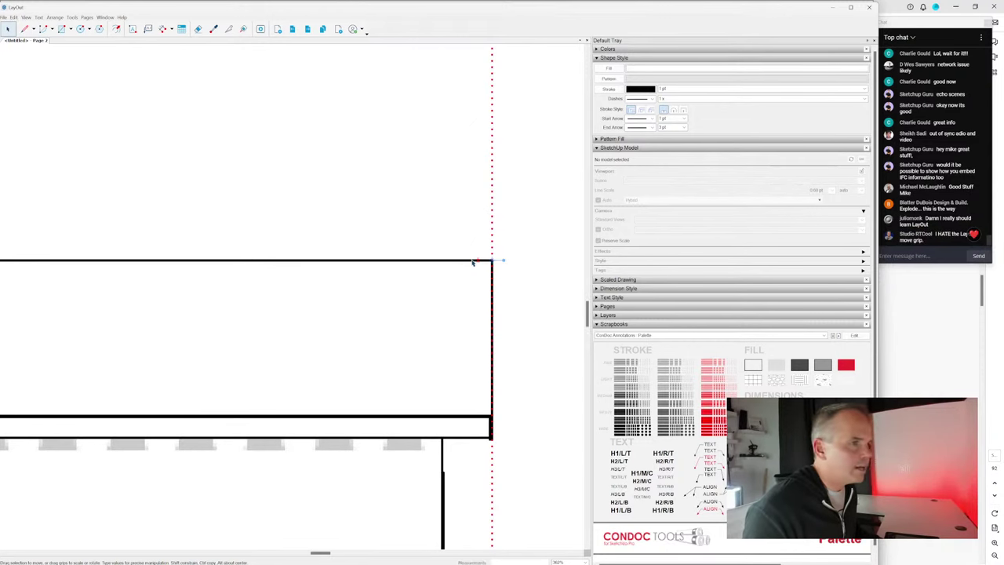
{"action": "scroll", "coordinate": [471, 260], "scroll_direction": "down", "scroll_amount": 5}
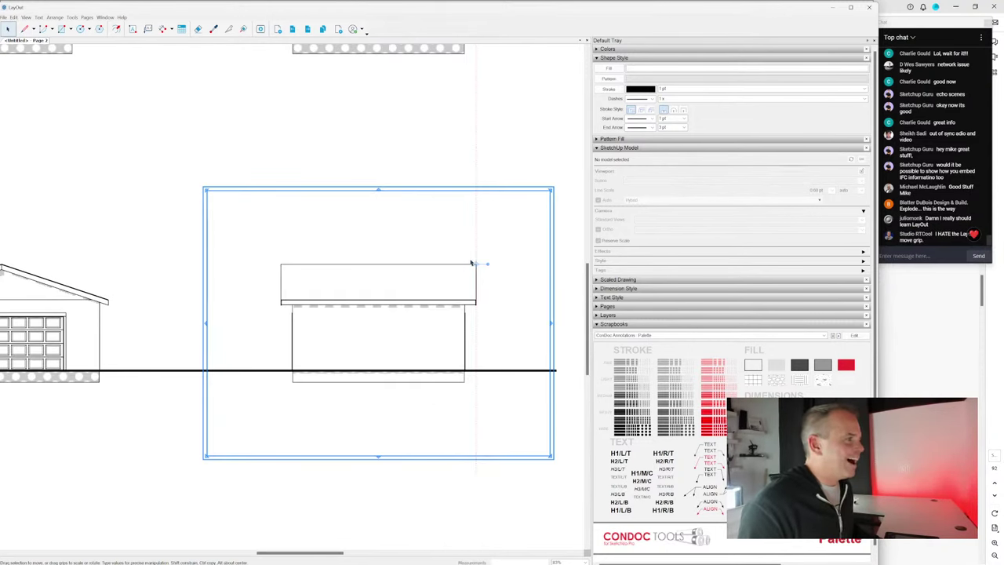
{"action": "scroll", "coordinate": [484, 265], "scroll_direction": "down", "scroll_amount": 4}
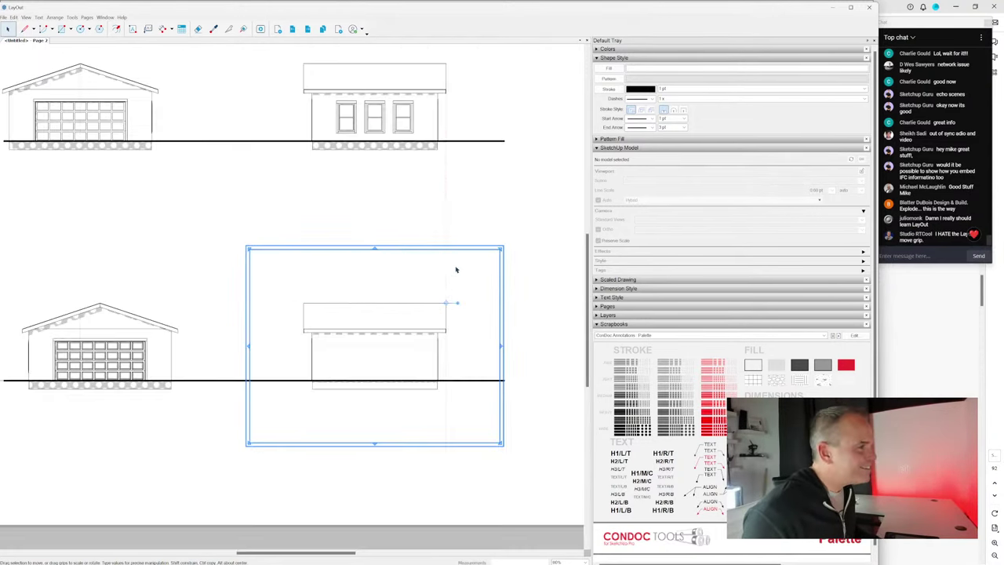
Step: Turn off Grid Snap and leave Object Snap on
{"action": "right_click", "coordinate": [531, 163]}
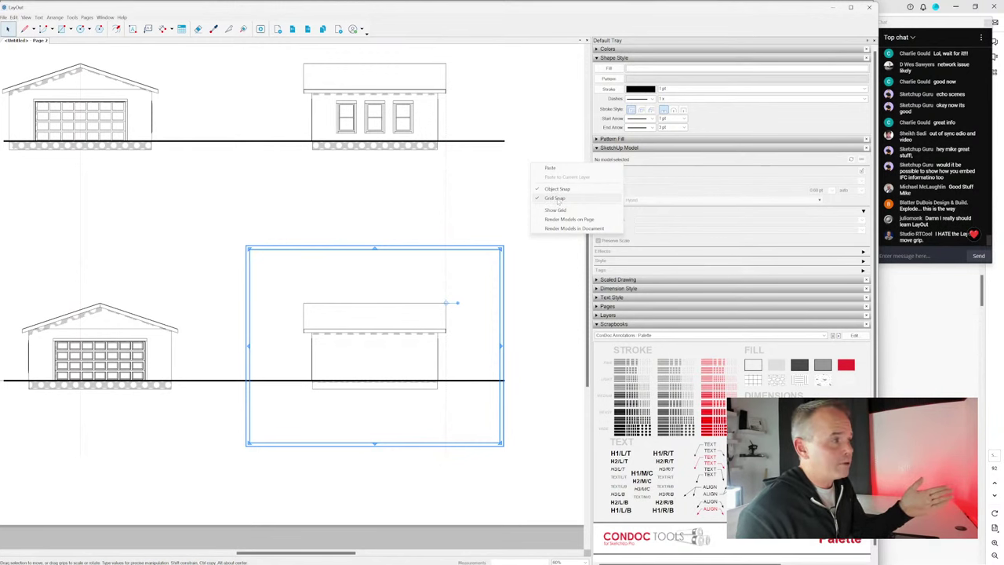
{"action": "left_click", "coordinate": [556, 198]}
{"action": "right_click", "coordinate": [528, 294]}
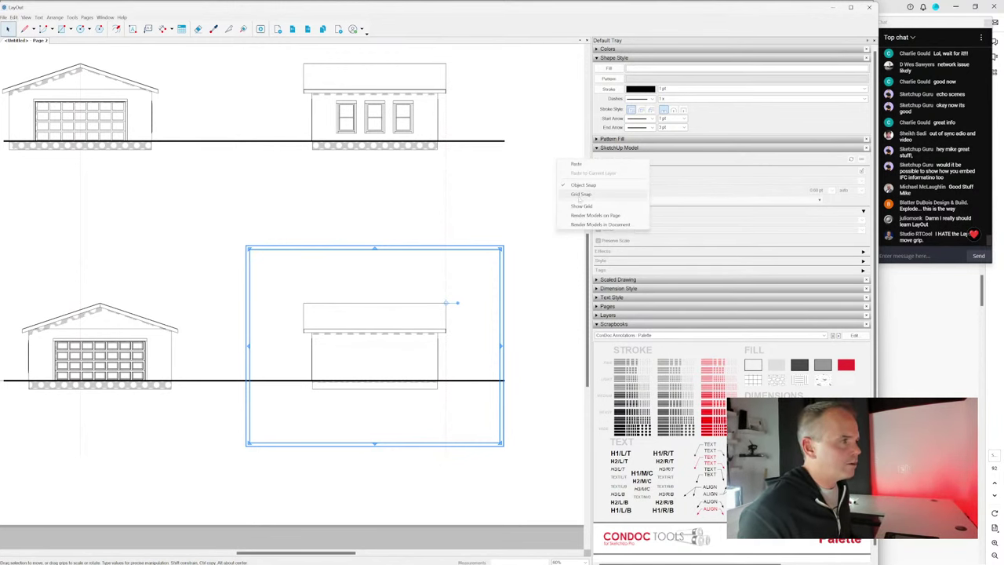
{"action": "left_click", "coordinate": [527, 308]}
{"action": "left_click", "coordinate": [522, 312]}
Step: Move the lower garage-door elevation viewport horizontally so its ridge sits on the red dotted guide
{"action": "middle_click_drag", "start_coordinate": [295, 346], "coordinate": [428, 317]}
{"action": "scroll", "coordinate": [223, 302], "scroll_direction": "up", "scroll_amount": 1}
{"action": "scroll", "coordinate": [226, 265], "scroll_direction": "up", "scroll_amount": 1}
{"action": "middle_click_drag", "start_coordinate": [227, 261], "coordinate": [340, 330]}
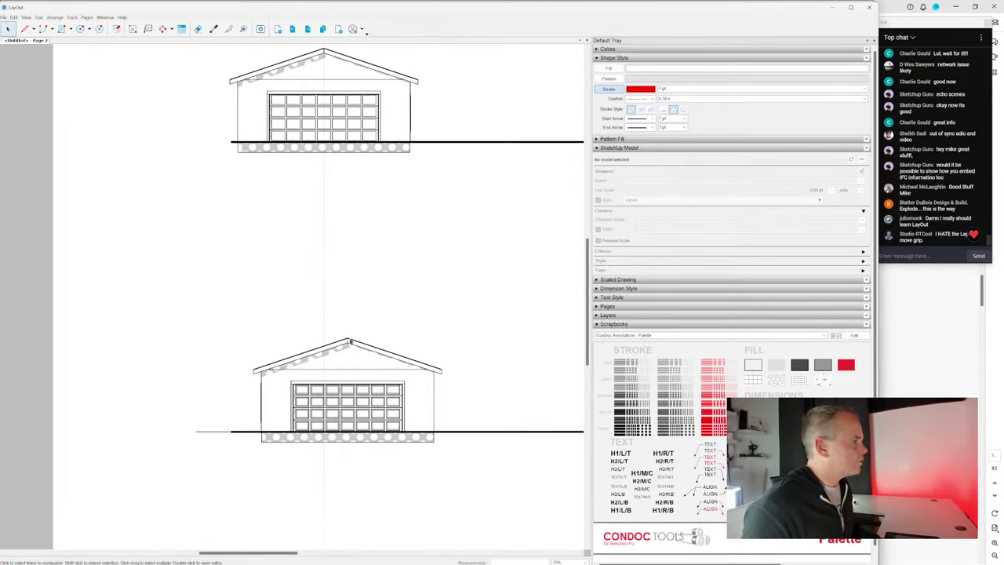
{"action": "left_click", "coordinate": [357, 354]}
{"action": "scroll", "coordinate": [353, 392], "scroll_direction": "up", "scroll_amount": 4}
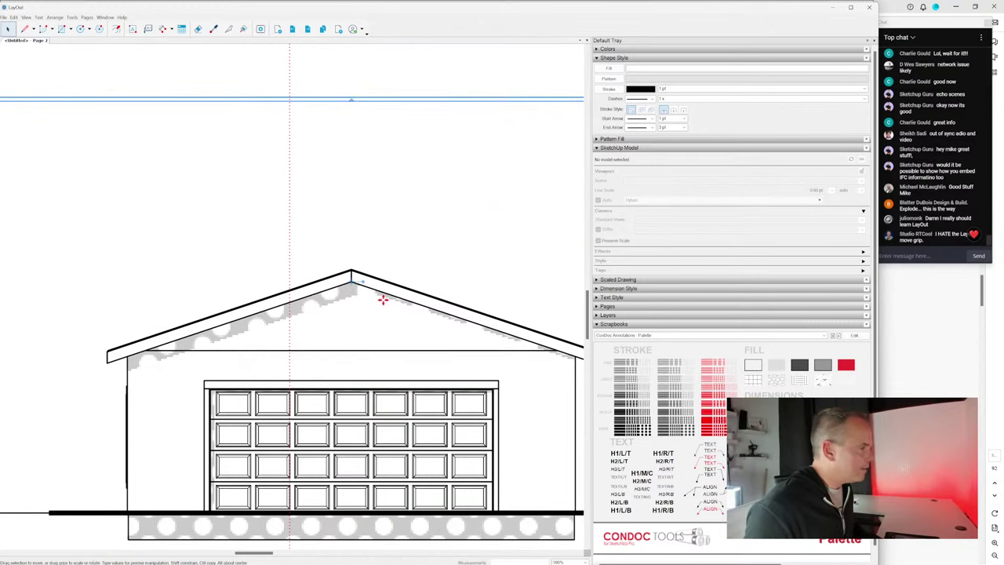
{"action": "mouse_move", "coordinate": [383, 299]}
{"action": "left_mouse_down"}
{"action": "mouse_move", "coordinate": [406, 270]}
{"action": "mouse_move", "coordinate": [399, 286]}
{"action": "mouse_move", "coordinate": [323, 310]}
{"action": "left_mouse_up"}
{"action": "scroll", "coordinate": [325, 308], "scroll_direction": "down", "scroll_amount": 8}
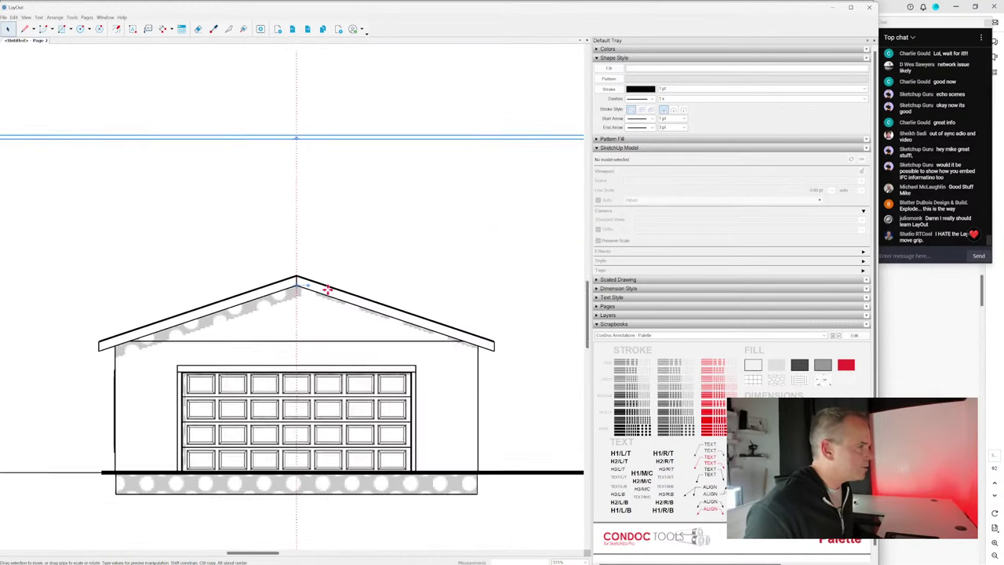
{"action": "middle_click_drag", "start_coordinate": [332, 286], "coordinate": [296, 274]}
Step: Erase both vertical red dotted guides
{"action": "left_click", "coordinate": [268, 157]}
{"action": "key", "text": "e"}
{"action": "scroll", "coordinate": [289, 243], "scroll_direction": "down", "scroll_amount": 3}
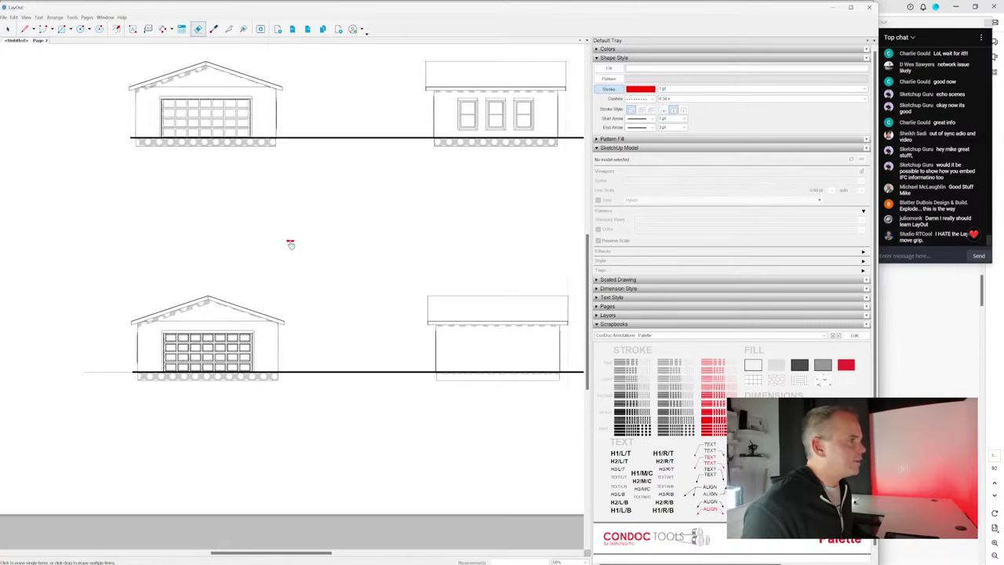
{"action": "key", "text": "space"}
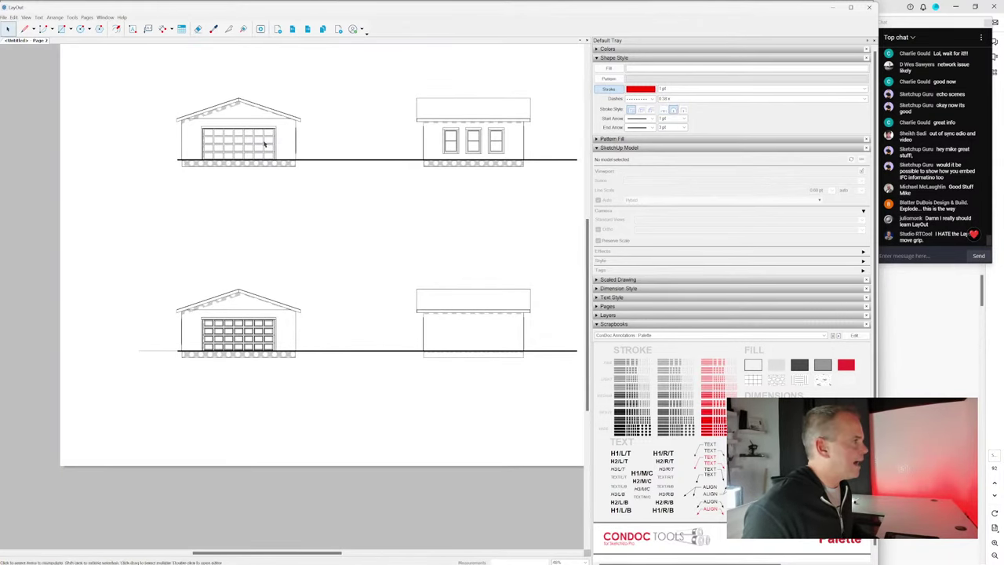
Step: Crop the two upper elevation viewports at their heavy ground line to hide the foundations below grade
{"action": "left_click", "coordinate": [263, 145]}
{"action": "scroll", "coordinate": [255, 162], "scroll_direction": "up", "scroll_amount": 3}
{"action": "left_click_drag", "start_coordinate": [233, 227], "coordinate": [312, 160]}
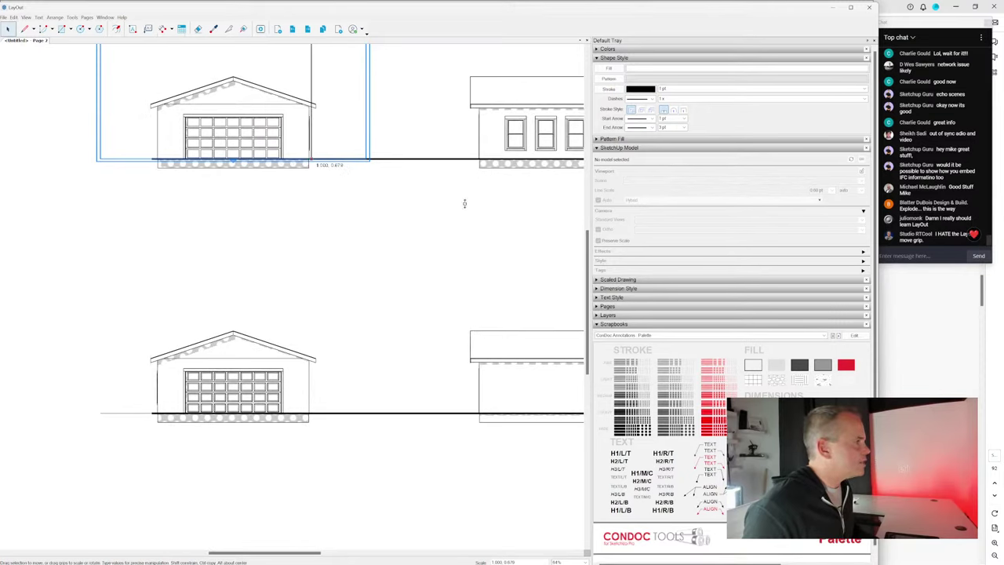
{"action": "middle_click_drag", "start_coordinate": [464, 204], "coordinate": [261, 233]}
{"action": "left_click", "coordinate": [369, 163]}
{"action": "left_click_drag", "start_coordinate": [343, 250], "coordinate": [435, 185]}
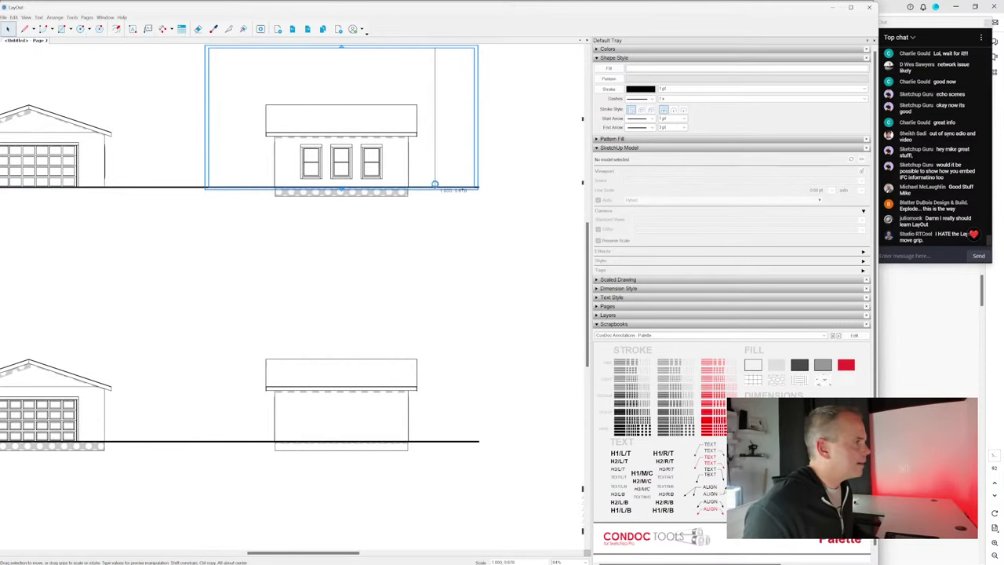
{"action": "scroll", "coordinate": [381, 377], "scroll_direction": "down", "scroll_amount": 3}
Step: Crop the two lower elevation viewports at their heavy ground line to hide the foundations below grade
{"action": "scroll", "coordinate": [379, 340], "scroll_direction": "up", "scroll_amount": 5}
{"action": "left_click", "coordinate": [363, 468]}
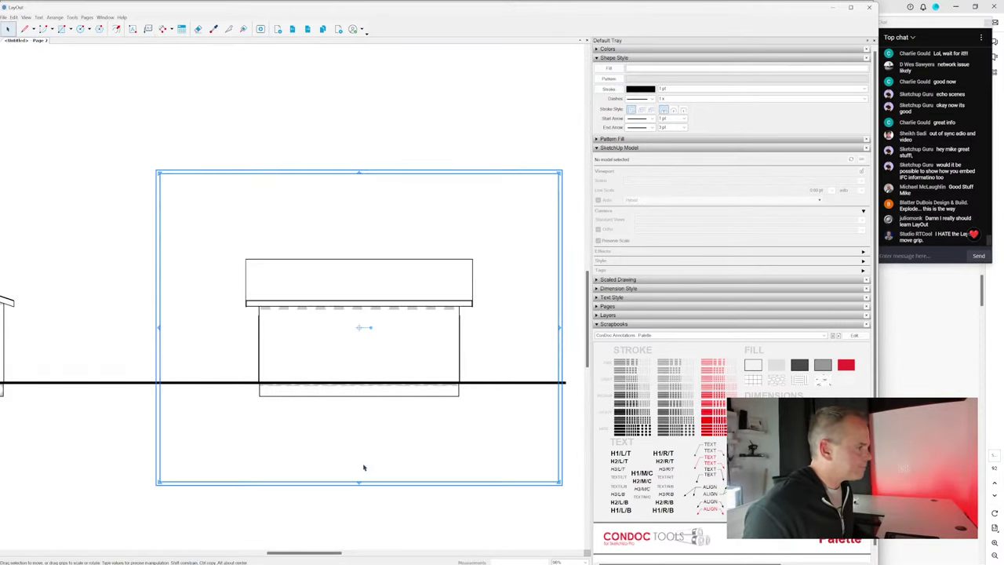
{"action": "left_click_drag", "start_coordinate": [358, 485], "coordinate": [494, 392]}
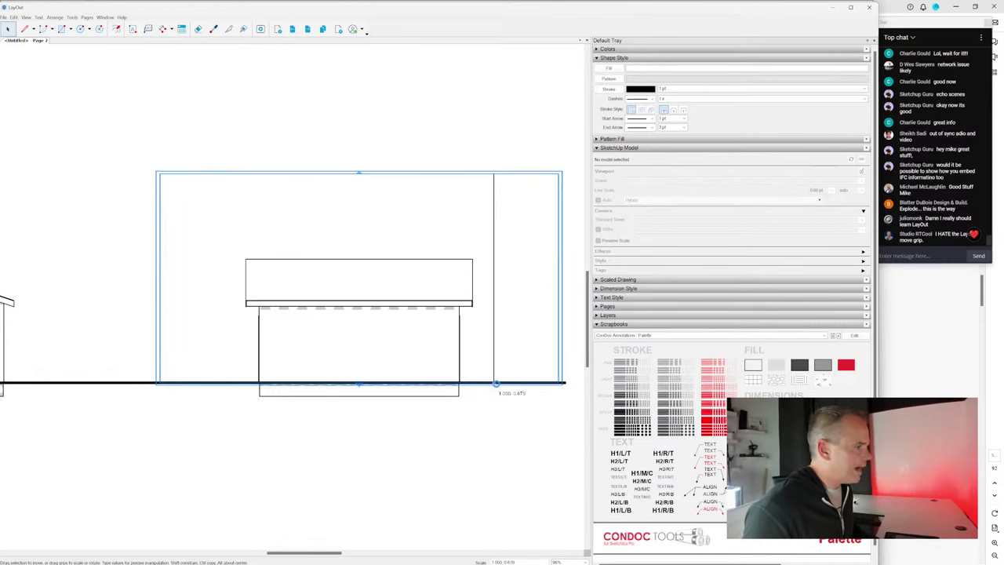
{"action": "scroll", "coordinate": [494, 389], "scroll_direction": "down", "scroll_amount": 3}
{"action": "scroll", "coordinate": [332, 329], "scroll_direction": "up", "scroll_amount": 3}
{"action": "left_click", "coordinate": [331, 329]}
{"action": "left_click_drag", "start_coordinate": [288, 442], "coordinate": [439, 346]}
{"action": "left_click", "coordinate": [399, 364]}
{"action": "scroll", "coordinate": [400, 360], "scroll_direction": "down", "scroll_amount": 3}
{"action": "middle_click_drag", "start_coordinate": [444, 337], "coordinate": [413, 343]}
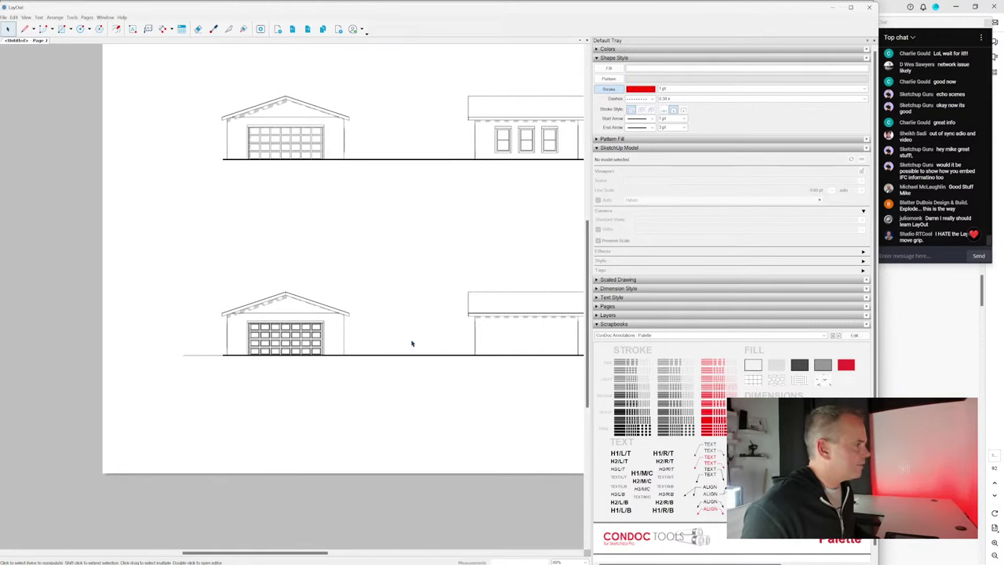
Step: Stretch both heavy ground lines outward beyond the garage-door elevations to the outer end of the thin grade line
{"action": "left_click", "coordinate": [384, 355]}
{"action": "left_click", "coordinate": [394, 160], "text": "shift"}
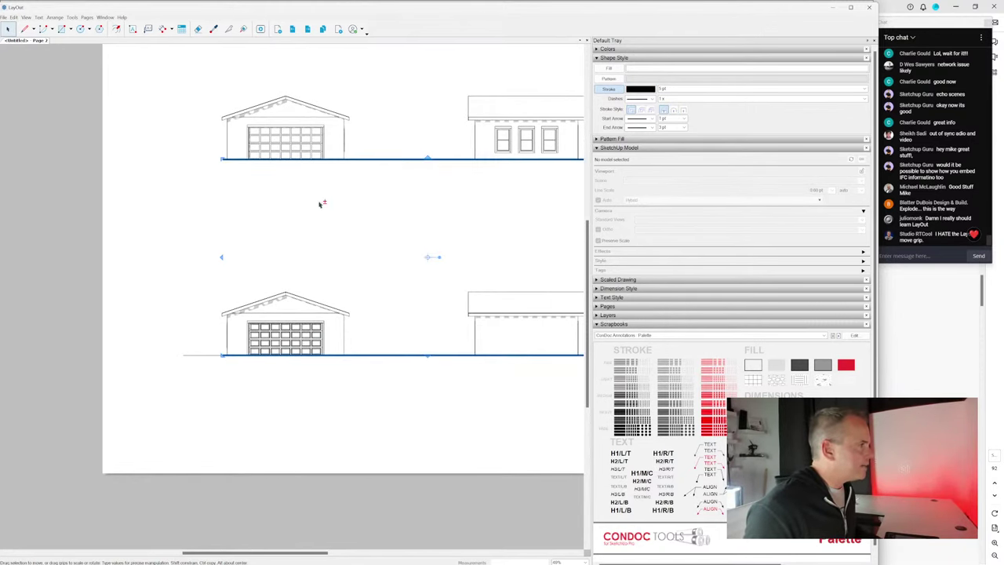
{"action": "left_click_drag", "start_coordinate": [220, 258], "coordinate": [183, 261]}
{"action": "scroll", "coordinate": [260, 272], "scroll_direction": "down", "scroll_amount": 3}
{"action": "key", "text": "l"}
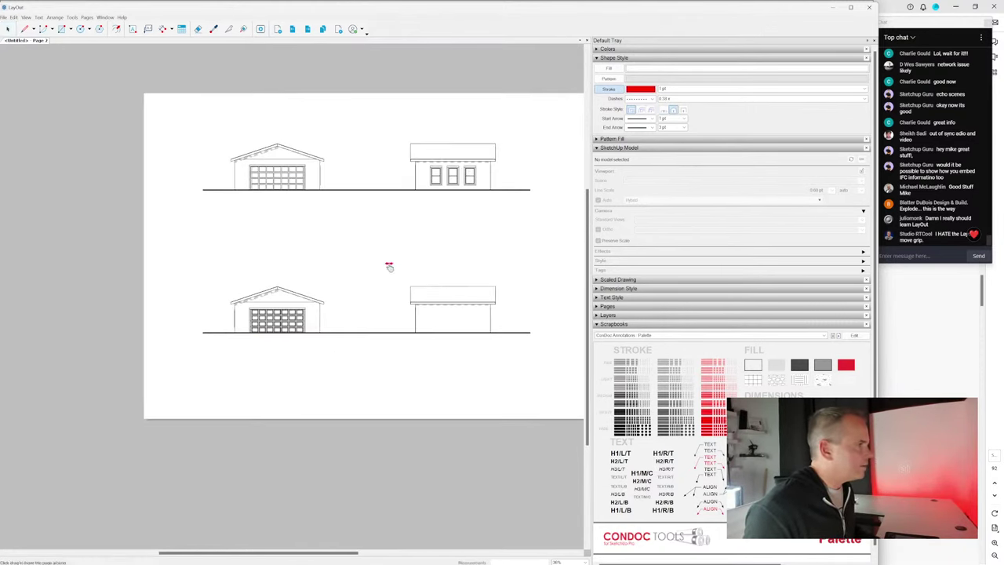
{"action": "key", "text": "space"}
Step: Split both heavy ground lines in the gap between the elevations and erase their middle segments
{"action": "scroll", "coordinate": [354, 201], "scroll_direction": "up", "scroll_amount": 2}
{"action": "scroll", "coordinate": [327, 155], "scroll_direction": "up", "scroll_amount": 1}
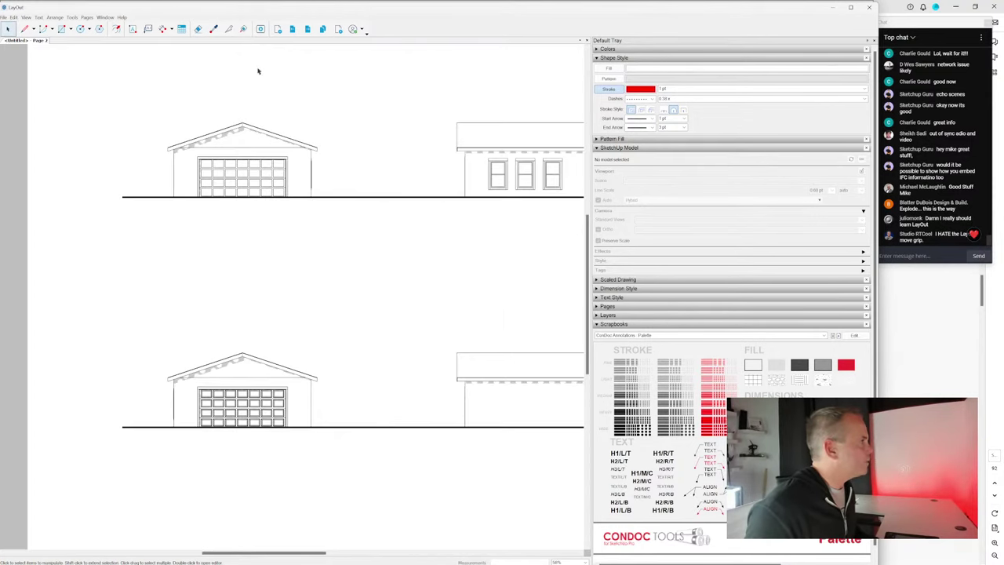
{"action": "left_click", "coordinate": [228, 29]}
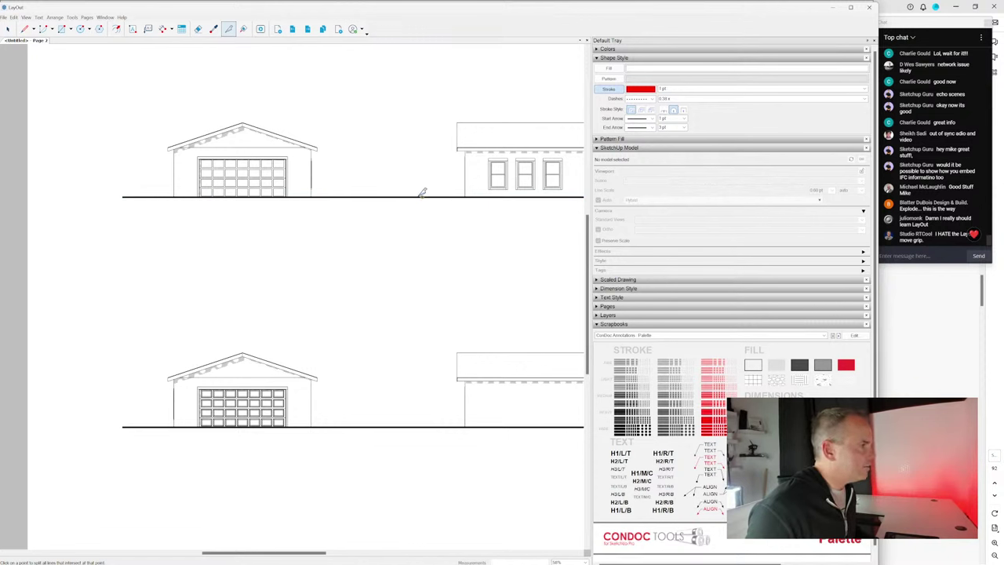
{"action": "left_click", "coordinate": [422, 427]}
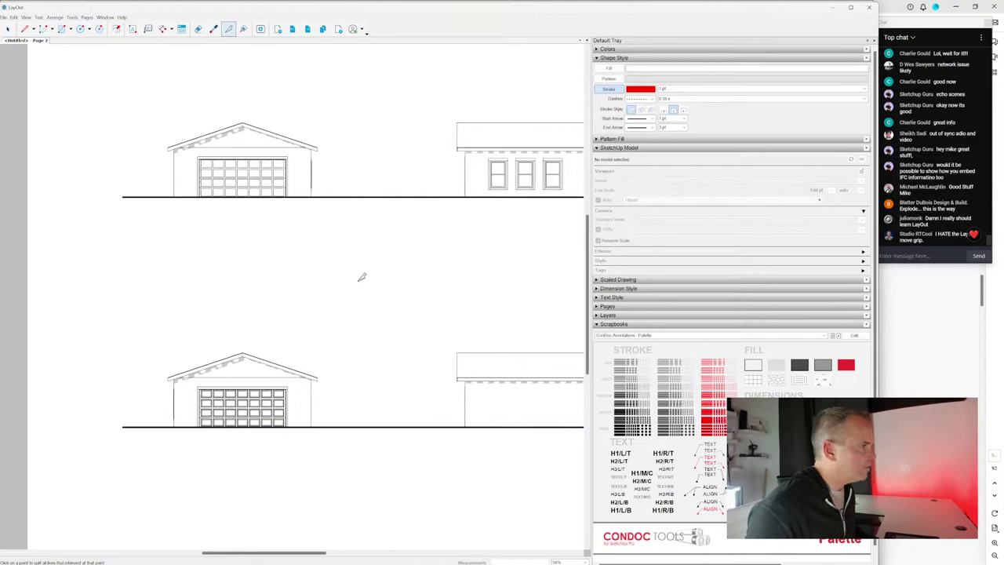
{"action": "key", "text": "e"}
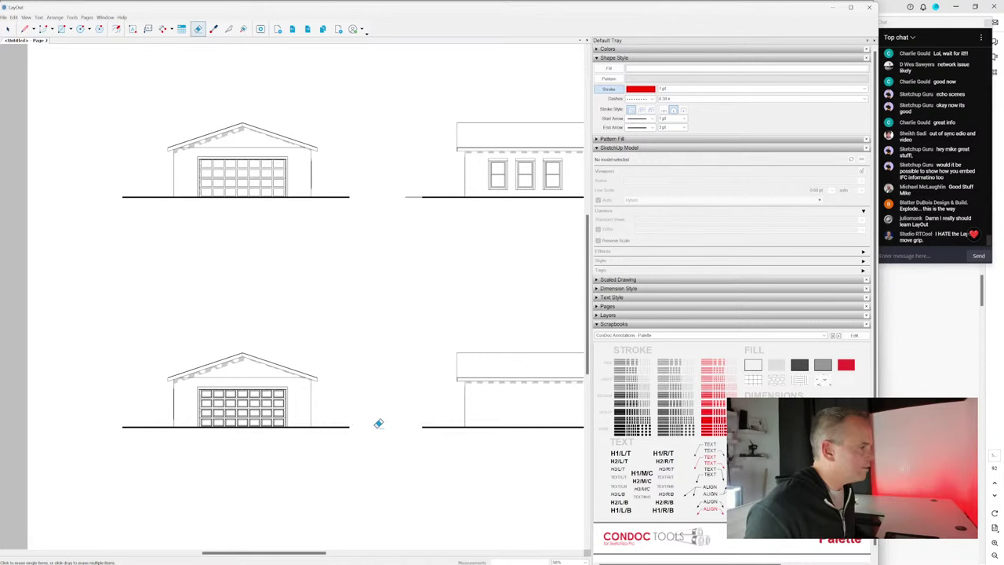
{"action": "key", "text": "space"}
Step: Crop the three-window elevation viewport's inner side edge to the end of its heavy ground line
{"action": "left_click", "coordinate": [482, 168]}
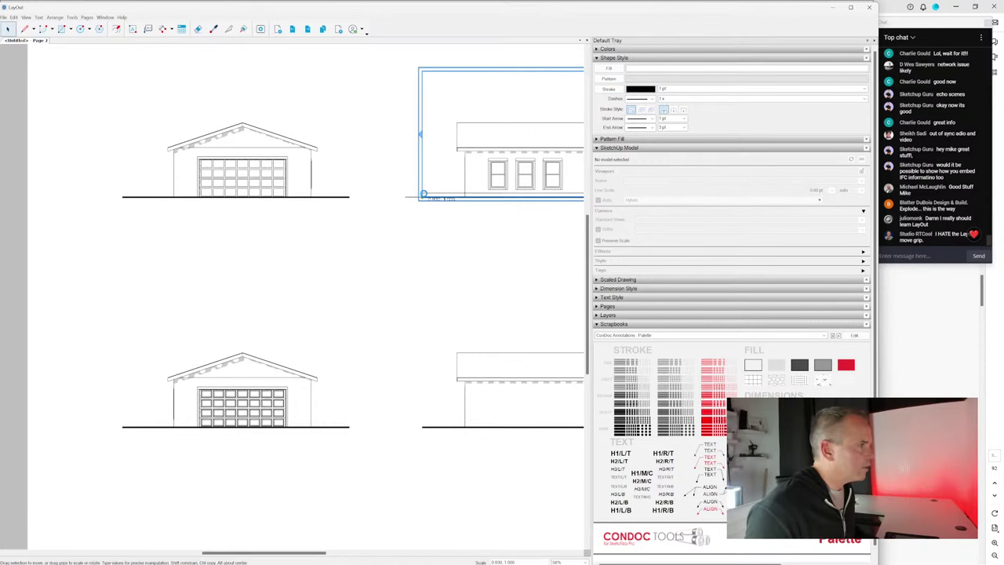
{"action": "left_click", "coordinate": [394, 218]}
{"action": "scroll", "coordinate": [377, 250], "scroll_direction": "down", "scroll_amount": 3}
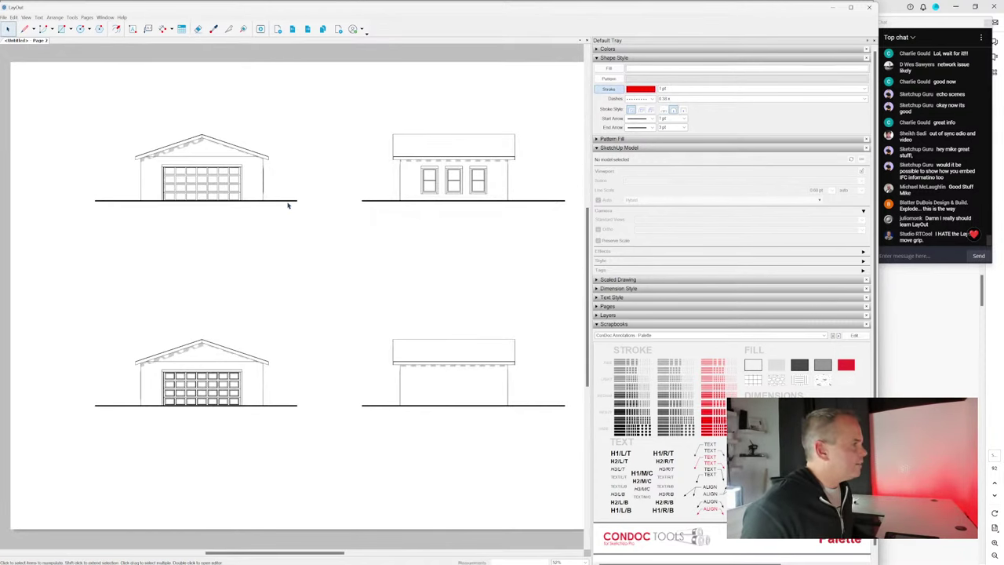
Step: Set the stroke width of all four ground line segments to 8 pt
{"action": "left_click", "coordinate": [288, 204]}
{"action": "left_click", "coordinate": [295, 406], "text": "ctrl"}
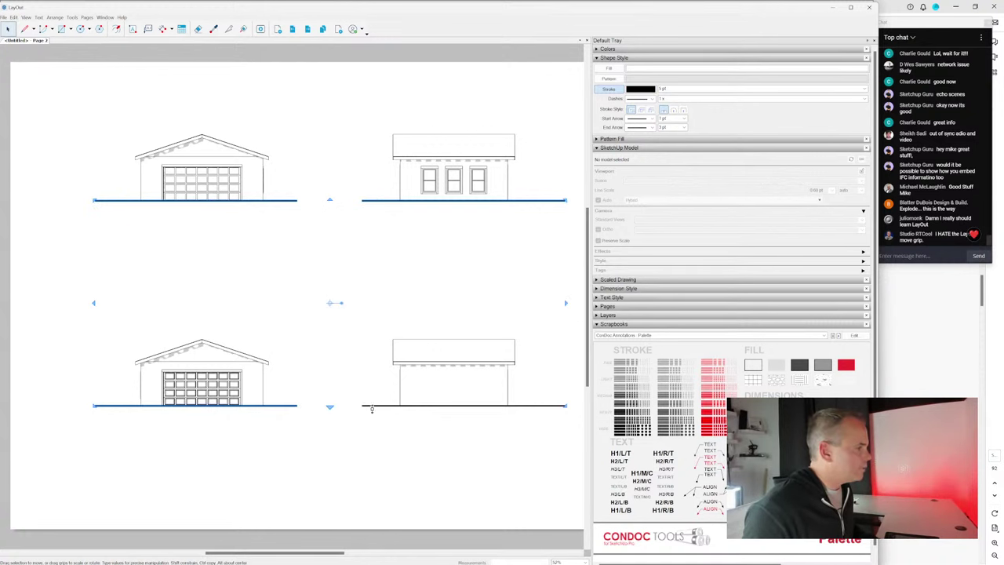
{"action": "left_click", "coordinate": [374, 407], "text": "ctrl"}
{"action": "double_click", "coordinate": [696, 89]}
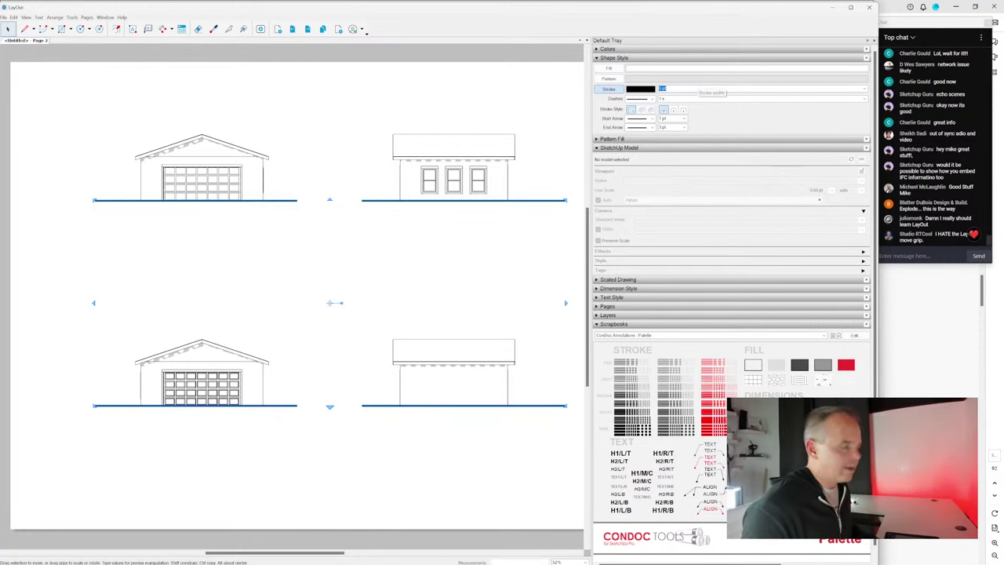
{"action": "type", "text": "8"}
{"action": "key", "text": "Return"}
{"action": "left_click", "coordinate": [391, 200]}
{"action": "middle_click_drag", "start_coordinate": [410, 228], "coordinate": [362, 249]}
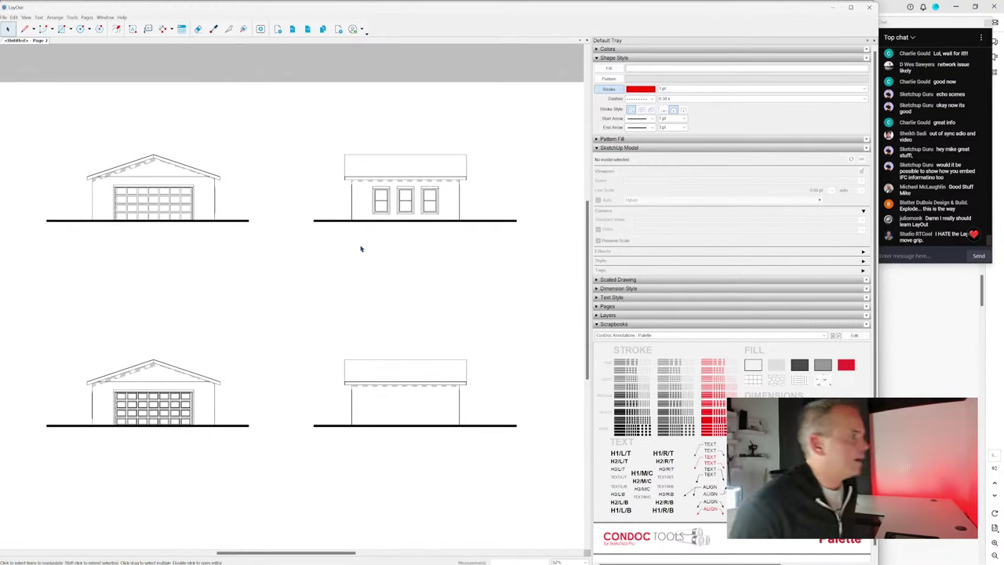
{"action": "scroll", "coordinate": [370, 246], "scroll_direction": "down", "scroll_amount": 3}
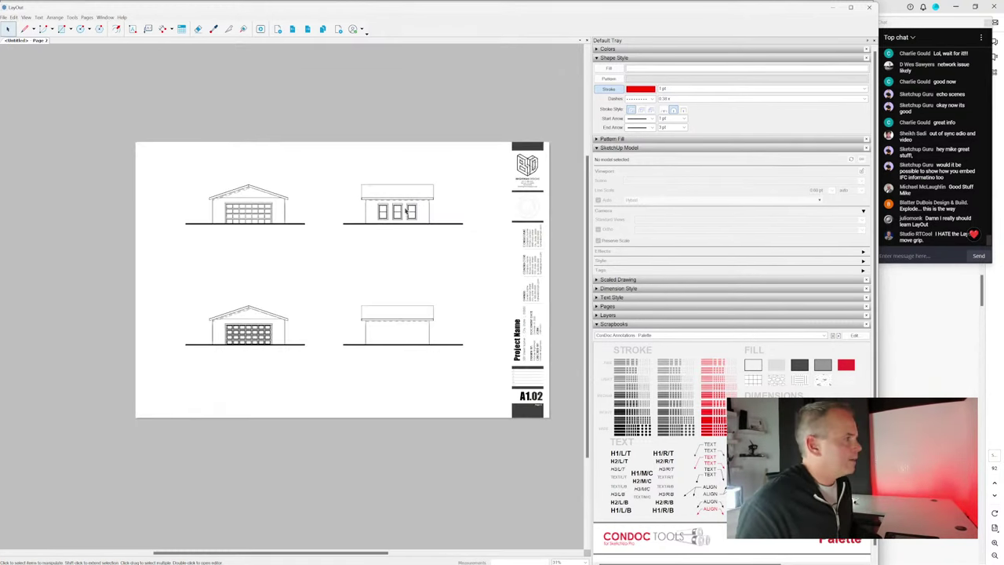
Step: Place the numbered Drawing Title tag from the ConDoc Annotations scrapbook below the dashed-outline plan on sheet A1.01
{"action": "scroll", "coordinate": [377, 246], "scroll_direction": "up", "scroll_amount": 2}
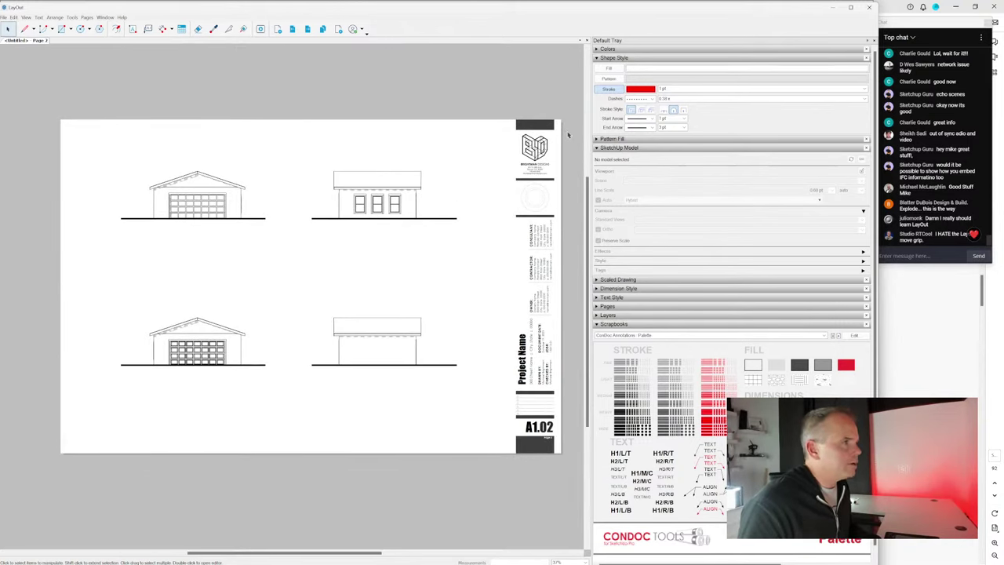
{"action": "left_click", "coordinate": [293, 29]}
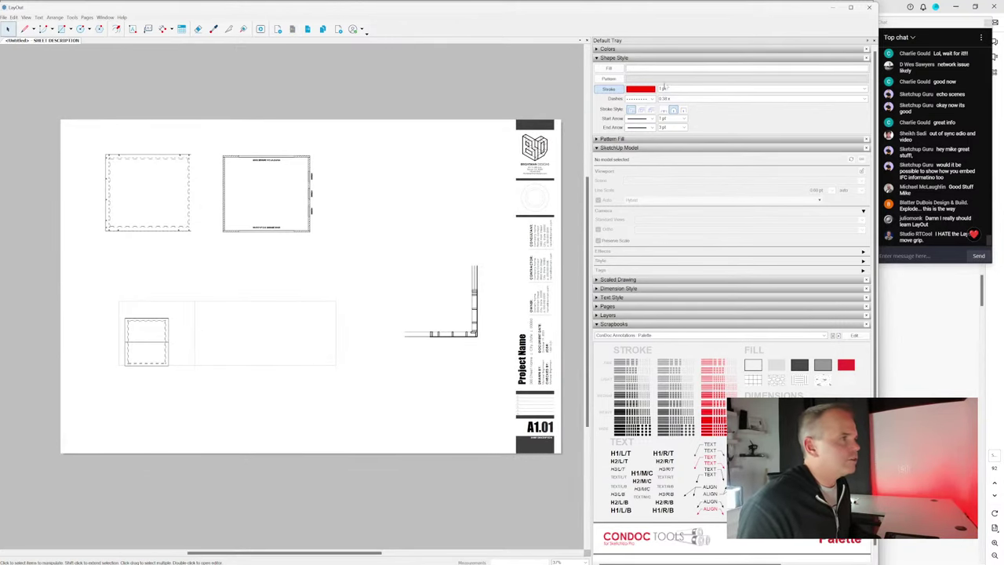
{"action": "left_click", "coordinate": [664, 57]}
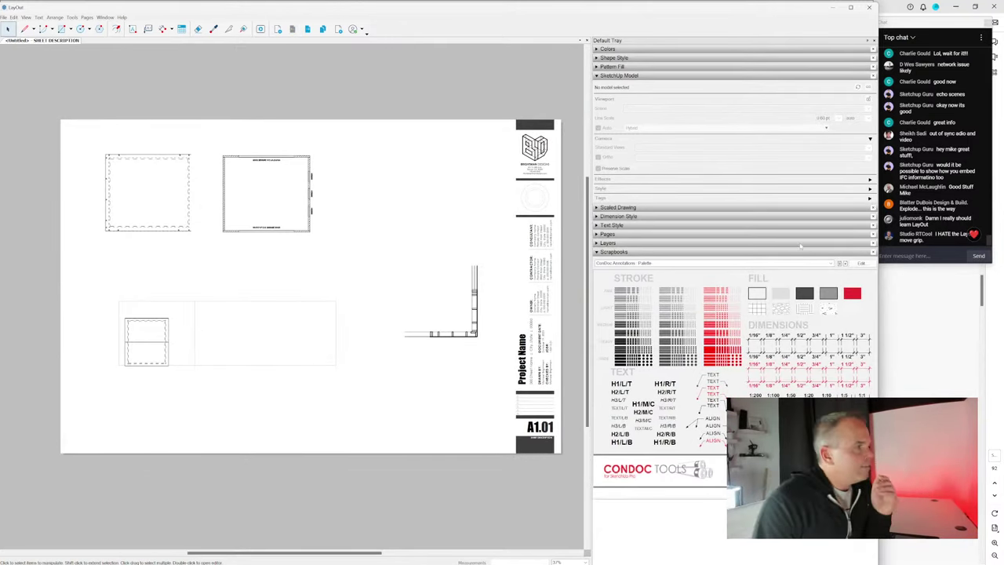
{"action": "left_click", "coordinate": [845, 264]}
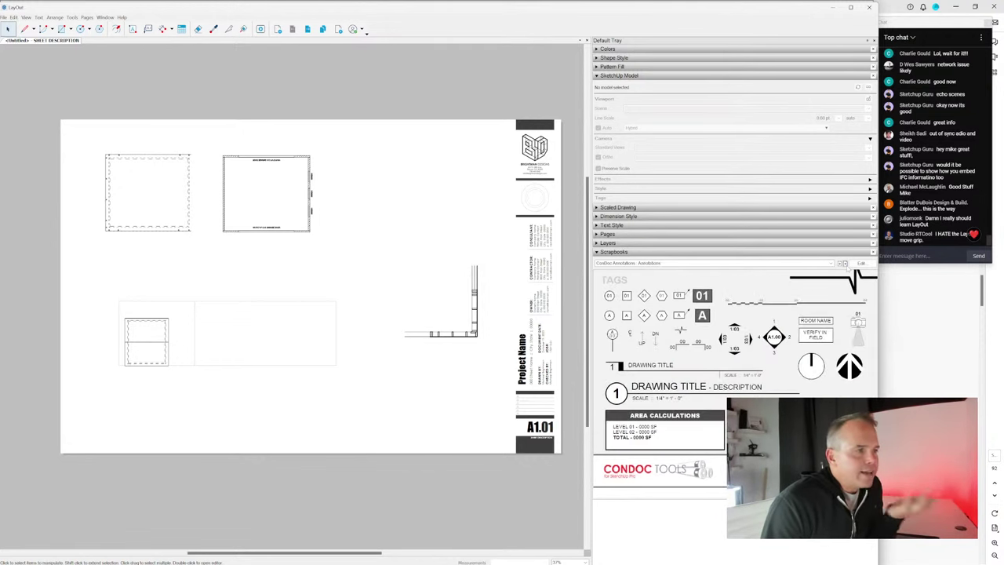
{"action": "mouse_move", "coordinate": [645, 397]}
{"action": "left_mouse_down"}
{"action": "mouse_move", "coordinate": [272, 283]}
{"action": "mouse_move", "coordinate": [114, 252]}
{"action": "left_mouse_up"}
{"action": "scroll", "coordinate": [114, 252], "scroll_direction": "up", "scroll_amount": 2}
{"action": "left_click", "coordinate": [119, 253]}
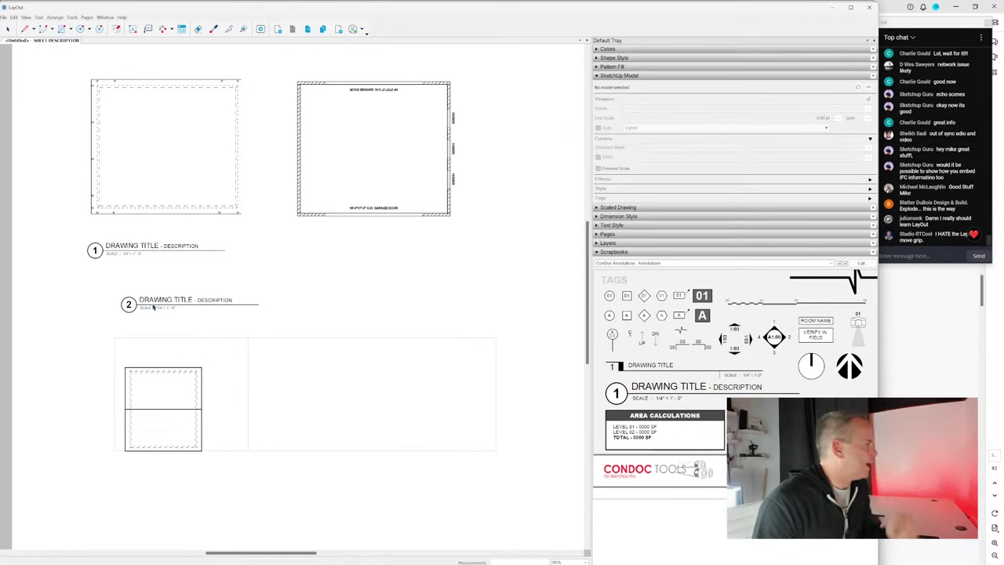
Step: Copy the drawing title straight across to sit as title 2 below the garage floor plan
{"action": "key", "text": "space"}
{"action": "left_click", "coordinate": [142, 249]}
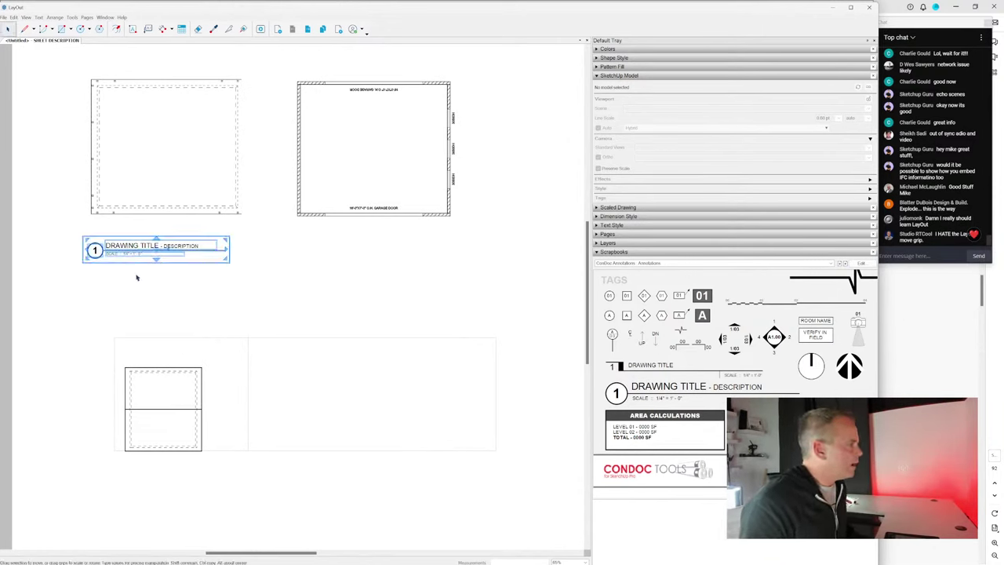
{"action": "left_click_drag", "start_coordinate": [122, 248], "coordinate": [331, 249], "text": "ctrl"}
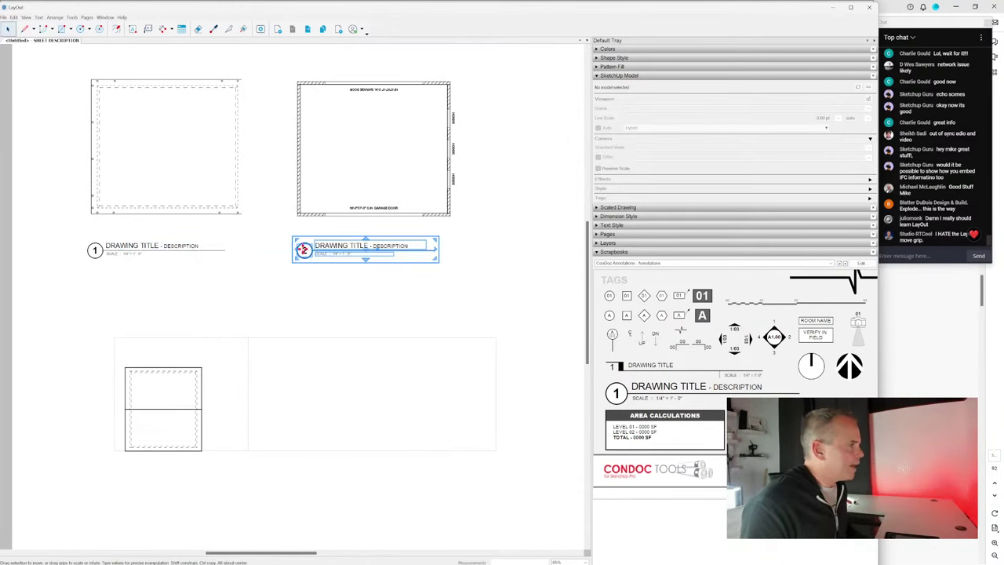
Step: Add drawing title 3 below the small plan with the property outline and title 4 below the enlarged wall corner plan
{"action": "scroll", "coordinate": [329, 258], "scroll_direction": "down", "scroll_amount": 2}
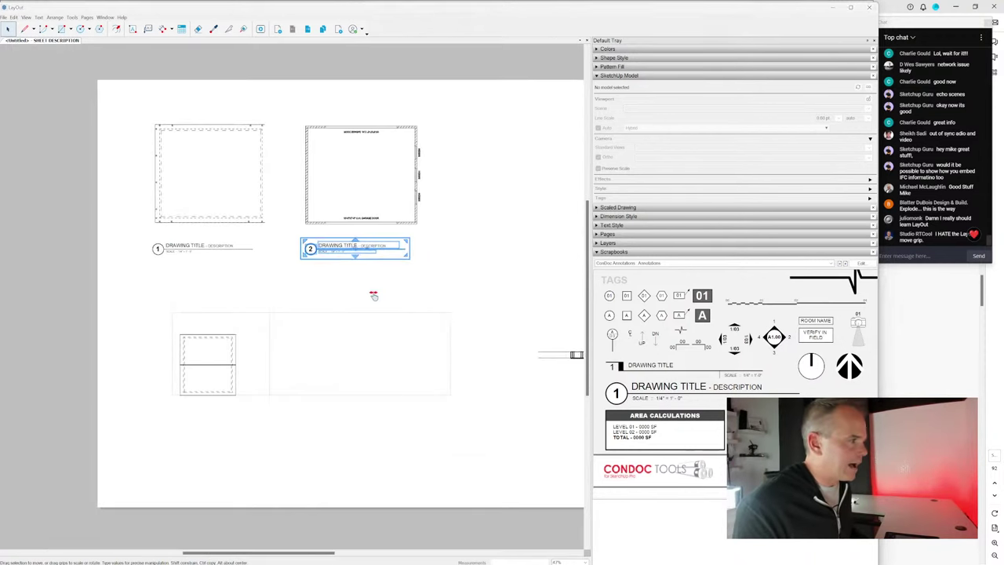
{"action": "middle_click_drag", "start_coordinate": [374, 296], "coordinate": [280, 247]}
{"action": "left_click", "coordinate": [195, 244]}
{"action": "left_click", "coordinate": [234, 204]}
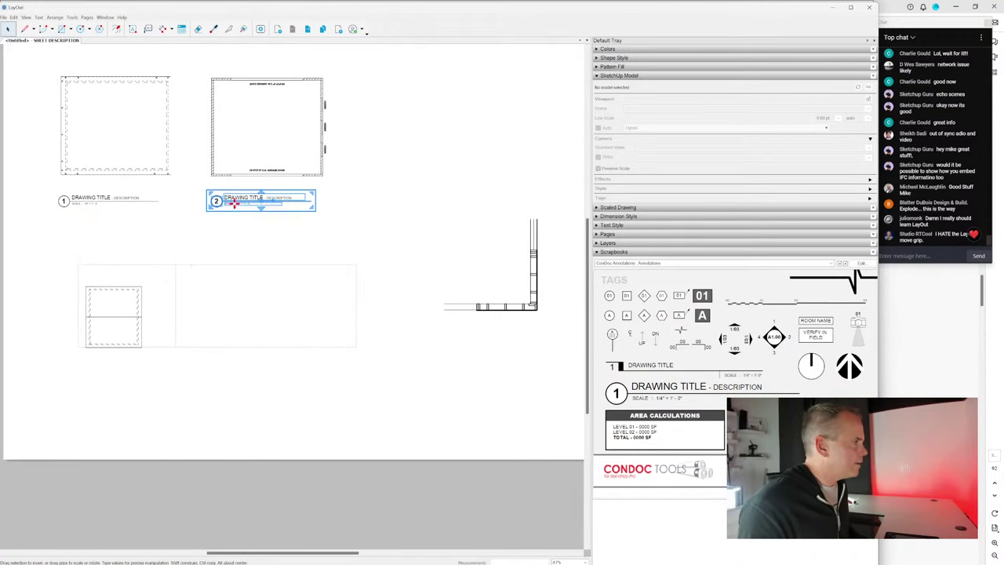
{"action": "left_click", "coordinate": [87, 203]}
{"action": "mouse_move", "coordinate": [85, 201]}
{"action": "left_mouse_down", "text": "ctrl"}
{"action": "mouse_move", "coordinate": [133, 386]}
{"action": "mouse_move", "coordinate": [104, 377]}
{"action": "mouse_move", "coordinate": [472, 349]}
{"action": "left_mouse_up", "text": "ctrl"}
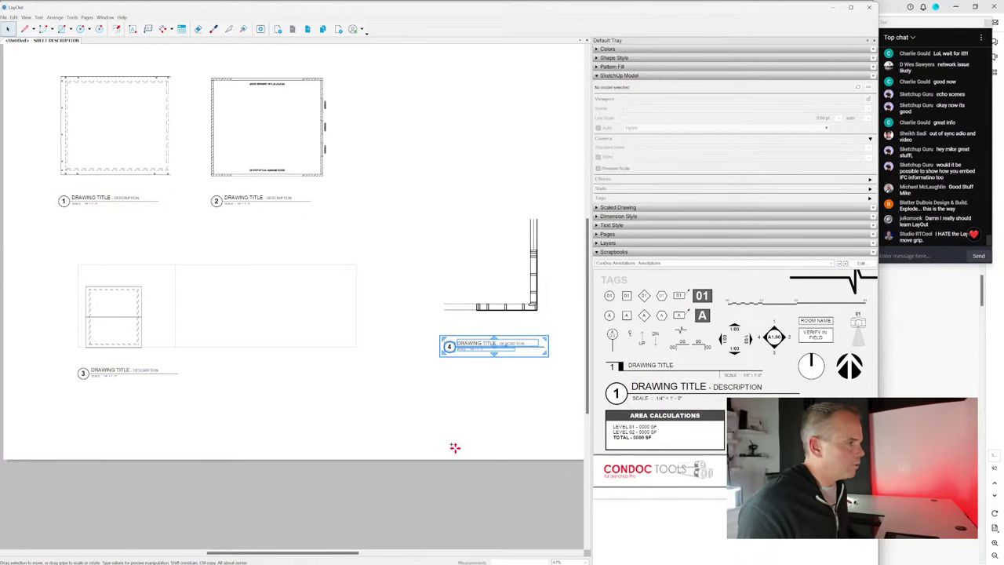
{"action": "left_click", "coordinate": [458, 443]}
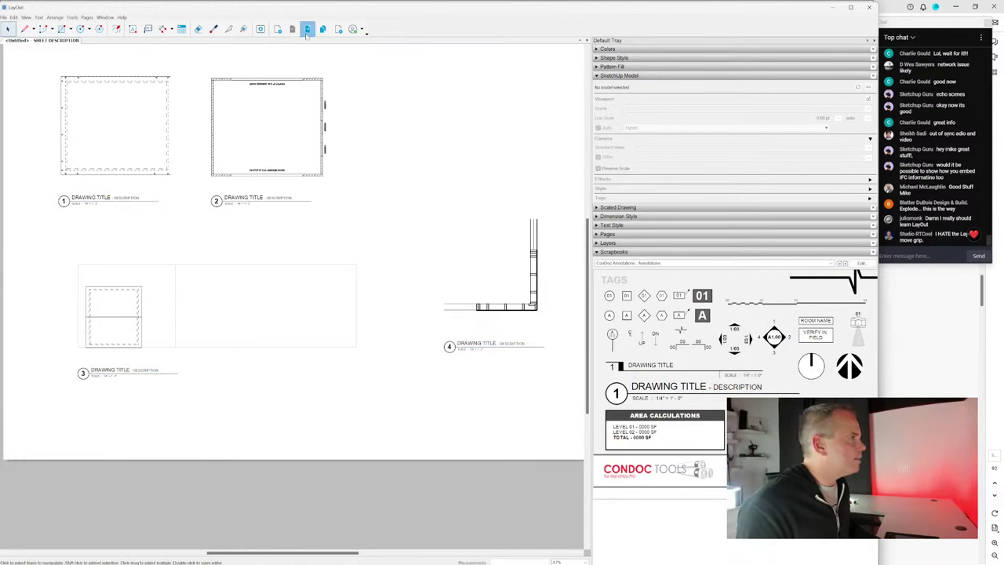
Step: Add drawing titles 1 through 4 beneath the four elevations on sheet A1.02, aligned in rows and columns
{"action": "left_click", "coordinate": [321, 29]}
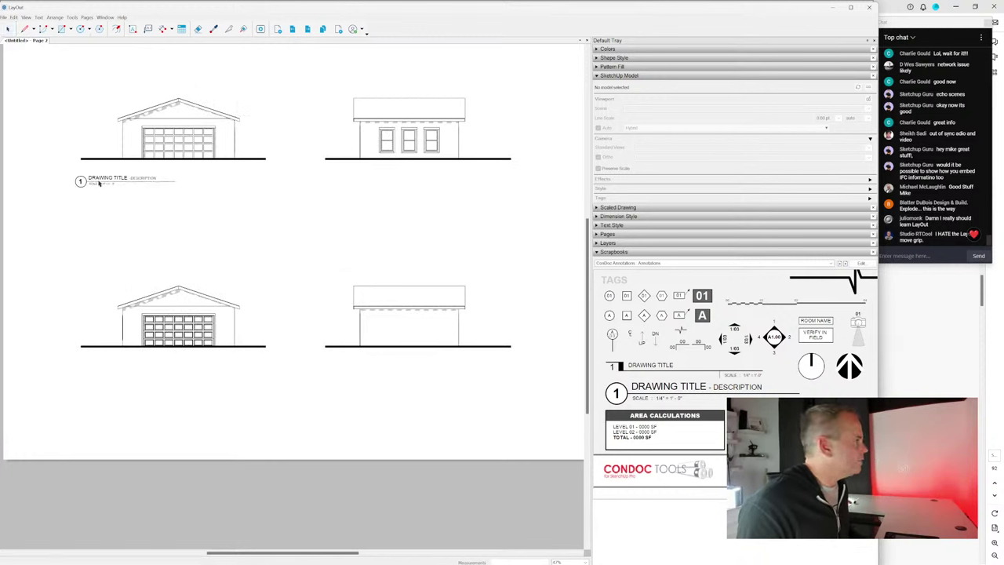
{"action": "left_click", "coordinate": [101, 186]}
{"action": "left_click_drag", "start_coordinate": [100, 189], "coordinate": [349, 196], "text": "ctrl"}
{"action": "left_click", "coordinate": [116, 179], "text": "shift"}
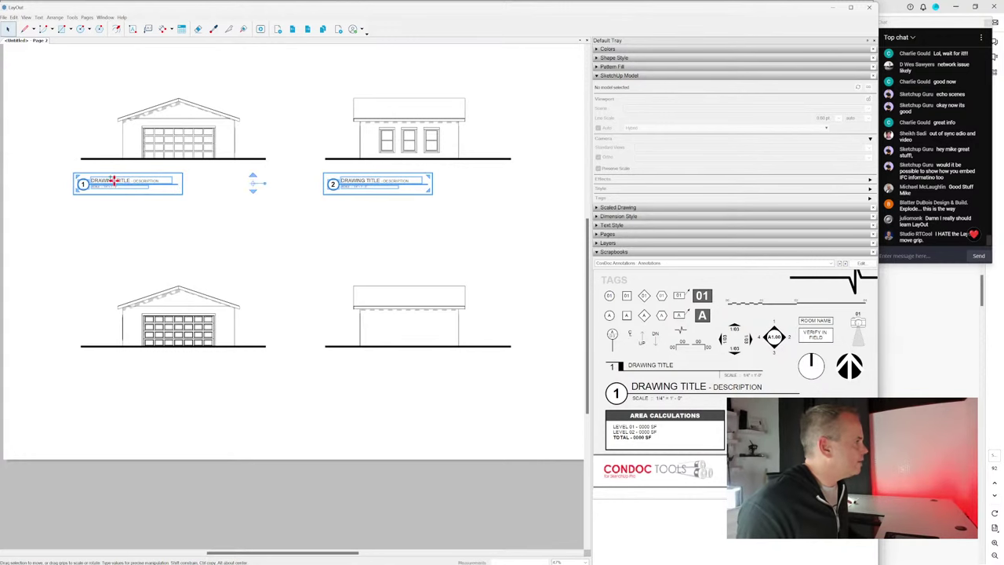
{"action": "left_click_drag", "start_coordinate": [116, 180], "coordinate": [128, 382], "text": "ctrl"}
{"action": "left_click", "coordinate": [496, 382]}
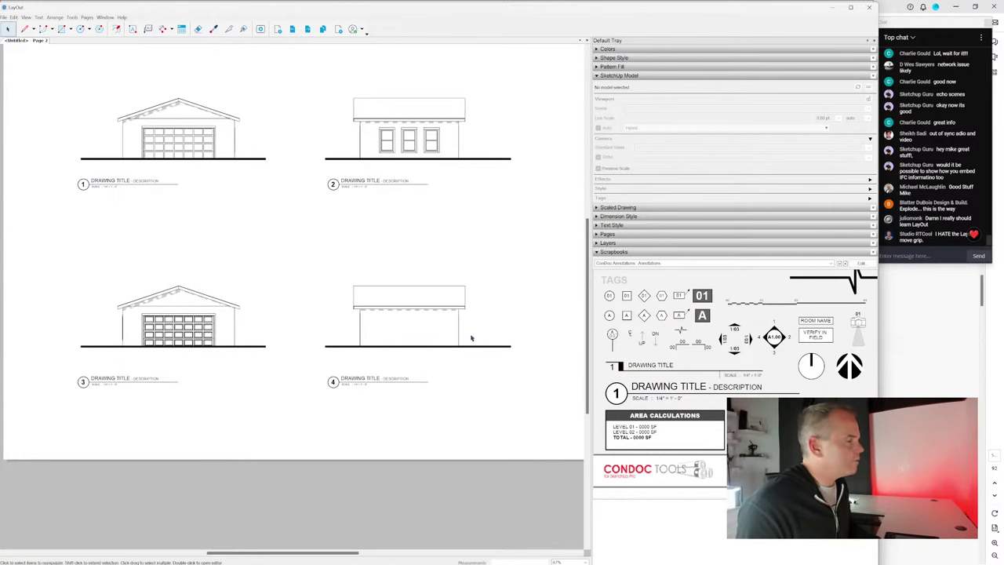
Step: Place drawing titles 1 and 2 below the two building sections and title 3 below the wall section on sheet A1.03
{"action": "scroll", "coordinate": [332, 298], "scroll_direction": "down", "scroll_amount": 1}
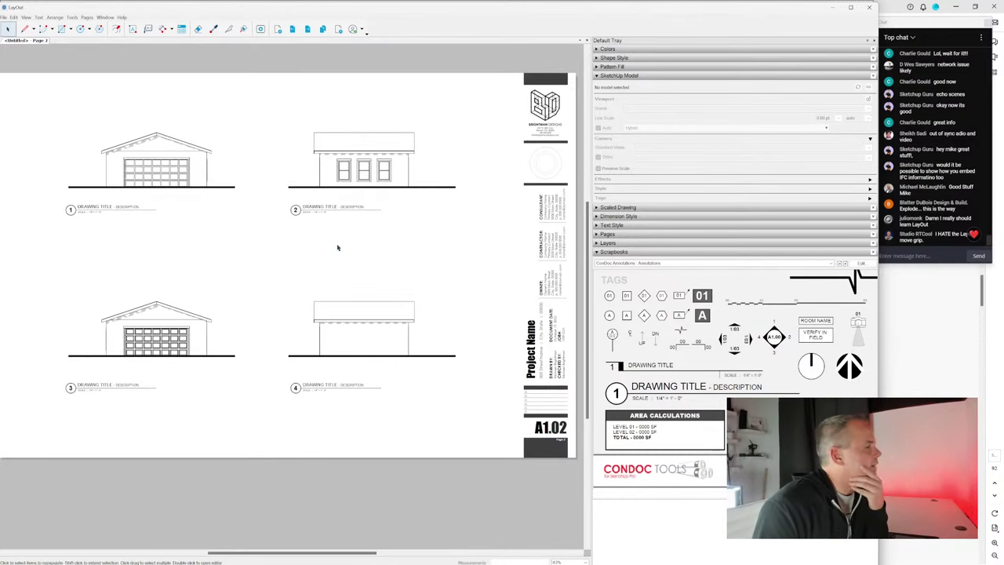
{"action": "left_click", "coordinate": [307, 29]}
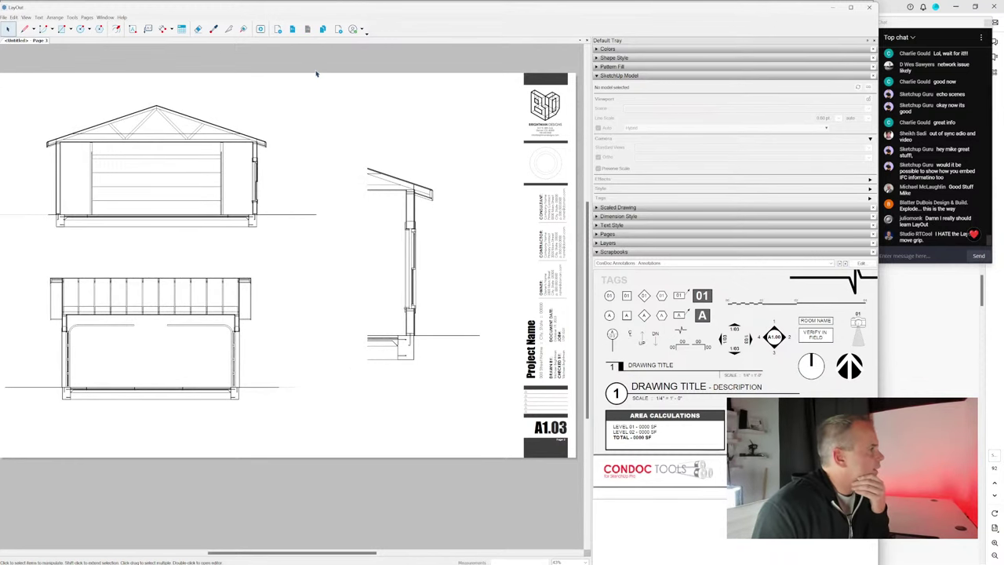
{"action": "left_click", "coordinate": [630, 390]}
{"action": "left_click", "coordinate": [63, 245]}
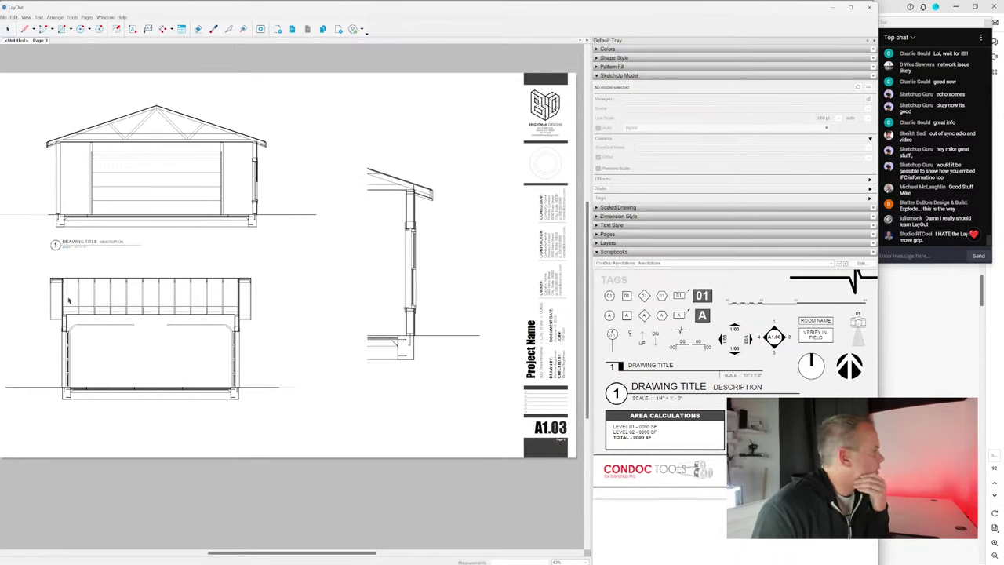
{"action": "left_click", "coordinate": [62, 425]}
{"action": "left_click", "coordinate": [375, 379]}
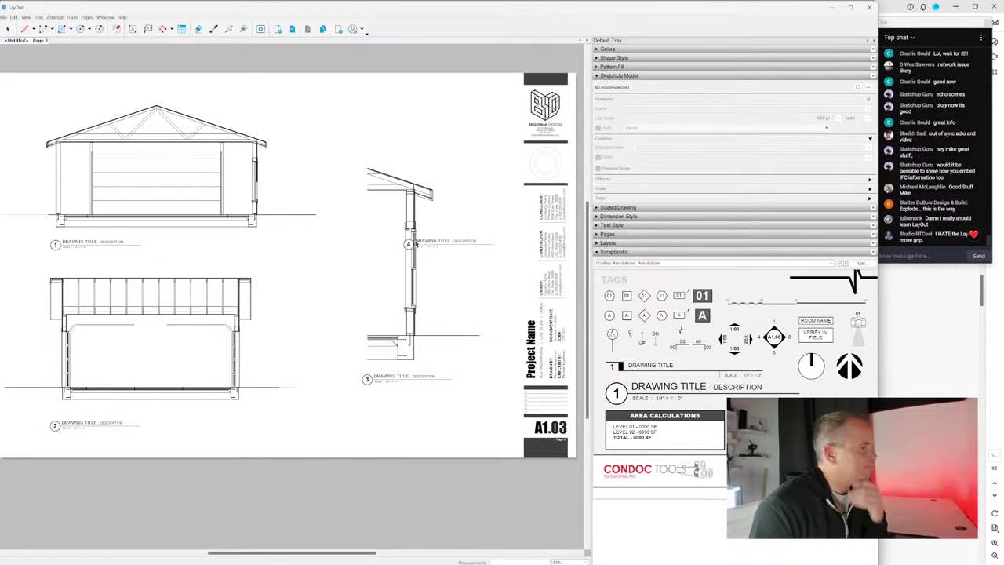
{"action": "key", "text": "space"}
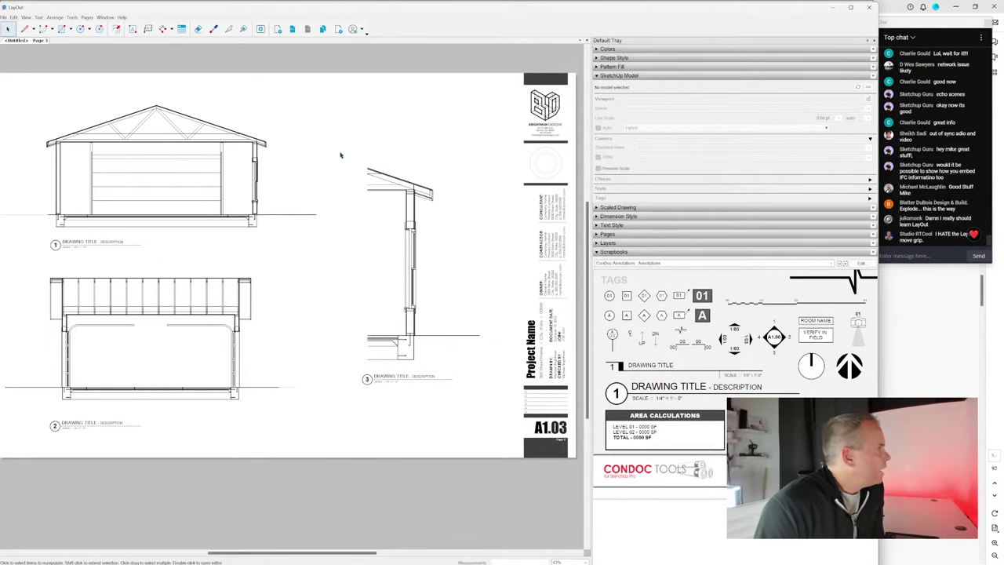
Step: On sheet A1.01, set up linear dimensioning for the floor plan with the ConDoc palette's black 1/4" = 1'-0" dimension style
{"action": "left_click", "coordinate": [292, 29]}
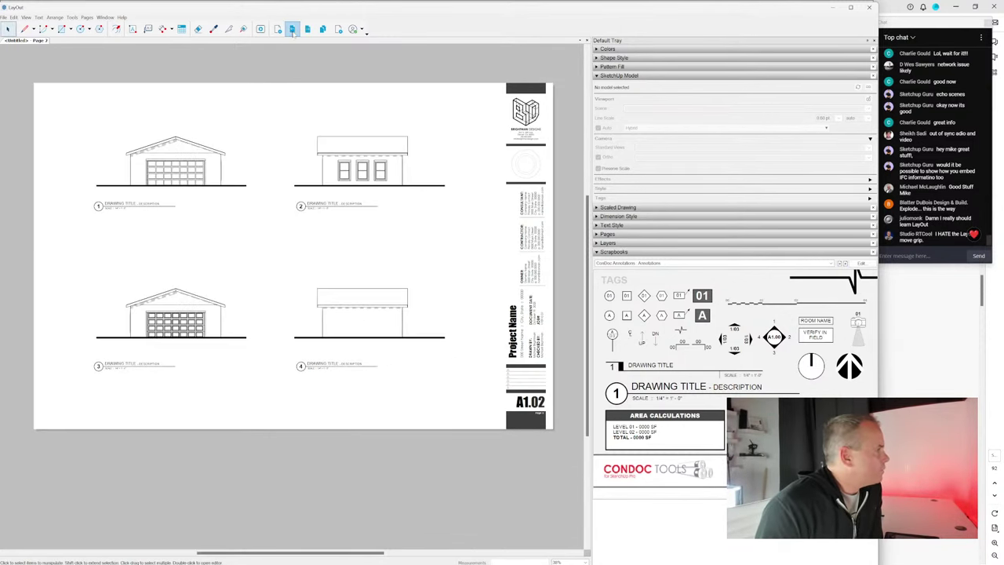
{"action": "left_click", "coordinate": [292, 29]}
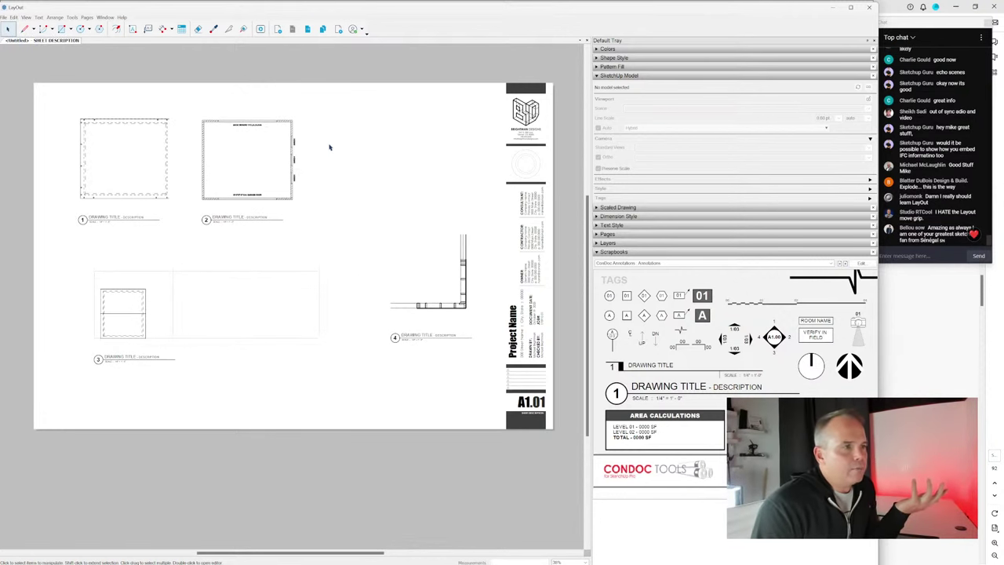
{"action": "scroll", "coordinate": [329, 147], "scroll_direction": "up", "scroll_amount": 6}
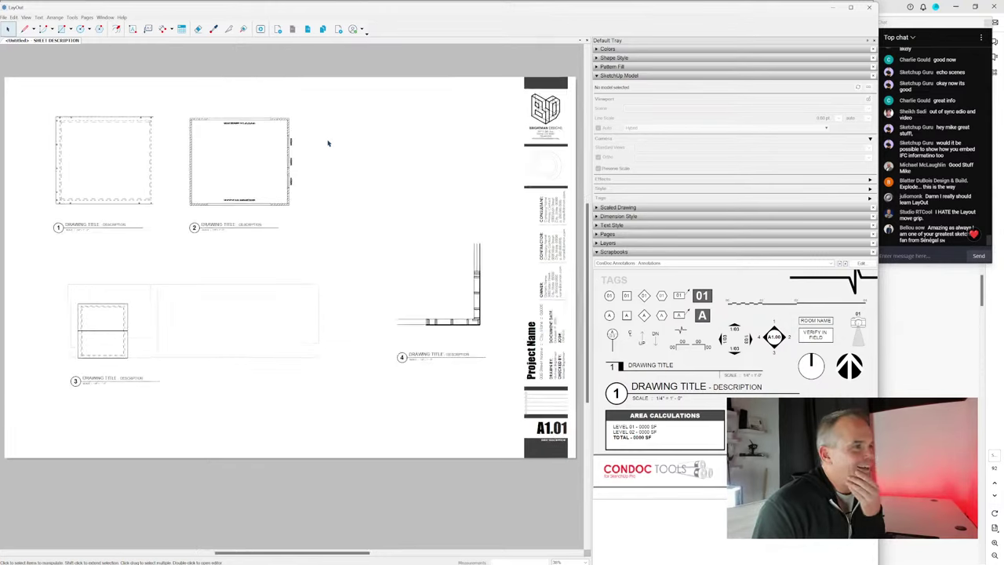
{"action": "scroll", "coordinate": [356, 206], "scroll_direction": "up", "scroll_amount": 2}
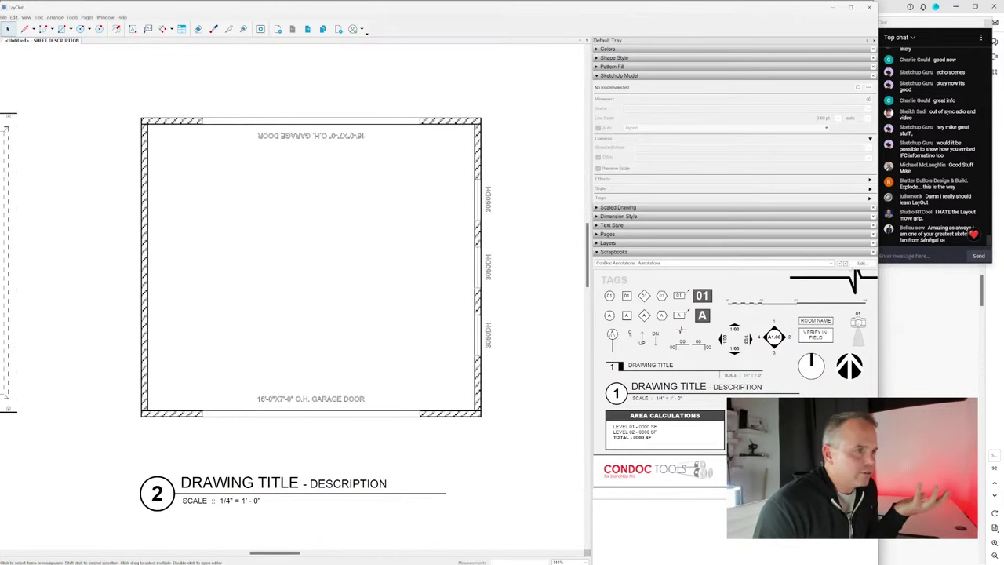
{"action": "left_click", "coordinate": [840, 265]}
{"action": "left_click", "coordinate": [162, 29]}
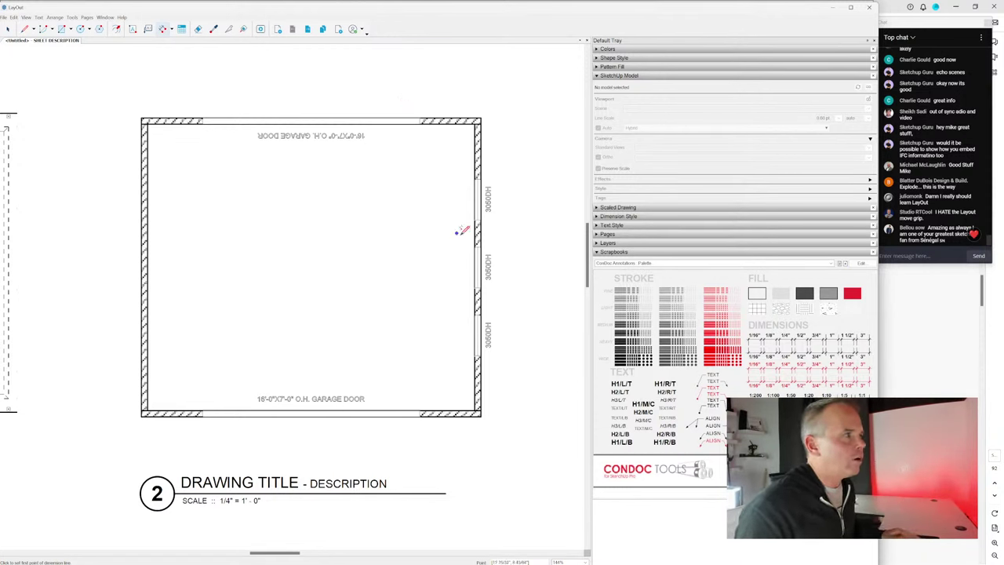
{"action": "left_click", "coordinate": [620, 58]}
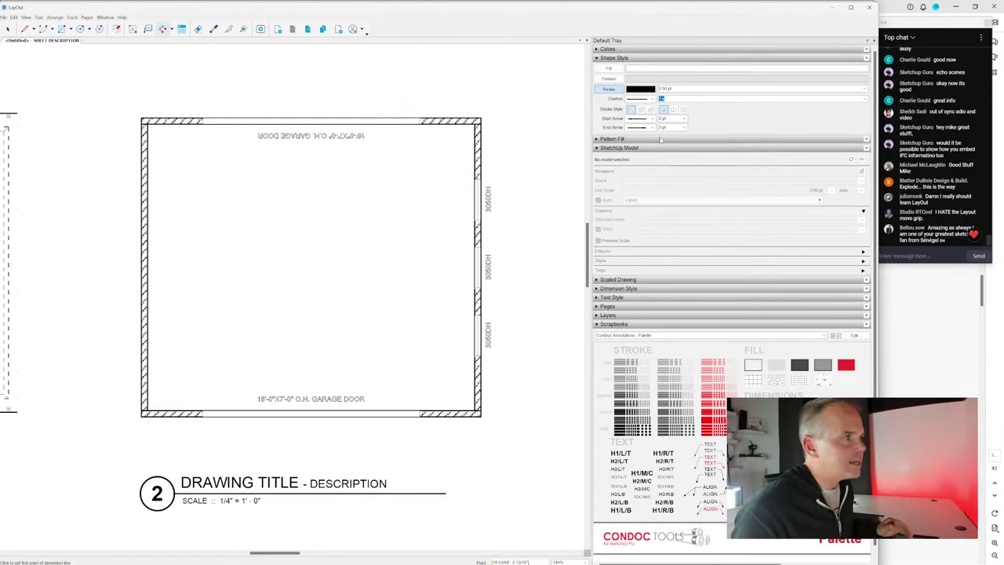
{"action": "left_click", "coordinate": [620, 147]}
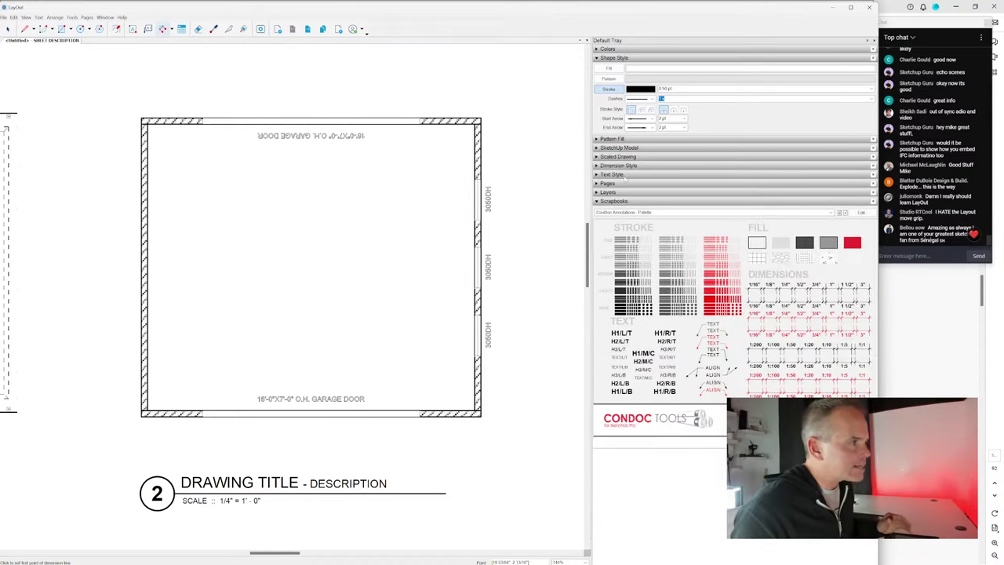
{"action": "left_click", "coordinate": [615, 174]}
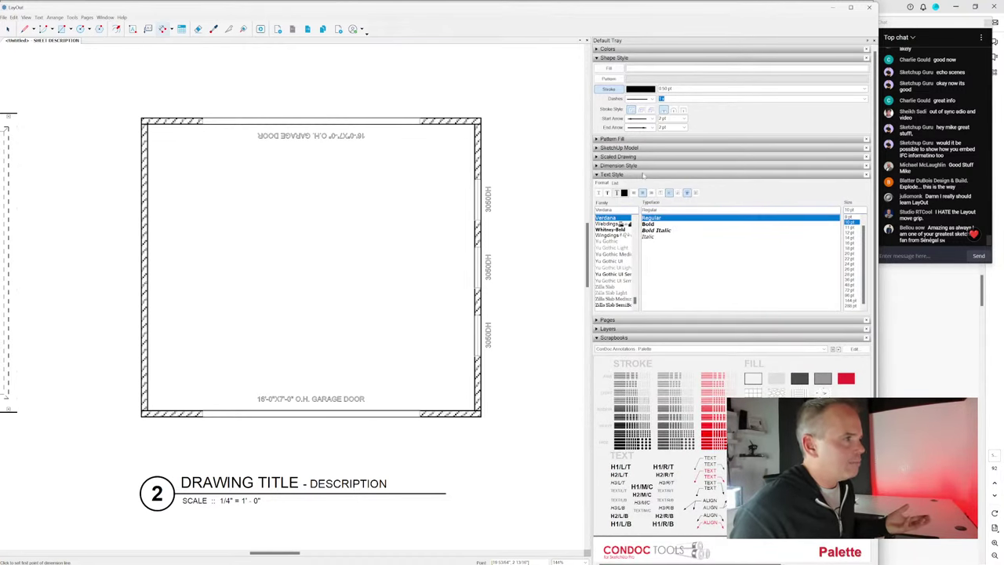
{"action": "left_click", "coordinate": [643, 175]}
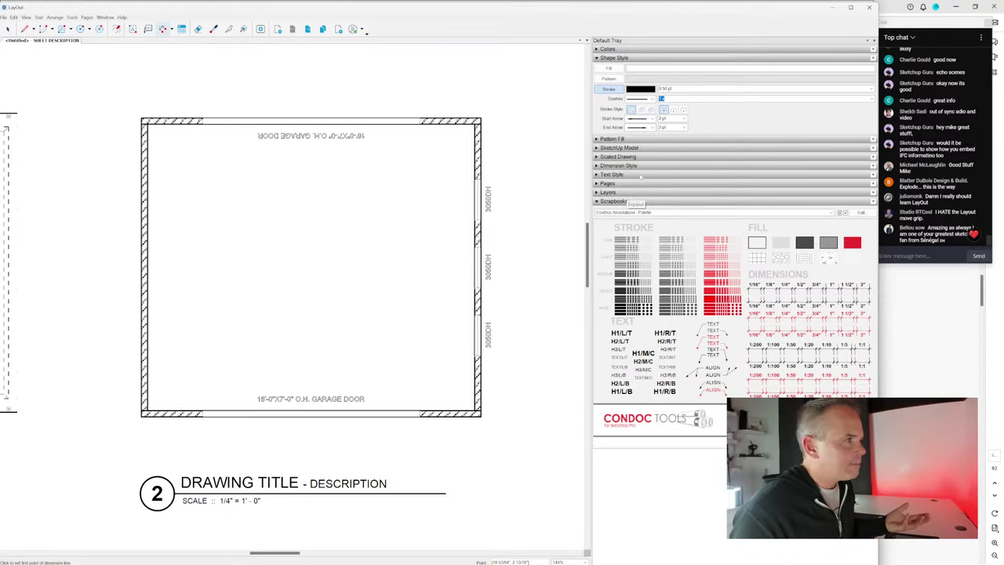
{"action": "left_click", "coordinate": [622, 166]}
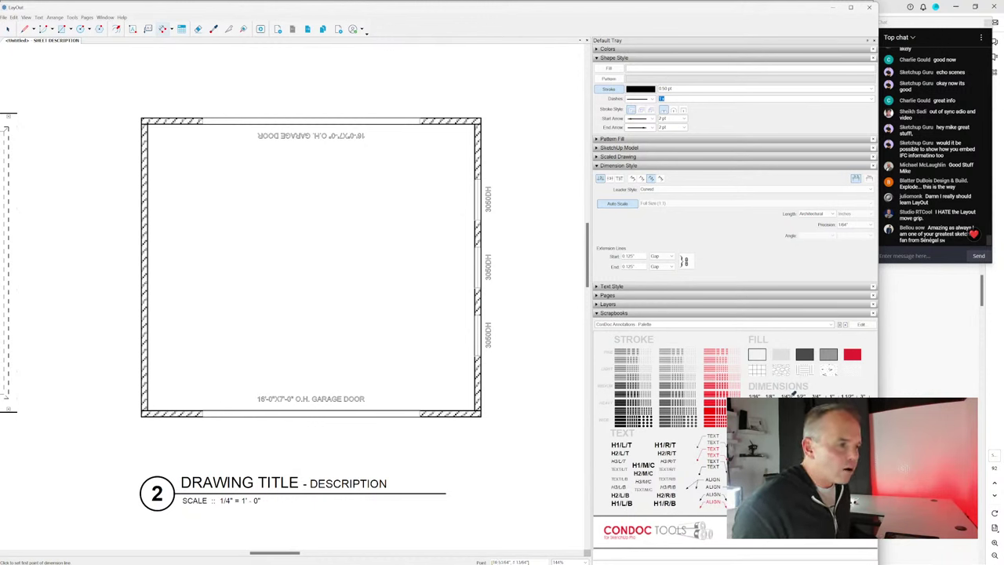
{"action": "left_click", "coordinate": [787, 392]}
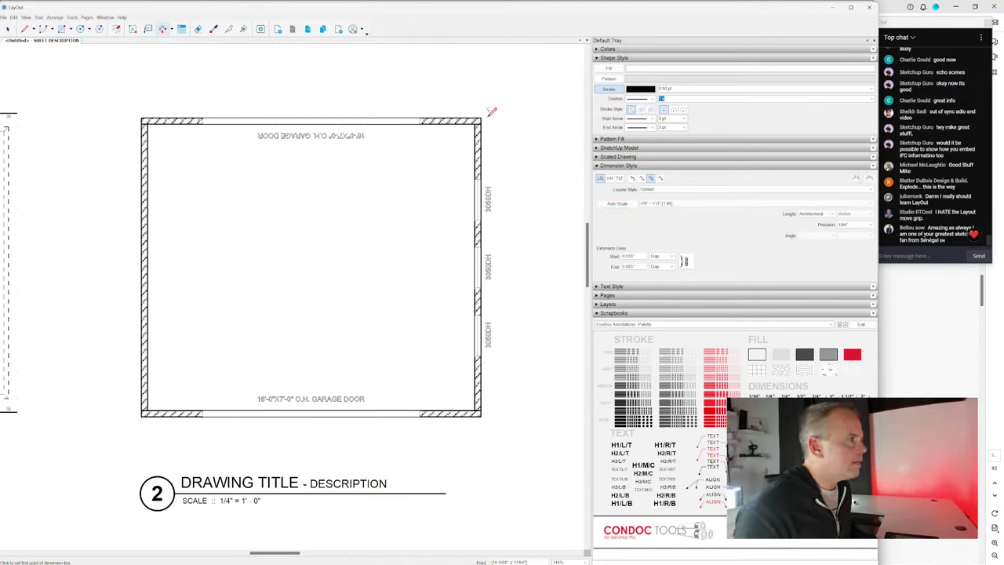
Step: Dimension from the floor plan's upper corner on the window wall to the center of the first window, offset outside the wall
{"action": "scroll", "coordinate": [486, 110], "scroll_direction": "up", "scroll_amount": 2}
{"action": "left_click", "coordinate": [473, 96]}
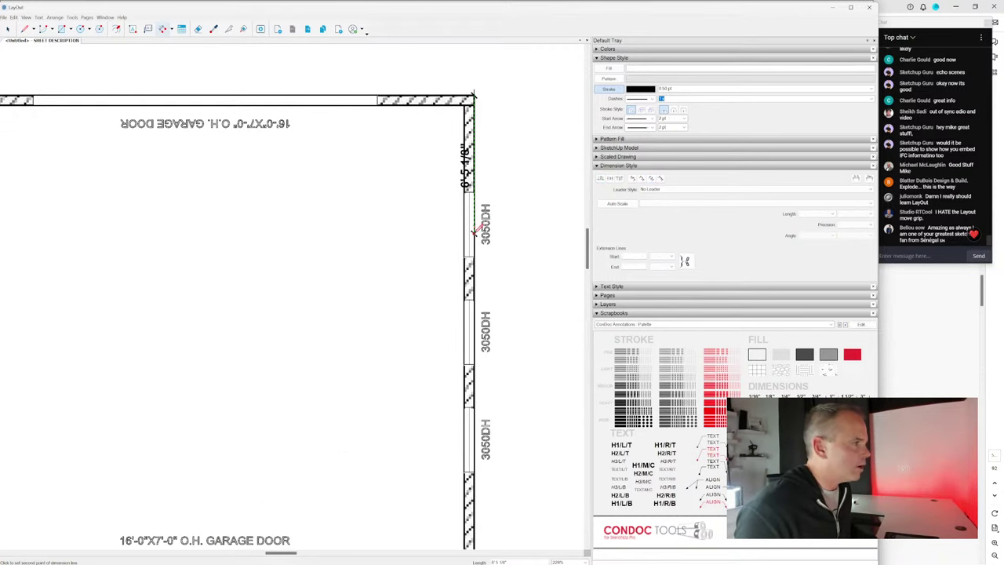
{"action": "left_click", "coordinate": [474, 222]}
{"action": "scroll", "coordinate": [519, 226], "scroll_direction": "down", "scroll_amount": 2}
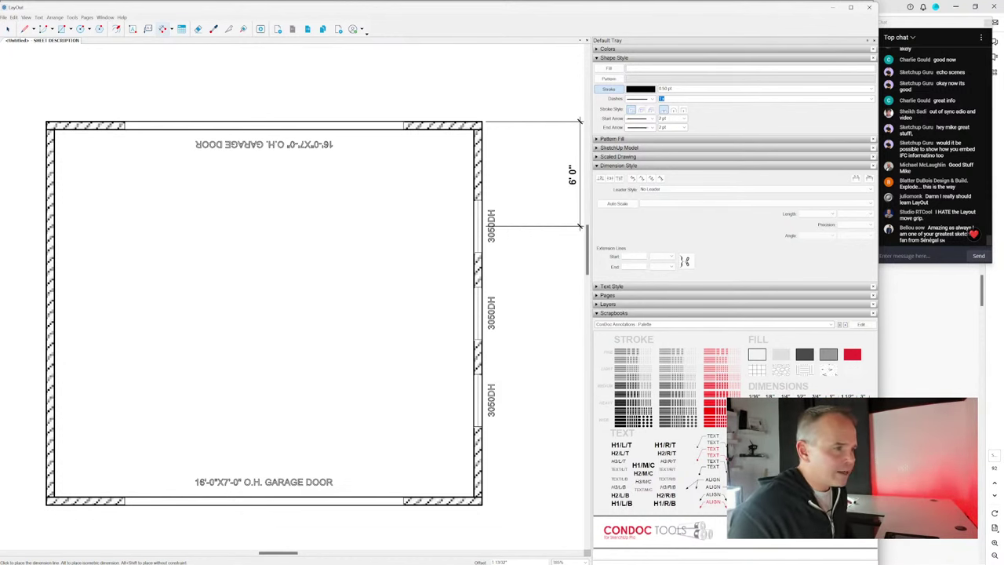
{"action": "left_click", "coordinate": [518, 214]}
Step: Continue the dimension string along the window wall to the centers of the second and third windows
{"action": "scroll", "coordinate": [506, 310], "scroll_direction": "up", "scroll_amount": 2}
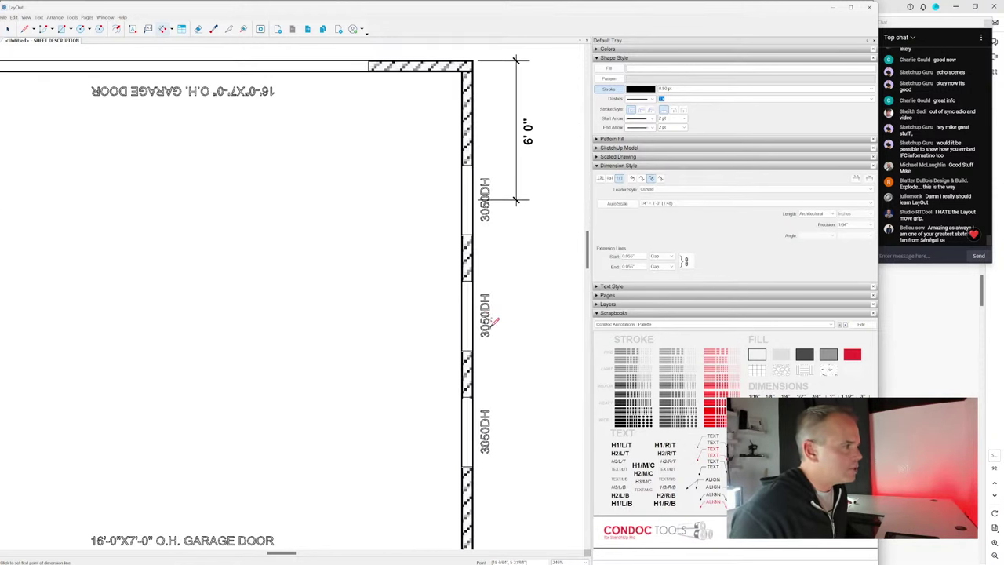
{"action": "double_click", "coordinate": [473, 316]}
{"action": "middle_click_drag", "start_coordinate": [500, 382], "coordinate": [488, 271]}
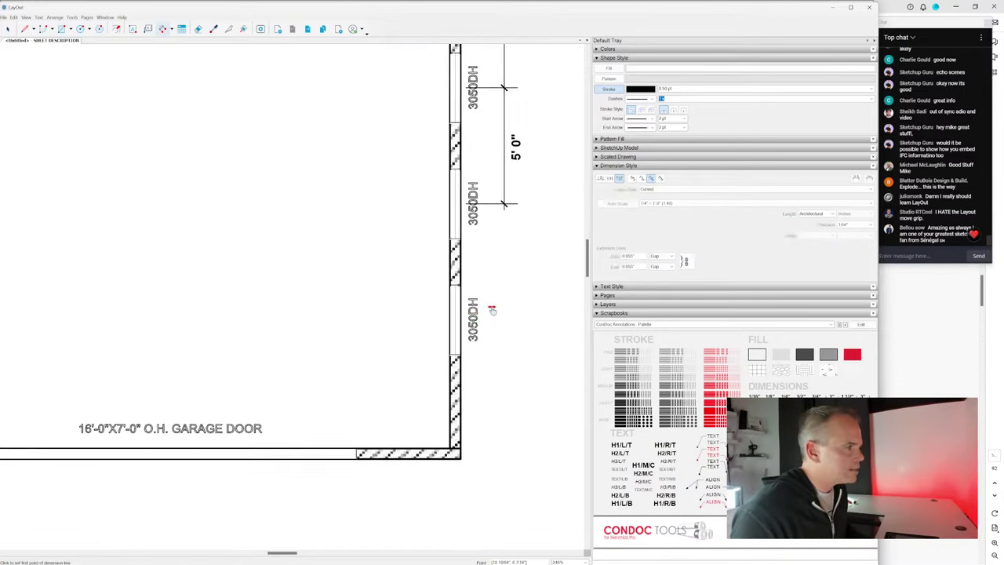
{"action": "left_click", "coordinate": [468, 318]}
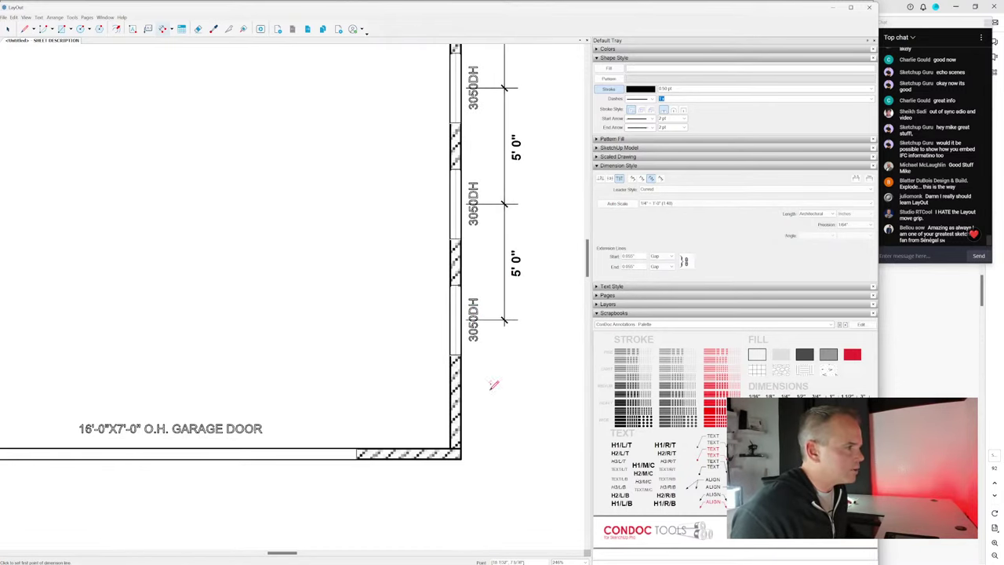
Step: Finish the window-wall dimension string at the floor plan's lower corner and add an overall corner-to-corner dimension outside it
{"action": "left_click", "coordinate": [468, 457]}
{"action": "left_click", "coordinate": [462, 458]}
{"action": "middle_click_drag", "start_coordinate": [485, 191], "coordinate": [476, 325]}
{"action": "left_click", "coordinate": [451, 81]}
{"action": "scroll", "coordinate": [451, 81], "scroll_direction": "down", "scroll_amount": 1}
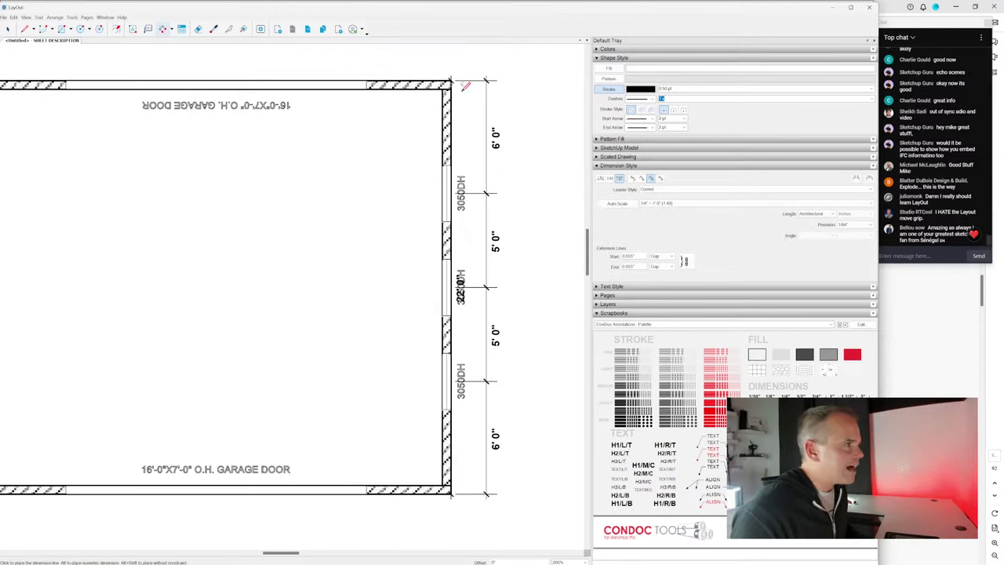
{"action": "left_click", "coordinate": [515, 103]}
{"action": "key", "text": "space"}
{"action": "scroll", "coordinate": [521, 248], "scroll_direction": "down", "scroll_amount": 2}
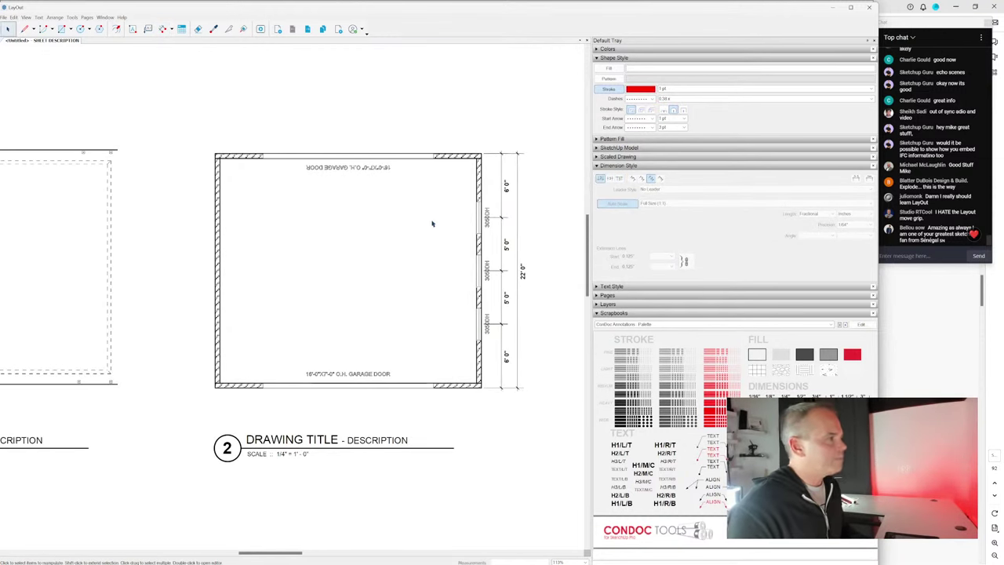
Step: Dimension the floor plan's upper garage door wall from corner to door center to opposite corner, with the string above the wall
{"action": "key", "text": "d"}
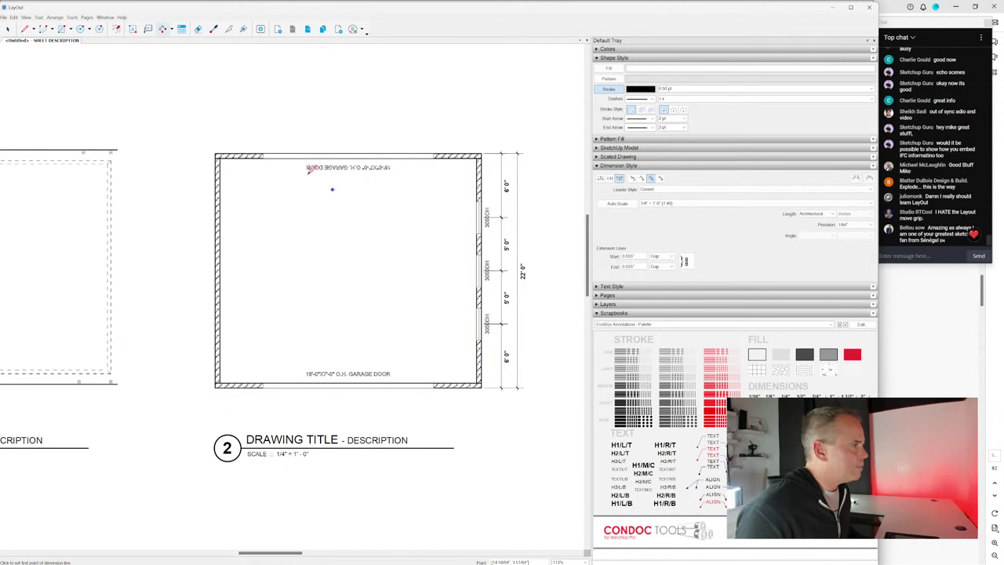
{"action": "left_click", "coordinate": [217, 155]}
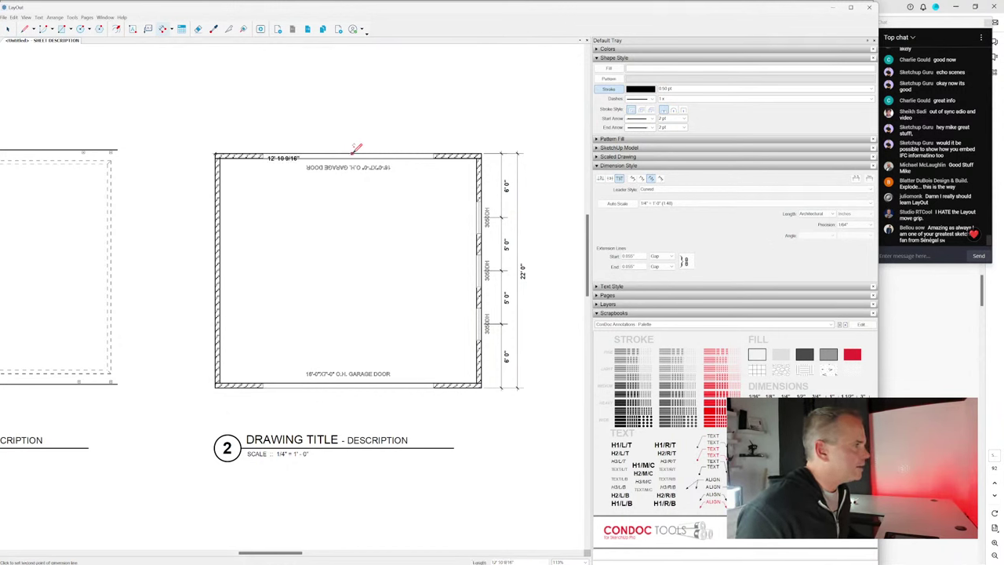
{"action": "left_click", "coordinate": [349, 154]}
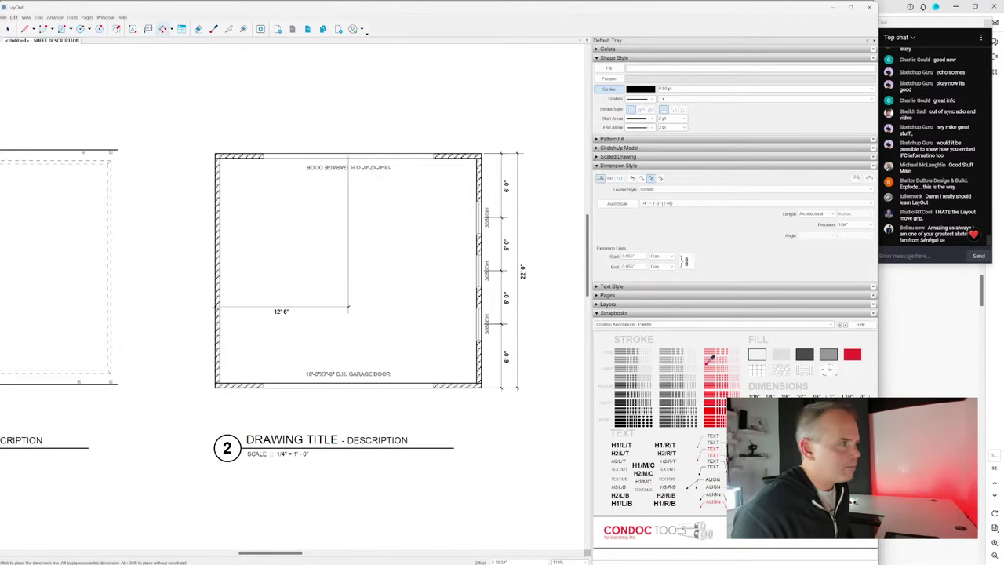
{"action": "scroll", "coordinate": [347, 130], "scroll_direction": "up", "scroll_amount": 2}
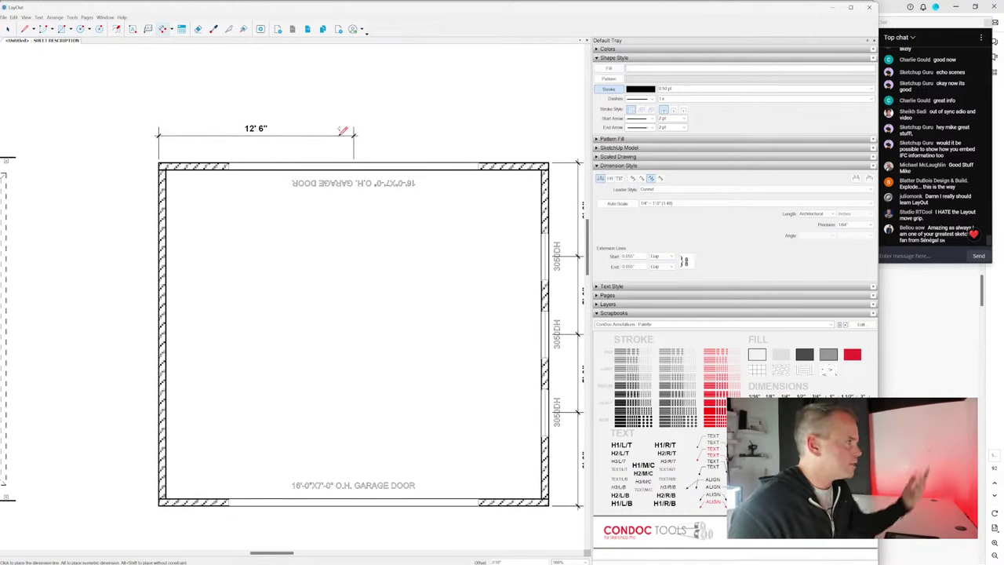
{"action": "left_click", "coordinate": [348, 135]}
{"action": "left_click", "coordinate": [549, 155]}
{"action": "double_click", "coordinate": [549, 161]}
Step: Add an overall corner-to-corner dimension for the upper garage door wall, placed above the existing dimension string
{"action": "left_click", "coordinate": [549, 162]}
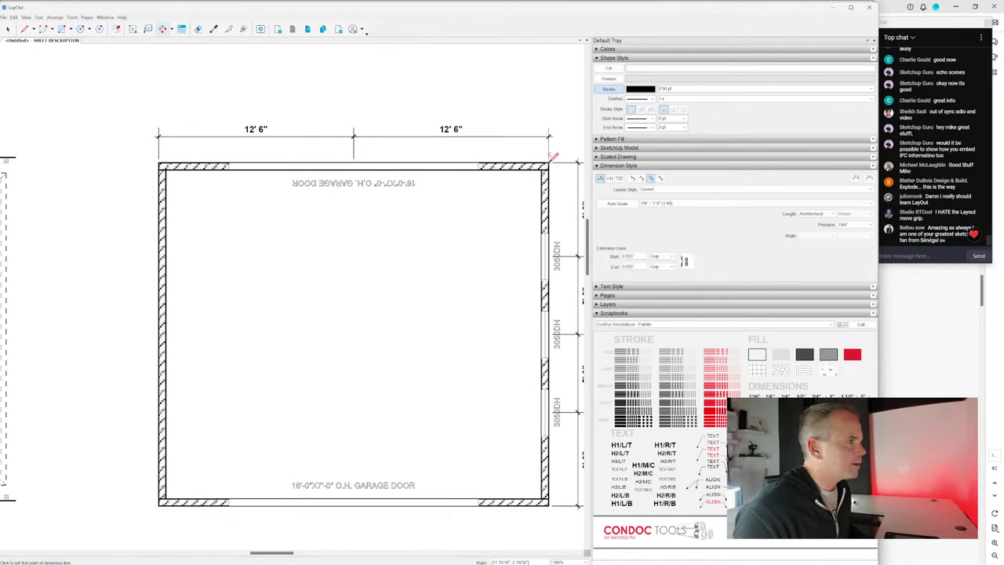
{"action": "left_click", "coordinate": [160, 163]}
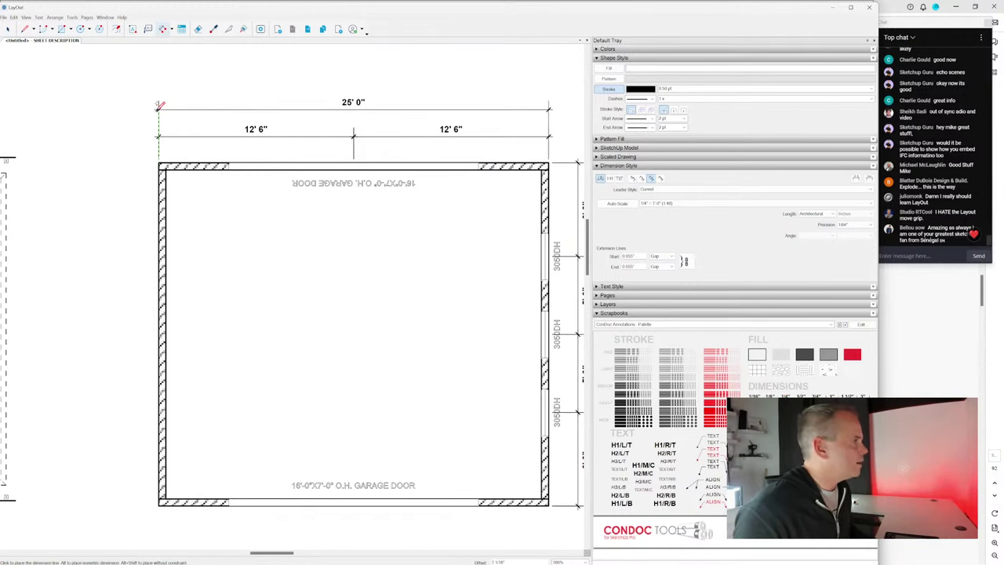
{"action": "left_click", "coordinate": [157, 100]}
{"action": "key", "text": "space"}
{"action": "scroll", "coordinate": [342, 208], "scroll_direction": "down", "scroll_amount": 2}
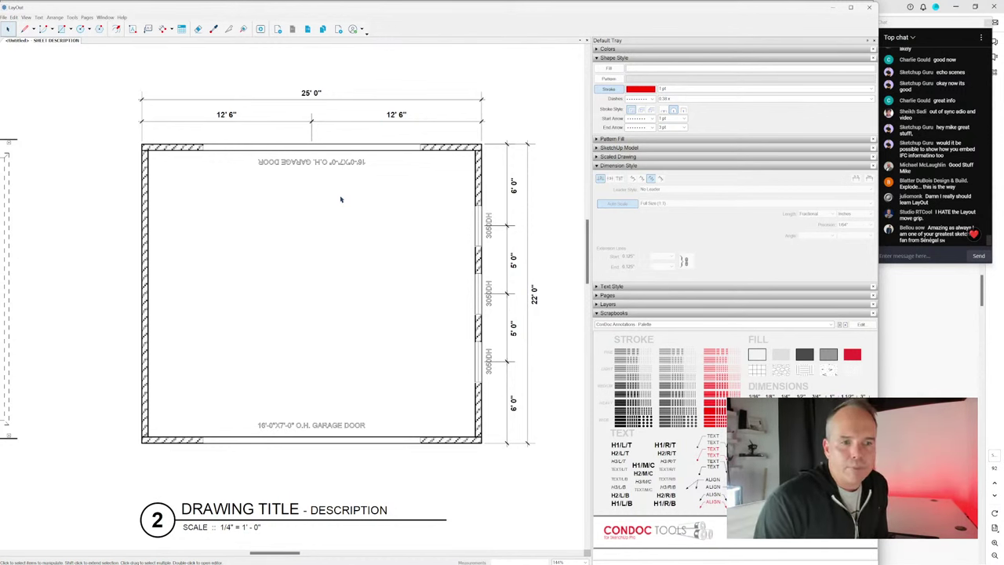
{"action": "scroll", "coordinate": [337, 272], "scroll_direction": "down", "scroll_amount": 3}
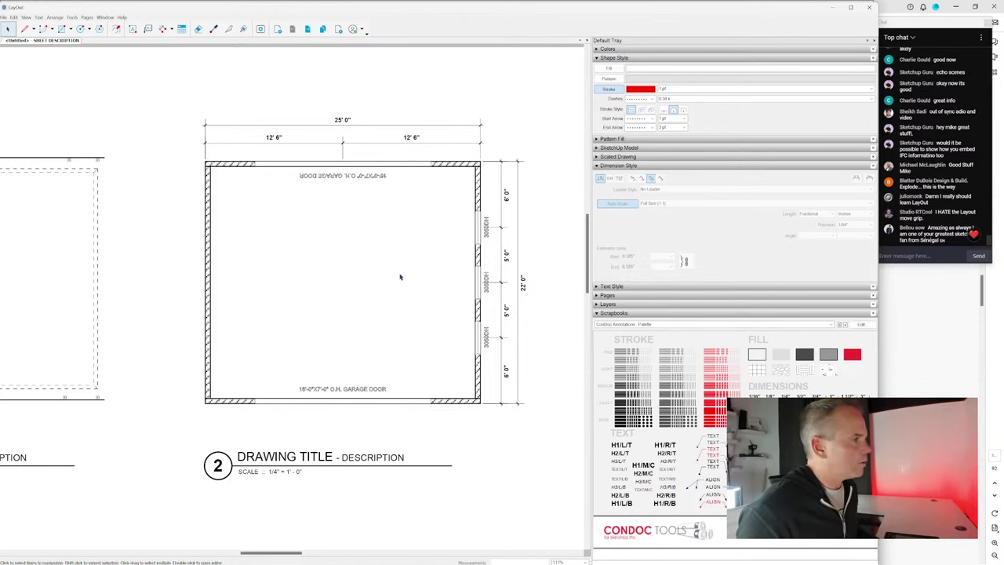
{"action": "scroll", "coordinate": [400, 277], "scroll_direction": "down", "scroll_amount": 5}
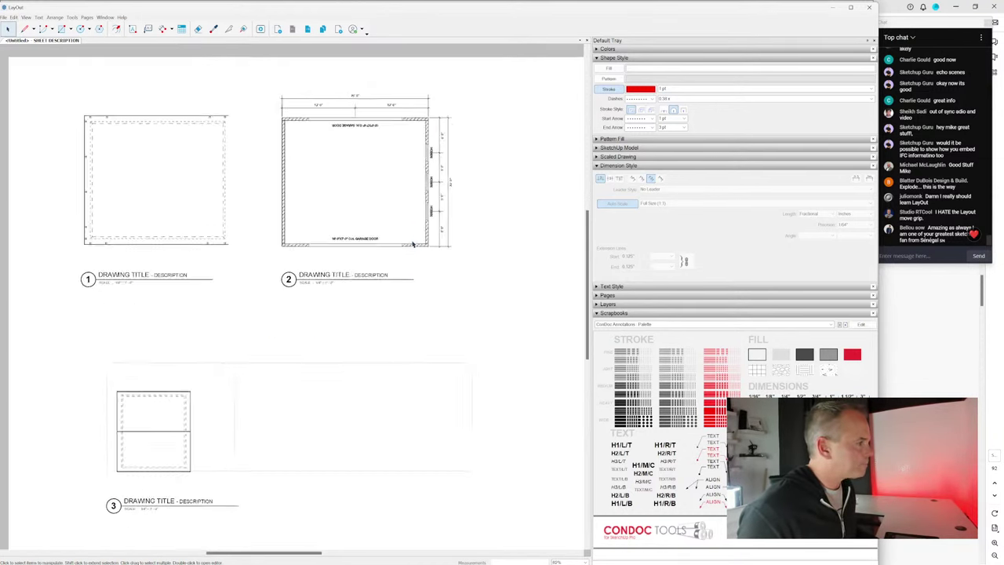
{"action": "scroll", "coordinate": [412, 245], "scroll_direction": "down", "scroll_amount": 2}
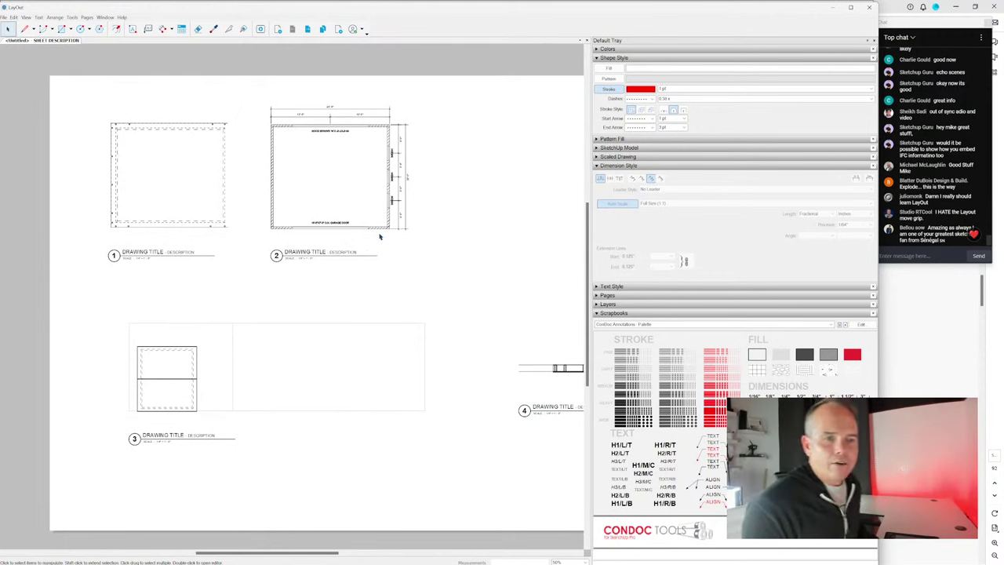
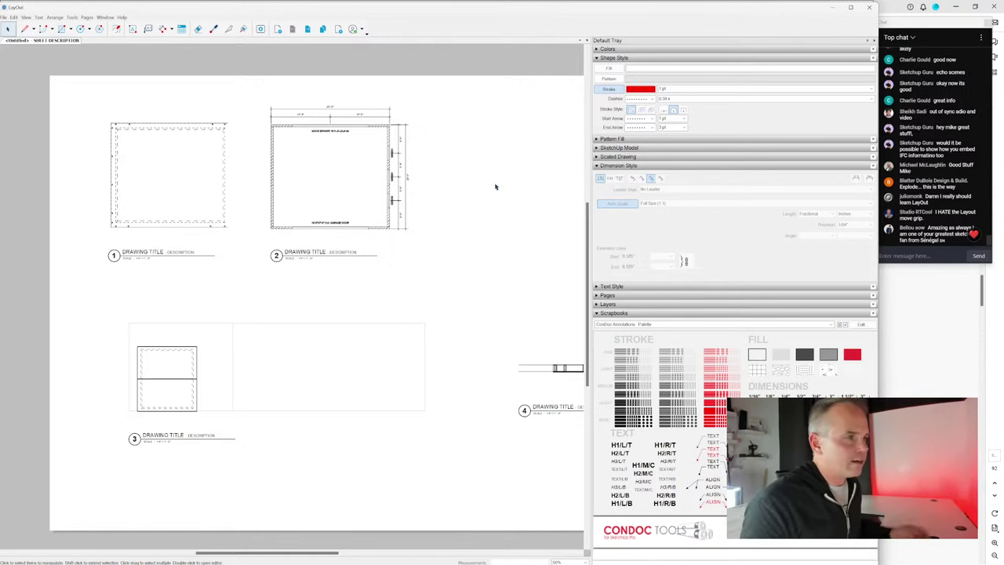
Step: Switch to the Denver Garage model in SketchUp and open the garage's roof truss assembly for editing
{"action": "key", "text": "alt+Tab"}
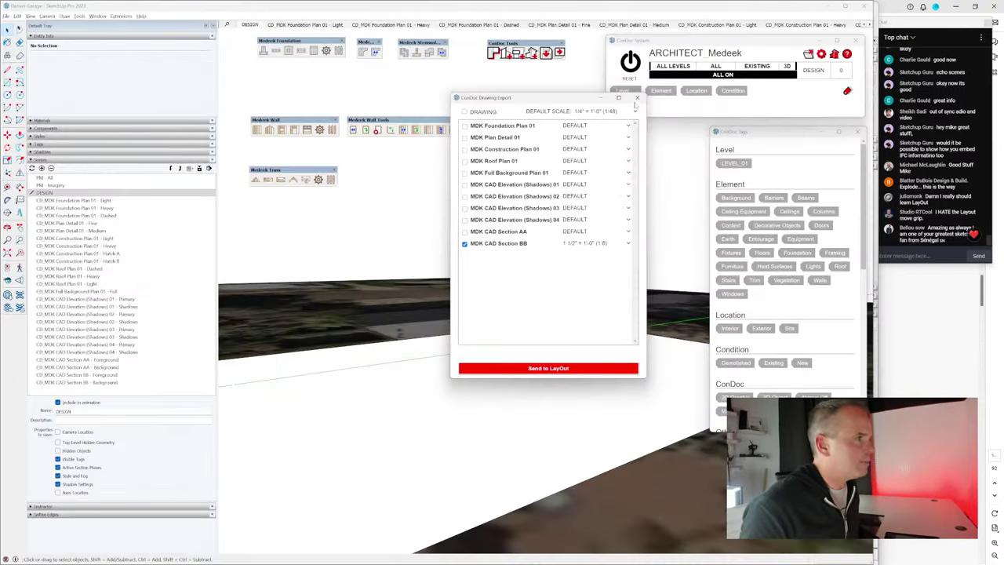
{"action": "left_click", "coordinate": [637, 98]}
{"action": "scroll", "coordinate": [581, 300], "scroll_direction": "down", "scroll_amount": 10}
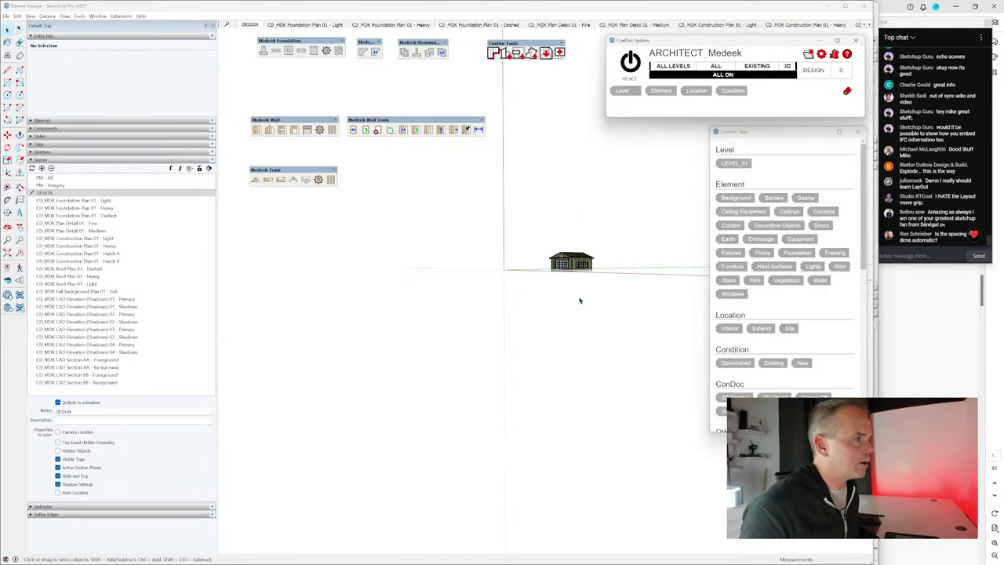
{"action": "middle_click_drag", "start_coordinate": [581, 301], "coordinate": [570, 300]}
{"action": "scroll", "coordinate": [580, 265], "scroll_direction": "up", "scroll_amount": 5}
{"action": "middle_click_drag", "start_coordinate": [581, 265], "coordinate": [577, 269], "text": "shift"}
{"action": "scroll", "coordinate": [579, 268], "scroll_direction": "up", "scroll_amount": 5}
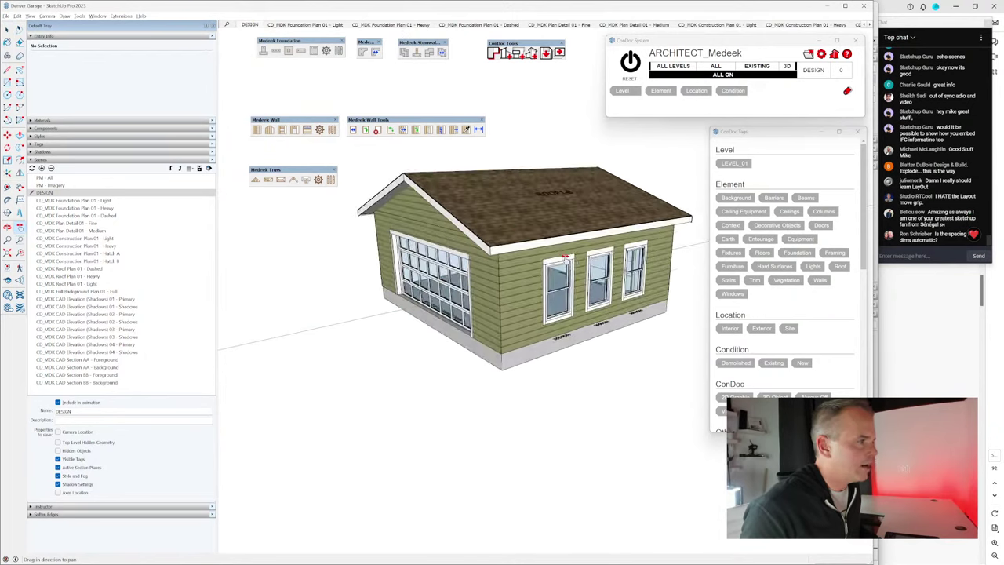
{"action": "right_click", "coordinate": [529, 215]}
{"action": "left_click", "coordinate": [578, 340]}
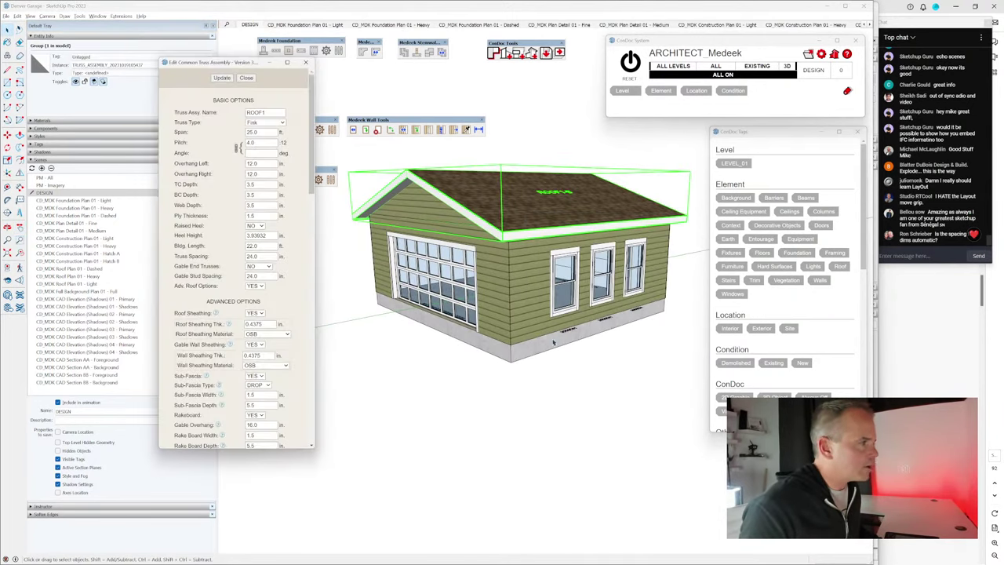
Step: Turn on gutters for the roof truss assembly and update the roof
{"action": "scroll", "coordinate": [283, 289], "scroll_direction": "down", "scroll_amount": 10}
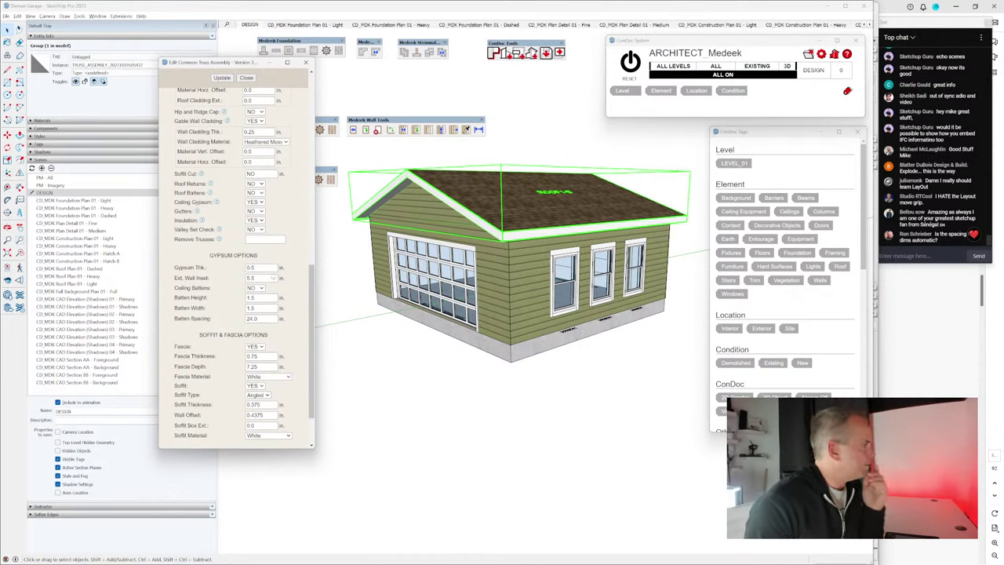
{"action": "left_click", "coordinate": [255, 211]}
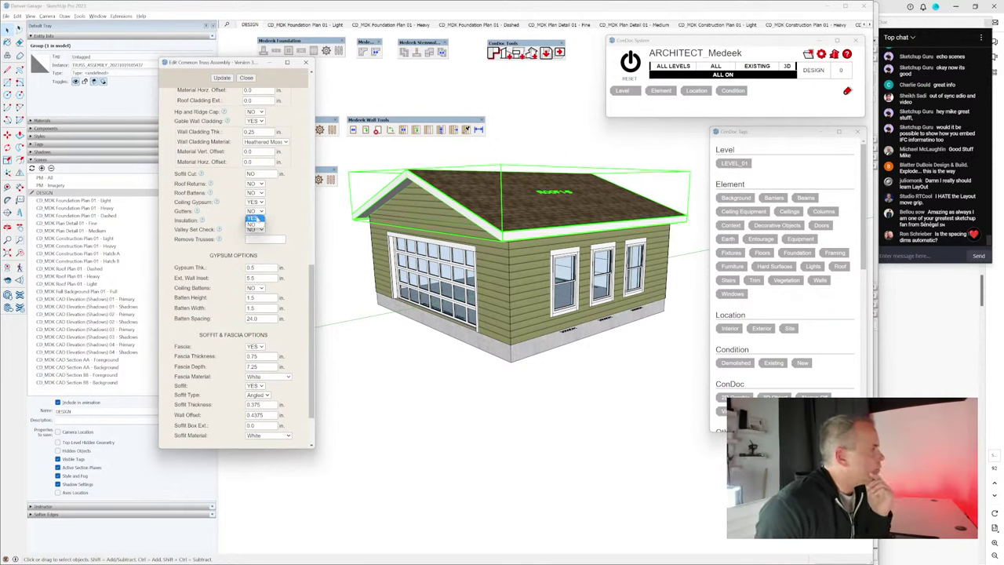
{"action": "left_click", "coordinate": [252, 221]}
{"action": "left_click", "coordinate": [222, 77]}
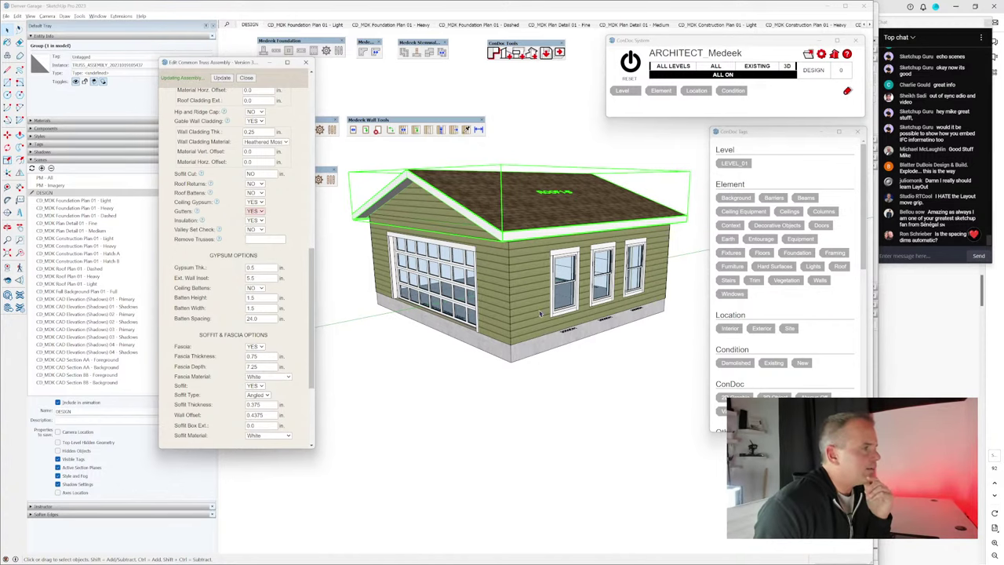
{"action": "scroll", "coordinate": [491, 189], "scroll_direction": "up", "scroll_amount": 8}
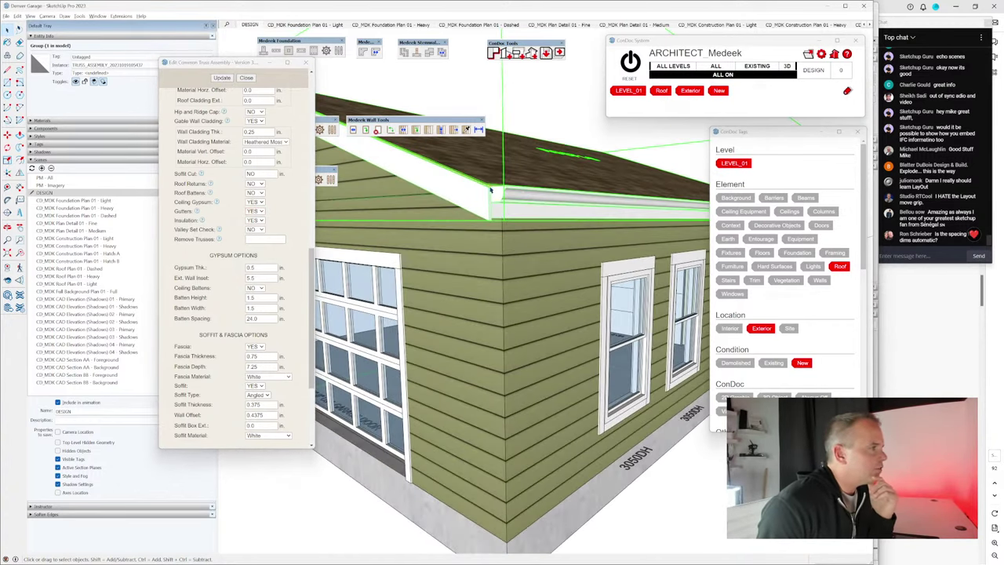
Step: Add downspouts to the roof's gutters, update the assembly and finish editing it
{"action": "scroll", "coordinate": [235, 259], "scroll_direction": "down", "scroll_amount": 3}
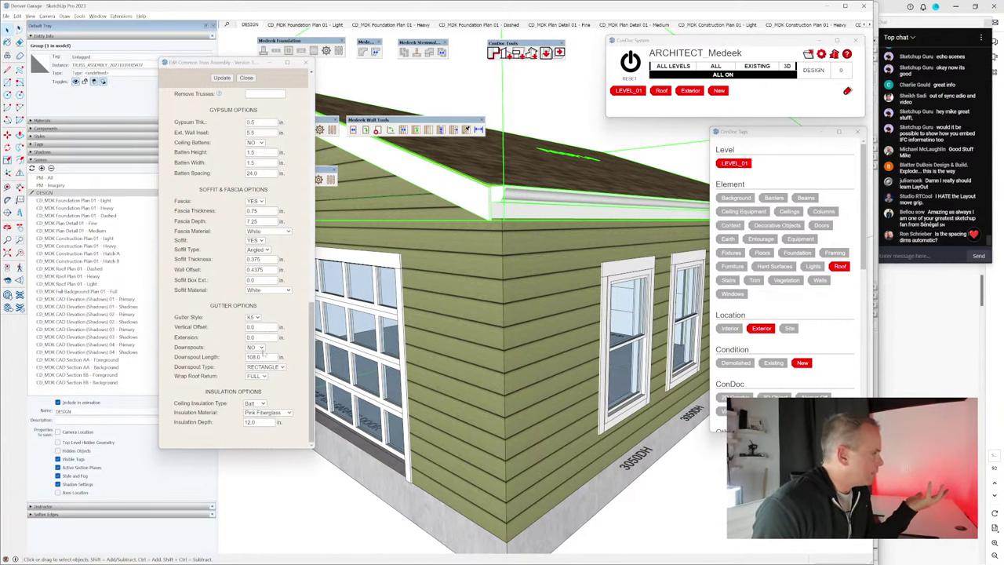
{"action": "left_click", "coordinate": [261, 347]}
{"action": "left_click", "coordinate": [255, 356]}
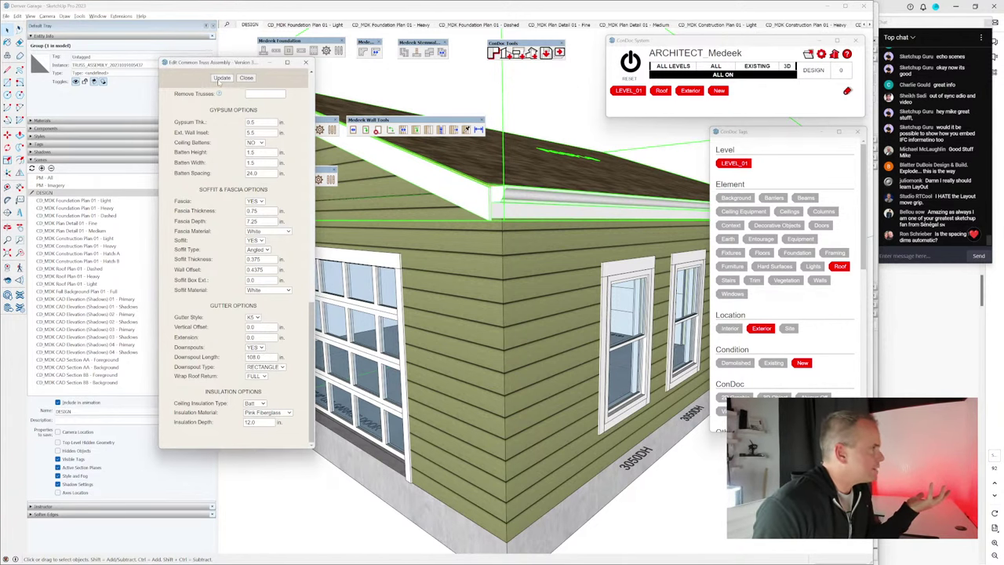
{"action": "left_click", "coordinate": [222, 78]}
{"action": "mouse_move", "coordinate": [445, 258]}
{"action": "middle_mouse_down"}
{"action": "mouse_move", "coordinate": [518, 284]}
{"action": "mouse_move", "coordinate": [582, 345]}
{"action": "mouse_move", "coordinate": [632, 350]}
{"action": "mouse_move", "coordinate": [252, 340]}
{"action": "mouse_move", "coordinate": [276, 332]}
{"action": "mouse_move", "coordinate": [426, 352]}
{"action": "mouse_move", "coordinate": [587, 351]}
{"action": "mouse_move", "coordinate": [307, 342]}
{"action": "mouse_move", "coordinate": [576, 343]}
{"action": "mouse_move", "coordinate": [584, 361]}
{"action": "mouse_move", "coordinate": [570, 382]}
{"action": "mouse_move", "coordinate": [639, 381]}
{"action": "middle_mouse_up"}
{"action": "scroll", "coordinate": [639, 381], "scroll_direction": "up", "scroll_amount": 4}
{"action": "middle_click_drag", "start_coordinate": [557, 286], "coordinate": [499, 253], "text": "shift"}
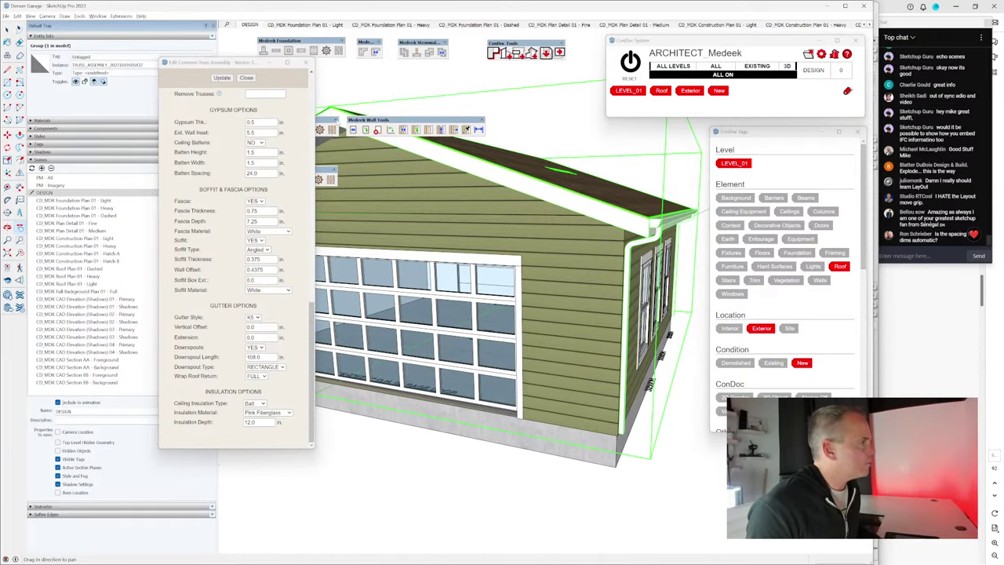
{"action": "left_click", "coordinate": [306, 63]}
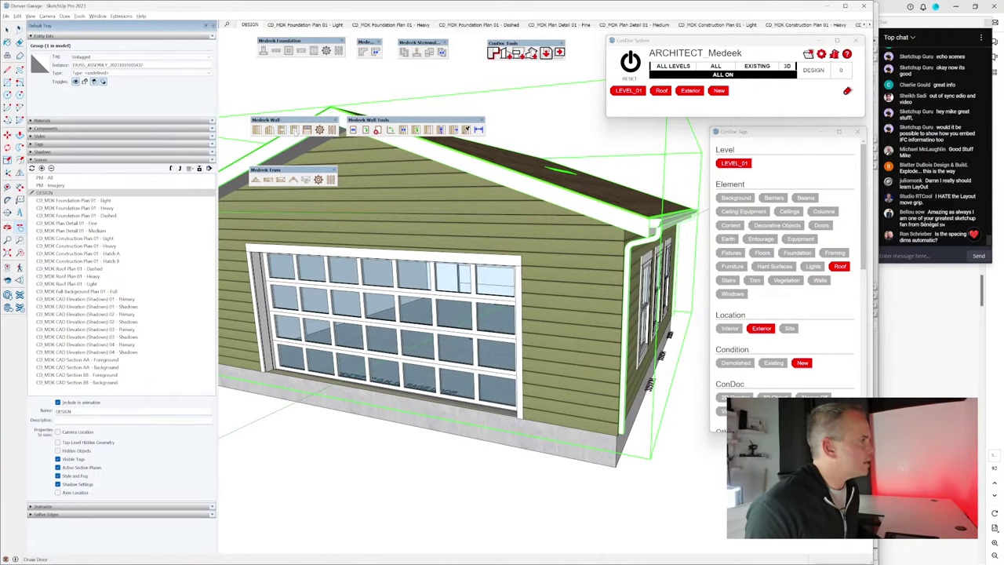
Step: Draw a rectangular 36 x 80 in door at 22' 11" along the front wall, beside the overhead garage door
{"action": "left_click", "coordinate": [295, 131]}
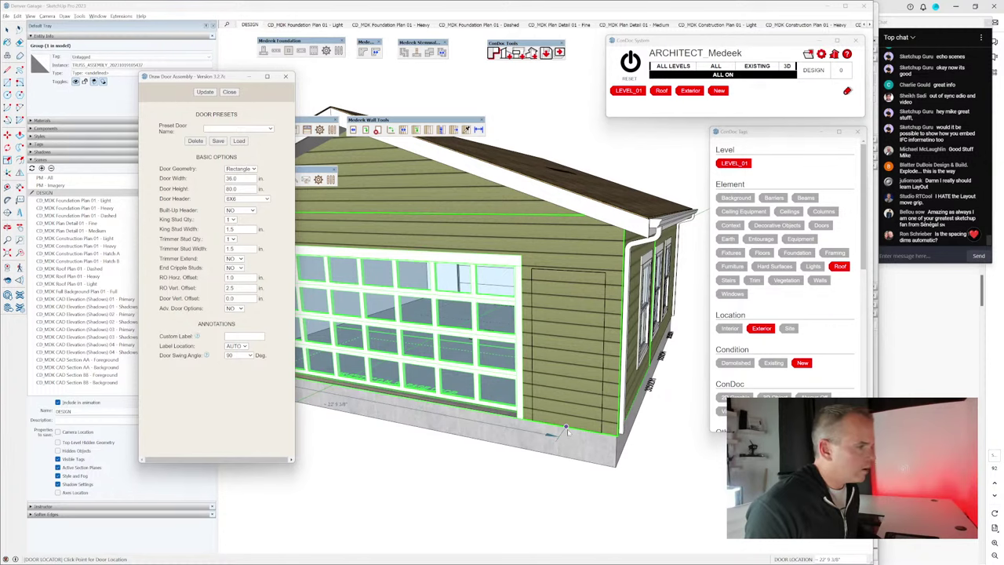
{"action": "scroll", "coordinate": [570, 430], "scroll_direction": "up", "scroll_amount": 3}
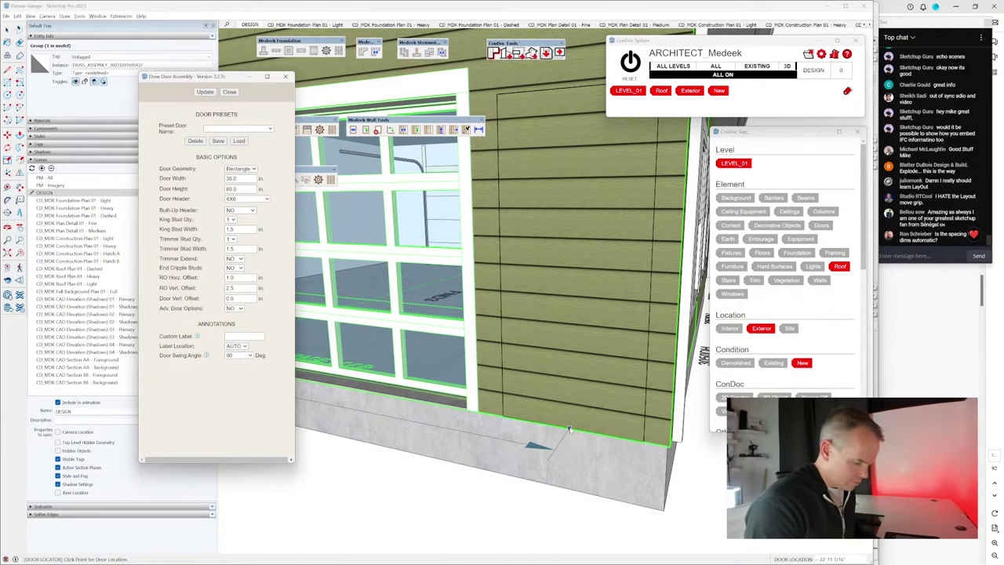
{"action": "middle_click_drag", "start_coordinate": [570, 430], "coordinate": [583, 389]}
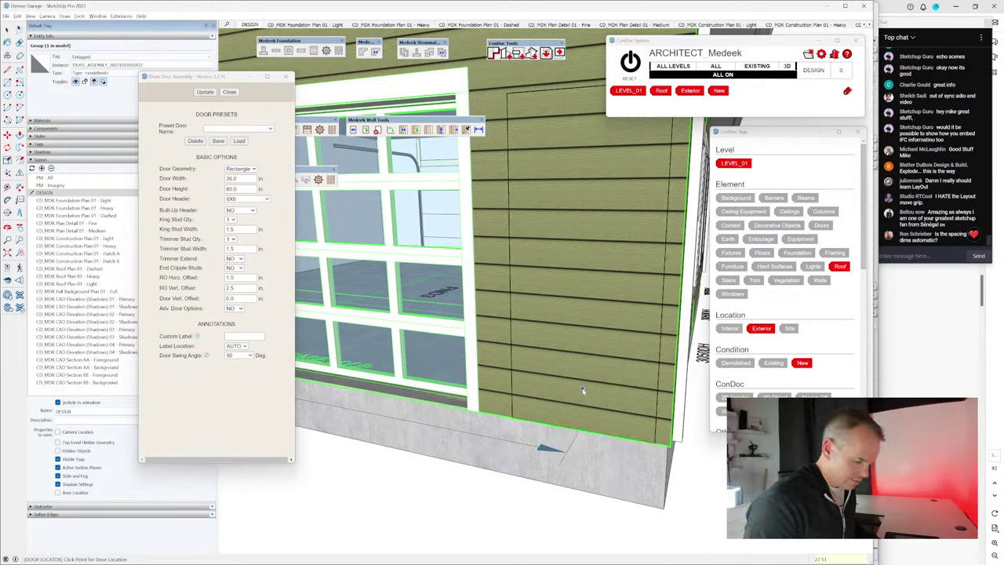
{"action": "left_click", "coordinate": [581, 389]}
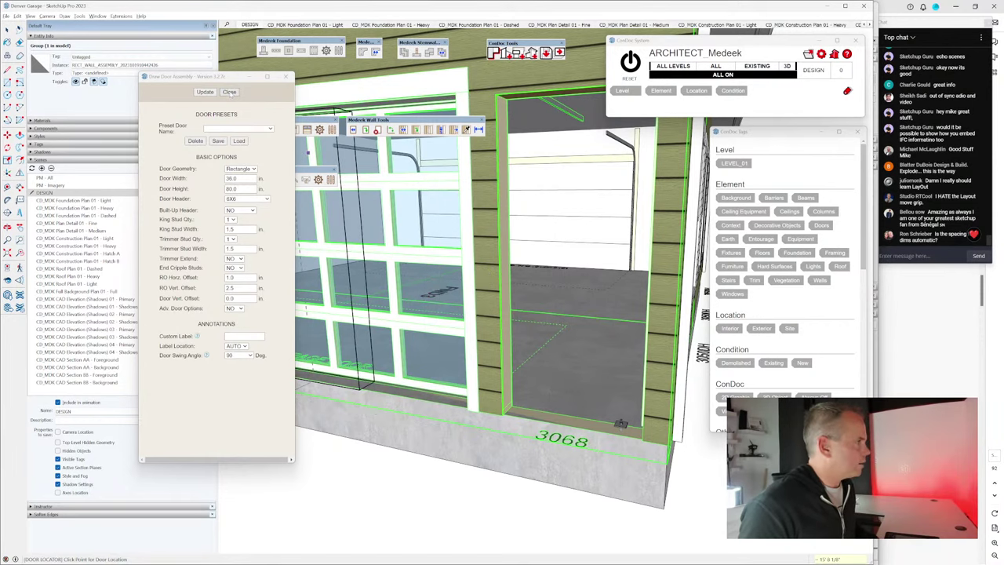
{"action": "left_click", "coordinate": [229, 92]}
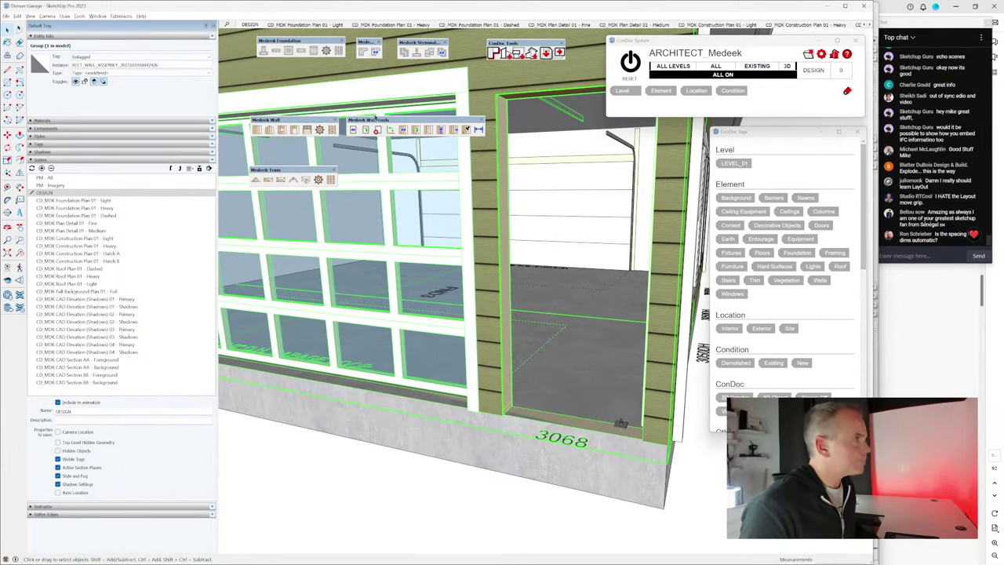
Step: Edit the new front-wall door, turning on its advanced door options, and update it
{"action": "left_click", "coordinate": [365, 130]}
{"action": "left_click", "coordinate": [561, 438]}
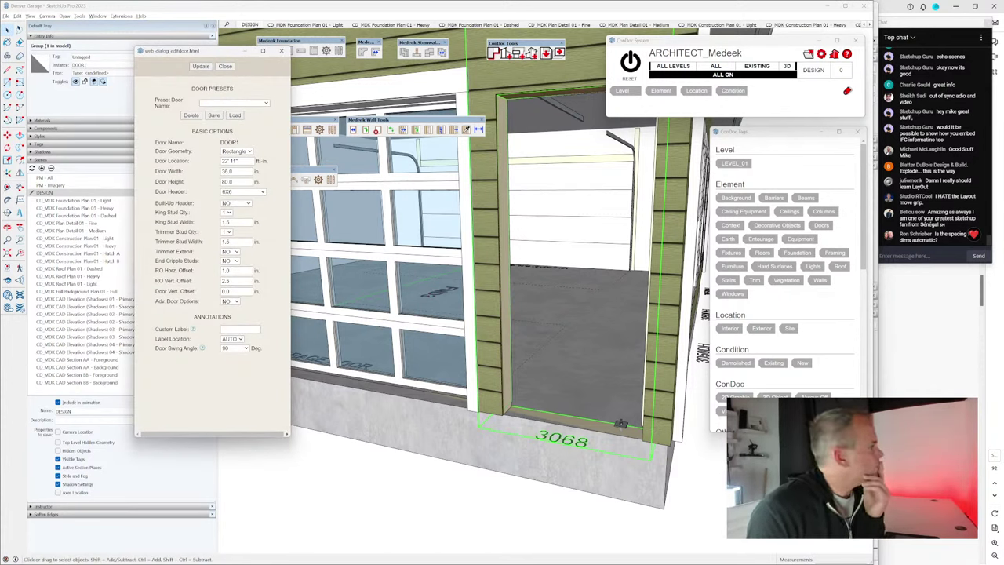
{"action": "left_click", "coordinate": [230, 301]}
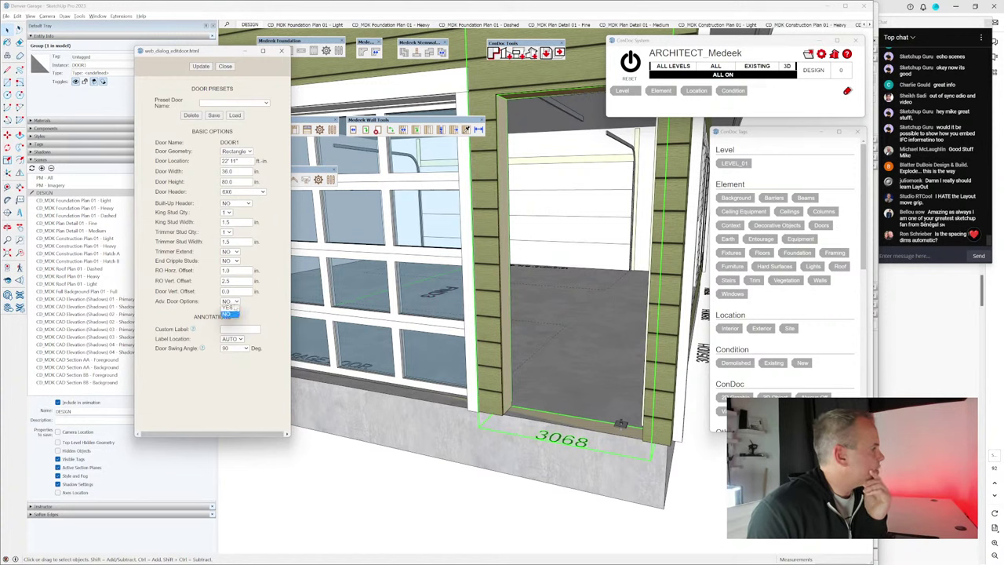
{"action": "left_click", "coordinate": [229, 315]}
{"action": "left_click", "coordinate": [201, 66]}
{"action": "left_click", "coordinate": [544, 354]}
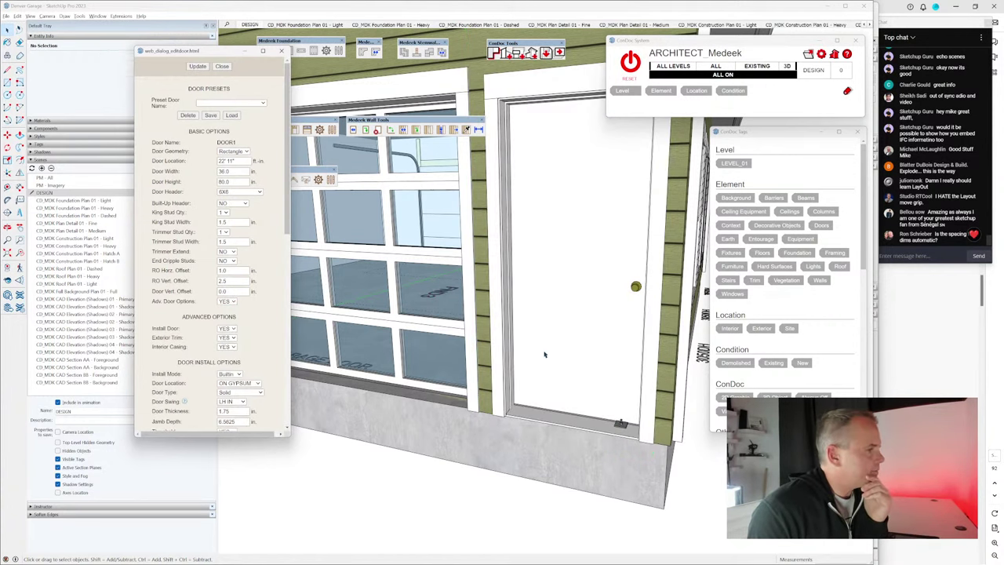
Step: Change the door type to Full Glass and update the front-wall door
{"action": "scroll", "coordinate": [266, 339], "scroll_direction": "down", "scroll_amount": 4}
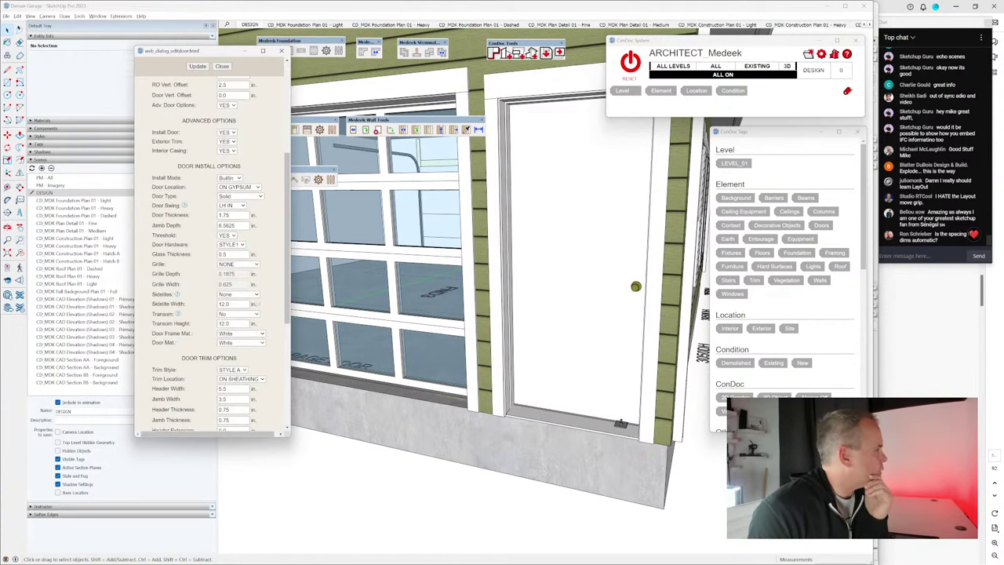
{"action": "left_click", "coordinate": [242, 196]}
{"action": "left_click", "coordinate": [246, 243]}
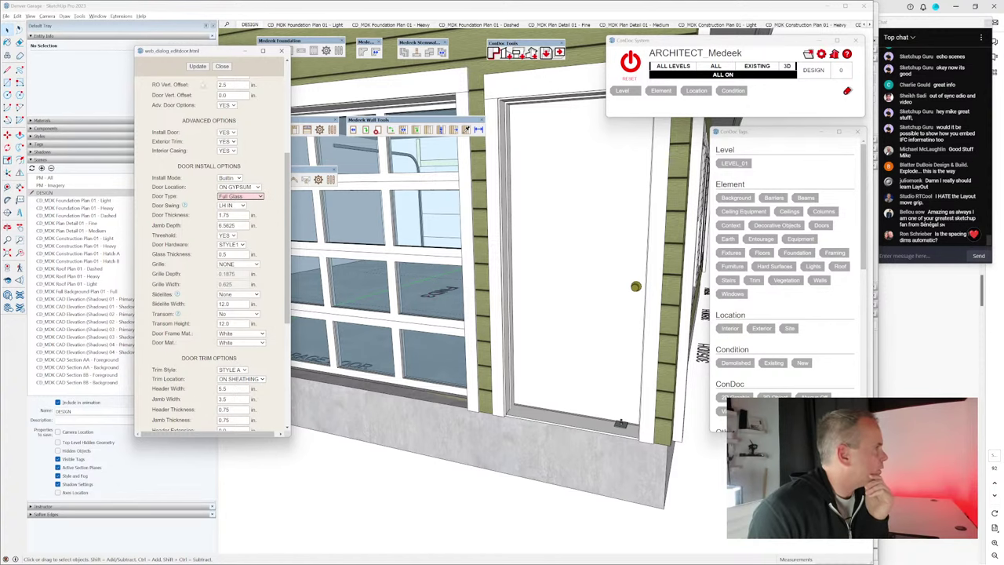
{"action": "left_click", "coordinate": [197, 67]}
{"action": "scroll", "coordinate": [590, 381], "scroll_direction": "down", "scroll_amount": 3}
{"action": "middle_click_drag", "start_coordinate": [540, 369], "coordinate": [482, 343]}
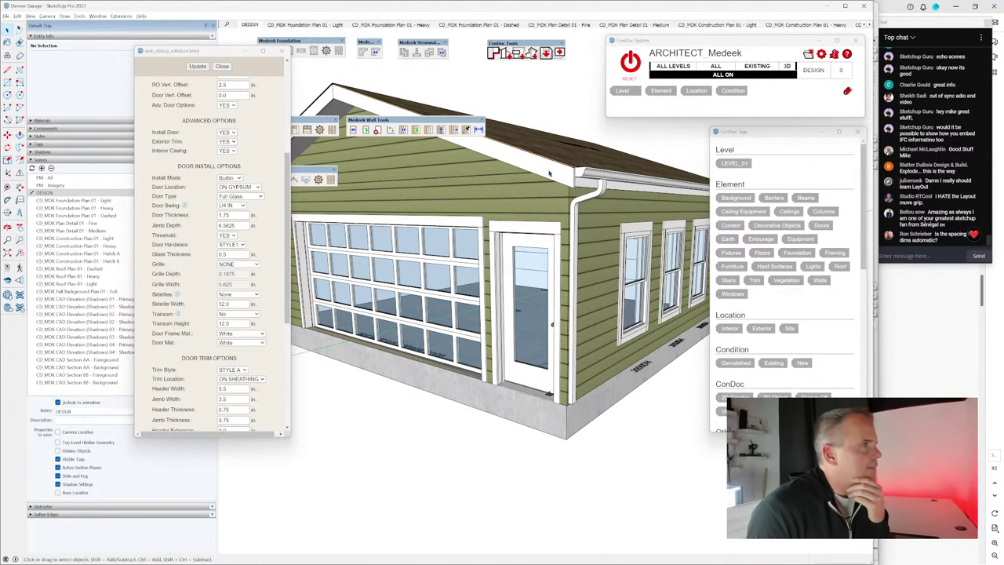
Step: Switch to the LayOut document and update its out-of-date Denver Garage model reference in Document Setup
{"action": "key", "text": "alt+Tab"}
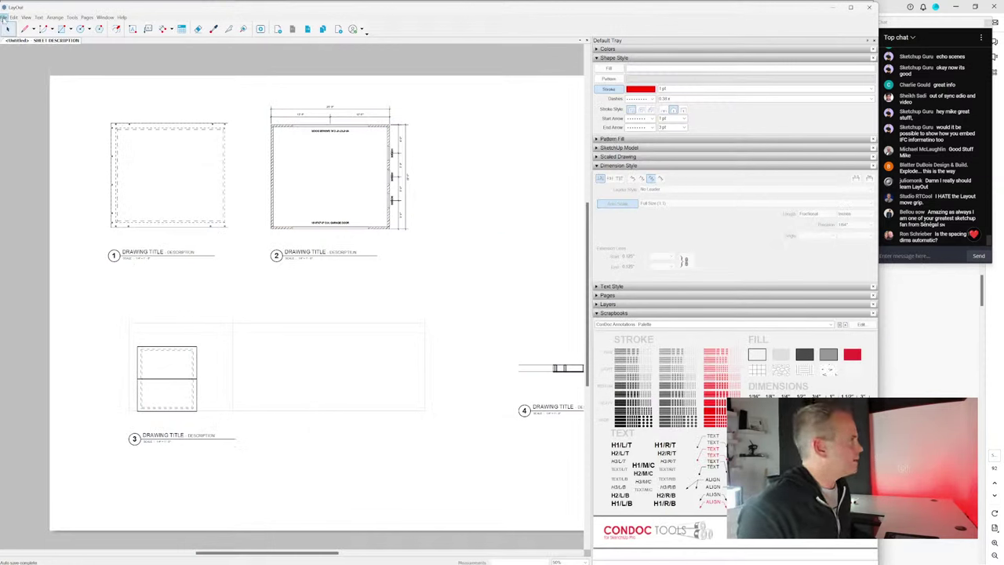
{"action": "left_click", "coordinate": [4, 17]}
{"action": "left_click", "coordinate": [35, 177]}
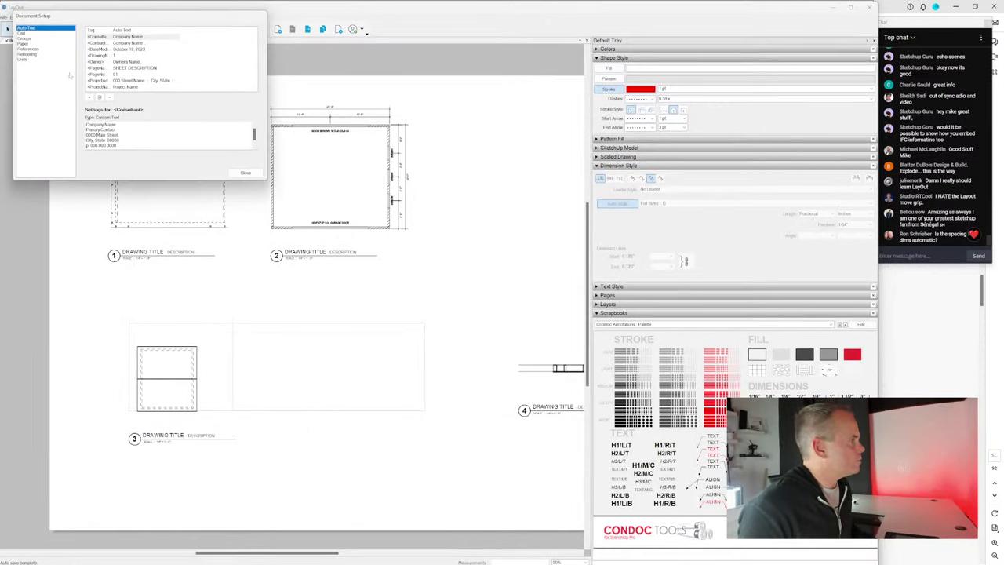
{"action": "left_click", "coordinate": [43, 55]}
{"action": "left_click", "coordinate": [29, 49]}
{"action": "left_click", "coordinate": [108, 51]}
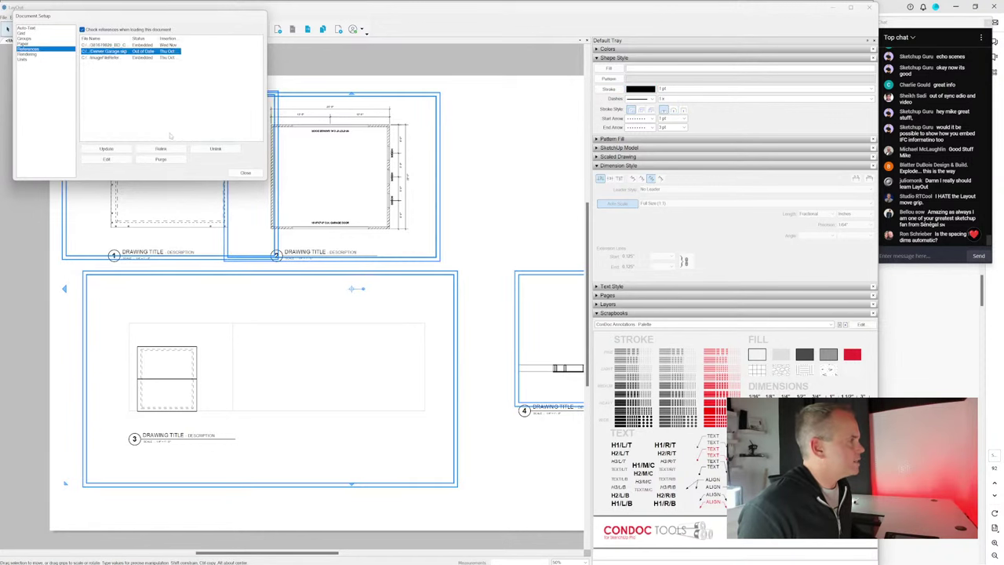
{"action": "left_click", "coordinate": [444, 298]}
{"action": "scroll", "coordinate": [447, 322], "scroll_direction": "up", "scroll_amount": 5}
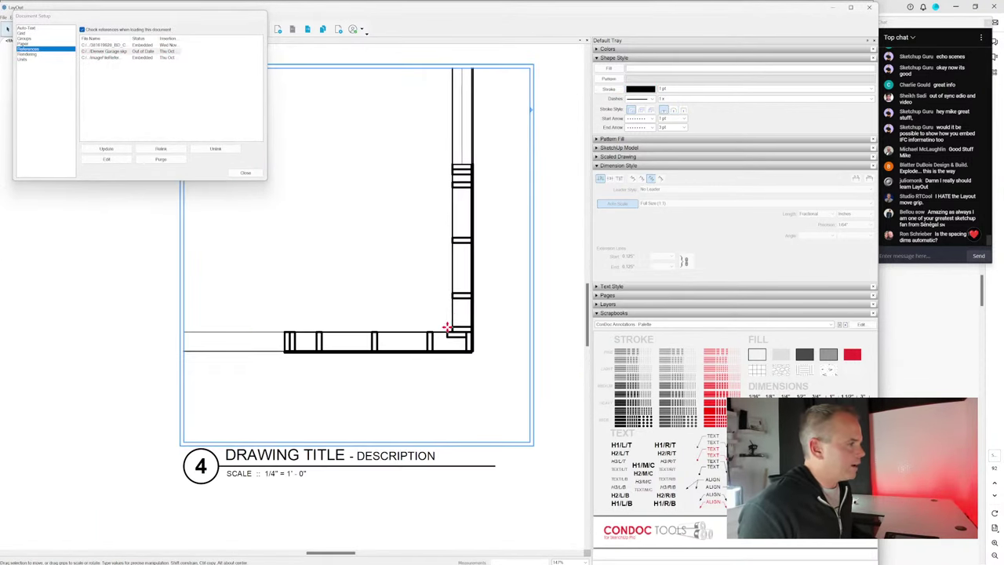
{"action": "left_click", "coordinate": [106, 149]}
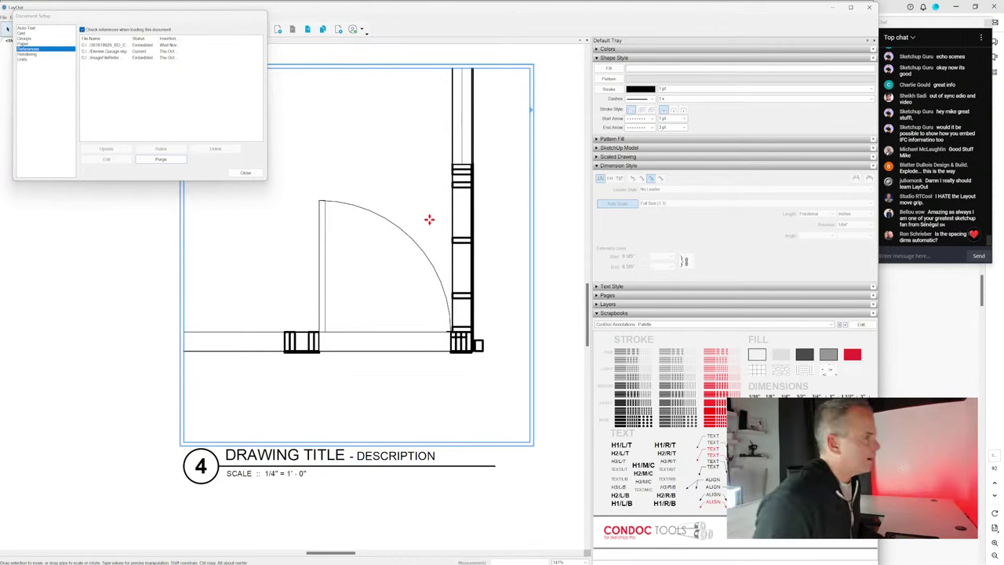
{"action": "left_click", "coordinate": [374, 191]}
{"action": "left_click", "coordinate": [245, 173]}
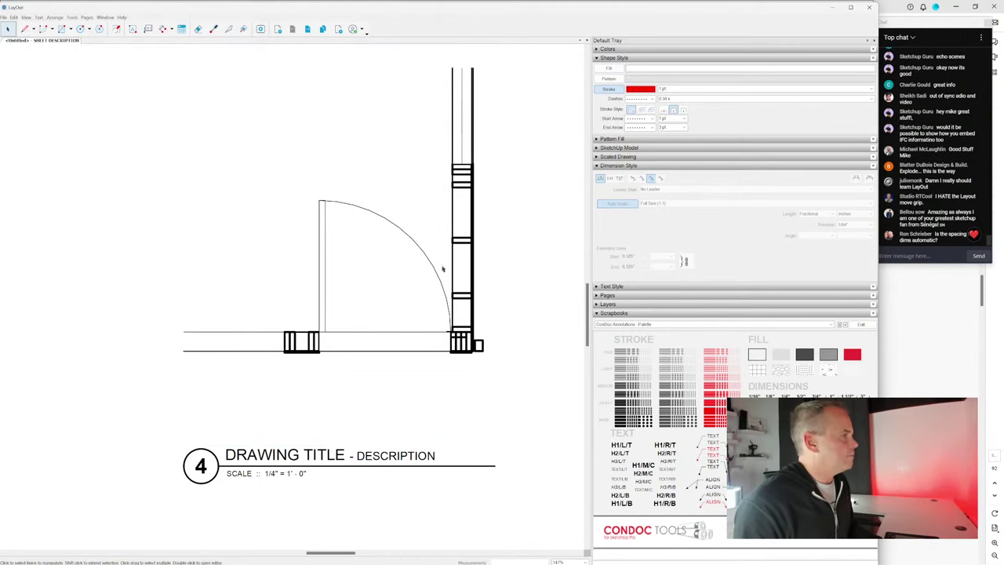
Step: Reconnect the red-flagged dimensions beside the floor plan in drawing 2 to the model
{"action": "scroll", "coordinate": [434, 367], "scroll_direction": "down", "scroll_amount": 3}
{"action": "scroll", "coordinate": [434, 367], "scroll_direction": "down", "scroll_amount": 3}
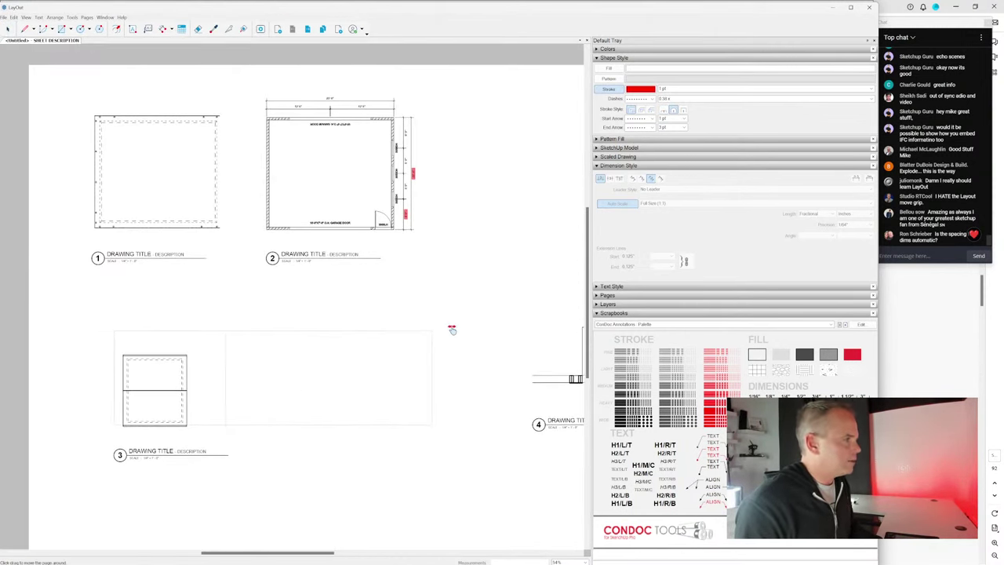
{"action": "scroll", "coordinate": [392, 222], "scroll_direction": "up", "scroll_amount": 5}
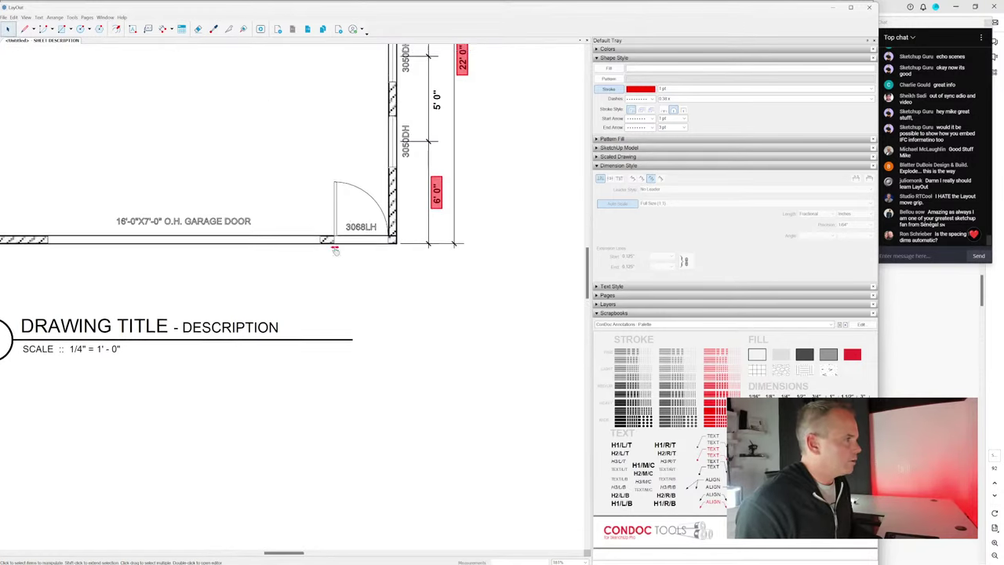
{"action": "scroll", "coordinate": [392, 235], "scroll_direction": "down", "scroll_amount": 2}
{"action": "scroll", "coordinate": [392, 236], "scroll_direction": "up", "scroll_amount": 2}
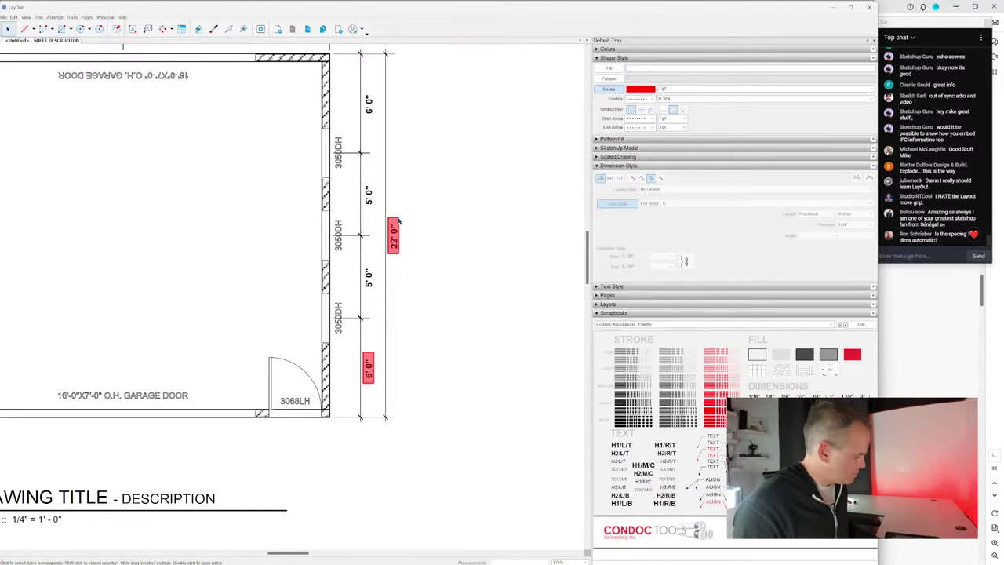
{"action": "left_click", "coordinate": [404, 224]}
{"action": "left_click", "coordinate": [395, 243]}
{"action": "right_click", "coordinate": [395, 233]}
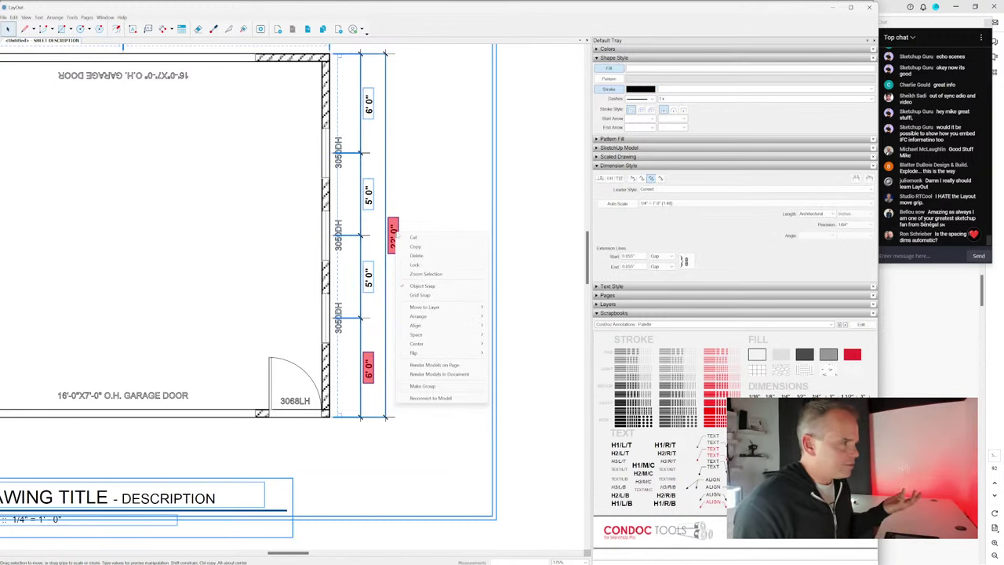
{"action": "left_click", "coordinate": [463, 398]}
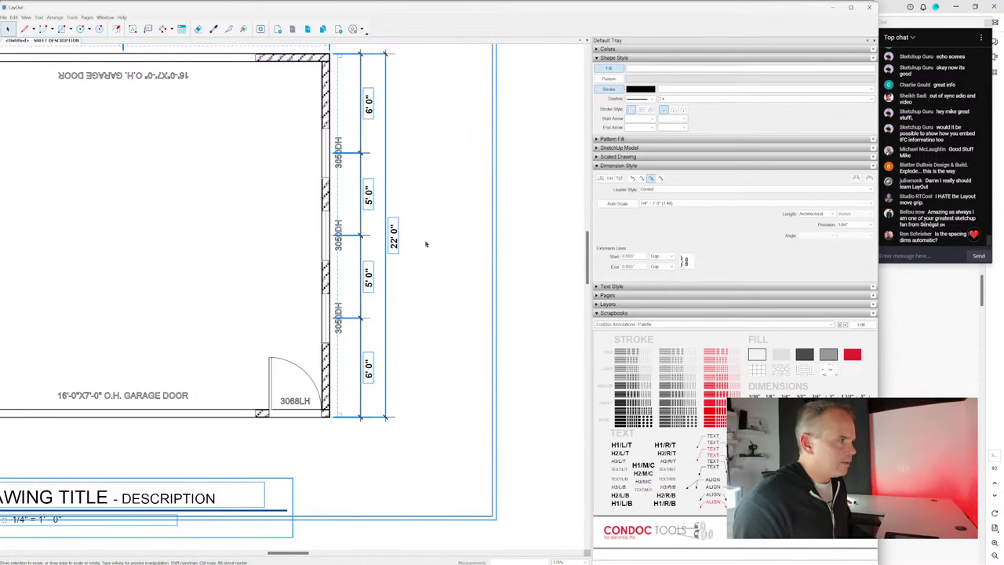
{"action": "right_click", "coordinate": [394, 238]}
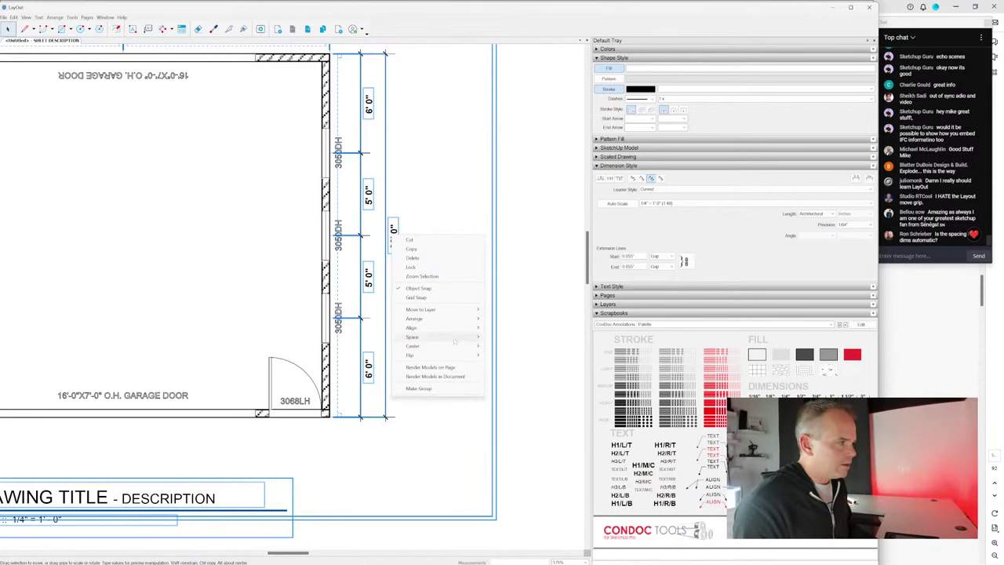
{"action": "left_click", "coordinate": [475, 328]}
{"action": "scroll", "coordinate": [444, 336], "scroll_direction": "down", "scroll_amount": 3}
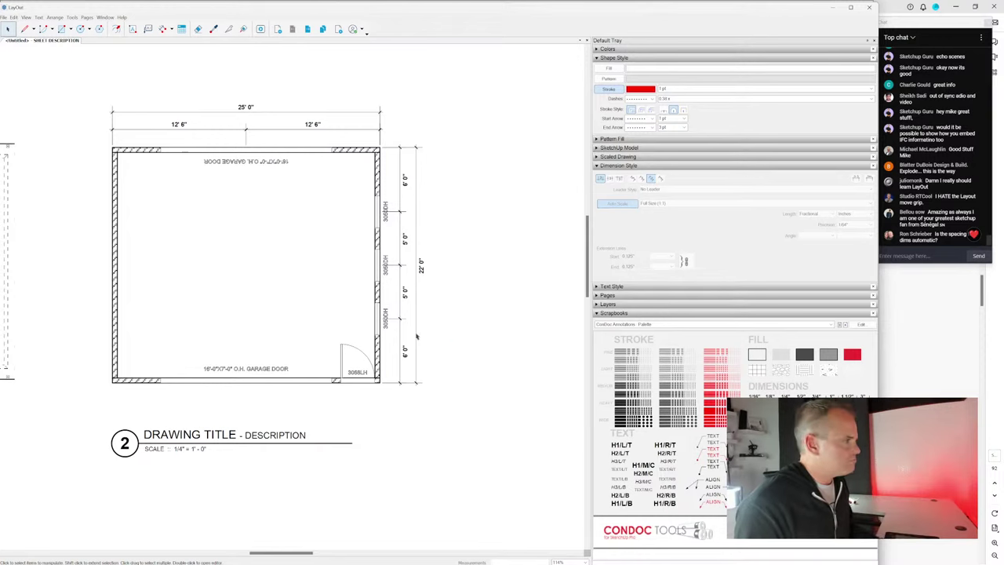
{"action": "scroll", "coordinate": [444, 335], "scroll_direction": "down", "scroll_amount": 2}
{"action": "middle_click_drag", "start_coordinate": [452, 262], "coordinate": [455, 252]}
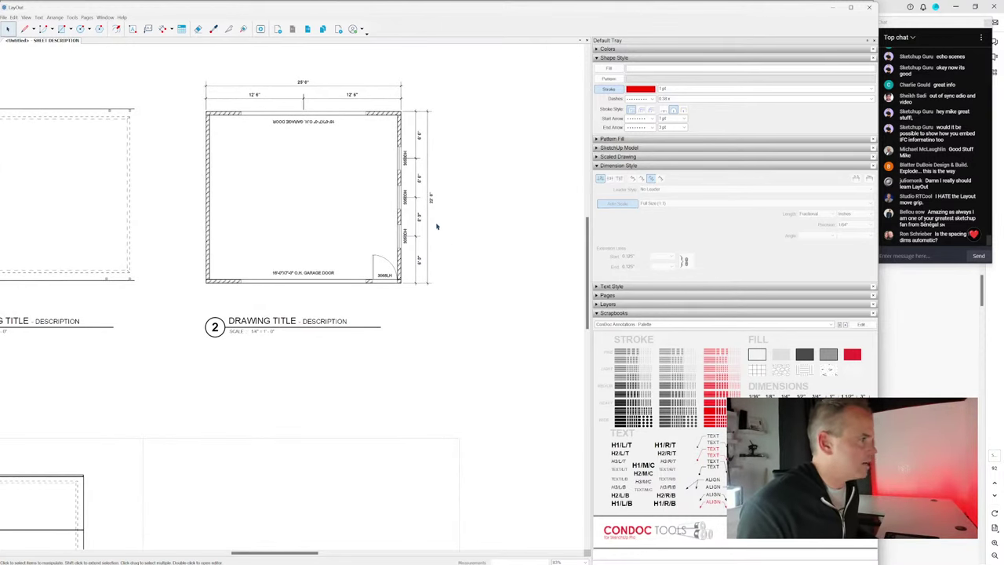
{"action": "scroll", "coordinate": [437, 222], "scroll_direction": "down", "scroll_amount": 2}
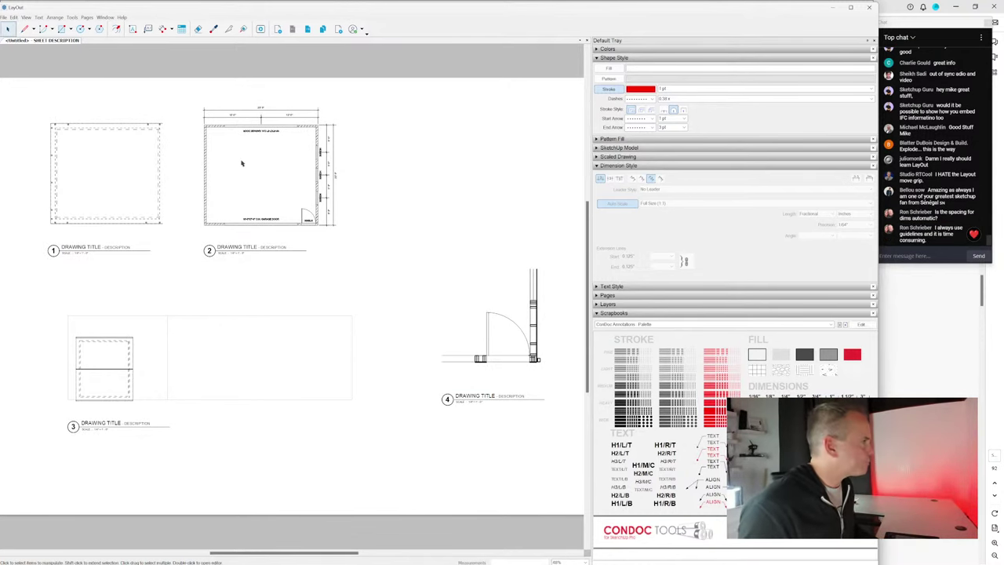
{"action": "middle_click_drag", "start_coordinate": [293, 194], "coordinate": [295, 198]}
Step: Switch to the SketchUp model, change the front-wall entry door's swing to RH IN, and update the door
{"action": "key", "text": "alt+Tab"}
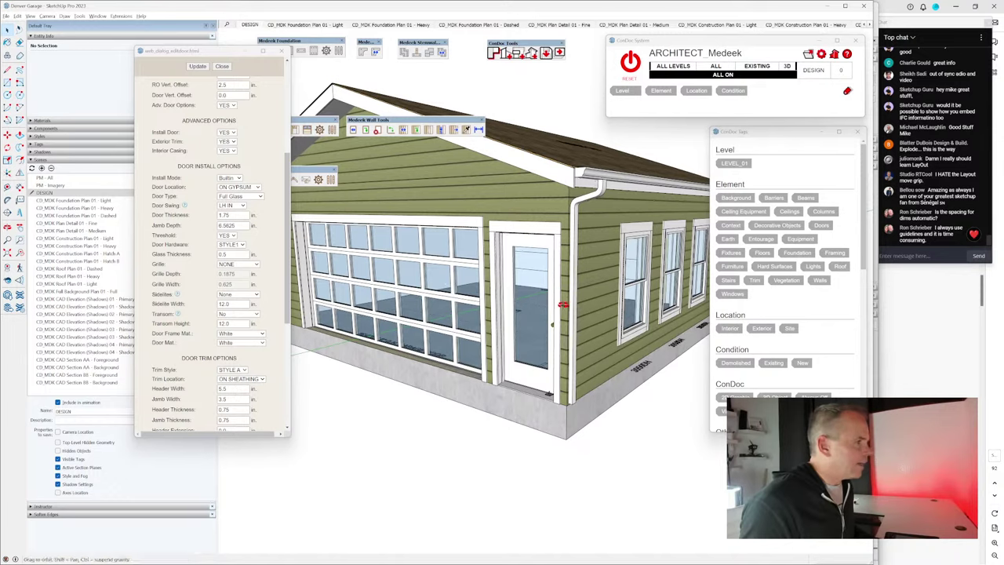
{"action": "left_click", "coordinate": [538, 304]}
{"action": "left_click", "coordinate": [502, 320]}
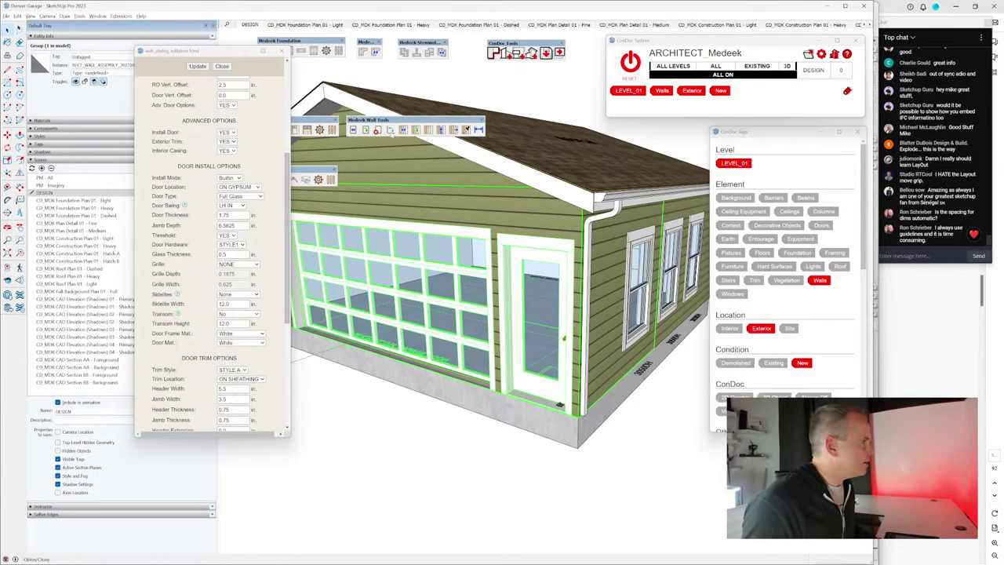
{"action": "left_click", "coordinate": [366, 131]}
{"action": "left_click", "coordinate": [540, 290]}
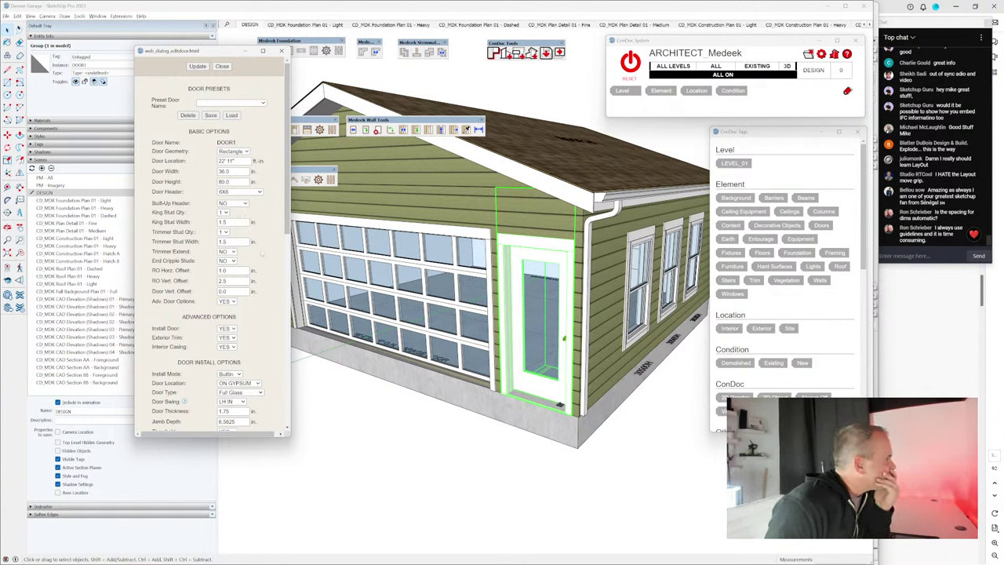
{"action": "scroll", "coordinate": [549, 342], "scroll_direction": "up", "scroll_amount": 2}
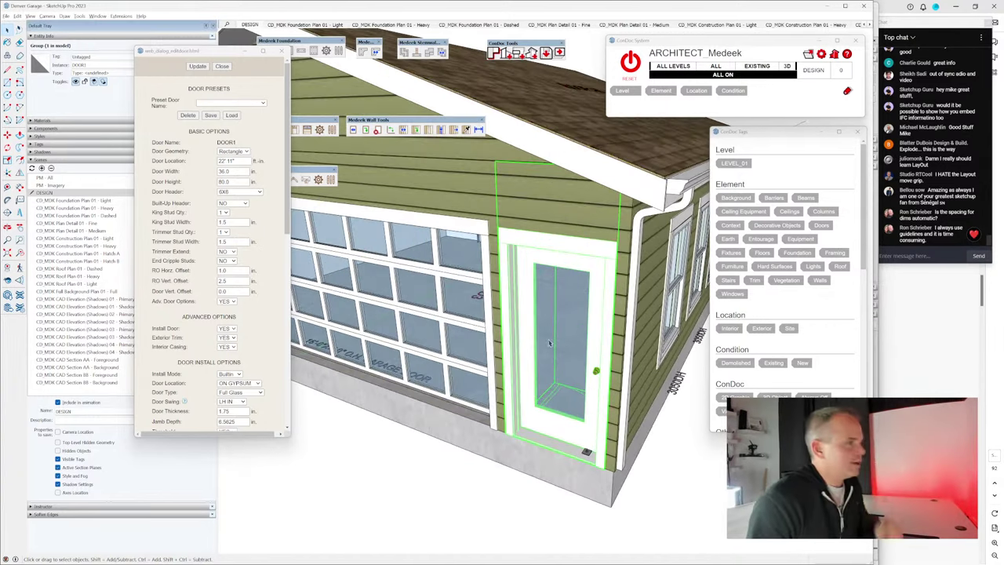
{"action": "key", "text": "s"}
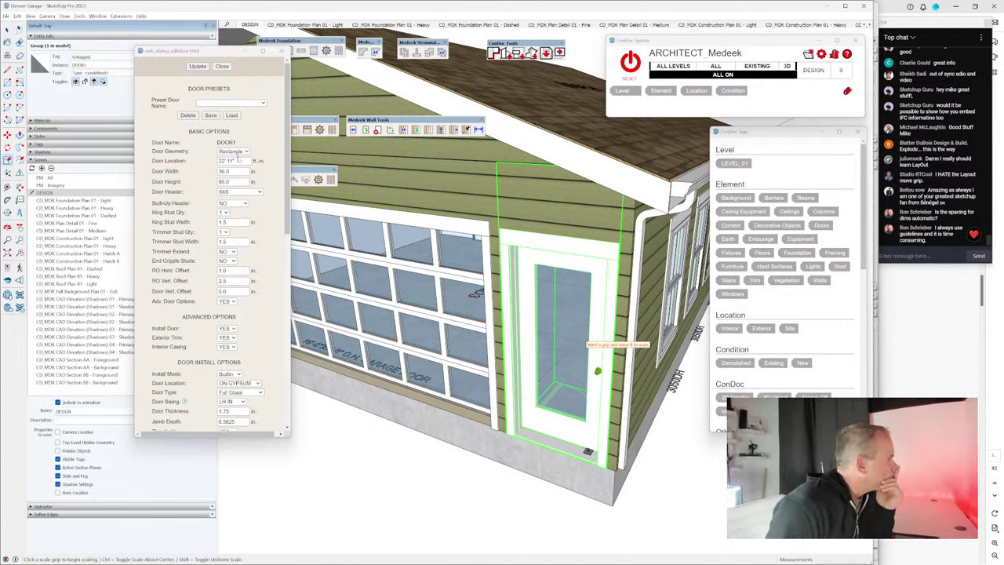
{"action": "scroll", "coordinate": [233, 255], "scroll_direction": "down", "scroll_amount": 5}
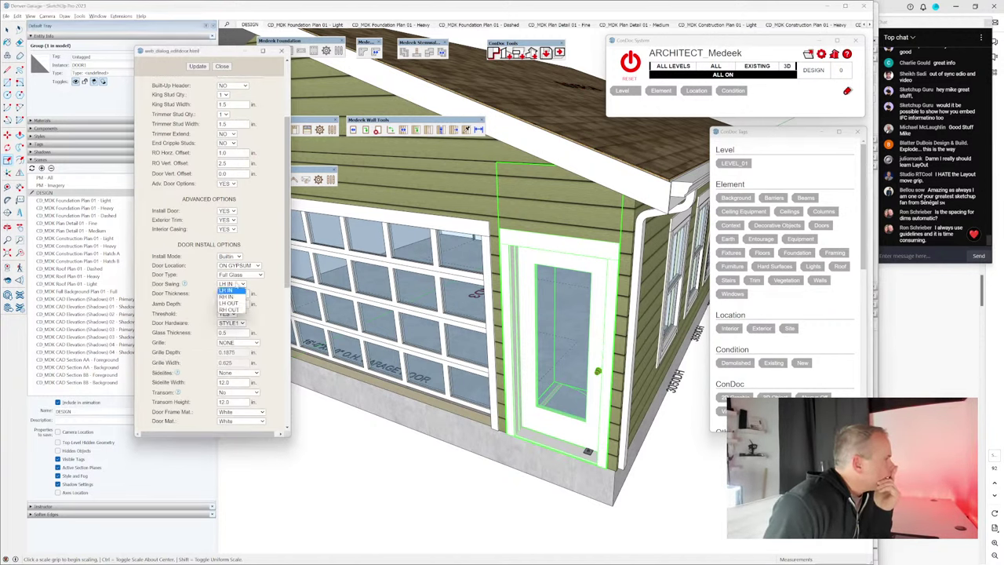
{"action": "left_click", "coordinate": [232, 284]}
{"action": "left_click", "coordinate": [227, 297]}
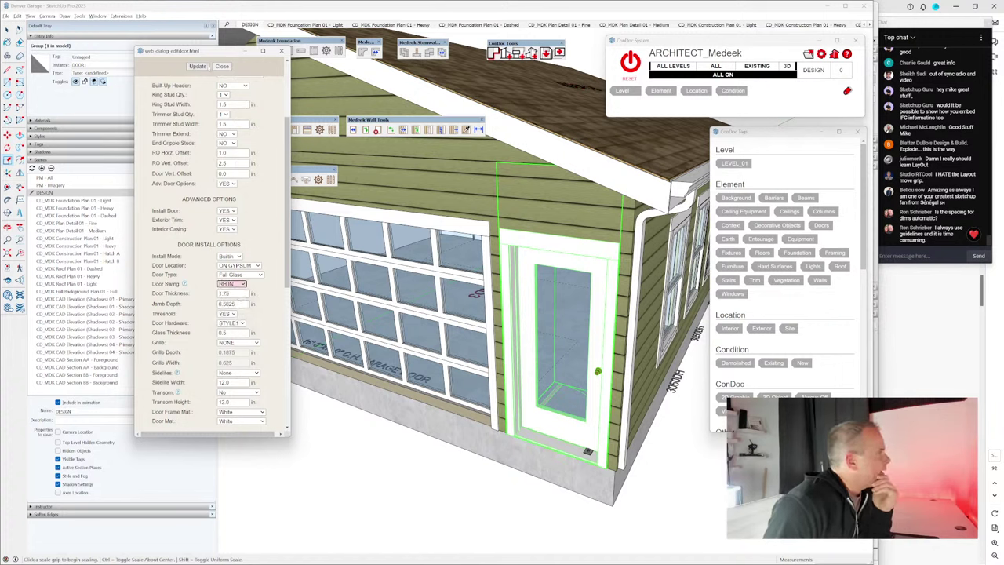
{"action": "left_click", "coordinate": [201, 66]}
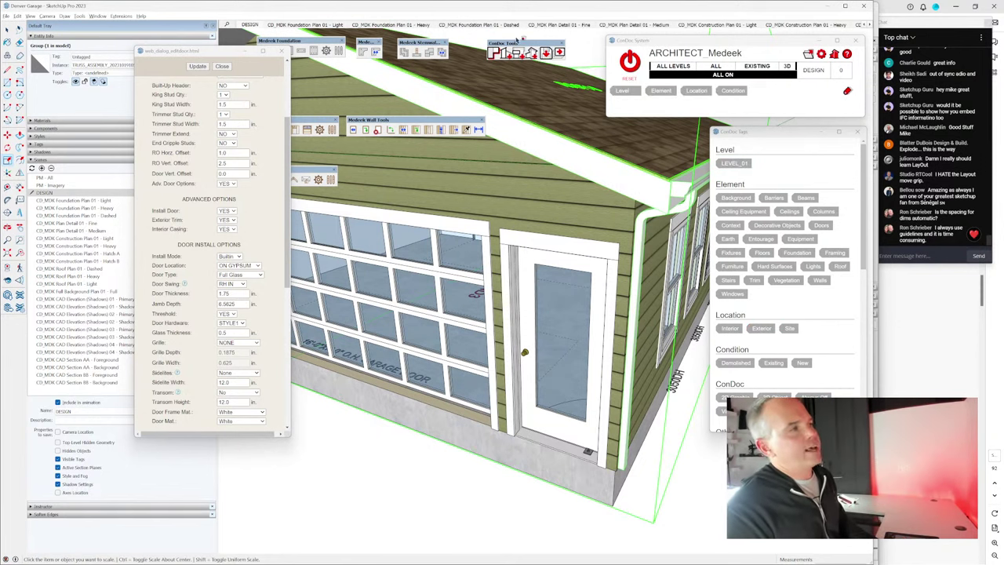
Step: Clear the selection, refresh all scene tabs and save the model
{"action": "left_click", "coordinate": [562, 191]}
{"action": "key", "text": "ctrl+t"}
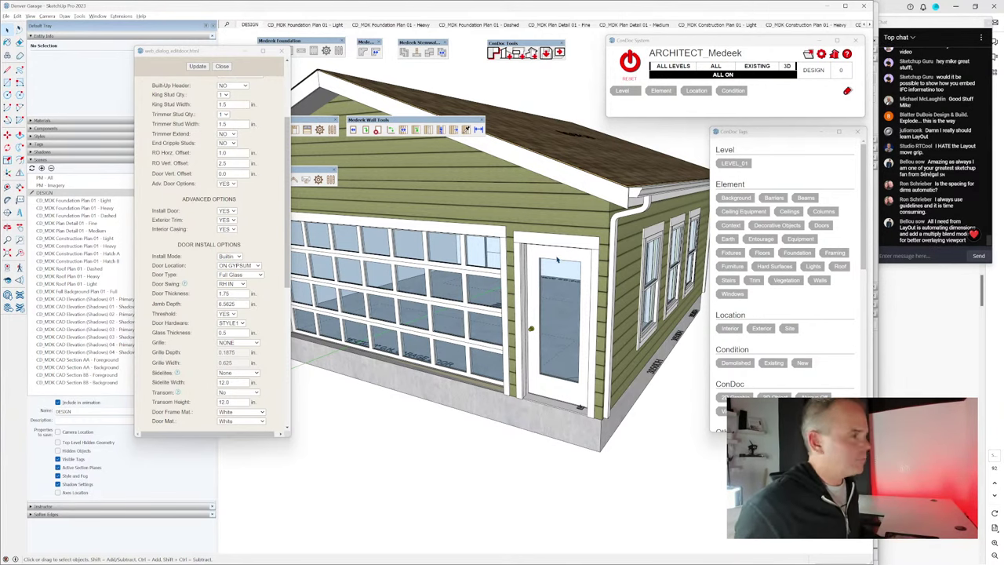
{"action": "middle_click_drag", "start_coordinate": [568, 277], "coordinate": [565, 283]}
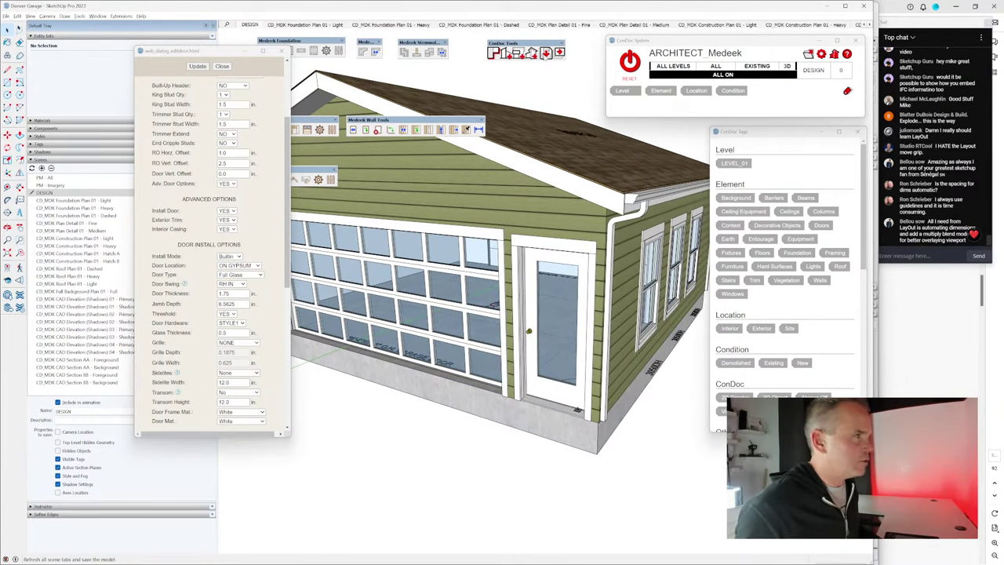
Step: Switch to the LayOut document and update the out-of-date Denver Garage model reference in Document Setup
{"action": "key", "text": "alt+Tab"}
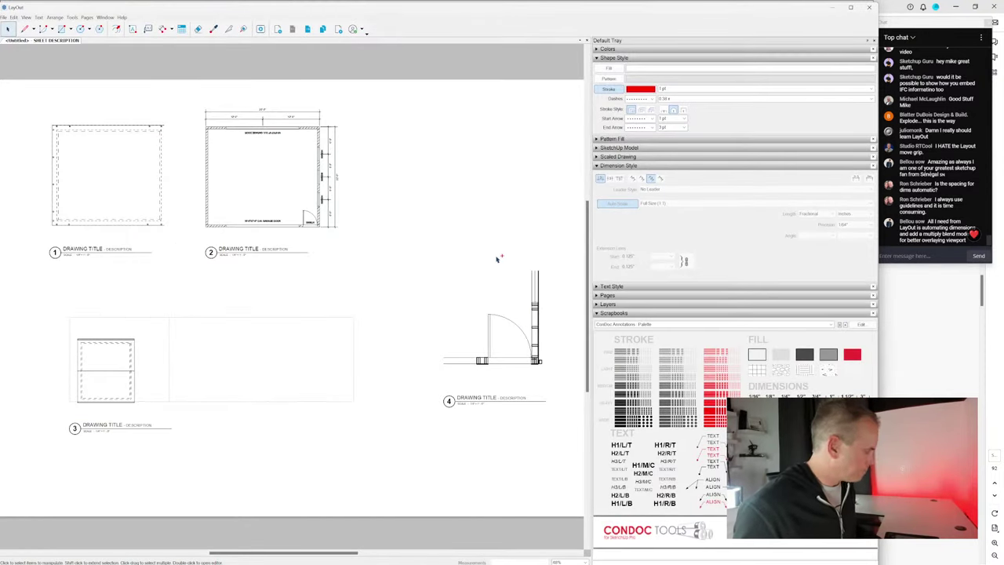
{"action": "left_click", "coordinate": [5, 16]}
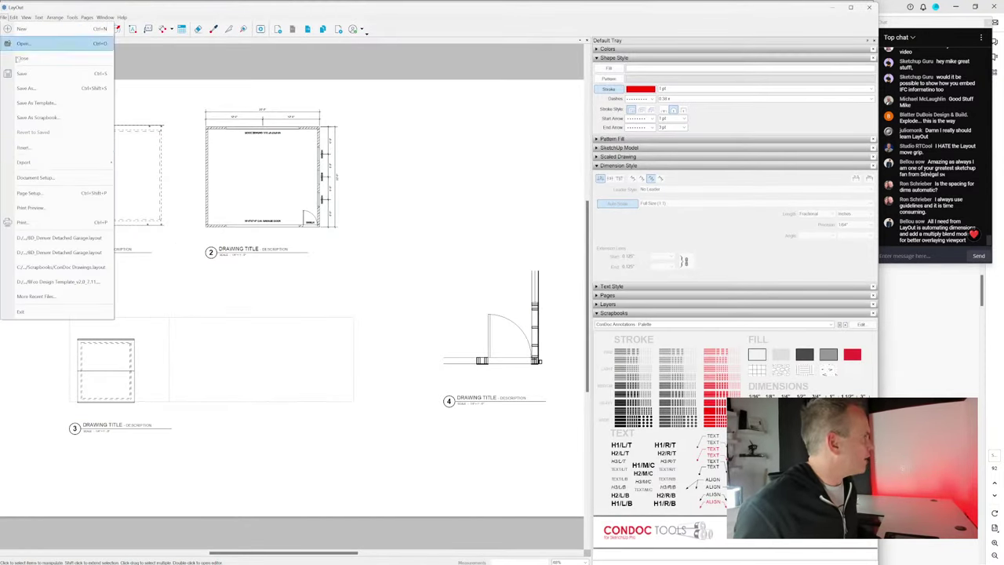
{"action": "left_click", "coordinate": [35, 166]}
{"action": "left_click", "coordinate": [146, 82]}
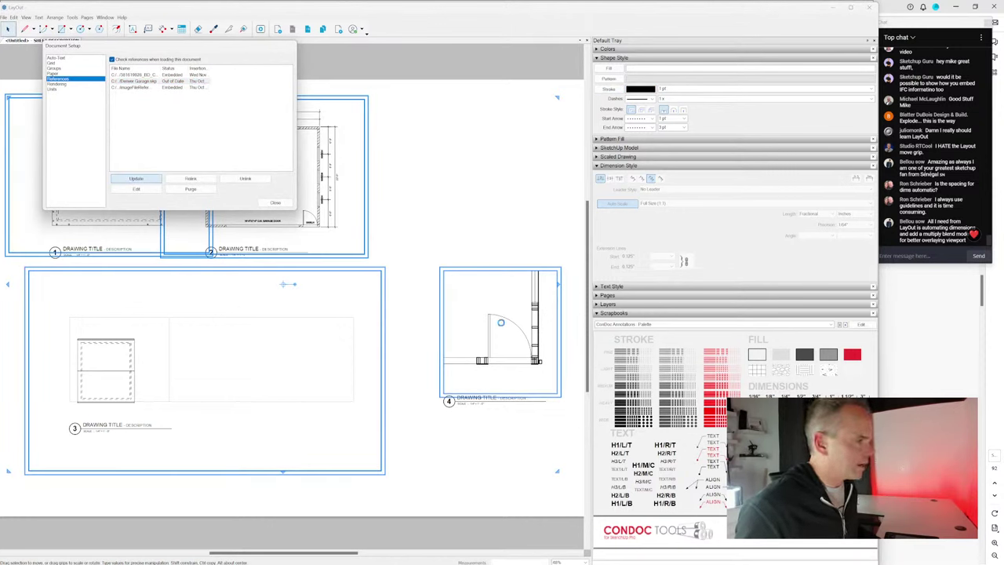
{"action": "left_click", "coordinate": [275, 202]}
Step: Reconnect the red-flagged dimensions beside the floor plan in drawing 2 to the model
{"action": "scroll", "coordinate": [338, 192], "scroll_direction": "up", "scroll_amount": 3}
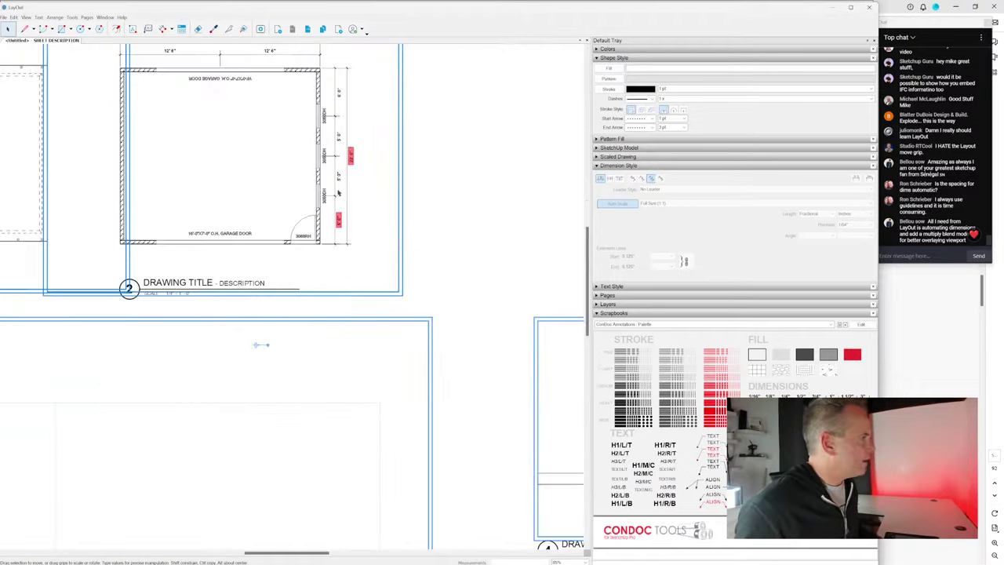
{"action": "left_click", "coordinate": [426, 139]}
{"action": "left_click_drag", "start_coordinate": [424, 105], "coordinate": [306, 254]}
{"action": "right_click", "coordinate": [347, 164]}
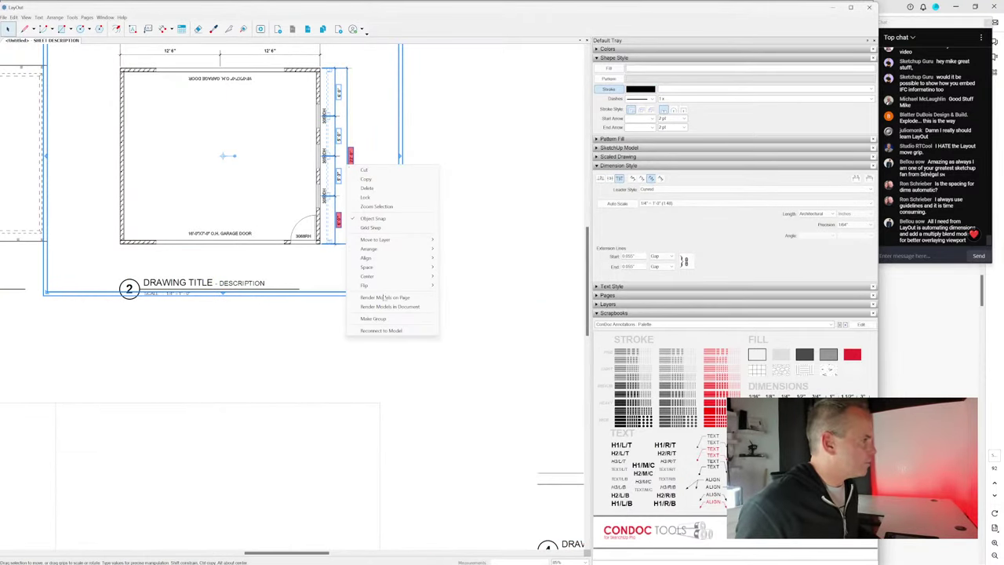
{"action": "left_click", "coordinate": [392, 331]}
{"action": "left_click", "coordinate": [426, 277]}
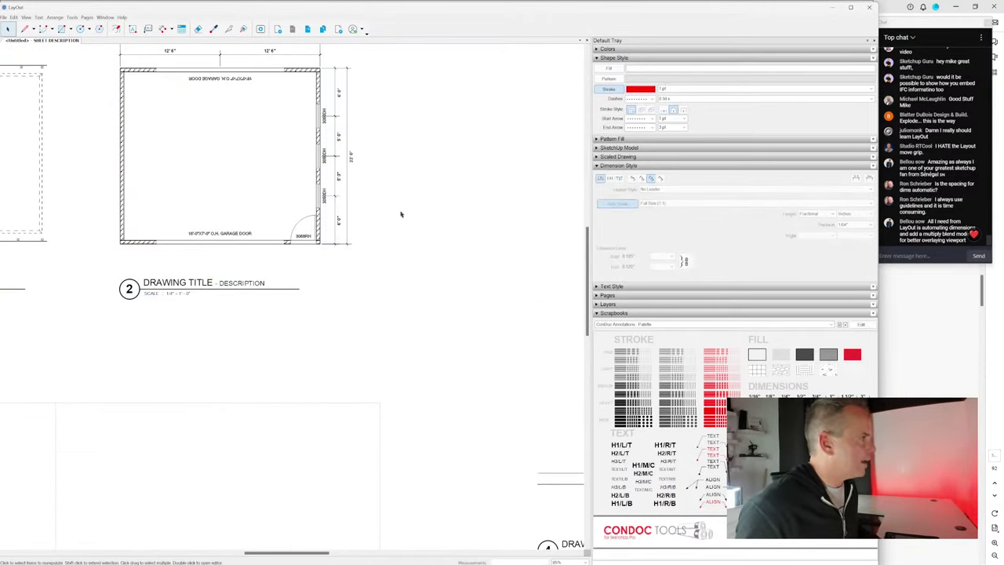
Step: Go to the elevations on Page 2 and examine the entry door, gutters and downspouts in the four drawings
{"action": "left_click", "coordinate": [307, 31]}
{"action": "scroll", "coordinate": [340, 253], "scroll_direction": "down", "scroll_amount": 2}
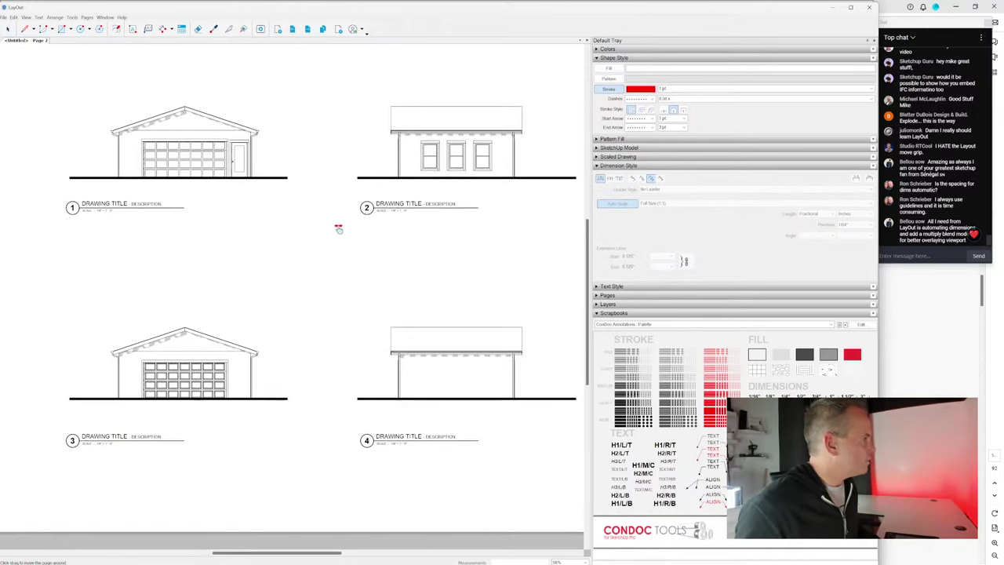
{"action": "scroll", "coordinate": [294, 167], "scroll_direction": "up", "scroll_amount": 1}
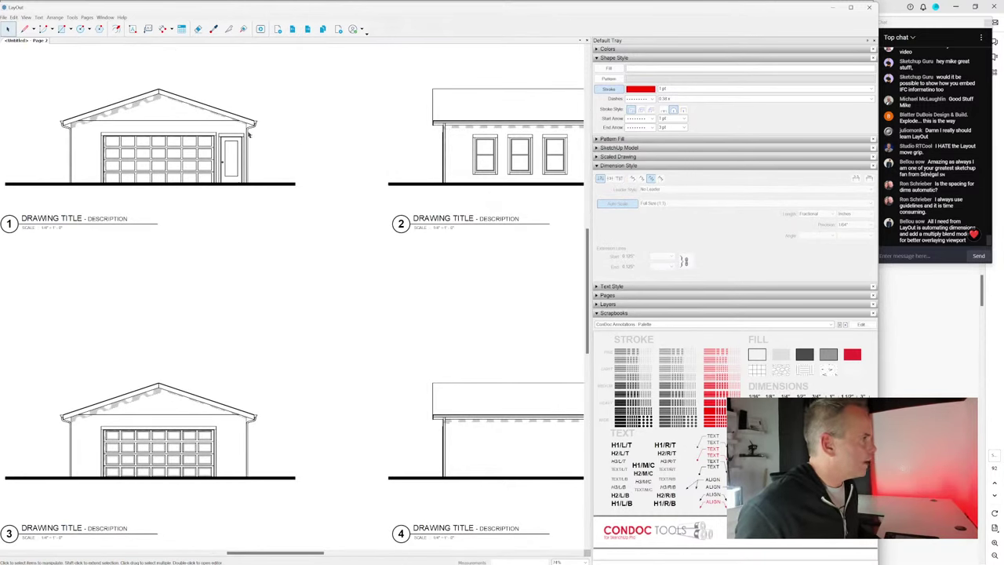
{"action": "scroll", "coordinate": [242, 137], "scroll_direction": "up", "scroll_amount": 3}
{"action": "scroll", "coordinate": [258, 188], "scroll_direction": "down", "scroll_amount": 4}
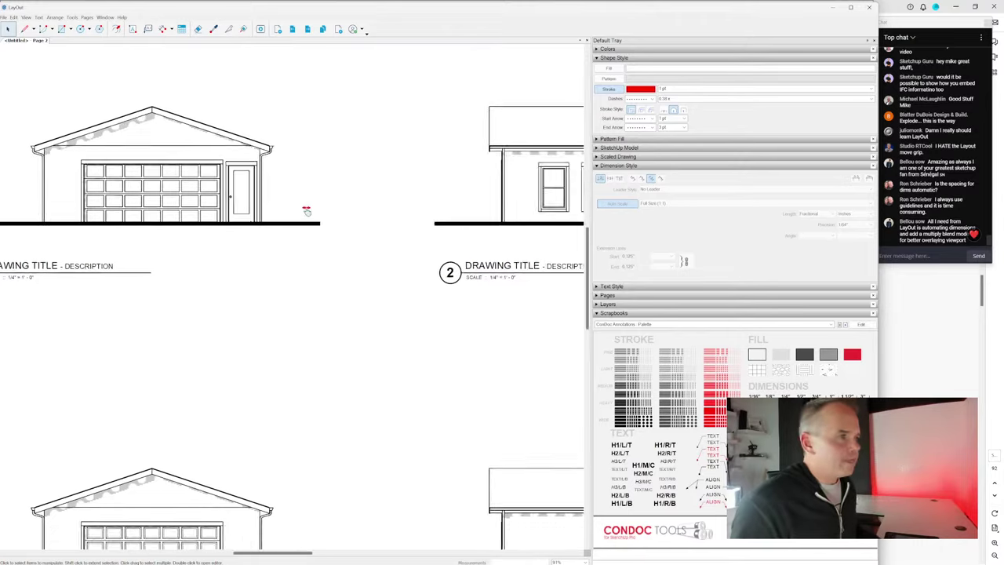
{"action": "scroll", "coordinate": [303, 206], "scroll_direction": "down", "scroll_amount": 1}
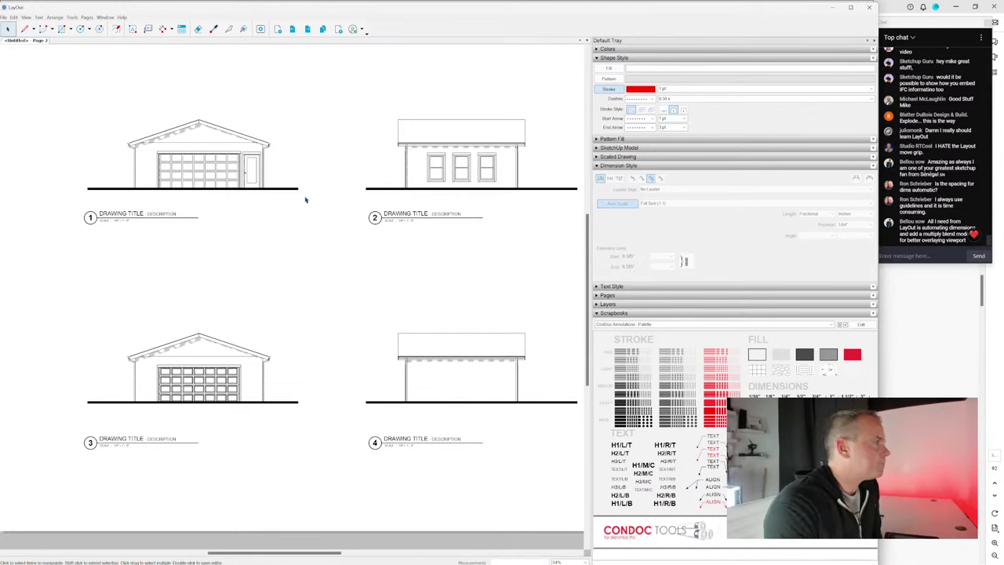
{"action": "scroll", "coordinate": [305, 200], "scroll_direction": "down", "scroll_amount": 2}
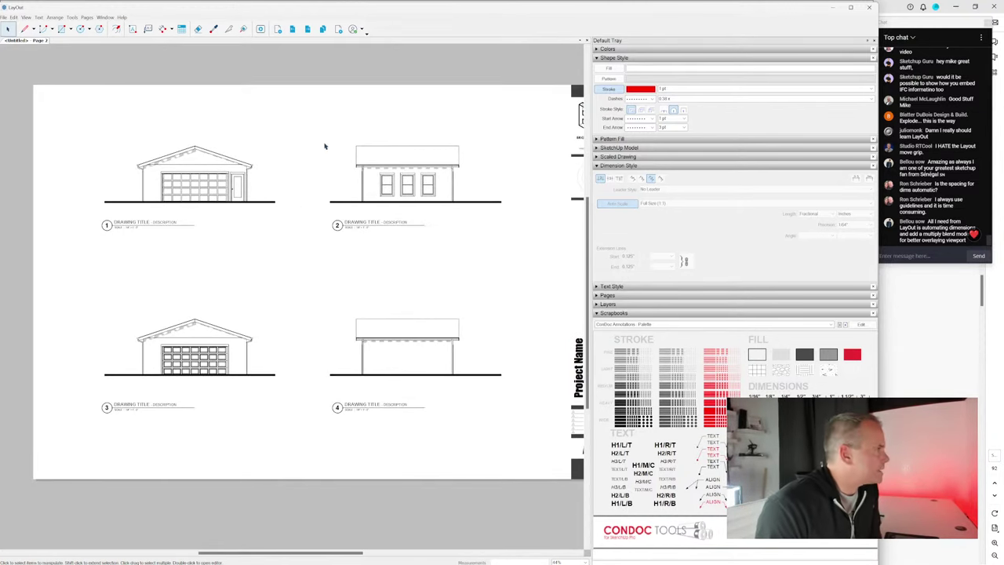
{"action": "middle_click_drag", "start_coordinate": [407, 163], "coordinate": [404, 163]}
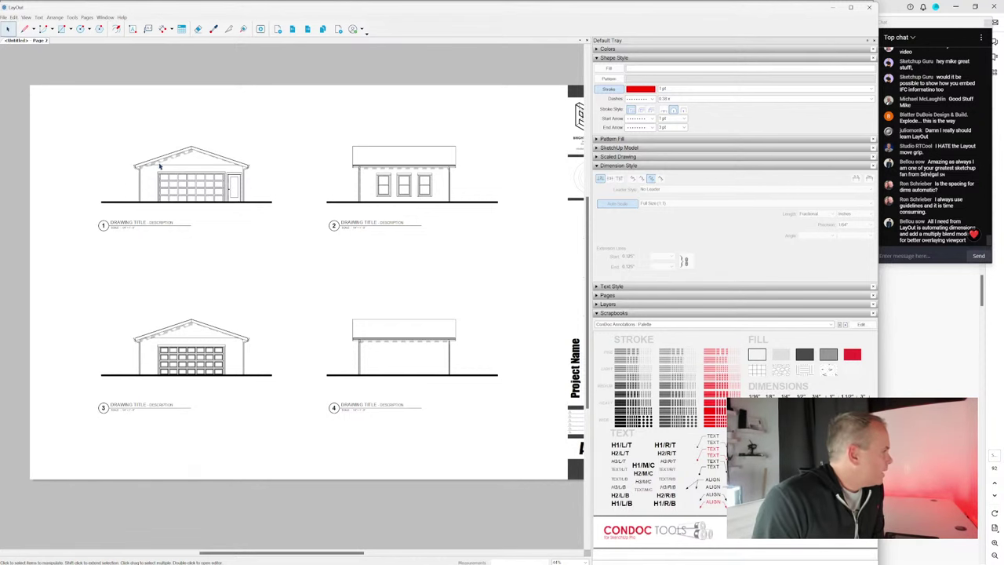
Step: Set the document's display resolution to Medium for both viewports and images in the rendering settings
{"action": "scroll", "coordinate": [160, 166], "scroll_direction": "up", "scroll_amount": 3}
{"action": "scroll", "coordinate": [160, 165], "scroll_direction": "up", "scroll_amount": 5}
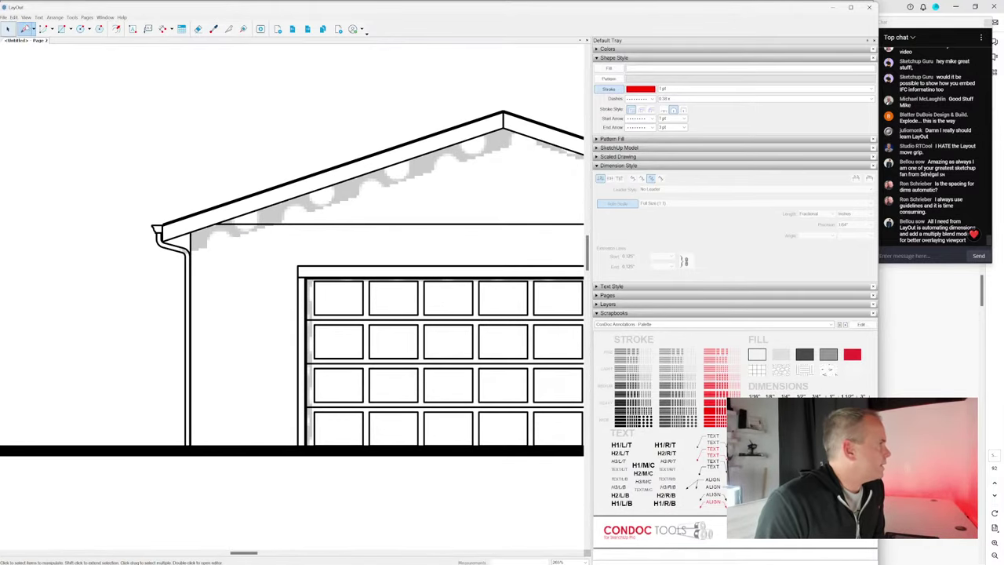
{"action": "left_click", "coordinate": [5, 17]}
{"action": "left_click", "coordinate": [39, 176]}
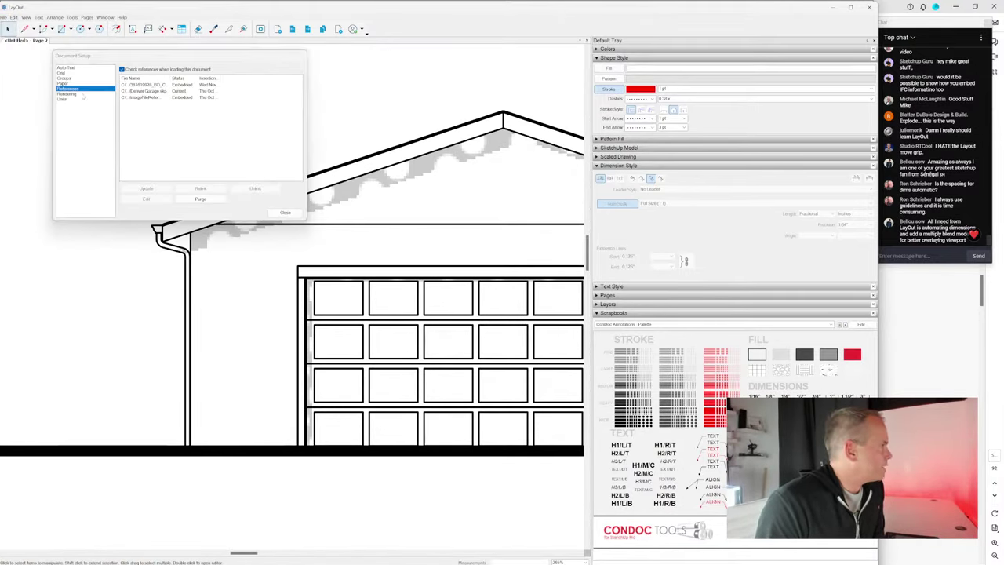
{"action": "left_click", "coordinate": [77, 94]}
{"action": "left_click", "coordinate": [169, 80]}
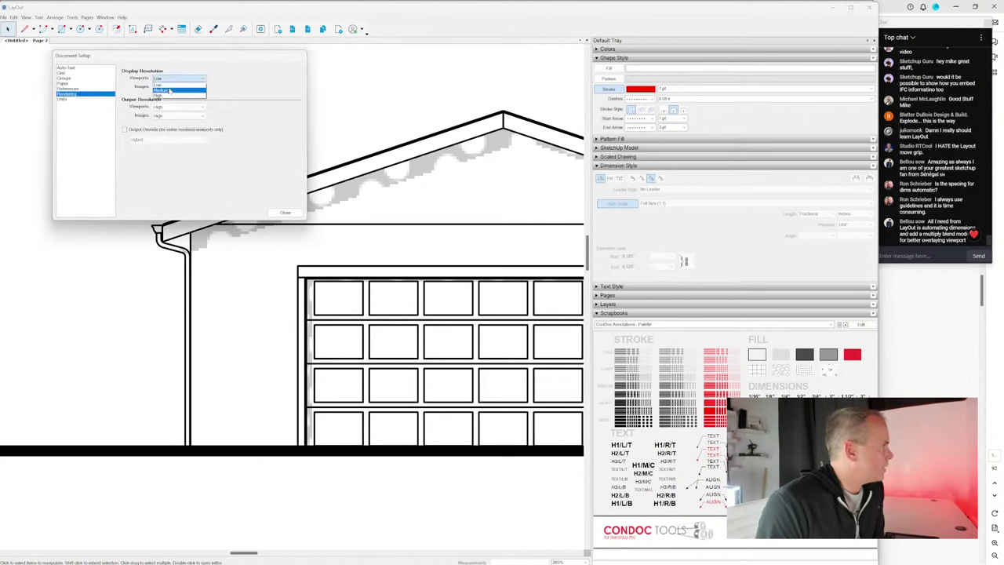
{"action": "left_click", "coordinate": [169, 90]}
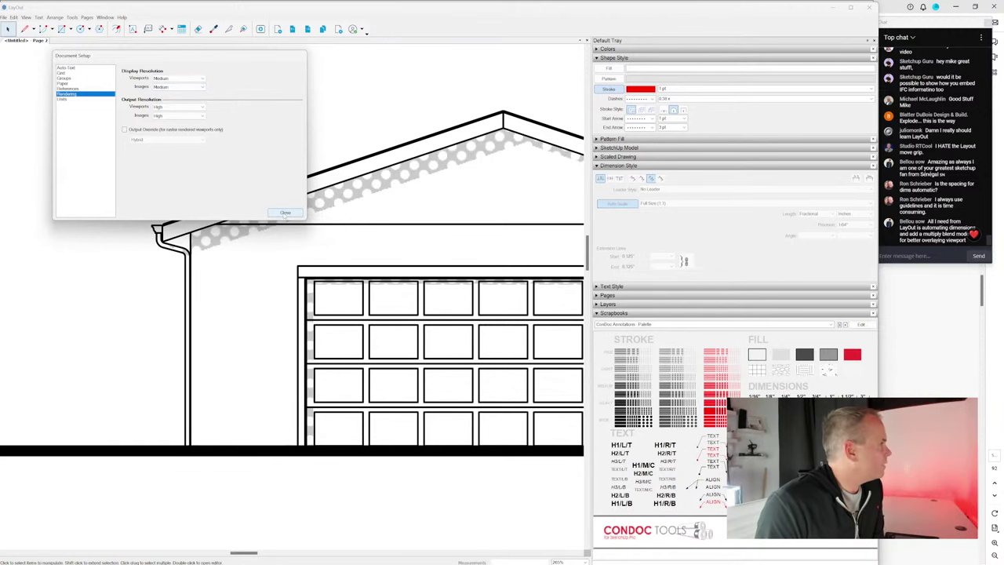
{"action": "left_click", "coordinate": [285, 212]}
Step: Render the models on the elevations page
{"action": "scroll", "coordinate": [295, 198], "scroll_direction": "down", "scroll_amount": 4}
{"action": "right_click", "coordinate": [291, 105]}
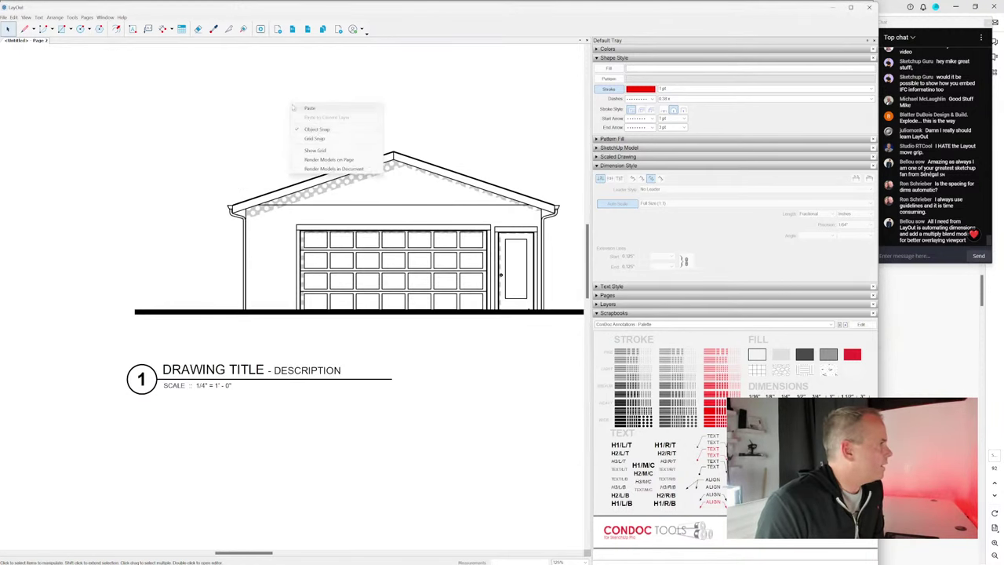
{"action": "scroll", "coordinate": [317, 148], "scroll_direction": "down", "scroll_amount": 6}
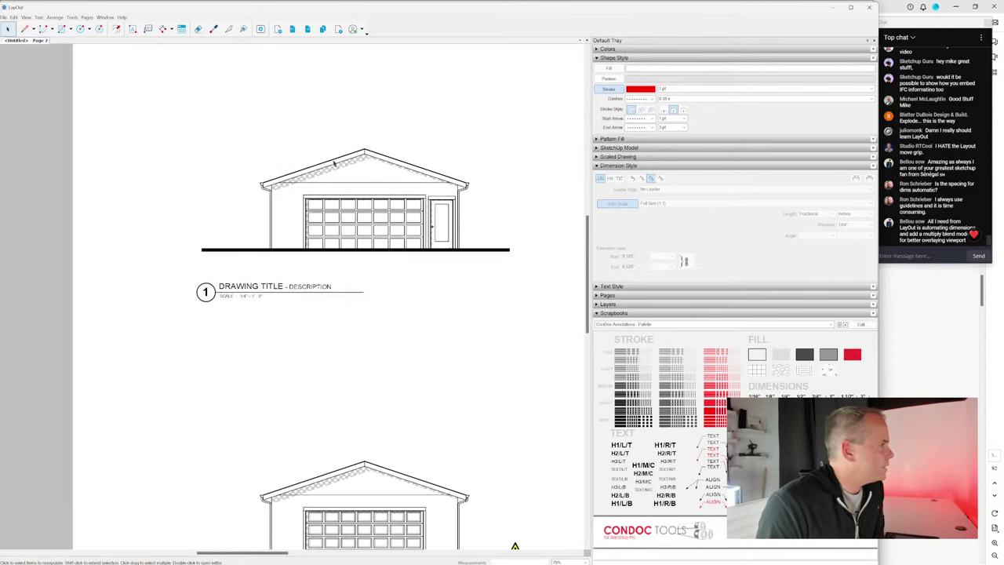
{"action": "middle_click_drag", "start_coordinate": [436, 307], "coordinate": [353, 291]}
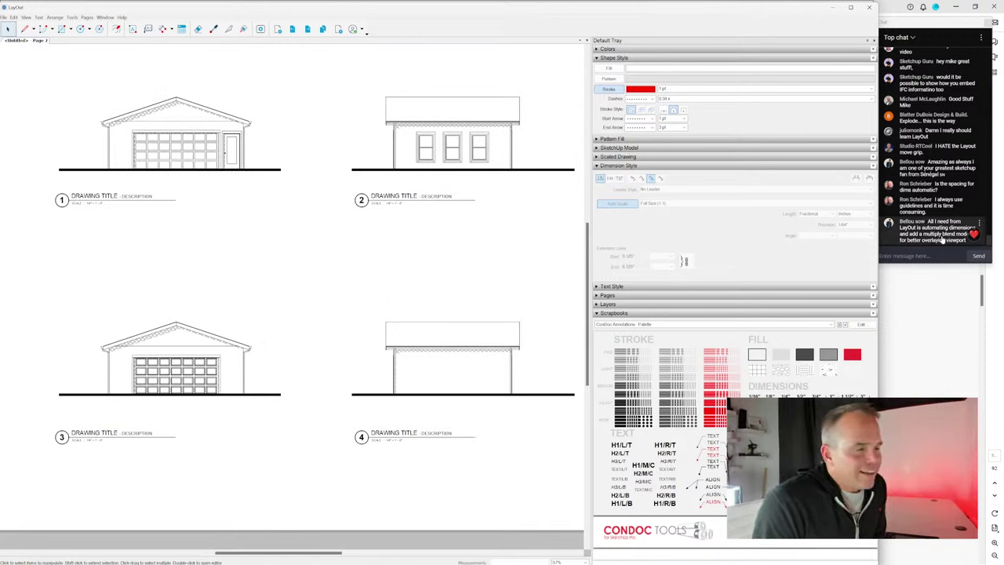
Step: View the whole elevations sheet and return to the floor plan sheet A1.01
{"action": "scroll", "coordinate": [403, 240], "scroll_direction": "down", "scroll_amount": 3}
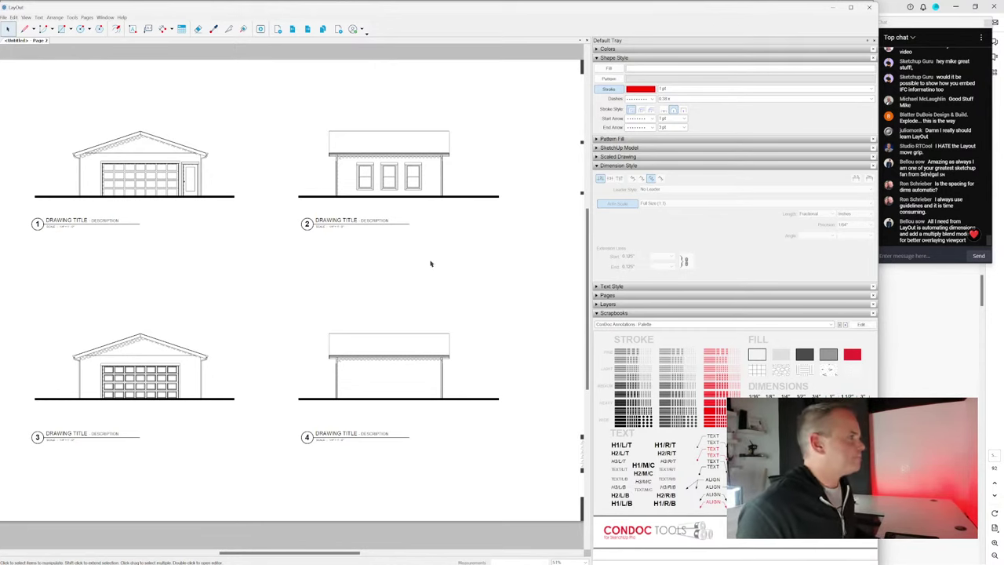
{"action": "scroll", "coordinate": [430, 264], "scroll_direction": "down", "scroll_amount": 3}
{"action": "middle_click_drag", "start_coordinate": [398, 287], "coordinate": [379, 290]}
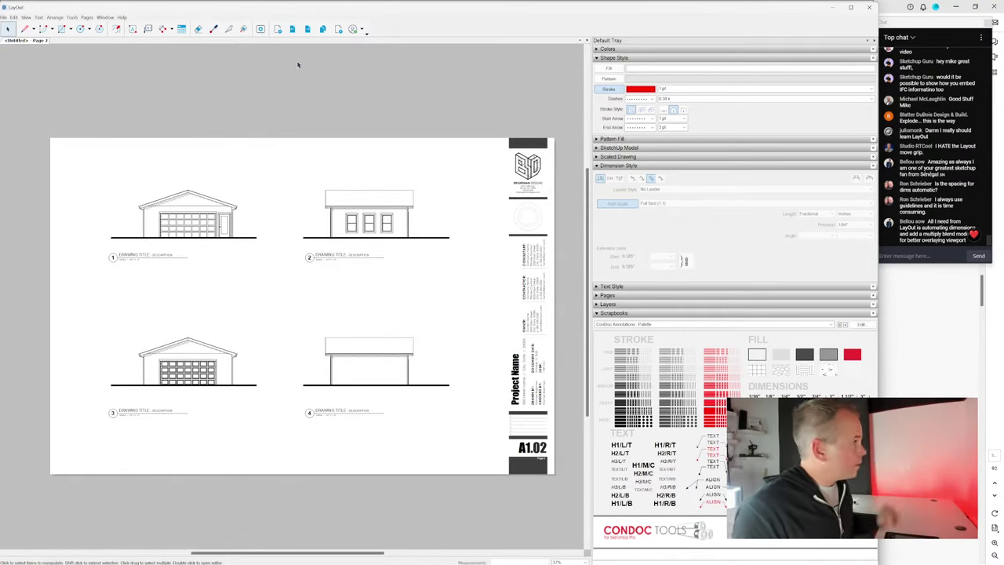
{"action": "left_click", "coordinate": [291, 29]}
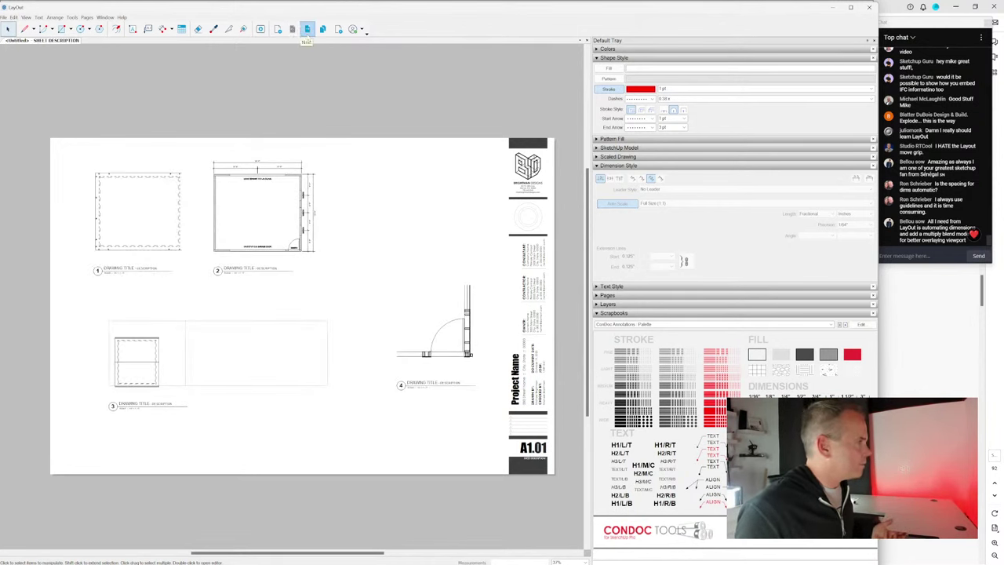
Step: Go forward to the garage section drawings on Page 3, sheet A1.03
{"action": "left_click", "coordinate": [307, 29]}
{"action": "left_click", "coordinate": [307, 29]}
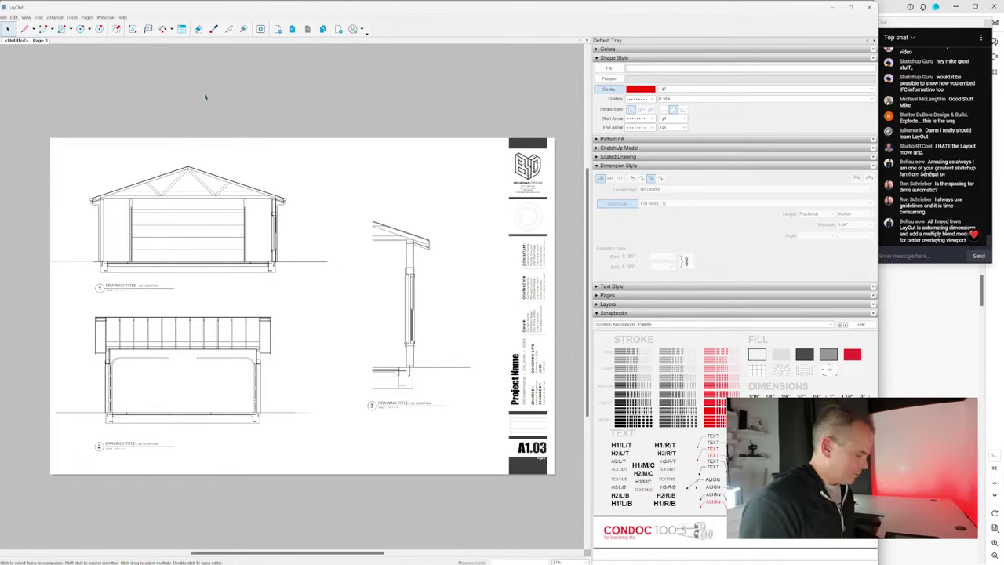
Step: Open the BD_Denver Detached Garage layout file from the LIVESTREAM folder and dismiss its document references check
{"action": "key", "text": "ctrl+o"}
{"action": "key", "text": "super"}
{"action": "key", "text": "super"}
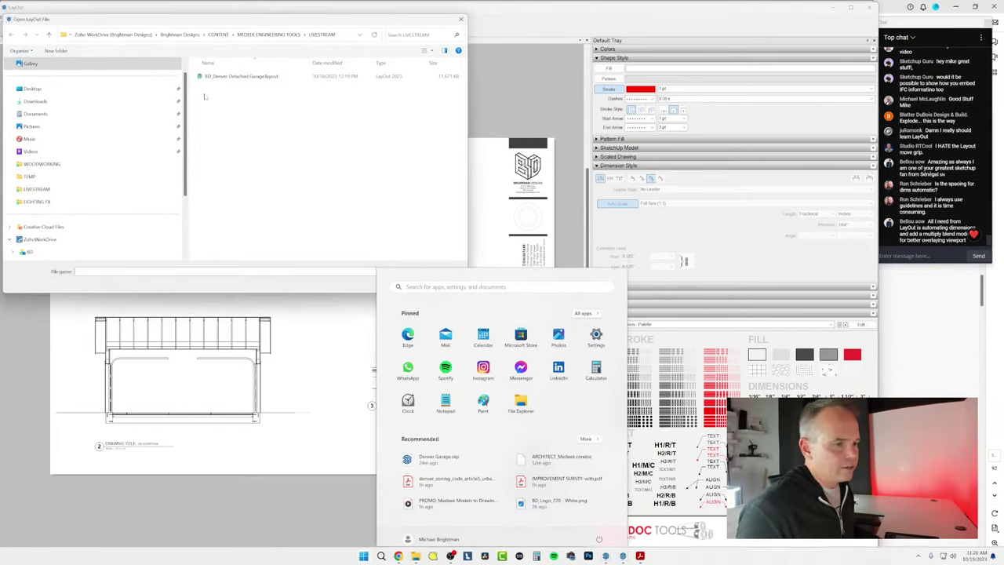
{"action": "double_click", "coordinate": [240, 76]}
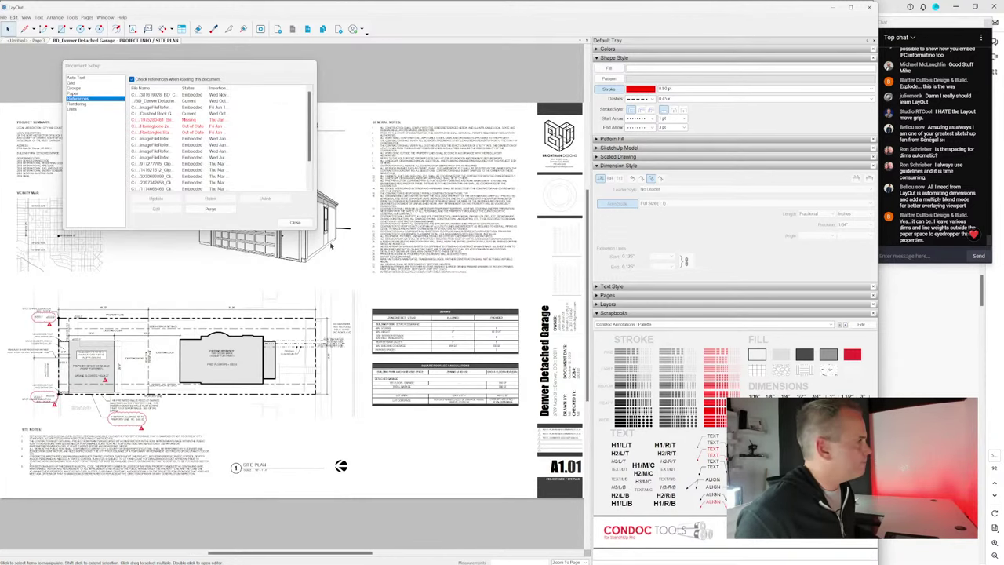
{"action": "left_click", "coordinate": [295, 223]}
Step: View the plans and elevations on sheet A1.02 of the Denver Detached Garage set and return to the site plan sheet A1.01
{"action": "scroll", "coordinate": [352, 231], "scroll_direction": "down", "scroll_amount": 1}
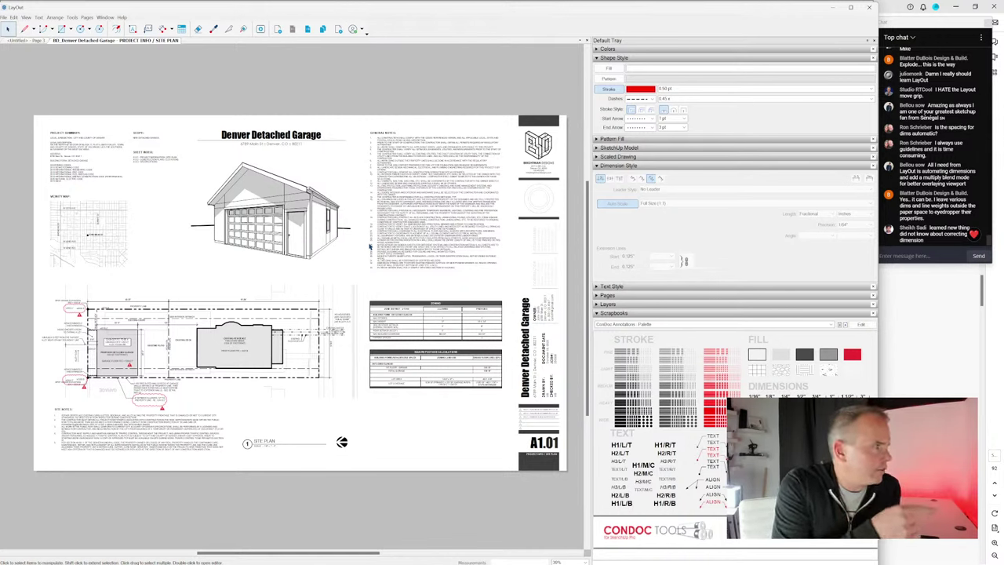
{"action": "left_click", "coordinate": [308, 29]}
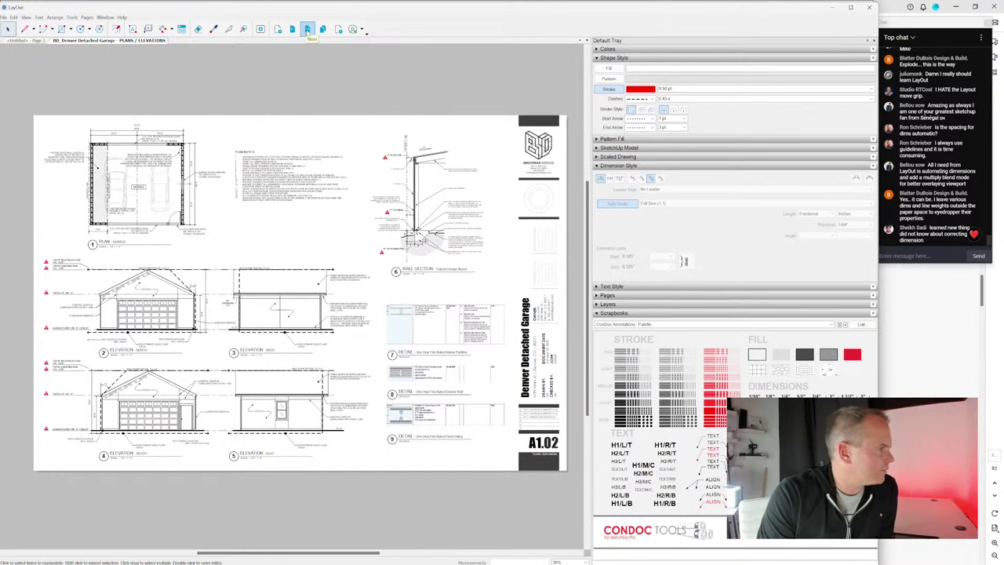
{"action": "left_click", "coordinate": [308, 29]}
{"action": "left_click", "coordinate": [292, 29]}
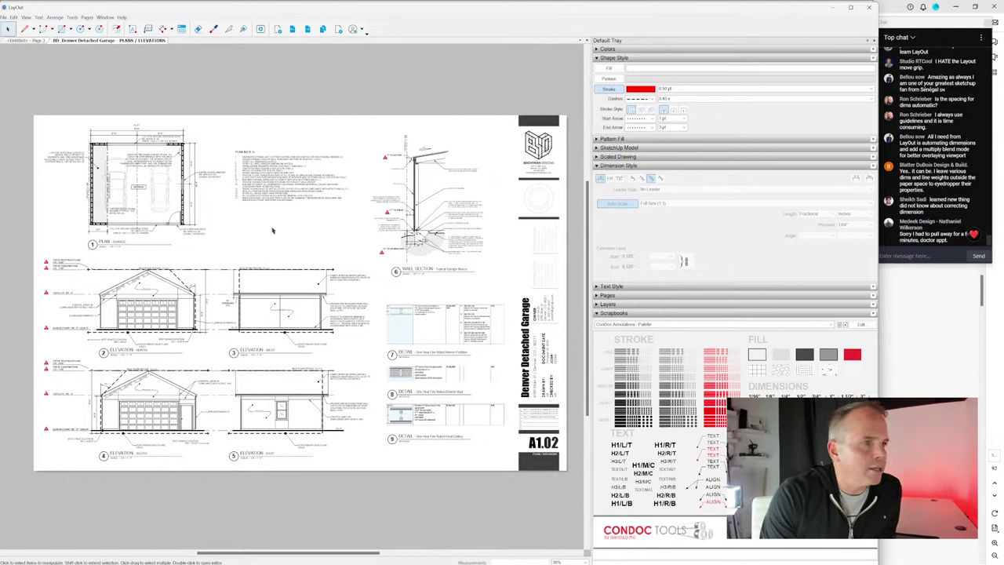
{"action": "left_click", "coordinate": [292, 29]}
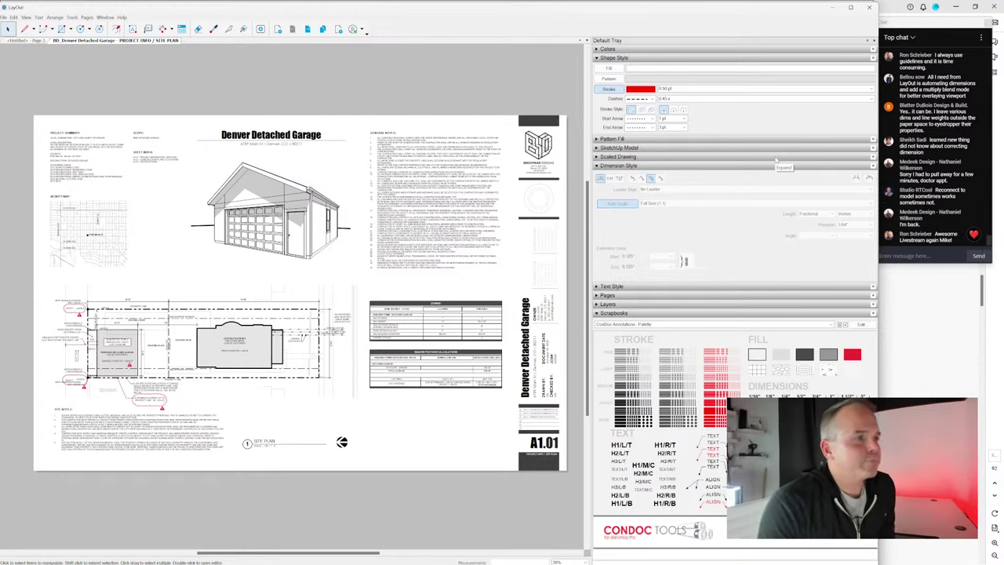
Step: Make the live chat window taller, shift it slightly over the drawing window, and return to the Denver Detached Garage document
{"action": "left_click", "coordinate": [918, 256]}
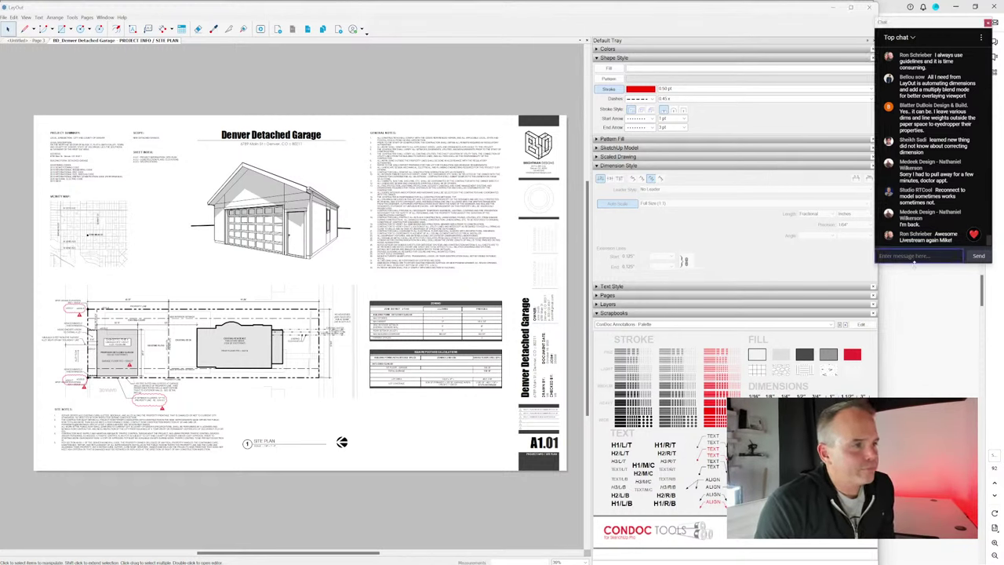
{"action": "left_click_drag", "start_coordinate": [914, 263], "coordinate": [919, 413]}
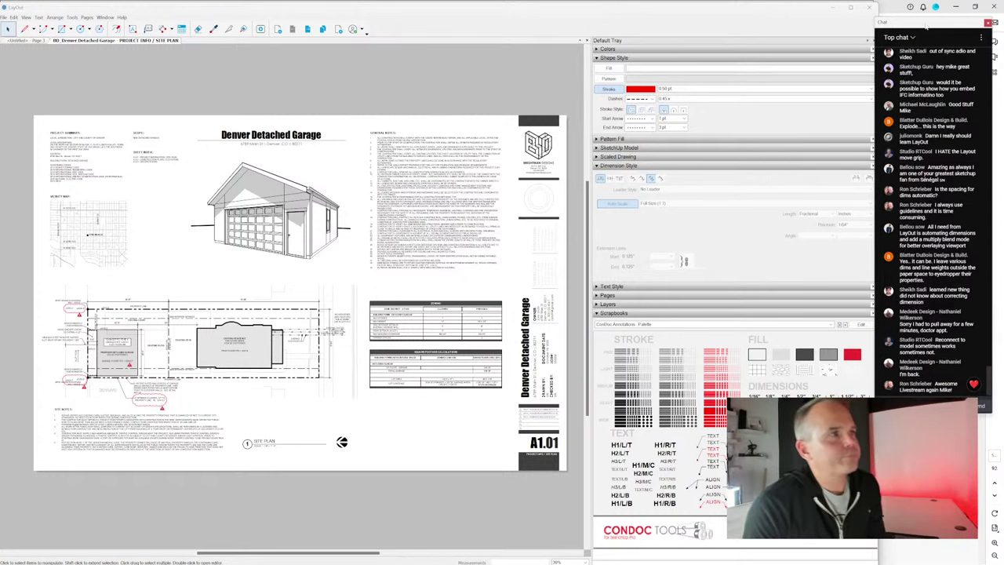
{"action": "left_click_drag", "start_coordinate": [926, 26], "coordinate": [904, 25]}
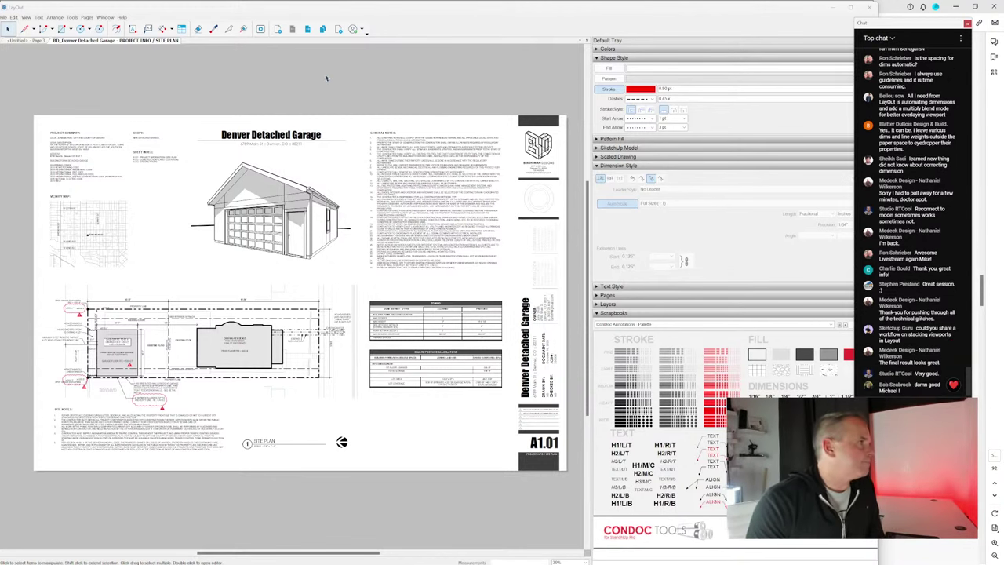
{"action": "left_click", "coordinate": [400, 73]}
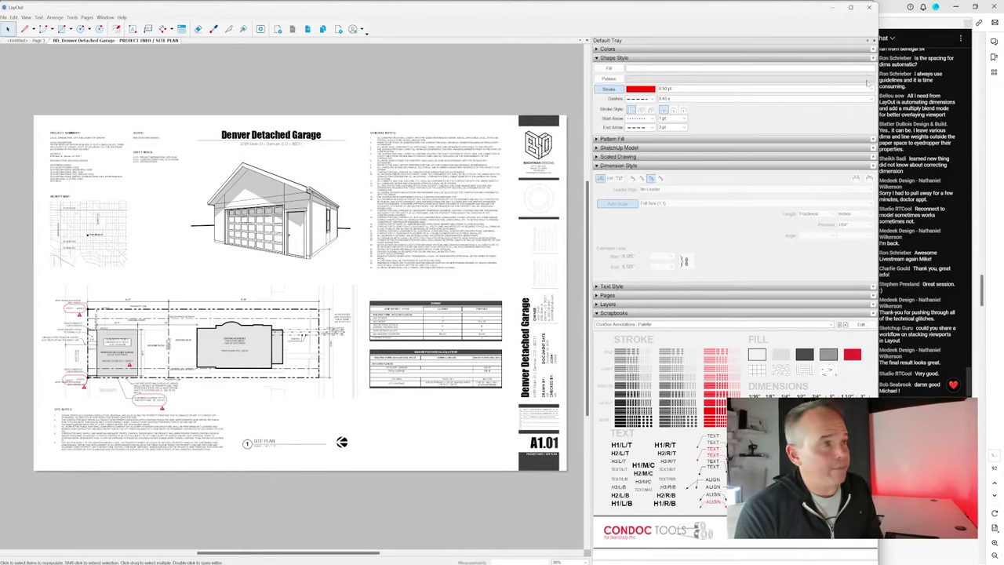
Step: Switch to the Denver Garage model in SketchUp and open the ConDoc Configurator at full size
{"action": "key", "text": "alt+Tab"}
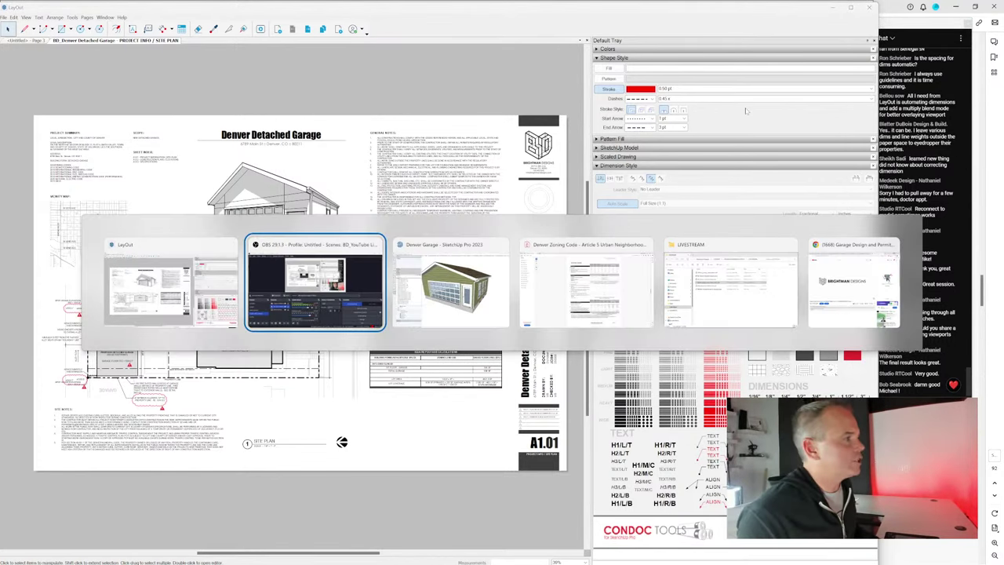
{"action": "key", "text": "alt+Tab"}
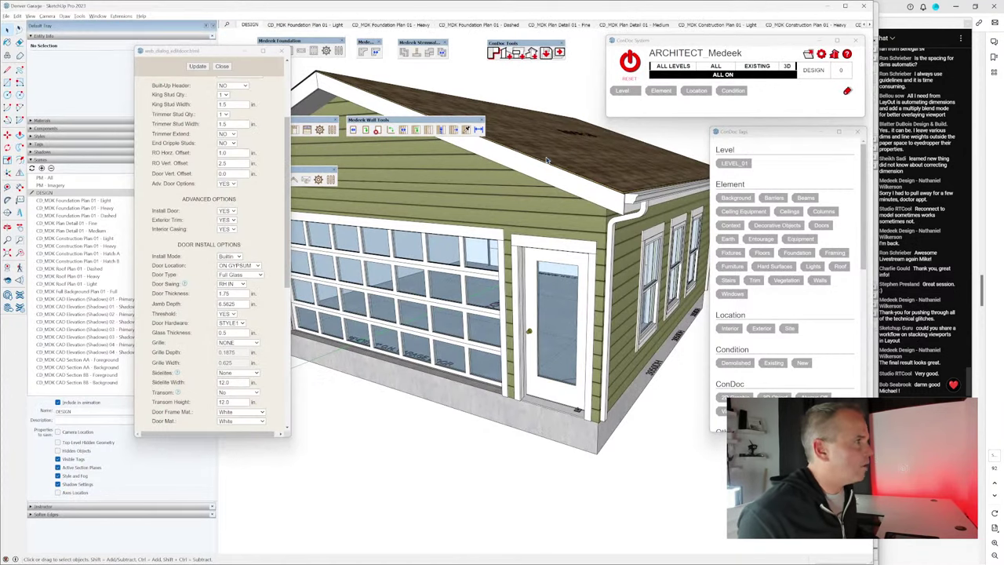
{"action": "left_click", "coordinate": [821, 55]}
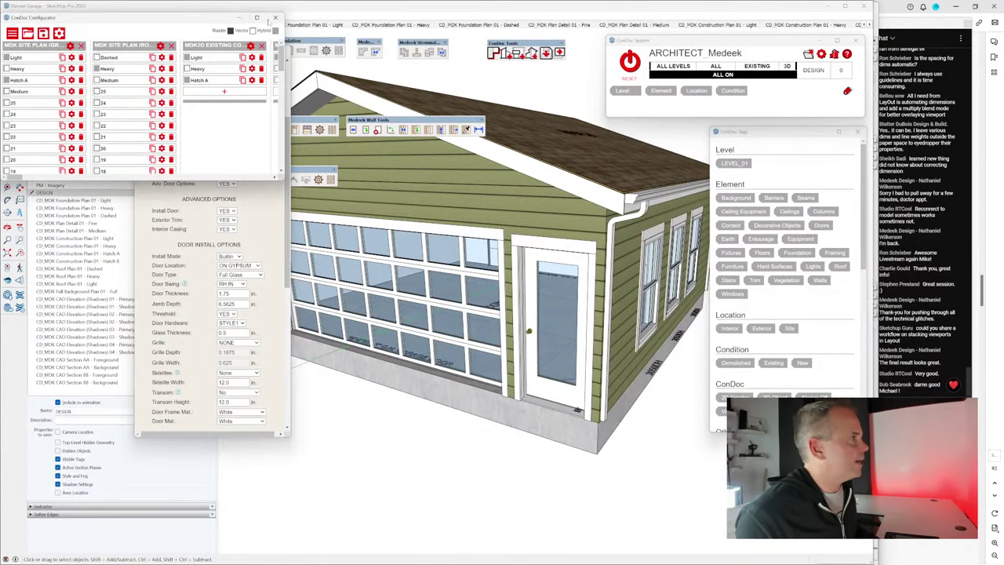
{"action": "left_click", "coordinate": [267, 18]}
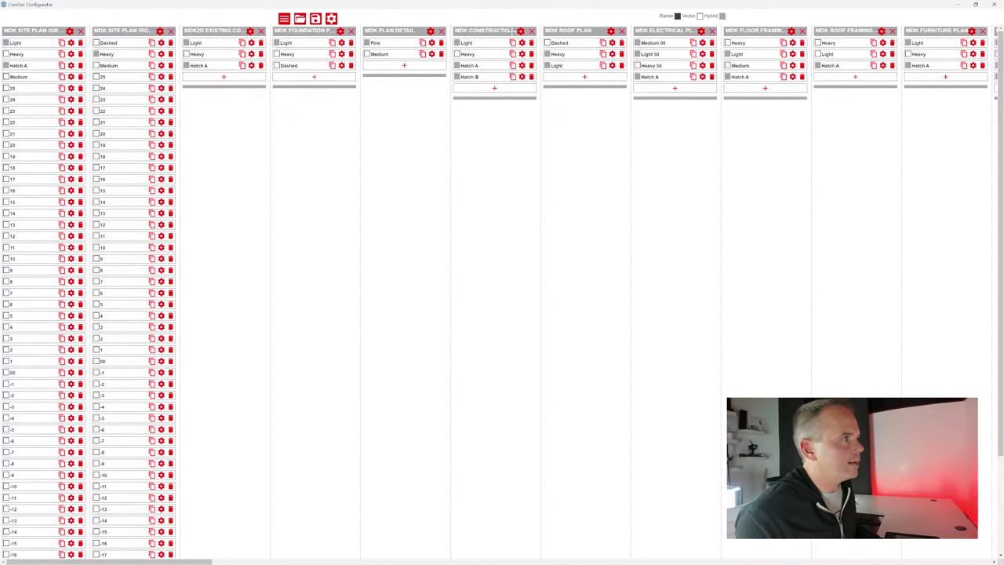
Step: Open the viewport properties of the construction plan's Light, Heavy, Hatch A and Hatch B viewports and line them up for comparison
{"action": "left_click", "coordinate": [521, 66]}
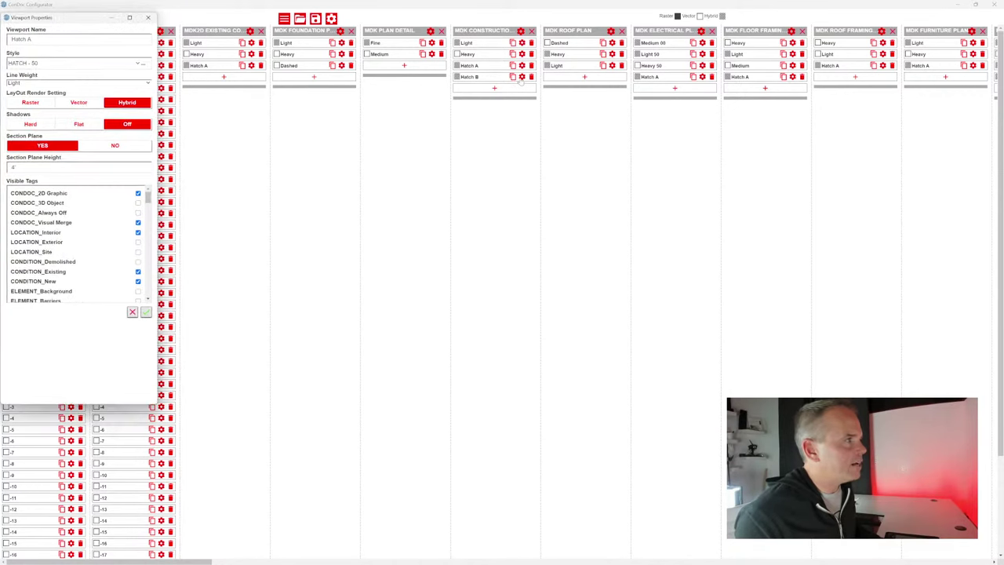
{"action": "left_click", "coordinate": [521, 76]}
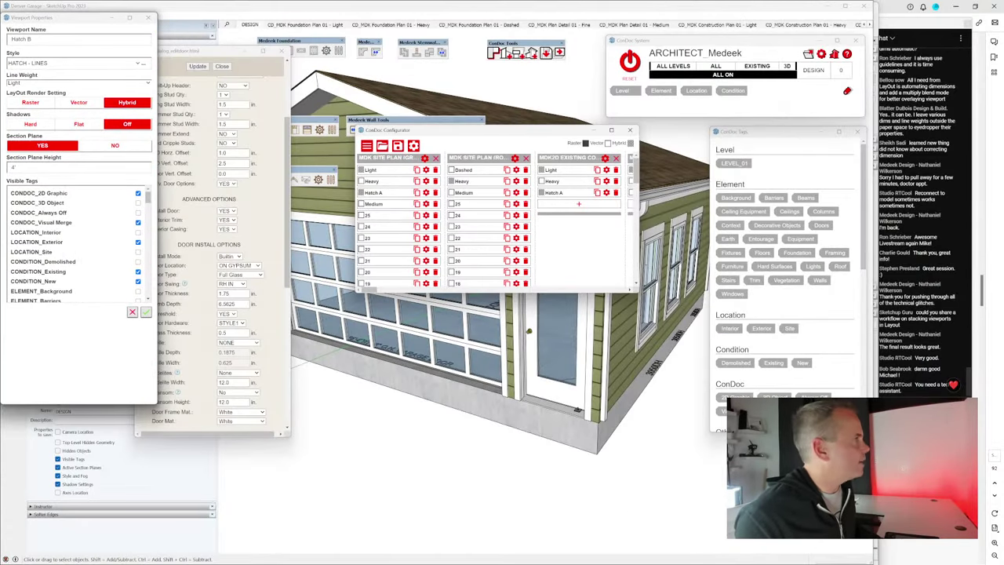
{"action": "left_click_drag", "start_coordinate": [75, 17], "coordinate": [804, 69]}
{"action": "left_click_drag", "start_coordinate": [73, 20], "coordinate": [622, 69]}
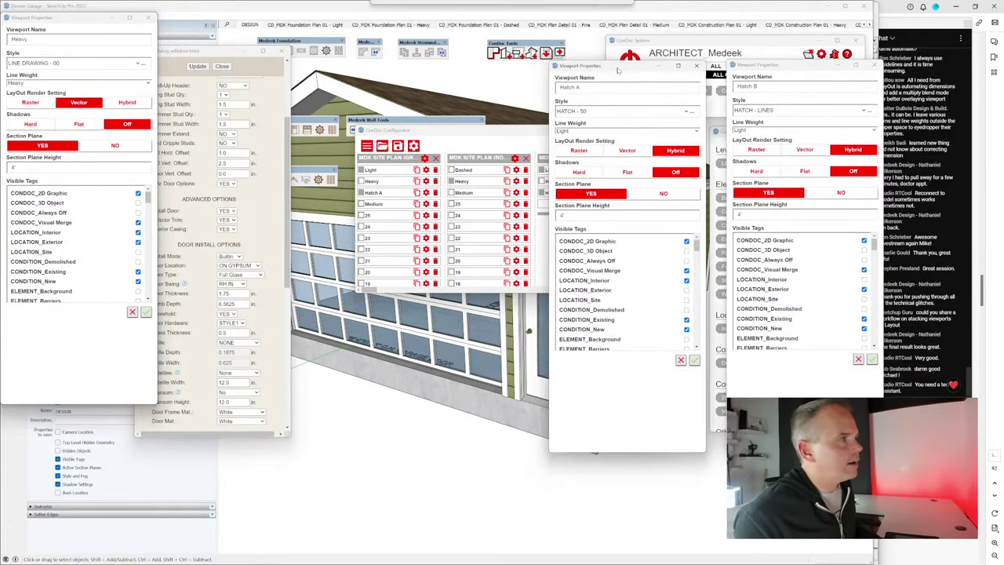
{"action": "left_click_drag", "start_coordinate": [58, 20], "coordinate": [432, 68]}
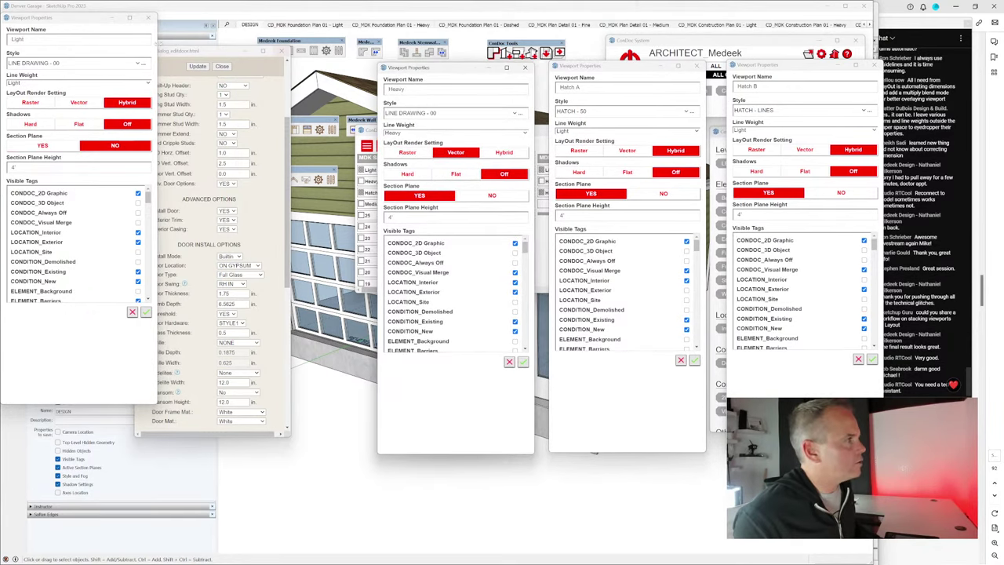
{"action": "left_click_drag", "start_coordinate": [46, 24], "coordinate": [248, 71]}
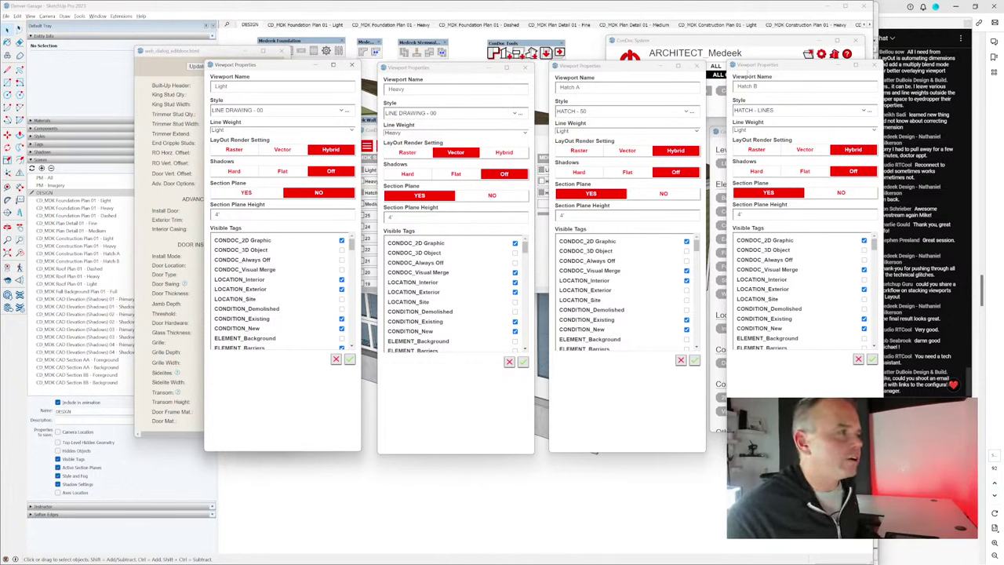
{"action": "left_click_drag", "start_coordinate": [305, 65], "coordinate": [216, 72]}
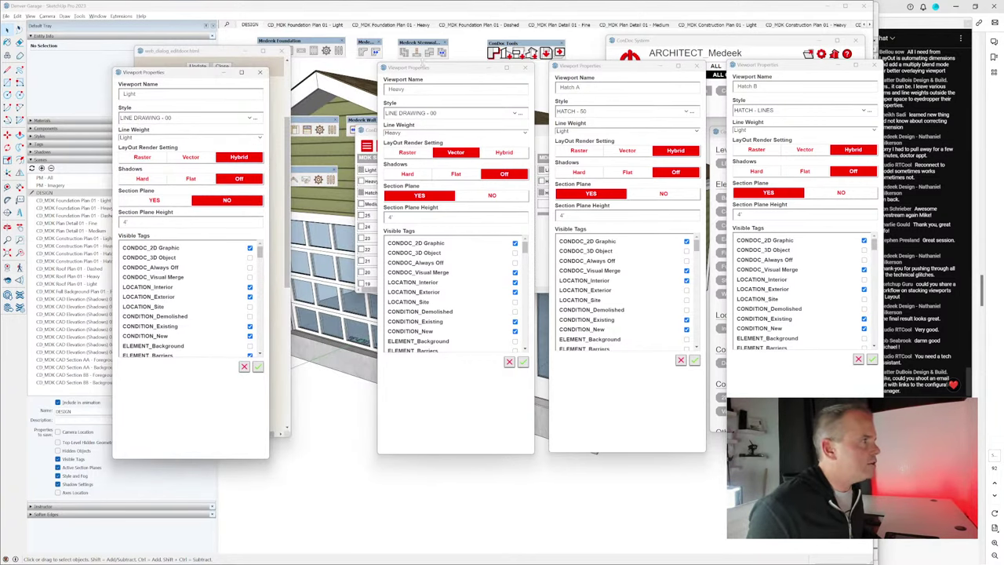
{"action": "left_click_drag", "start_coordinate": [423, 75], "coordinate": [330, 76]}
{"action": "left_click_drag", "start_coordinate": [585, 71], "coordinate": [491, 78]}
{"action": "left_click_drag", "start_coordinate": [784, 64], "coordinate": [676, 72]}
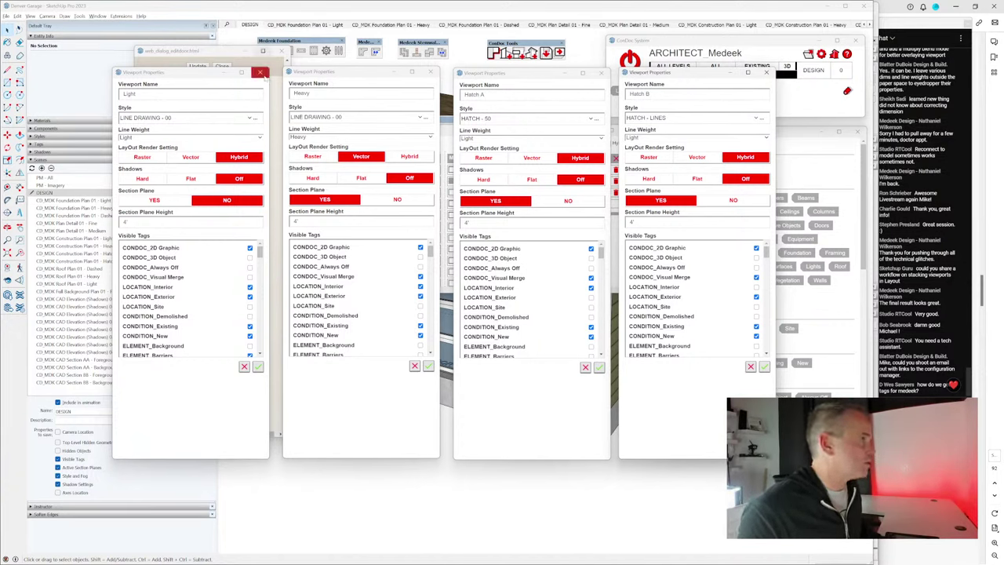
Step: Close the viewport properties of the Light, Heavy, Hatch A and Hatch B viewports
{"action": "left_click", "coordinate": [259, 72]}
{"action": "left_click", "coordinate": [430, 71]}
{"action": "left_click", "coordinate": [601, 72]}
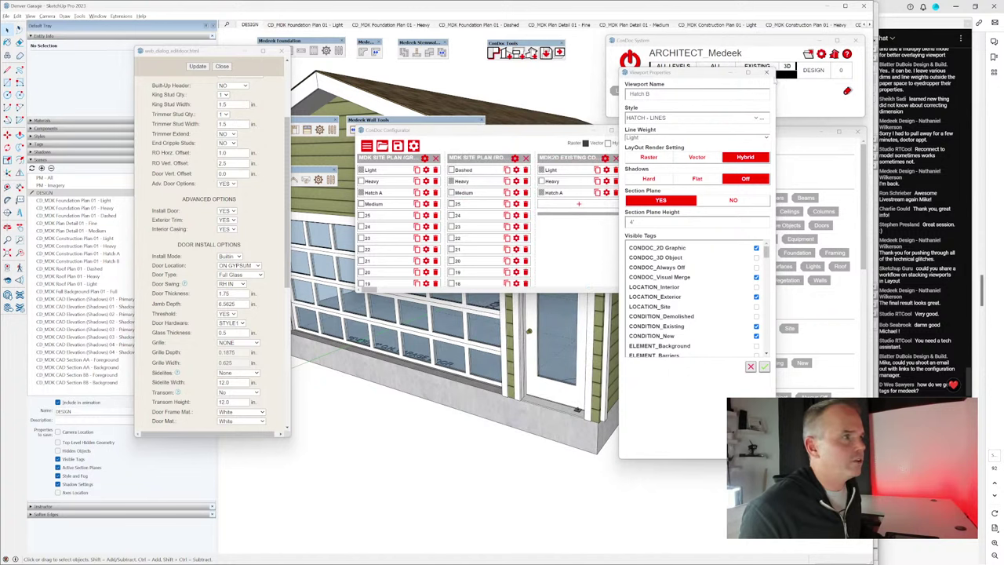
{"action": "left_click", "coordinate": [766, 72]}
Step: Stay in the SketchUp model and bring the live chat window back to the front
{"action": "key", "text": "alt+Tab"}
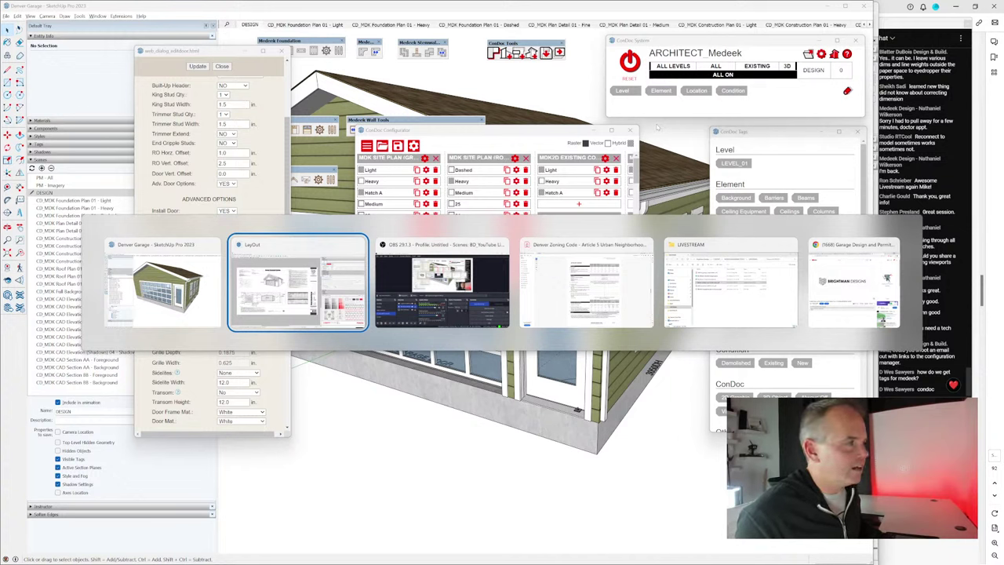
{"action": "key", "text": "Escape"}
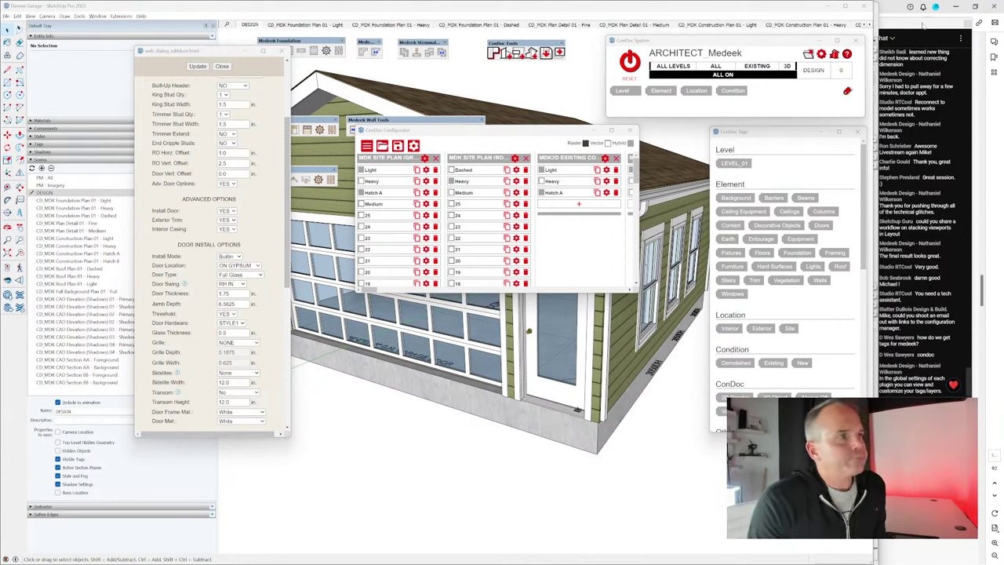
{"action": "left_click_drag", "start_coordinate": [910, 23], "coordinate": [914, 25]}
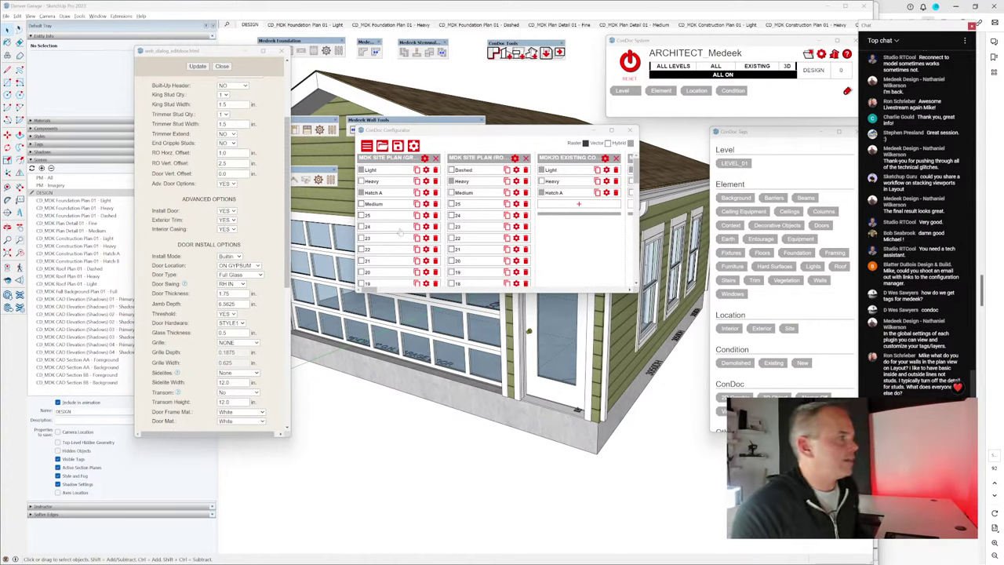
Step: Switch to Chrome and open the login page of the ConDoc Tools website
{"action": "key", "text": "alt+Tab"}
{"action": "key", "text": "alt+Tab"}
{"action": "key", "text": "alt+Tab"}
{"action": "key", "text": "alt+Tab"}
{"action": "key", "text": "alt+Tab"}
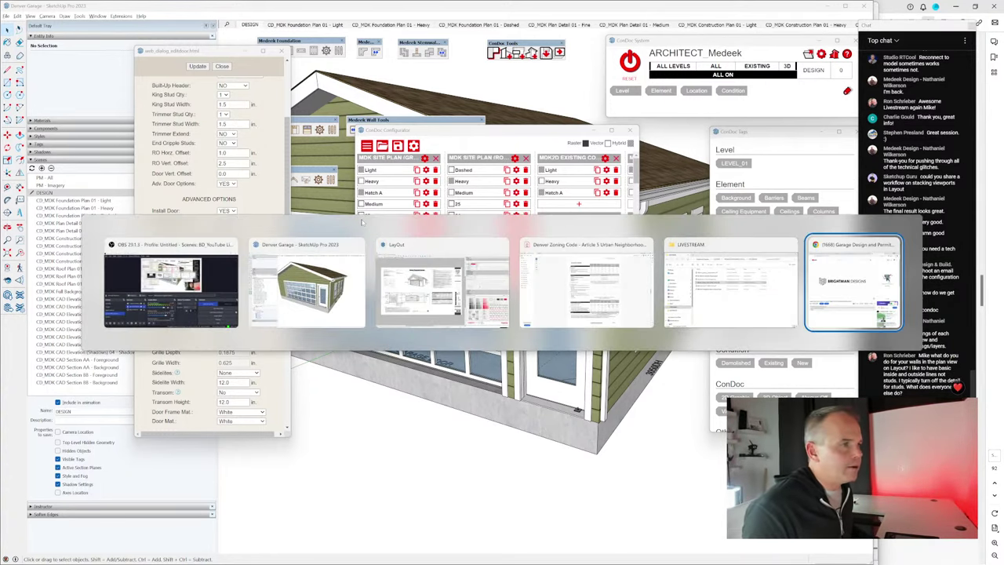
{"action": "left_click", "coordinate": [425, 77]}
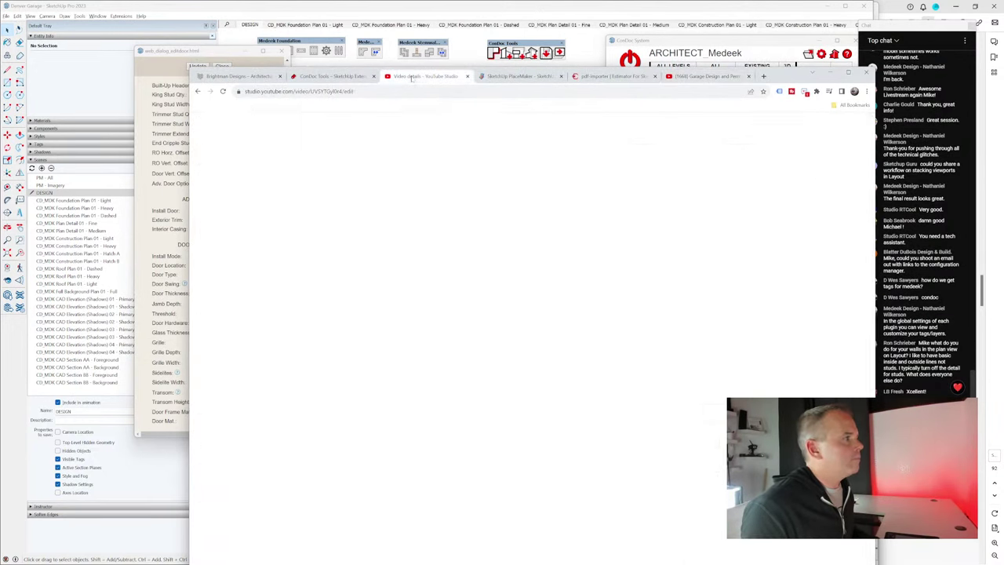
{"action": "left_click", "coordinate": [334, 77]}
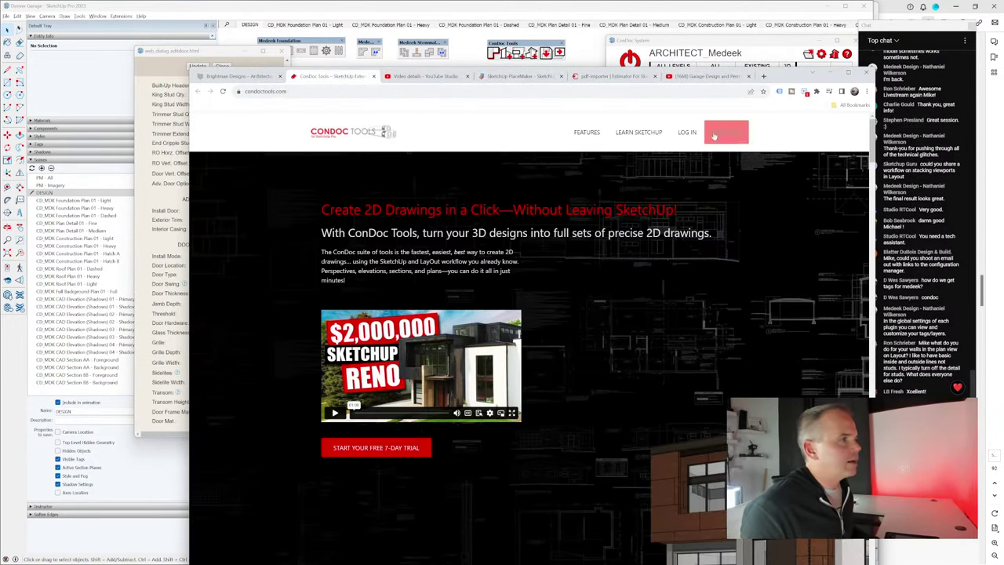
{"action": "left_click", "coordinate": [687, 131]}
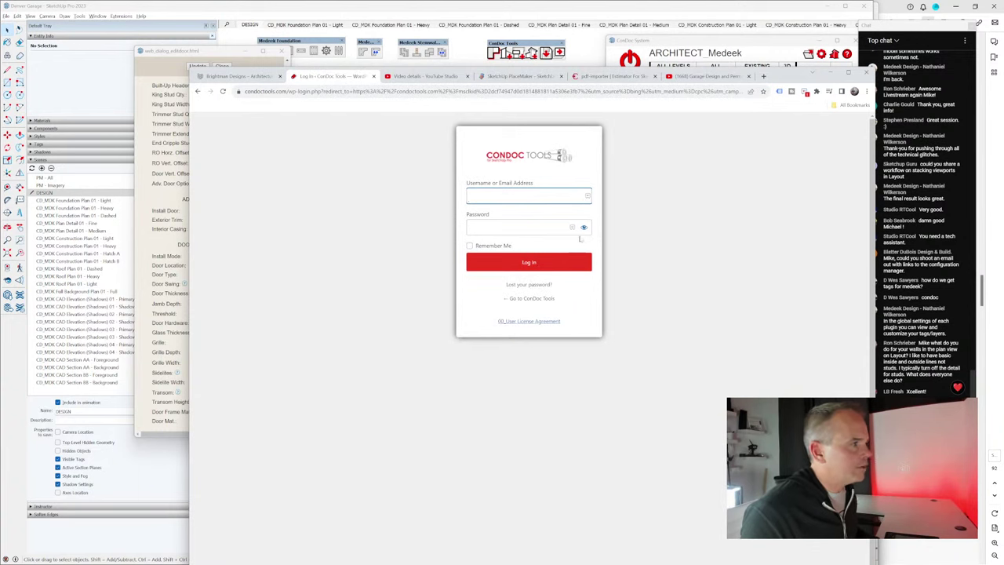
Step: Request the saved ConDoc Tools credentials and unlock Zoho Vault with the master password
{"action": "left_click", "coordinate": [587, 196]}
{"action": "left_click", "coordinate": [660, 308]}
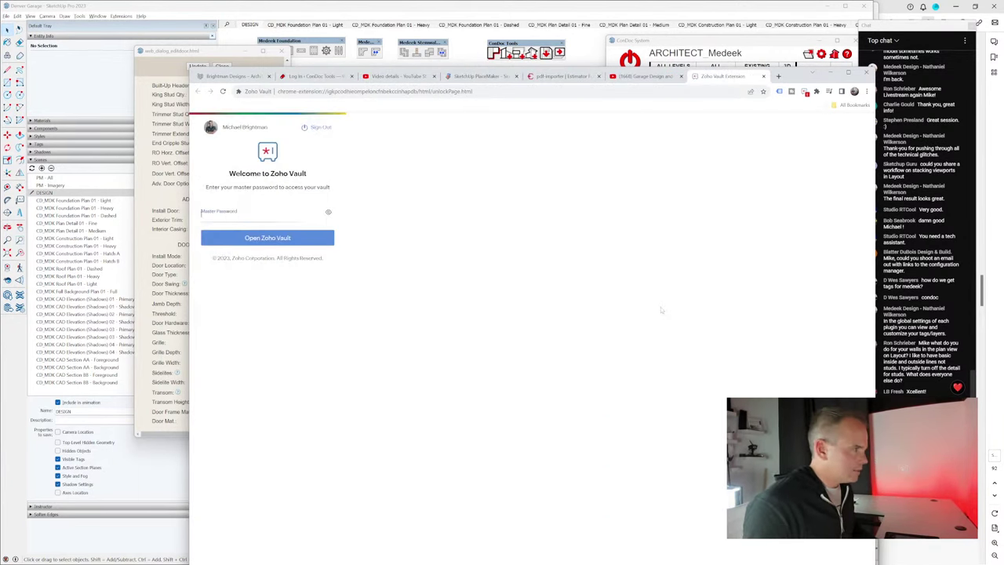
{"action": "type", "text": "•"}
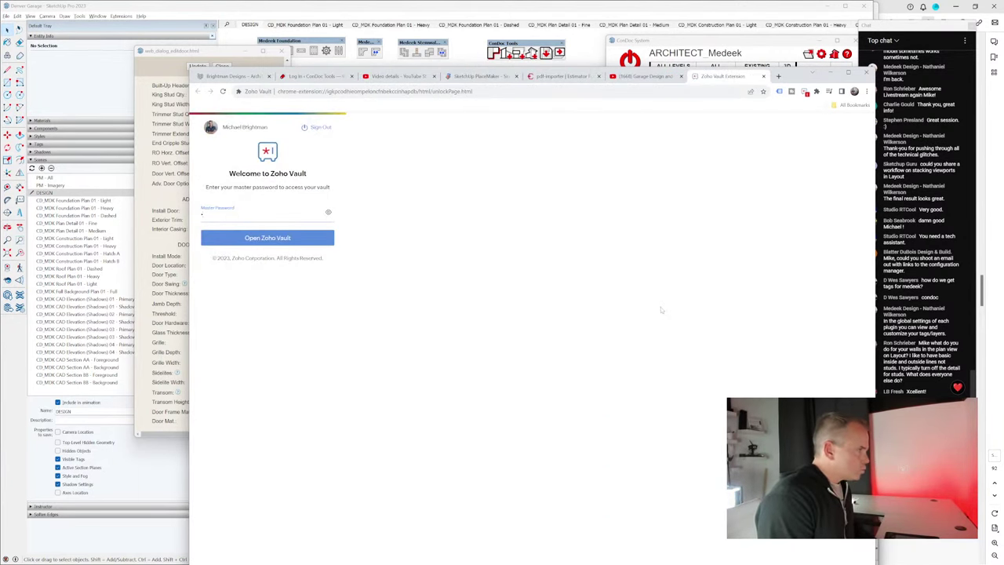
{"action": "type", "text": "••"}
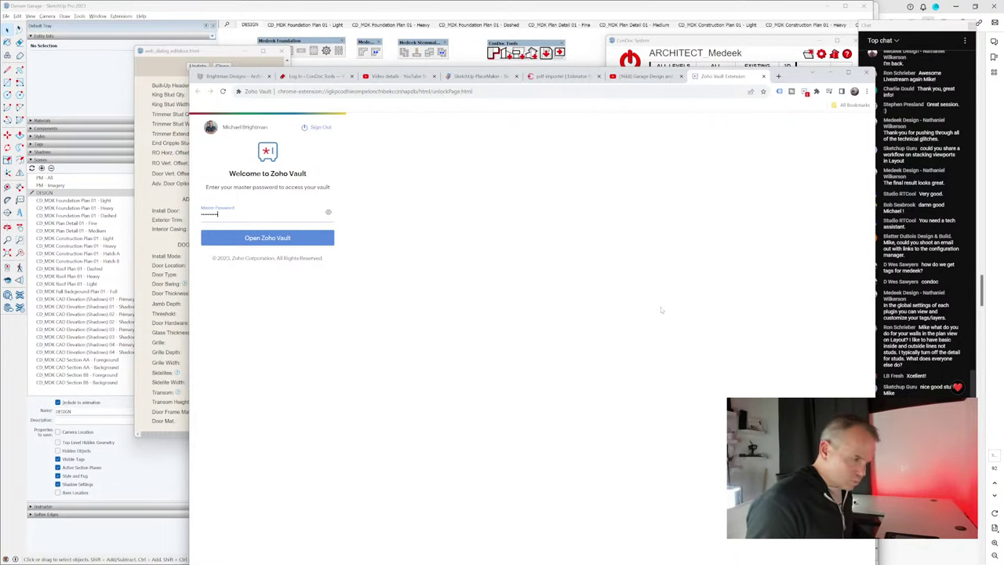
{"action": "key", "text": "Return"}
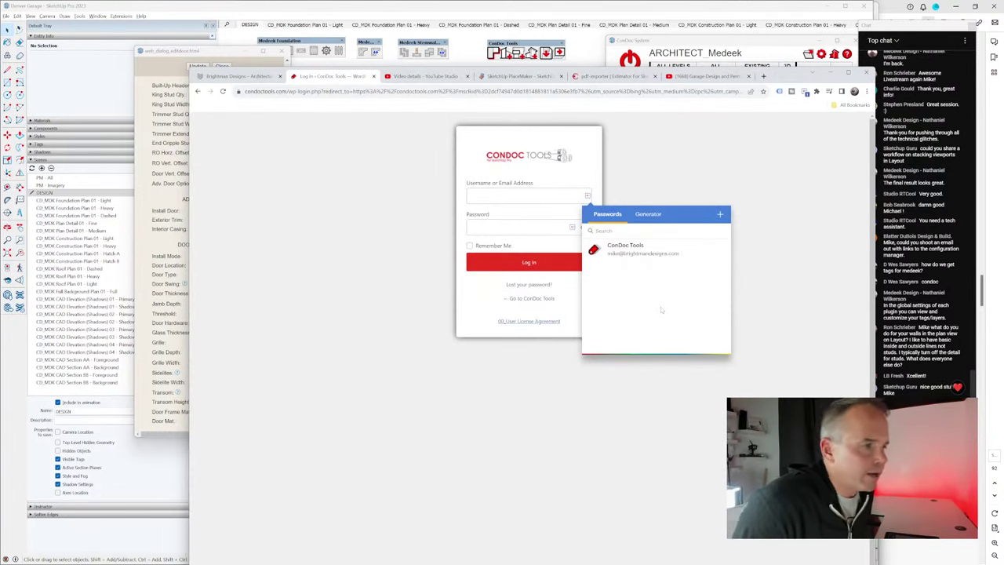
Step: Log in to ConDoc Tools with the saved username and password, and postpone the administration email verification
{"action": "left_click", "coordinate": [658, 251]}
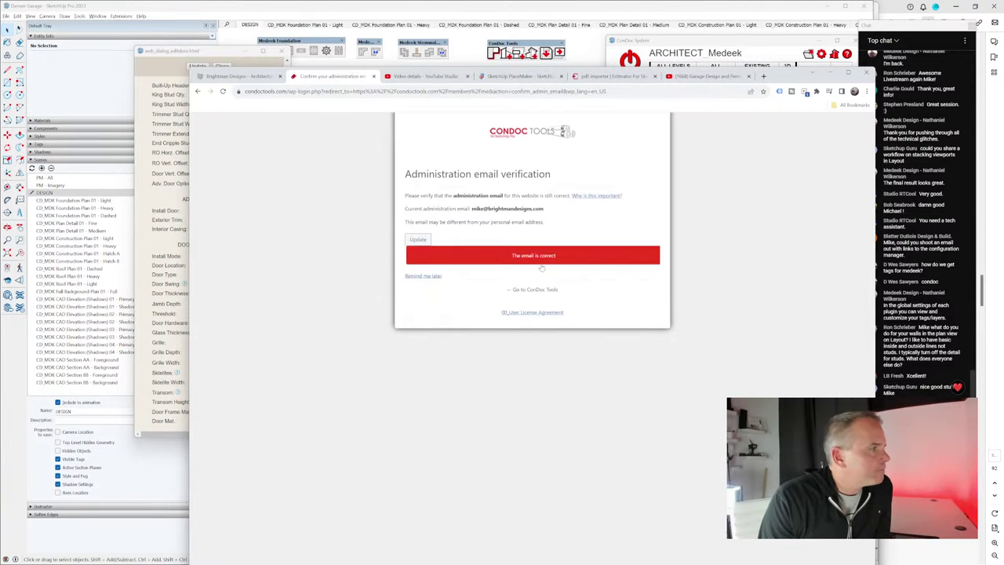
{"action": "left_click", "coordinate": [423, 276]}
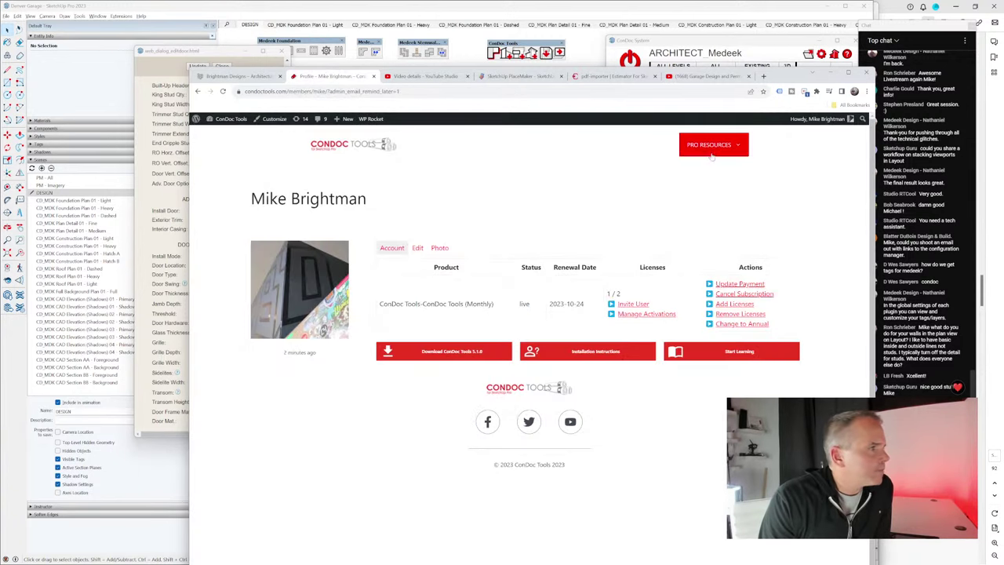
Step: Open the "Customize ConDoc Tools with The Configurator" course from the Learn page of the Pro Resources and look over its content list
{"action": "mouse_move", "coordinate": [709, 144]}
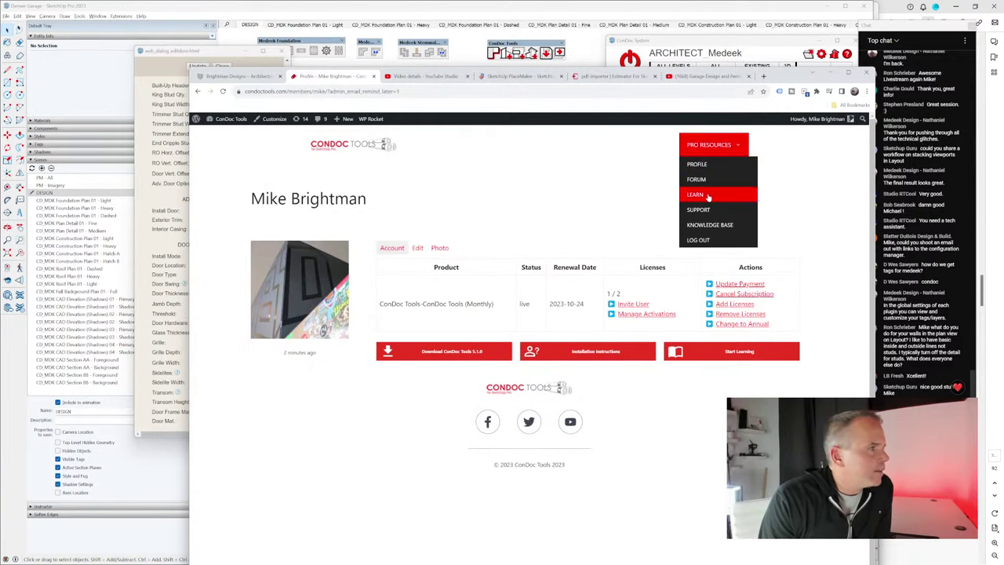
{"action": "left_click", "coordinate": [709, 192]}
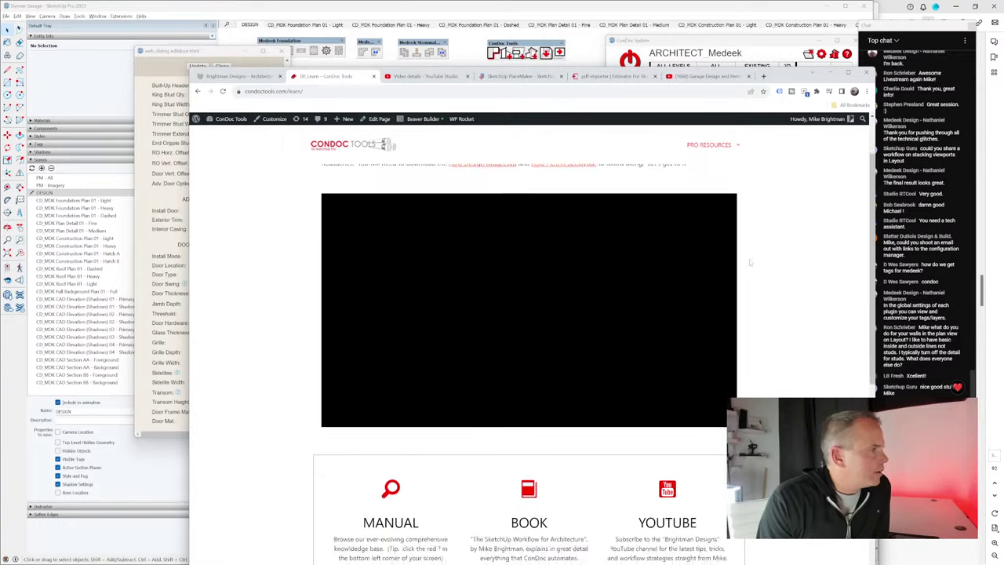
{"action": "scroll", "coordinate": [705, 296], "scroll_direction": "down", "scroll_amount": 5}
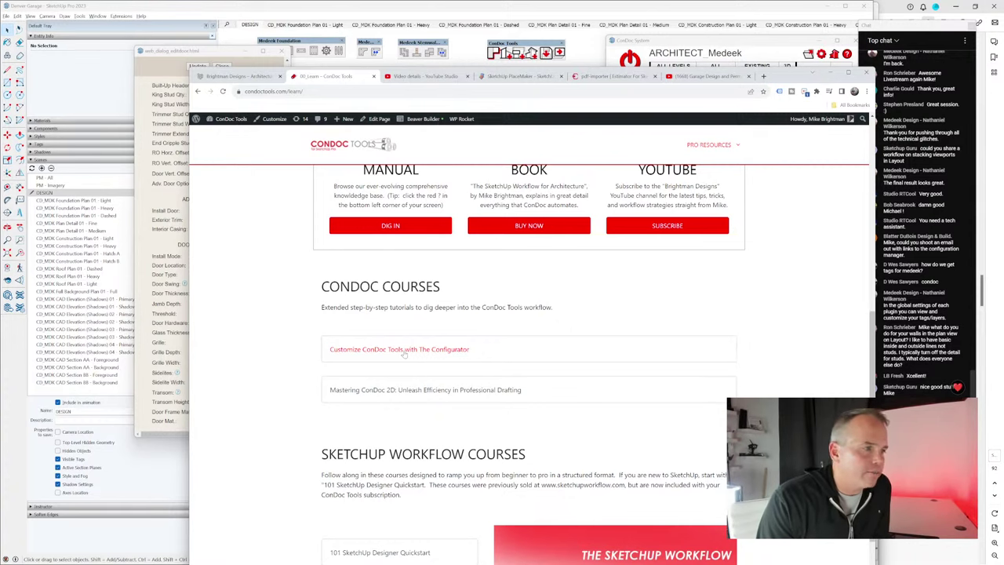
{"action": "left_click", "coordinate": [405, 350]}
{"action": "scroll", "coordinate": [747, 354], "scroll_direction": "down", "scroll_amount": 3}
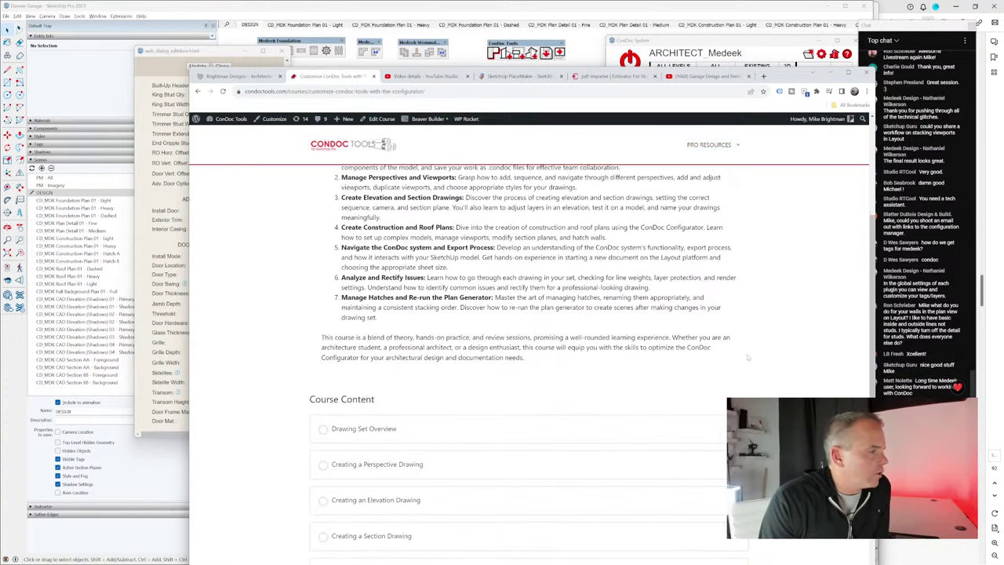
Step: Look over the Drawing Set Overview lesson of the course, and go on to the ConDoc Tools Pro Forum
{"action": "left_click", "coordinate": [364, 428]}
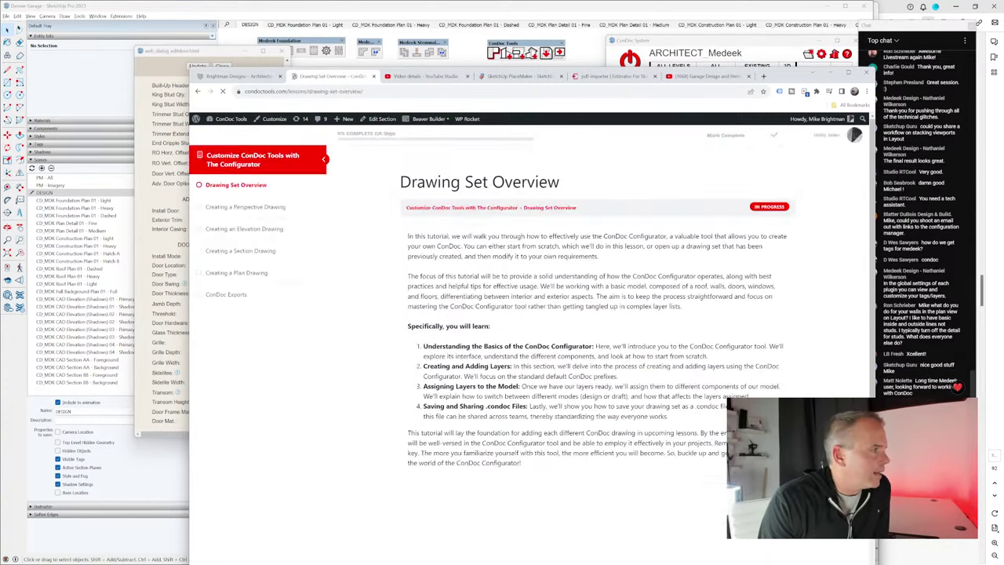
{"action": "scroll", "coordinate": [596, 313], "scroll_direction": "down", "scroll_amount": 3}
{"action": "scroll", "coordinate": [675, 316], "scroll_direction": "up", "scroll_amount": 2}
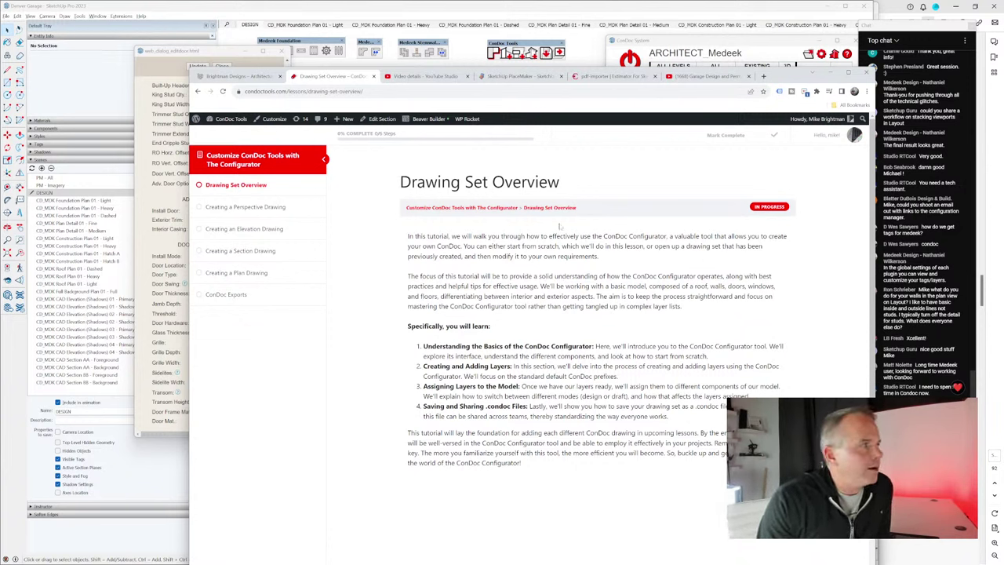
{"action": "mouse_move", "coordinate": [838, 141]}
{"action": "left_click", "coordinate": [806, 206]}
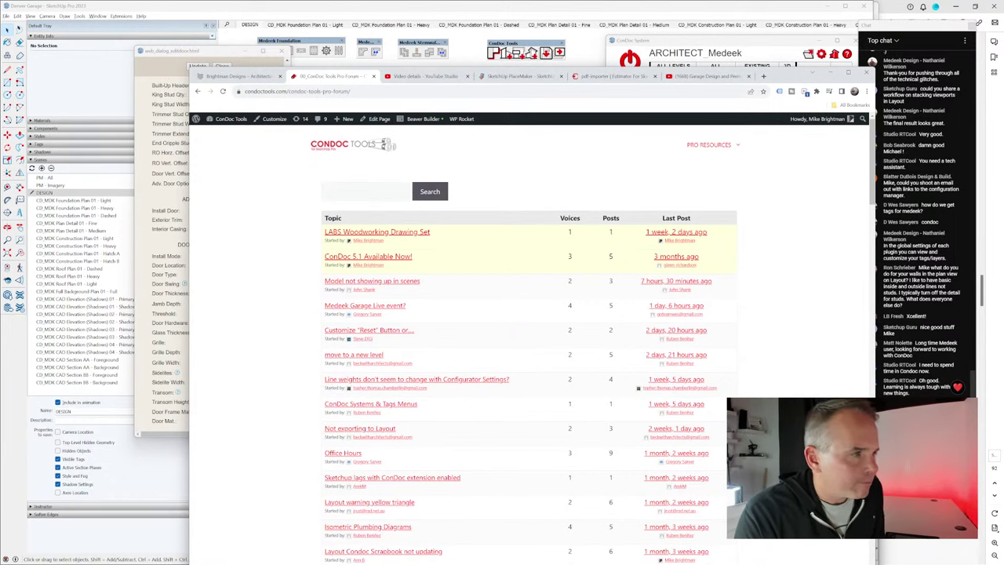
Step: Switch to the SketchUp garage model and read through the earlier and newest live chat questions
{"action": "left_click", "coordinate": [804, 11]}
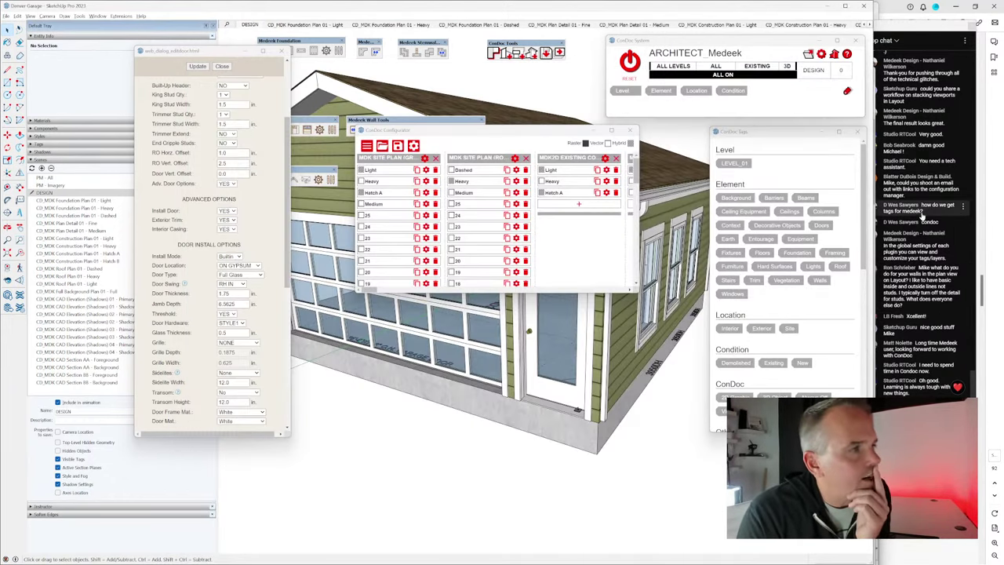
{"action": "scroll", "coordinate": [920, 219], "scroll_direction": "up", "scroll_amount": 3}
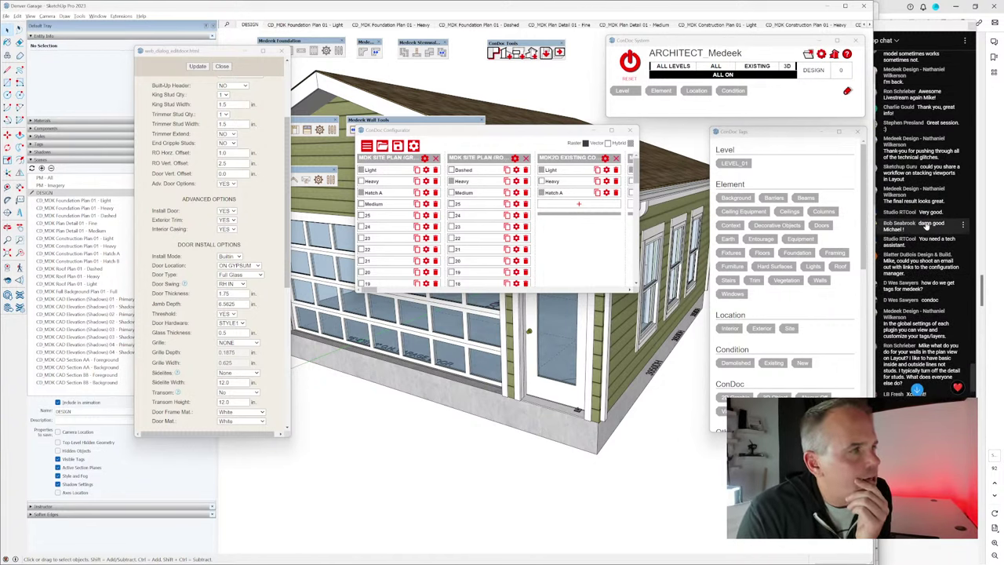
{"action": "scroll", "coordinate": [928, 240], "scroll_direction": "down", "scroll_amount": 2}
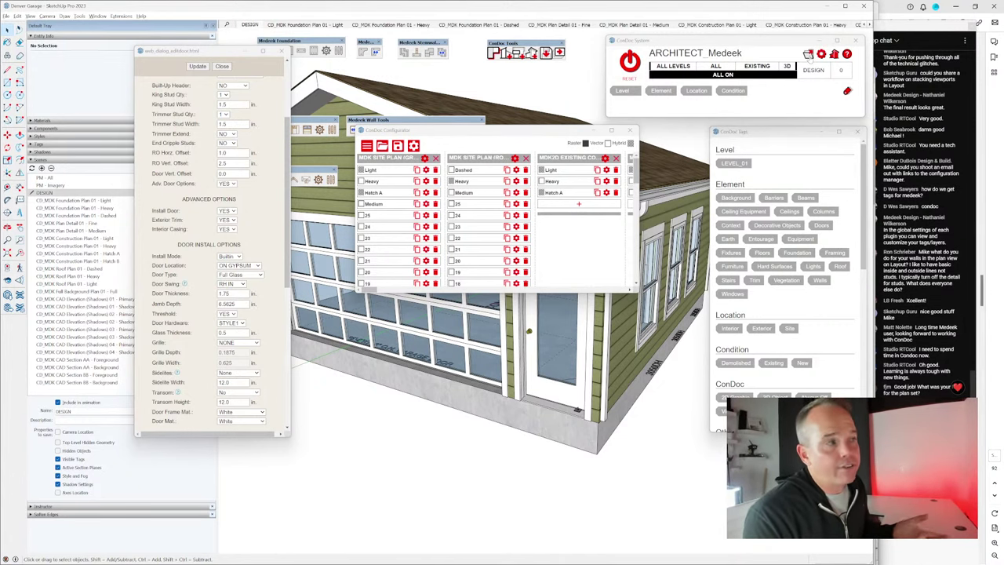
Step: Show ARCHITECT_Medeek.condoc in the LABS folder of the ConDoc drawing sets and leave the file browser without loading it
{"action": "left_click", "coordinate": [807, 53]}
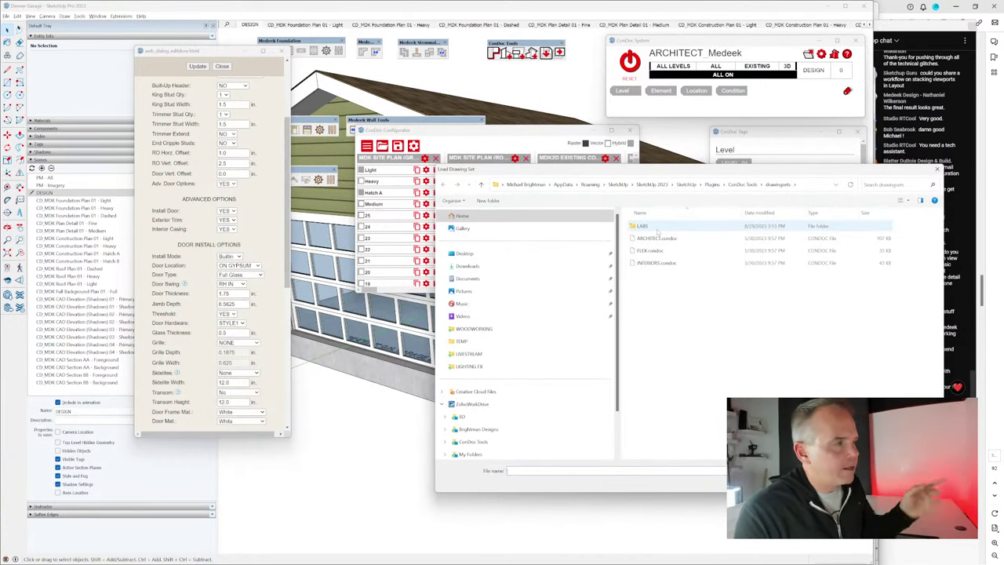
{"action": "double_click", "coordinate": [657, 231]}
{"action": "left_click", "coordinate": [661, 238]}
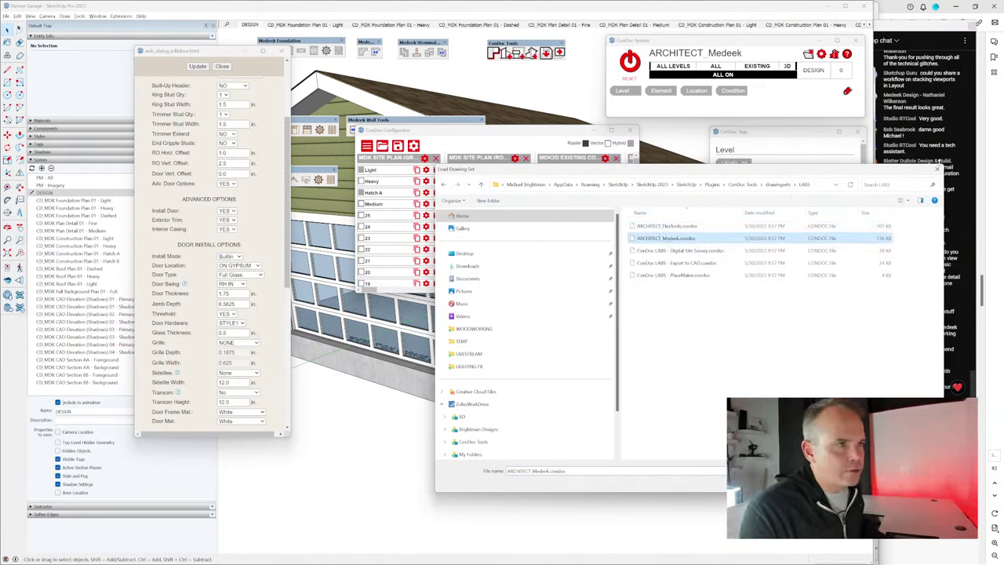
{"action": "left_click", "coordinate": [939, 170]}
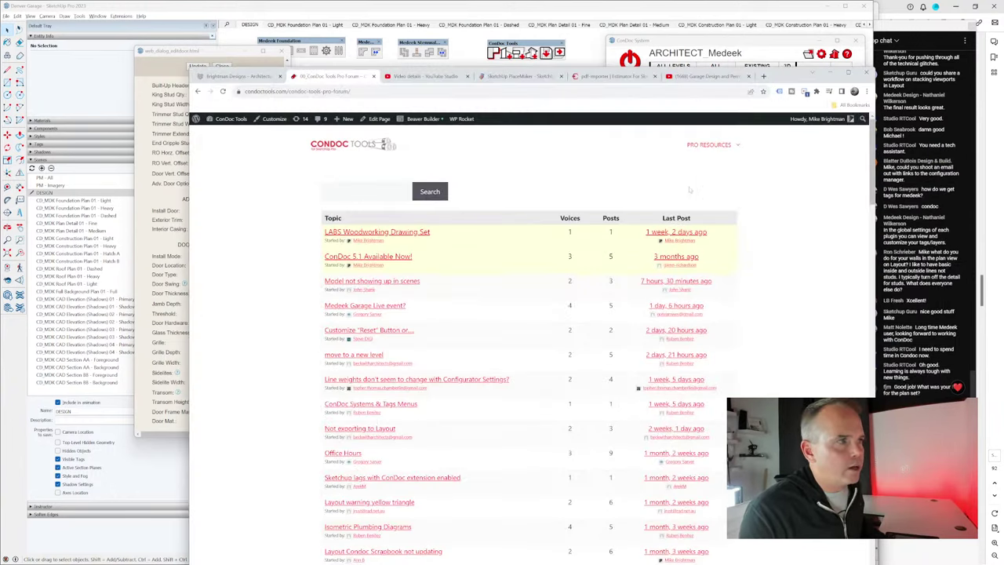
Step: Return to the SketchUp model and close the ConDoc Configurator and the Medeek door edit dialog
{"action": "left_click", "coordinate": [788, 54]}
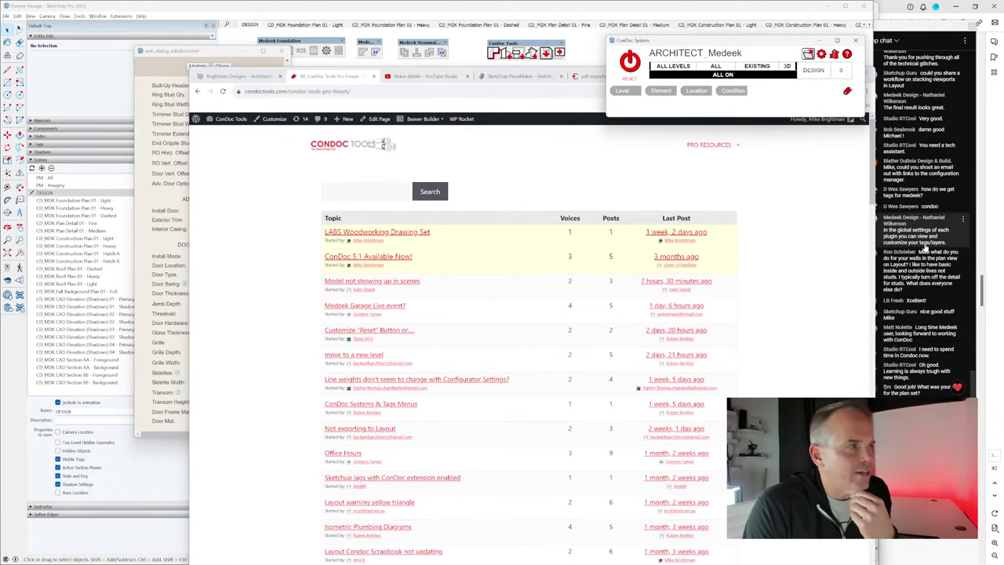
{"action": "left_click", "coordinate": [377, 8]}
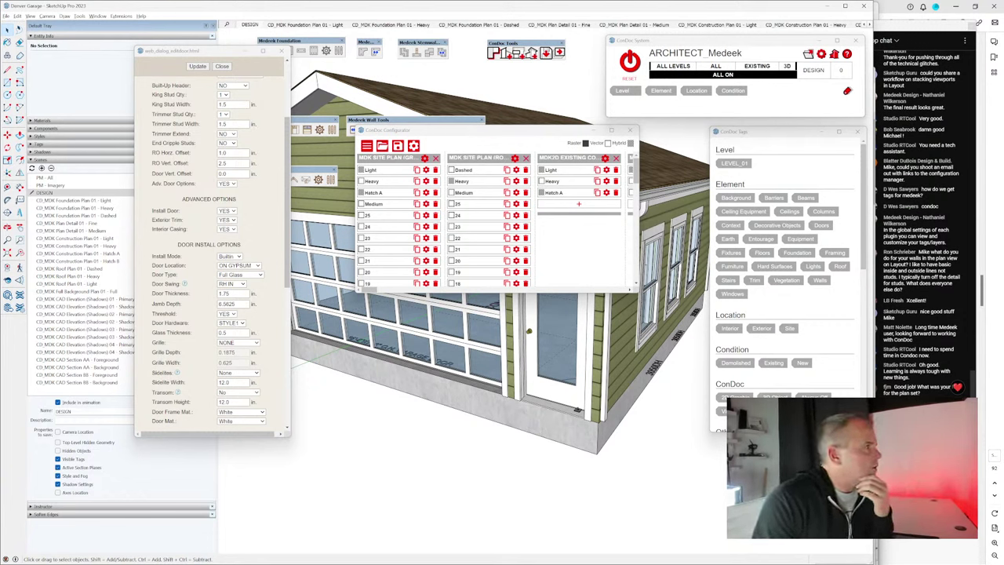
{"action": "left_click", "coordinate": [629, 130]}
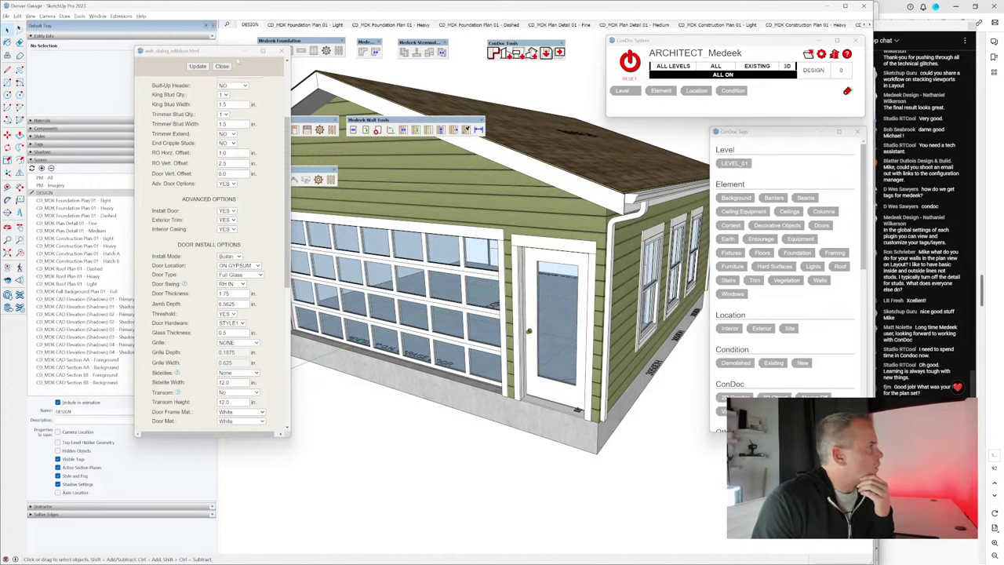
{"action": "left_click", "coordinate": [221, 65]}
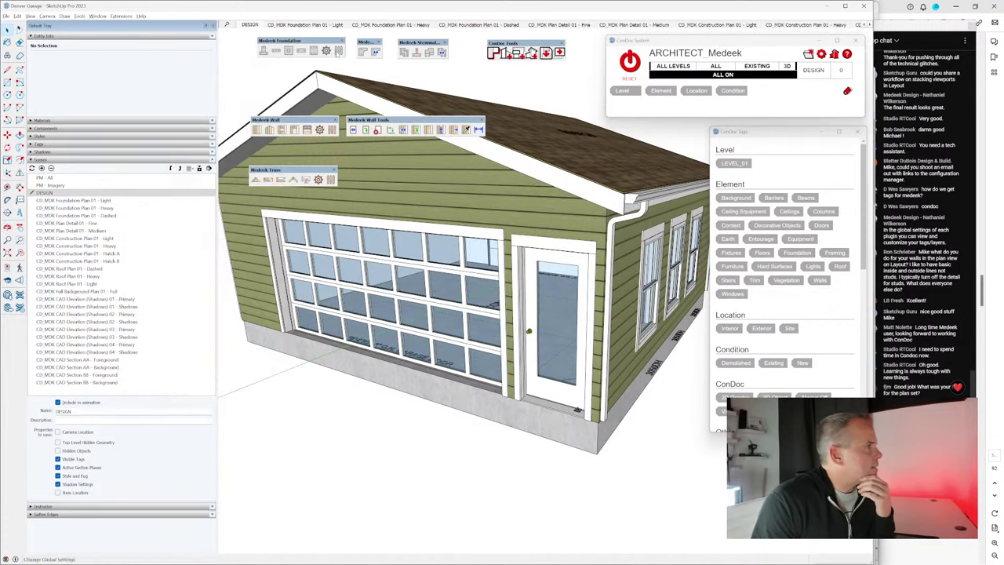
Step: Show the global settings of Medeek Foundation and Medeek Wall
{"action": "left_click", "coordinate": [327, 51]}
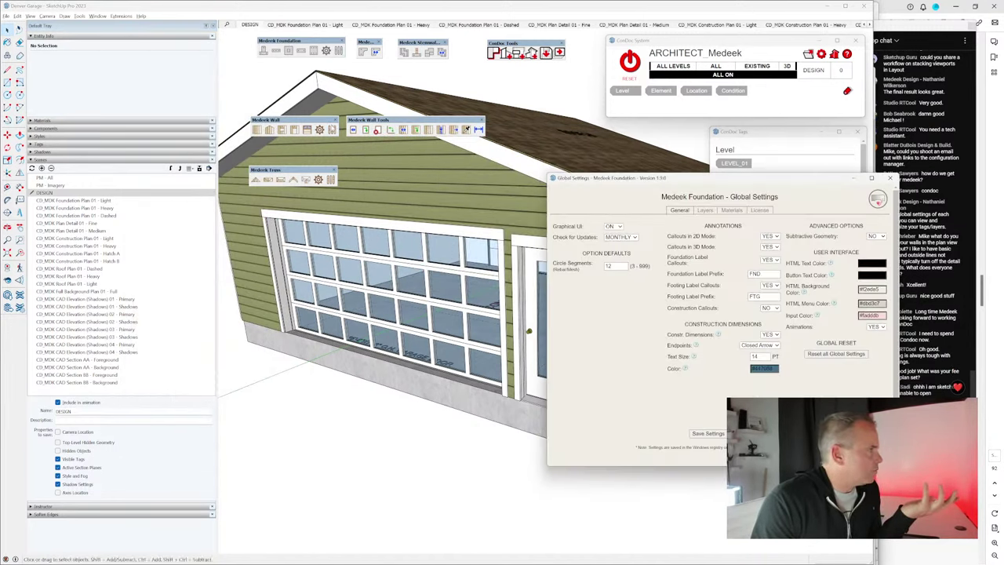
{"action": "left_click", "coordinate": [319, 129]}
{"action": "left_click_drag", "start_coordinate": [345, 98], "coordinate": [638, 86]}
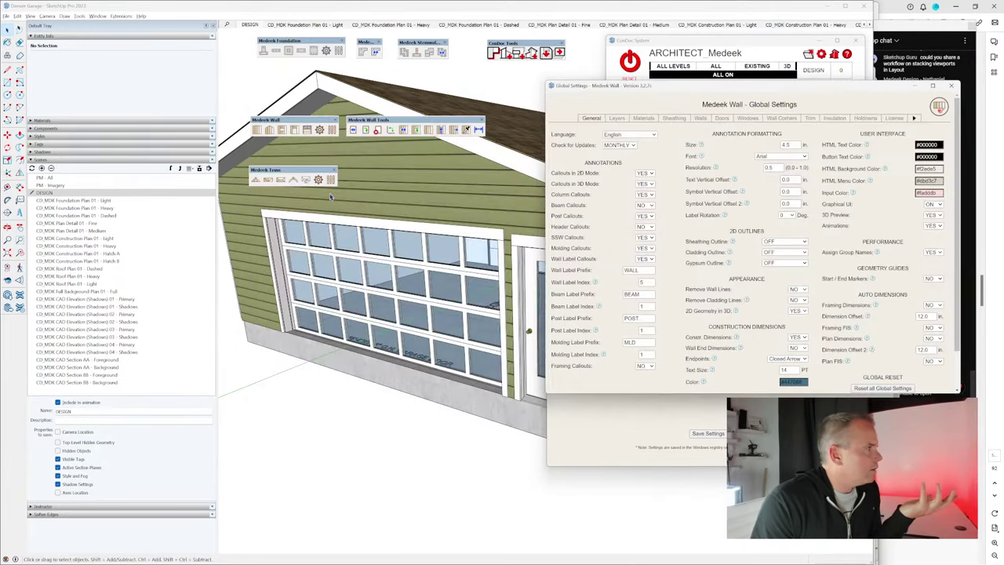
Step: Show the layer settings of Medeek Truss and Medeek Wall side by side in their global settings
{"action": "left_click", "coordinate": [319, 179]}
{"action": "left_click", "coordinate": [524, 114]}
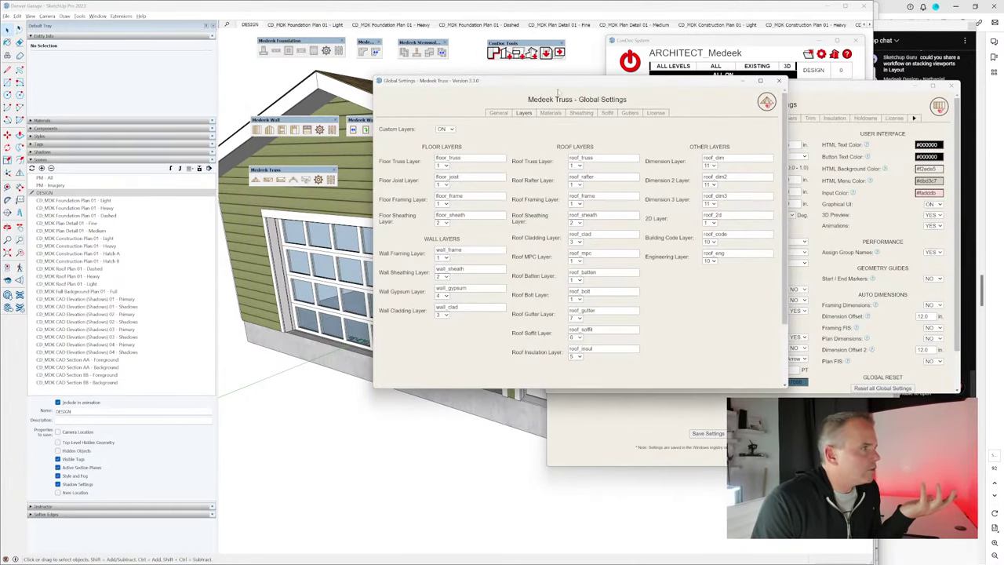
{"action": "left_click_drag", "start_coordinate": [559, 88], "coordinate": [276, 84]}
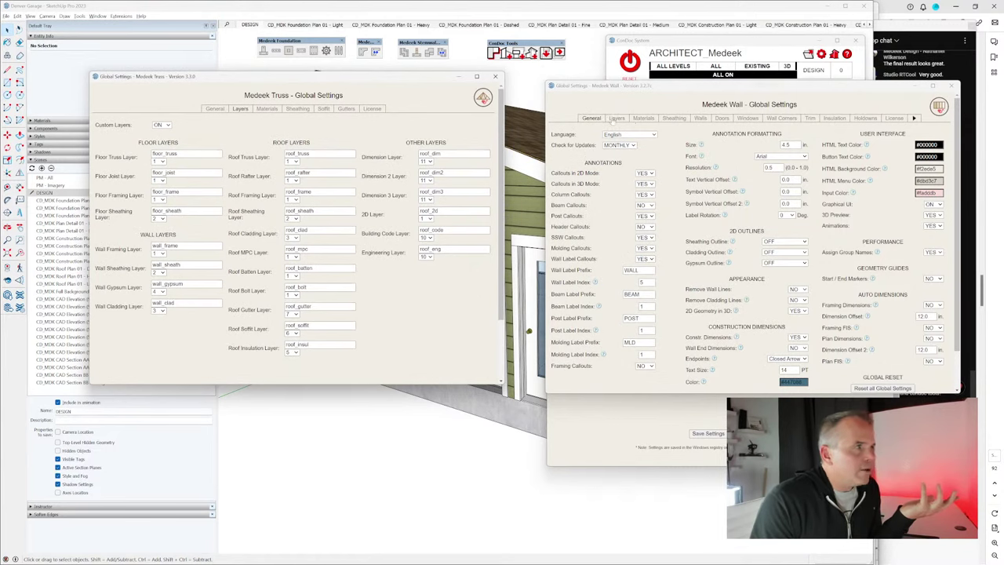
{"action": "left_click", "coordinate": [617, 117]}
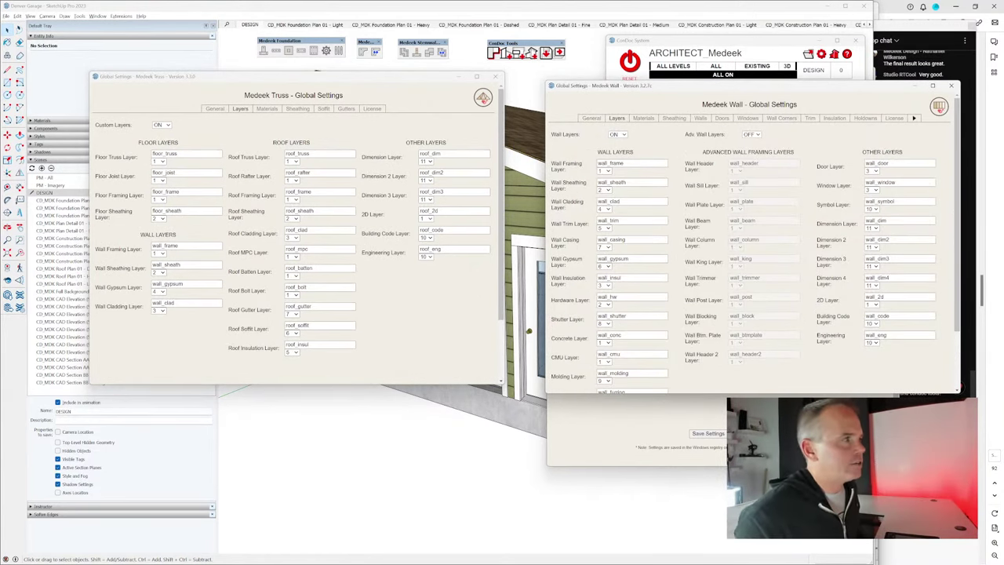
Step: Close the Medeek Truss, Medeek Wall and Medeek Foundation global settings without saving changes
{"action": "left_click", "coordinate": [495, 76]}
{"action": "left_click", "coordinate": [951, 84]}
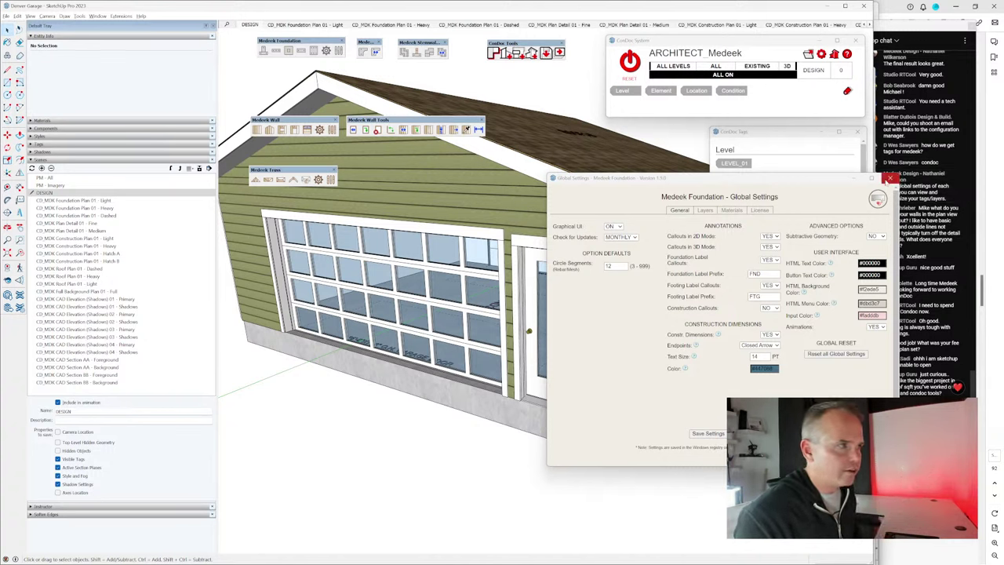
{"action": "left_click", "coordinate": [889, 179]}
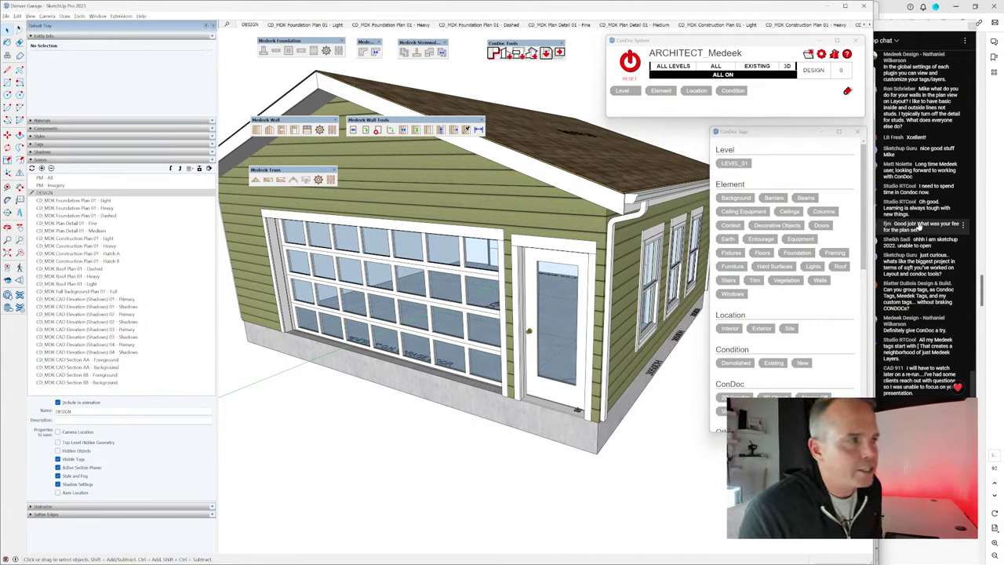
Step: Reread the earlier live chat question about walls in plan view, check the general Medeek Wall global settings and close them
{"action": "scroll", "coordinate": [934, 259], "scroll_direction": "up", "scroll_amount": 2}
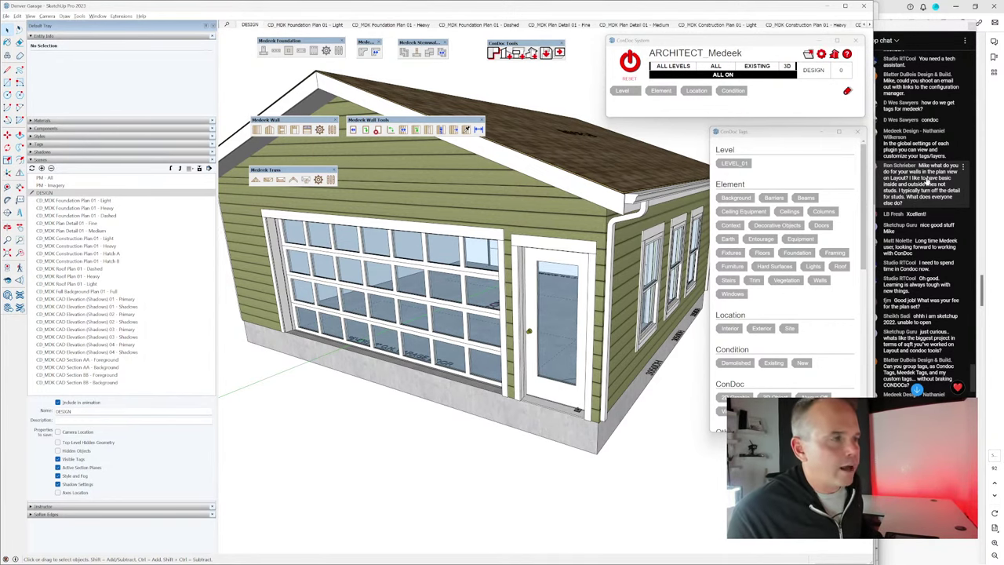
{"action": "middle_click_drag", "start_coordinate": [599, 252], "coordinate": [662, 219]}
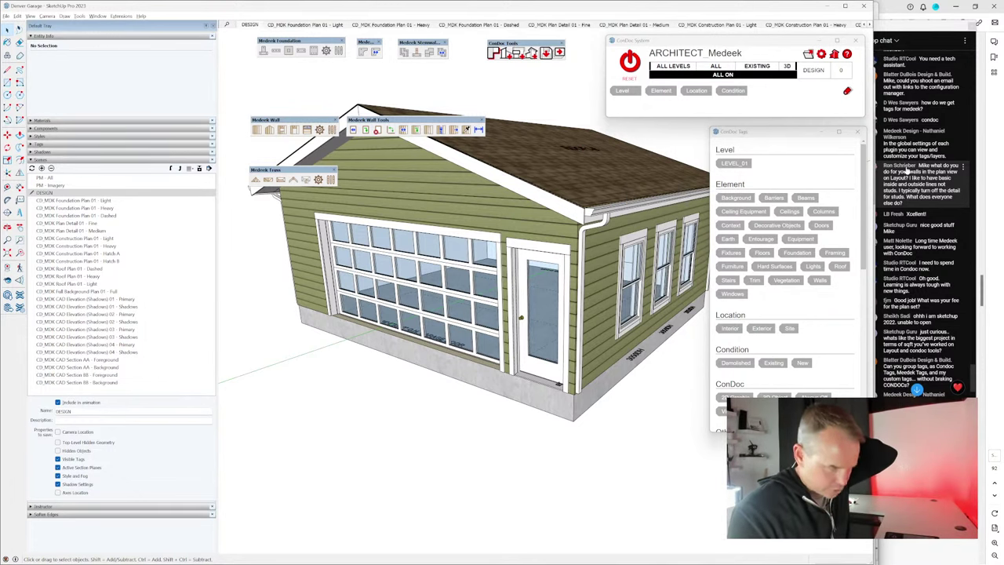
{"action": "middle_click_drag", "start_coordinate": [600, 236], "coordinate": [583, 253]}
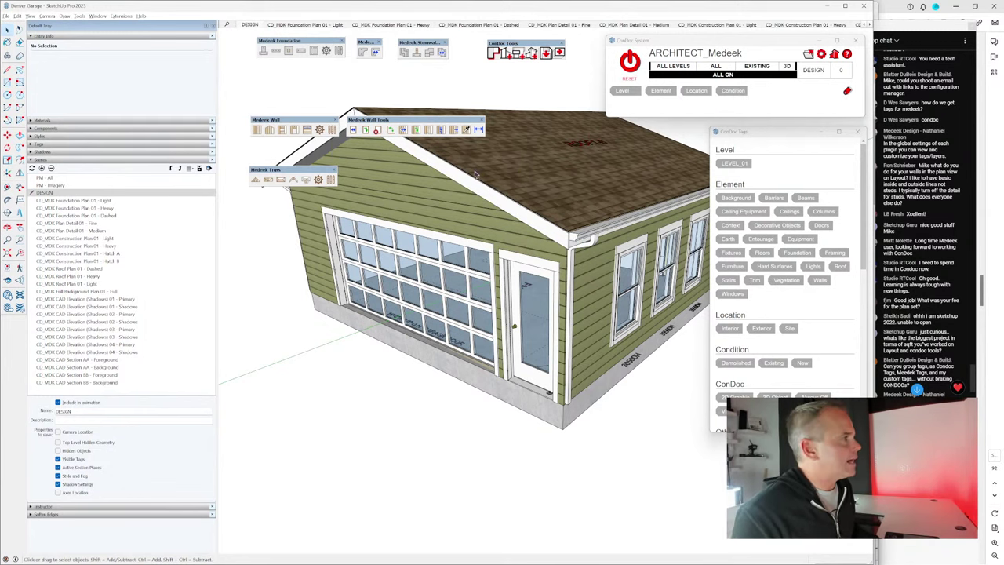
{"action": "left_click", "coordinate": [320, 129]}
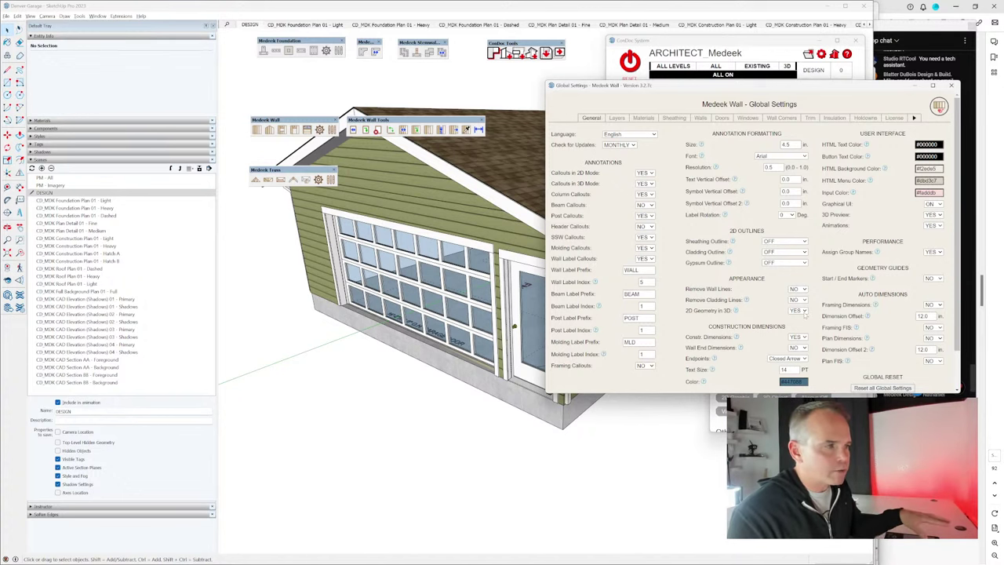
{"action": "left_click", "coordinate": [951, 85]}
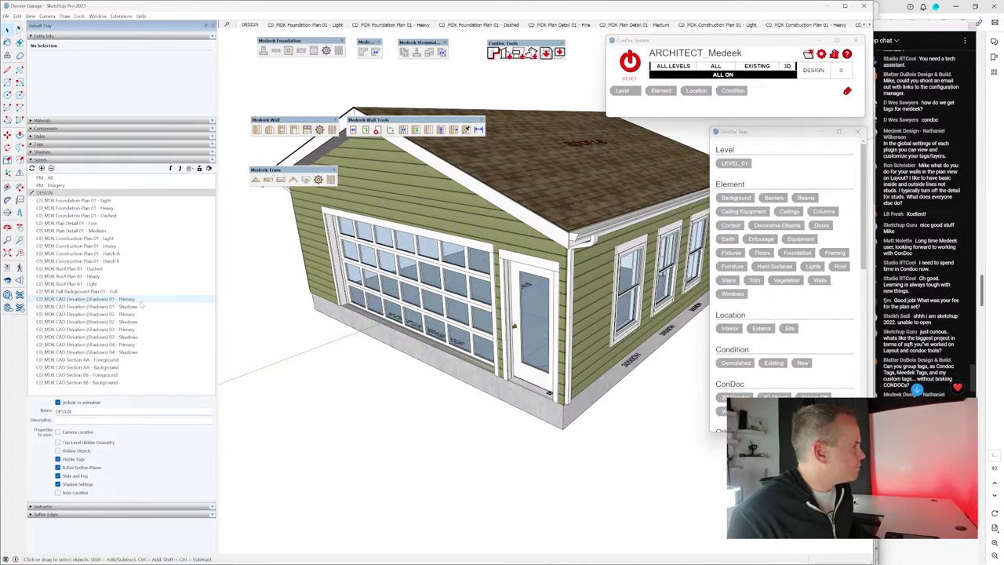
Step: Inspect the cut walls in the scenes CD_MDK Construction Plan 01 - Heavy and CD_MDK Plan Detail 01 - Medium from a 3D angle
{"action": "left_click", "coordinate": [116, 246]}
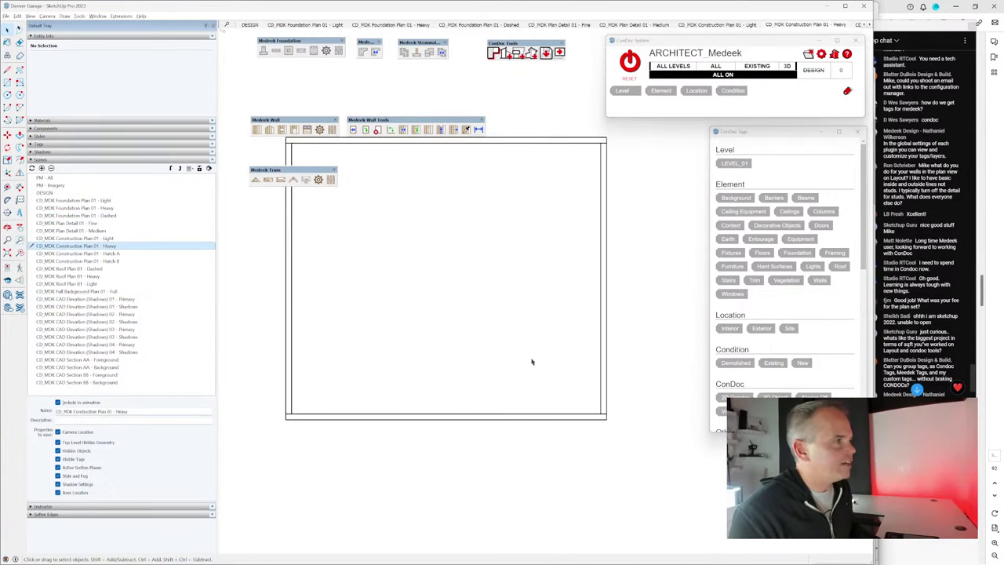
{"action": "middle_click_drag", "start_coordinate": [601, 467], "coordinate": [390, 134]}
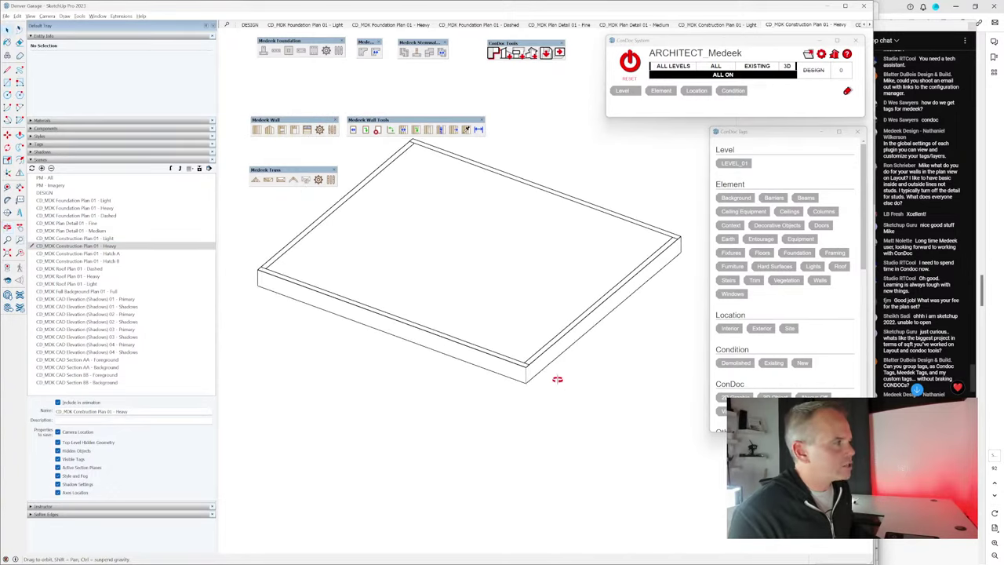
{"action": "middle_click_drag", "start_coordinate": [556, 379], "coordinate": [537, 327]}
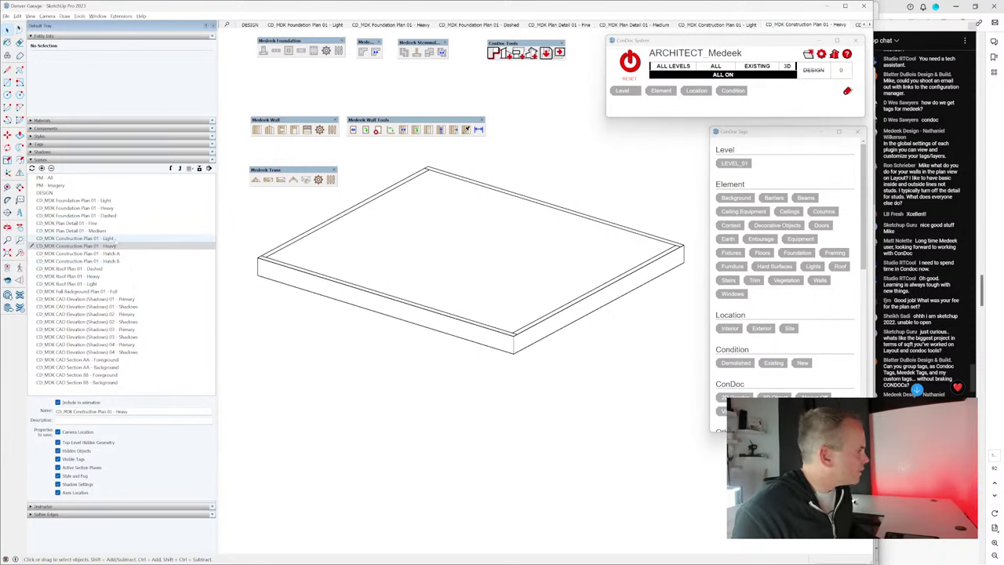
{"action": "double_click", "coordinate": [116, 230]}
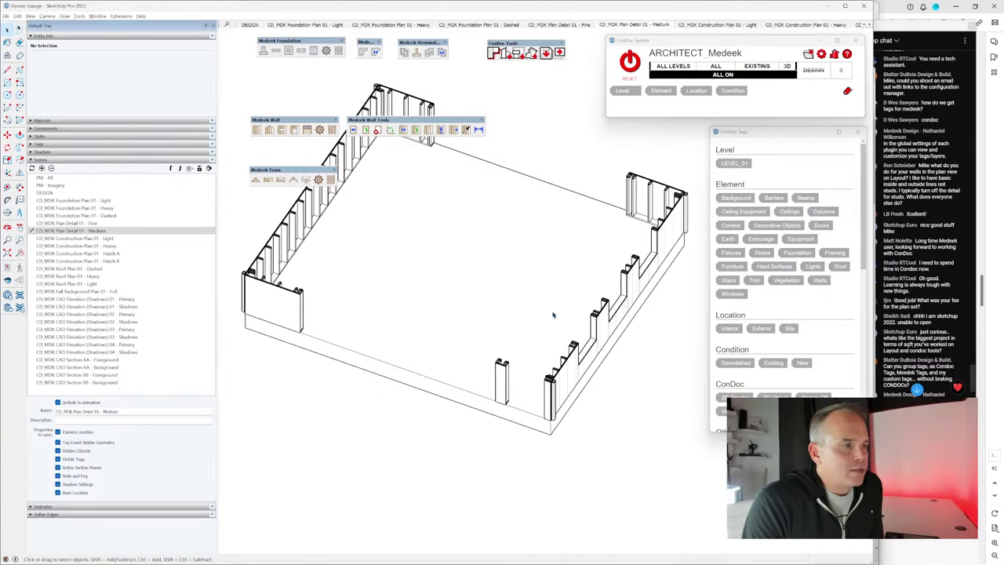
{"action": "middle_click_drag", "start_coordinate": [588, 383], "coordinate": [630, 340]}
Step: Reset the model to the DESIGN scene and regenerate the side wall with the three windows as 3D (No Framing)
{"action": "left_click", "coordinate": [630, 62]}
{"action": "scroll", "coordinate": [543, 287], "scroll_direction": "up", "scroll_amount": 3}
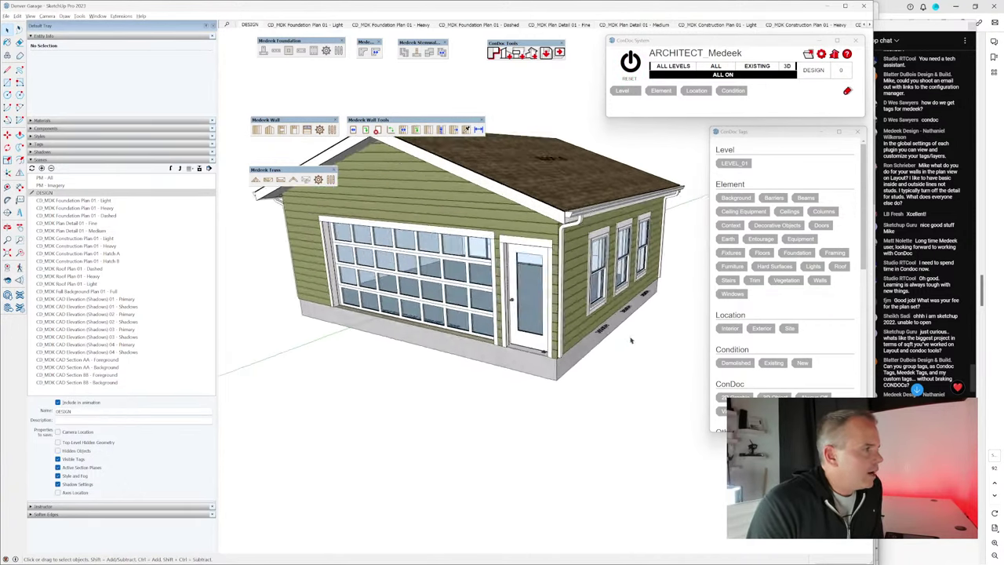
{"action": "scroll", "coordinate": [630, 339], "scroll_direction": "up", "scroll_amount": 3}
{"action": "right_click", "coordinate": [531, 211]}
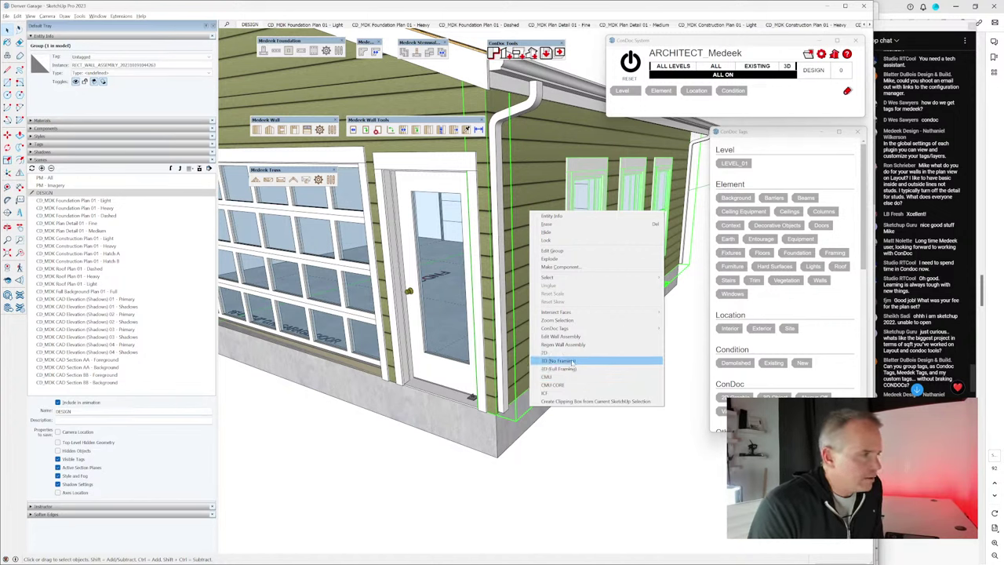
{"action": "left_click", "coordinate": [573, 361]}
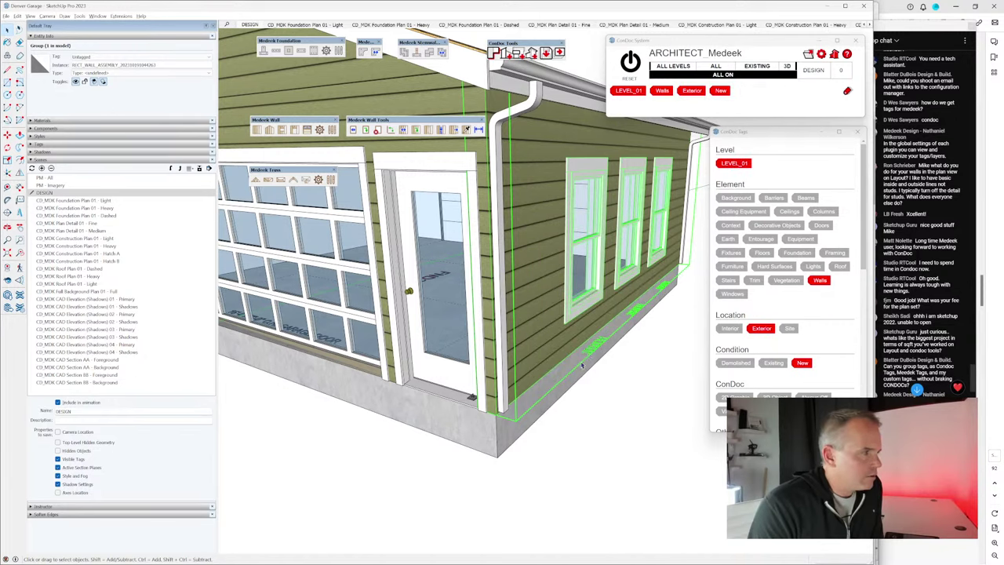
Step: Activate the vertical section cut through the garage and inspect the unframed side wall below the windows
{"action": "scroll", "coordinate": [582, 365], "scroll_direction": "up", "scroll_amount": 10}
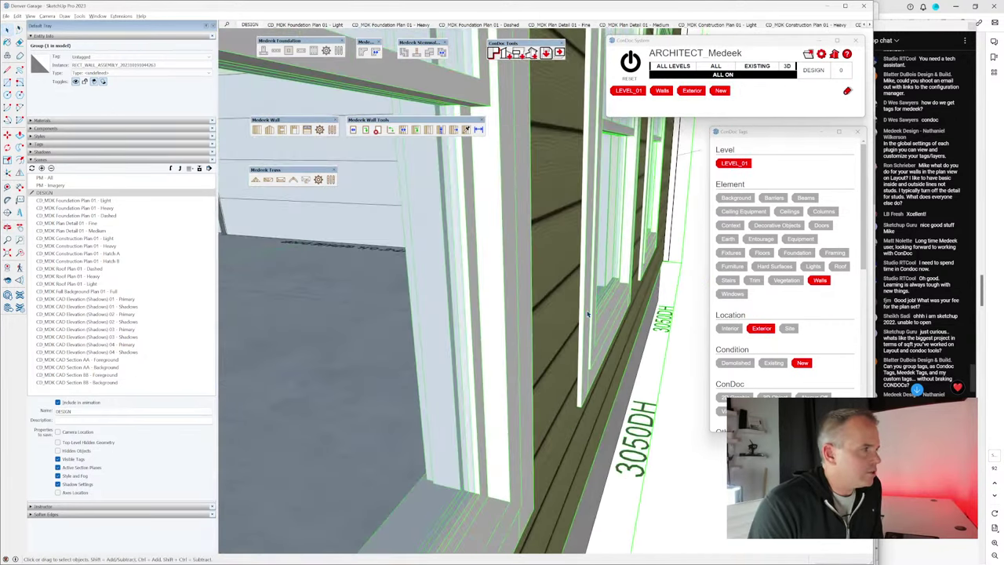
{"action": "scroll", "coordinate": [587, 314], "scroll_direction": "down", "scroll_amount": 10}
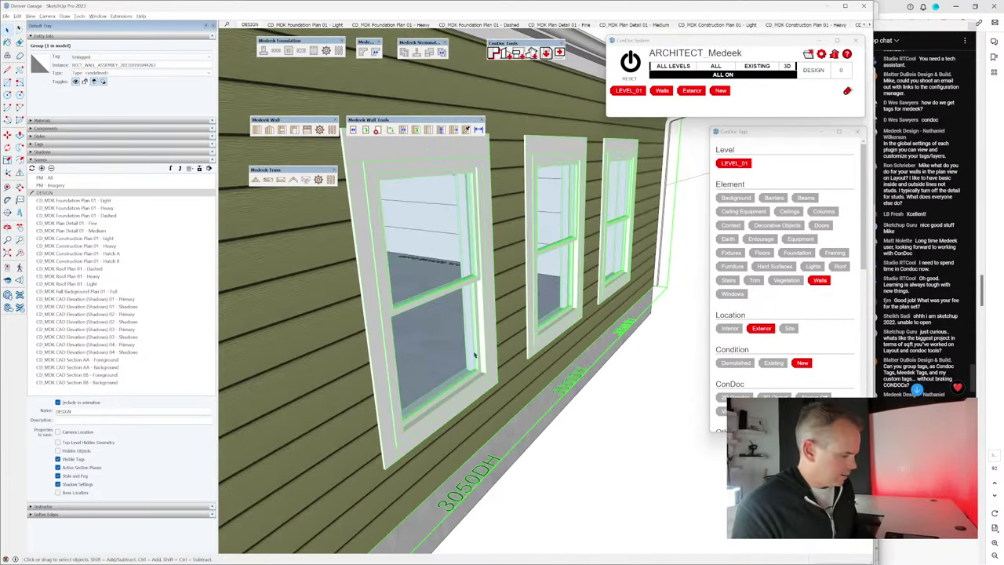
{"action": "scroll", "coordinate": [474, 355], "scroll_direction": "down", "scroll_amount": 15}
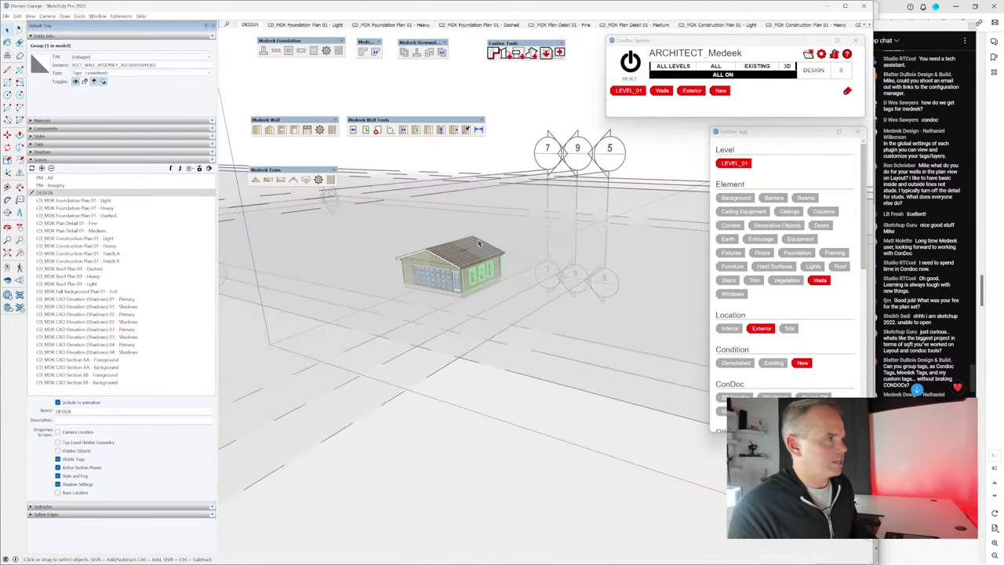
{"action": "middle_click_drag", "start_coordinate": [479, 243], "coordinate": [490, 337]}
{"action": "double_click", "coordinate": [626, 222]}
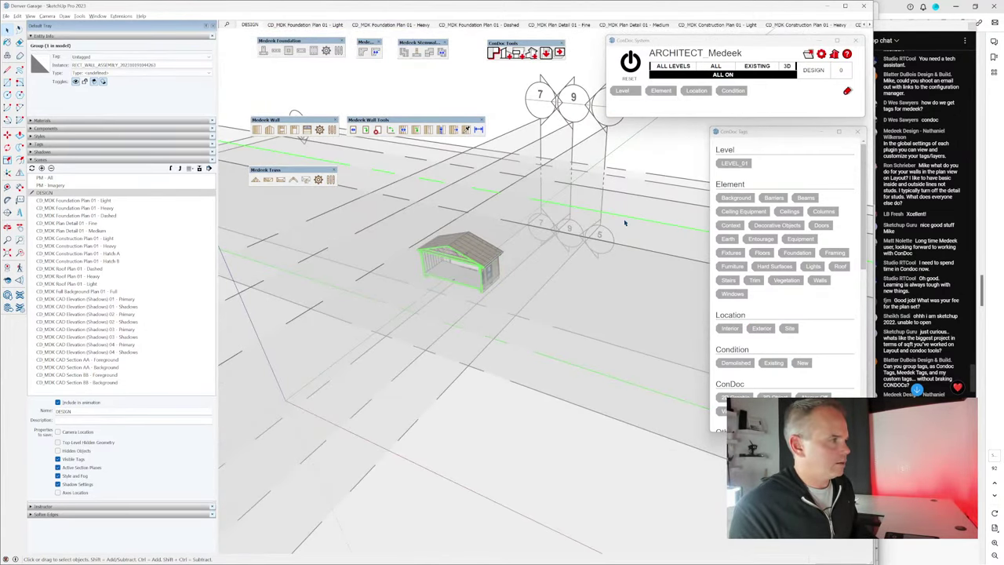
{"action": "scroll", "coordinate": [460, 287], "scroll_direction": "up", "scroll_amount": 15}
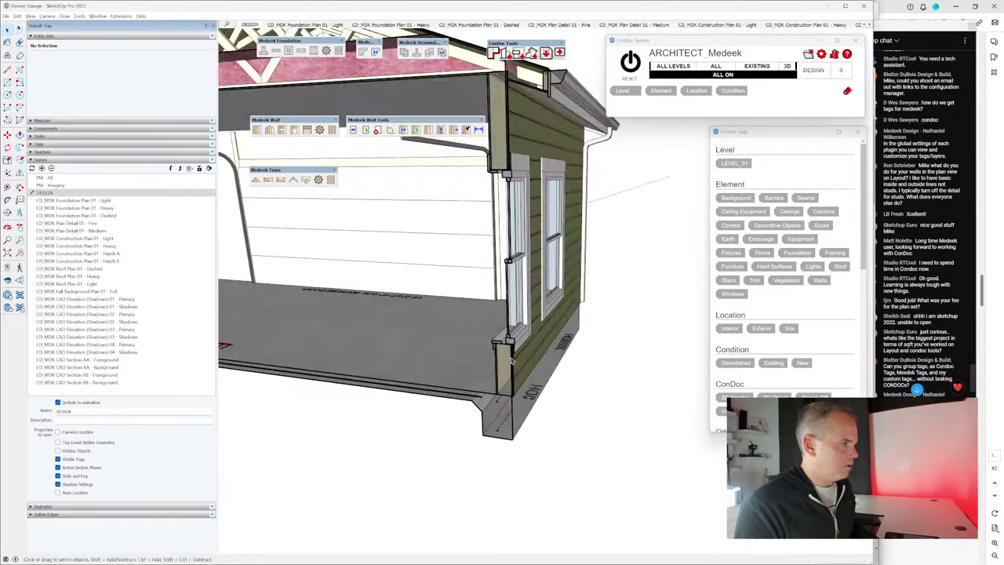
{"action": "scroll", "coordinate": [512, 361], "scroll_direction": "up", "scroll_amount": 3}
{"action": "mouse_move", "coordinate": [512, 361]}
{"action": "middle_mouse_down"}
{"action": "mouse_move", "coordinate": [593, 284]}
{"action": "mouse_move", "coordinate": [587, 309]}
{"action": "mouse_move", "coordinate": [585, 295]}
{"action": "middle_mouse_up"}
{"action": "scroll", "coordinate": [594, 292], "scroll_direction": "up", "scroll_amount": 4}
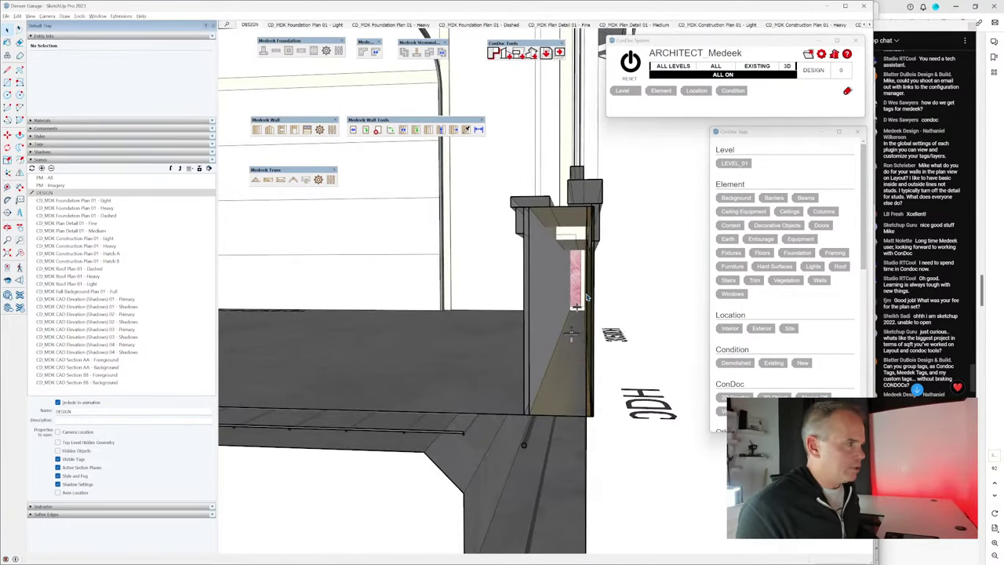
{"action": "middle_click_drag", "start_coordinate": [567, 273], "coordinate": [515, 311]}
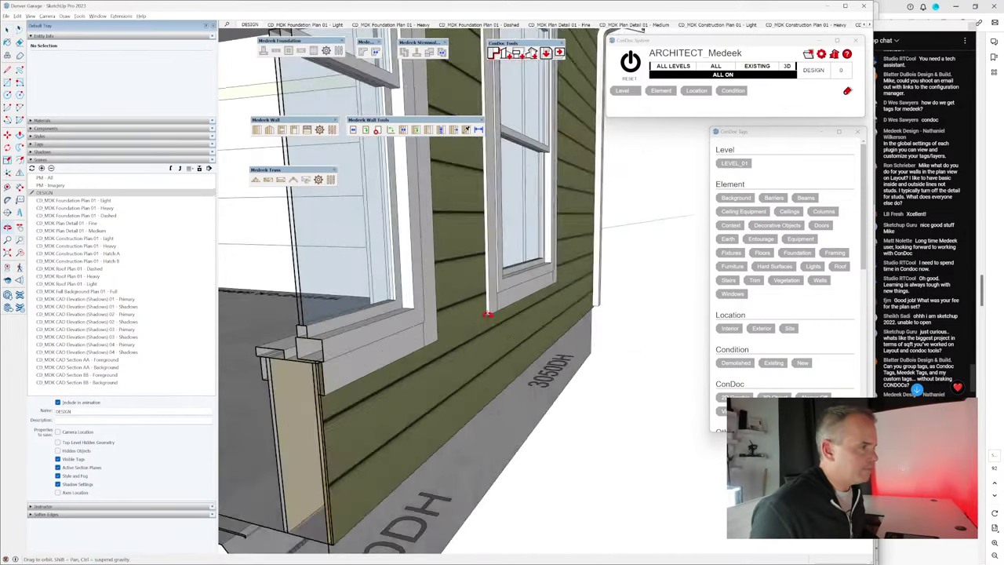
{"action": "scroll", "coordinate": [517, 312], "scroll_direction": "down", "scroll_amount": 6}
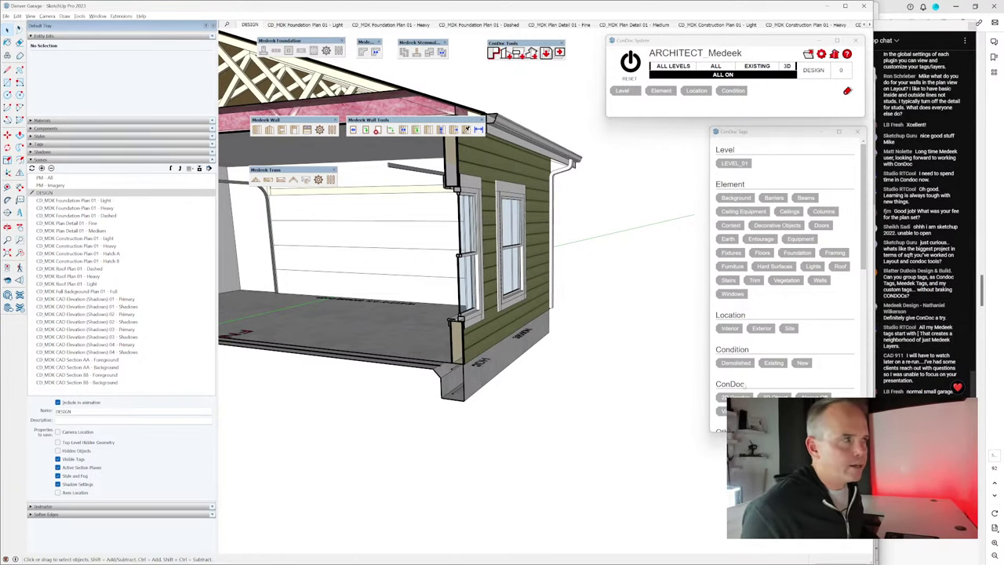
Step: Regenerate the sectioned side wall as 3D (Full Framing) and view its cut end
{"action": "middle_click_drag", "start_coordinate": [565, 330], "coordinate": [561, 305]}
{"action": "right_click", "coordinate": [561, 305]}
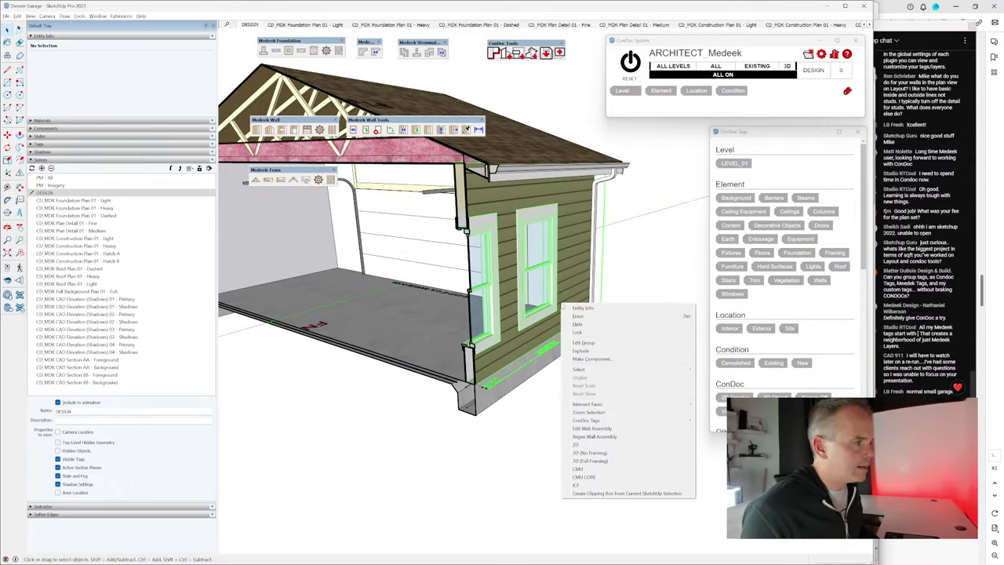
{"action": "left_click", "coordinate": [610, 467]}
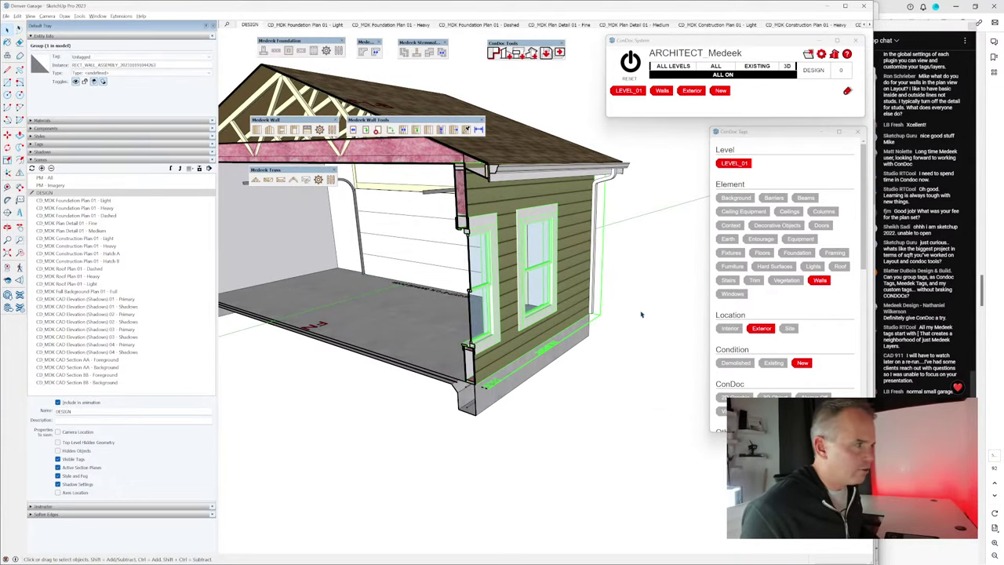
{"action": "middle_click_drag", "start_coordinate": [636, 330], "coordinate": [620, 318]}
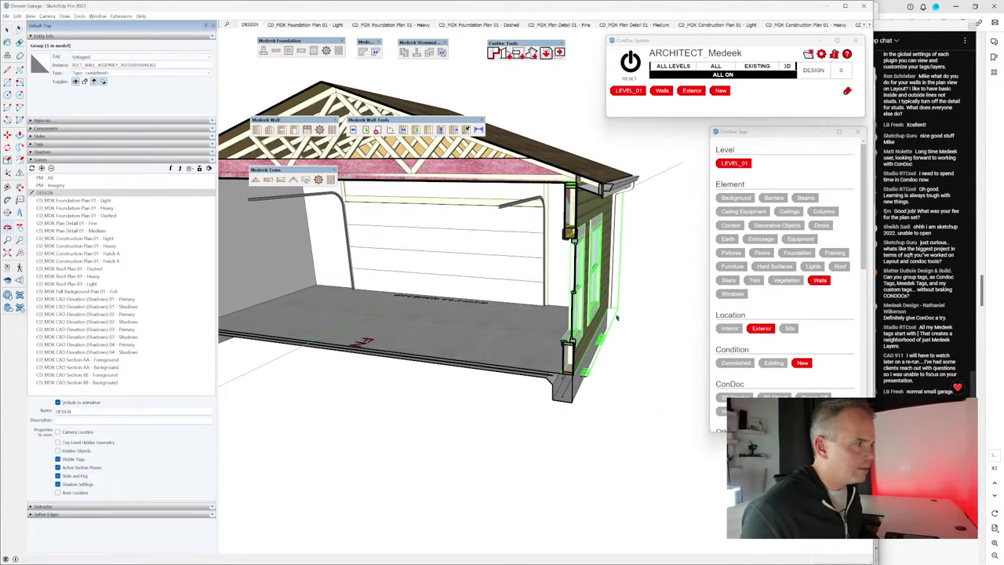
Step: Reset the model to the uncut DESIGN scene, frame the whole garage and clear the wall selection
{"action": "left_click", "coordinate": [630, 63]}
{"action": "scroll", "coordinate": [565, 275], "scroll_direction": "down", "scroll_amount": 3}
{"action": "middle_click_drag", "start_coordinate": [564, 275], "coordinate": [495, 311]}
{"action": "middle_click_drag", "start_coordinate": [494, 310], "coordinate": [463, 315], "text": "shift"}
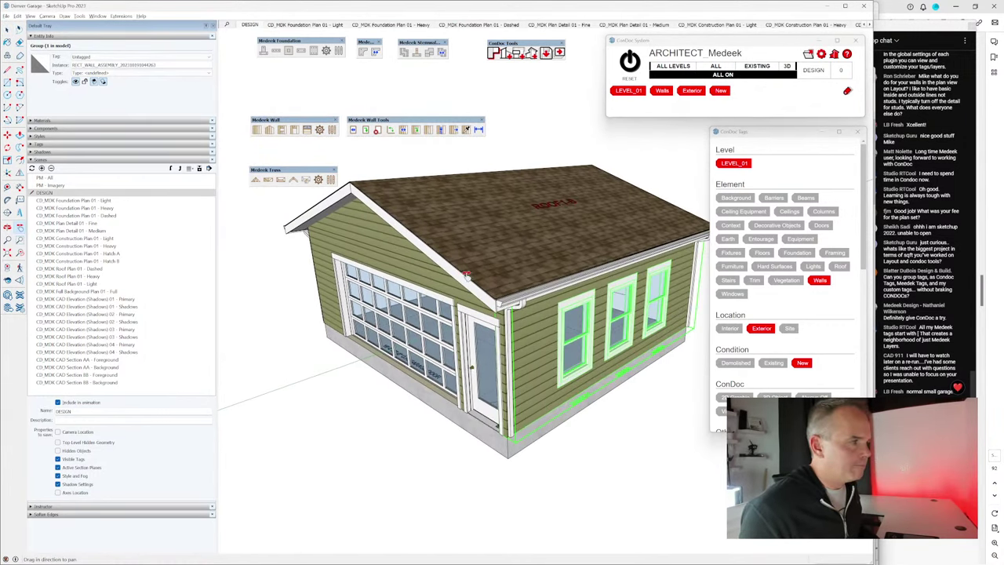
{"action": "left_click", "coordinate": [541, 135]}
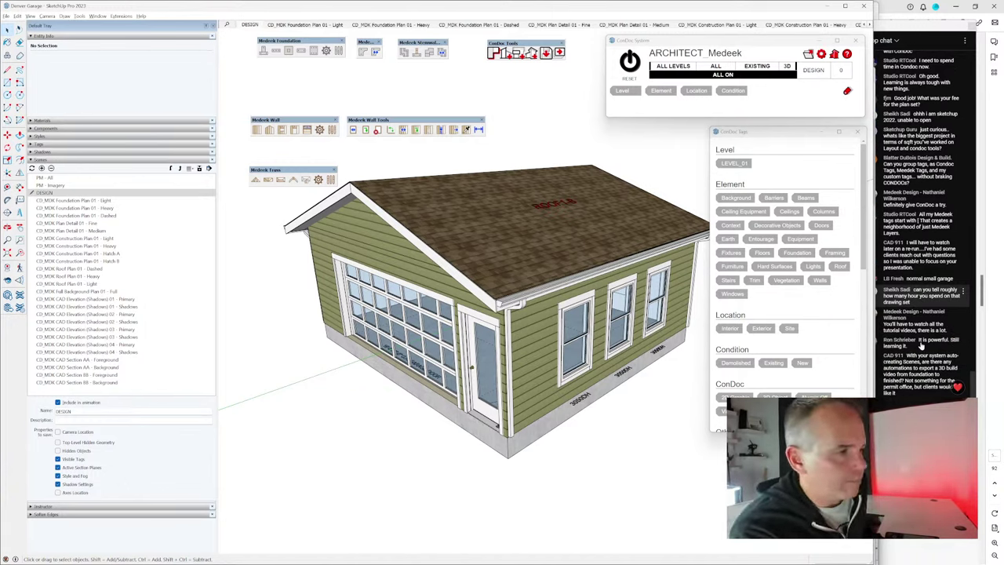
Step: Switch to LayOut and show the Denver Detached Garage project info and site plan sheet
{"action": "key", "text": "alt+Tab"}
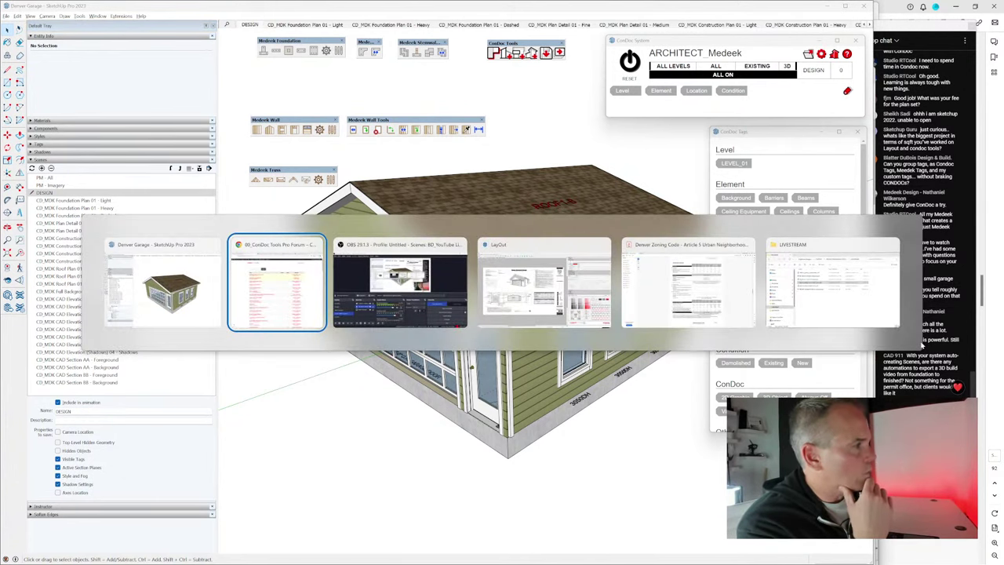
{"action": "key", "text": "alt+Tab"}
{"action": "key", "text": "alt+Tab"}
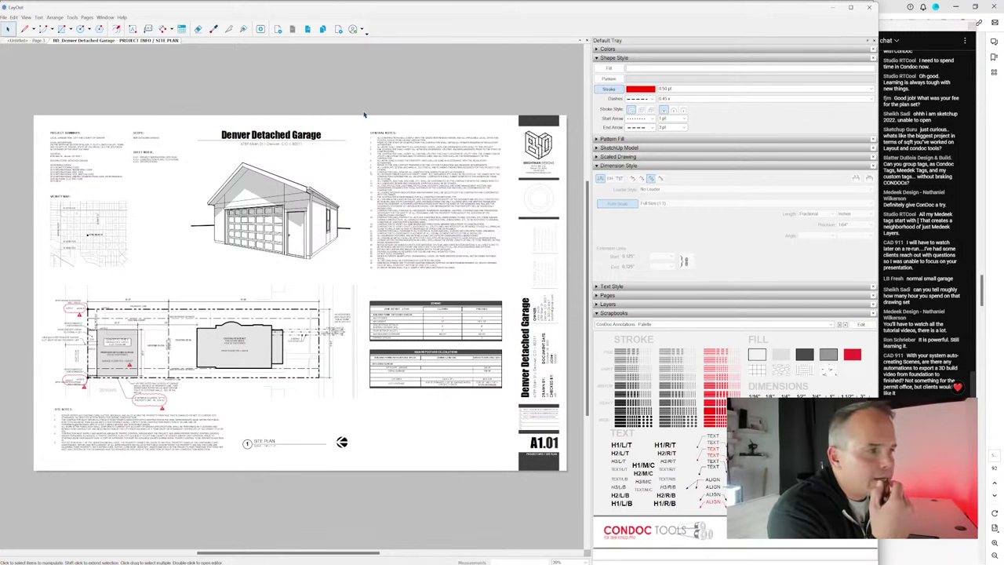
Step: Switch to Chrome, open the ConDoc 5 Tagged Models collection on 3D Warehouse in a new tab and browse its models
{"action": "key", "text": "alt+Tab"}
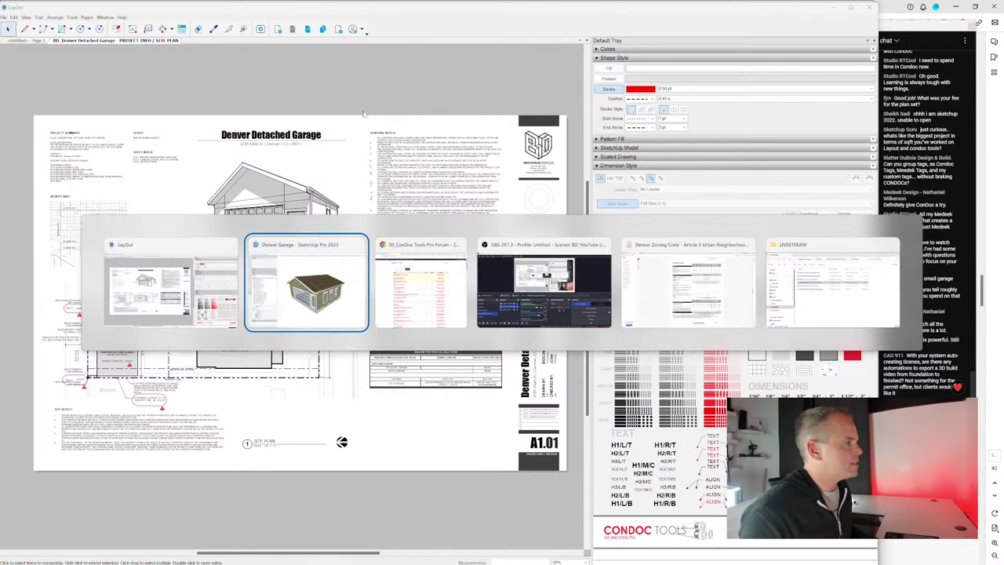
{"action": "key", "text": "alt+Tab"}
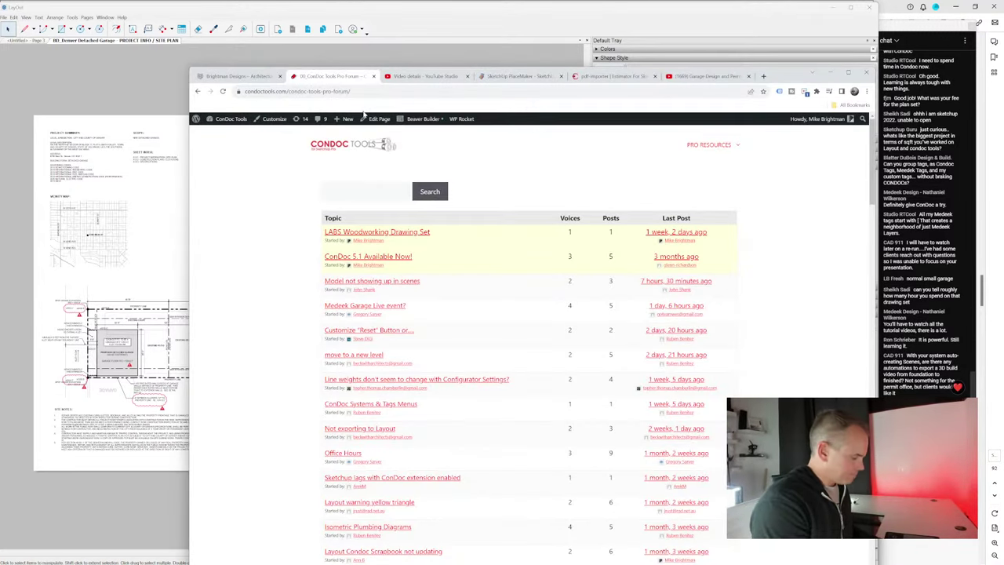
{"action": "key", "text": "ctrl+t"}
{"action": "type", "text": "3dwa"}
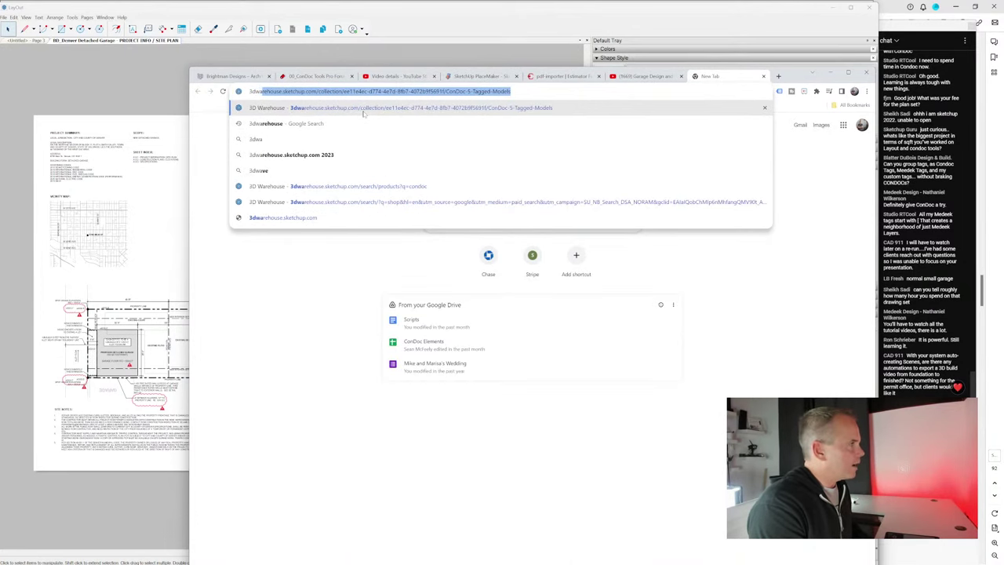
{"action": "key", "text": "Return"}
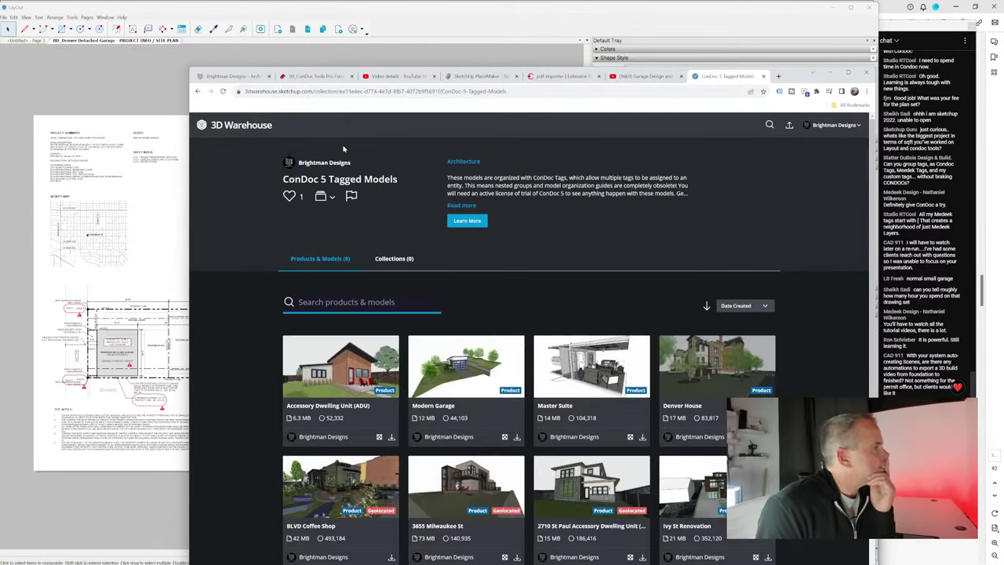
{"action": "scroll", "coordinate": [637, 210], "scroll_direction": "down", "scroll_amount": 1}
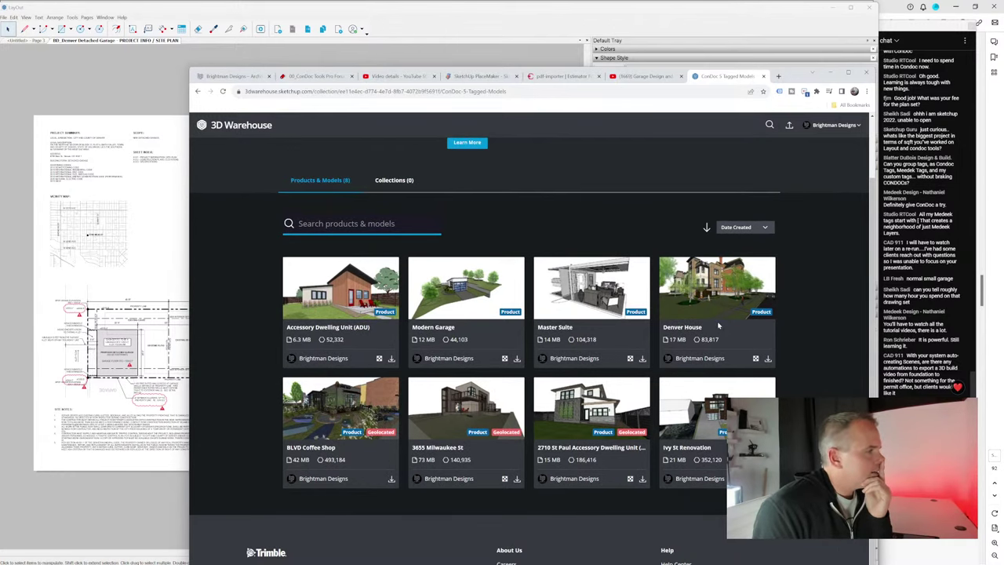
{"action": "scroll", "coordinate": [720, 329], "scroll_direction": "down", "scroll_amount": 1}
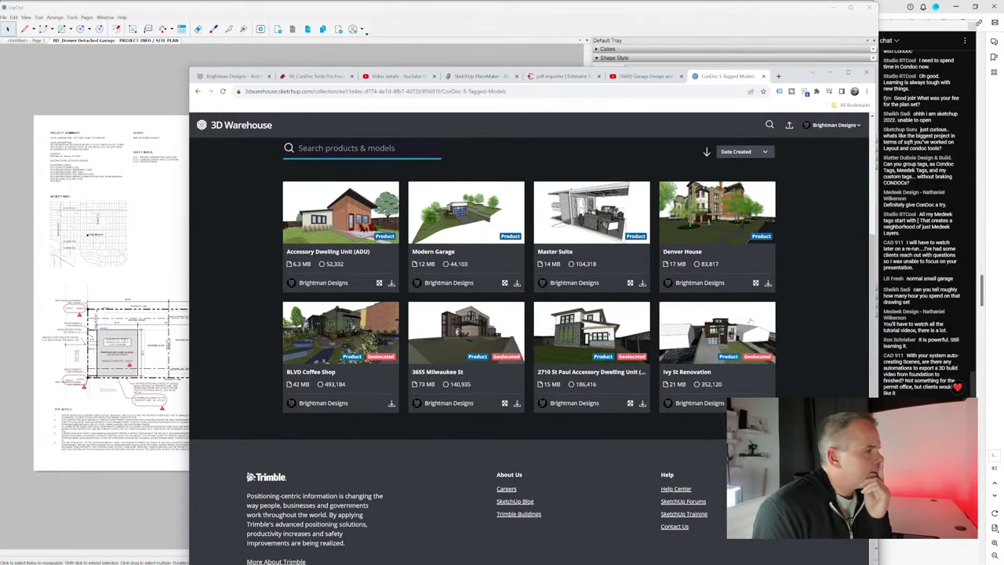
Step: Show the Ivy St Renovation model page and its linked YouTube video, closing the video again
{"action": "left_click", "coordinate": [728, 337]}
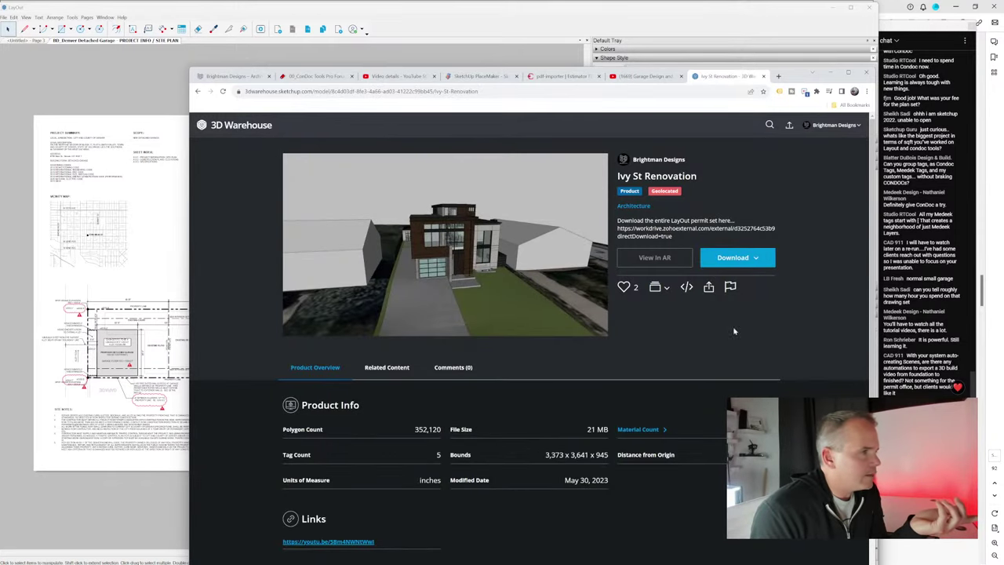
{"action": "scroll", "coordinate": [786, 331], "scroll_direction": "down", "scroll_amount": 3}
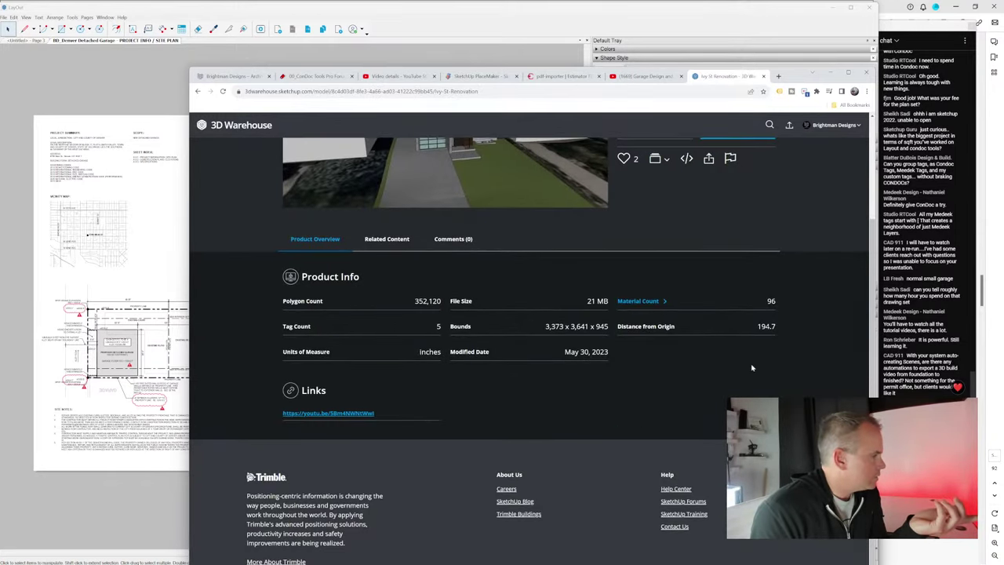
{"action": "left_click", "coordinate": [352, 414]}
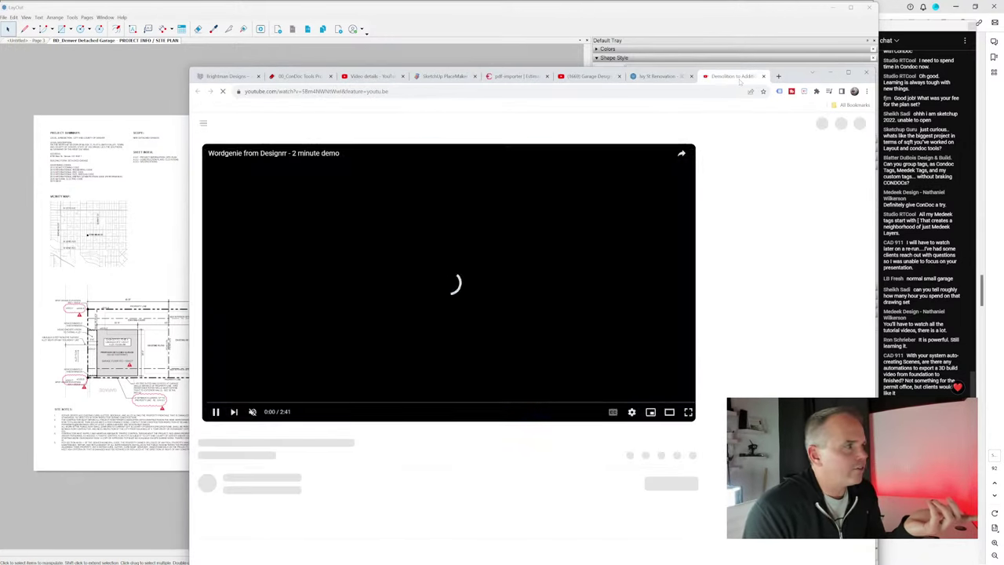
{"action": "left_click", "coordinate": [763, 76]}
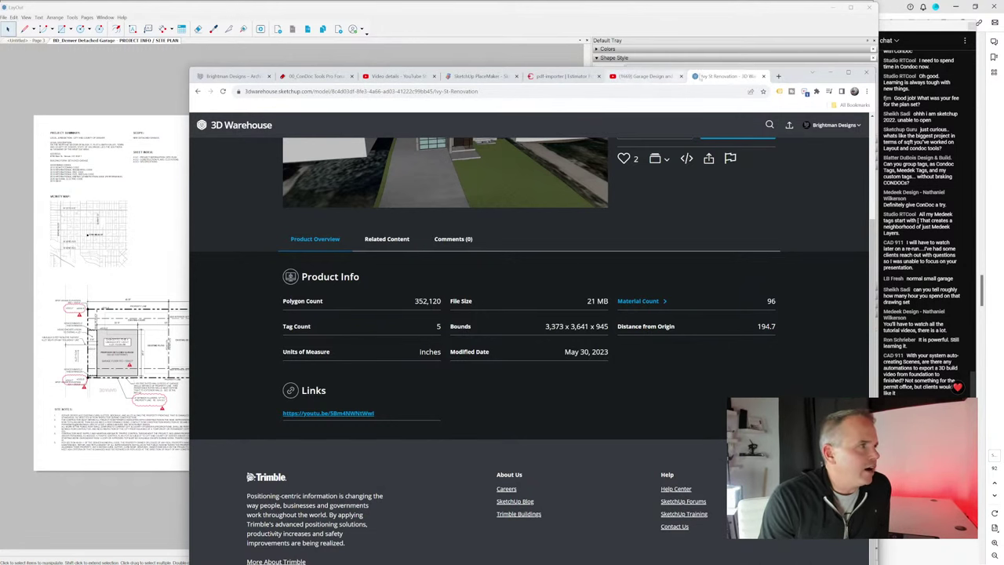
Step: Return to the collection and review the product info of the St Paul Accessory Dwelling Unit (ADU) model
{"action": "key", "text": "alt+Left"}
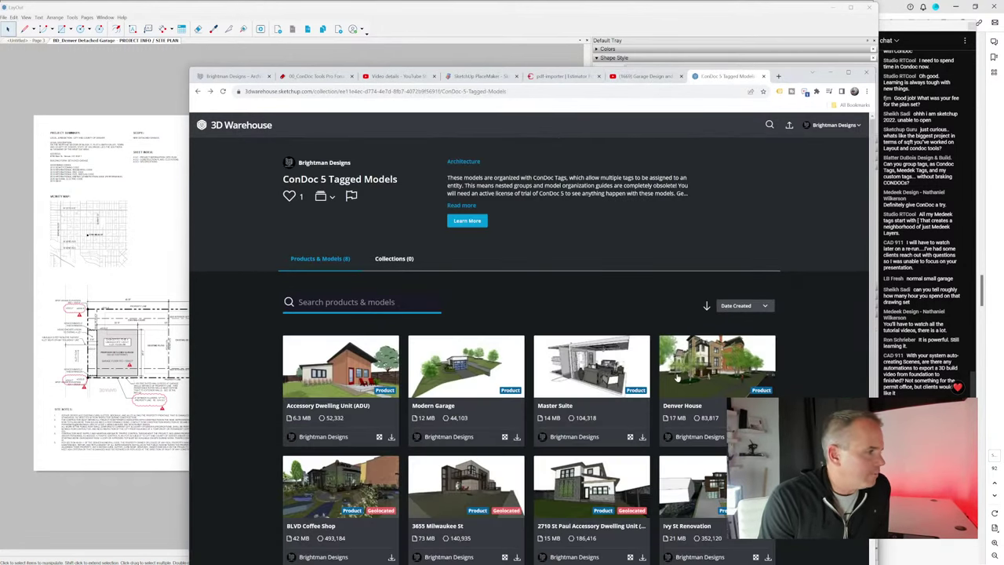
{"action": "scroll", "coordinate": [659, 393], "scroll_direction": "down", "scroll_amount": 1}
{"action": "left_click", "coordinate": [631, 411]}
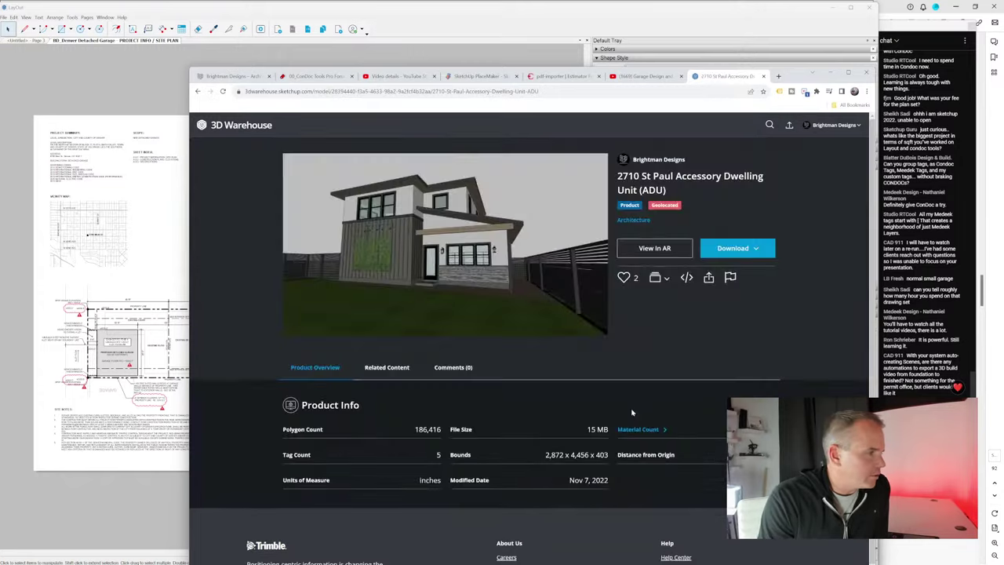
{"action": "scroll", "coordinate": [580, 404], "scroll_direction": "down", "scroll_amount": 1}
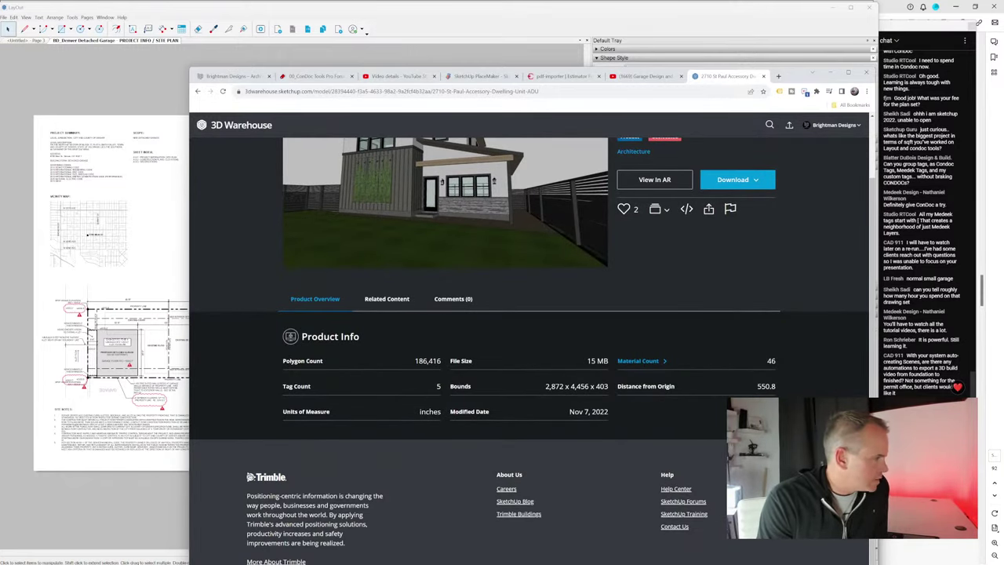
{"action": "scroll", "coordinate": [528, 338], "scroll_direction": "up", "scroll_amount": 1}
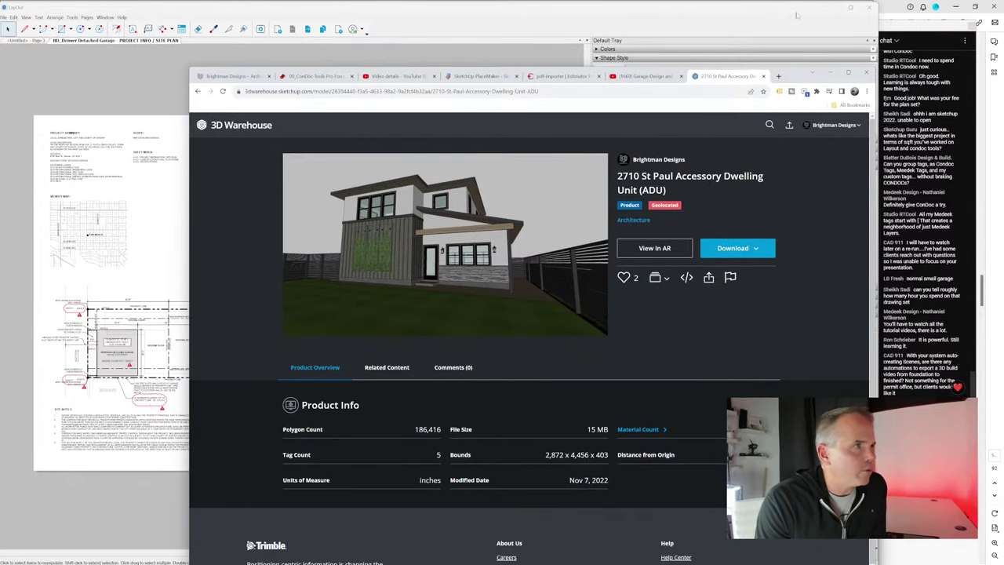
Step: Minimize Chrome, reread the chat question about exporting a 3D build video and switch back to the garage model in SketchUp
{"action": "left_click", "coordinate": [831, 72]}
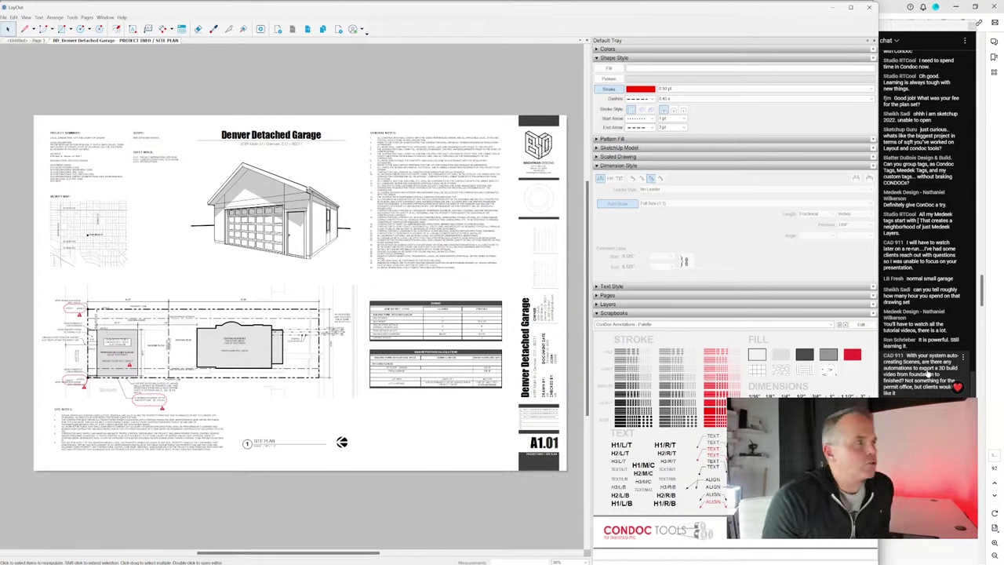
{"action": "key", "text": "alt+Tab"}
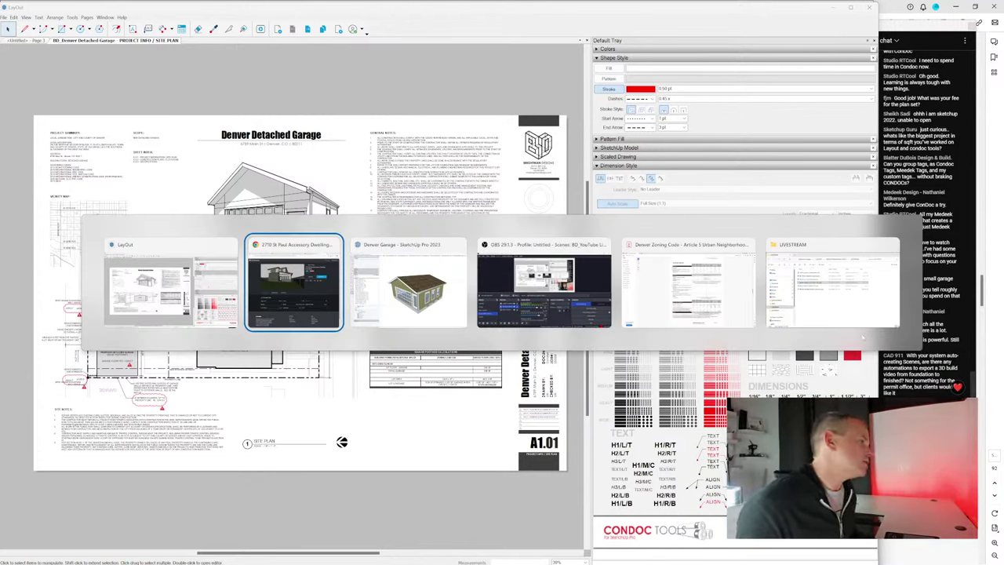
{"action": "key", "text": "alt+Tab"}
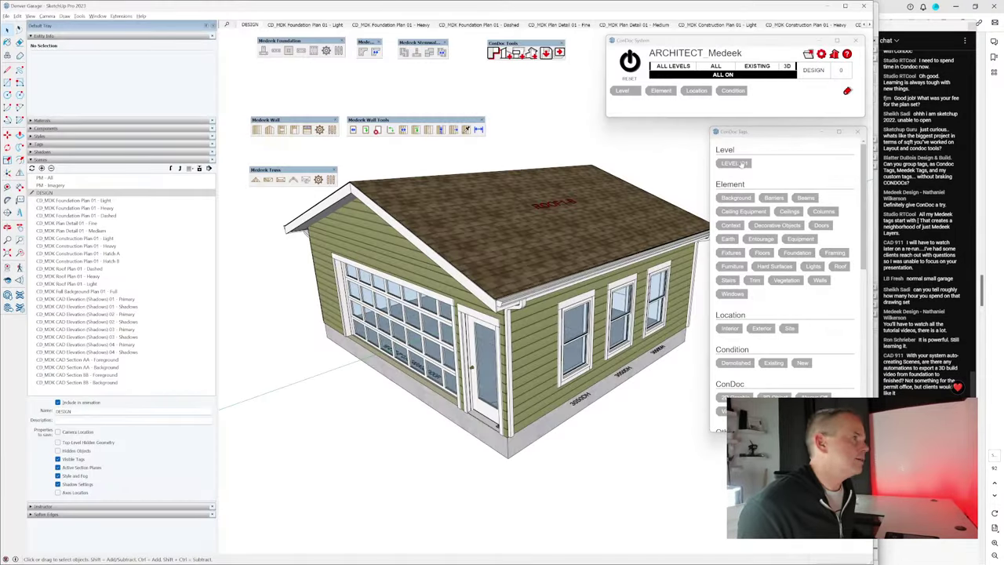
Step: Open the ConDoc Configurator, enlarge its window and bring the end of the drawing columns into view
{"action": "left_click", "coordinate": [822, 54]}
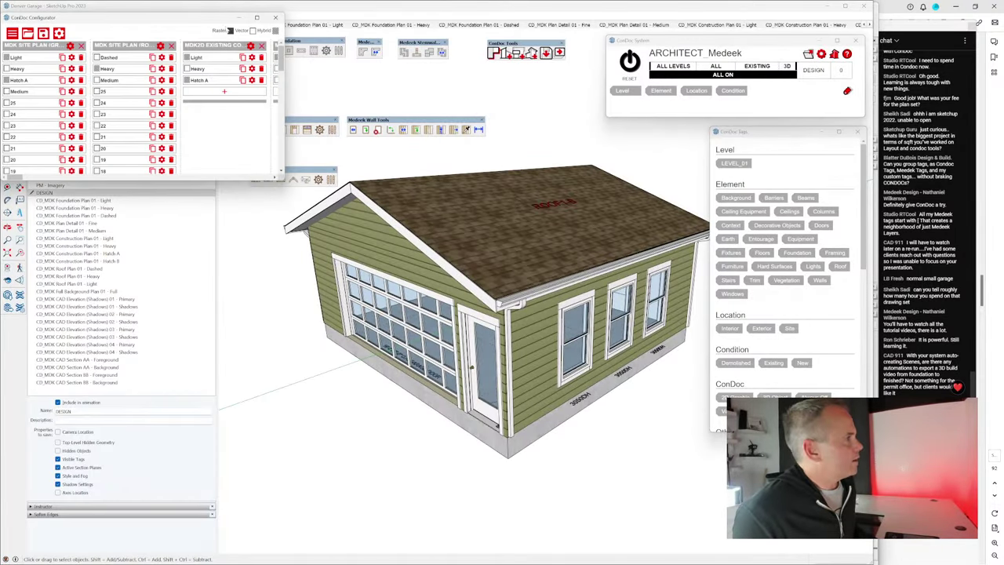
{"action": "left_click_drag", "start_coordinate": [223, 20], "coordinate": [389, 51]}
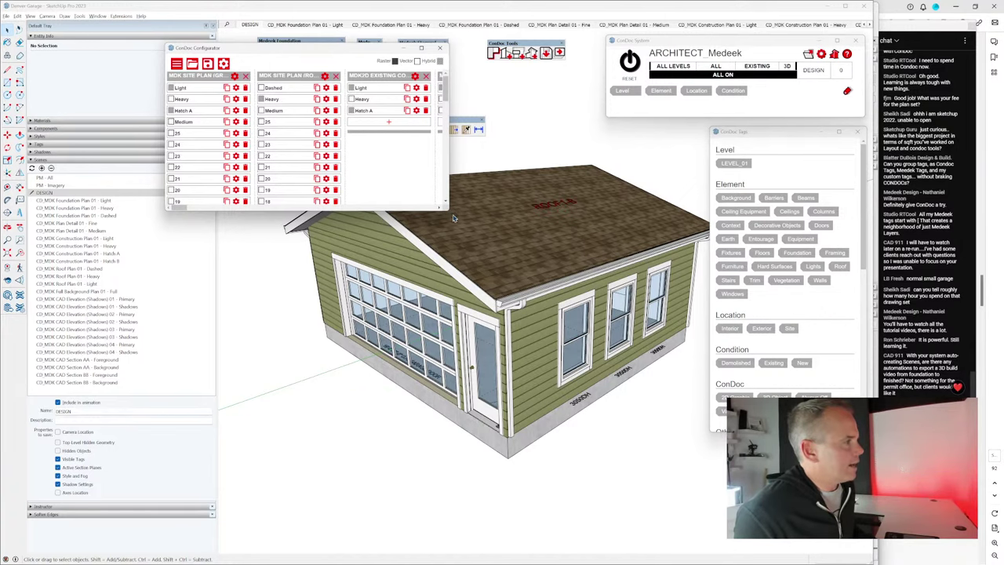
{"action": "left_click_drag", "start_coordinate": [448, 210], "coordinate": [861, 433]}
{"action": "left_click_drag", "start_coordinate": [255, 429], "coordinate": [844, 430]}
Step: Add a Perspective drawing named Construction Animation with the 01 sequence
{"action": "left_click", "coordinate": [780, 81]}
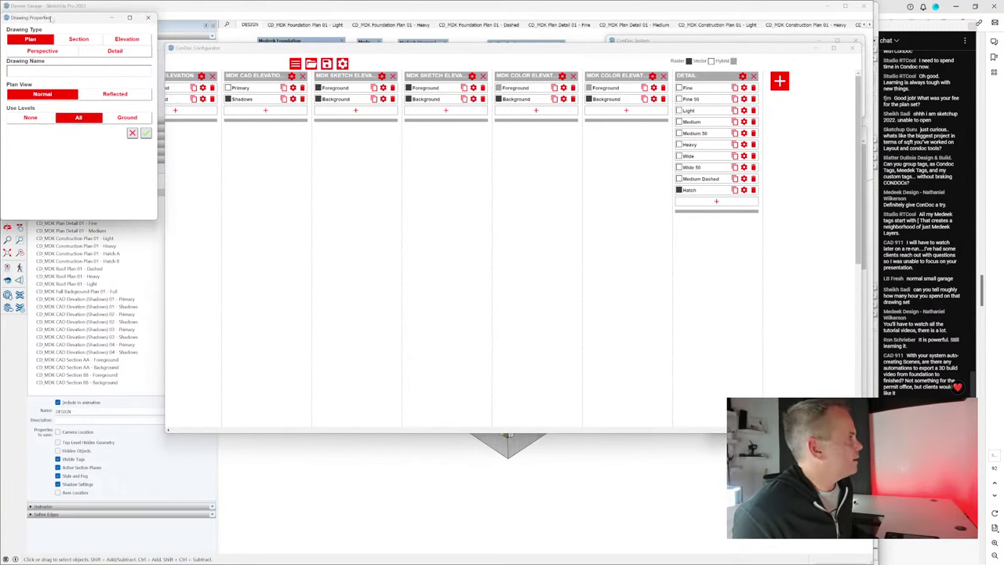
{"action": "left_click_drag", "start_coordinate": [51, 22], "coordinate": [443, 82]}
{"action": "left_click", "coordinate": [438, 111]}
{"action": "left_click", "coordinate": [447, 131]}
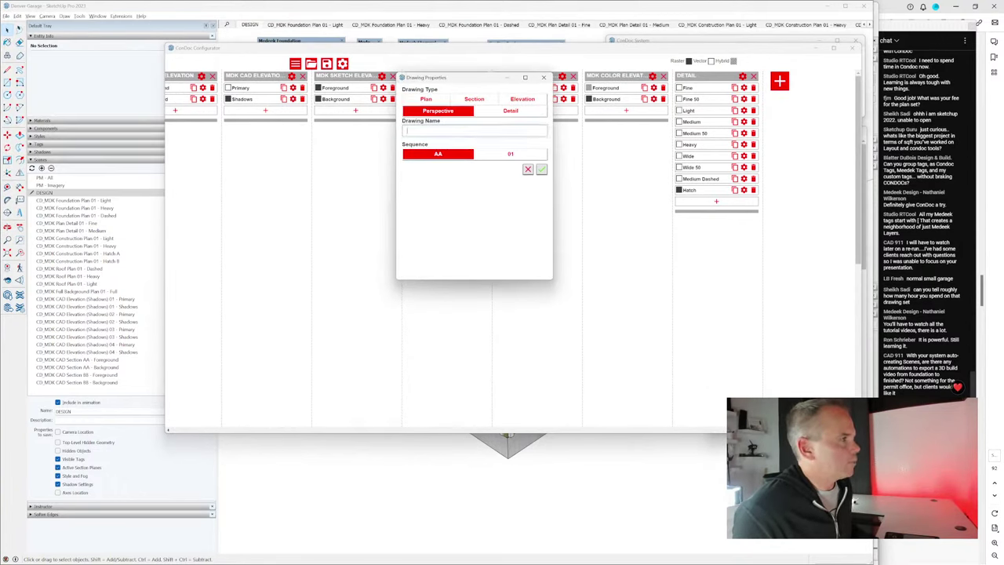
{"action": "type", "text": "Construction Arran"}
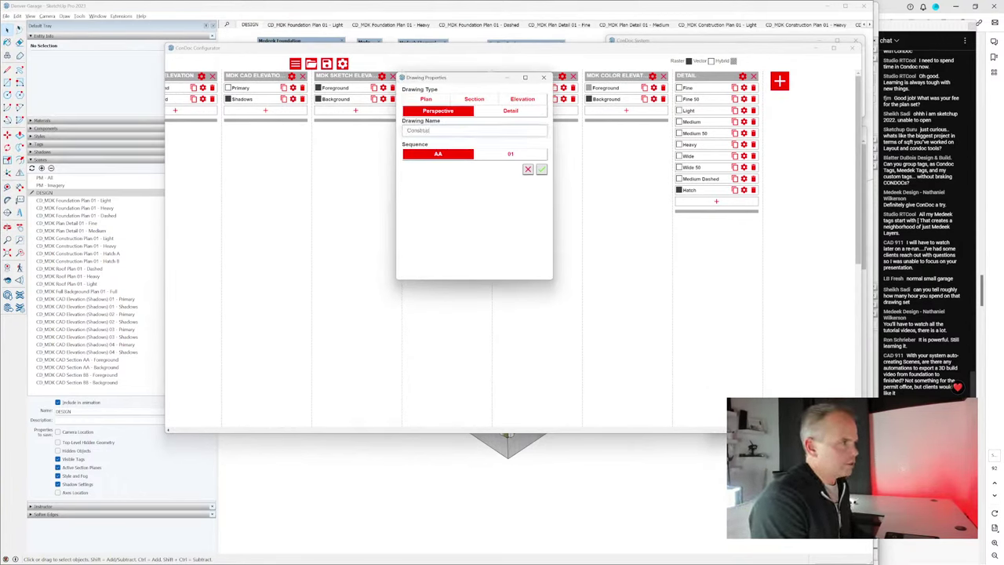
{"action": "type", "text": "ation"}
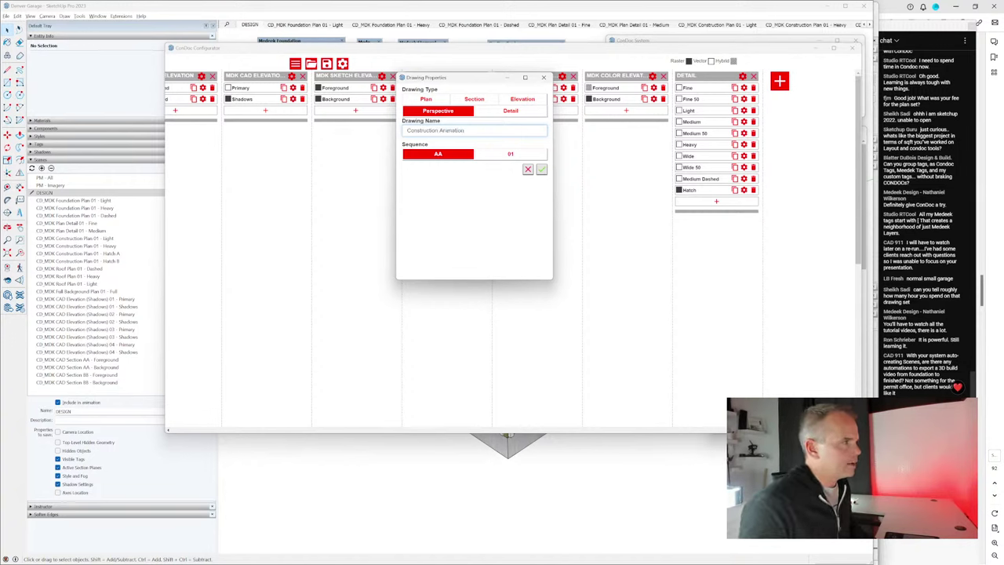
{"action": "left_click", "coordinate": [510, 154]}
{"action": "left_click", "coordinate": [541, 170]}
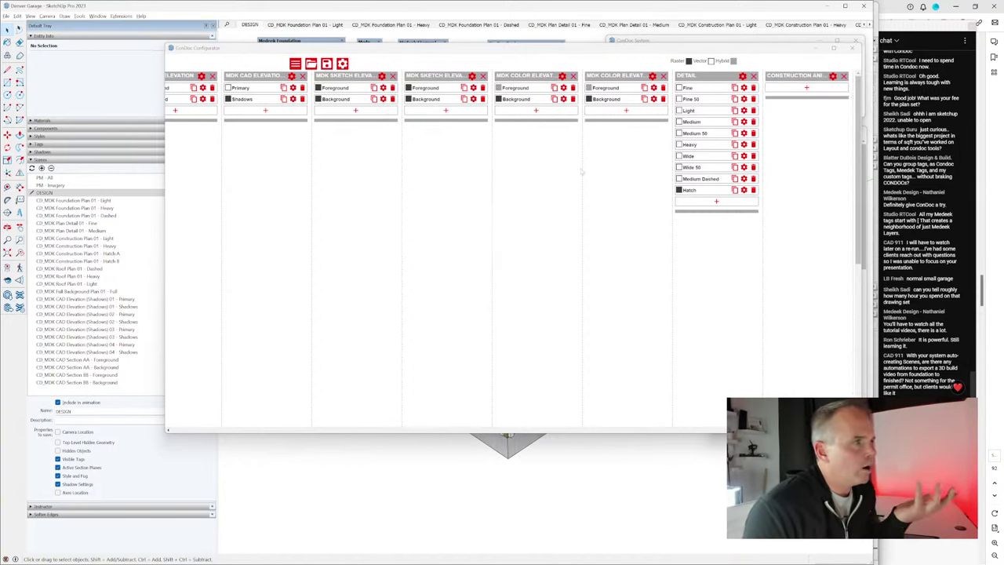
Step: Start a new viewport in the Construction Animation drawing, named Primary, with the style LINE DRAWING - Color
{"action": "left_click", "coordinate": [807, 87]}
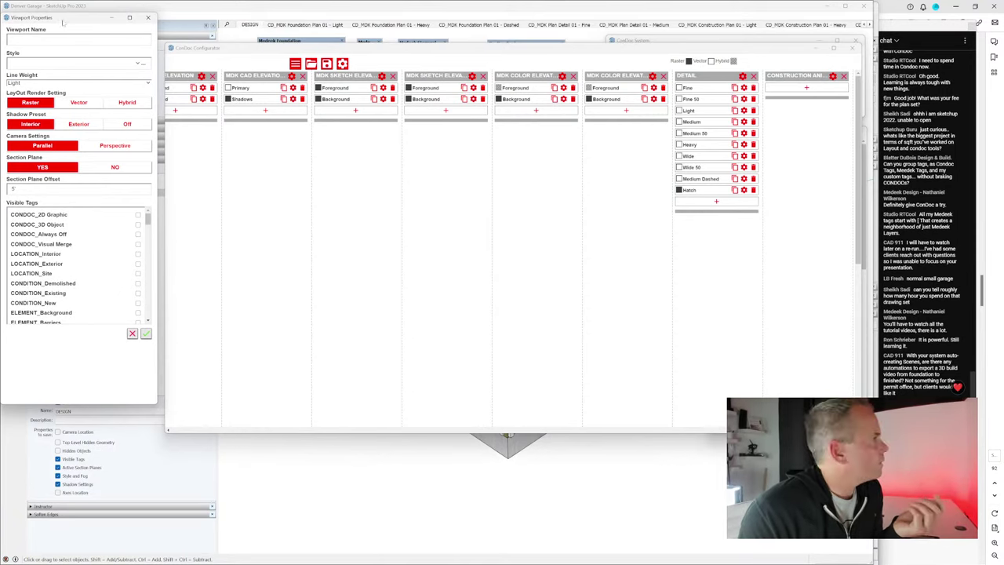
{"action": "left_click_drag", "start_coordinate": [63, 22], "coordinate": [666, 94]}
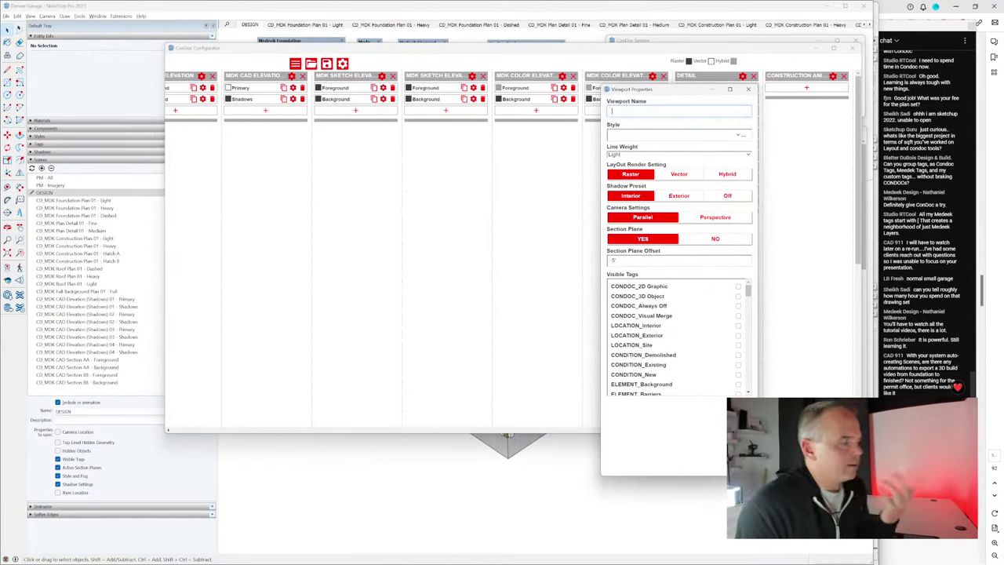
{"action": "type", "text": "Prim"}
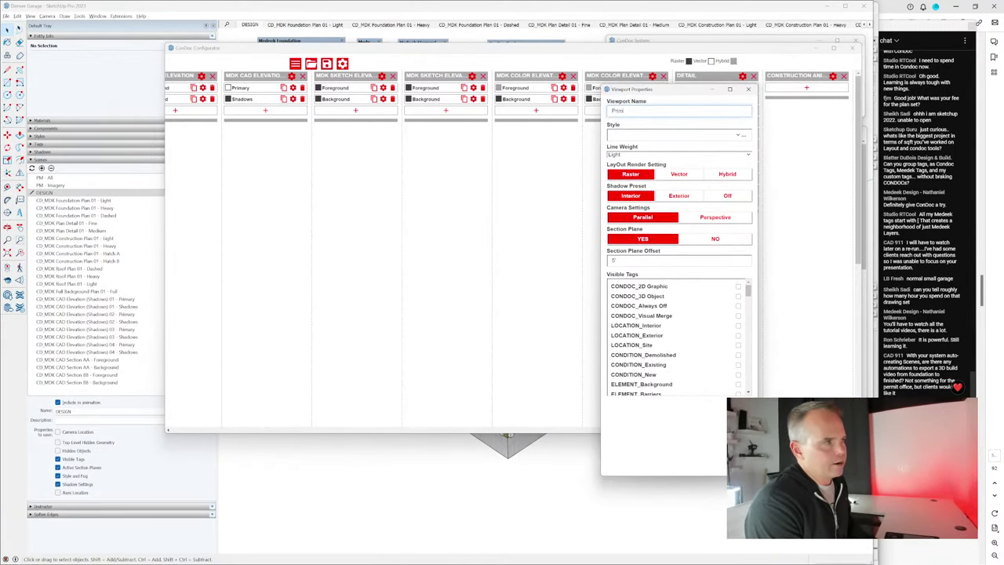
{"action": "type", "text": "ary"}
{"action": "left_click", "coordinate": [676, 135]}
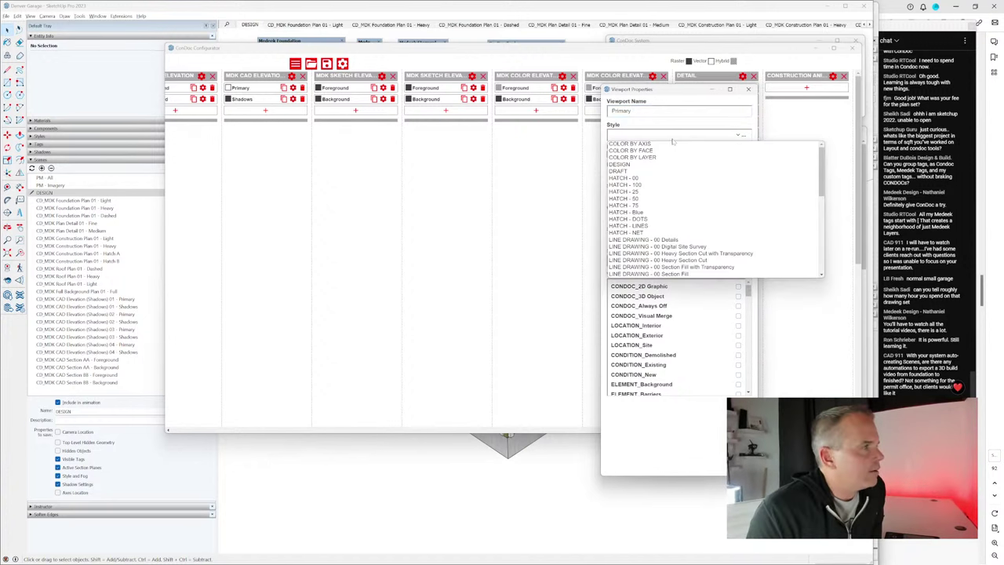
{"action": "scroll", "coordinate": [682, 226], "scroll_direction": "down", "scroll_amount": 2}
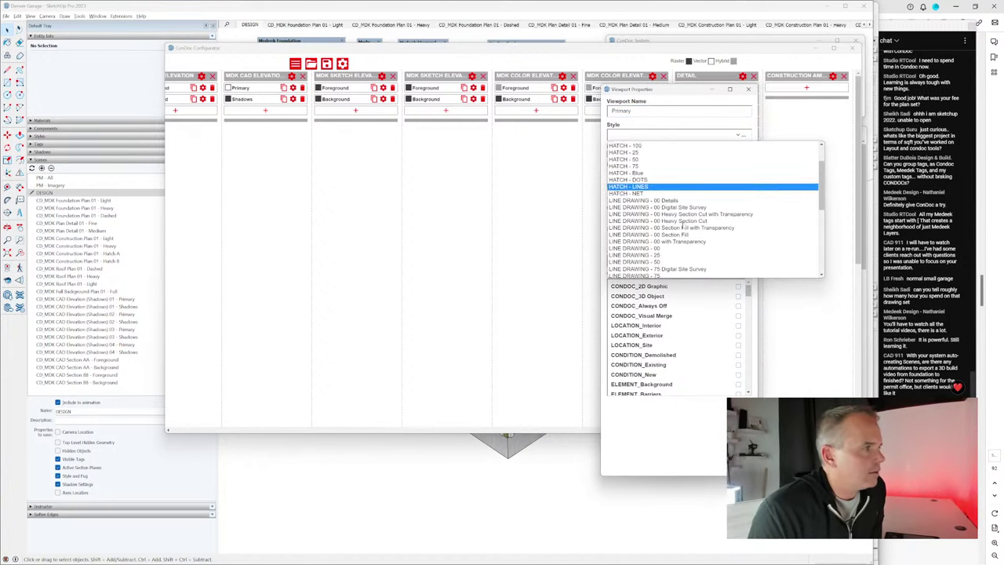
{"action": "scroll", "coordinate": [682, 226], "scroll_direction": "down", "scroll_amount": 4}
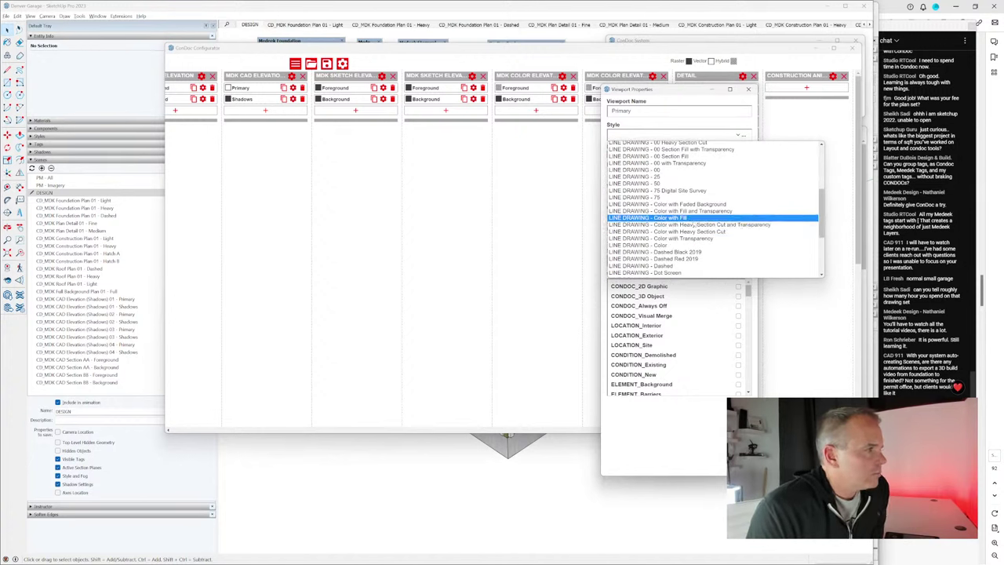
{"action": "left_click", "coordinate": [694, 245]}
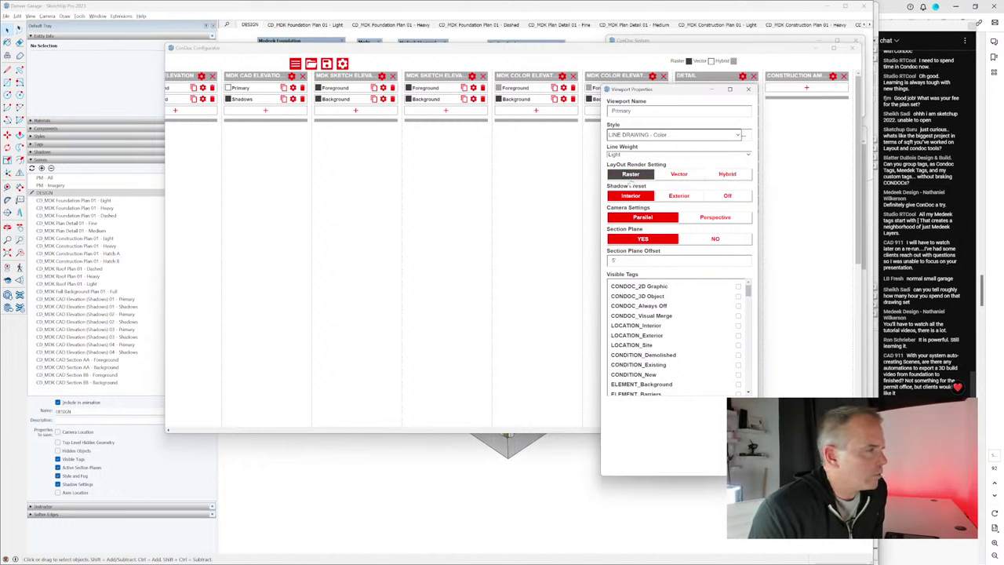
Step: Set the viewport's shadow preset to Exterior, its camera to Perspective and its section plane to NO
{"action": "left_click", "coordinate": [681, 197]}
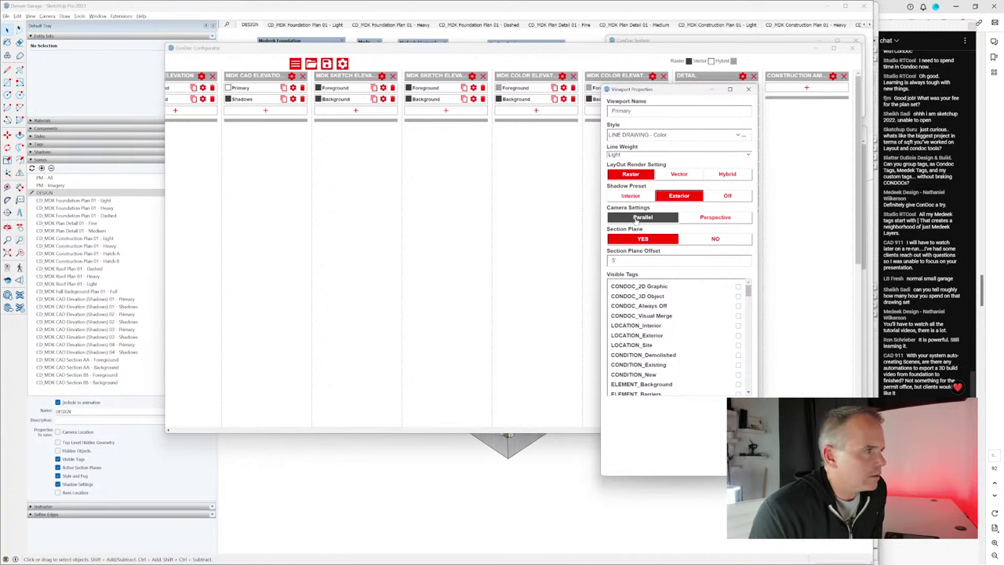
{"action": "left_click", "coordinate": [714, 217]}
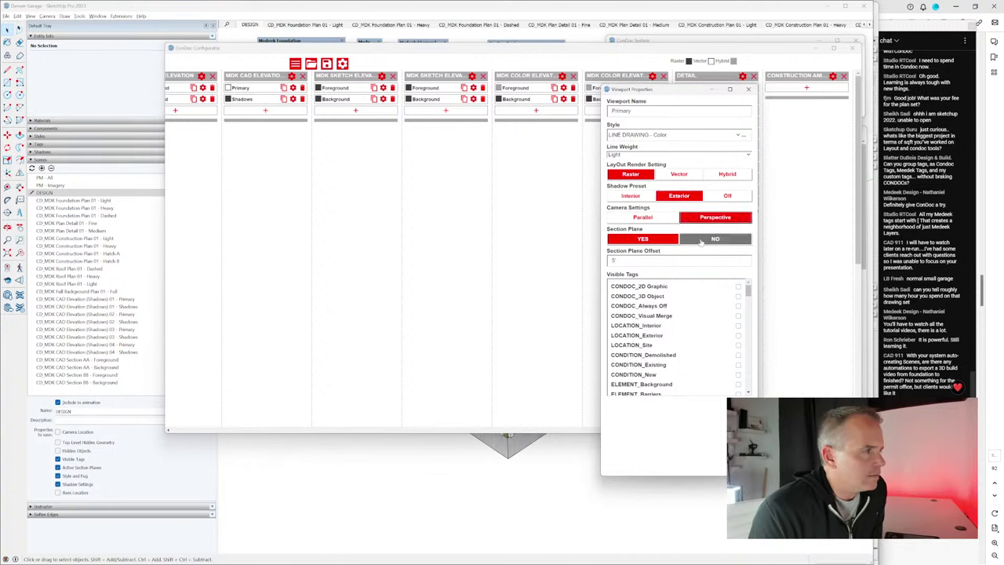
{"action": "left_click", "coordinate": [701, 241]}
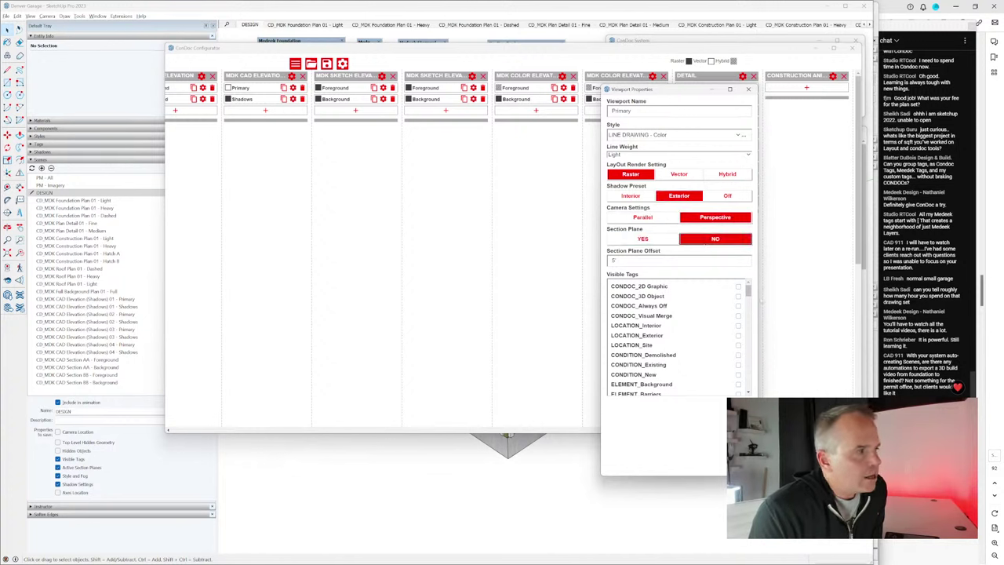
Step: Make the foundation tags from fnd_drain through fnd_hidden visible in the viewport
{"action": "left_click_drag", "start_coordinate": [748, 291], "coordinate": [740, 369]}
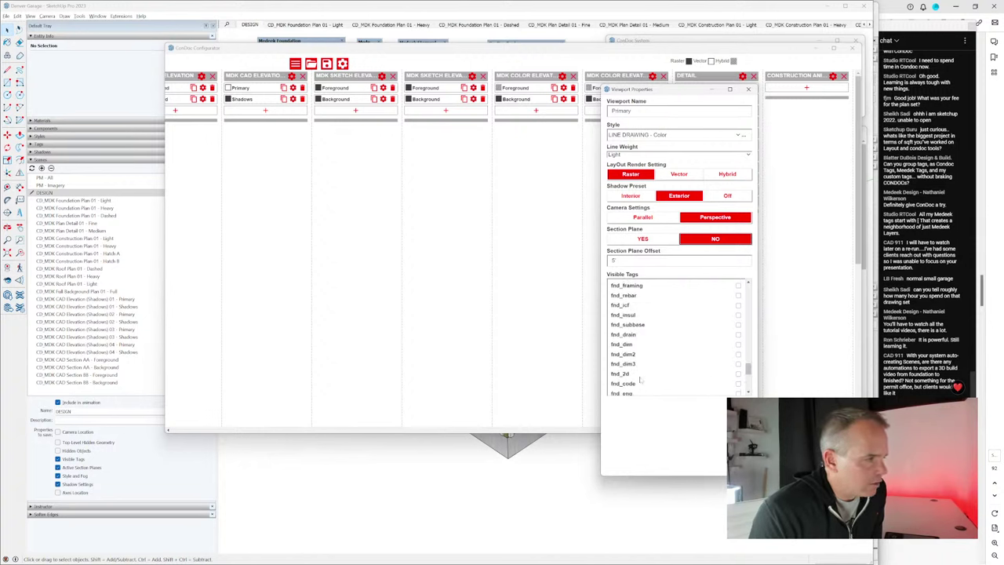
{"action": "scroll", "coordinate": [623, 385], "scroll_direction": "down", "scroll_amount": 2}
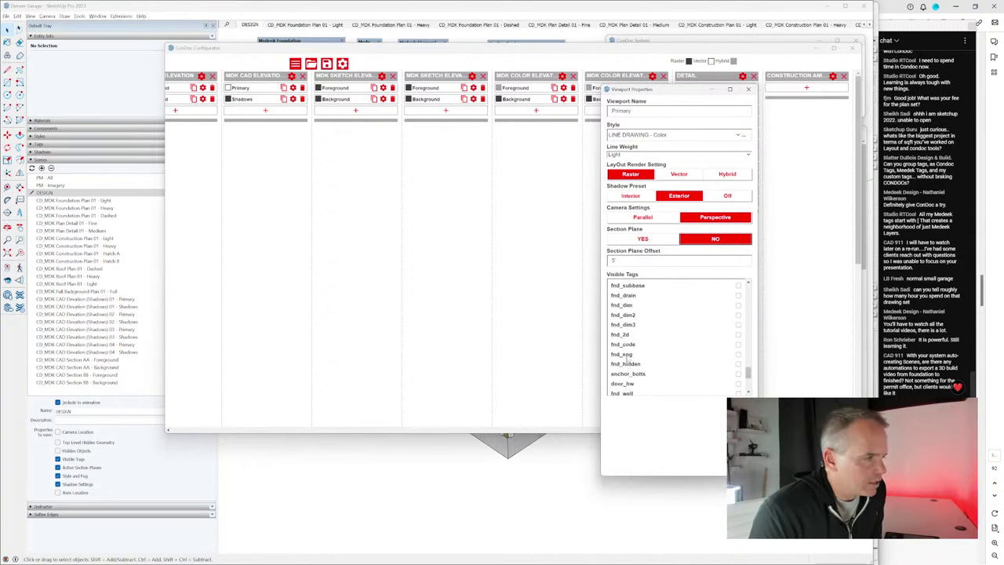
{"action": "left_click", "coordinate": [632, 364]}
{"action": "left_click", "coordinate": [630, 354]}
{"action": "left_click", "coordinate": [630, 344]}
{"action": "left_click", "coordinate": [628, 335]}
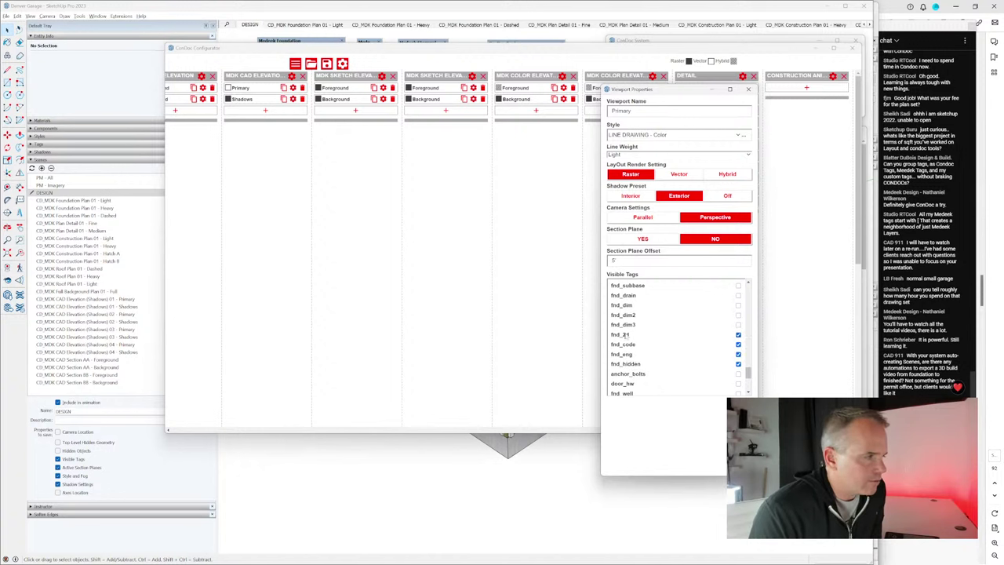
{"action": "left_click", "coordinate": [632, 324]}
{"action": "left_click", "coordinate": [630, 315]}
{"action": "left_click", "coordinate": [629, 304]}
{"action": "left_click", "coordinate": [629, 295]}
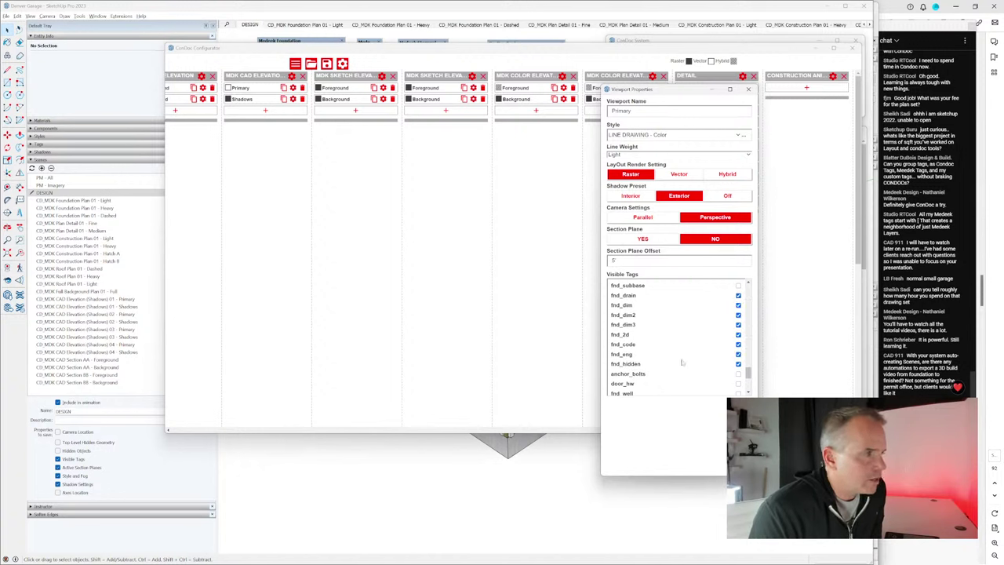
Step: Make fnd_subbase, fnd_insul and fnd_icf visible too and add the viewport to the drawing
{"action": "scroll", "coordinate": [666, 322], "scroll_direction": "up", "scroll_amount": 2}
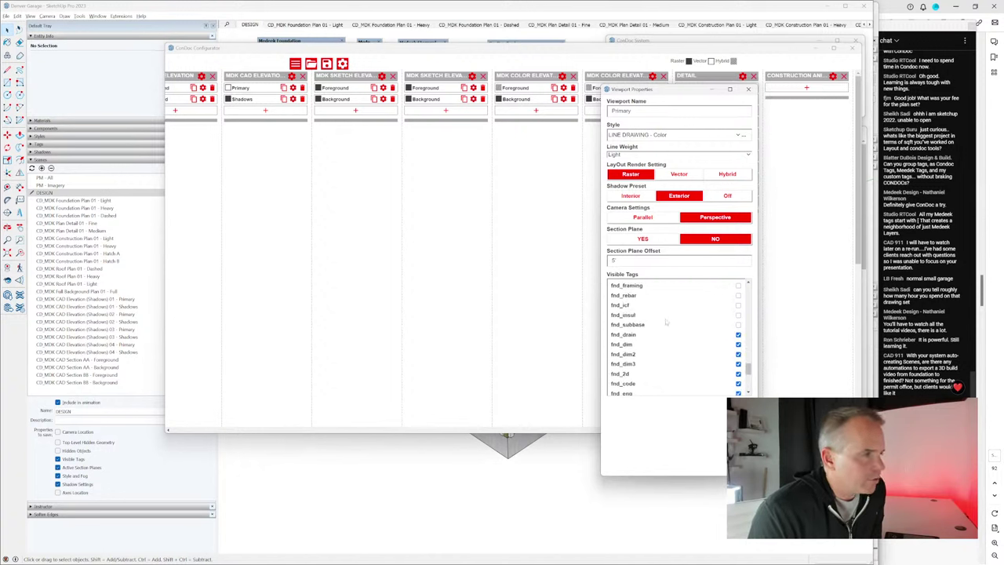
{"action": "left_click", "coordinate": [639, 325]}
{"action": "left_click", "coordinate": [632, 315]}
{"action": "left_click", "coordinate": [628, 305]}
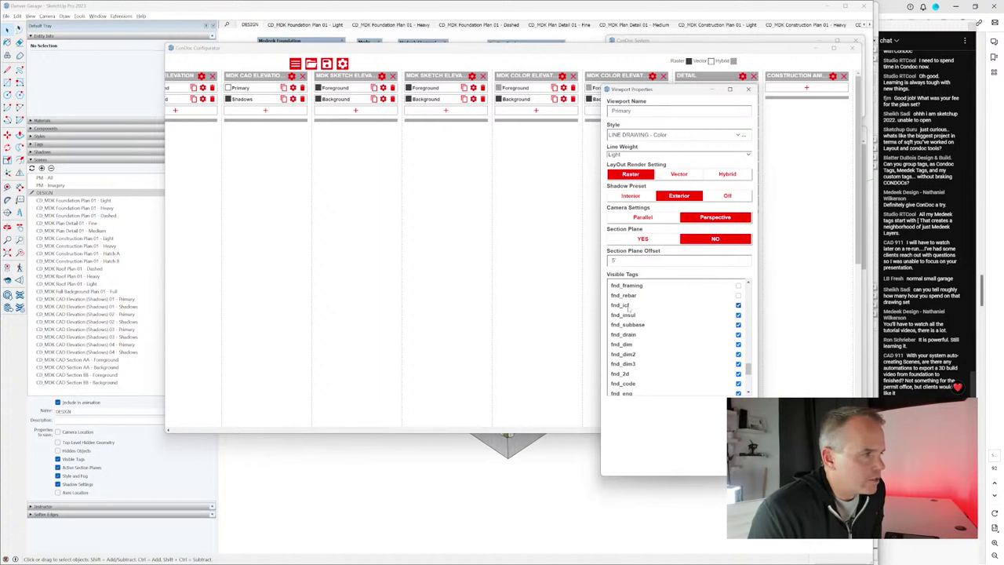
{"action": "left_click", "coordinate": [748, 90]}
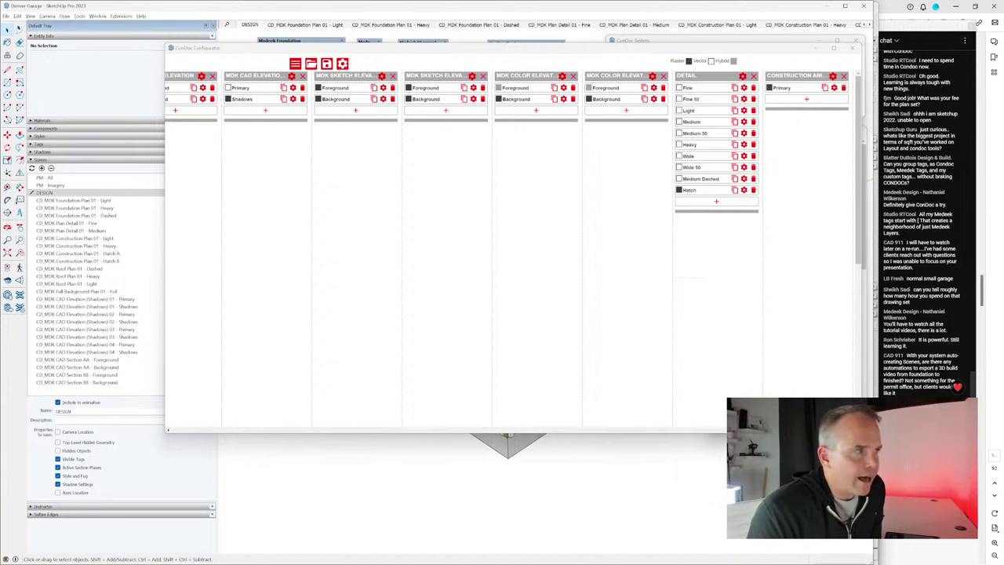
Step: Rename the Primary viewport of the Construction Animation drawing to Foundation
{"action": "left_click", "coordinate": [833, 88]}
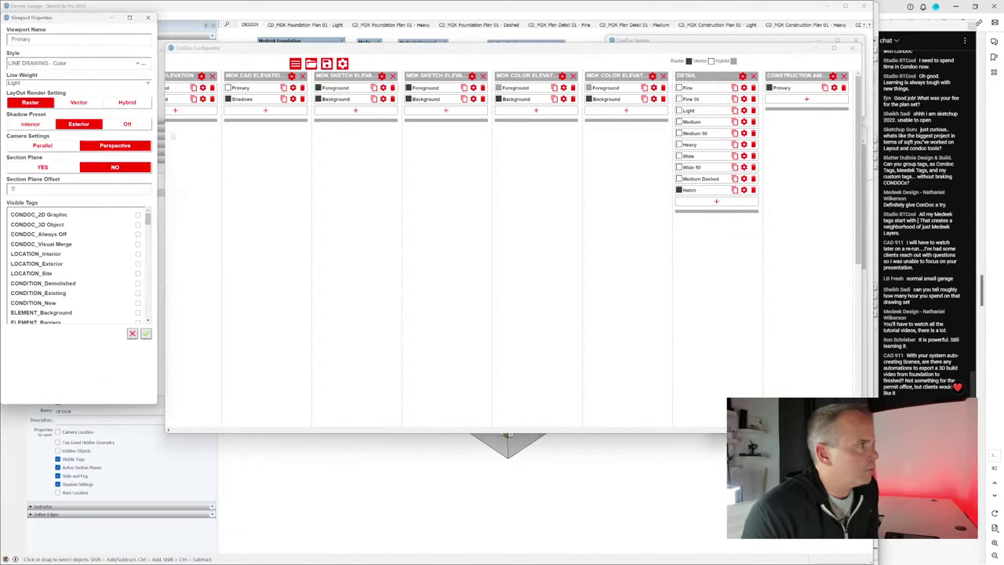
{"action": "left_click_drag", "start_coordinate": [32, 40], "coordinate": [2, 49]}
{"action": "type", "text": "Foundation"}
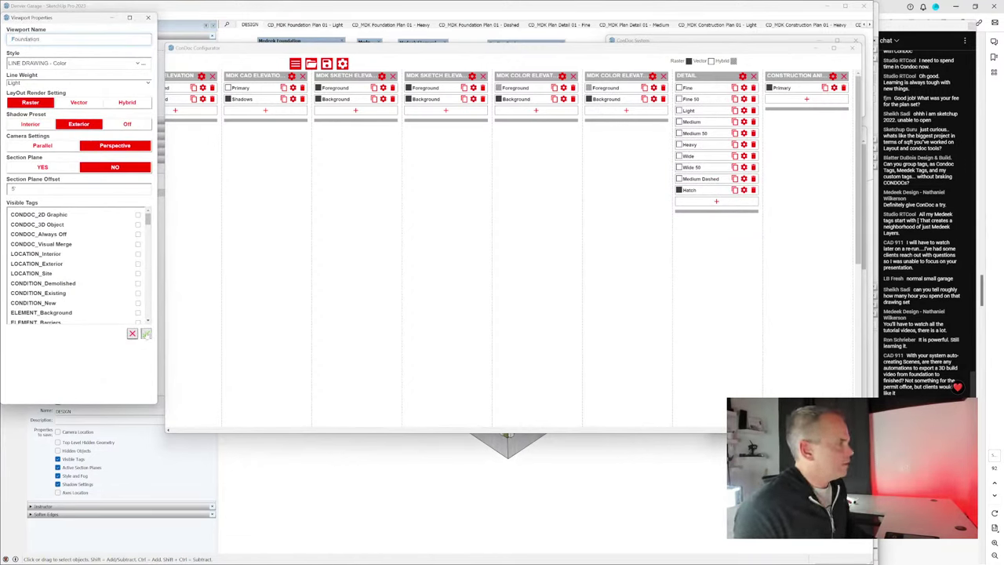
{"action": "left_click", "coordinate": [145, 333]}
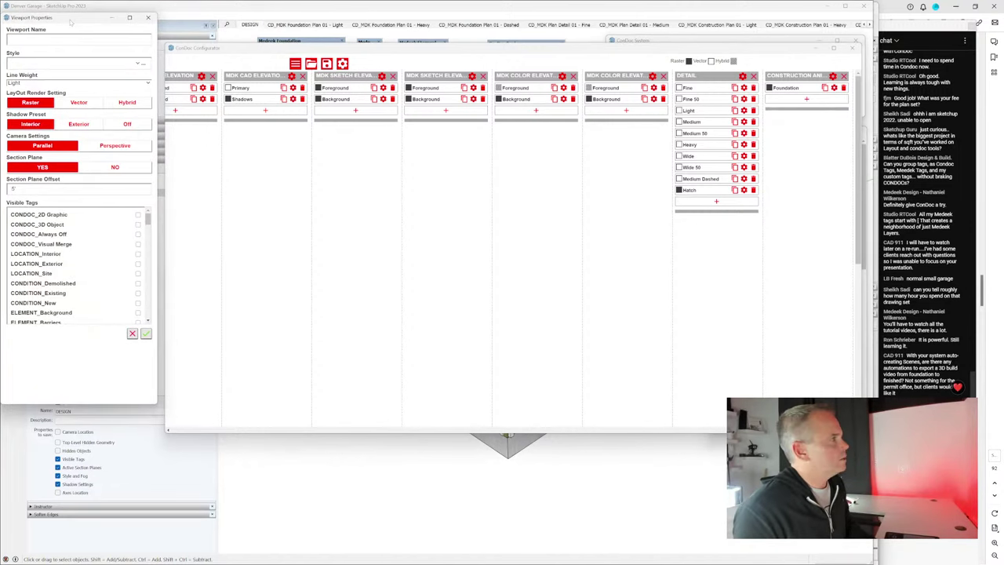
{"action": "left_click_drag", "start_coordinate": [70, 19], "coordinate": [433, 78]}
{"action": "left_click", "coordinate": [473, 99]}
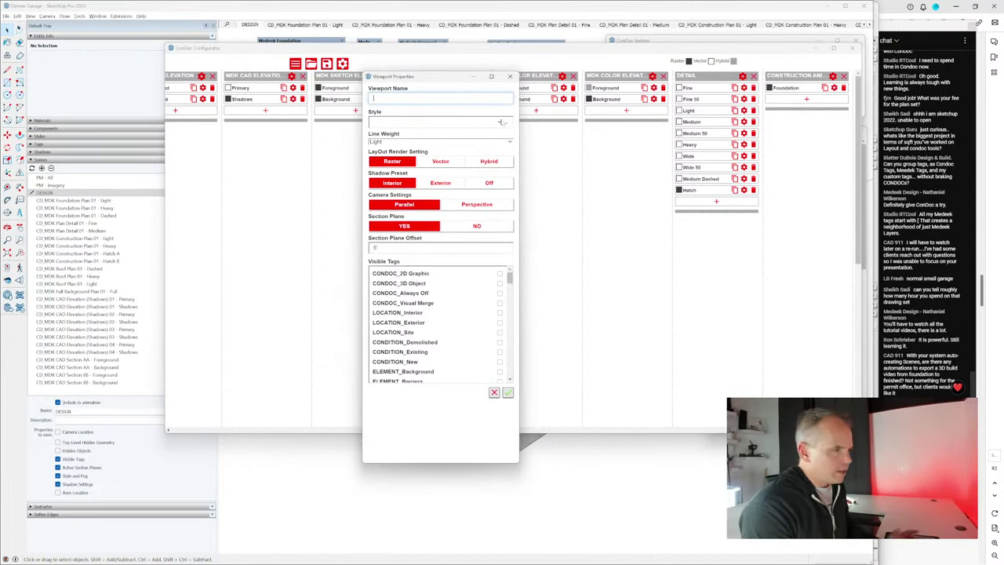
{"action": "left_click", "coordinate": [510, 76]}
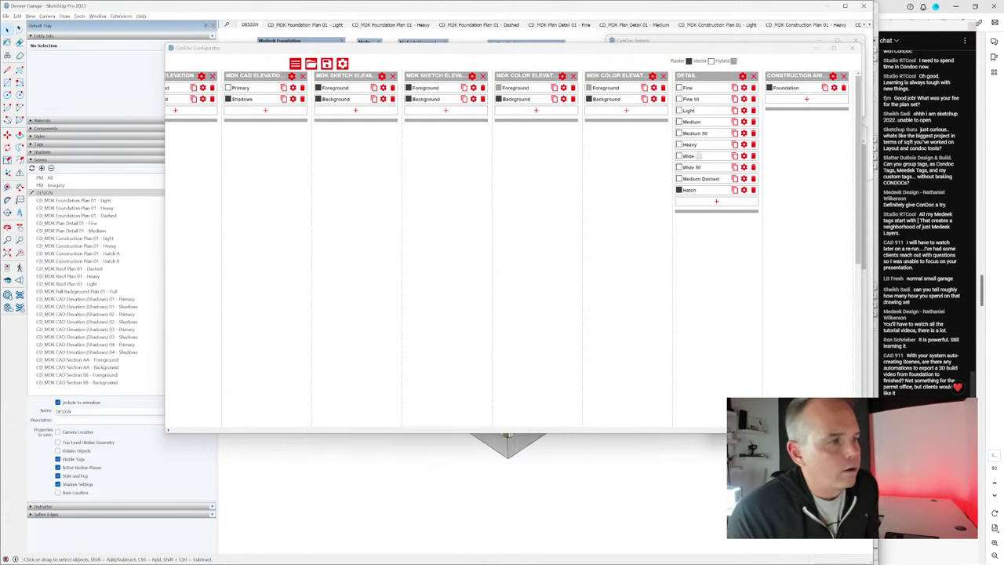